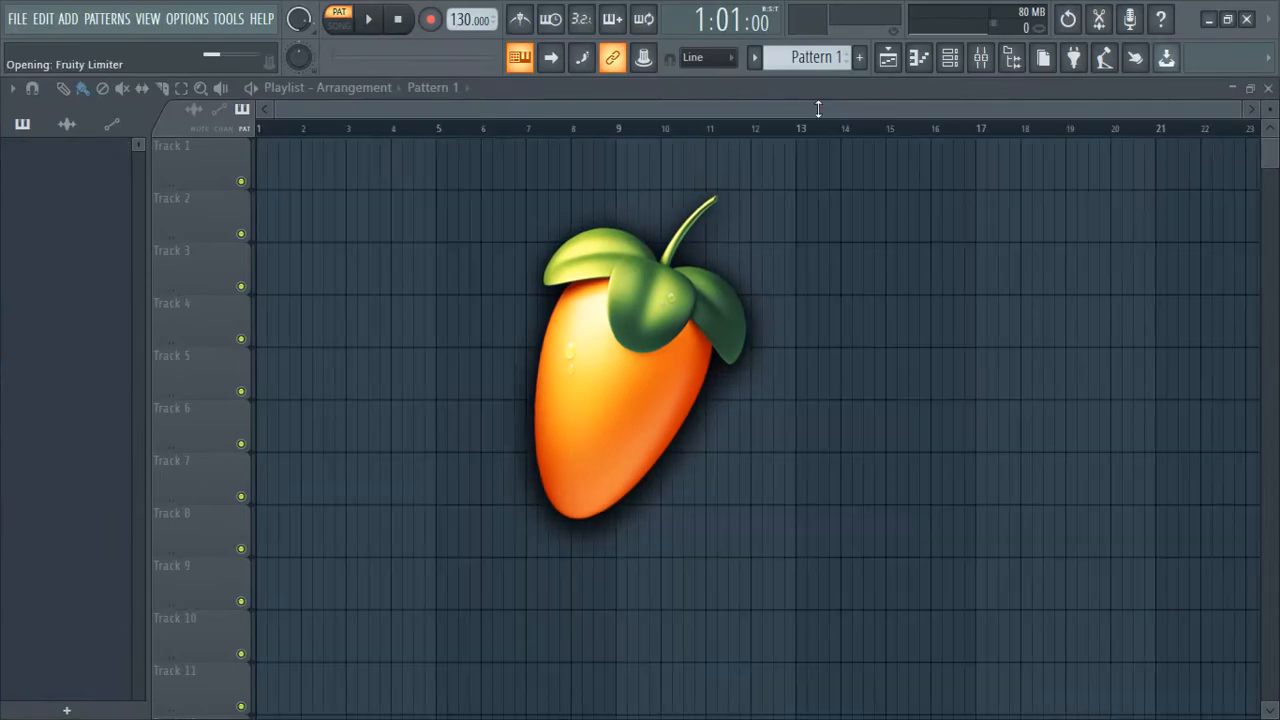
click(263, 19)
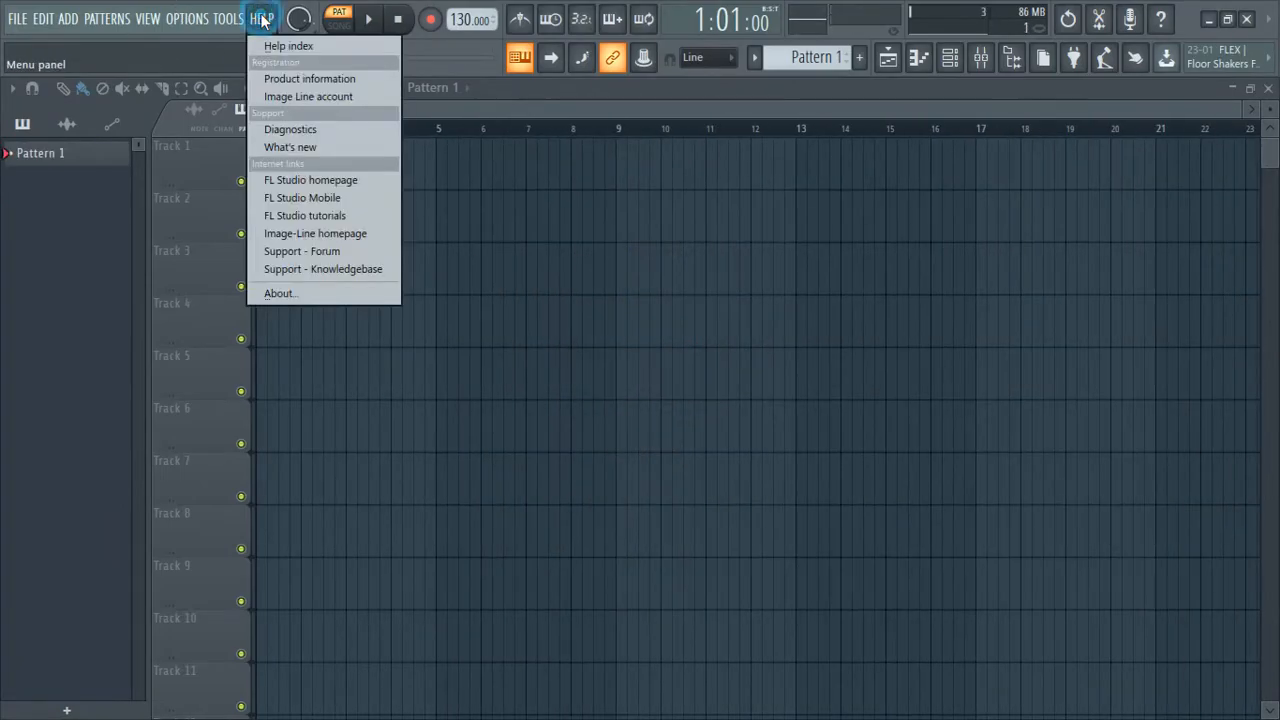
click(510, 86)
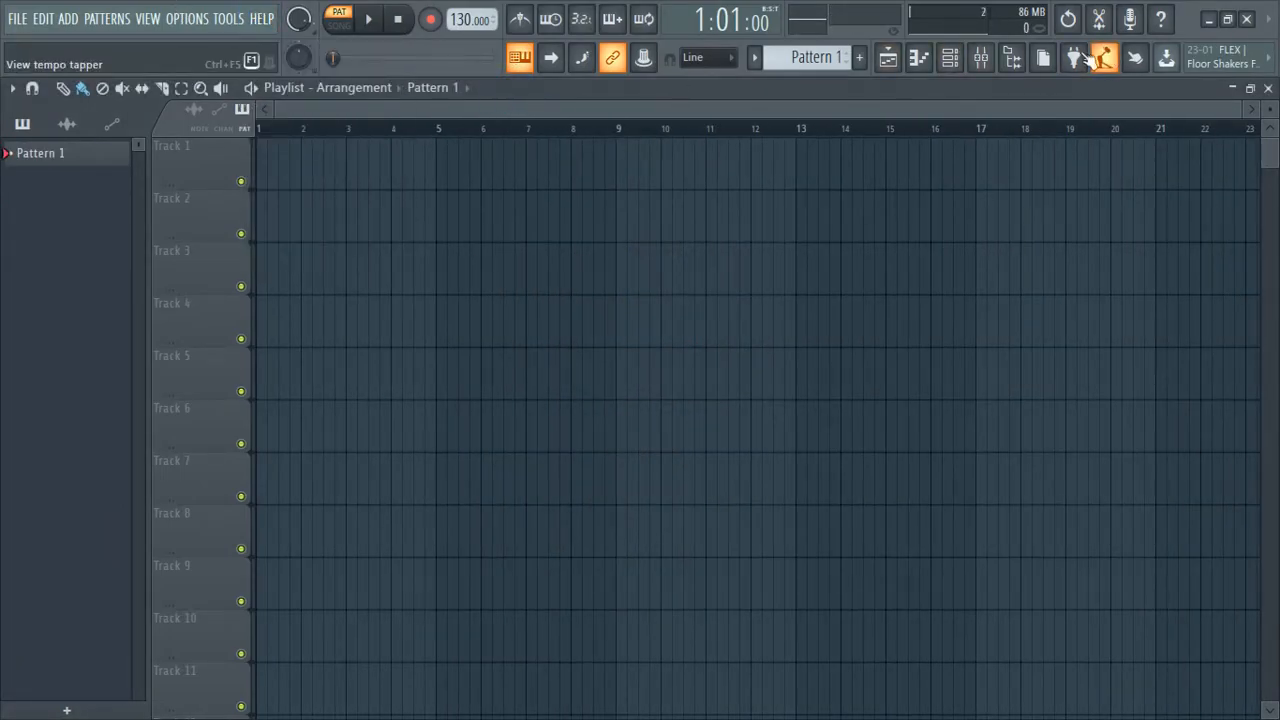
click(988, 55)
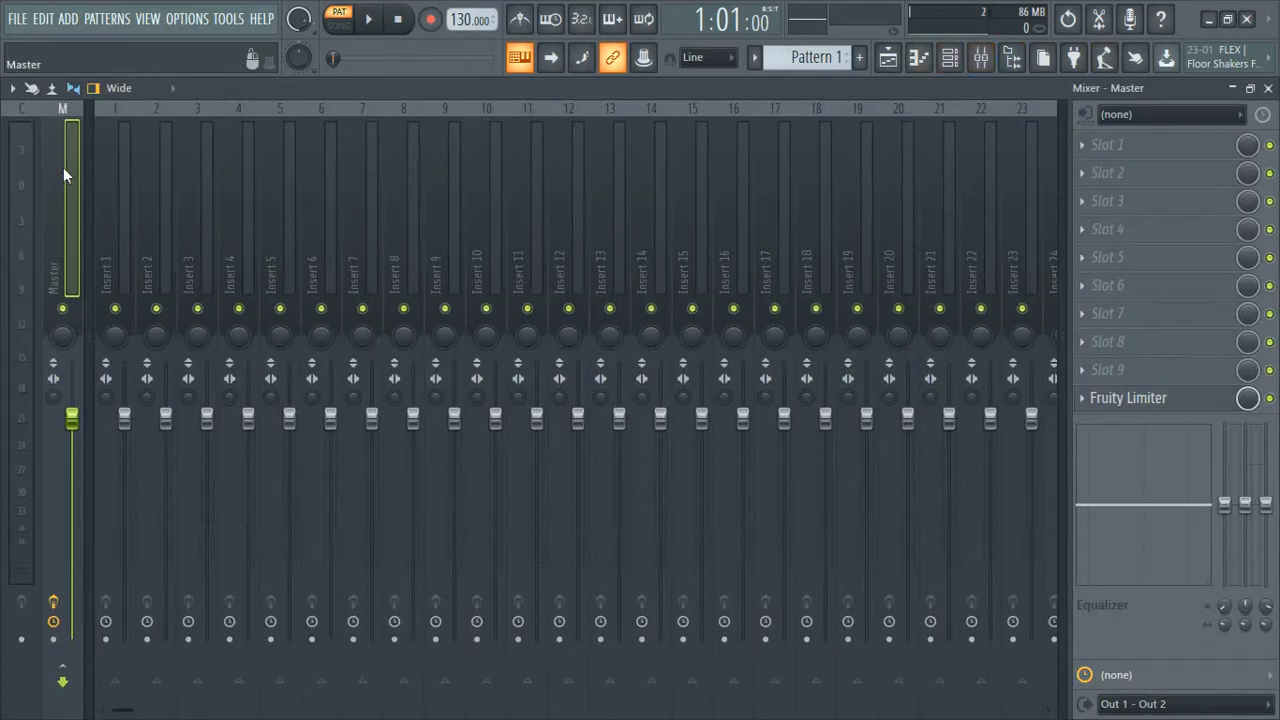
click(113, 197)
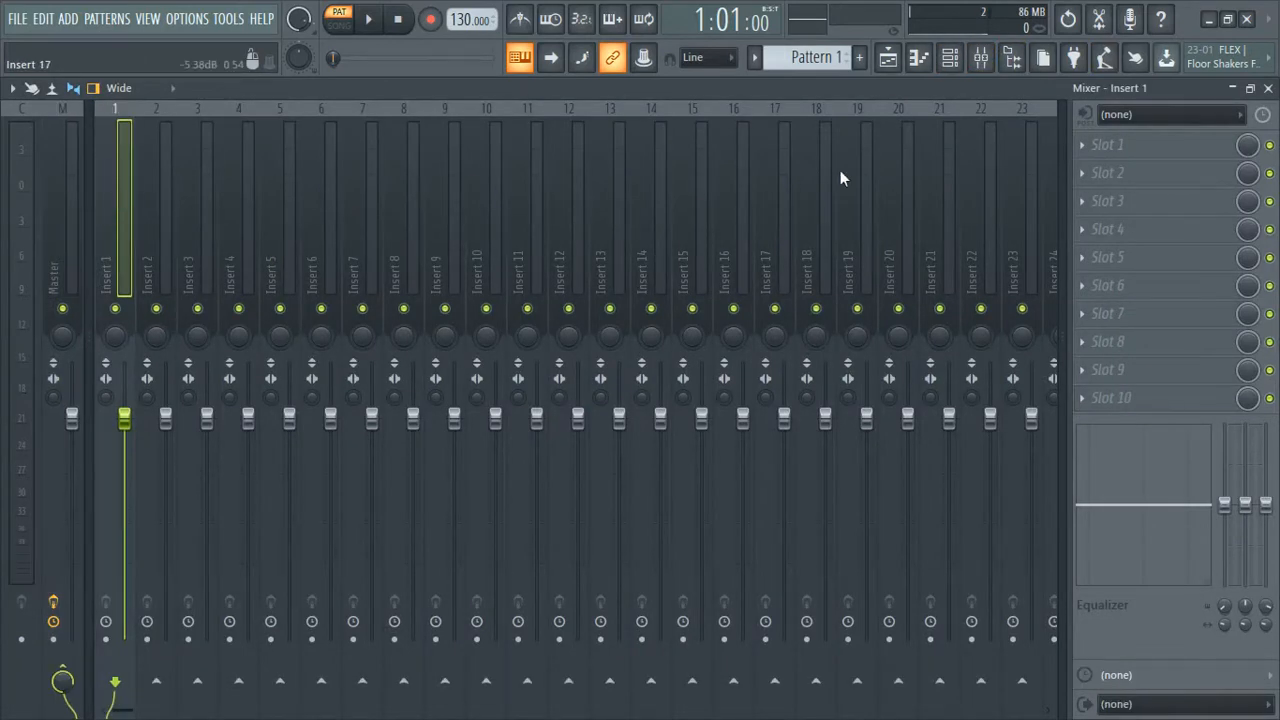
click(1268, 88)
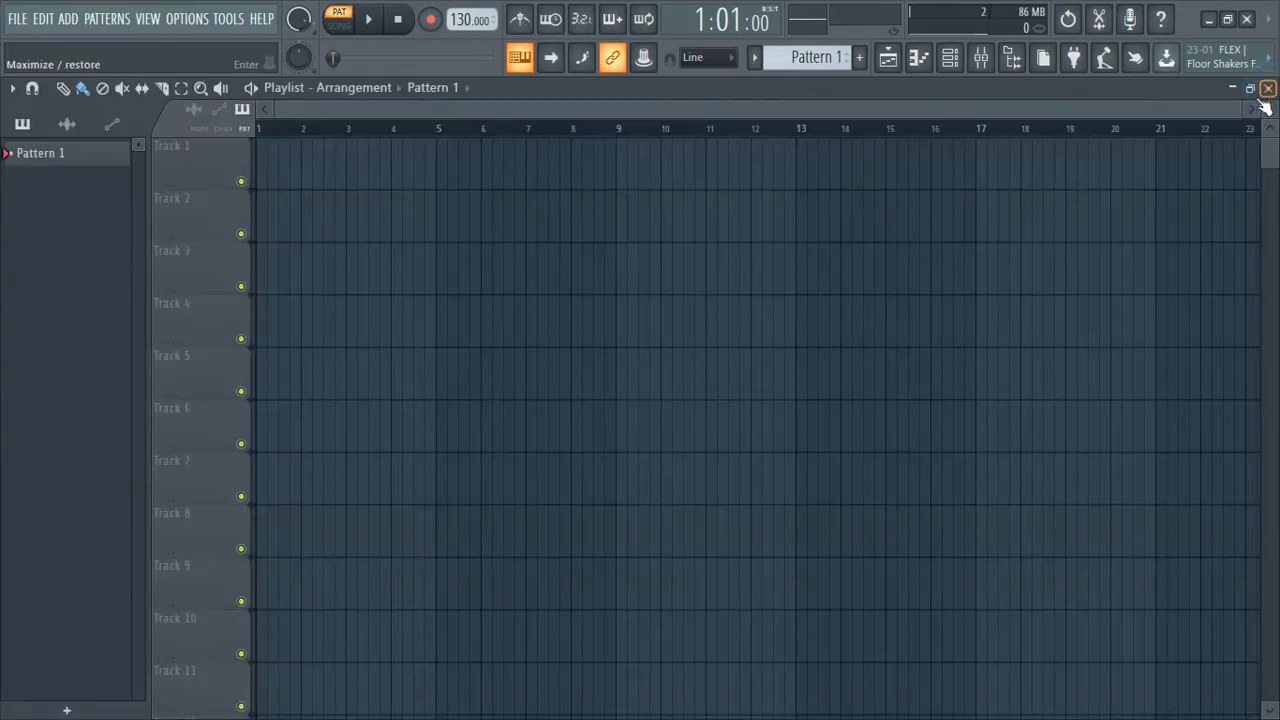
Replace the Kick channel in the channel rack with the FLEX synthesizer
click(950, 57)
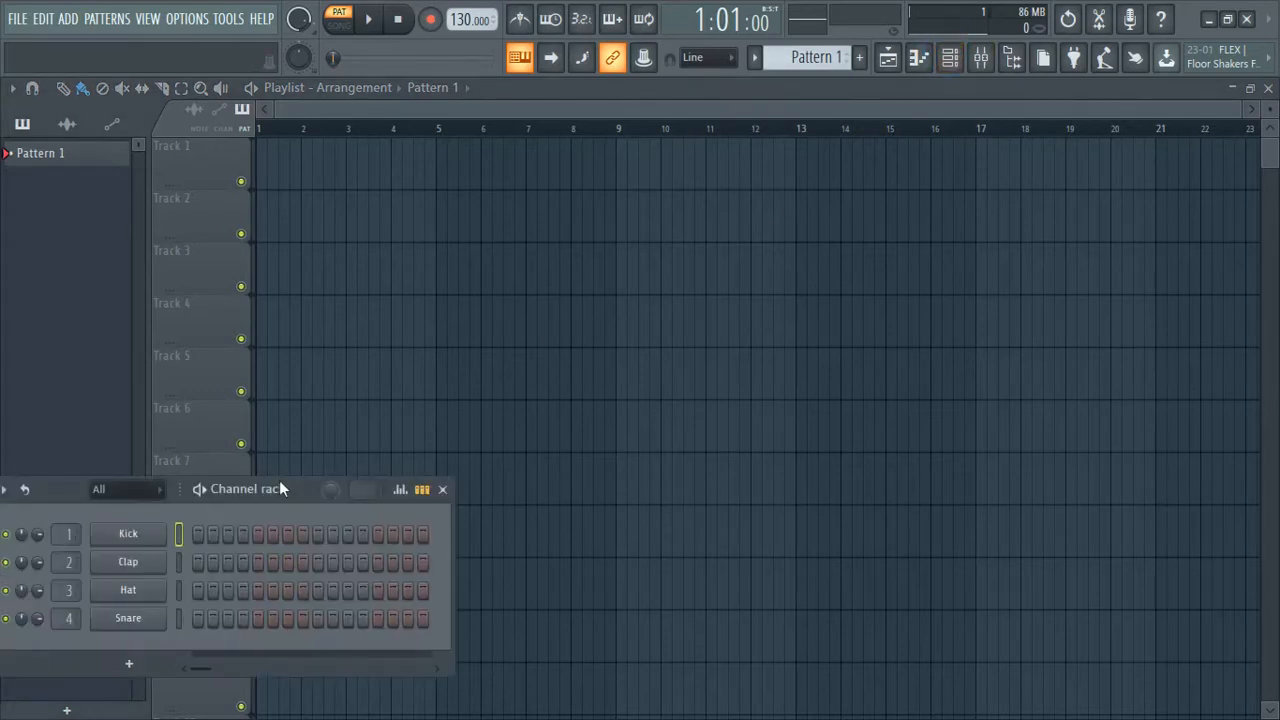
drag(295, 500, 394, 301)
right_click(245, 345)
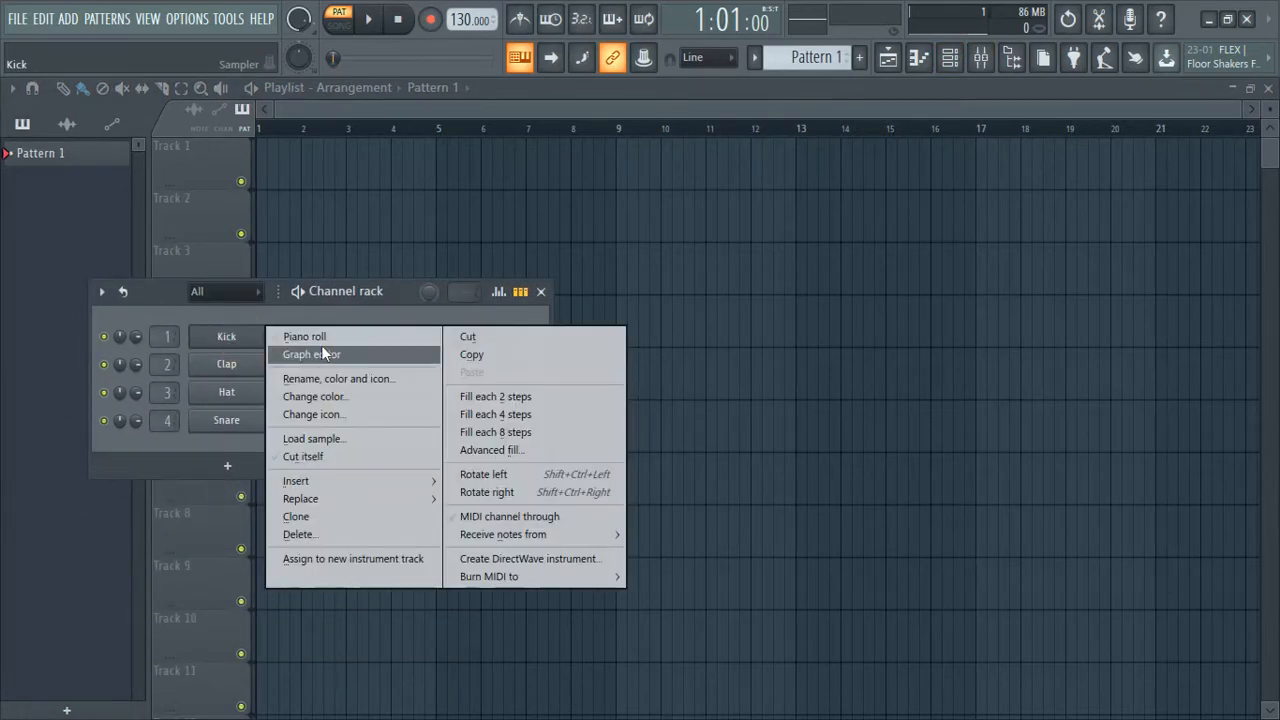
mouse_move(314, 501)
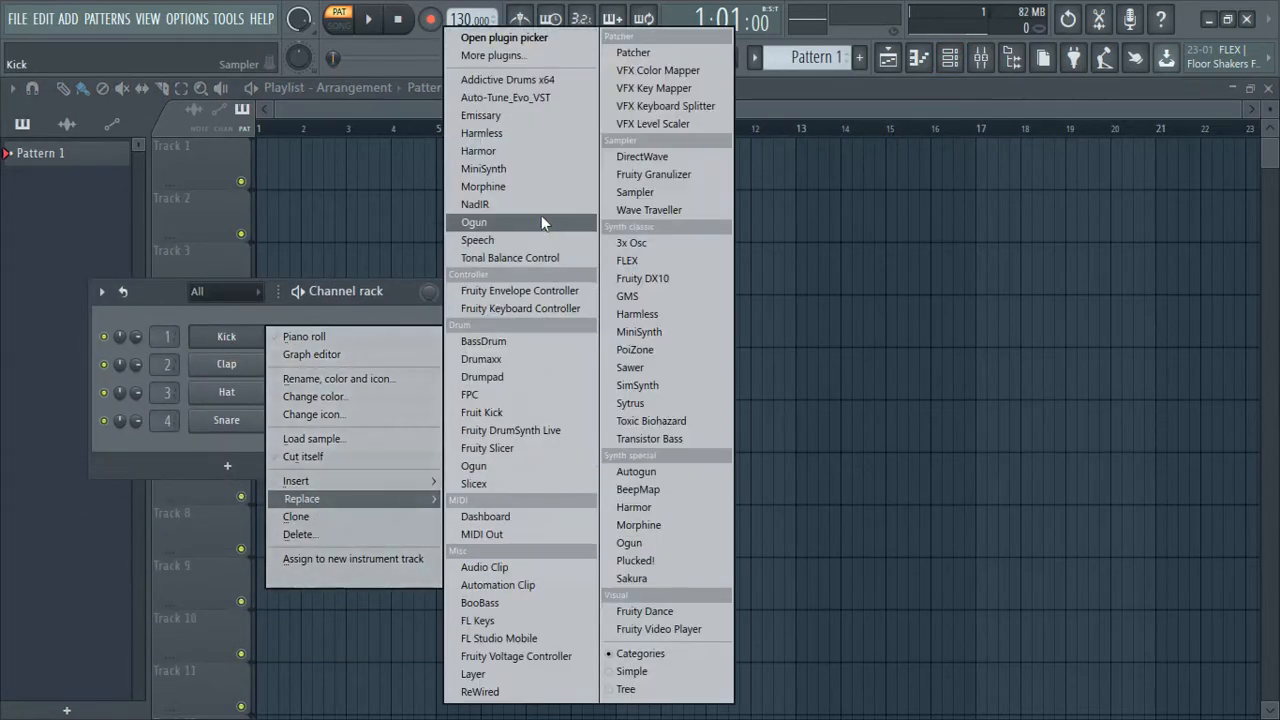
click(665, 262)
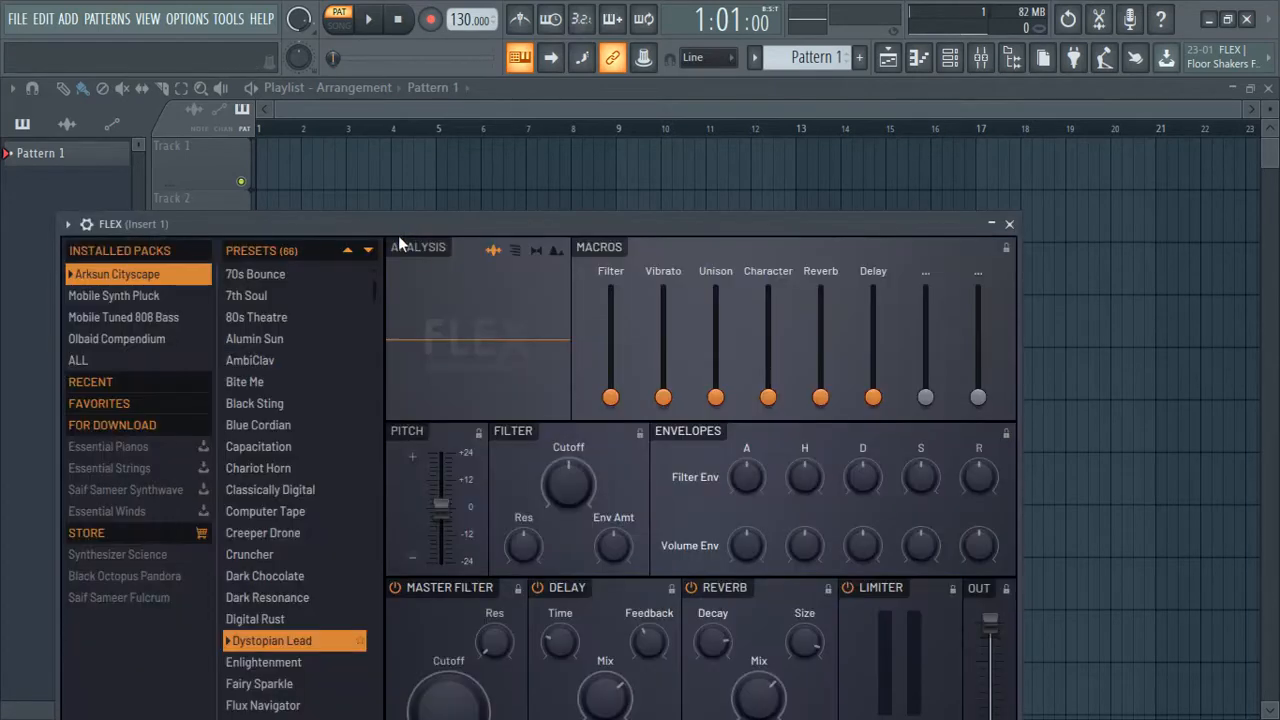
drag(446, 225, 388, 137)
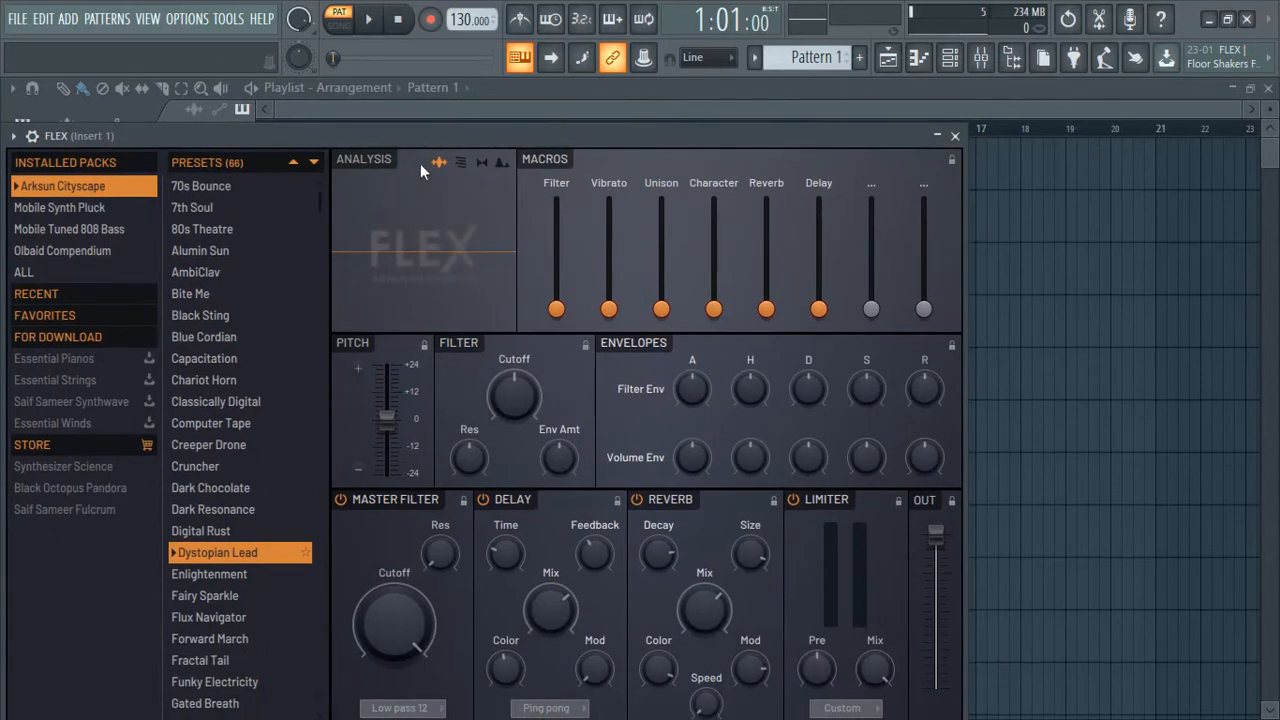
click(937, 136)
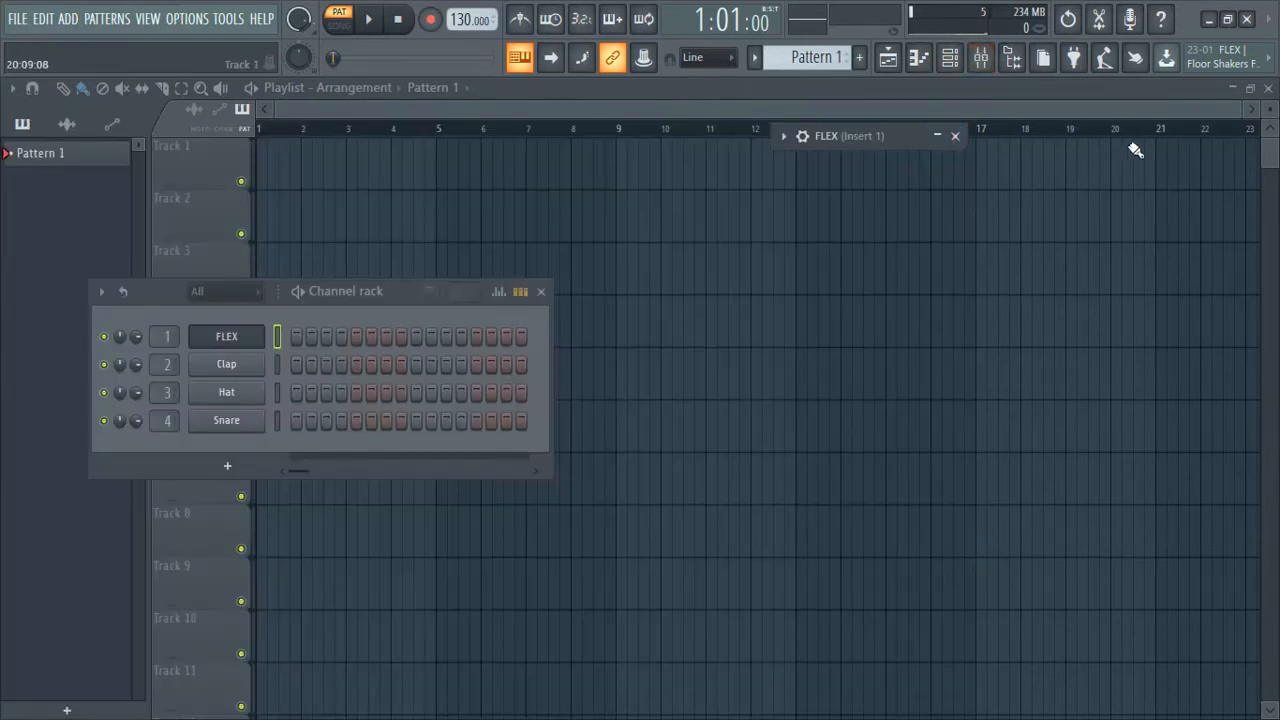
Load the Synpluck Calculate preset from the Mobile Synth Pluck pack in FLEX
click(928, 149)
drag(966, 129, 411, 37)
click(300, 146)
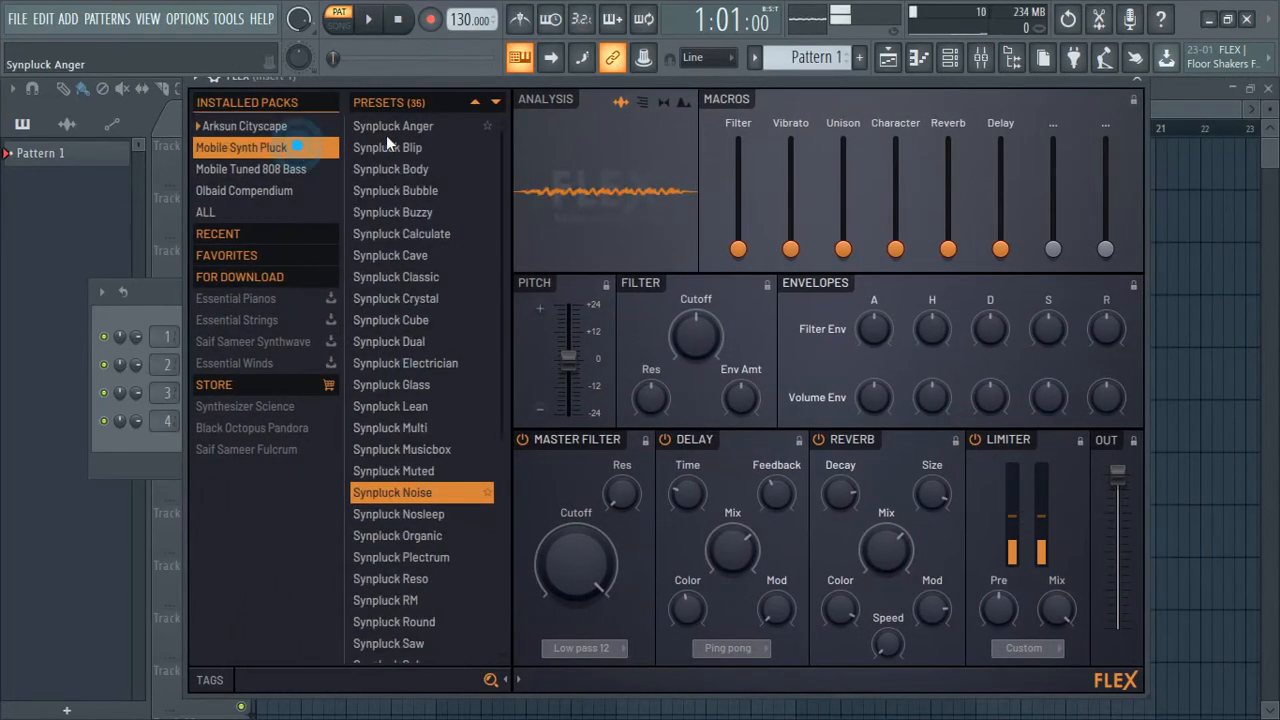
click(401, 146)
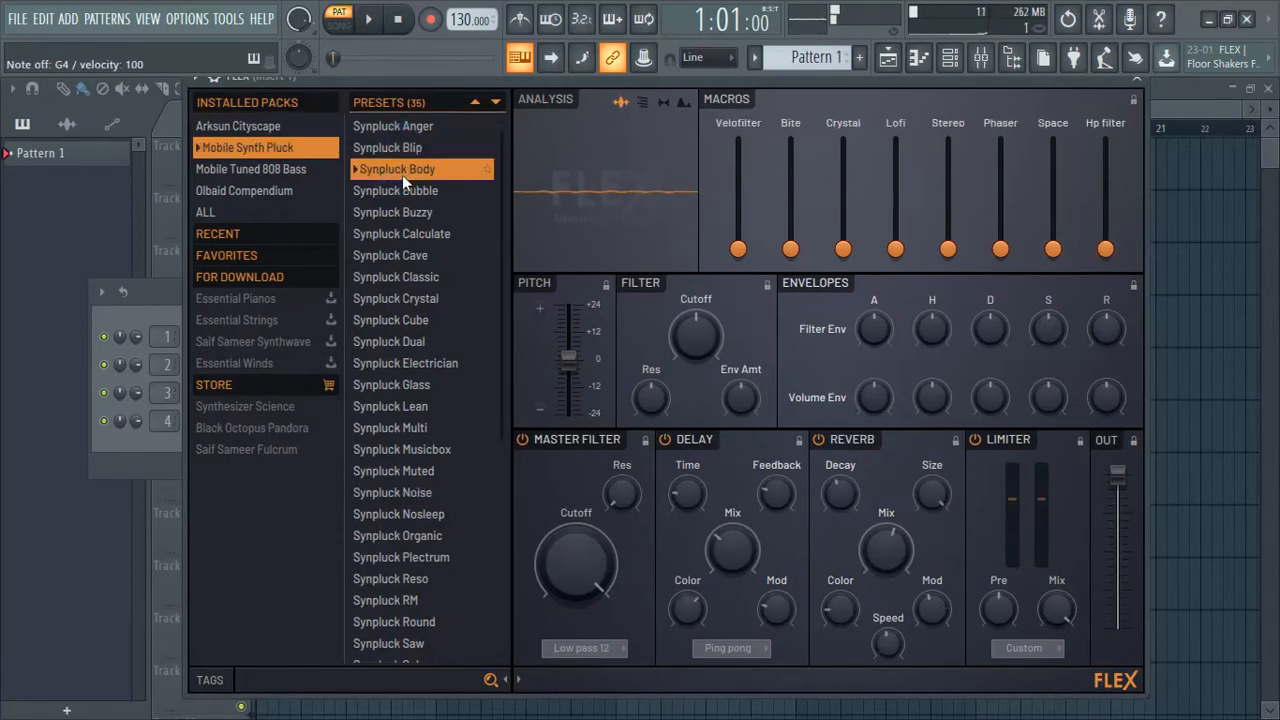
click(395, 234)
Audition the selected FLEX preset by playing several notes, and close the synthesizer window
key(b)
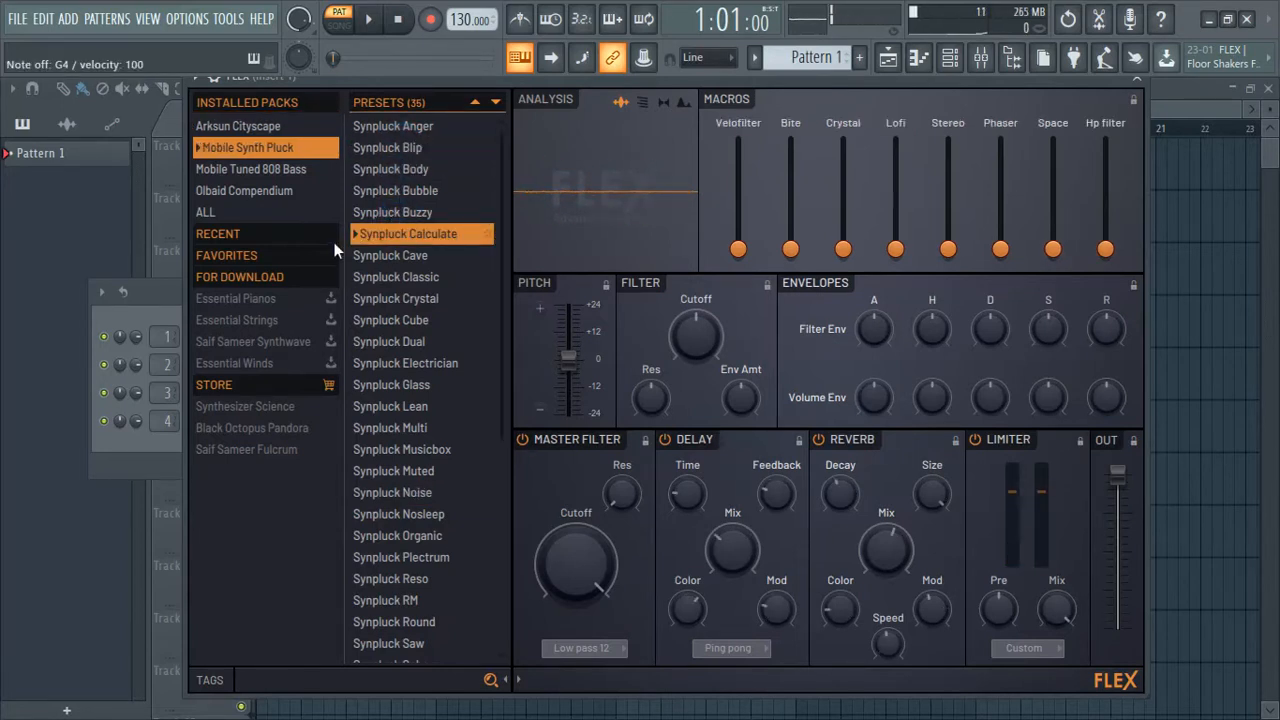
key(b)
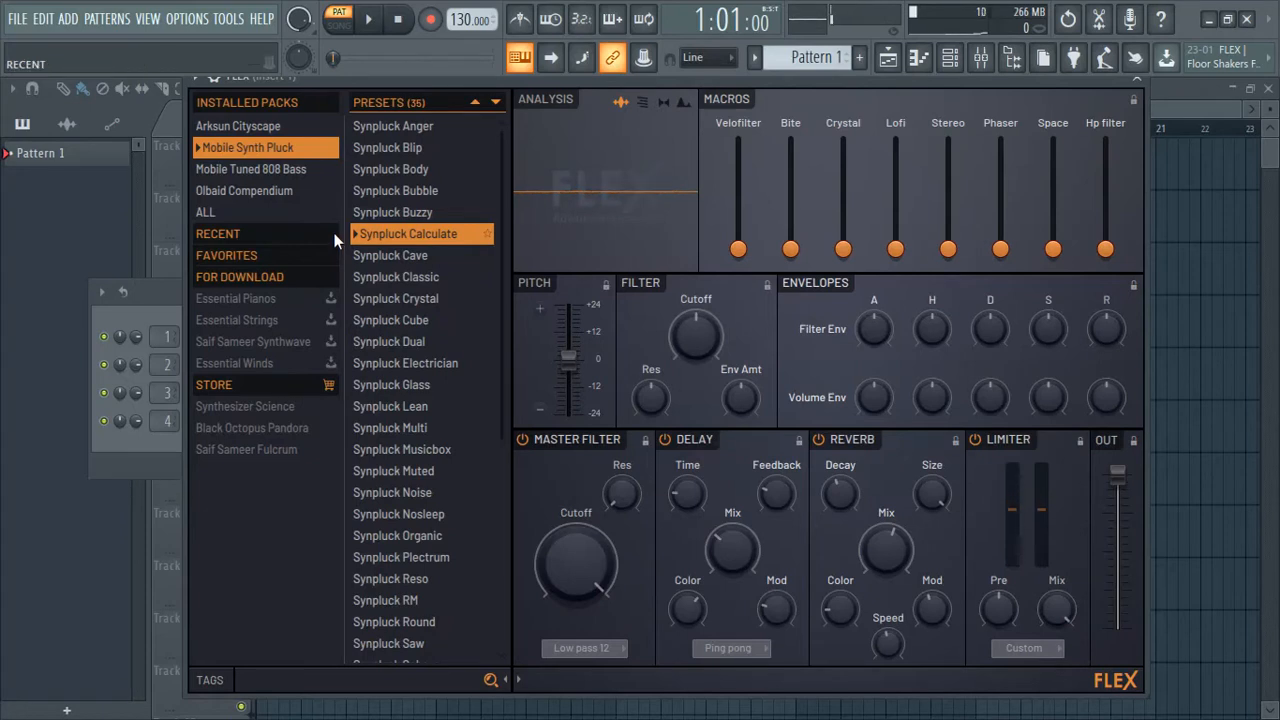
key(6)
key(6)
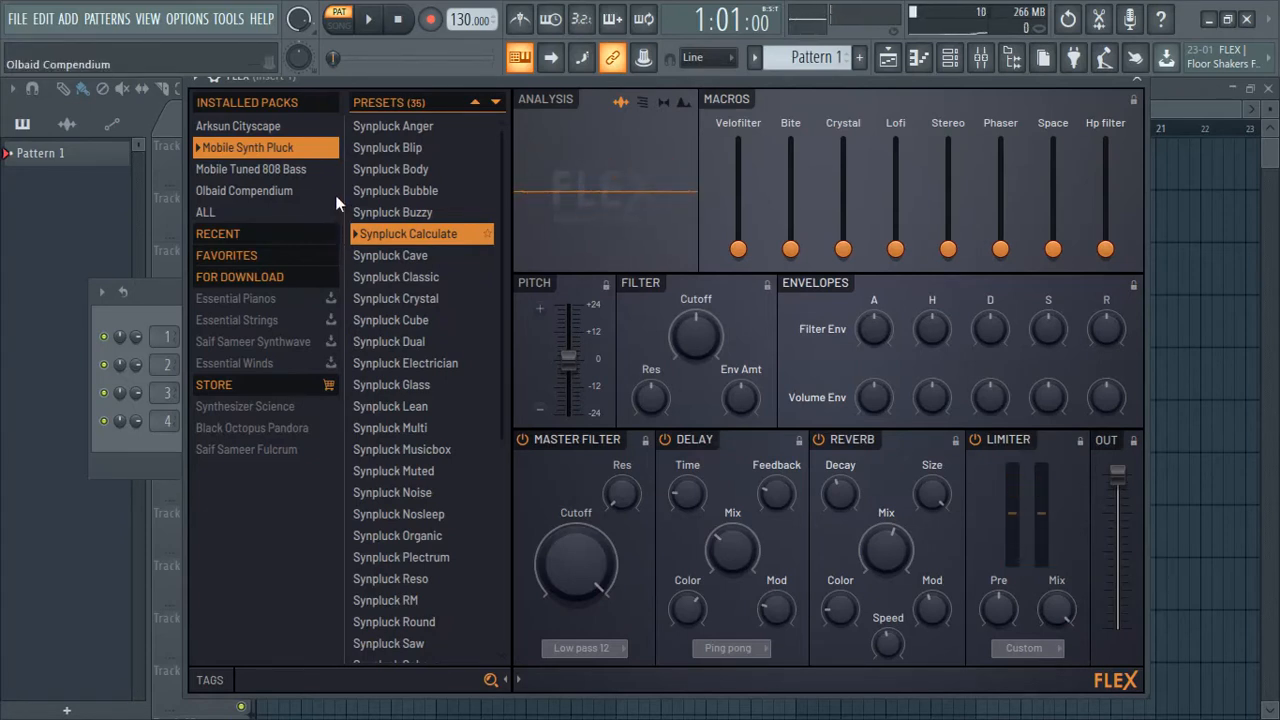
key(6)
key(6)
key(7)
key(3)
key(6)
key(r)
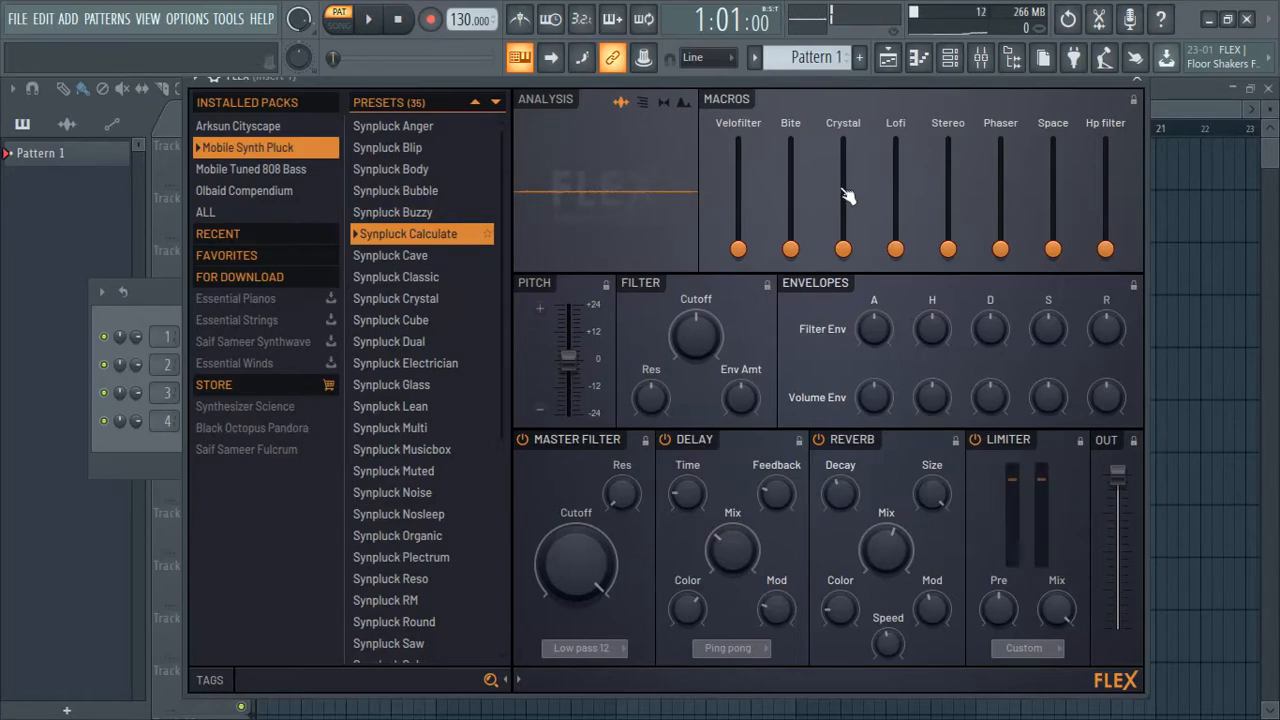
drag(1063, 87, 1071, 107)
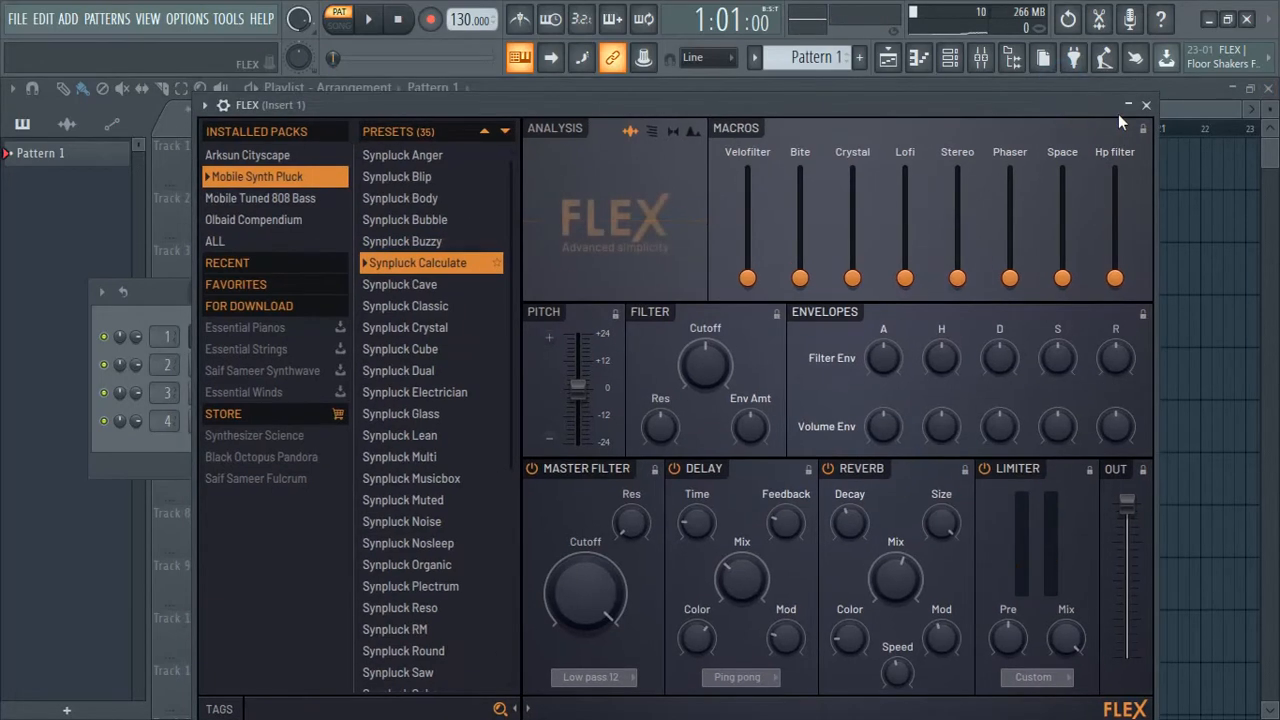
click(1146, 106)
Place a Pattern 1 clip on Track 1 of the playlist
right_click(240, 330)
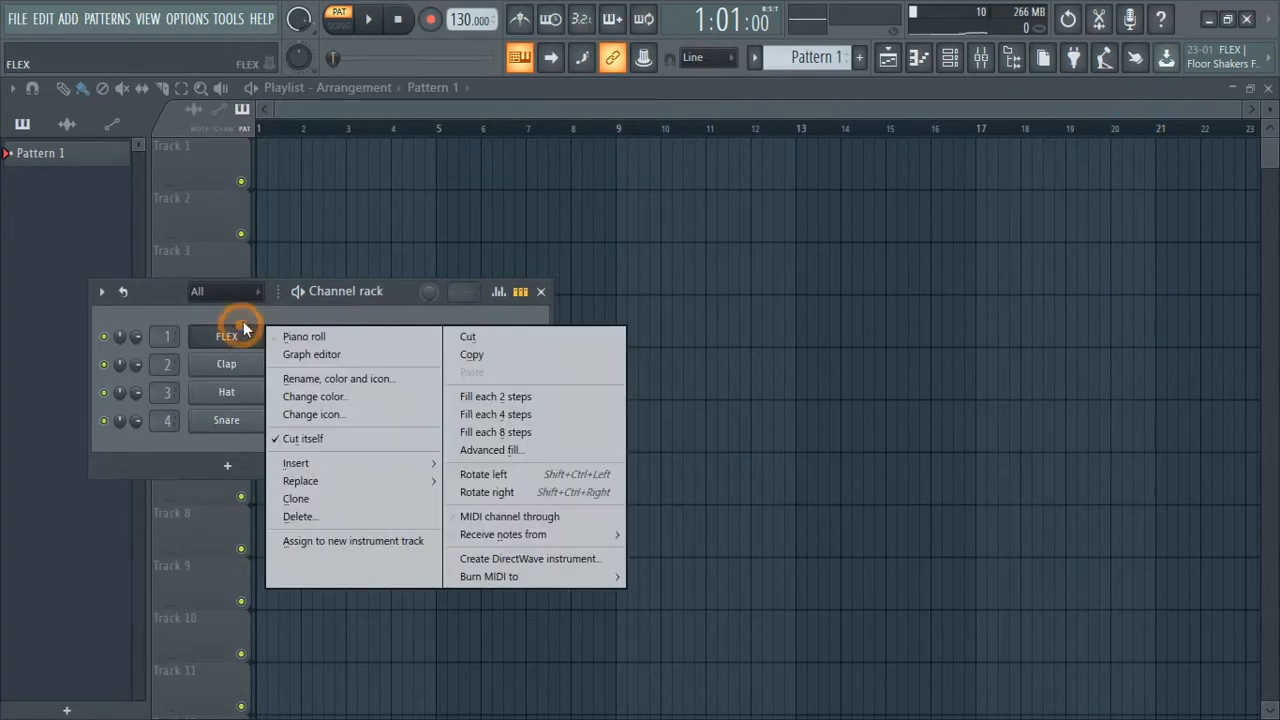
click(184, 161)
drag(22, 153, 1256, 164)
Open the FLEX channel's piano roll, maximize it and bring the C5 to C6 octave into view
click(954, 64)
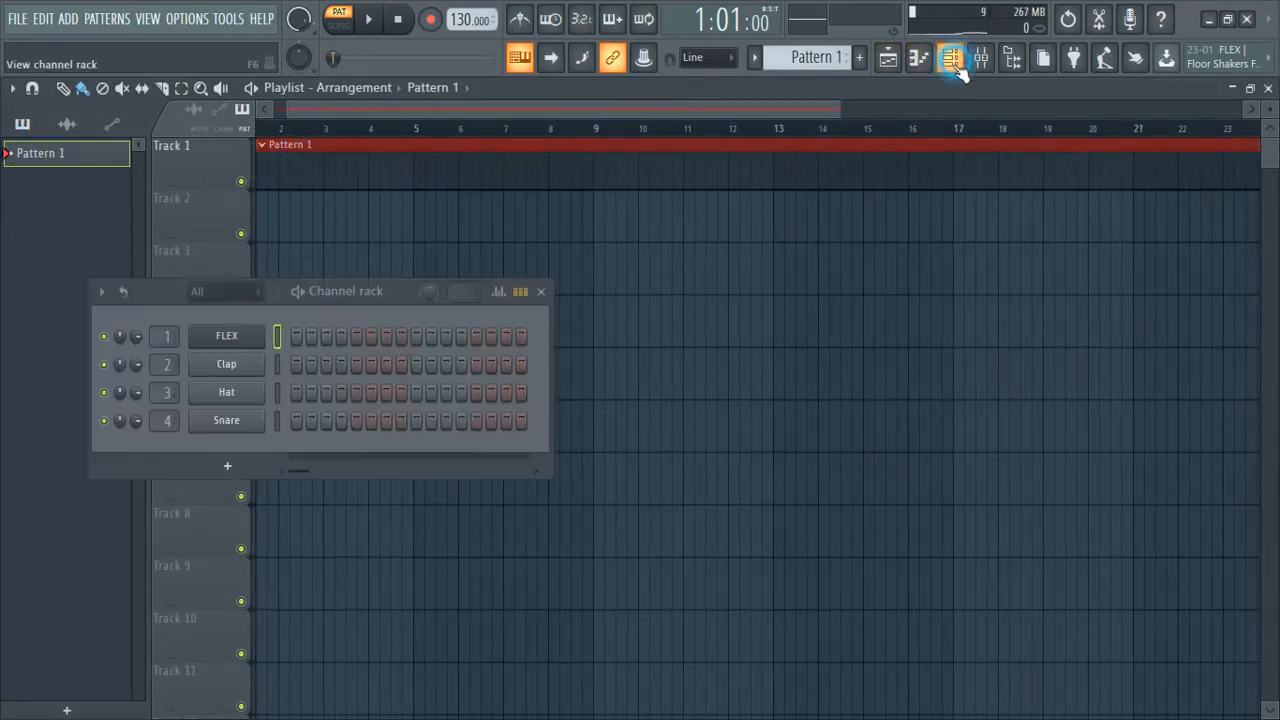
right_click(240, 335)
click(290, 333)
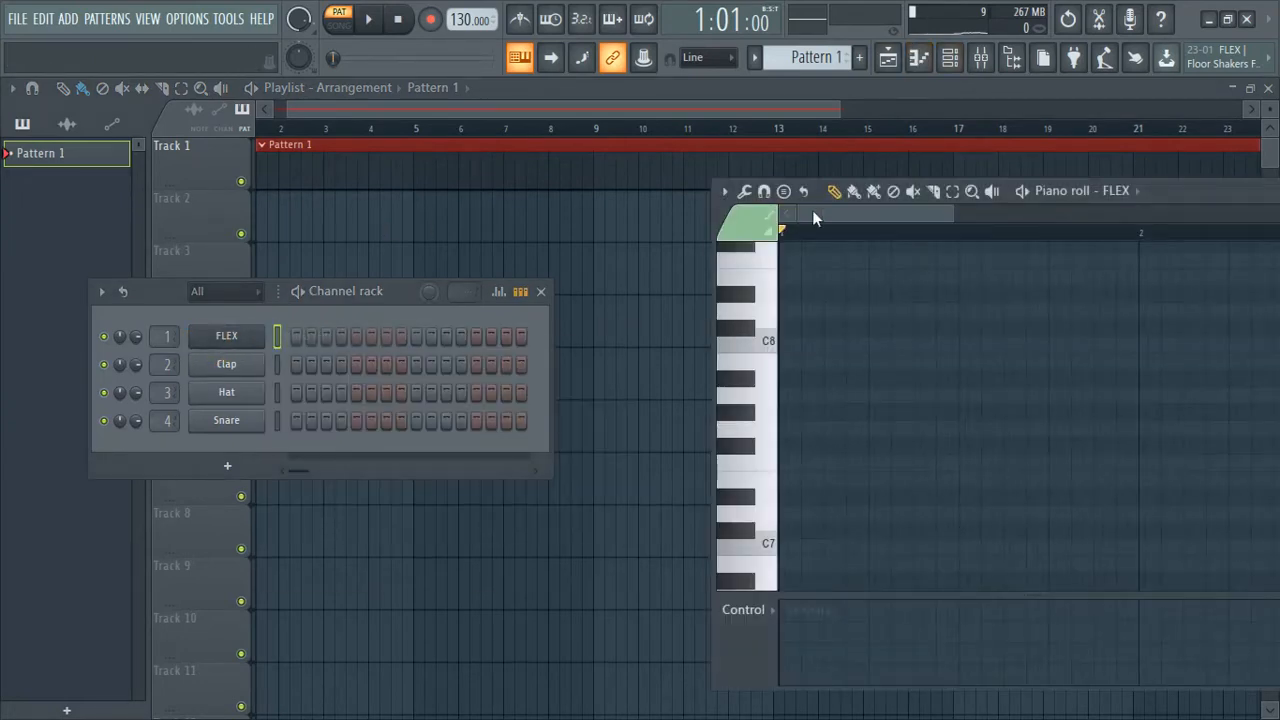
drag(1235, 185, 523, 81)
double_click(657, 92)
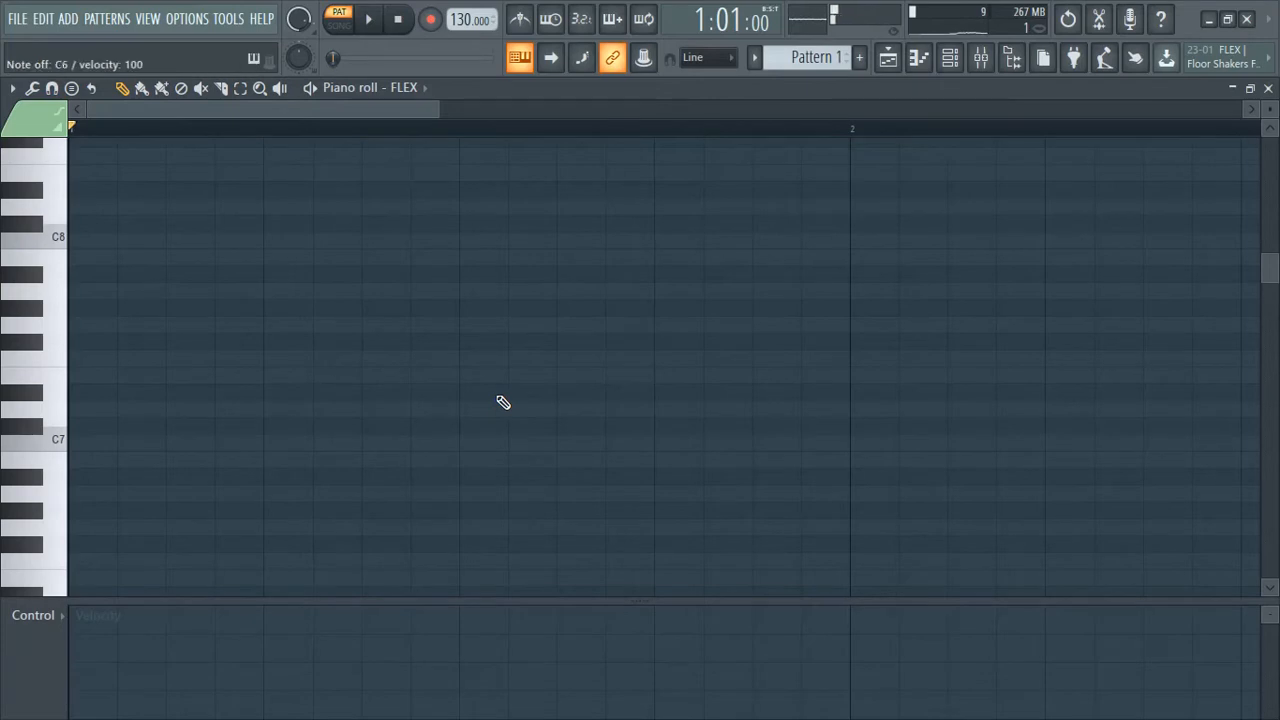
scroll(500, 402, down, 4)
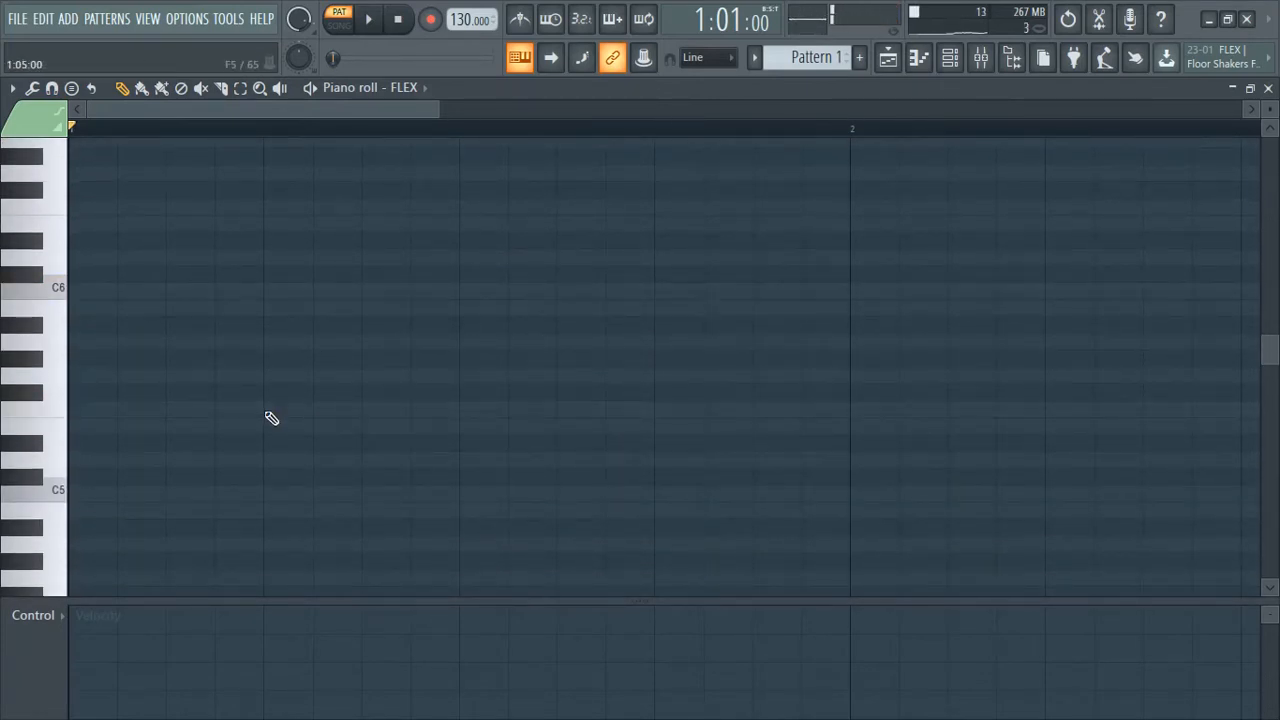
Turn on the metronome and briefly play the empty pattern to hear the beat
click(520, 19)
key(space)
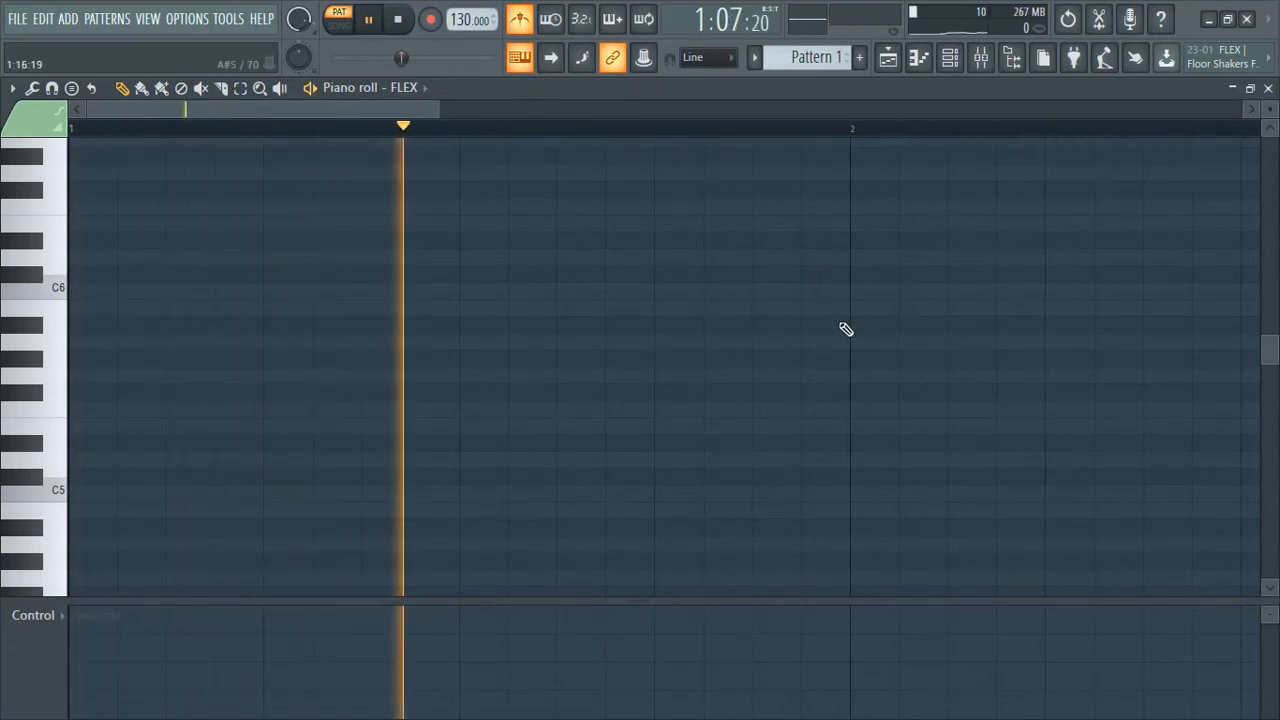
key(space)
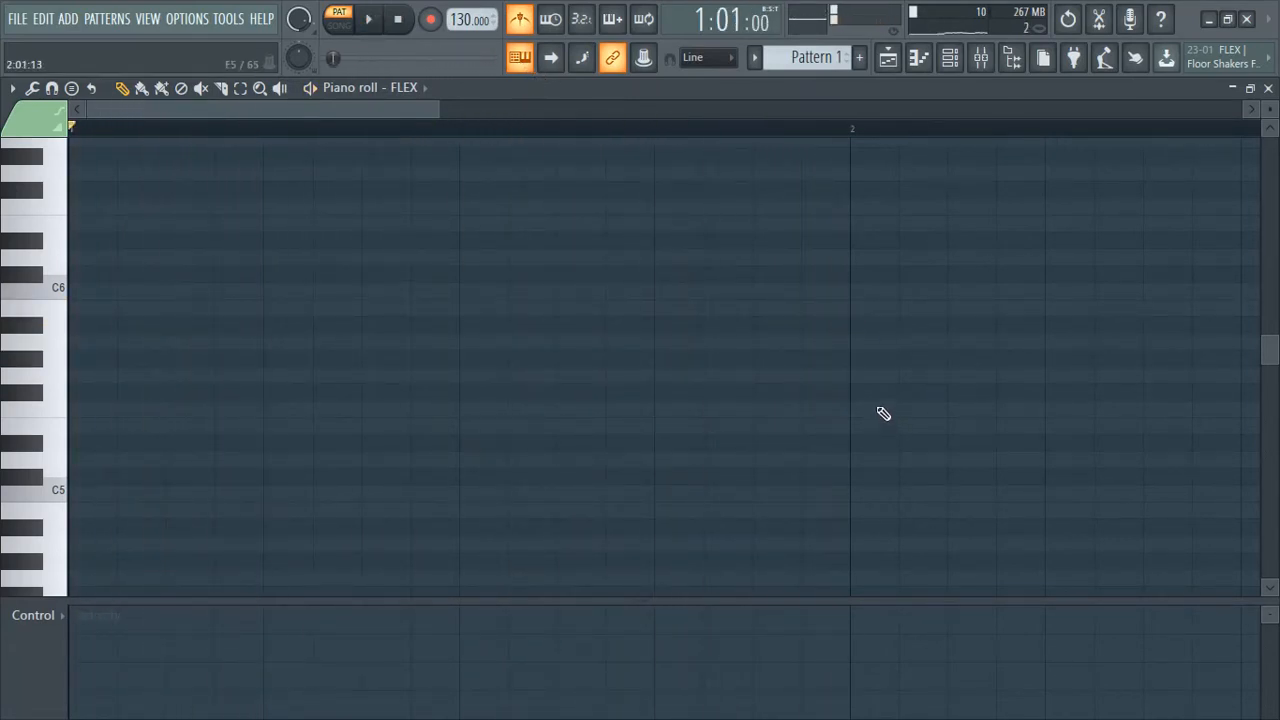
Draw a chord of F5, G#5 and C6 at the start of bar 2 and play it back
click(857, 409)
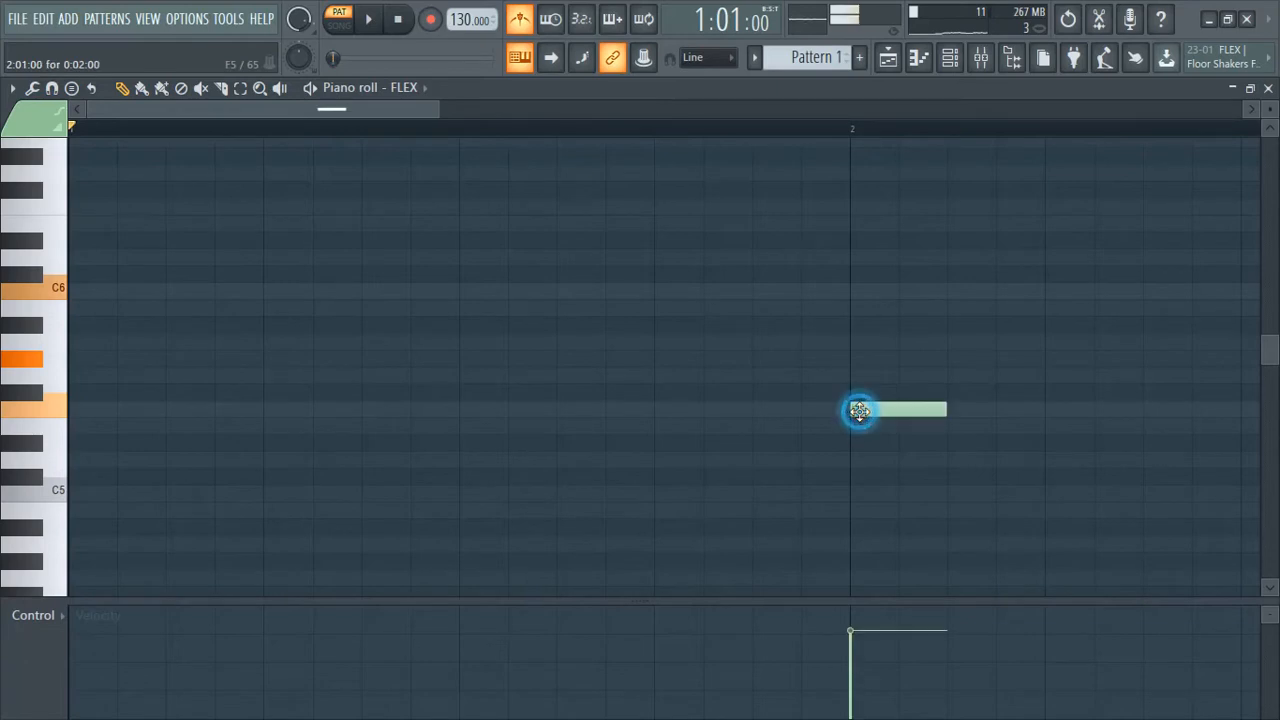
click(866, 372)
right_click(862, 372)
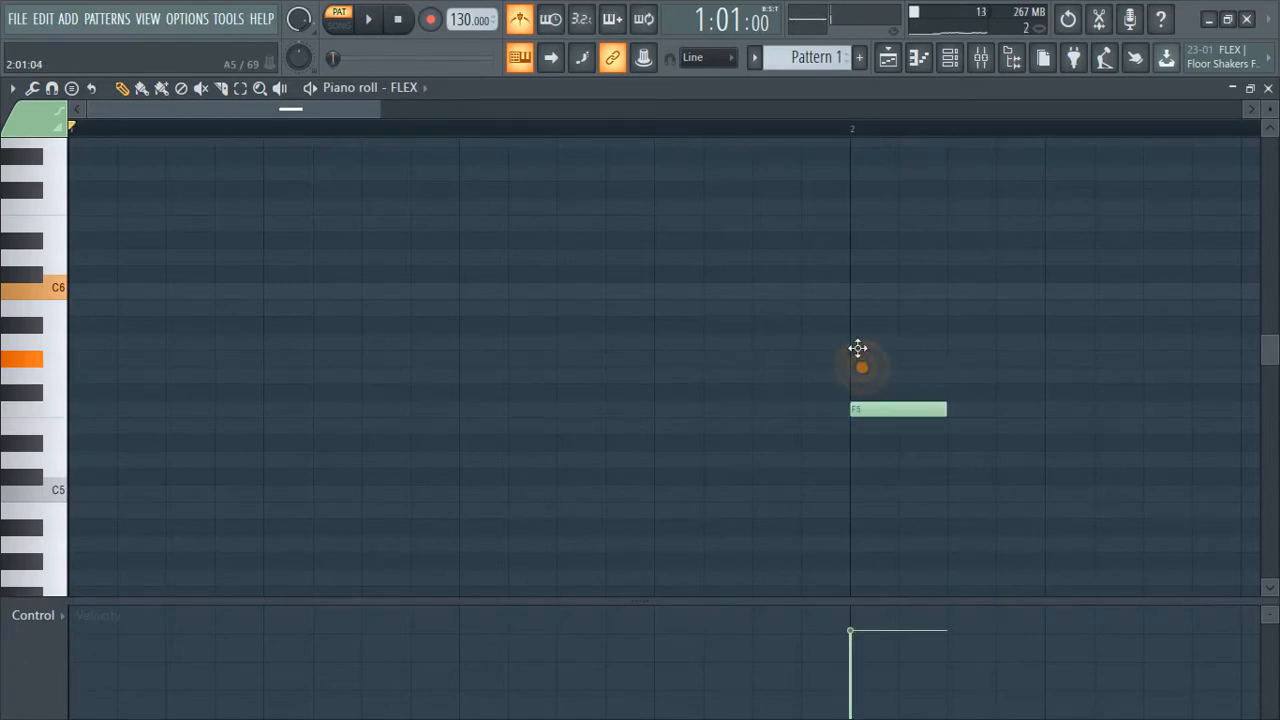
click(857, 358)
click(856, 282)
key(space)
scroll(549, 429, down, 2)
scroll(549, 429, down, 3)
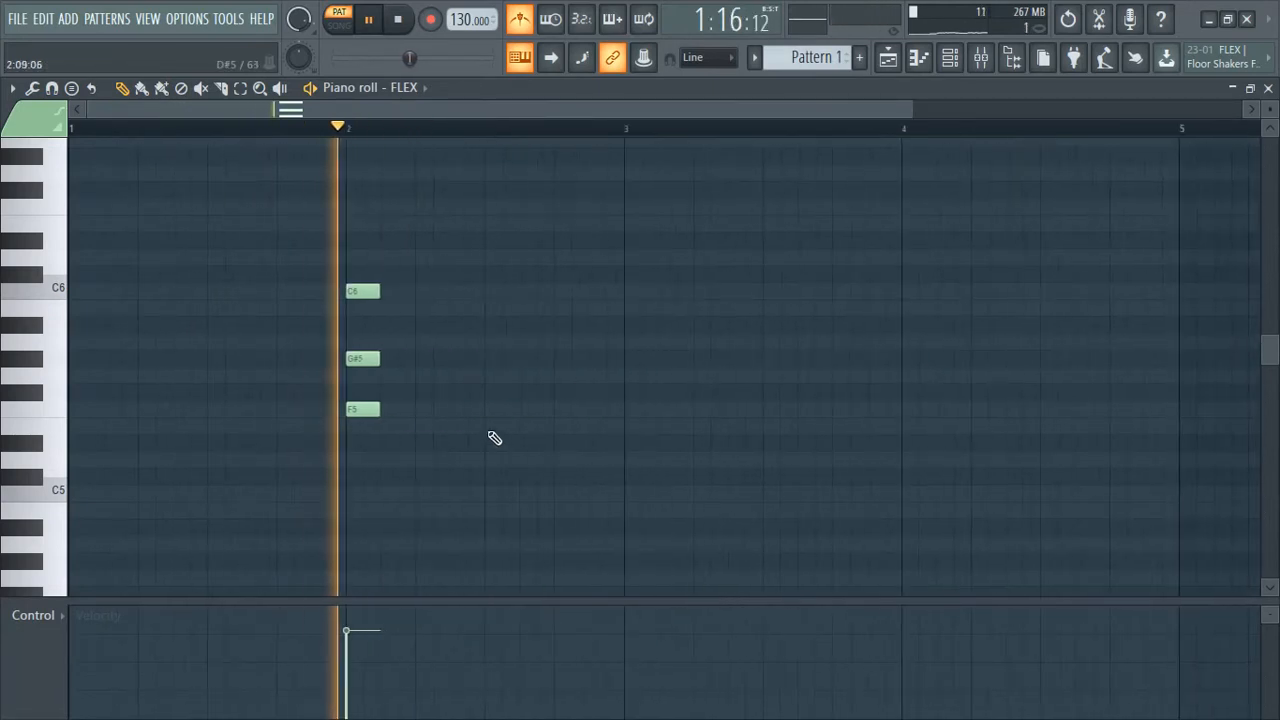
key(space)
Duplicate the three-note chord seven times to fill bar 2, and play the repeated chords from just before the bar
scroll(380, 350, up, 2)
drag(347, 265, 351, 408)
key(ctrl+b)
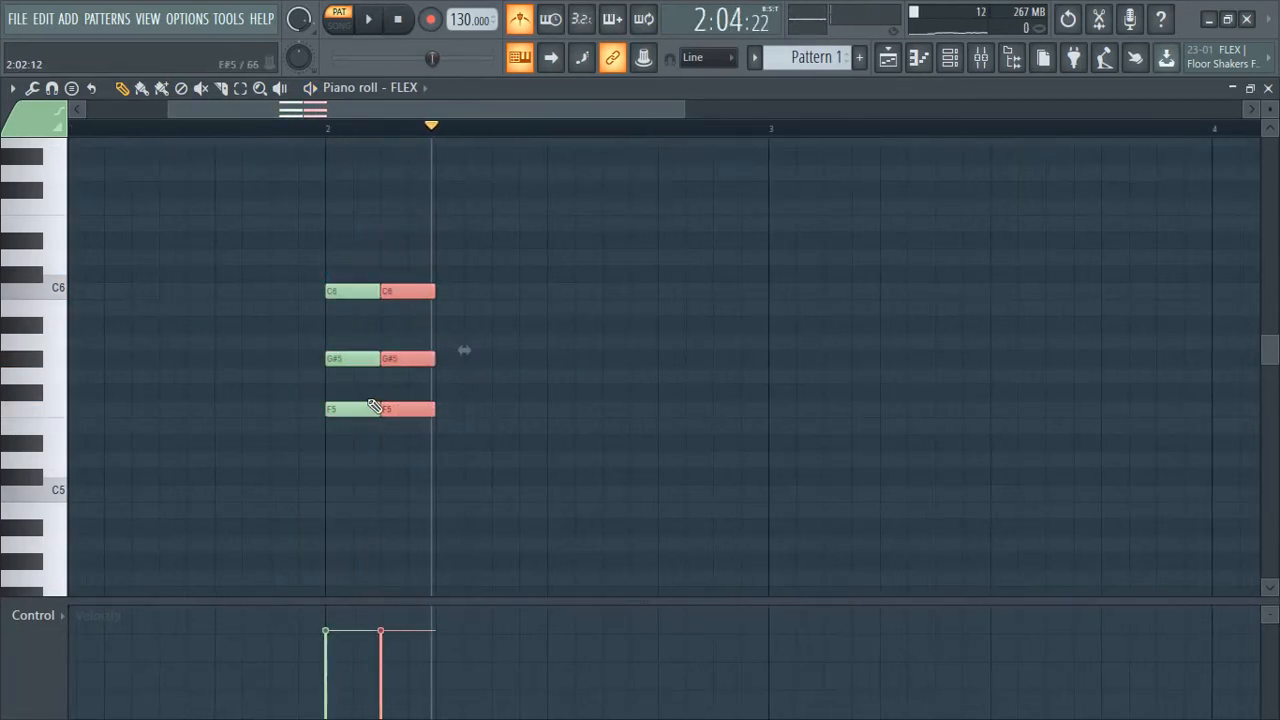
key(ctrl+b)
key(ctrl+b)
key(ctrl+b)
key(ctrl+b)
key(ctrl+b)
key(ctrl+b)
key(space)
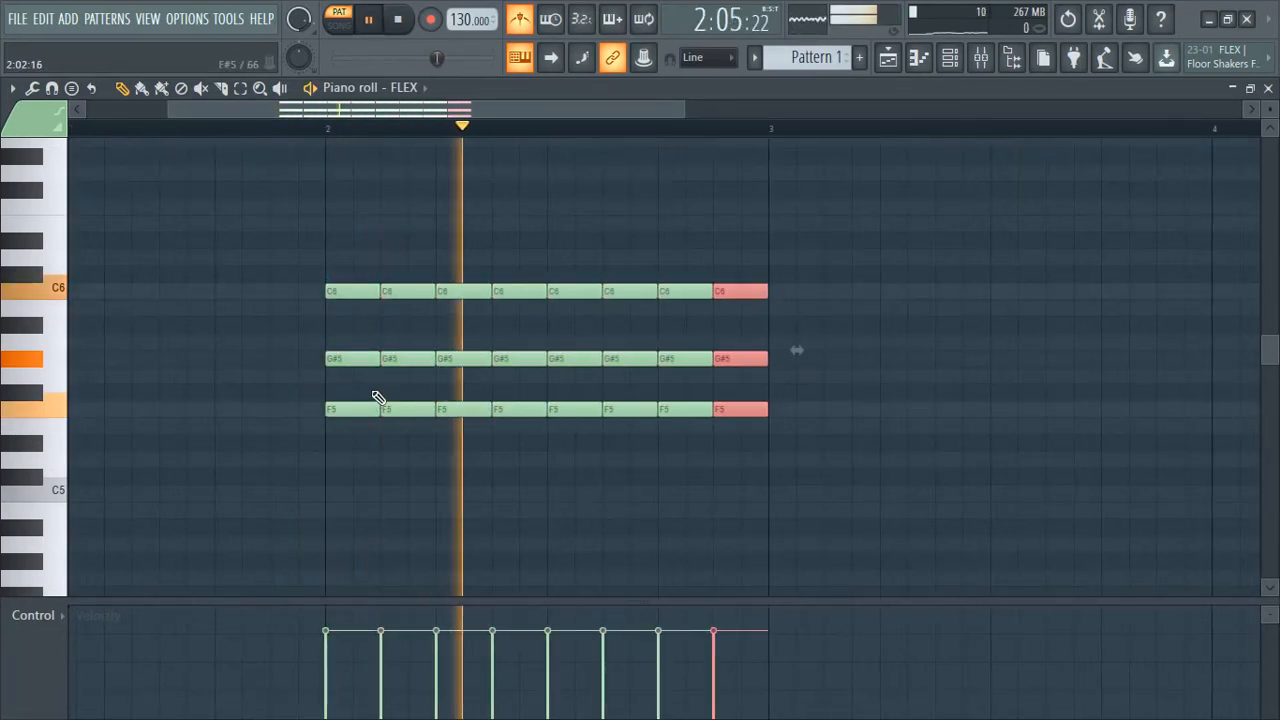
click(278, 124)
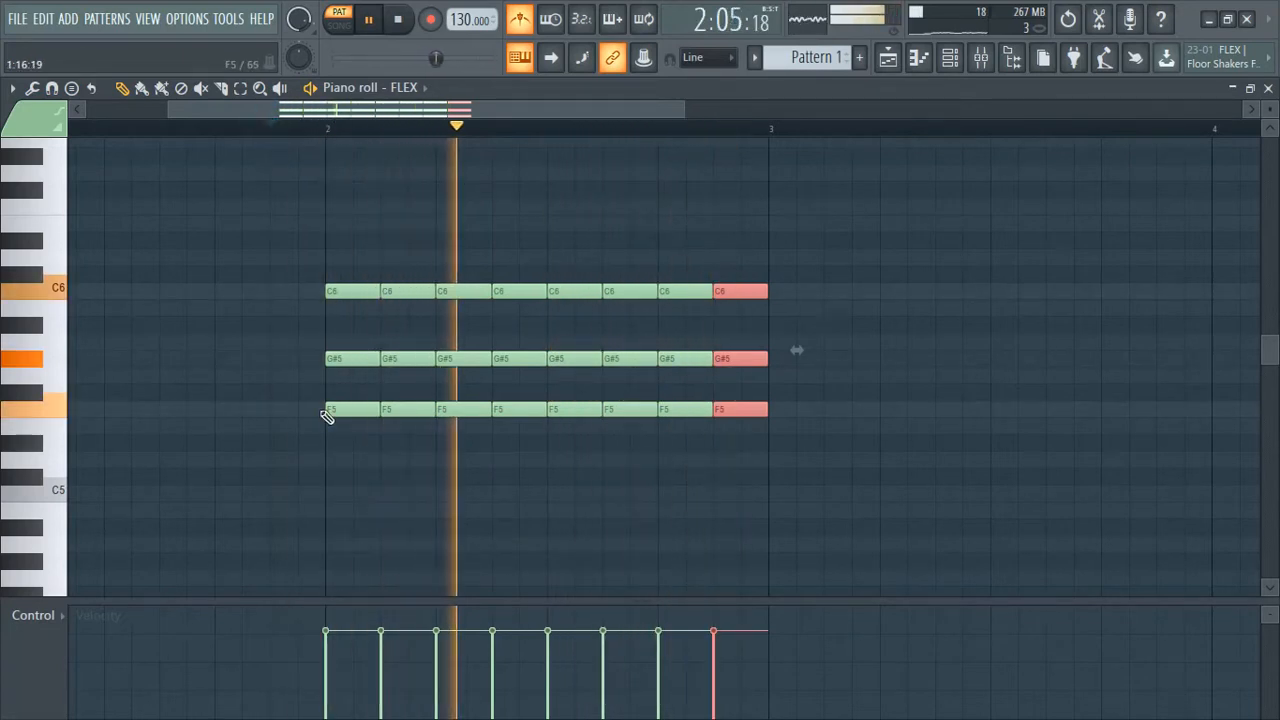
scroll(372, 413, down, 2)
scroll(372, 413, down, 1)
key(space)
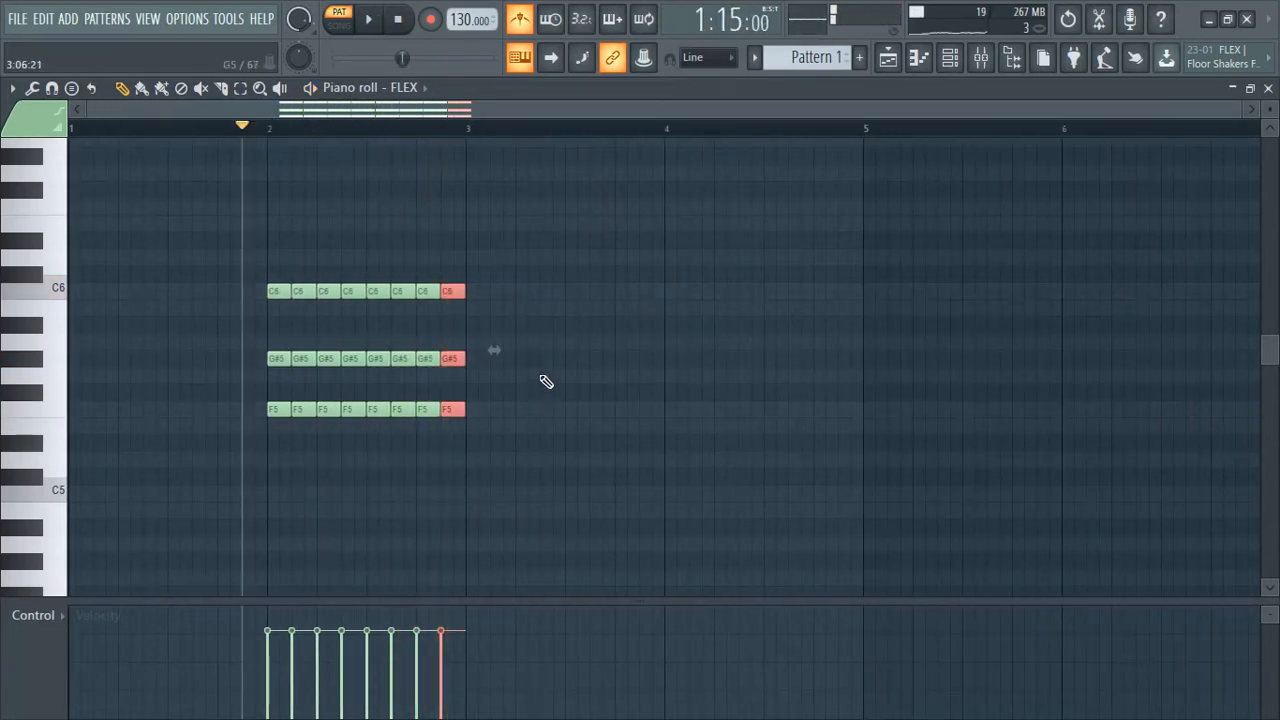
Audition C#5 with G#5, and draw both notes at the start of bar 3
key(s)
key(h)
key(s)
key(h)
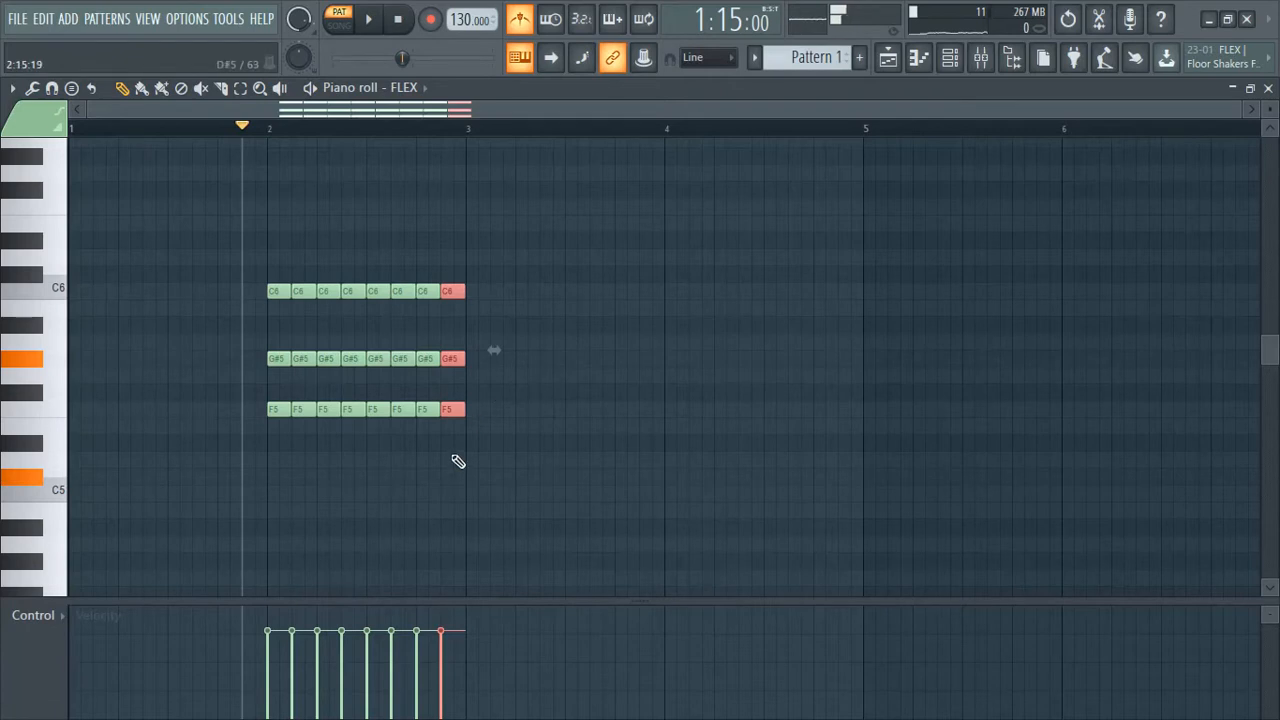
click(489, 478)
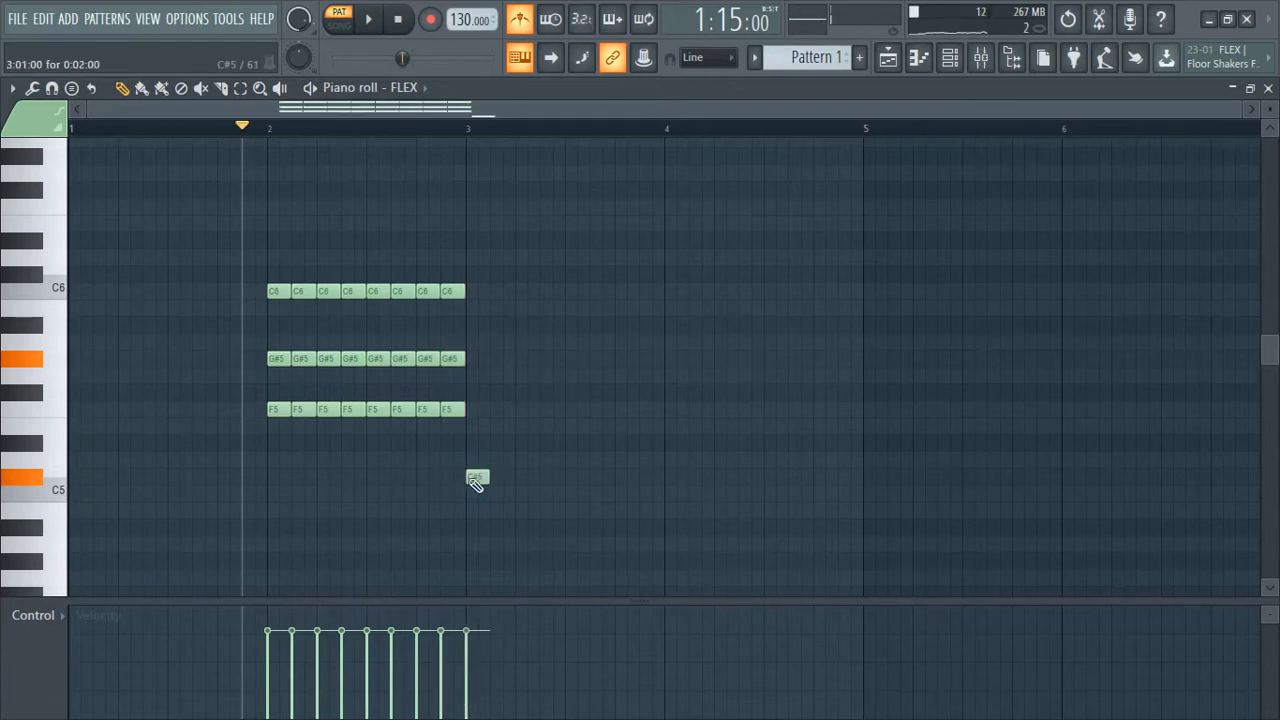
click(468, 358)
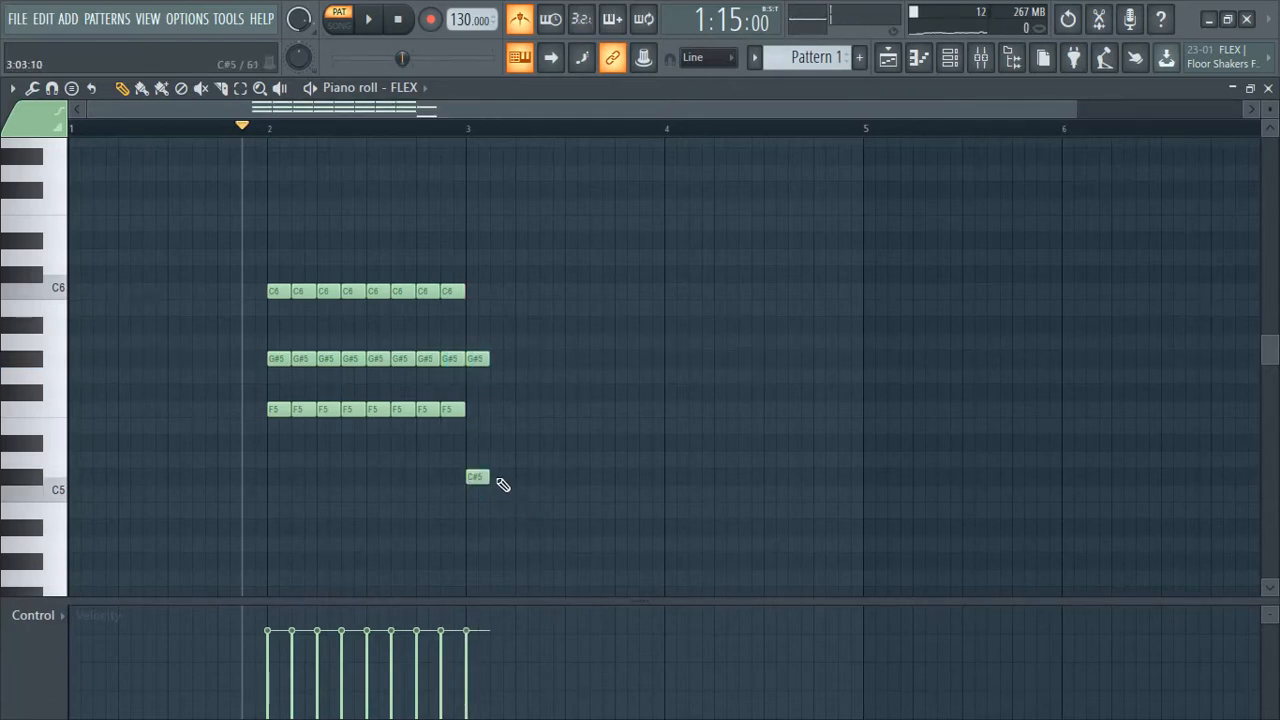
Duplicate the C#5 and G#5 pair seven times to fill bar 3
drag(493, 347, 491, 508)
key(ctrl+b)
key(ctrl+b)
key(ctrl+b)
key(ctrl+b)
key(ctrl+b)
key(ctrl+b)
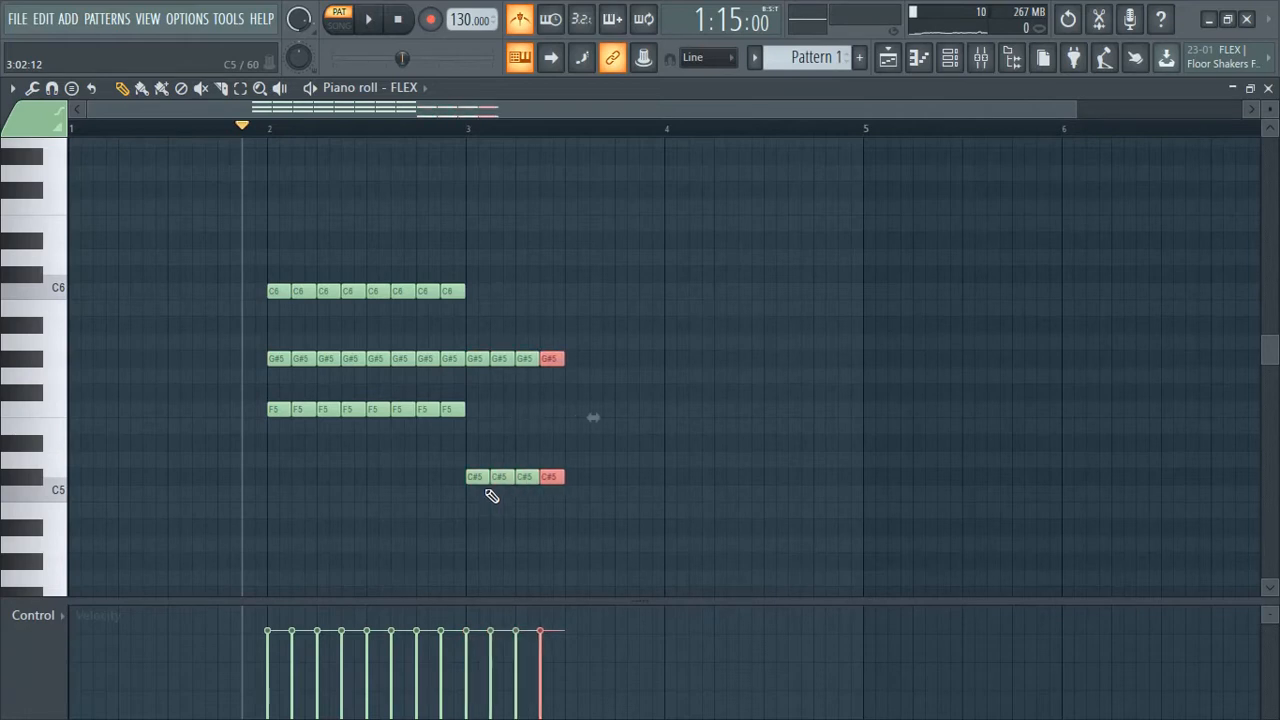
key(ctrl+b)
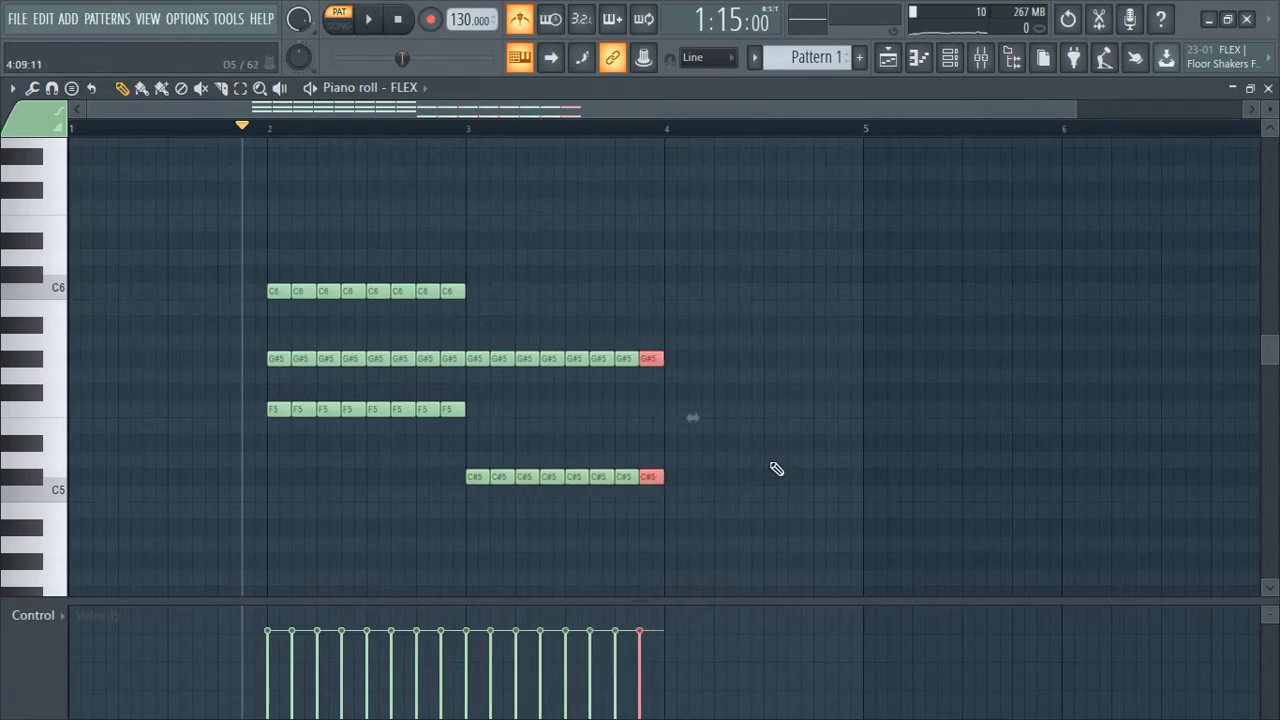
Draw D#5 and A#5 at the start of bar 4 and duplicate the pair seven times to fill the bar
click(676, 445)
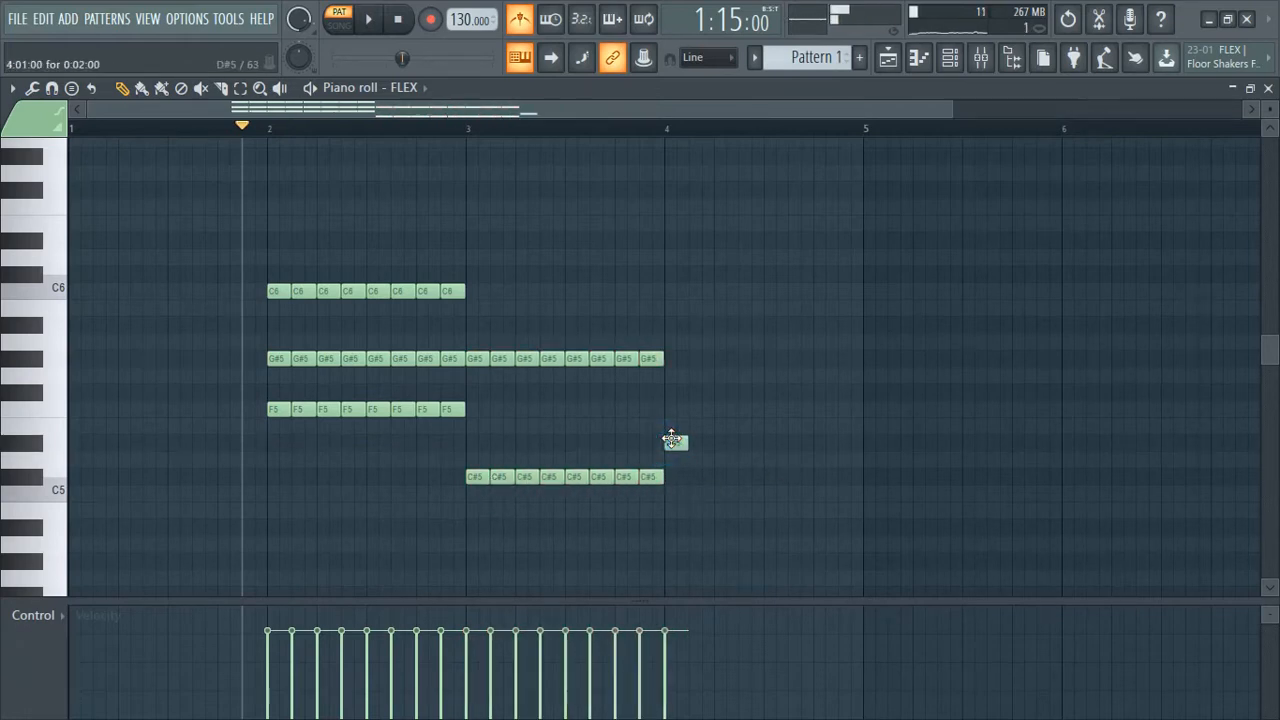
drag(681, 340, 686, 479)
key(ctrl+b)
key(ctrl+b)
key(ctrl+b)
key(ctrl+b)
key(ctrl+b)
key(ctrl+b)
key(ctrl+b)
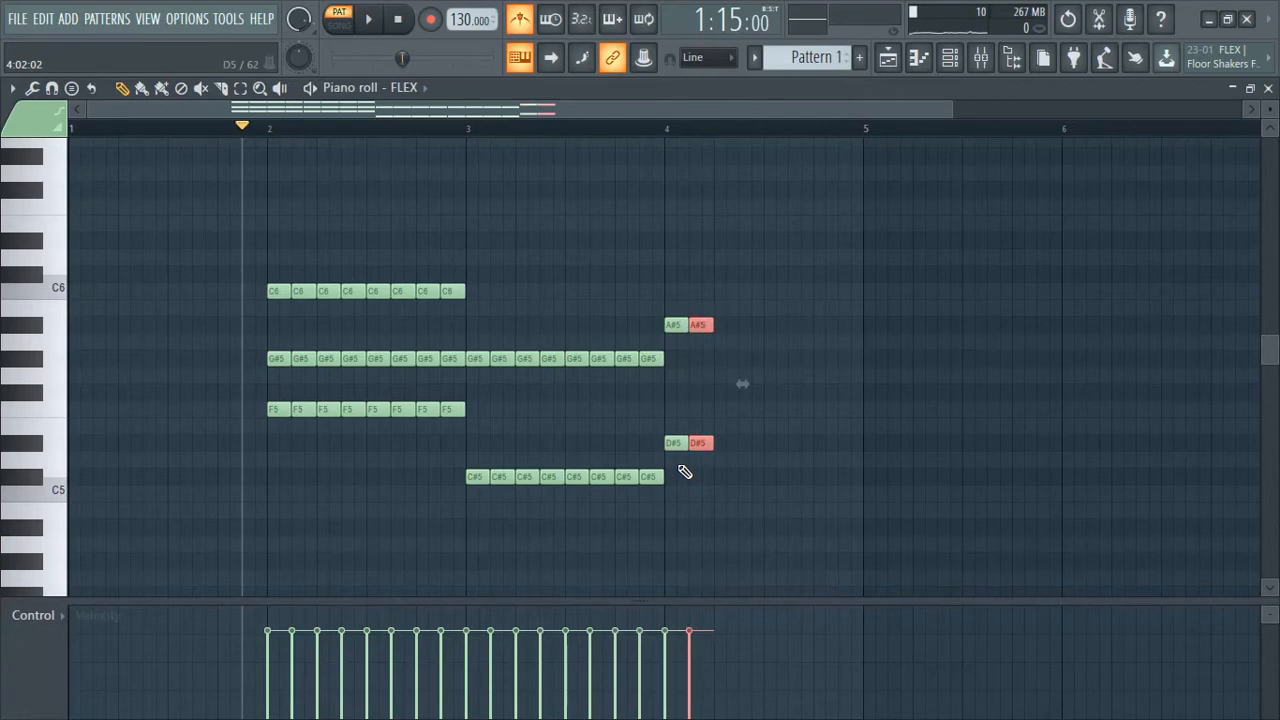
Draw C5 and G5 at the start of bar 5 and duplicate the pair seven times to fill the bar
drag(881, 492, 849, 507)
click(870, 375)
drag(866, 368, 868, 514)
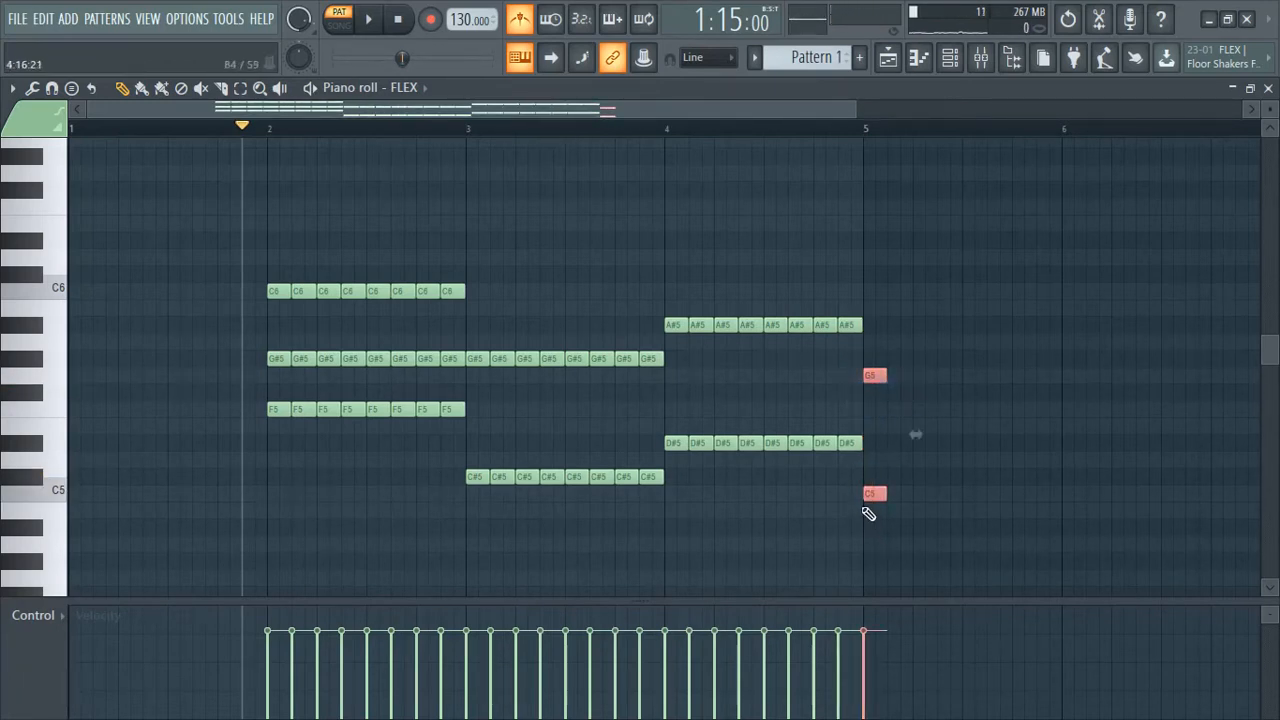
key(ctrl+b)
key(ctrl+b)
key(ctrl+b)
key(ctrl+b)
key(ctrl+b)
key(ctrl+b)
key(ctrl+b)
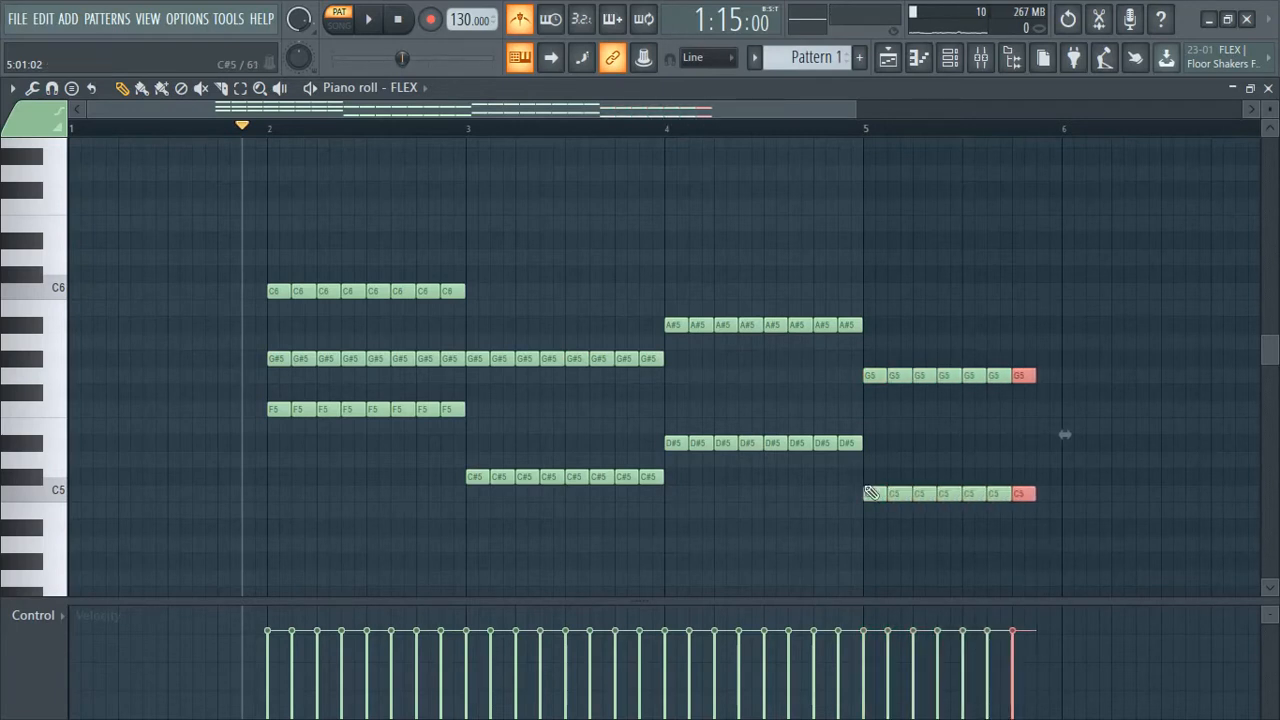
Play the four-bar chord progression through and stop playback
key(space)
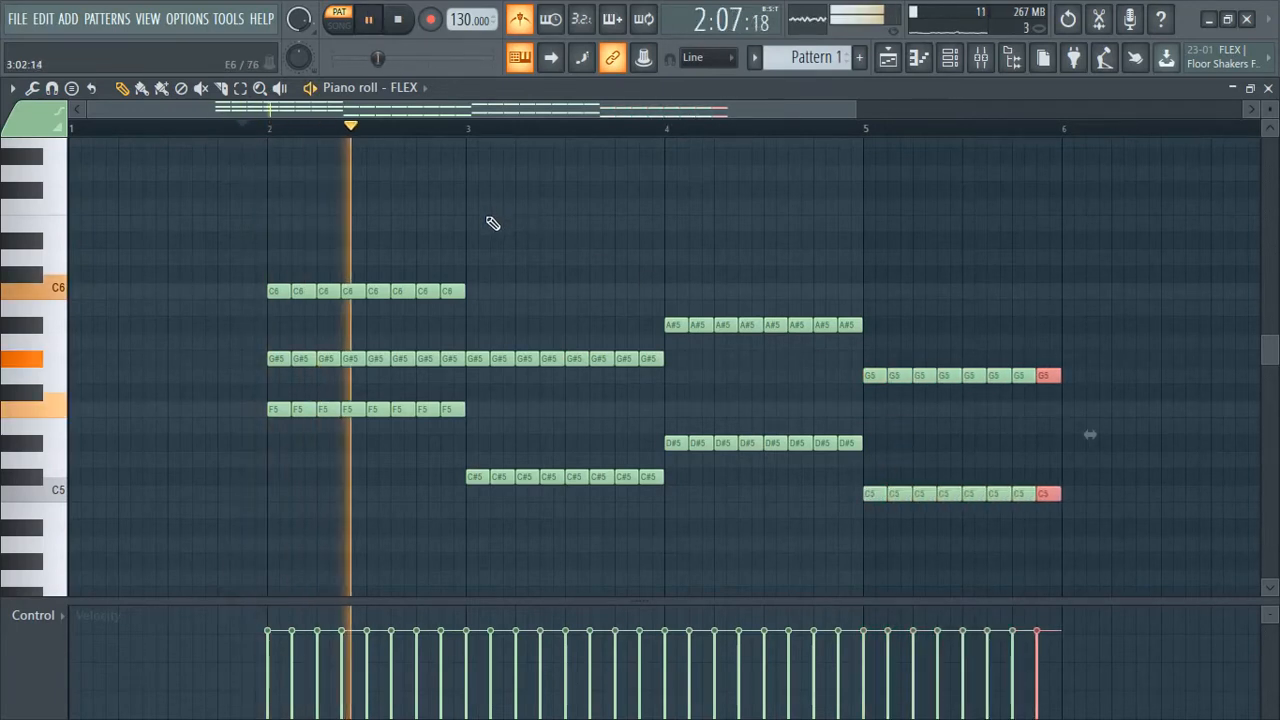
scroll(317, 487, down, 1)
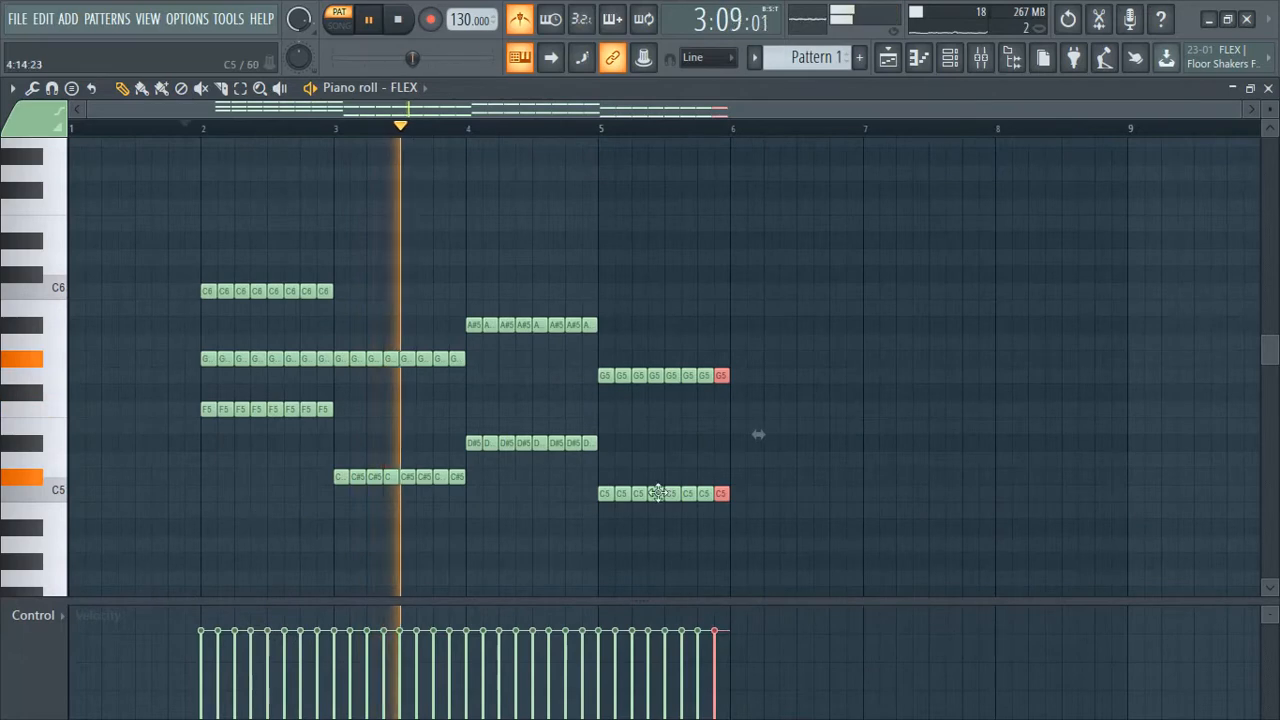
scroll(708, 474, up, 1)
scroll(710, 471, down, 1)
scroll(880, 496, up, 1)
scroll(755, 467, down, 1)
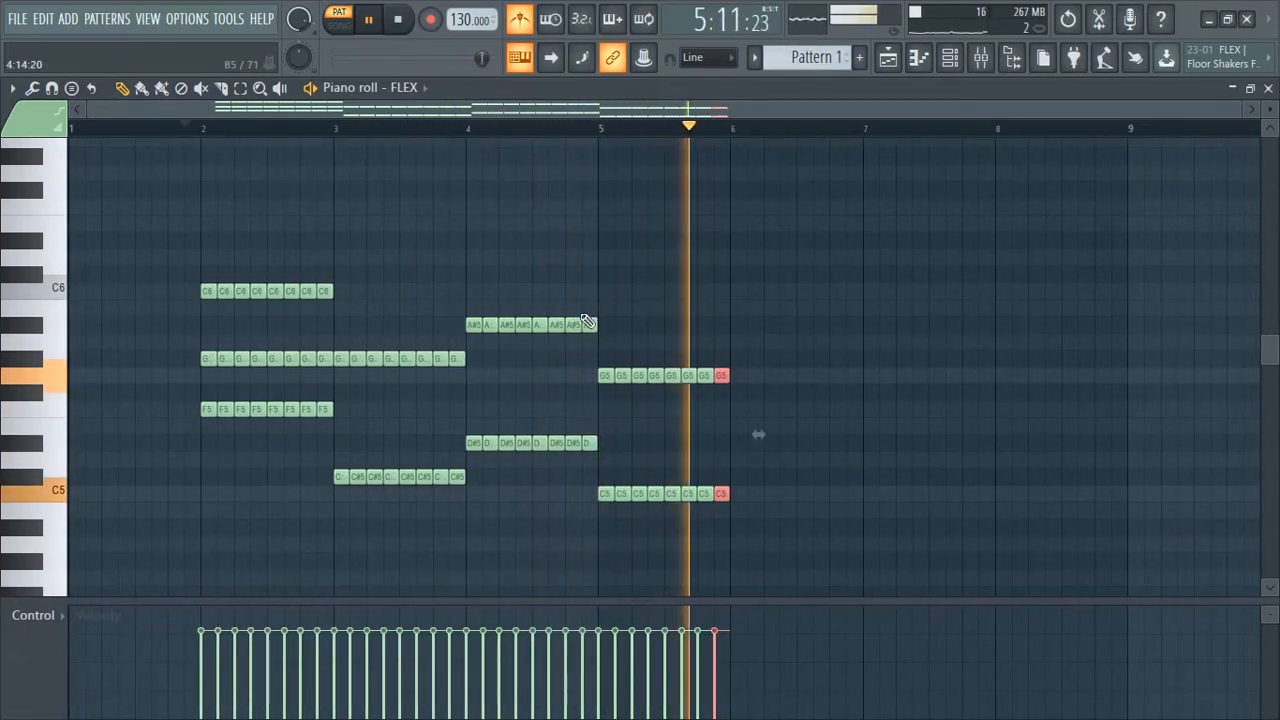
key(space)
Duplicate the whole four-bar progression three times so it runs through bar 17, and play the extended pattern
drag(190, 230, 855, 570)
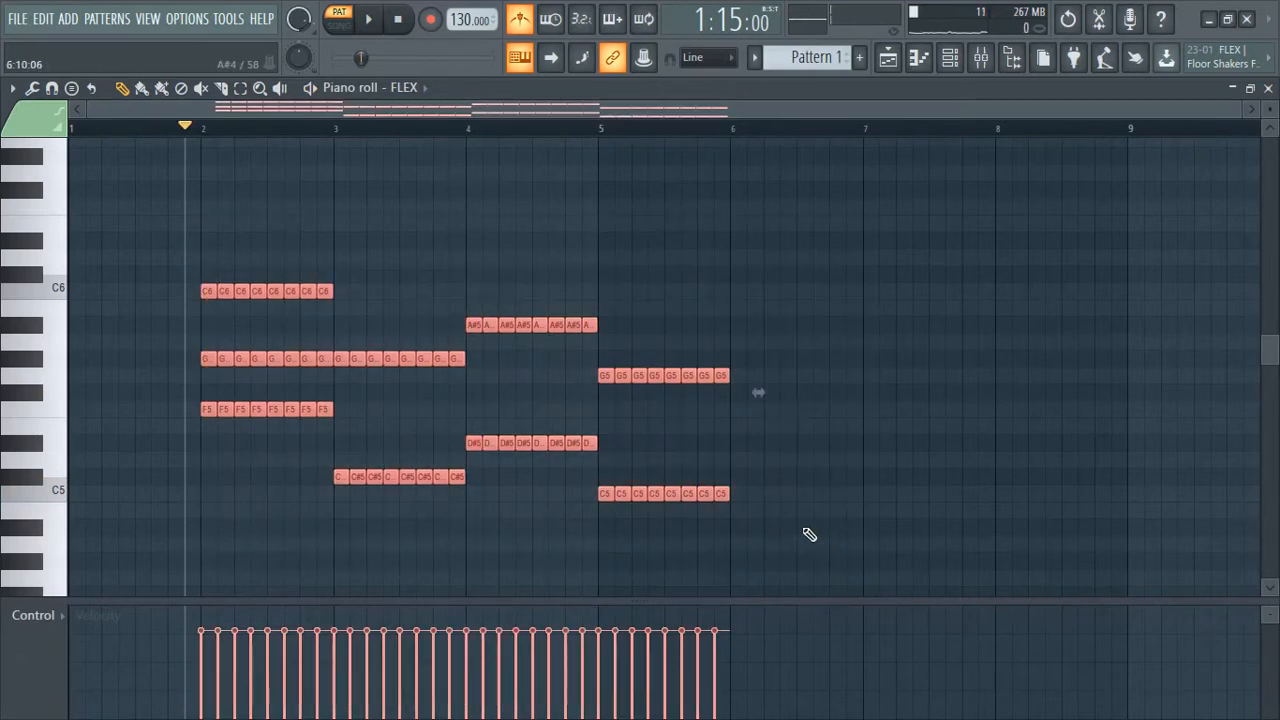
key(ctrl+b)
key(ctrl+b)
key(ctrl+b)
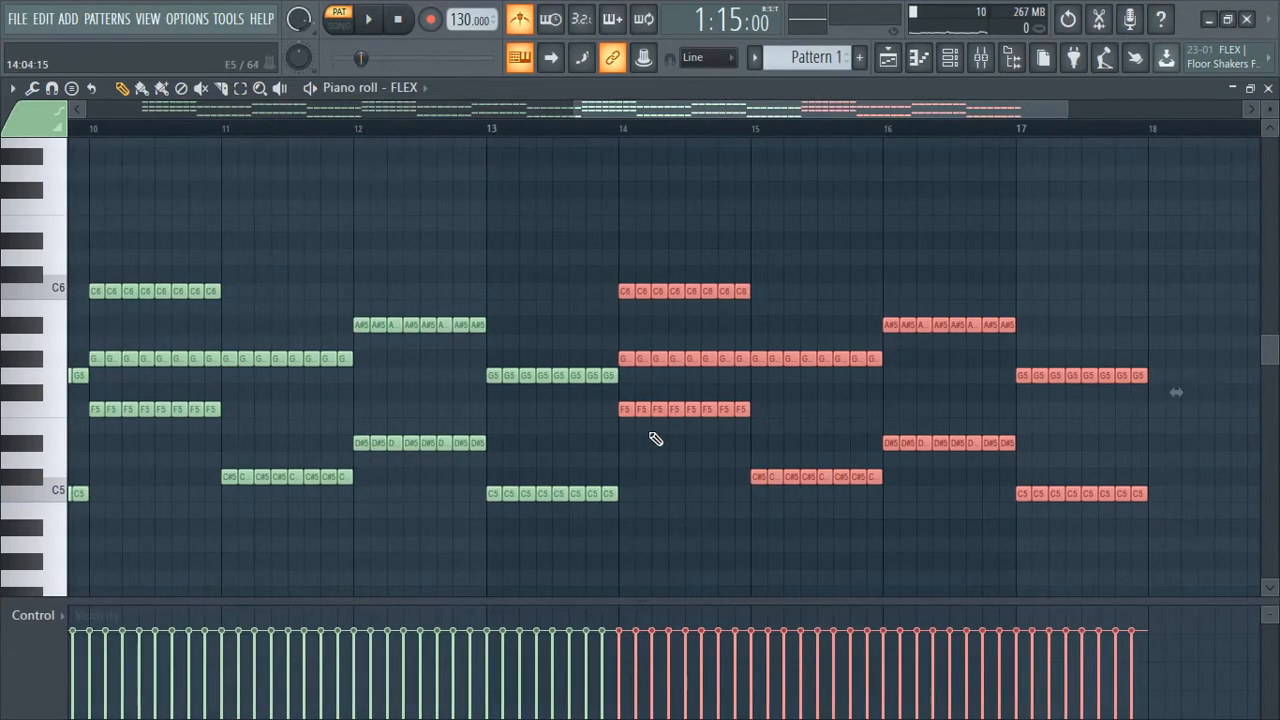
scroll(637, 475, down, 2)
scroll(636, 477, down, 1)
key(space)
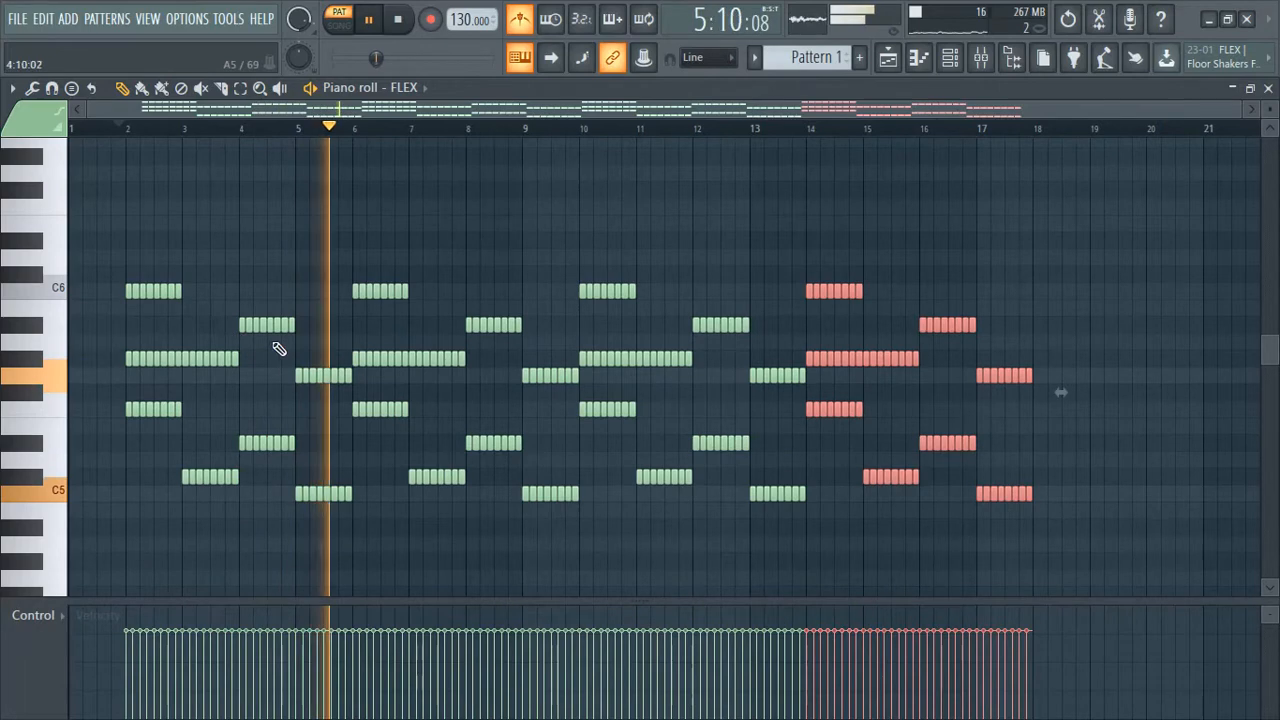
Leave the piano roll for the playlist, stop playback and bring the channel rack back up
click(1230, 88)
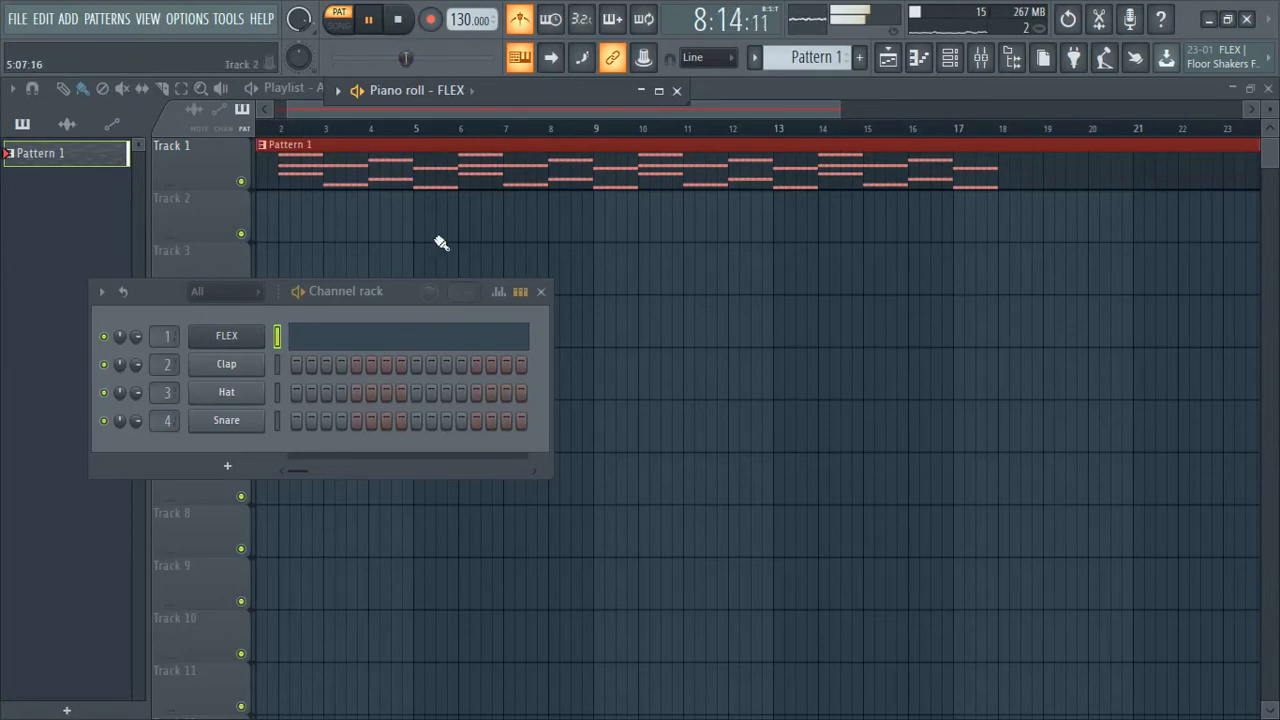
right_click(226, 368)
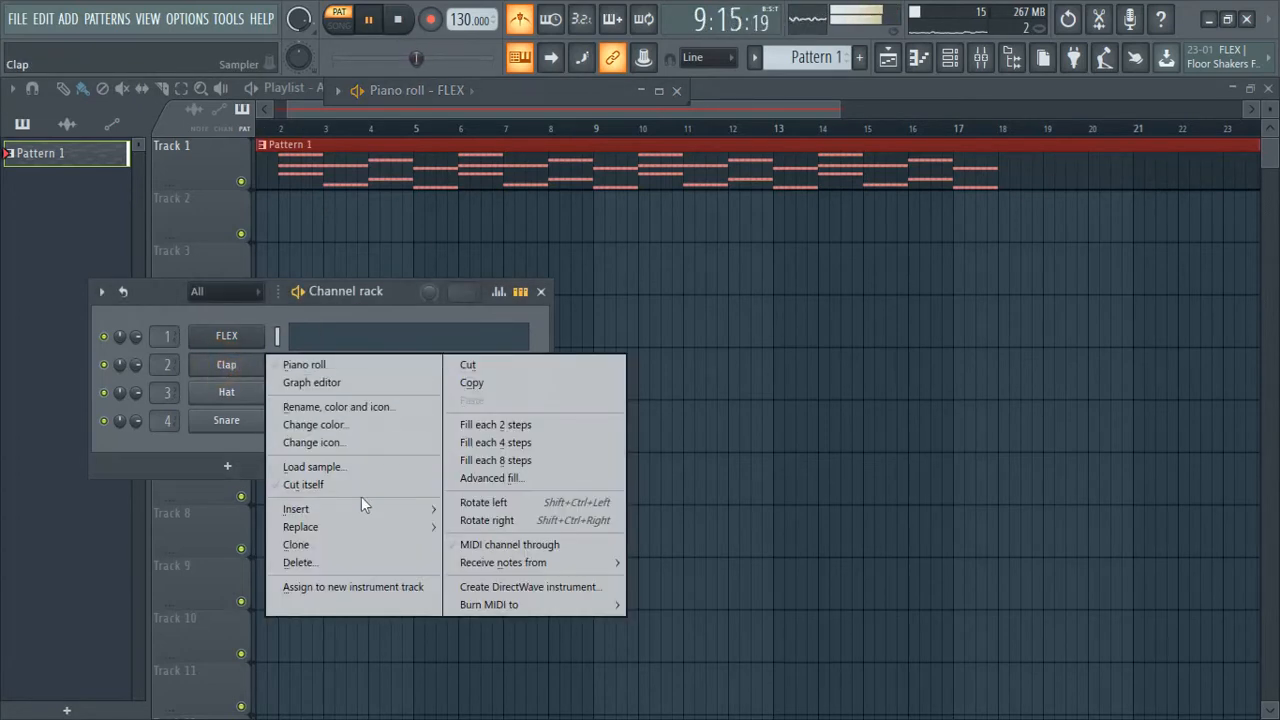
click(205, 233)
key(space)
click(918, 57)
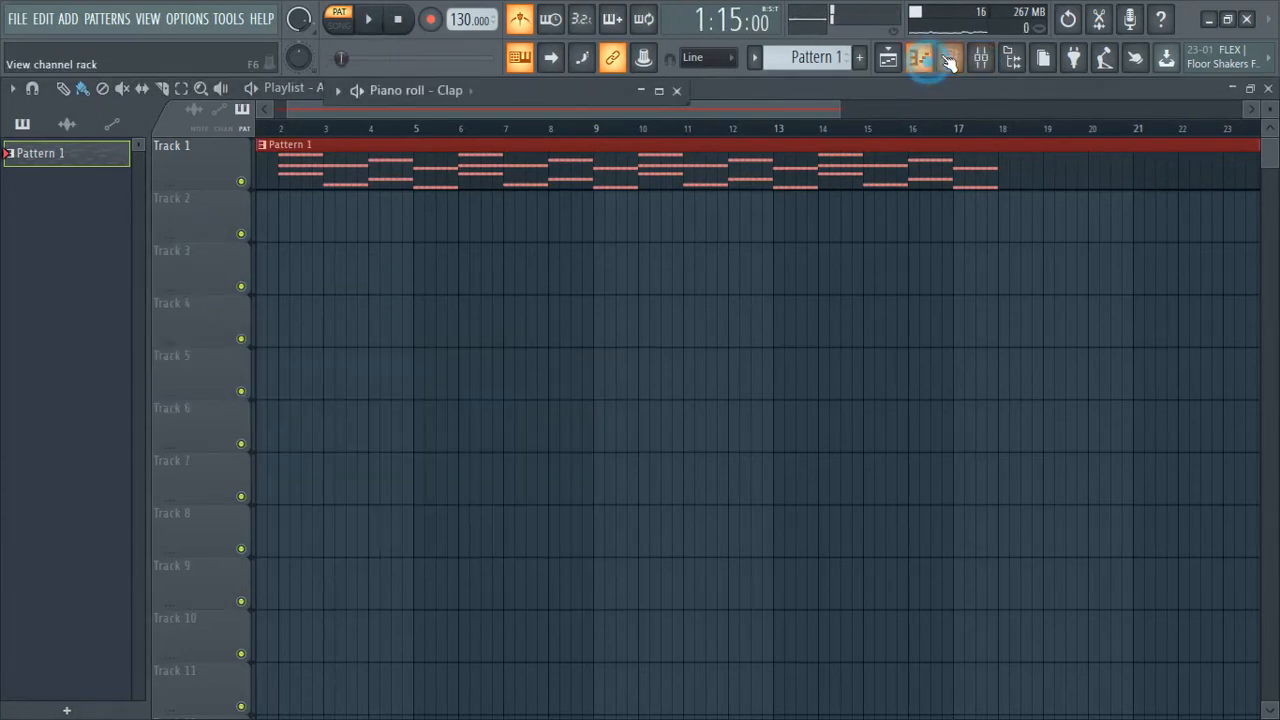
click(950, 57)
Replace the Clap channel with the Sakura synth and audition its Bowed 6 preset with a few notes
right_click(227, 364)
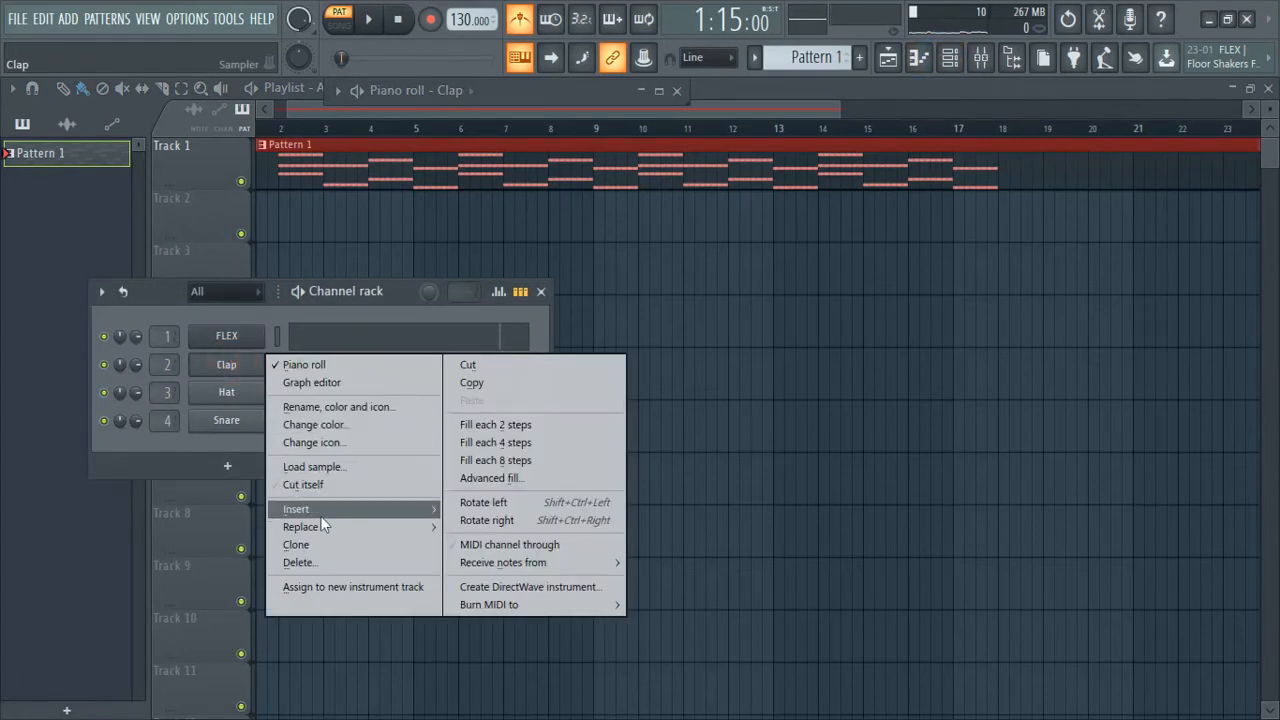
mouse_move(371, 523)
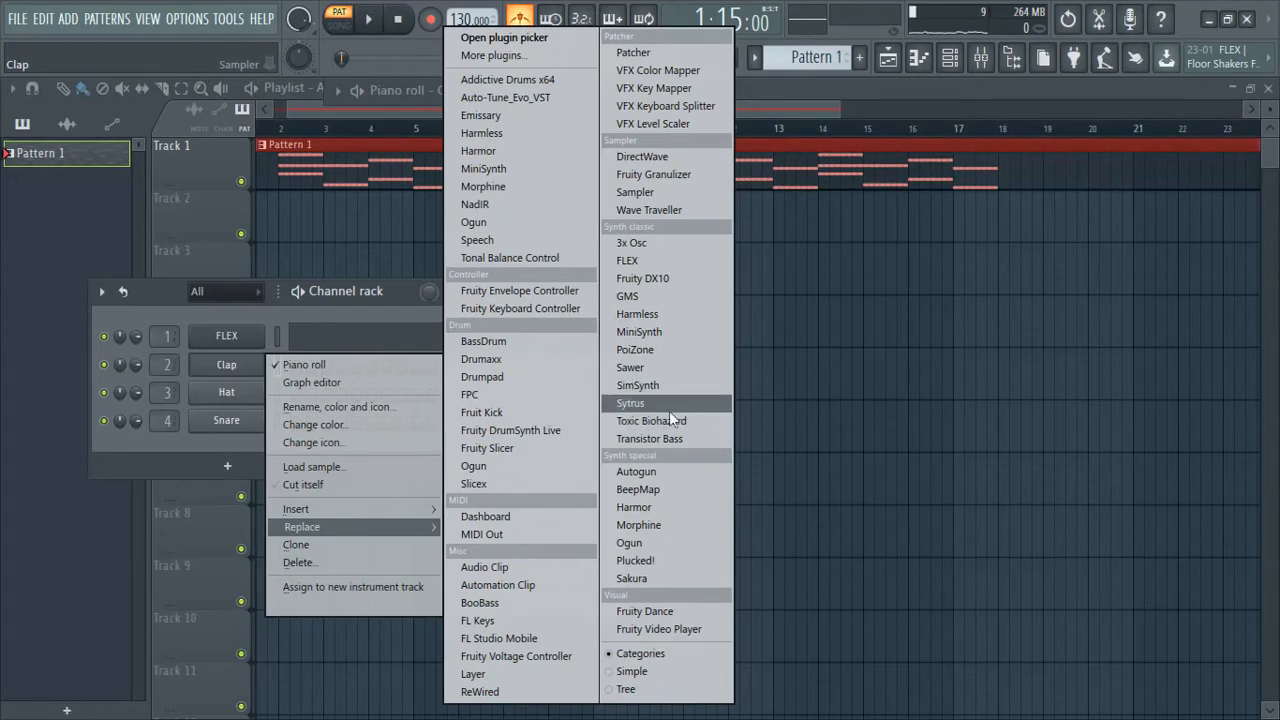
click(632, 579)
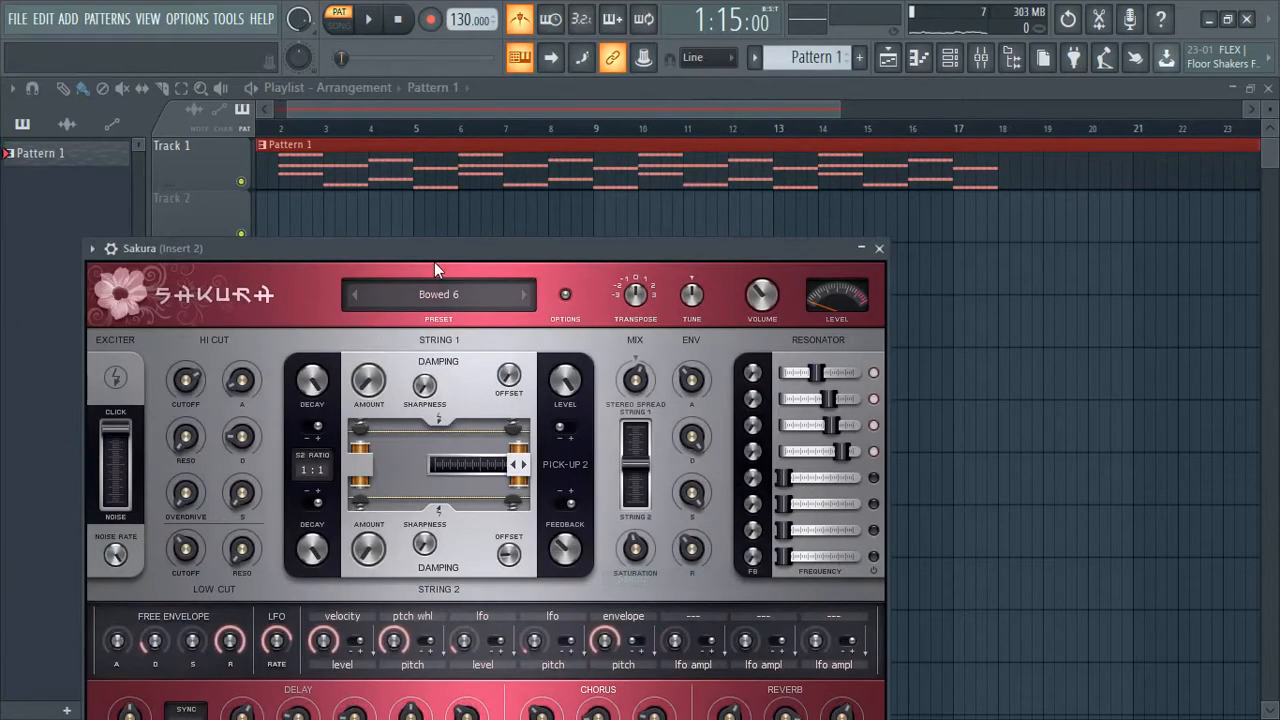
drag(456, 249, 448, 107)
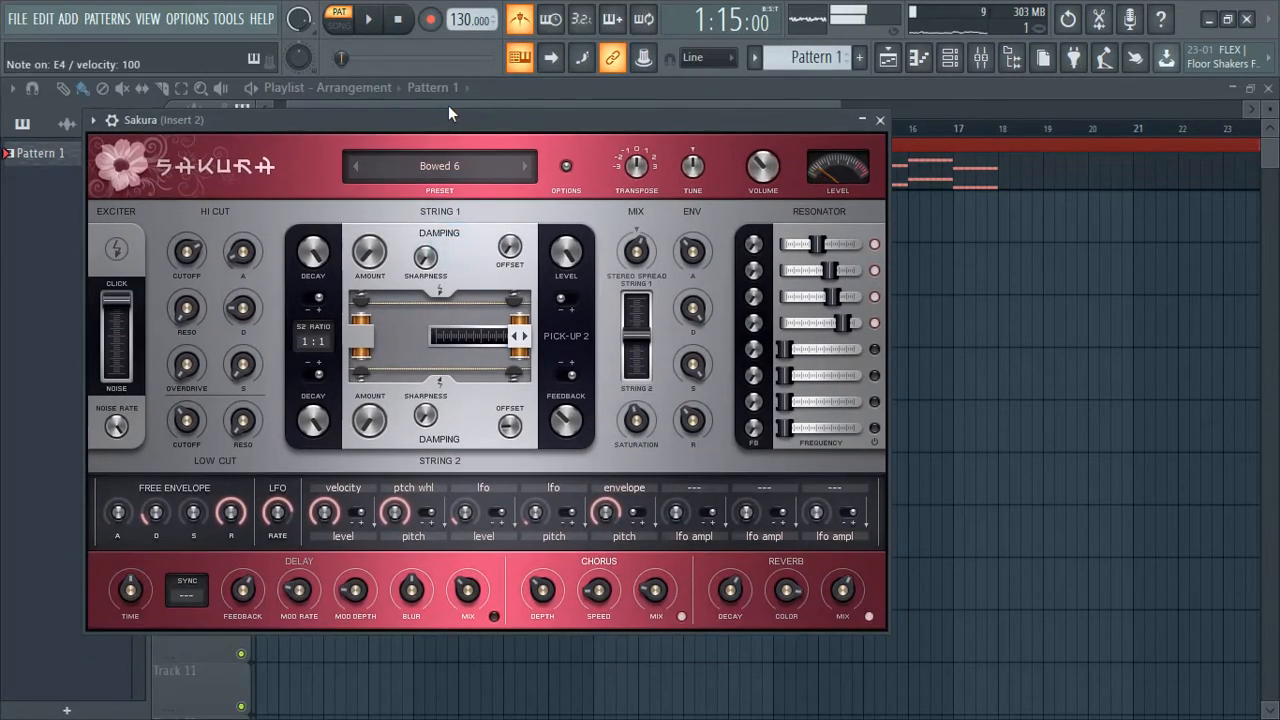
key(r)
key(6)
key(i)
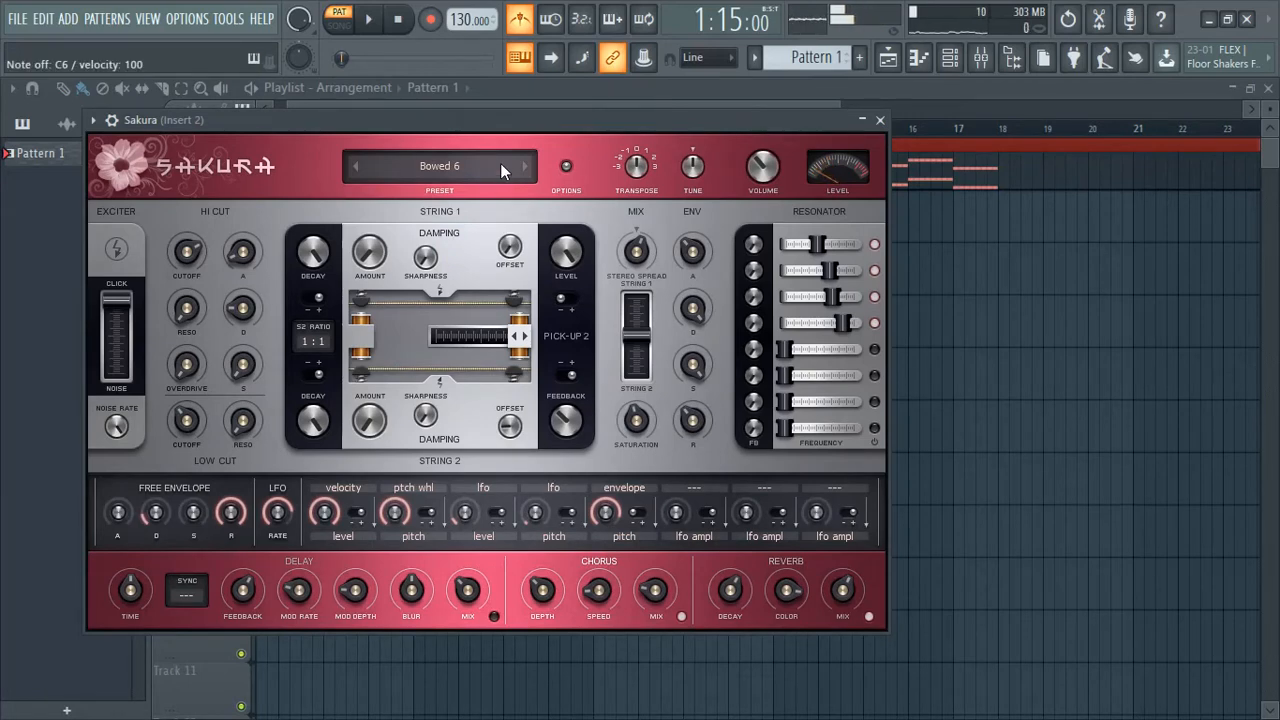
key(6)
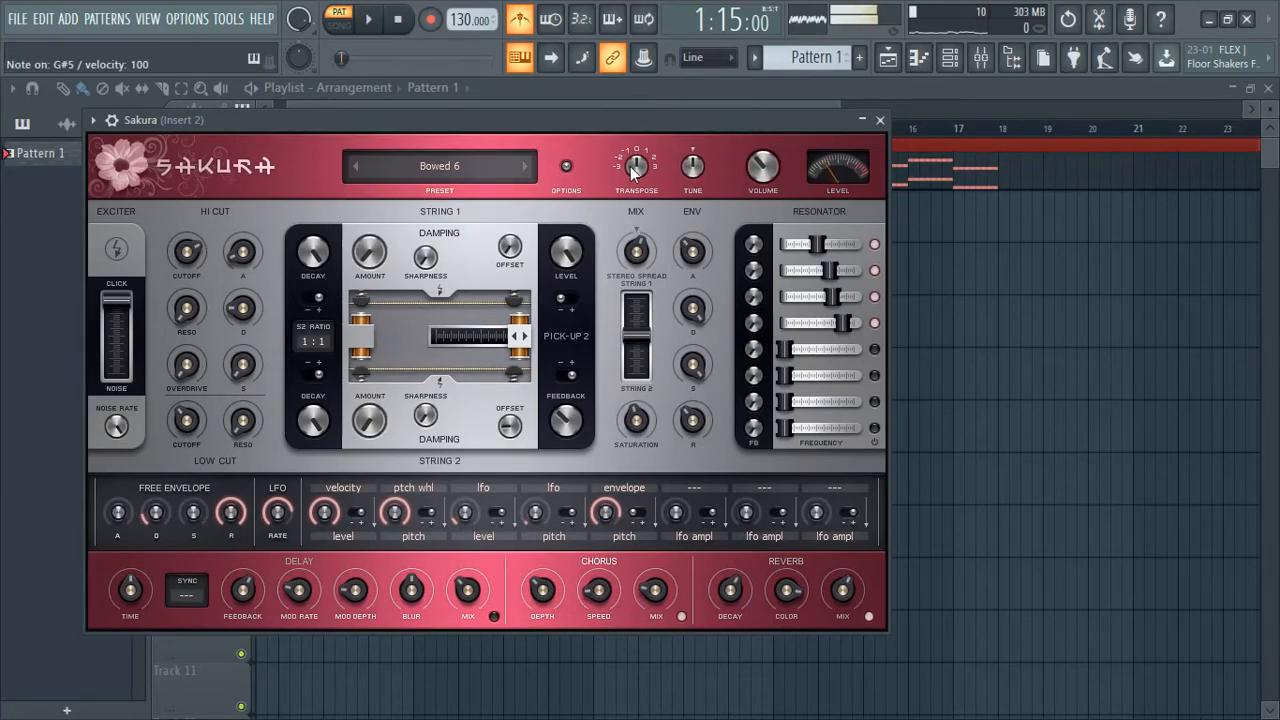
Close the Sakura window and replace that channel with a second FLEX instrument
click(879, 121)
right_click(236, 366)
mouse_move(346, 502)
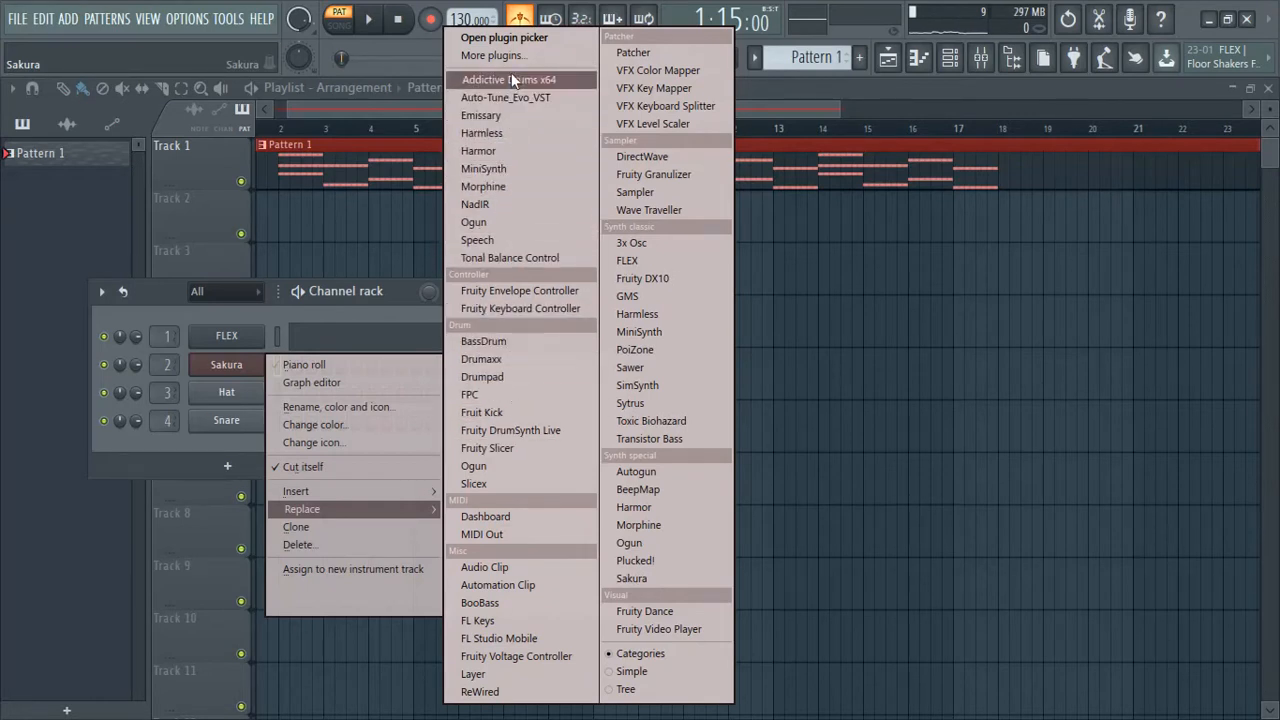
click(632, 259)
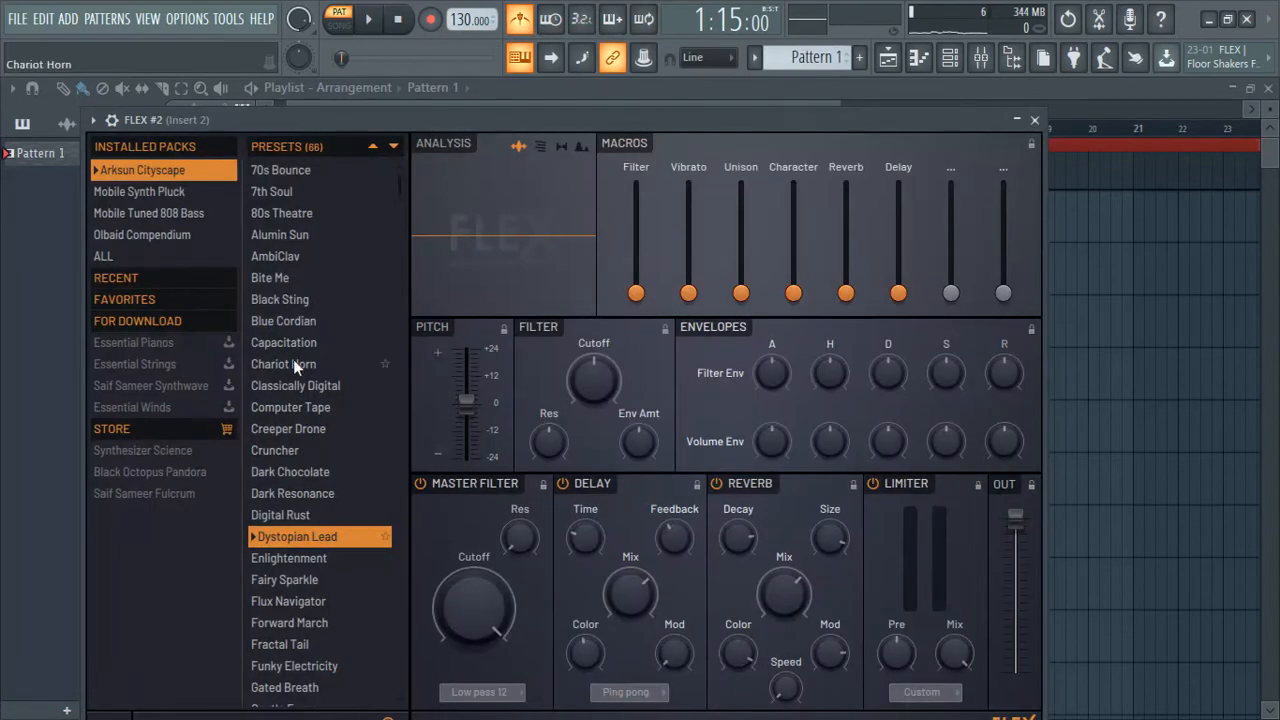
Audition FLEX presets including Dystopian Lead and Digital Rust, load Dark Resonance, and close the instrument
key(d)
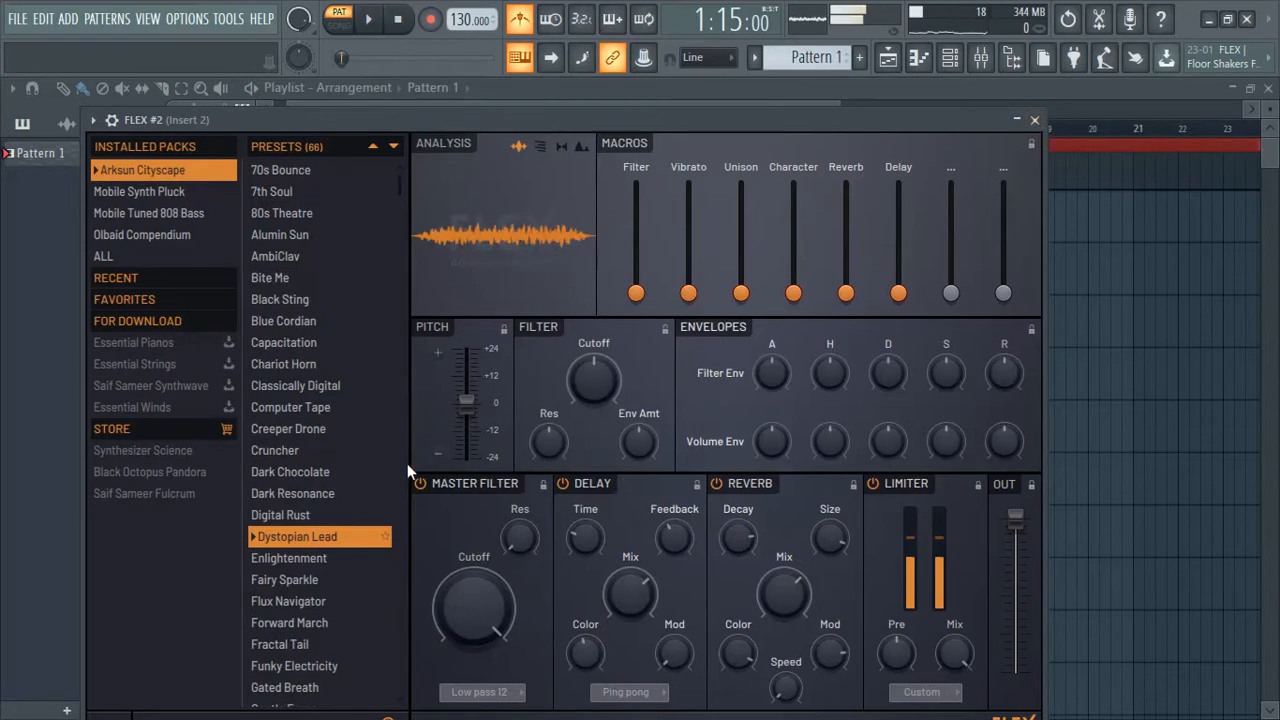
click(305, 513)
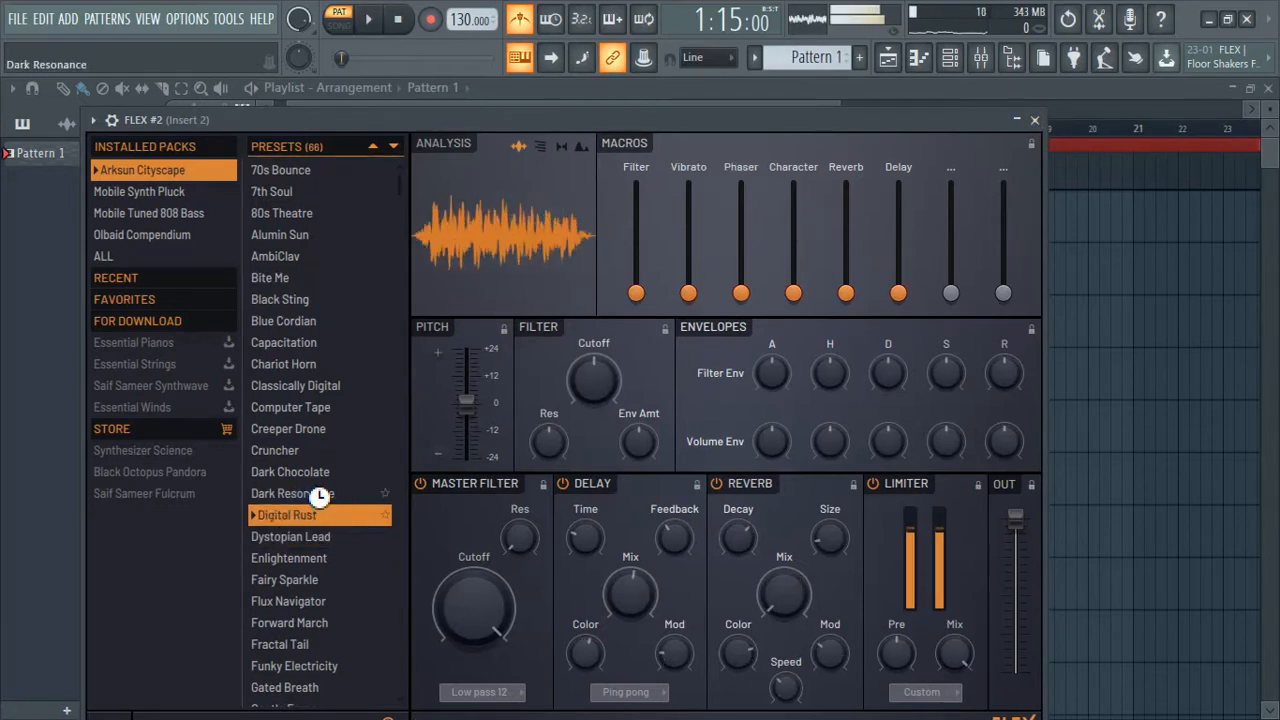
click(318, 492)
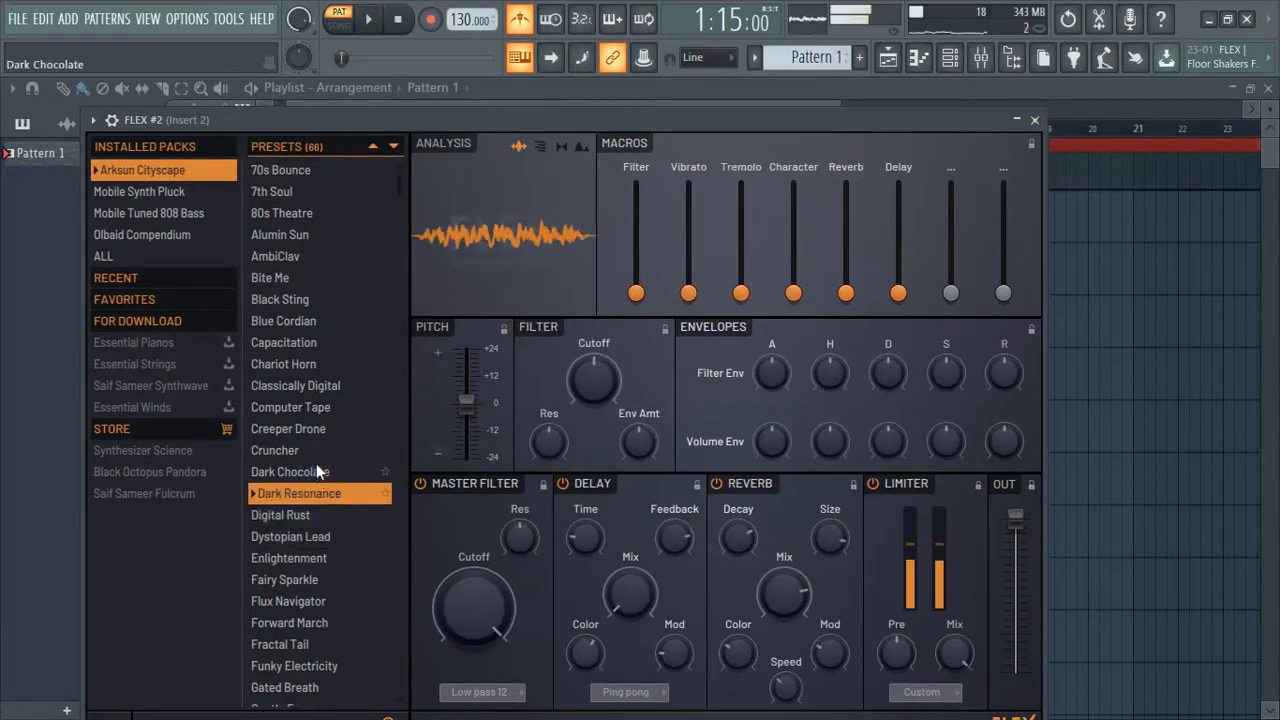
click(1035, 119)
right_click(232, 364)
click(206, 214)
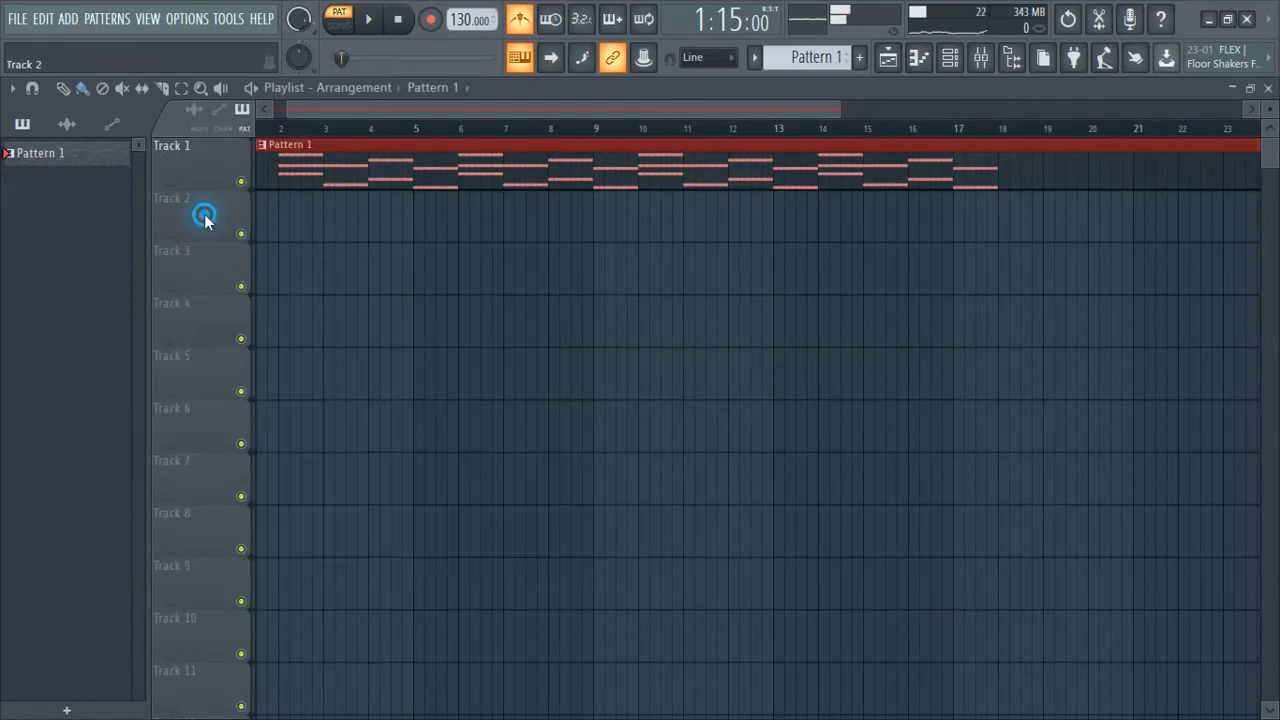
Create a new pattern named 2 and place it at the start of Track 2 in the playlist
click(861, 59)
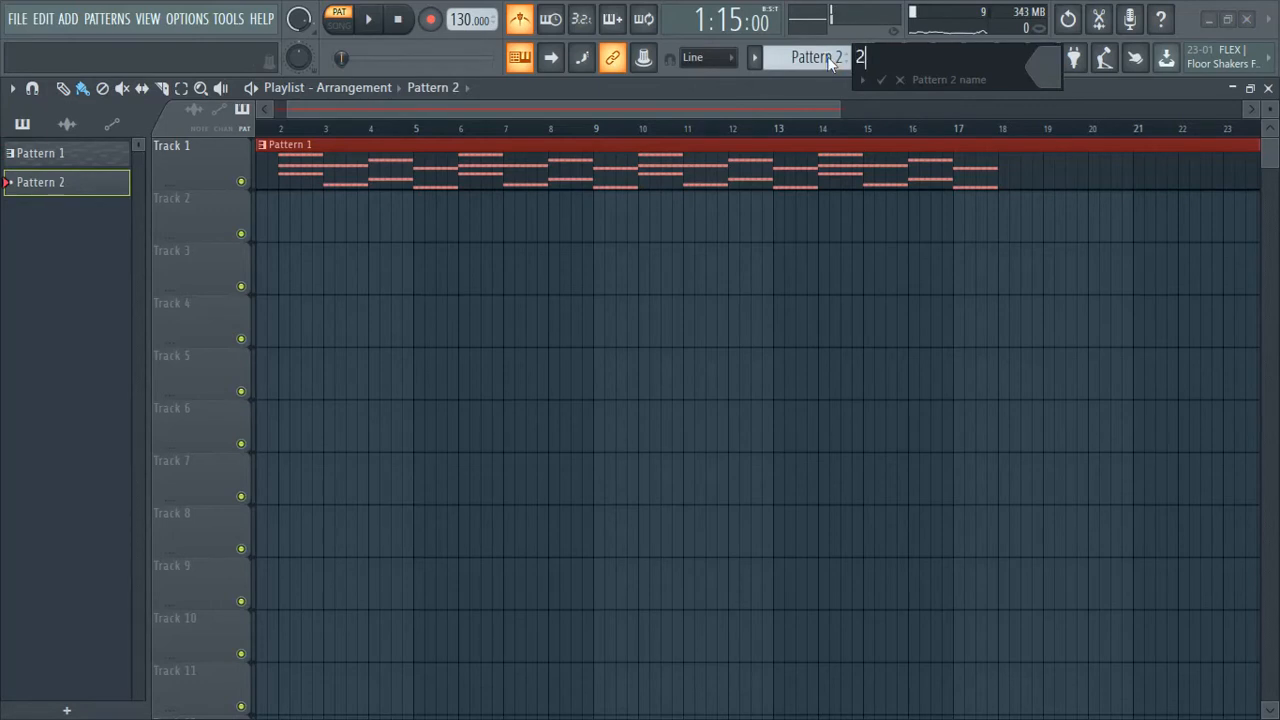
key(Return)
drag(58, 183, 141, 219)
drag(300, 208, 1071, 237)
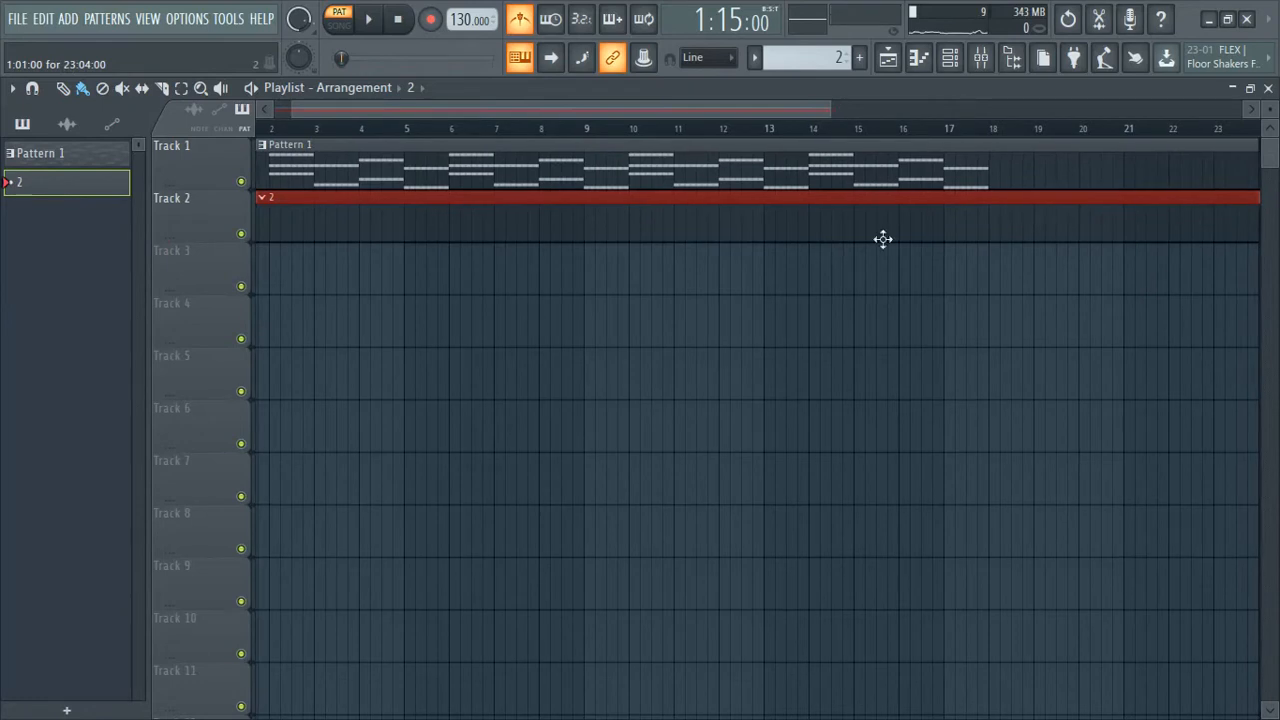
Open the FLEX #2 piano roll for pattern 2 and briefly play the empty pattern
click(38, 185)
right_click(247, 350)
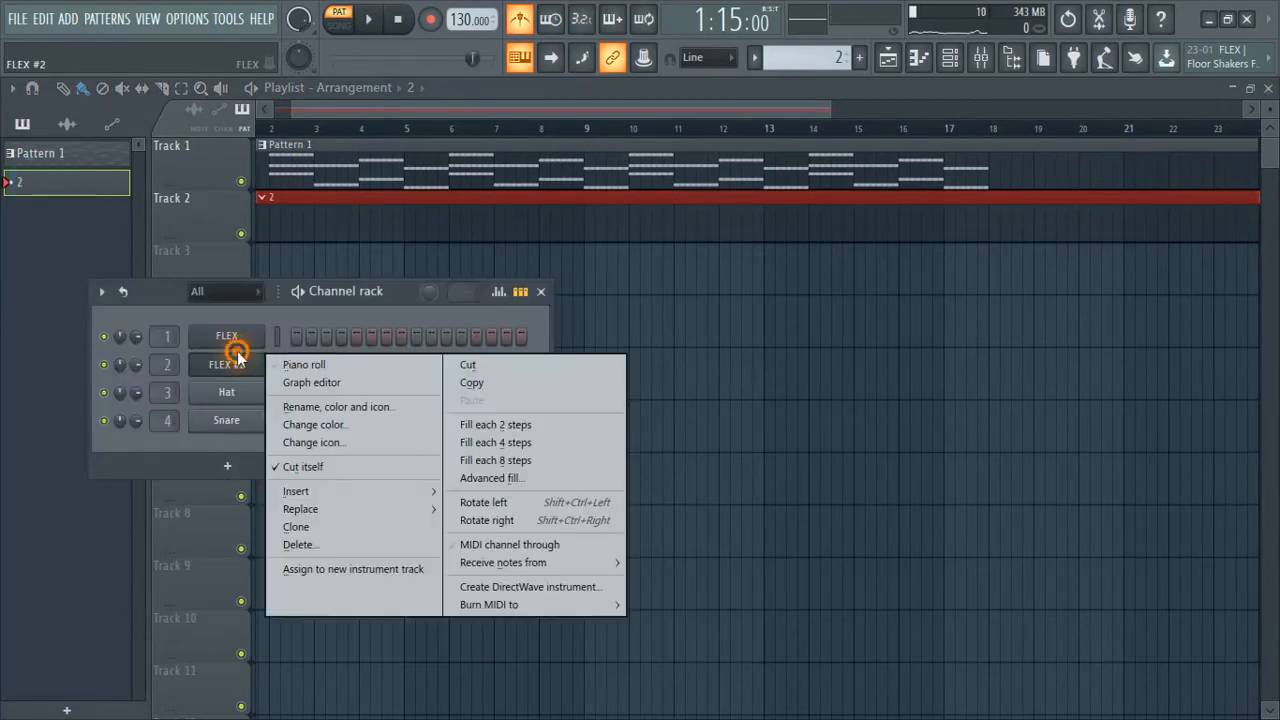
click(305, 364)
click(934, 91)
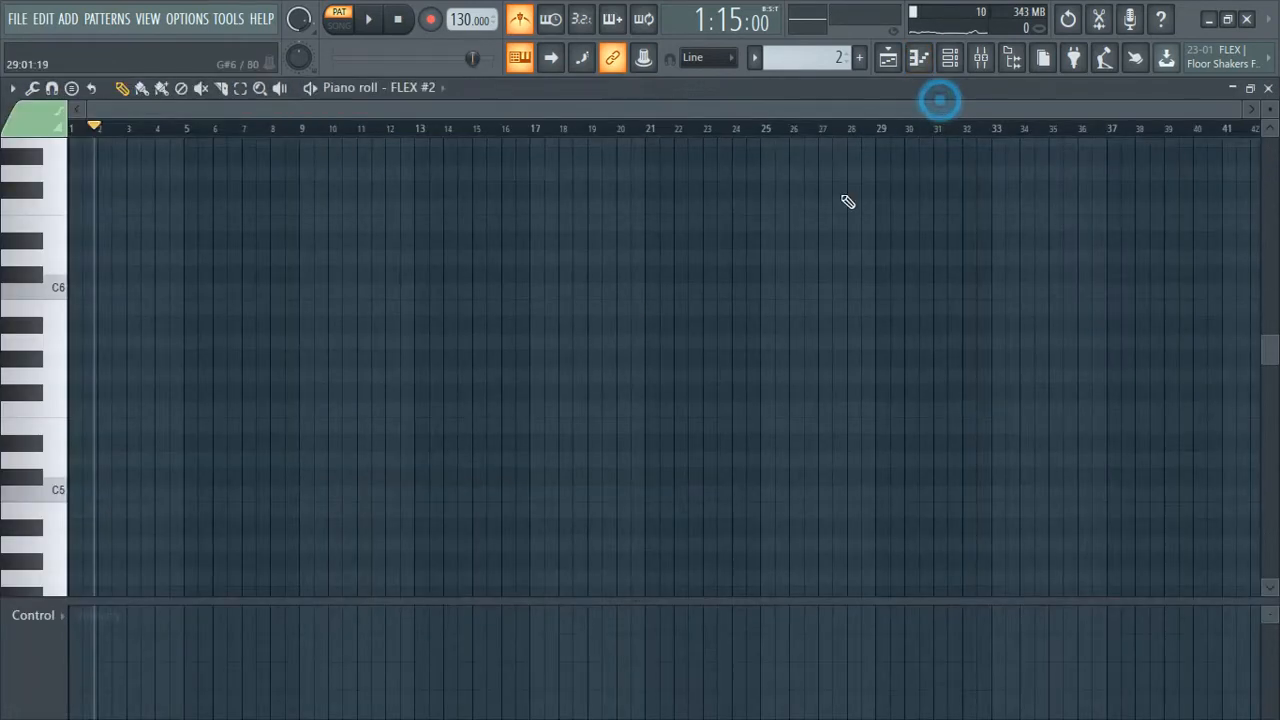
key(space)
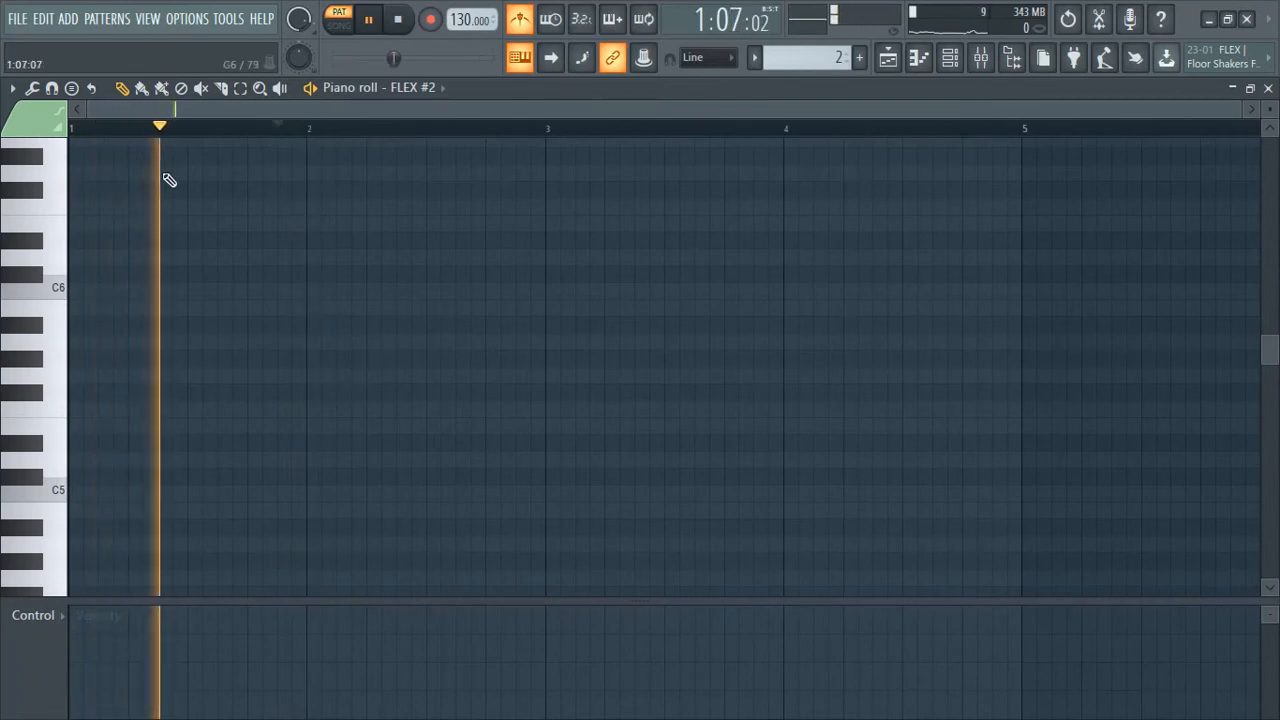
key(space)
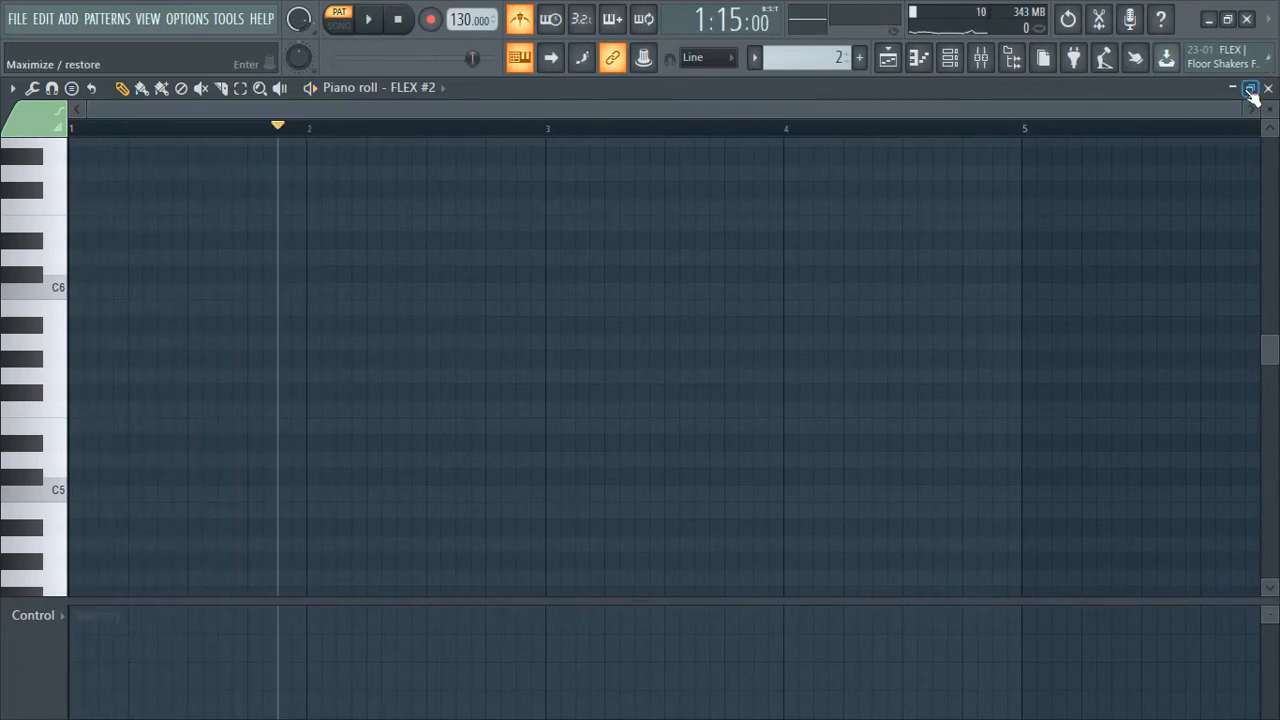
Switch playback to song mode, reopen the FLEX #2 piano roll, and play the arrangement with the piano roll maximized
click(1232, 88)
right_click(236, 367)
click(283, 369)
right_click(242, 367)
click(305, 368)
key(space)
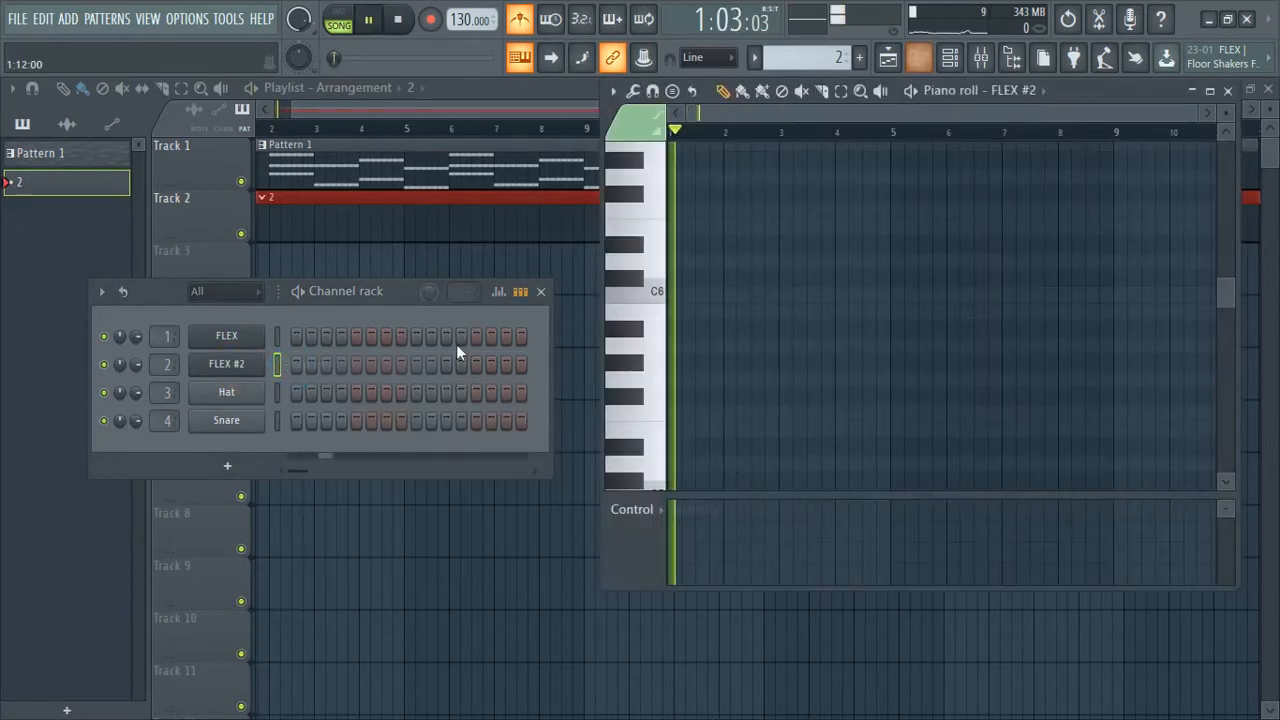
click(1210, 91)
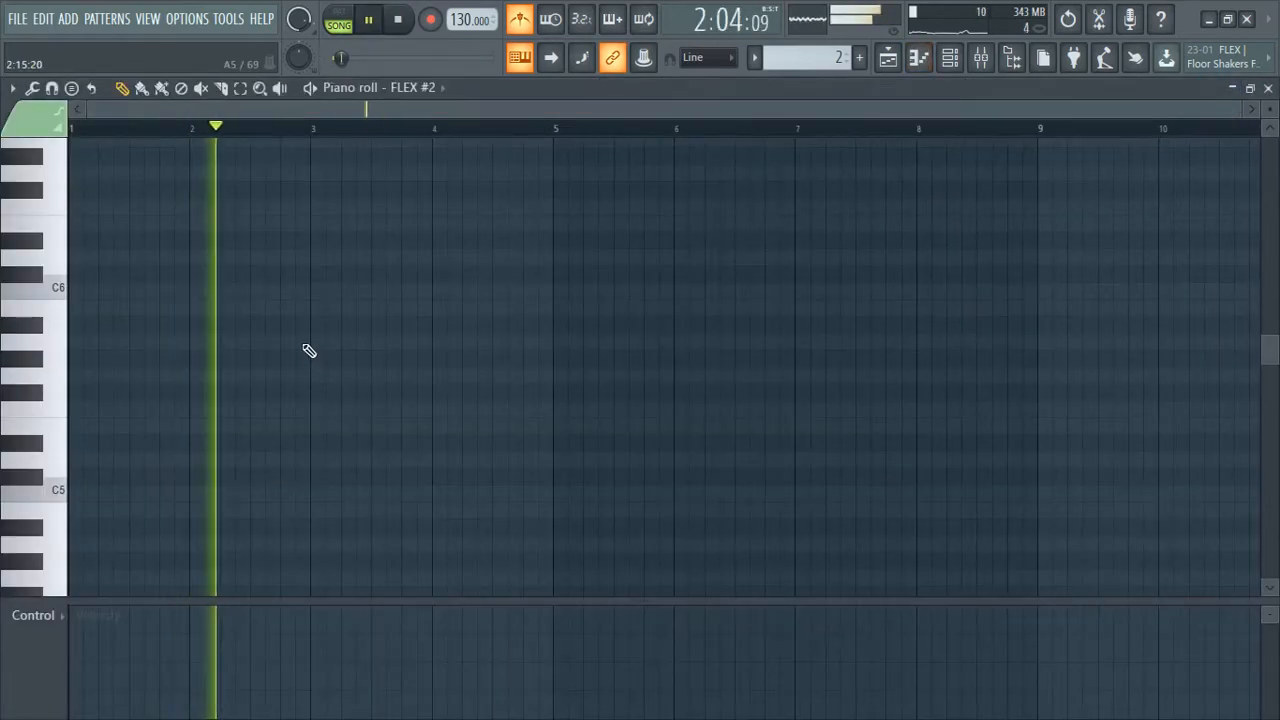
Stop playback and place an F5 note at the start of bar 2, stretching it across the whole bar
key(space)
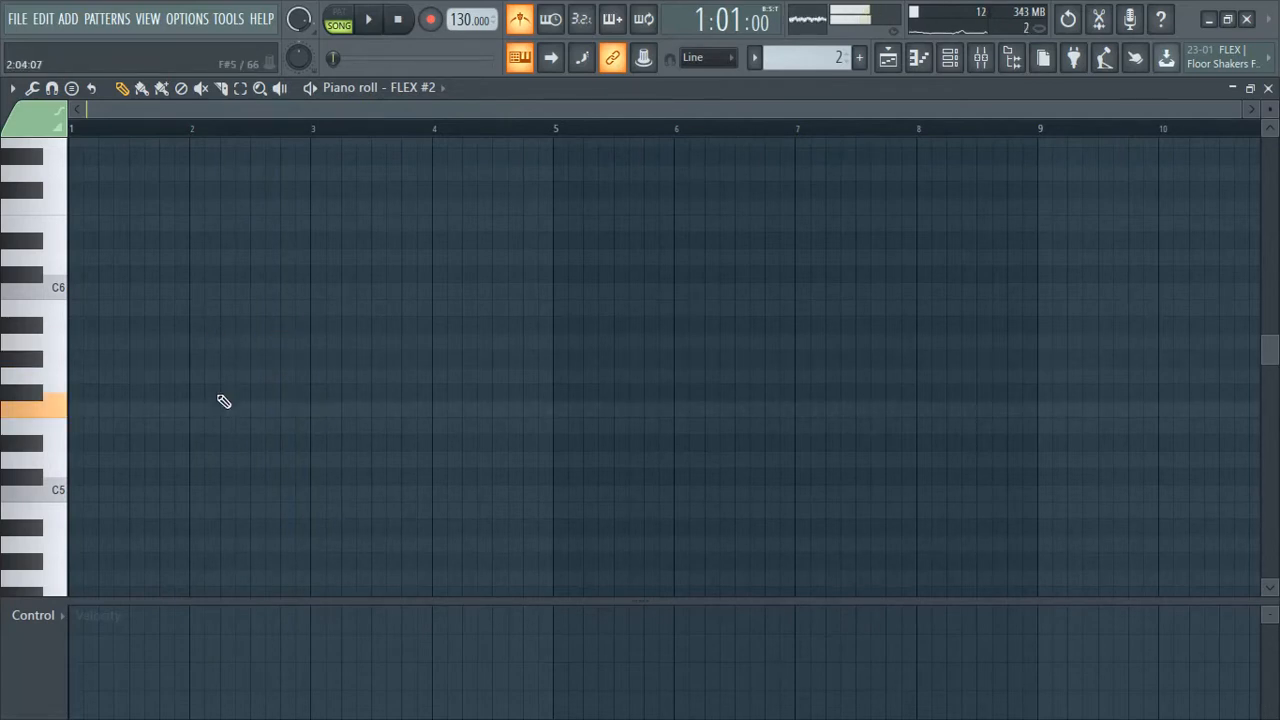
click(184, 410)
key(space)
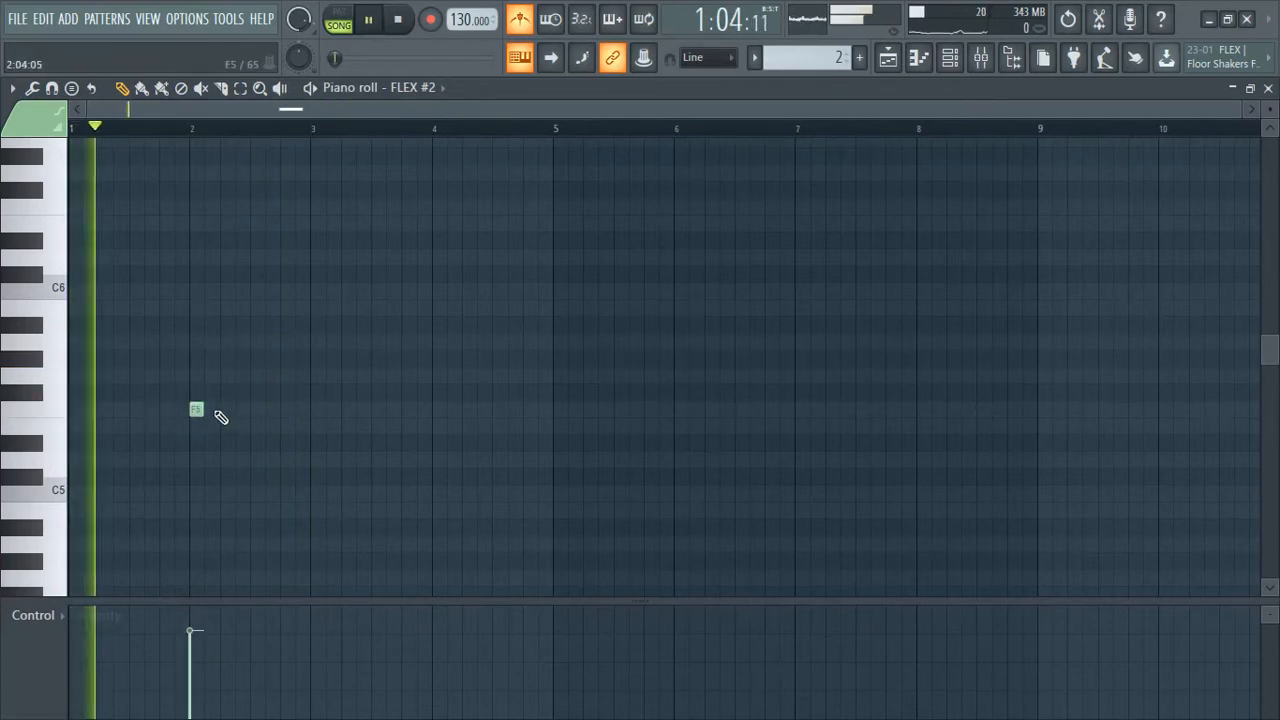
scroll(211, 435, up, 2)
scroll(211, 435, up, 2)
key(space)
drag(223, 408, 649, 440)
scroll(200, 352, up, 3)
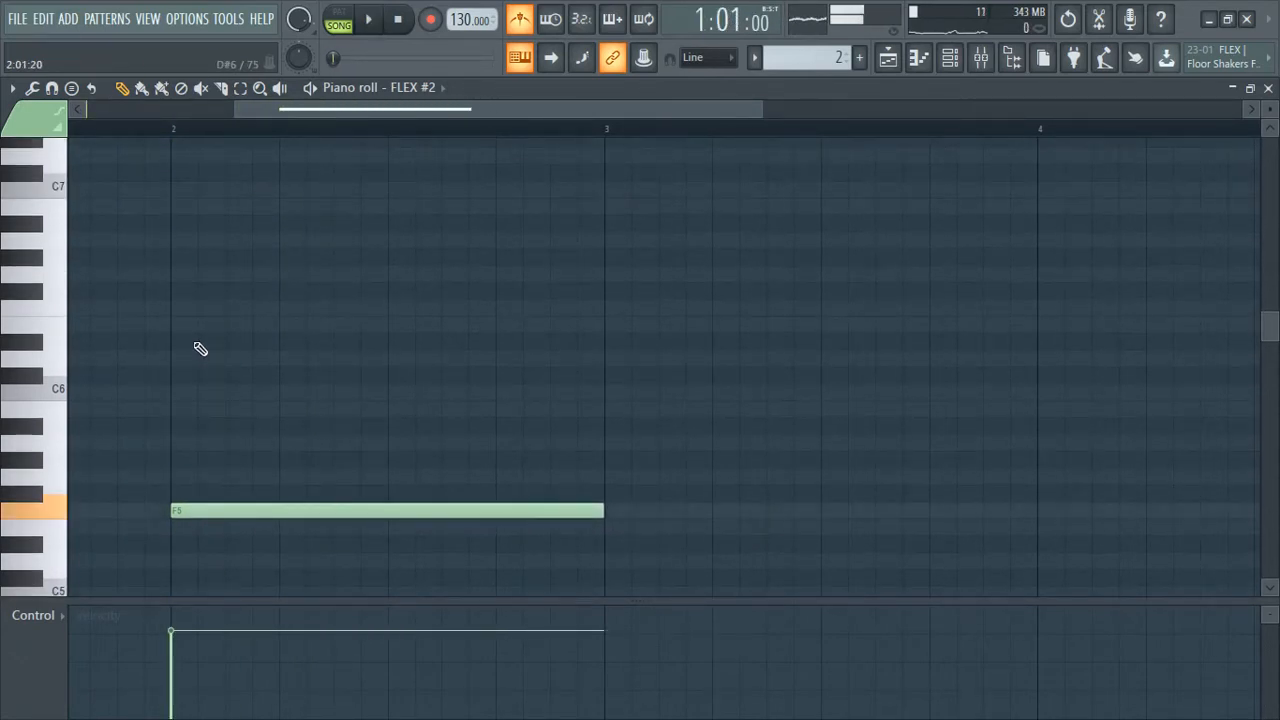
Add a C6 note above the F5, starting at 2:03 and trimmed to end at bar 3, and play the result
key(q)
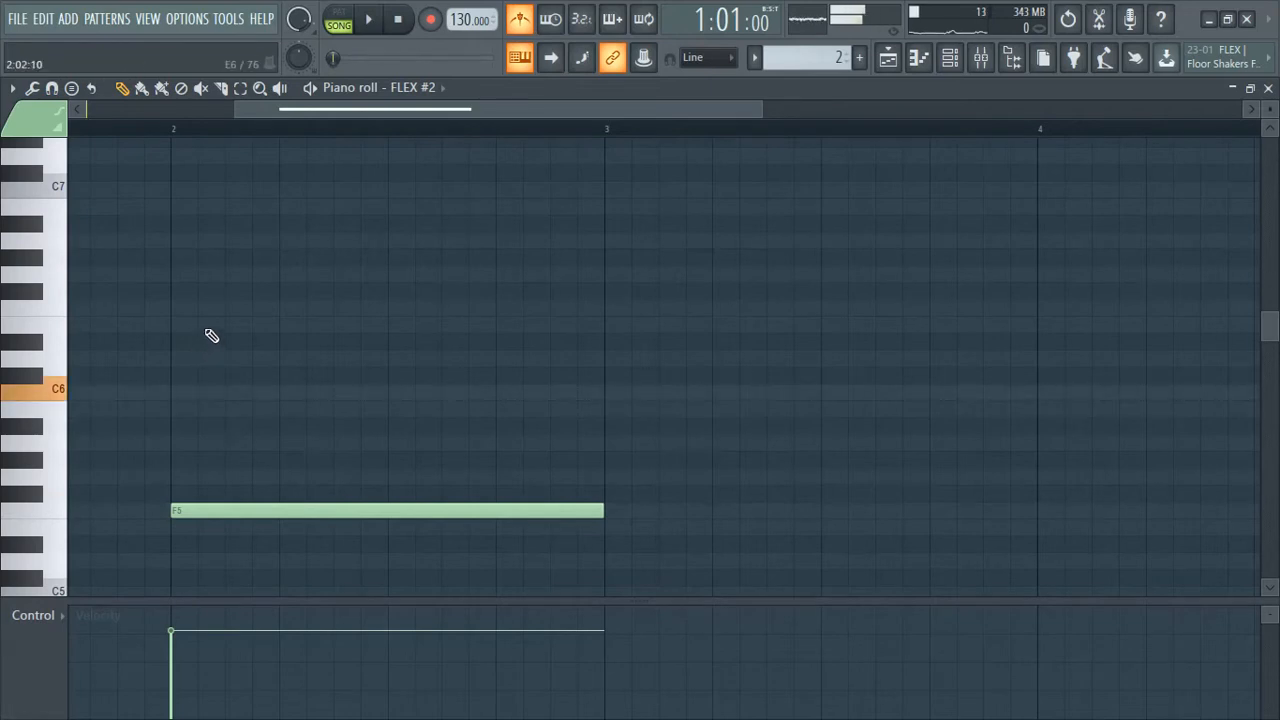
click(238, 391)
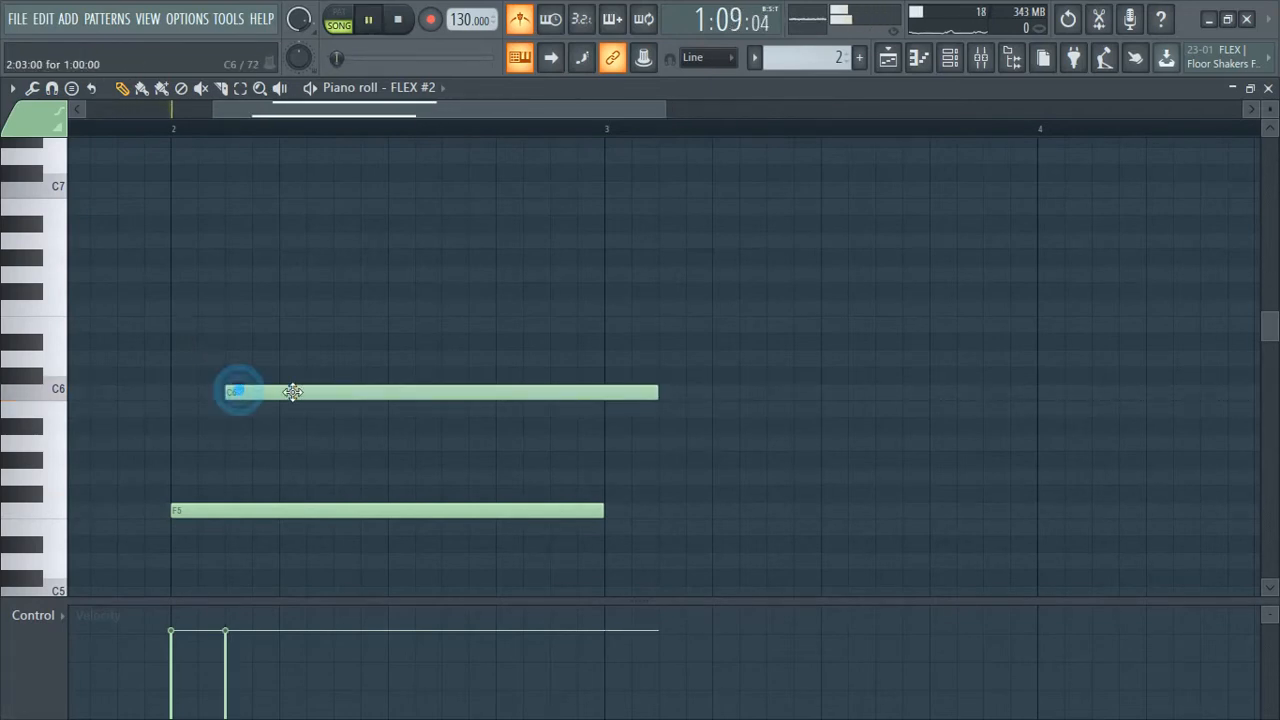
drag(657, 391, 580, 391)
click(583, 391)
right_click(611, 394)
key(space)
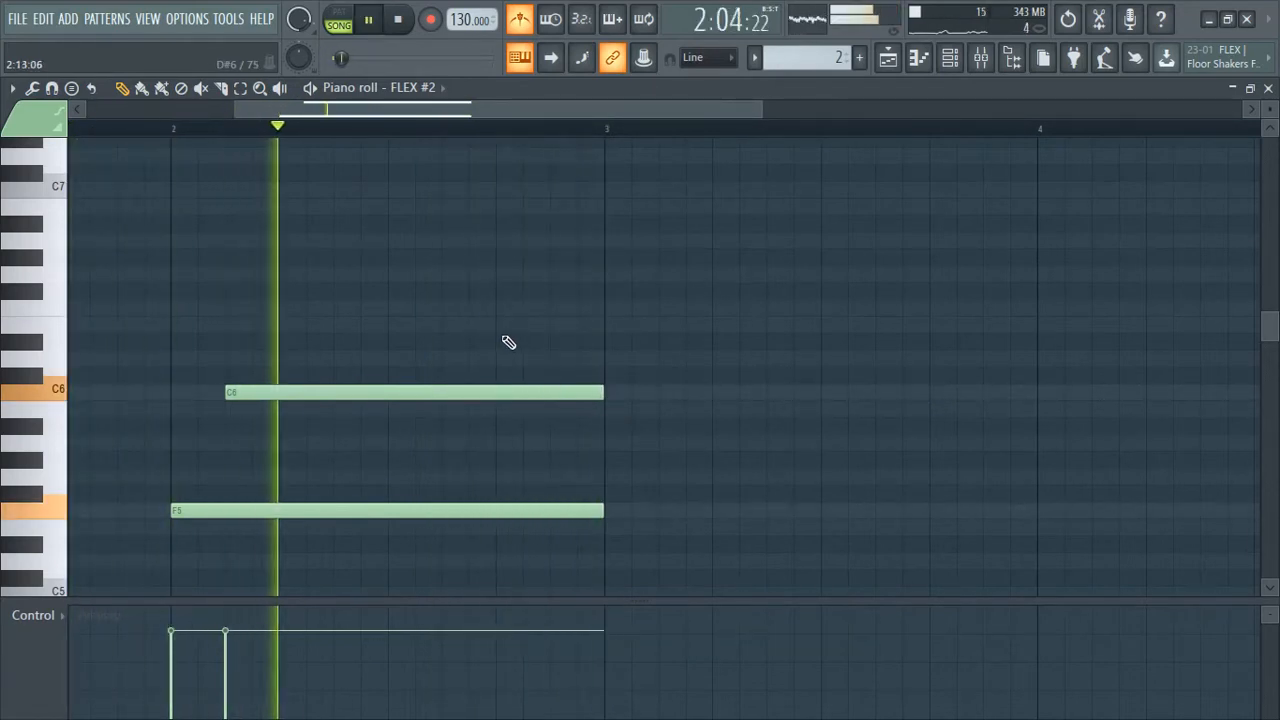
Add an F7 note from 2:09 to the end of bar 2 and play the bar's three staggered notes
scroll(490, 310, up, 3)
key(space)
click(425, 256)
right_click(437, 251)
drag(391, 189, 386, 219)
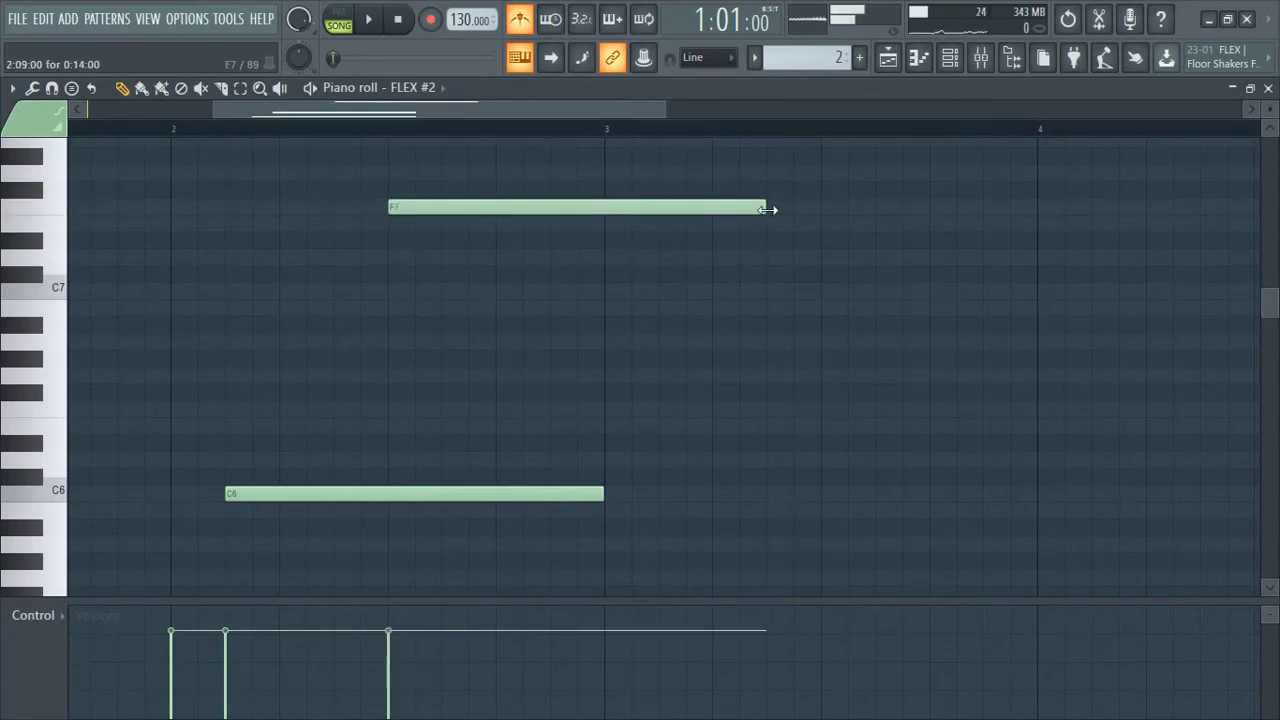
drag(767, 209, 605, 207)
key(space)
scroll(555, 310, down, 3)
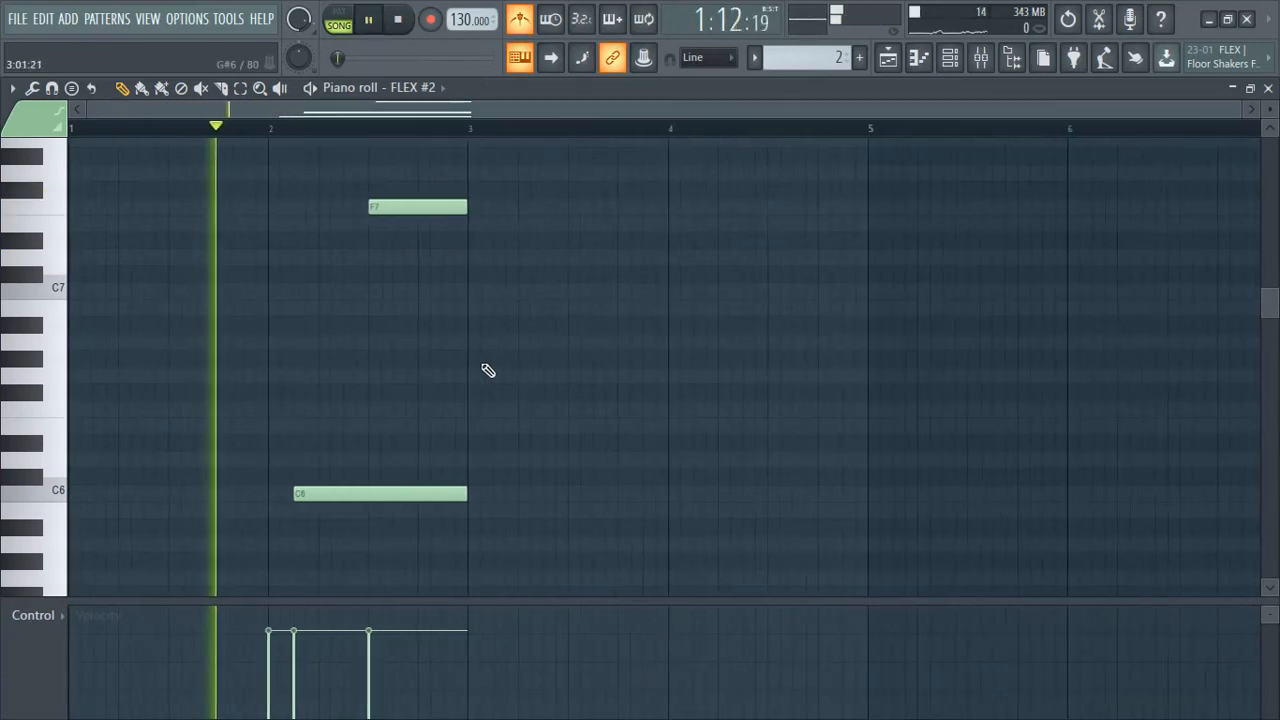
scroll(434, 386, down, 2)
scroll(566, 360, up, 2)
scroll(432, 330, up, 1)
scroll(428, 332, up, 1)
key(space)
Add a C#5 note spanning bar 3 and a G#5 note from 3:04 to the end of the bar
scroll(450, 350, down, 3)
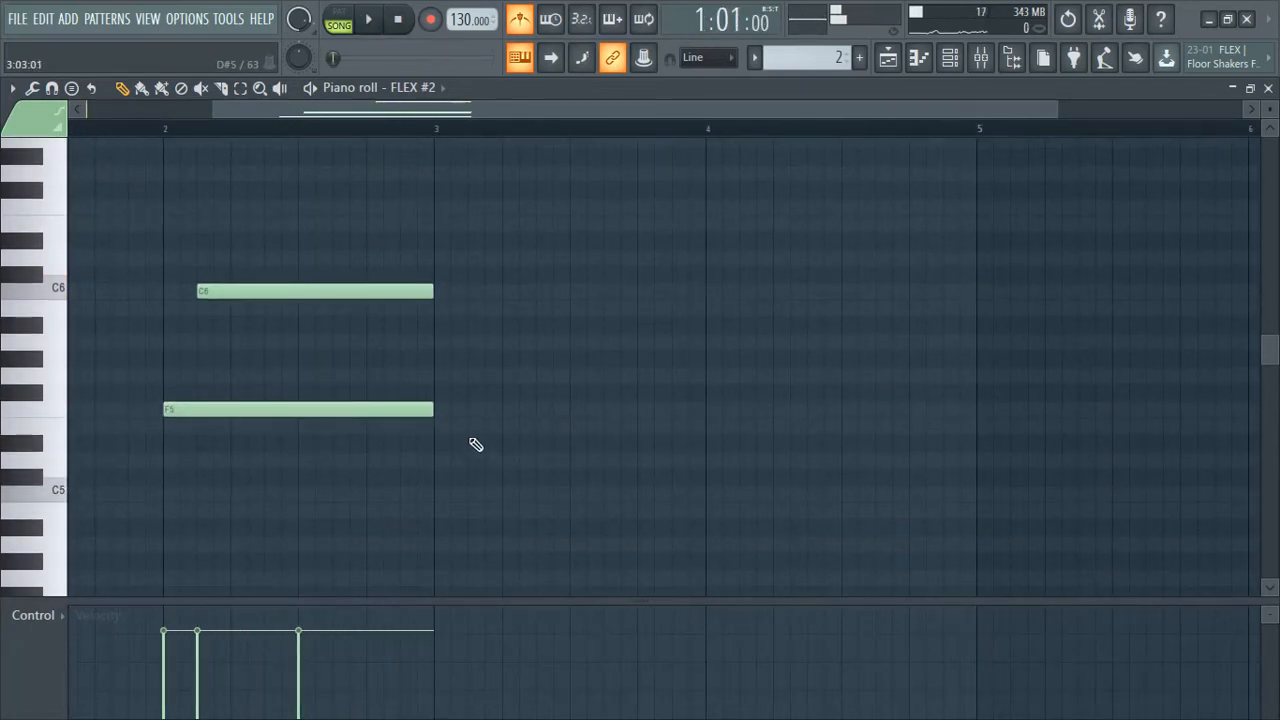
mouse_move(484, 494)
mouse_down()
mouse_move(443, 486)
mouse_move(477, 463)
mouse_up()
drag(570, 474, 706, 482)
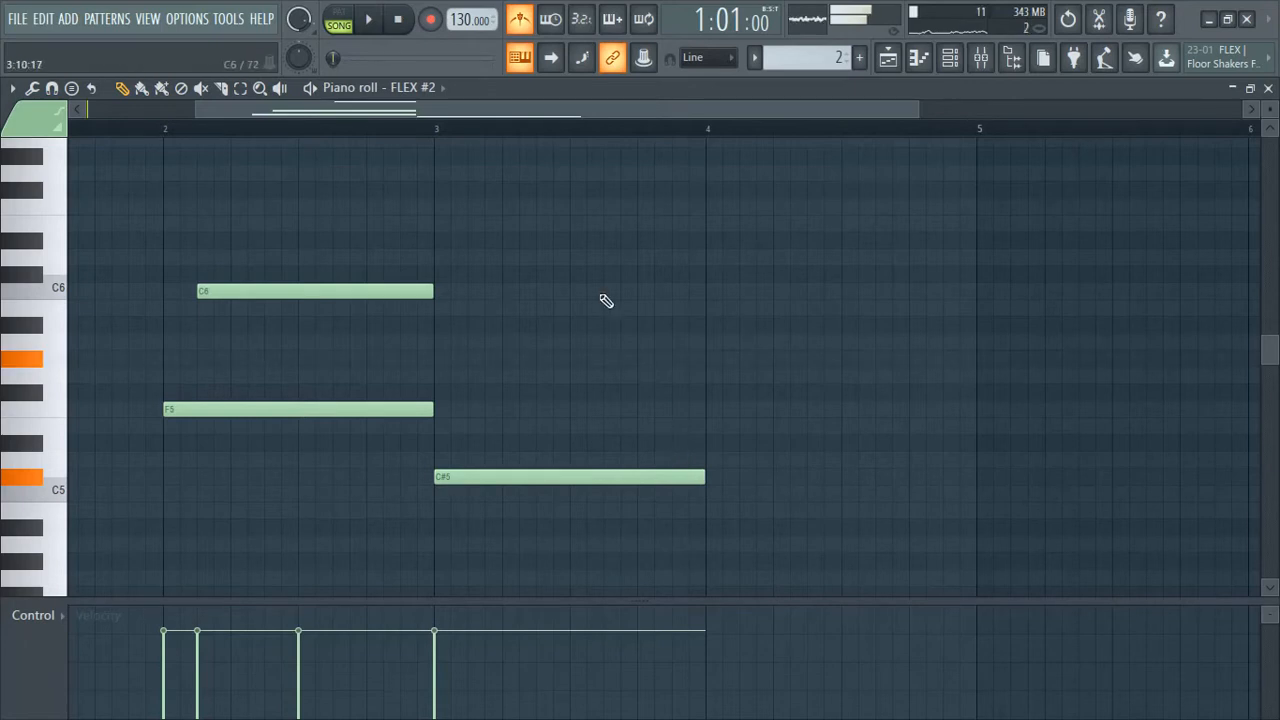
mouse_move(443, 355)
mouse_down()
mouse_move(517, 366)
mouse_move(484, 369)
mouse_up()
drag(755, 360, 703, 358)
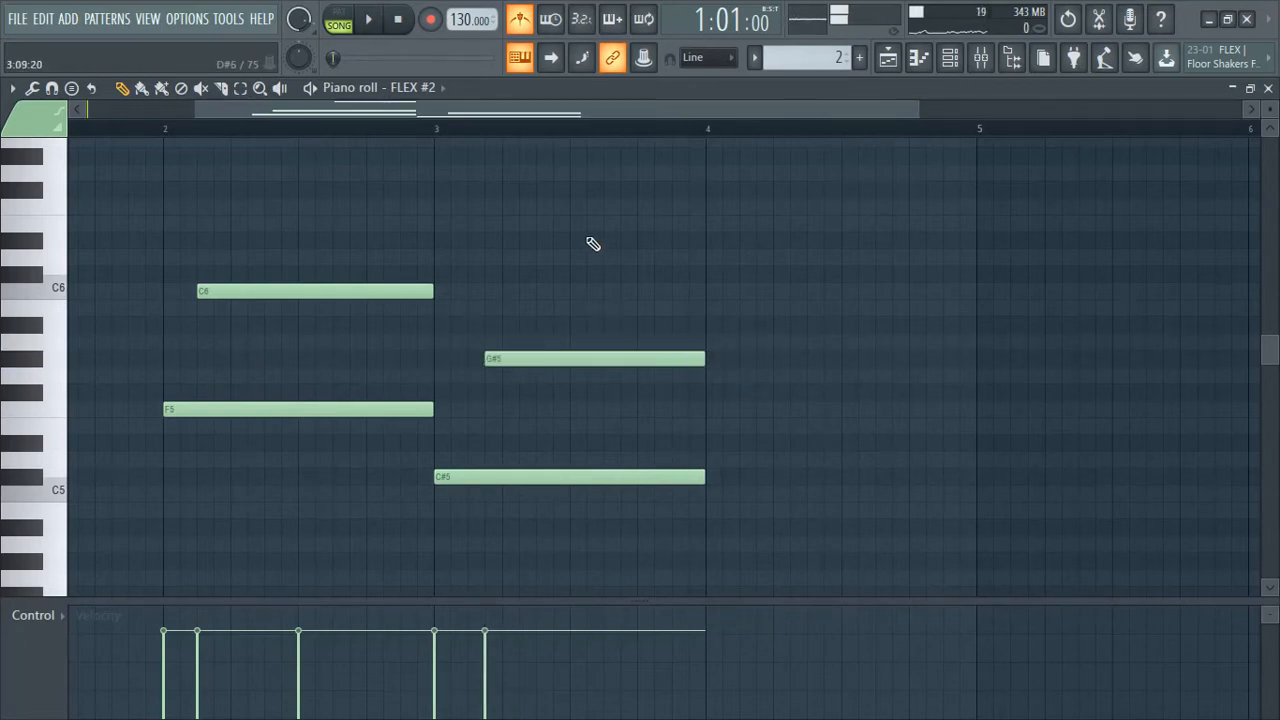
Add a D#6 note from 3:08 to the end of bar 3 and start playback
click(562, 226)
drag(550, 244, 572, 257)
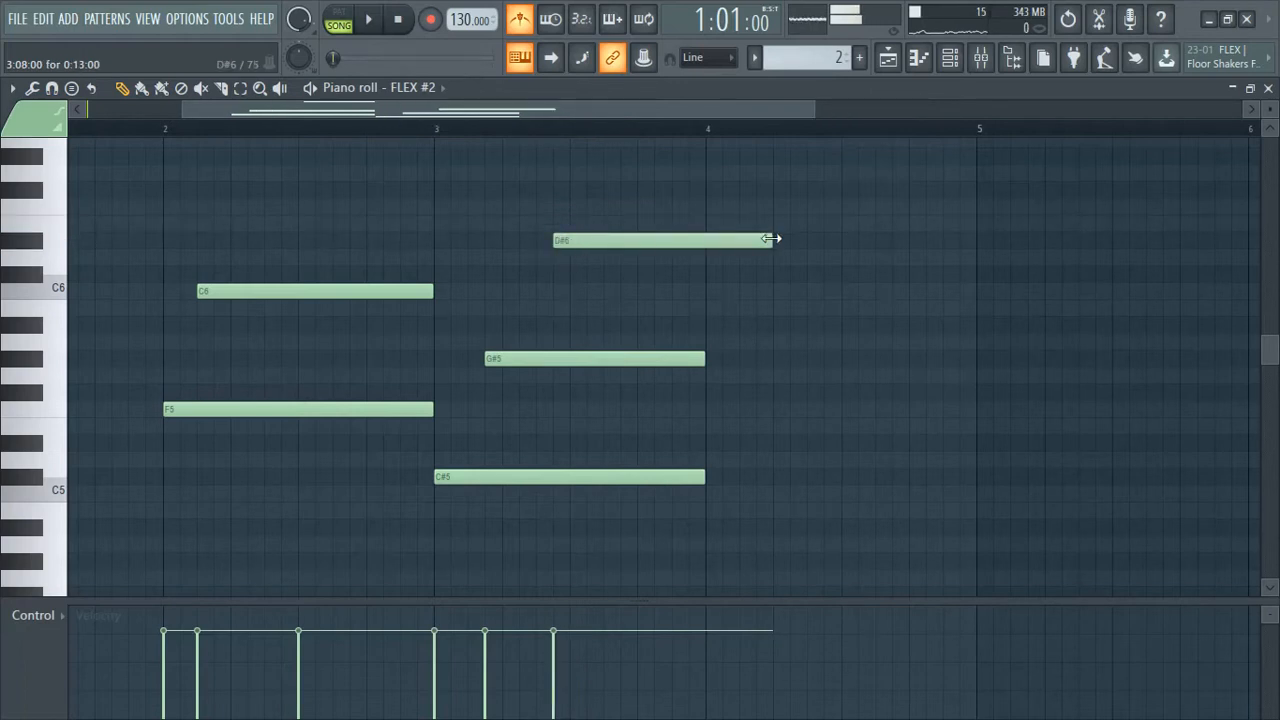
key(space)
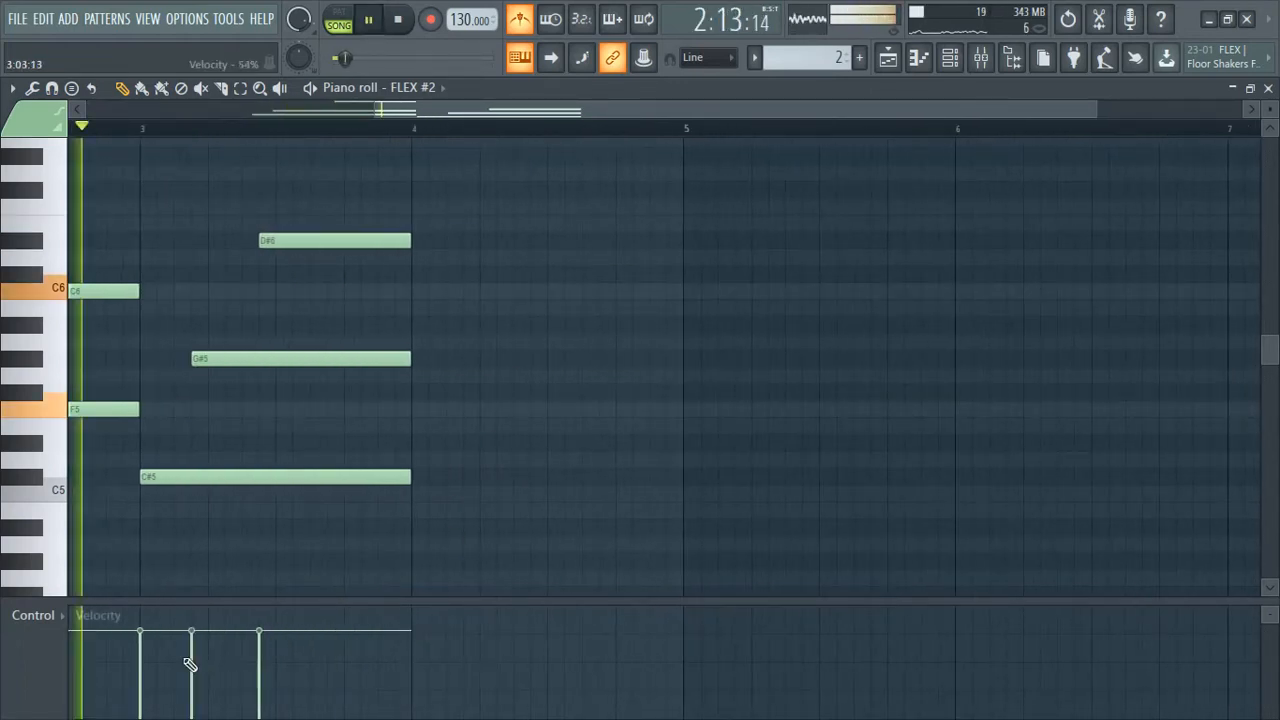
Lower the bar 3 note velocities progressively, from slightly reduced on C#5 through G#5 to softest on D#6
drag(189, 663, 283, 674)
mouse_move(188, 657)
mouse_down()
mouse_move(260, 663)
mouse_move(271, 693)
mouse_up()
scroll(319, 641, down, 2)
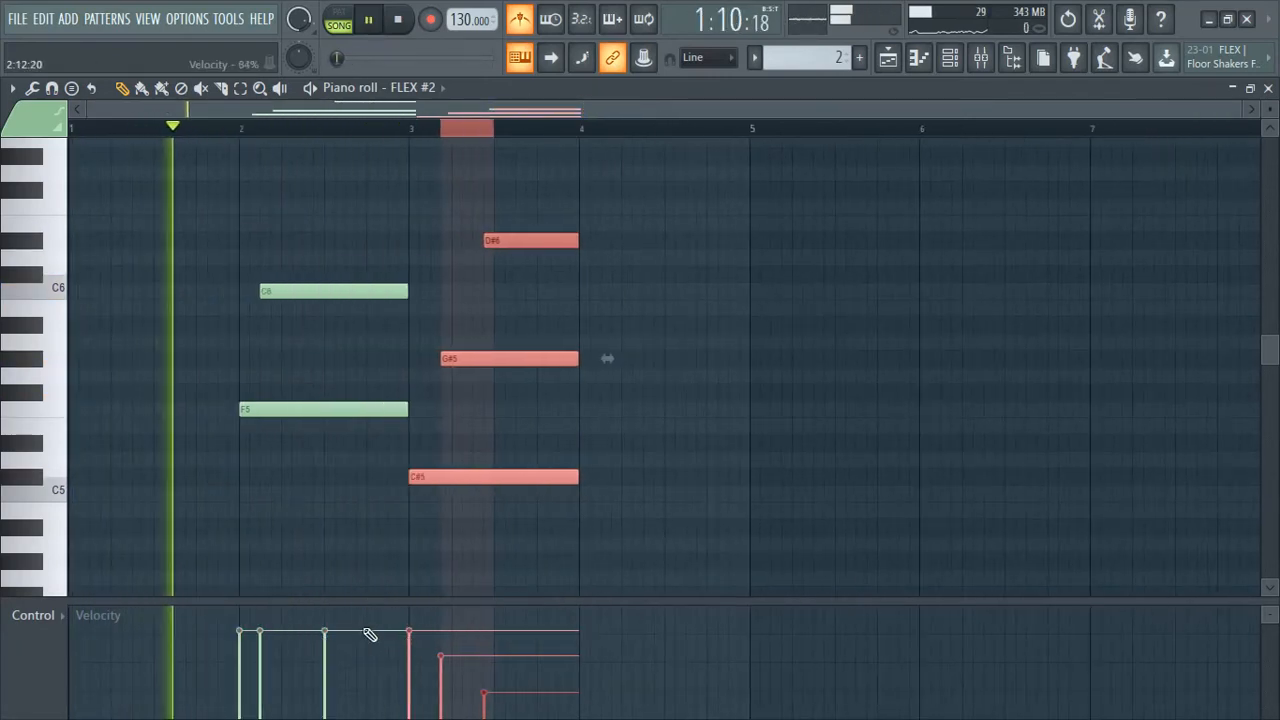
mouse_move(320, 655)
mouse_down()
mouse_move(341, 657)
mouse_move(317, 655)
mouse_up()
drag(406, 656, 409, 638)
scroll(682, 386, up, 2)
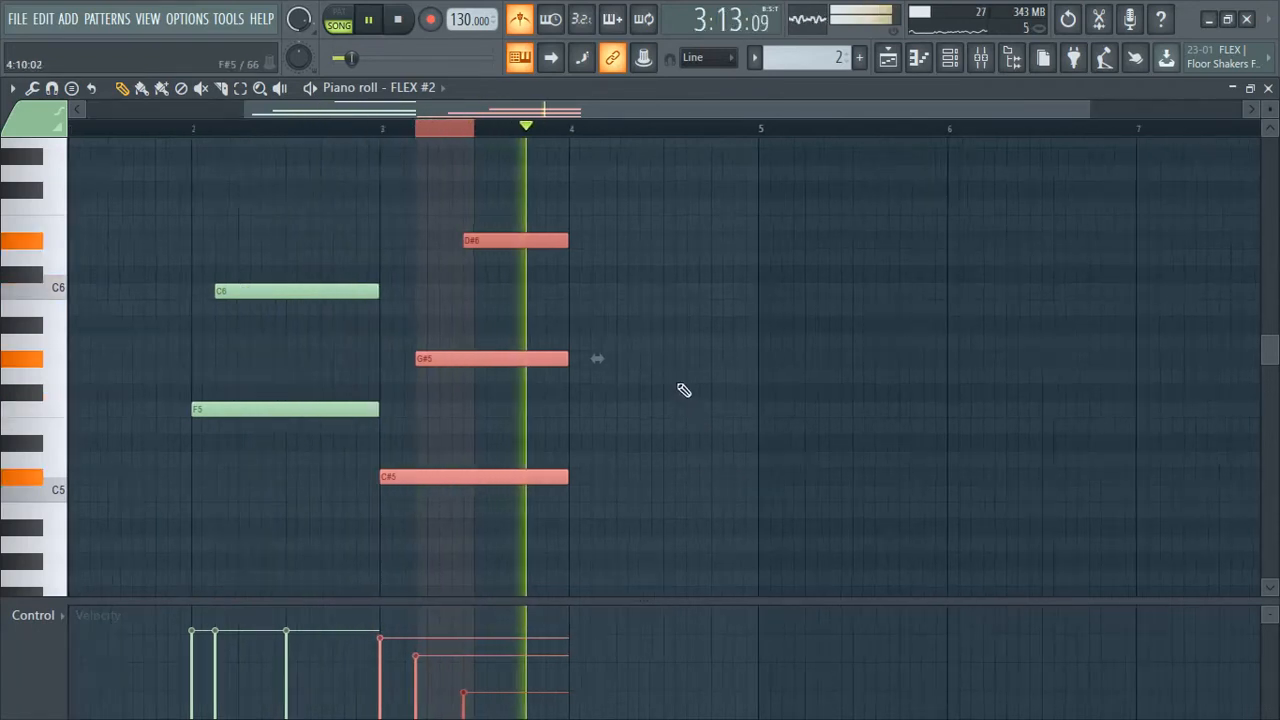
Clear the note selection, set the song position to bar 3 and briefly play from there
key(space)
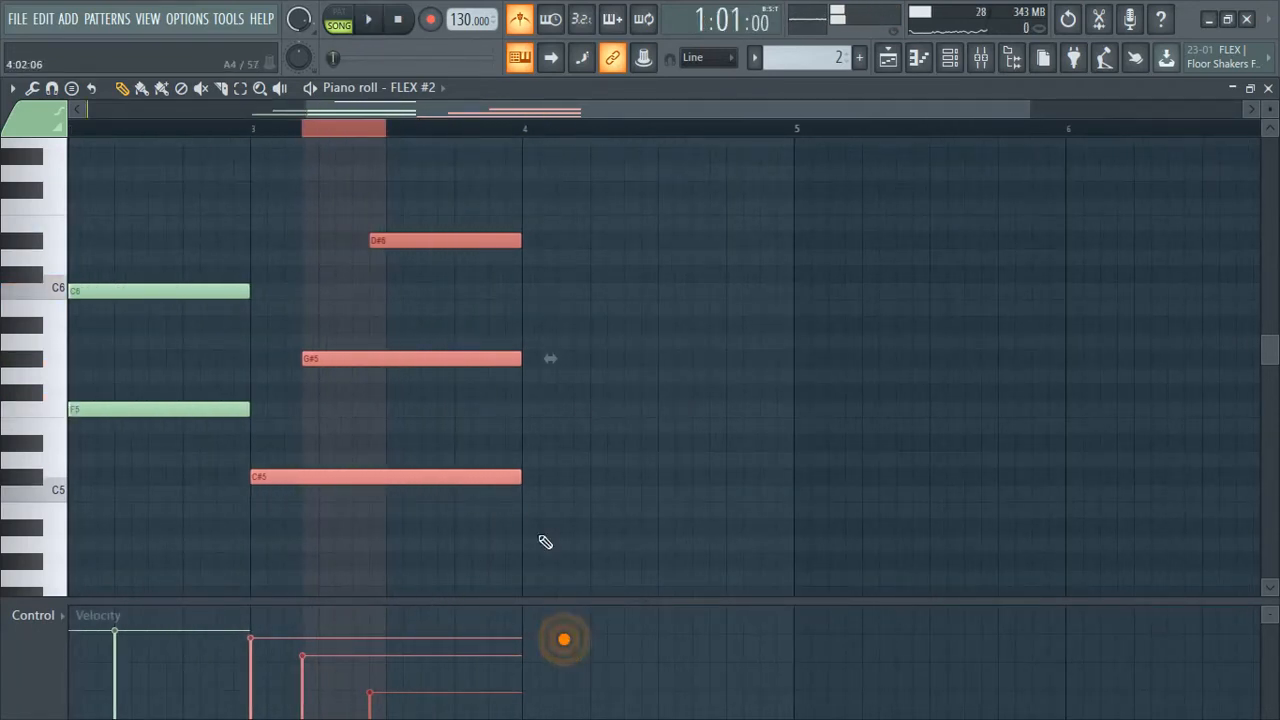
right_click(502, 275)
click(389, 133)
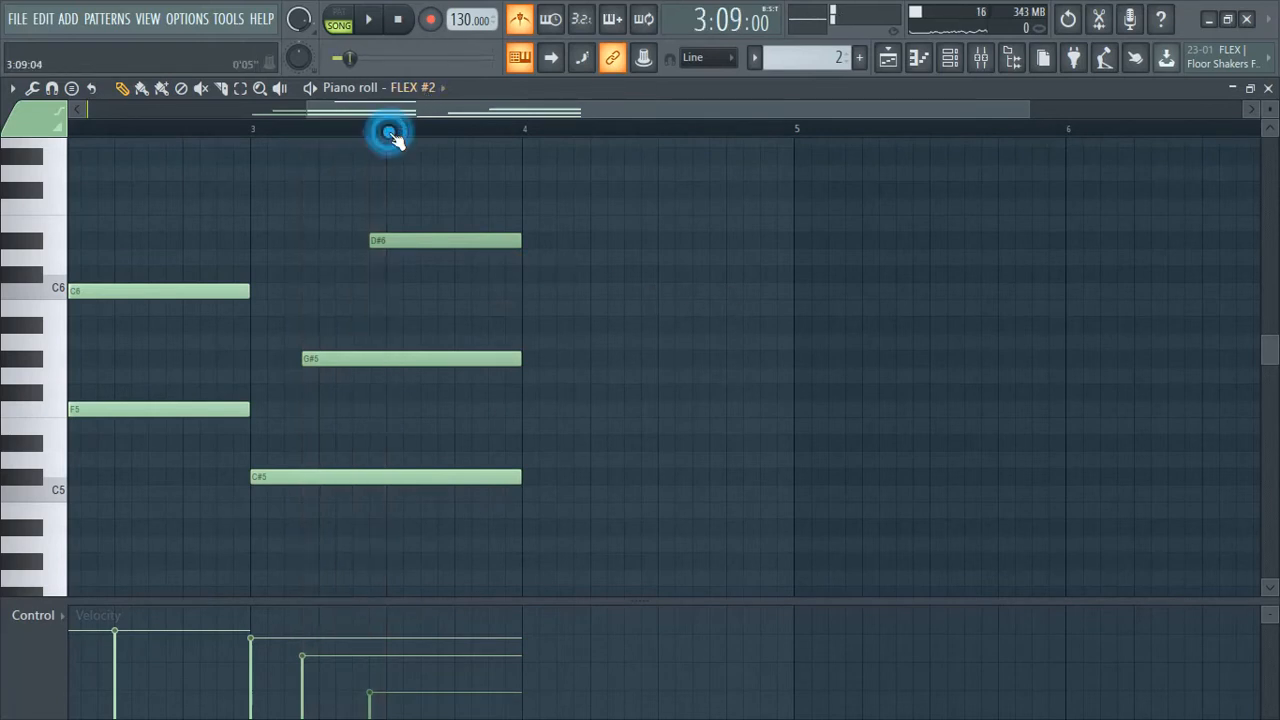
key(space)
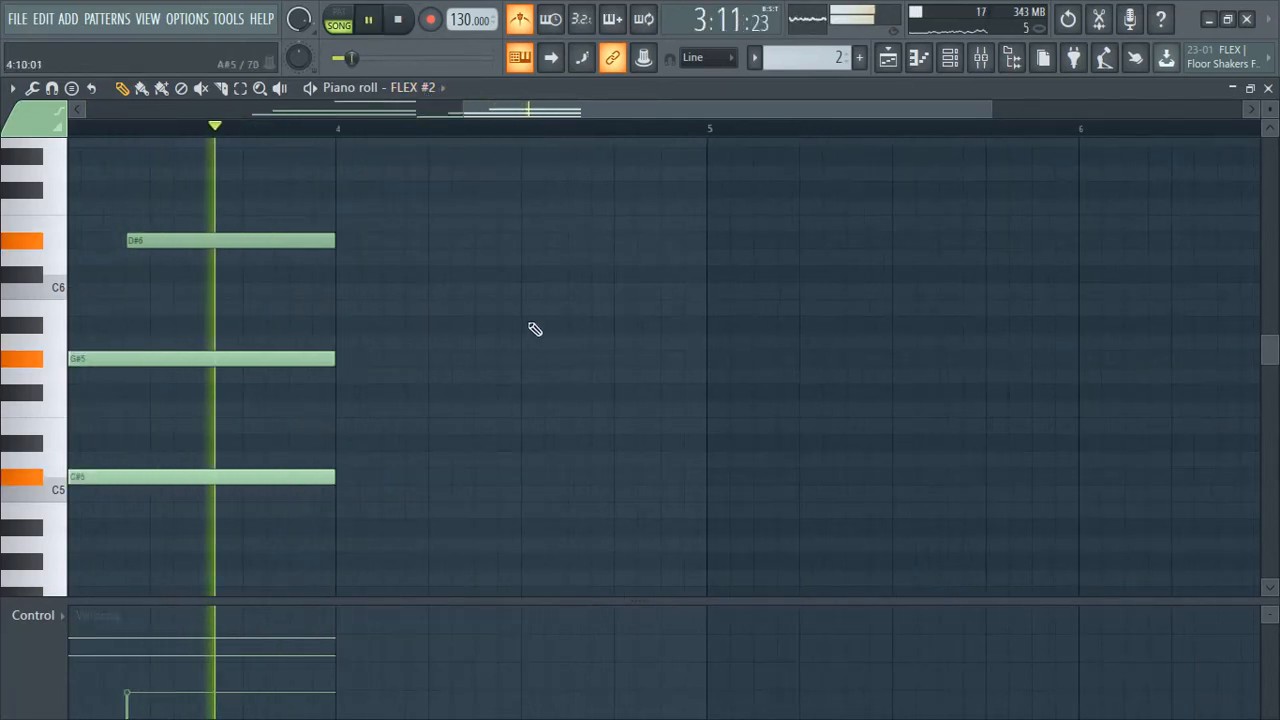
key(space)
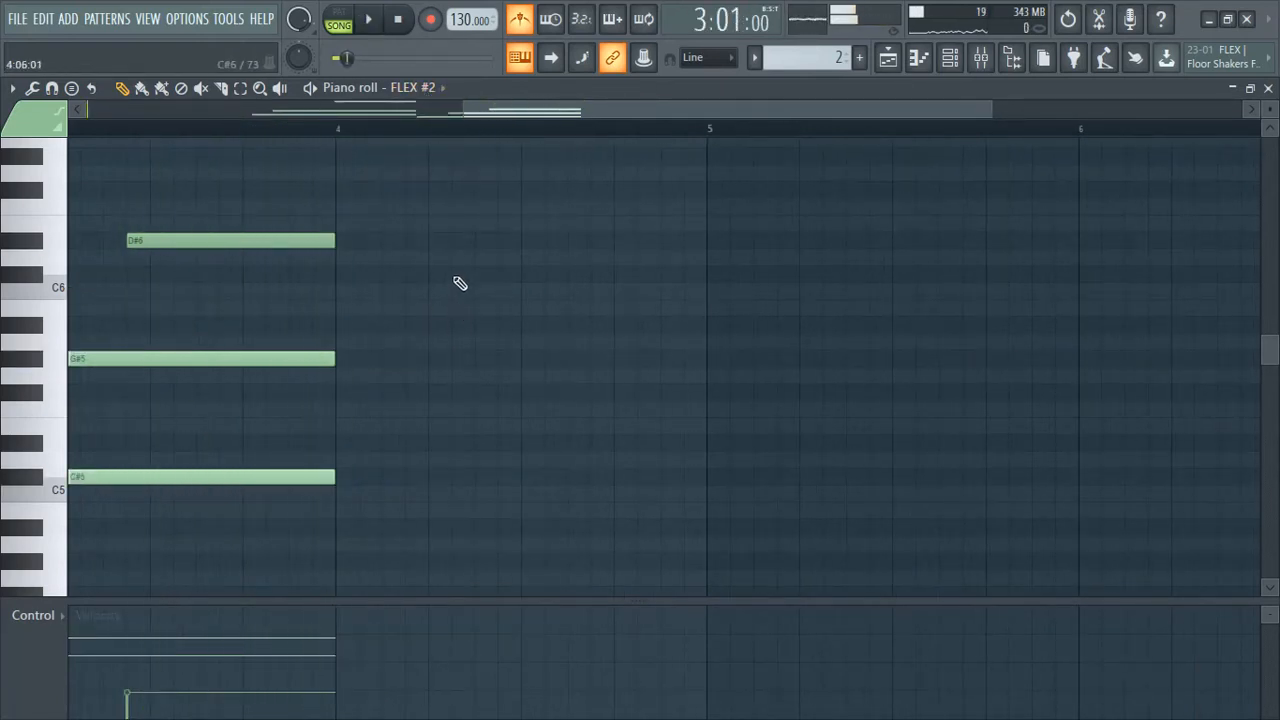
Add a D#5 note spanning bar 4 and an A#5 note from 4:04 to the end of the bar
click(357, 450)
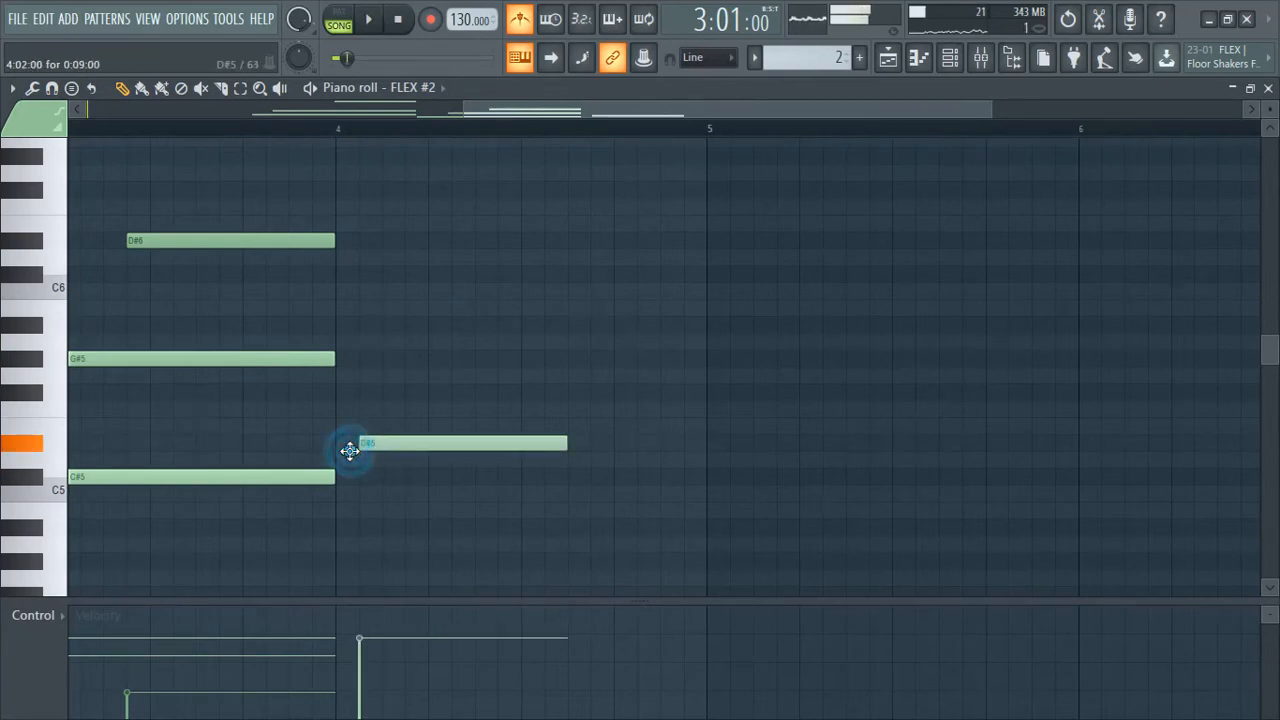
drag(542, 448, 694, 448)
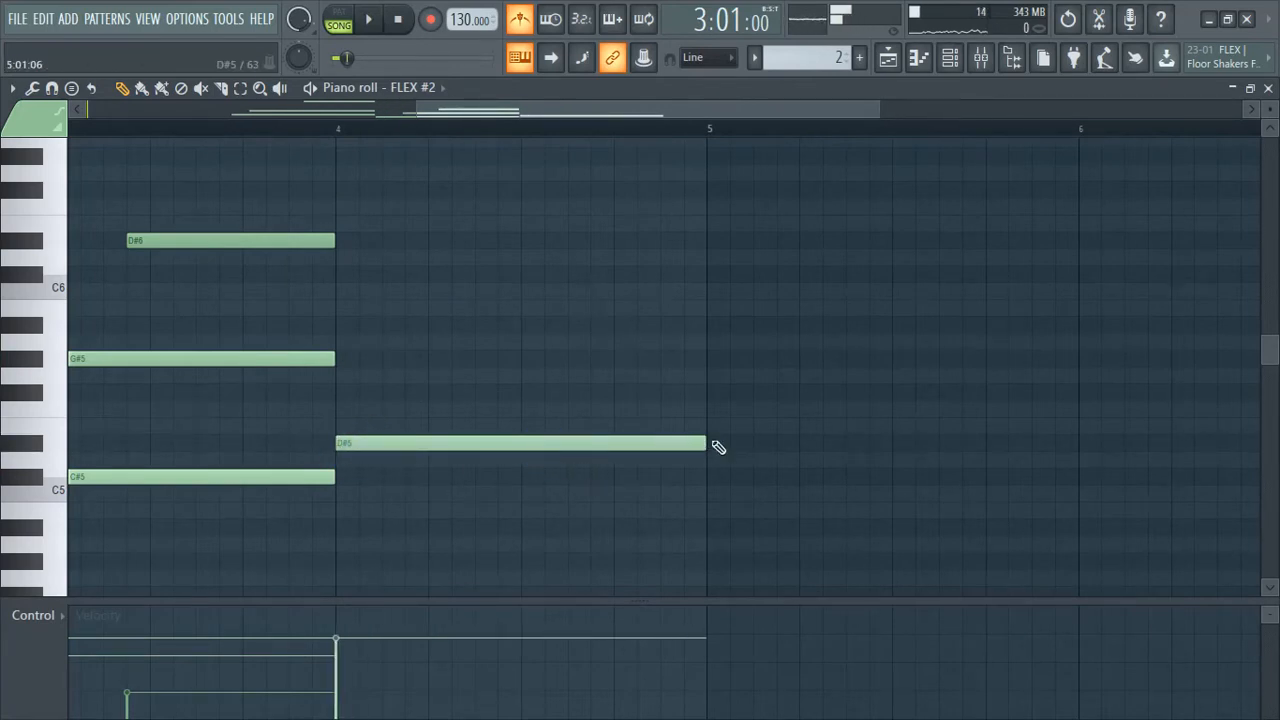
drag(334, 323, 403, 323)
drag(770, 324, 694, 323)
scroll(517, 271, up, 2)
click(438, 278)
right_click(469, 274)
click(446, 209)
right_click(466, 200)
click(442, 320)
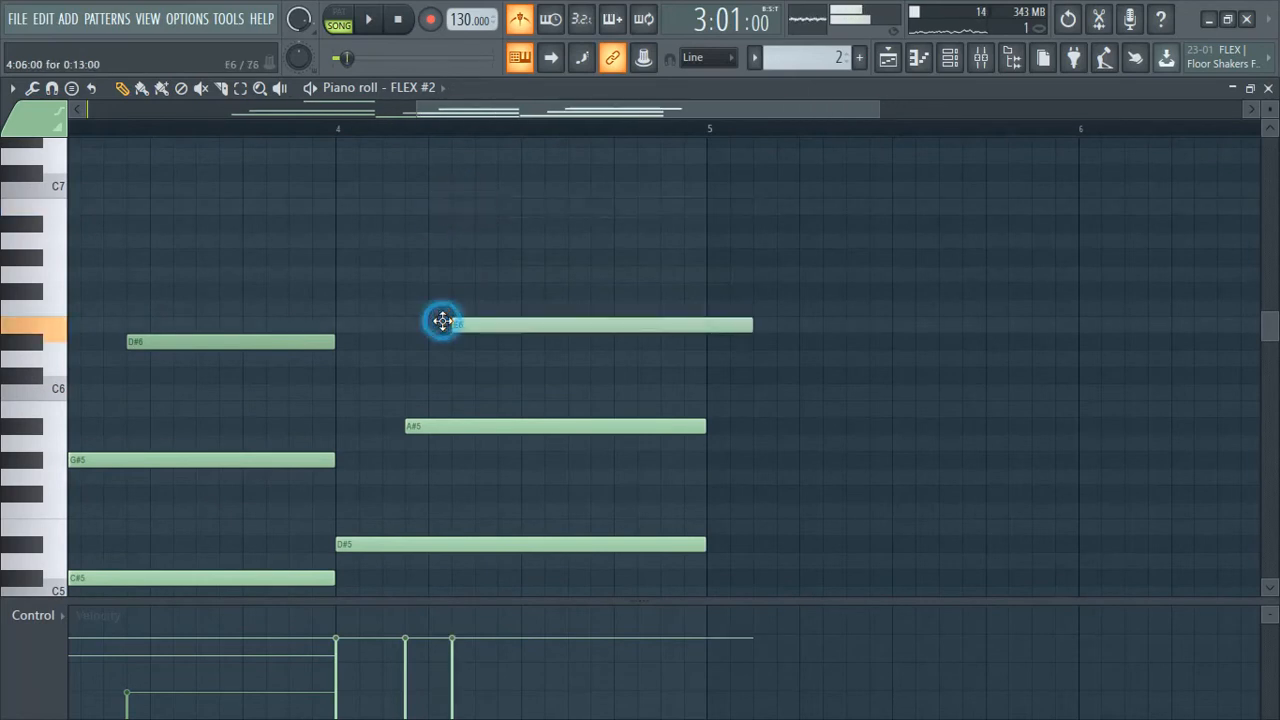
right_click(500, 326)
click(443, 171)
right_click(480, 170)
scroll(451, 189, up, 2)
click(437, 220)
right_click(438, 220)
scroll(440, 224, up, 2)
Add an A#7 note from 4:09 to the end of bar 4
click(436, 221)
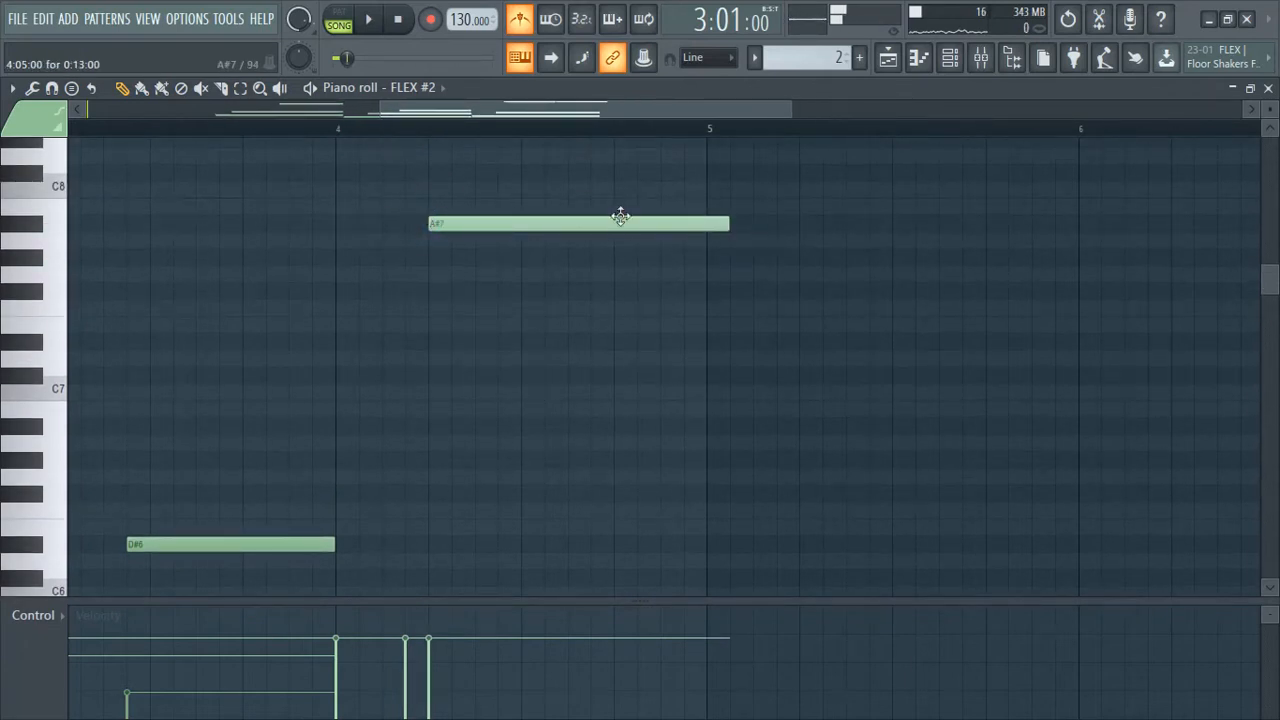
drag(538, 223, 607, 225)
drag(792, 220, 690, 224)
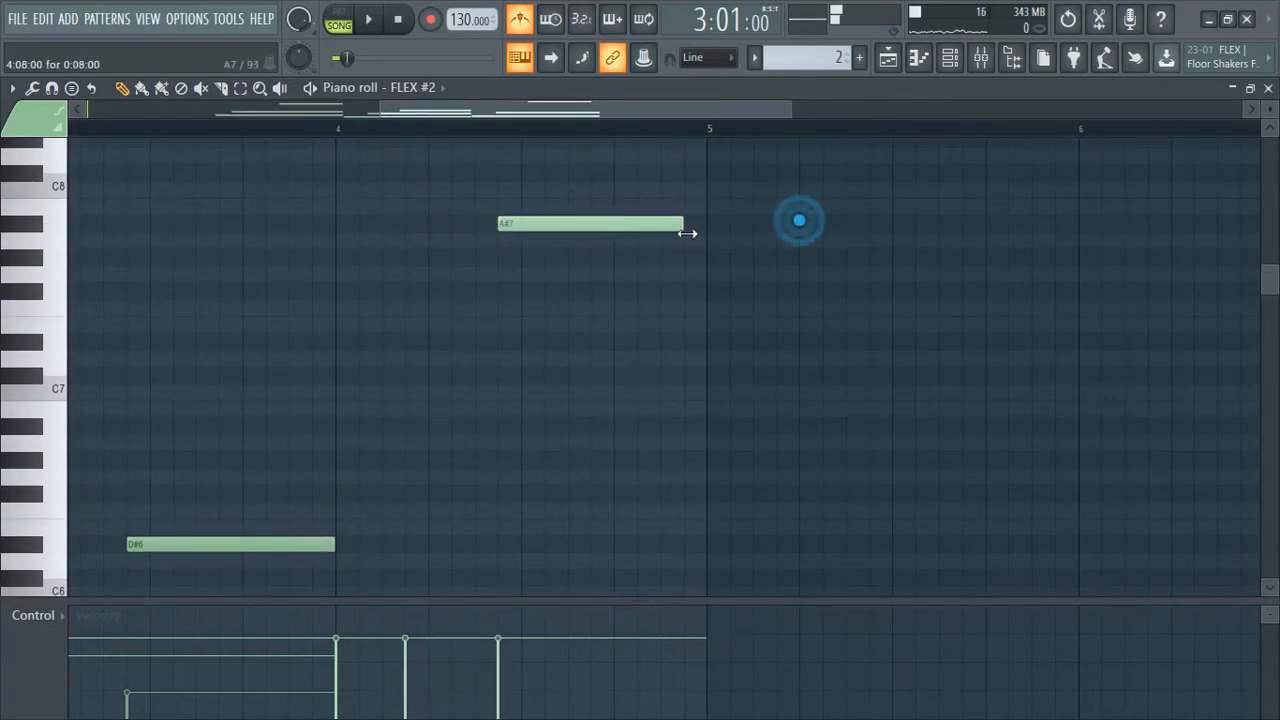
drag(603, 220, 677, 225)
Play from bar 3 and check how the new bar 4 notes sound
key(space)
scroll(597, 320, down, 5)
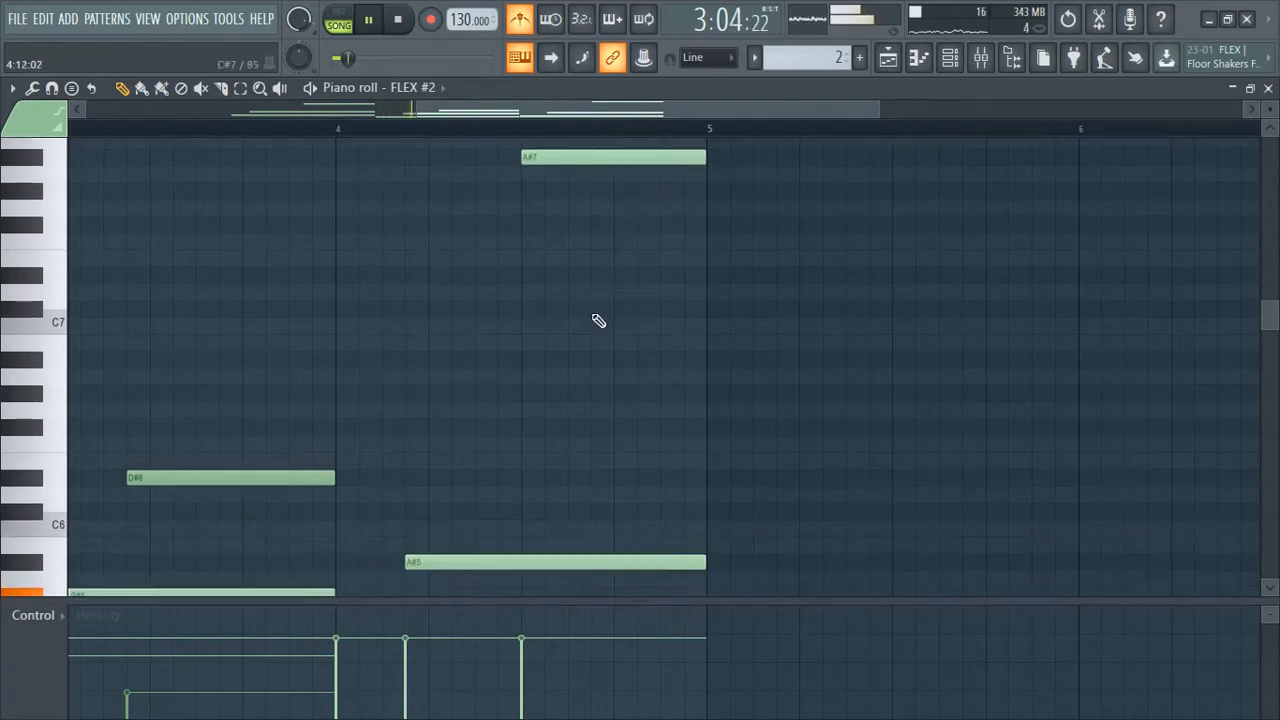
scroll(640, 291, up, 2)
scroll(694, 289, up, 6)
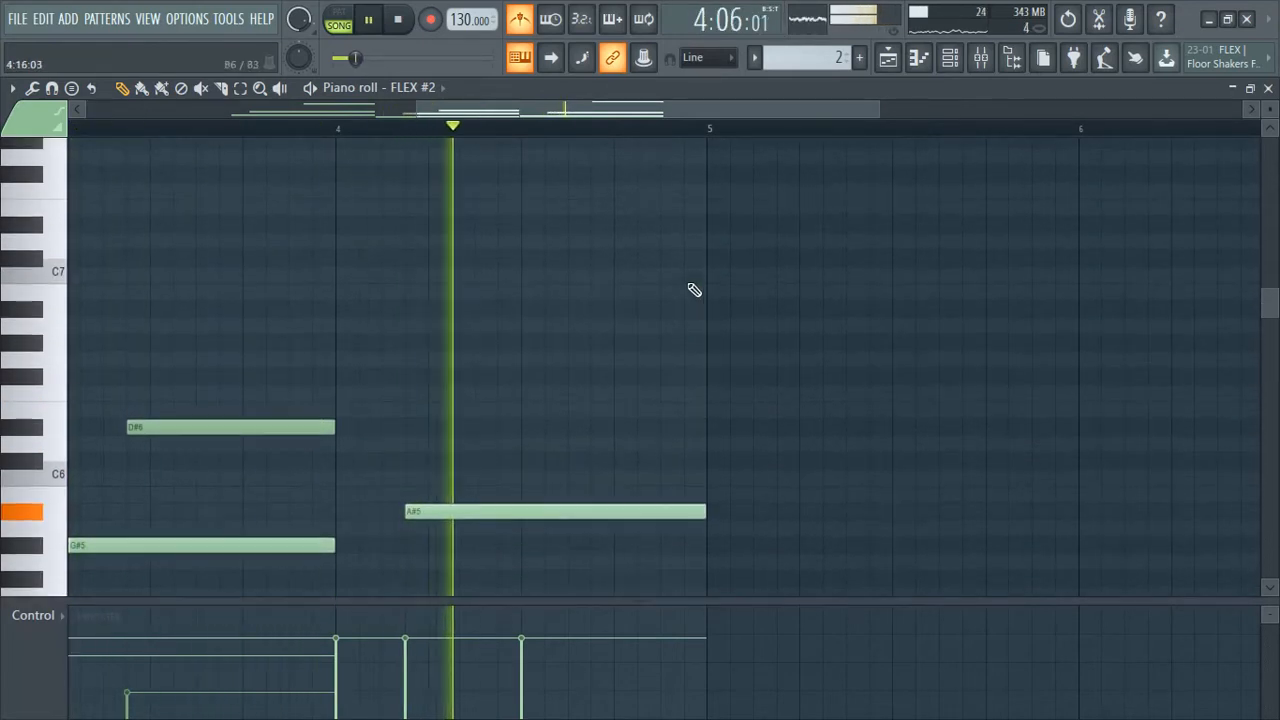
scroll(402, 347, down, 6)
key(space)
scroll(402, 347, down, 4)
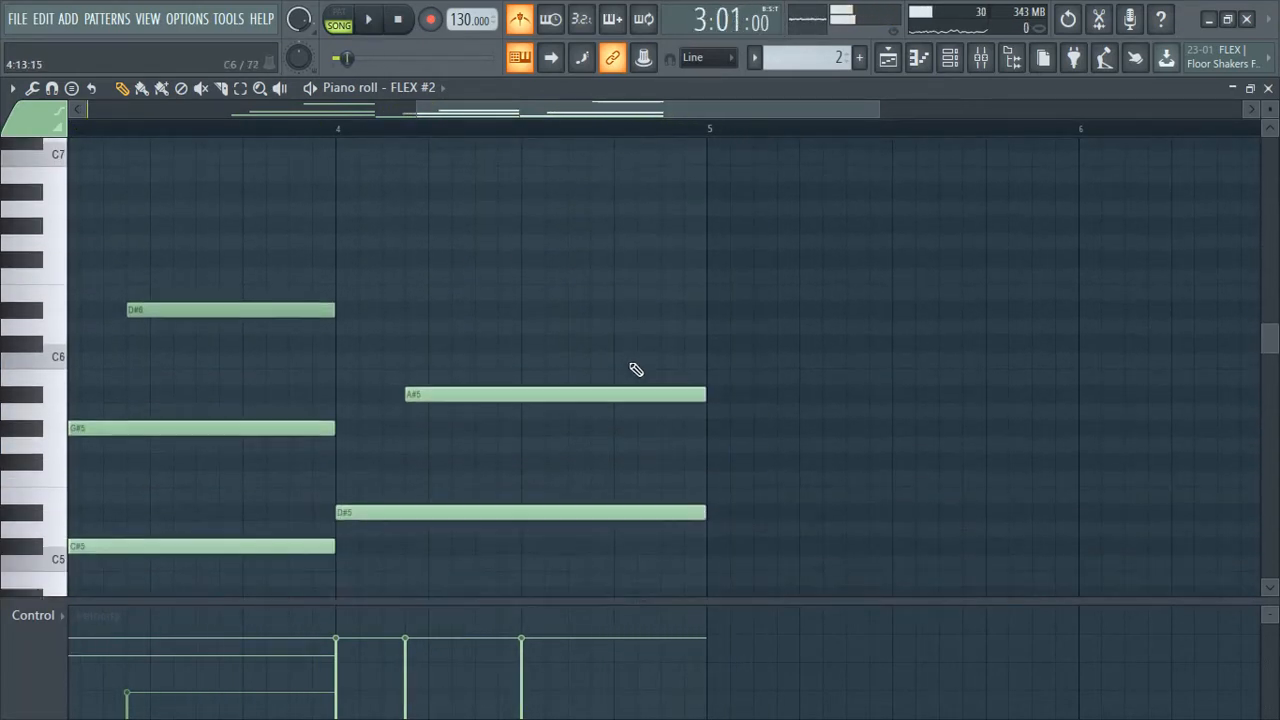
Add a C5 note spanning bar 5 and a G5 note from 5:04 to the end of the bar
mouse_move(708, 478)
mouse_down()
mouse_move(699, 505)
mouse_move(700, 486)
mouse_up()
drag(892, 496, 1086, 494)
scroll(1011, 486, up, 4)
scroll(871, 528, down, 4)
click(789, 326)
right_click(851, 331)
click(745, 376)
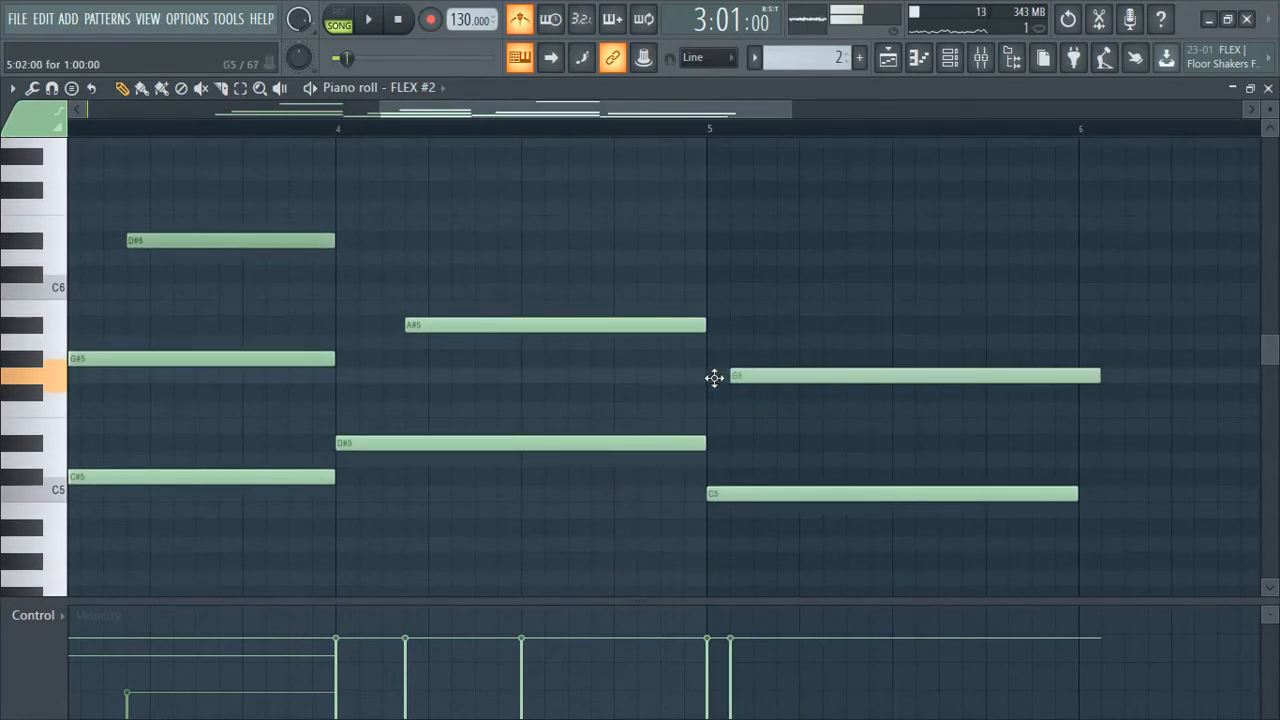
drag(707, 377, 776, 376)
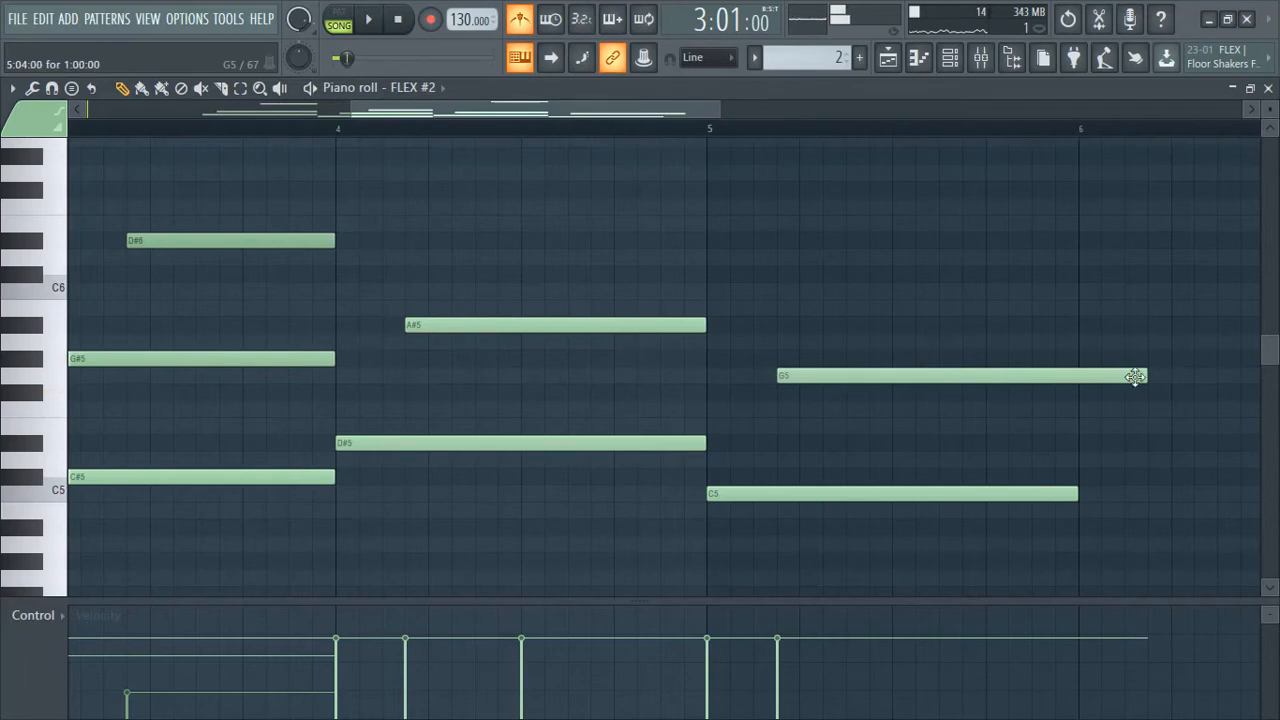
drag(1118, 377, 1078, 376)
Try out pitches above the G5, keeping an A#6 note from 5:09 to the end of bar 5
scroll(814, 343, up, 3)
click(806, 342)
right_click(809, 342)
click(811, 477)
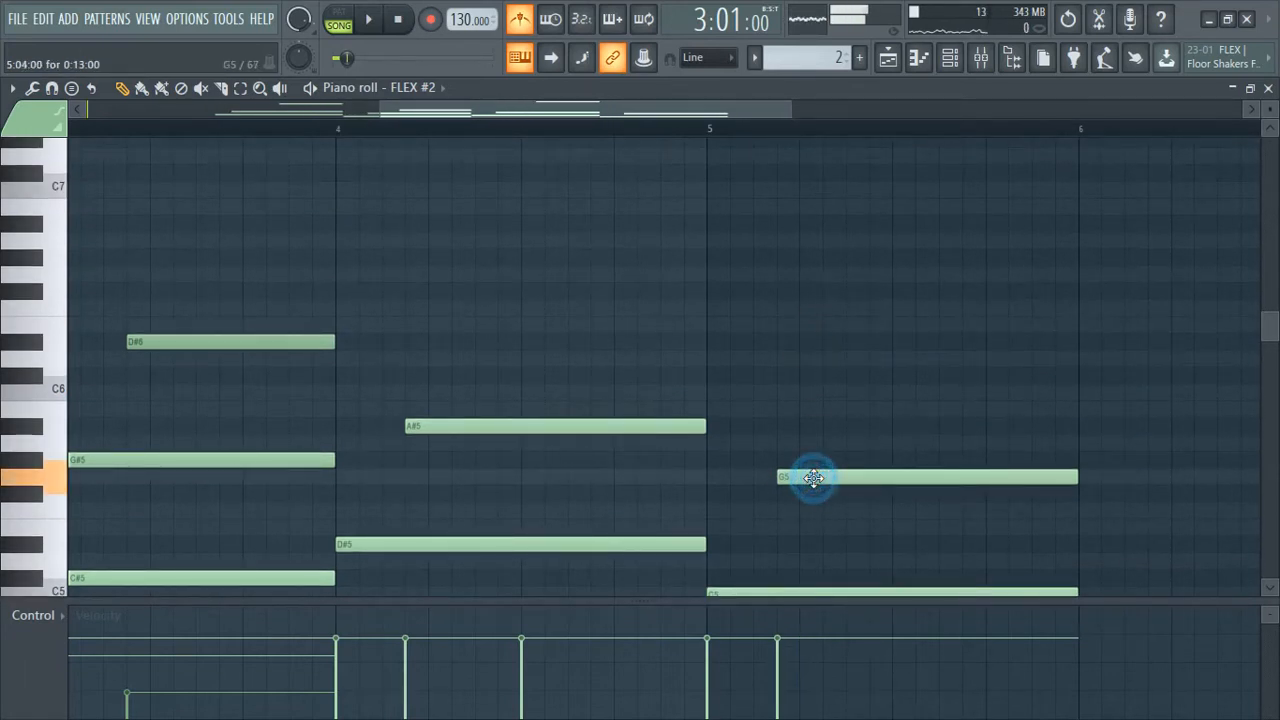
click(806, 257)
drag(808, 221, 902, 222)
right_click(1063, 258)
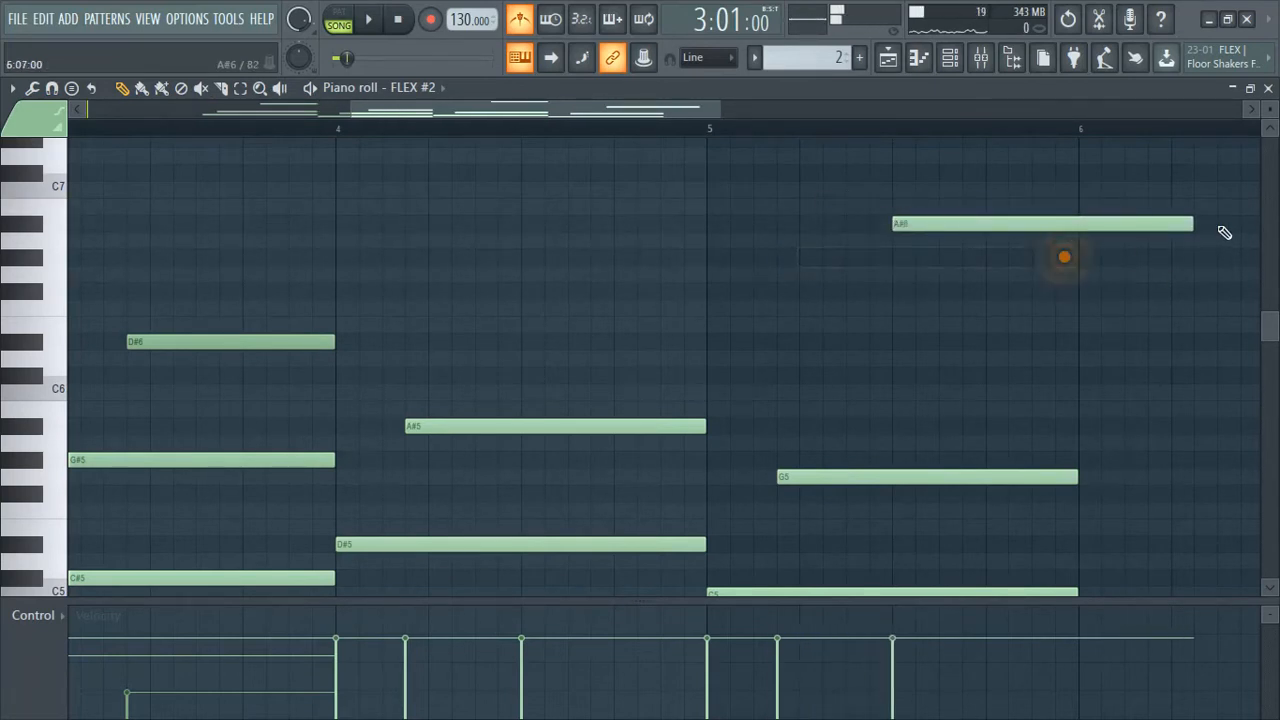
drag(1192, 222, 1078, 226)
Play the arrangement from bar 3 repeatedly and review the staggered notes across bars 2 to 5
key(space)
scroll(600, 466, down, 7)
scroll(458, 496, down, 4)
scroll(408, 506, up, 4)
scroll(393, 510, up, 2)
scroll(300, 490, down, 2)
scroll(222, 456, up, 3)
scroll(218, 453, down, 3)
scroll(220, 457, up, 3)
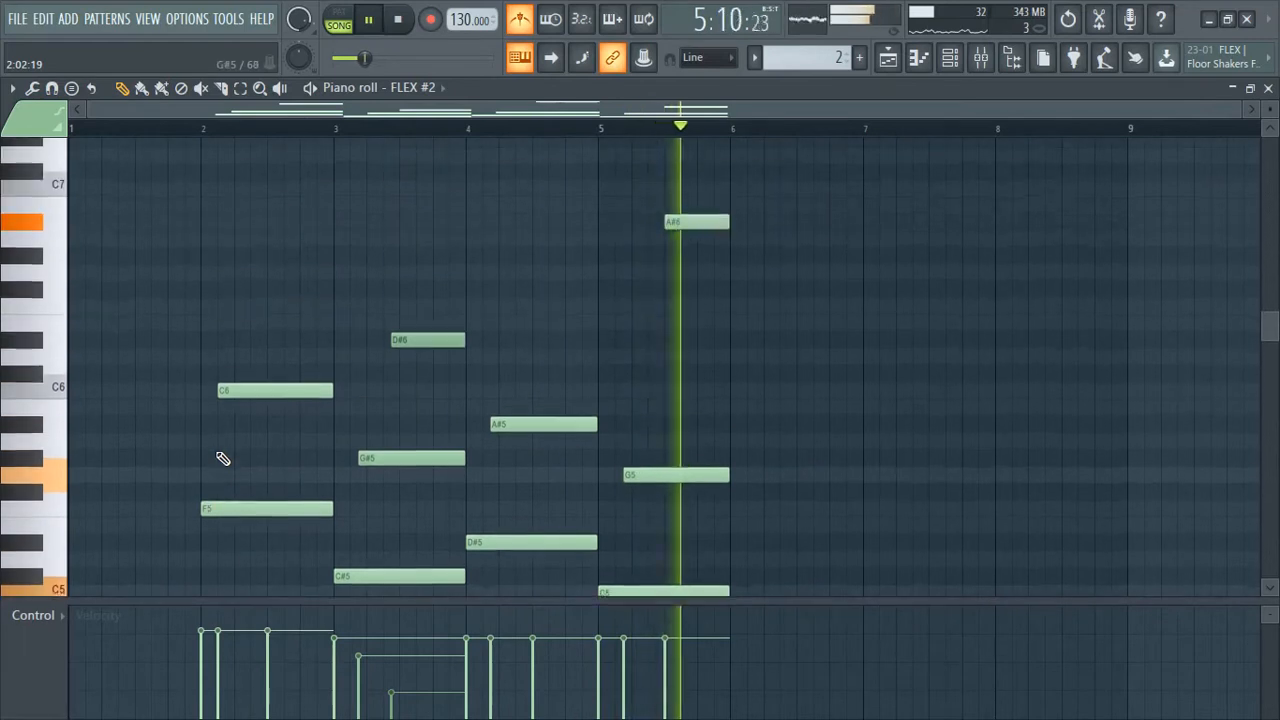
scroll(200, 445, down, 2)
scroll(180, 445, up, 1)
scroll(166, 447, down, 2)
scroll(168, 430, up, 5)
key(space)
scroll(168, 423, down, 2)
scroll(170, 424, up, 2)
scroll(172, 425, down, 2)
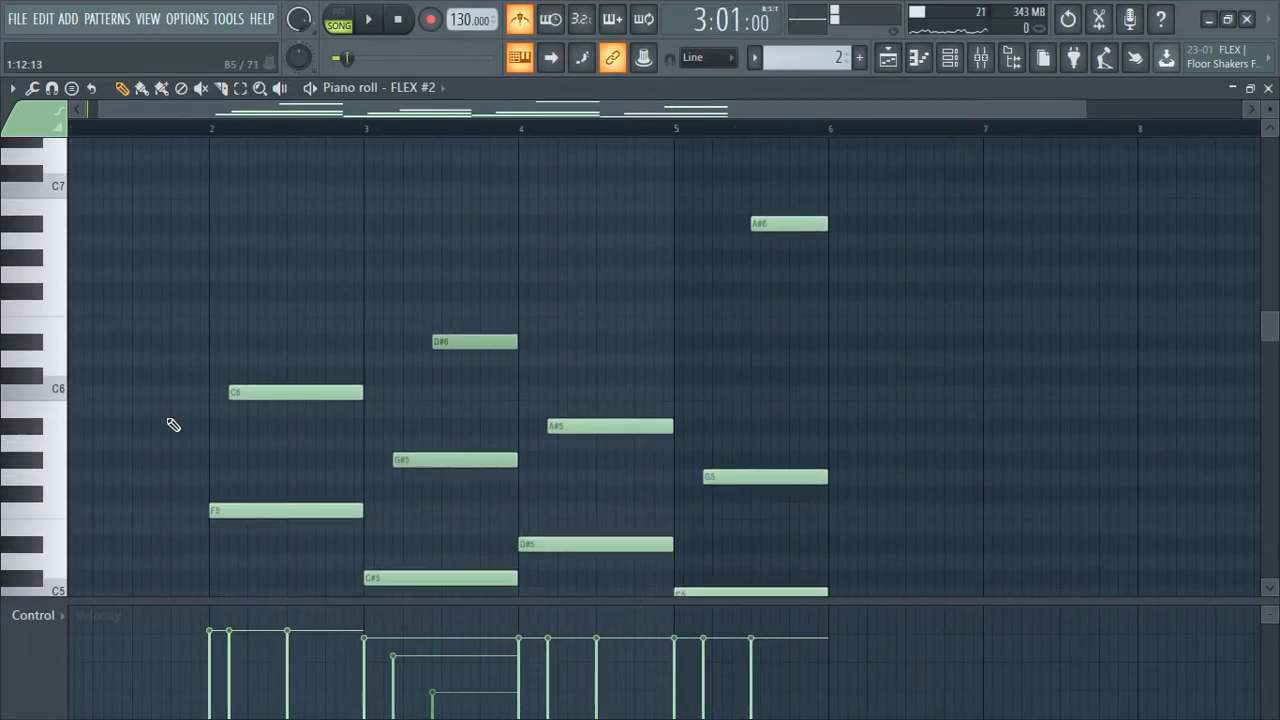
key(space)
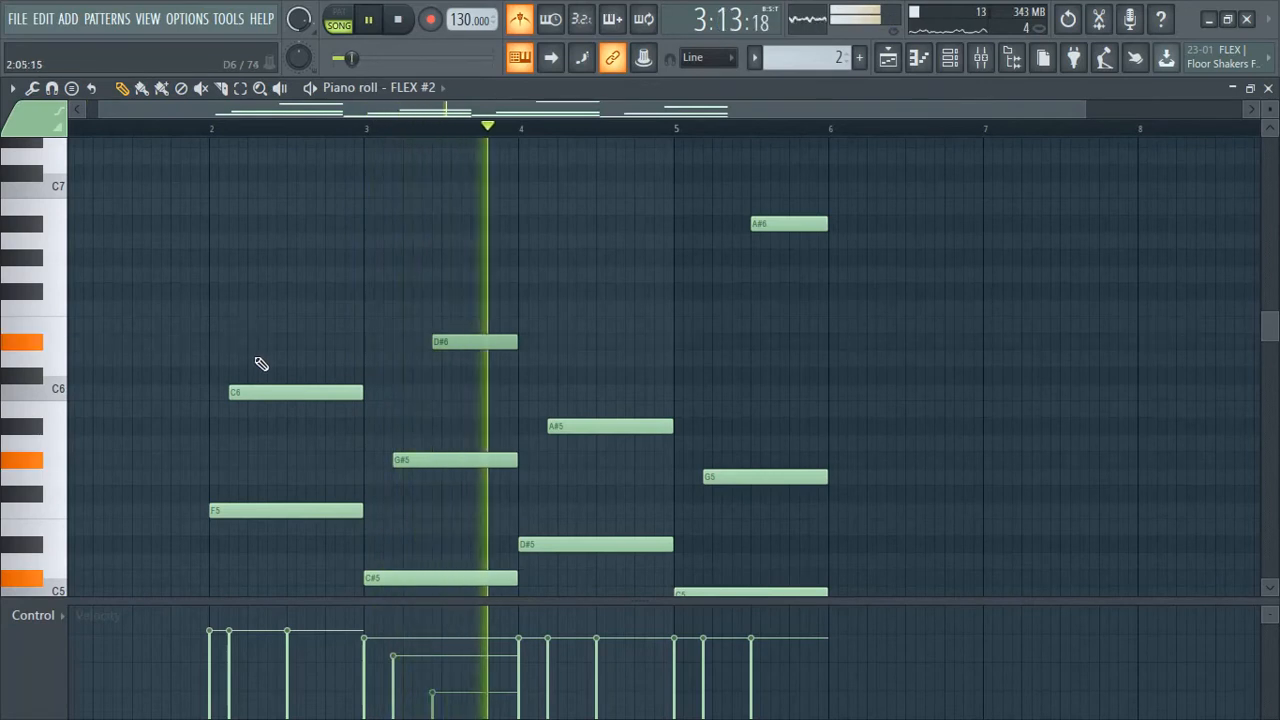
scroll(540, 380, up, 4)
scroll(551, 377, down, 6)
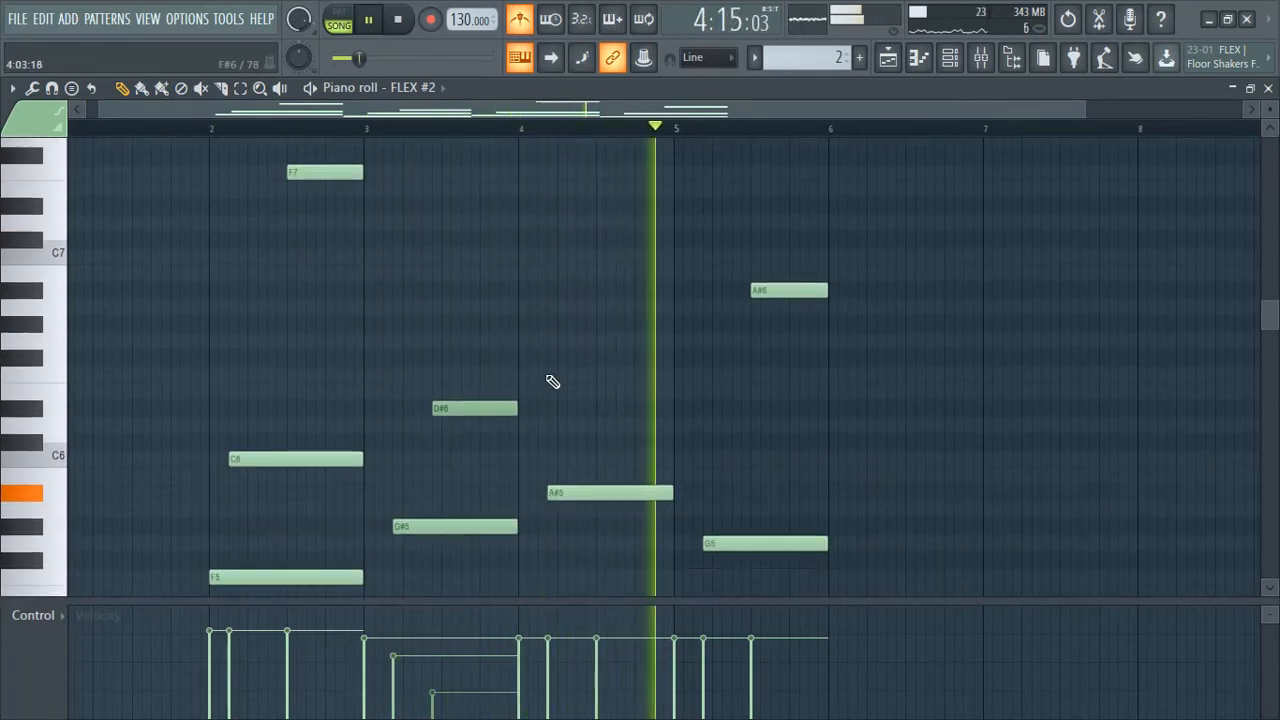
Stop playback and raise the velocities of the G#5 and D#6 notes in bar 3 close to the neighbouring notes' level
key(space)
scroll(418, 389, up, 1)
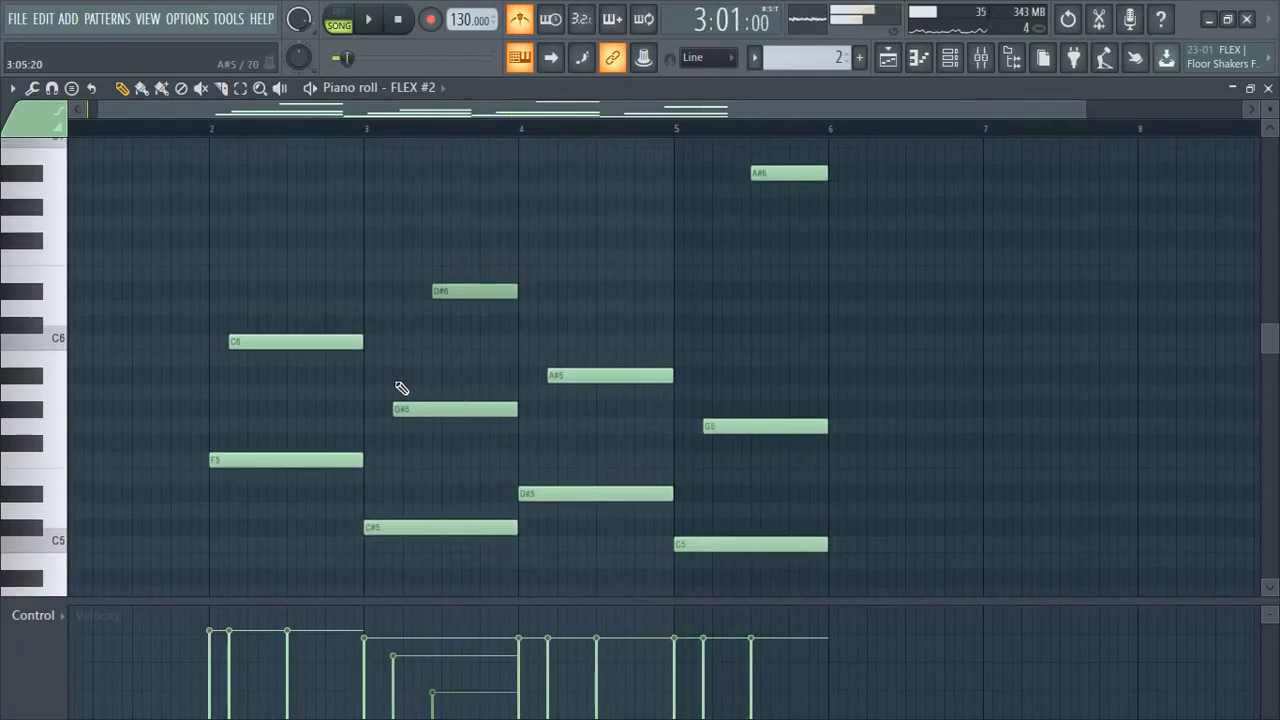
scroll(180, 395, down, 1)
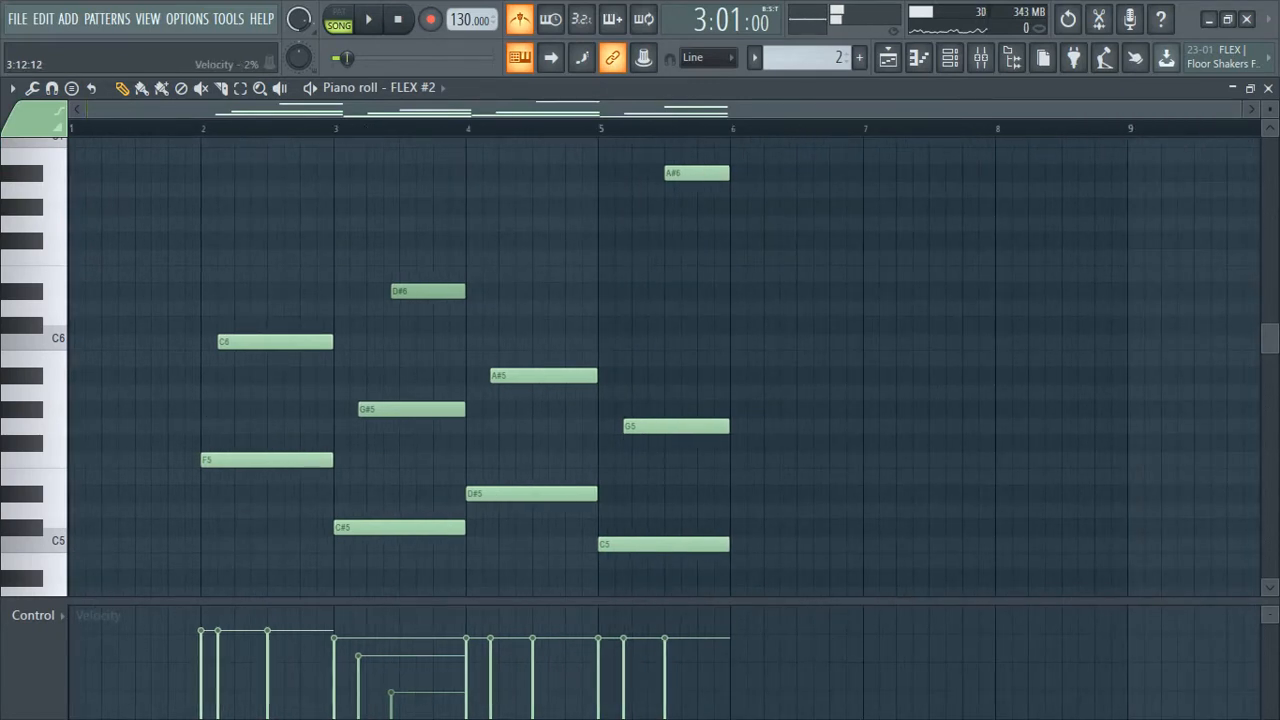
drag(361, 670, 359, 645)
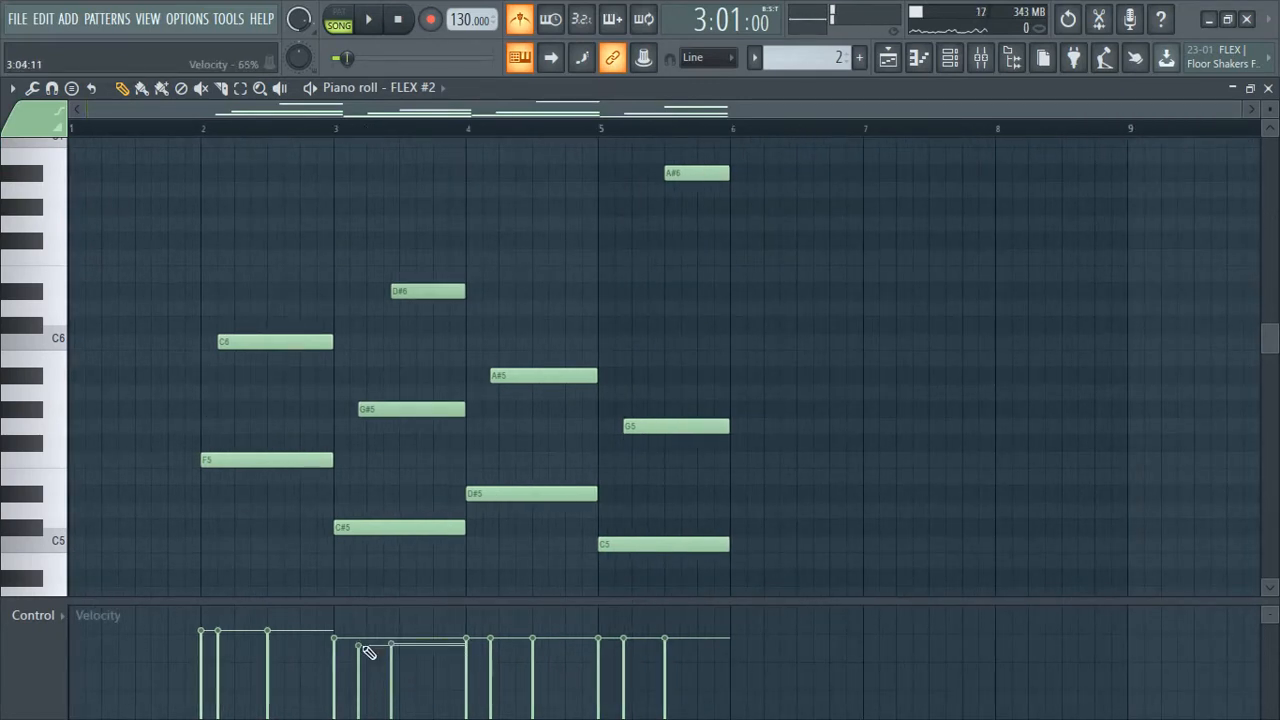
scroll(397, 554, up, 1)
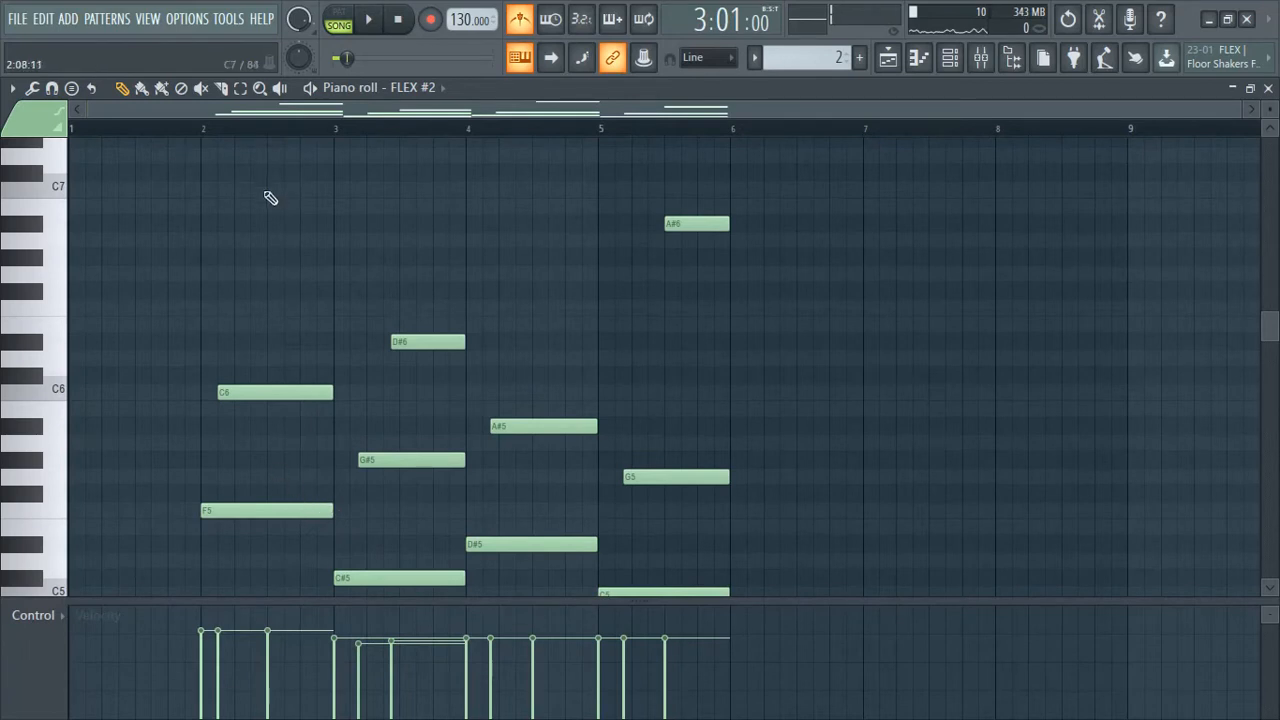
Duplicate the bar 2 to 5 notes of FLEX #2 three times so the melody runs to the end of bar 17
scroll(229, 202, up, 3)
scroll(200, 195, up, 2)
drag(208, 227, 794, 578)
key(ctrl+b)
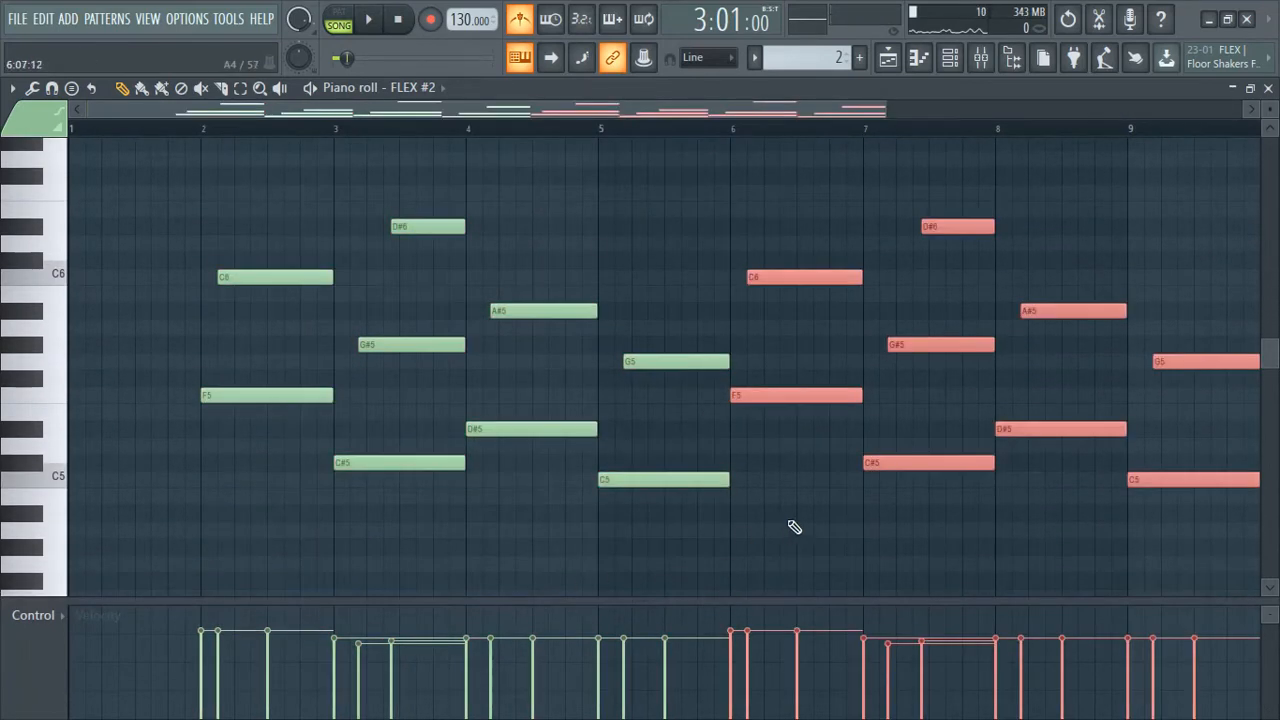
scroll(790, 520, up, 4)
scroll(680, 515, down, 6)
key(ctrl+b)
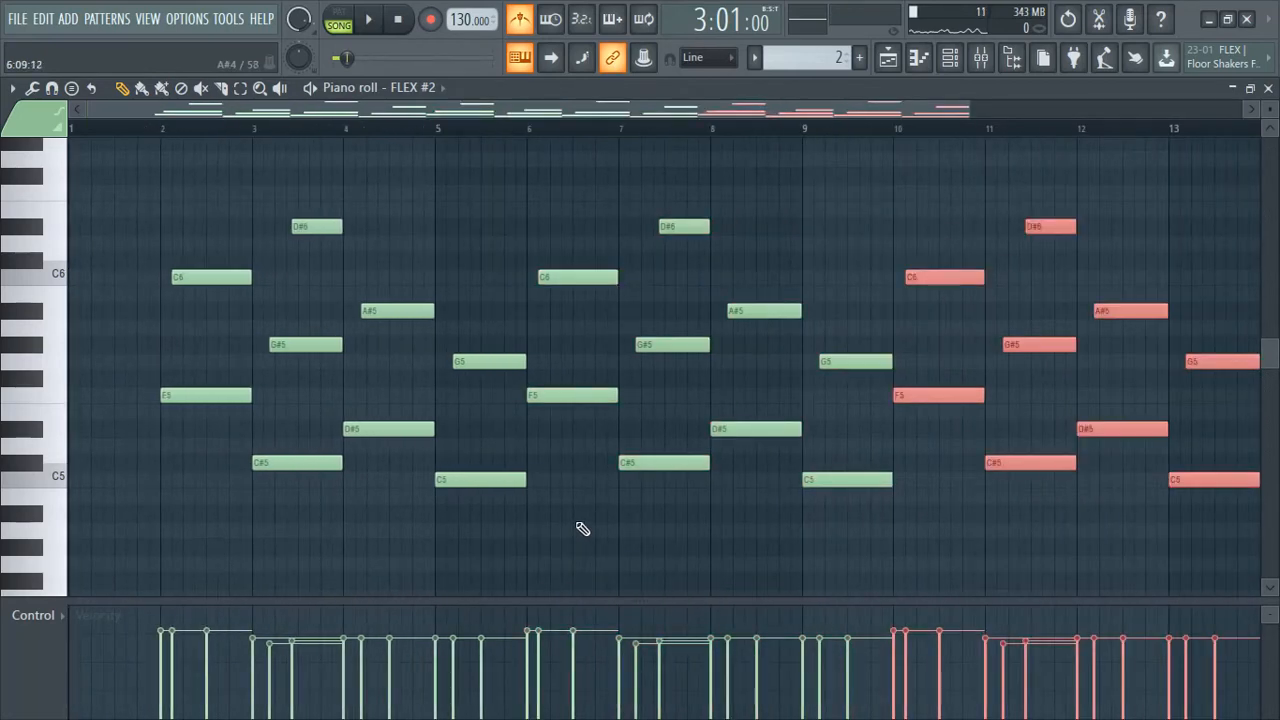
scroll(490, 541, down, 2)
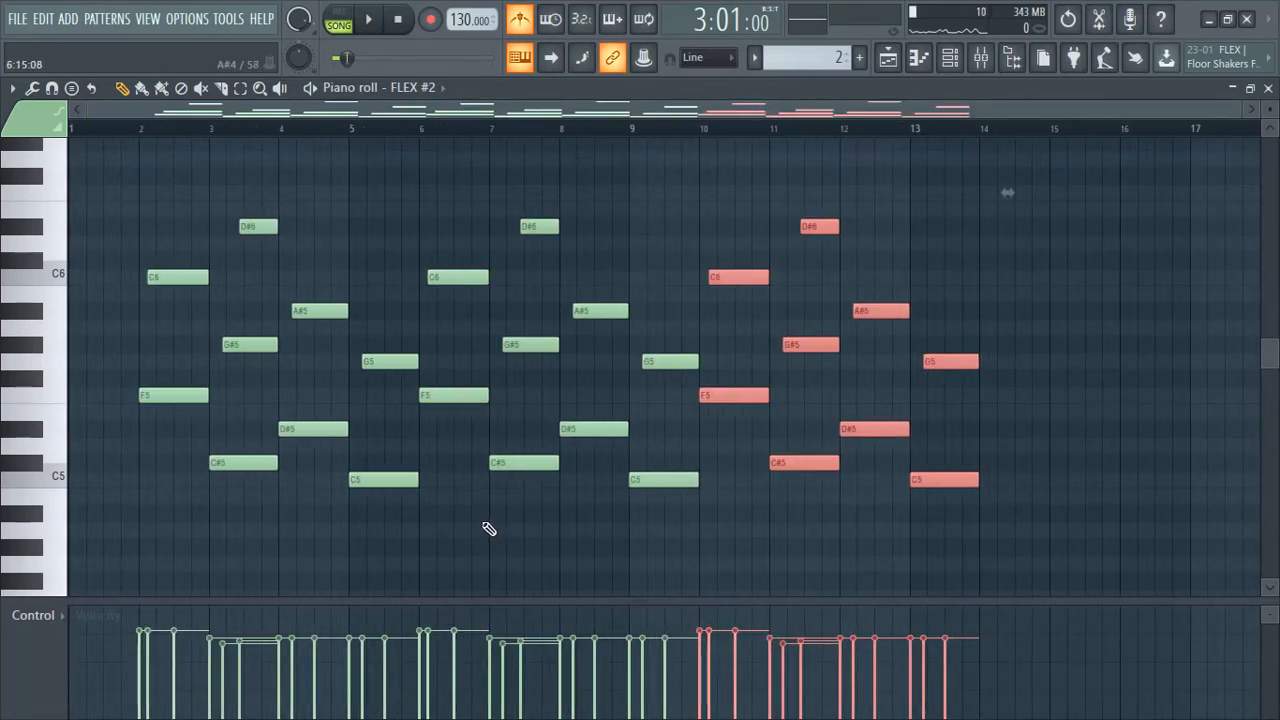
key(ctrl+b)
scroll(612, 437, down, 1)
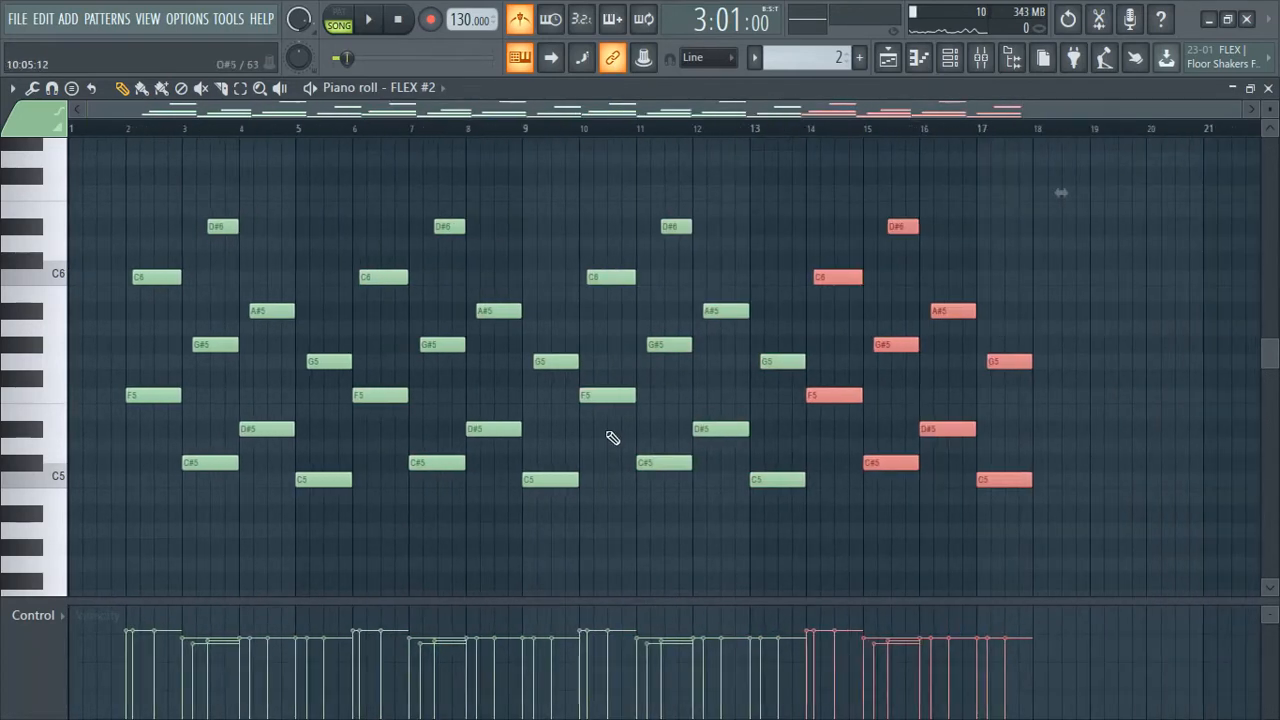
click(1267, 88)
click(984, 59)
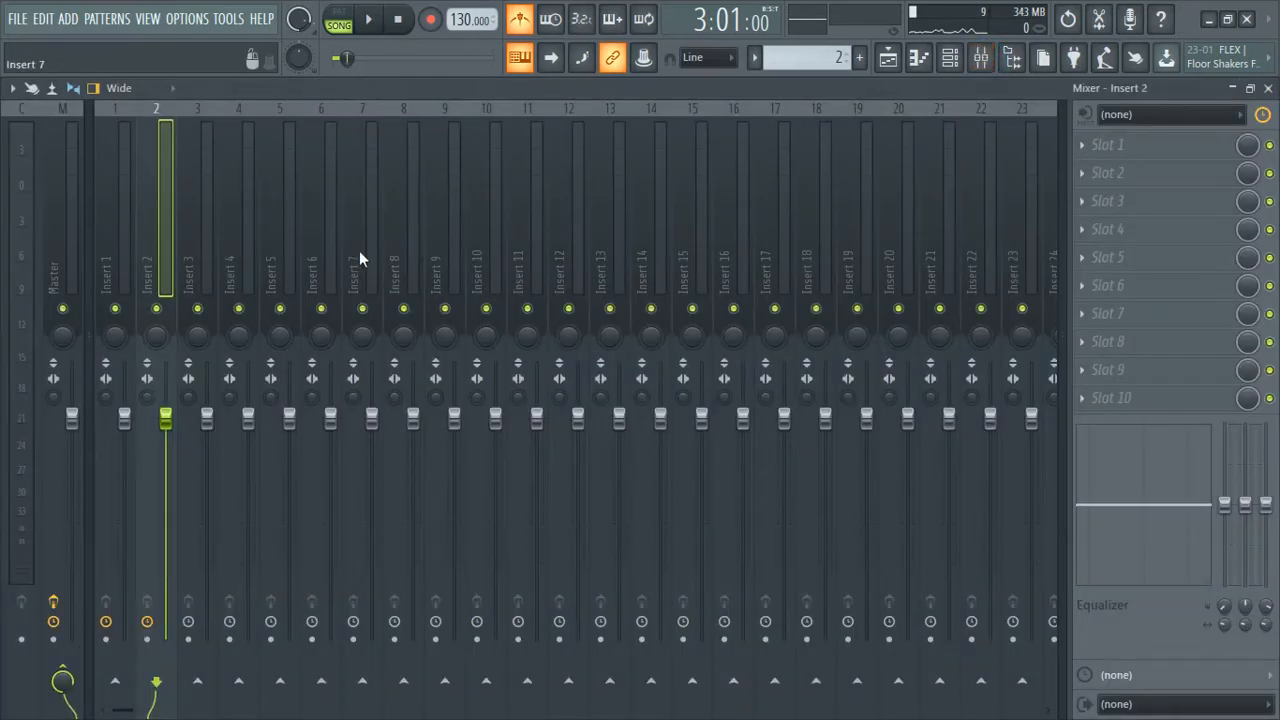
click(158, 210)
click(1082, 146)
click(1083, 148)
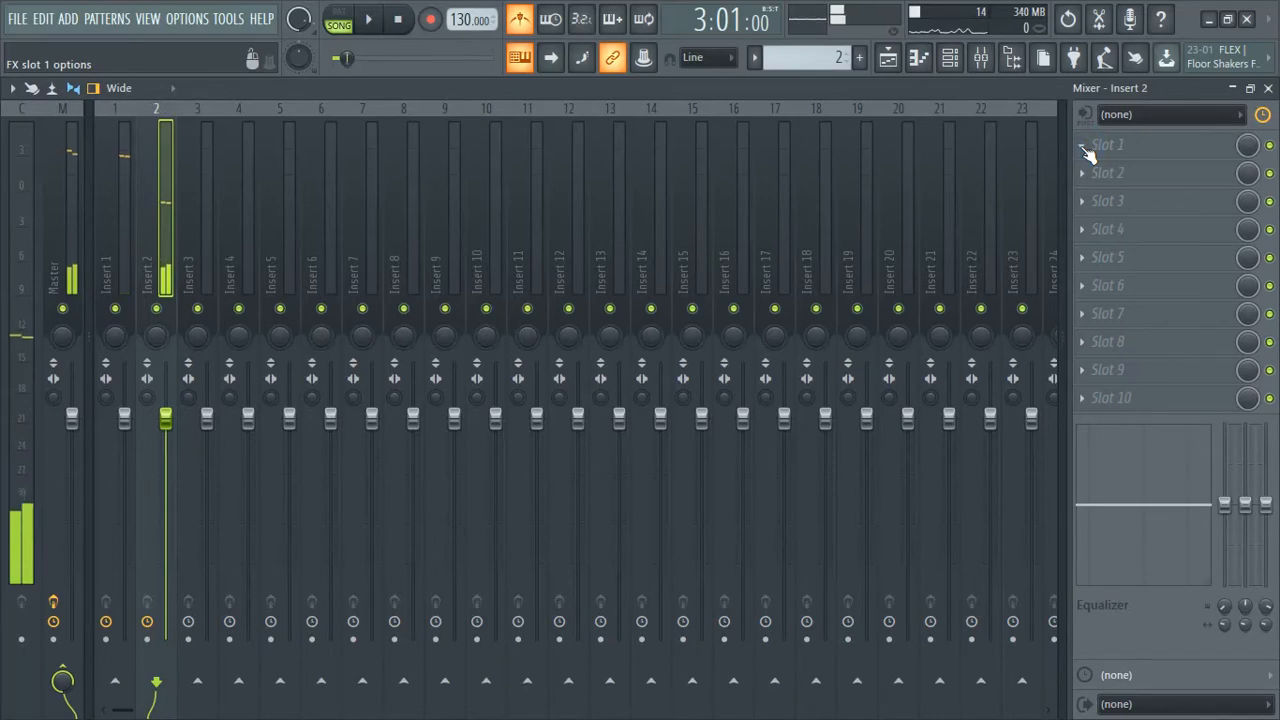
click(1268, 89)
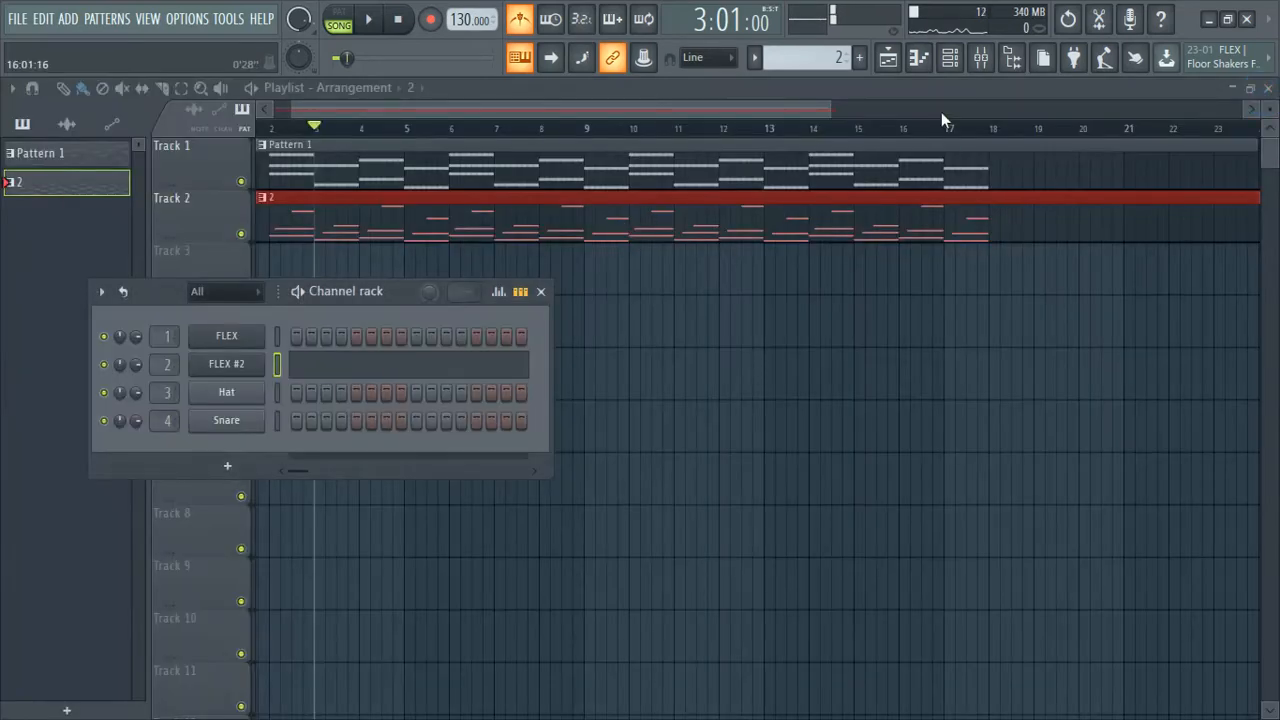
Rename mixer track Insert 2 to "2syn" and give it a teal colour
click(990, 59)
right_click(164, 235)
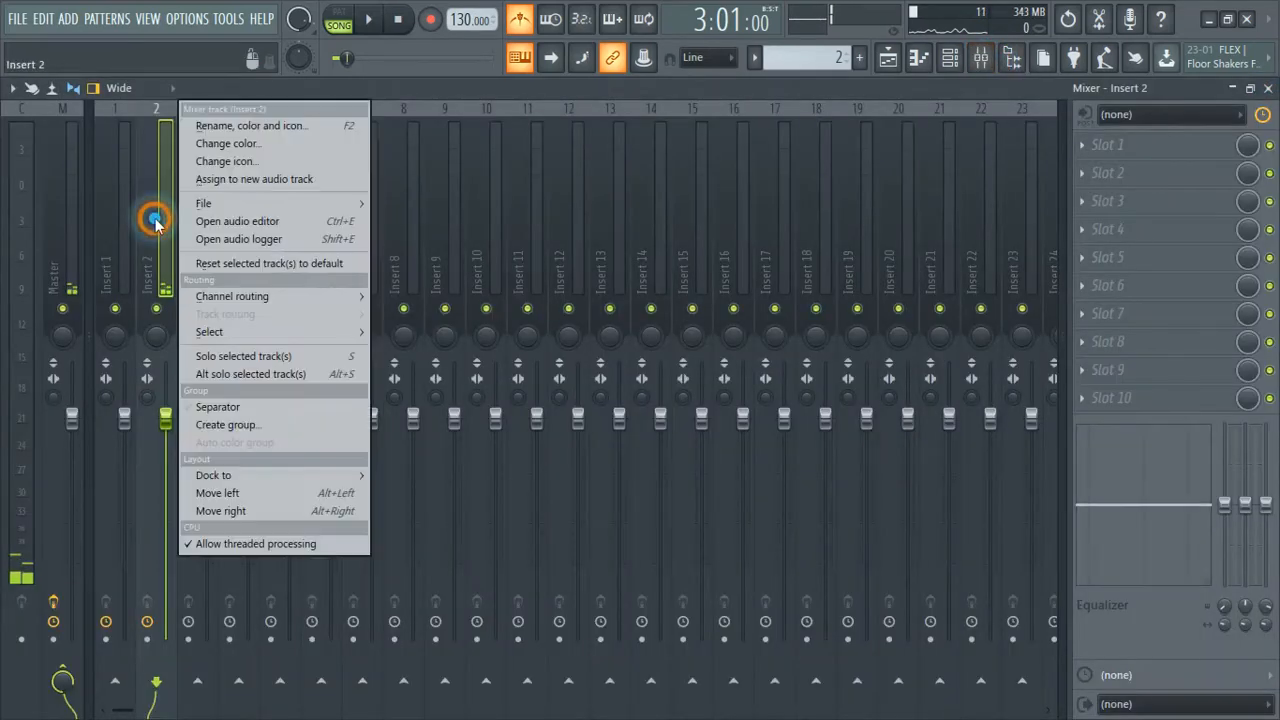
click(234, 128)
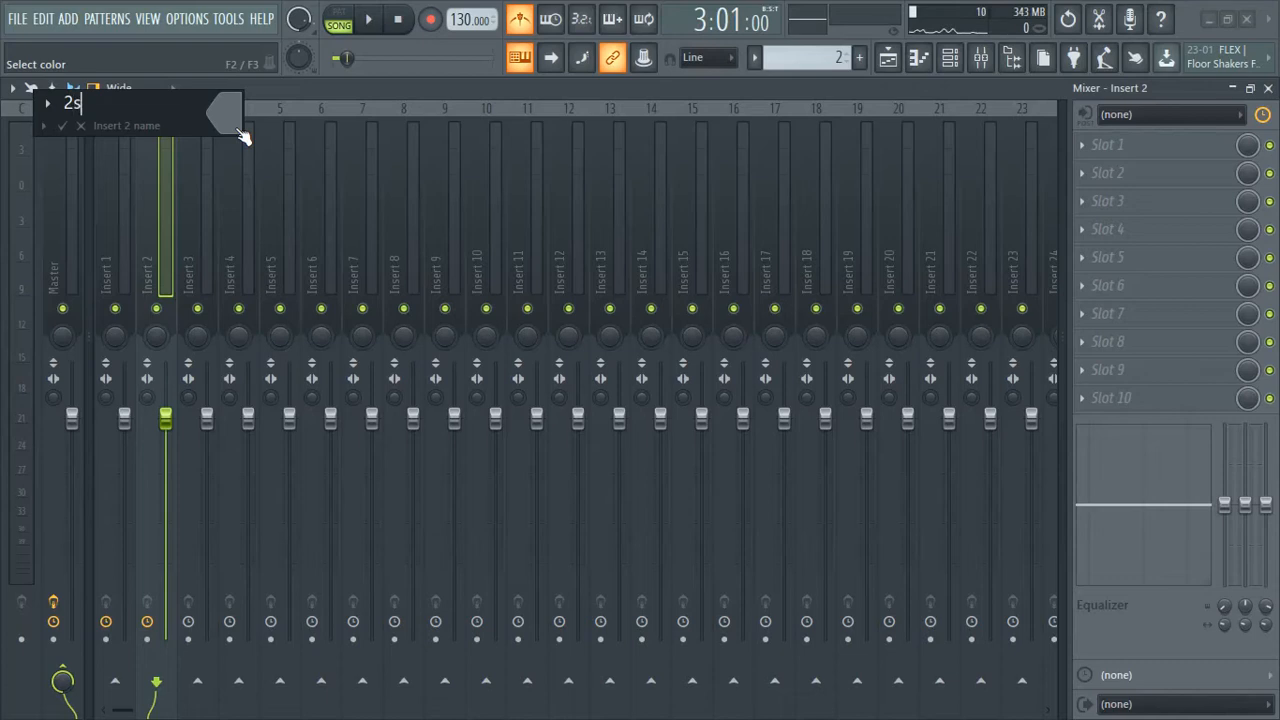
key(Return)
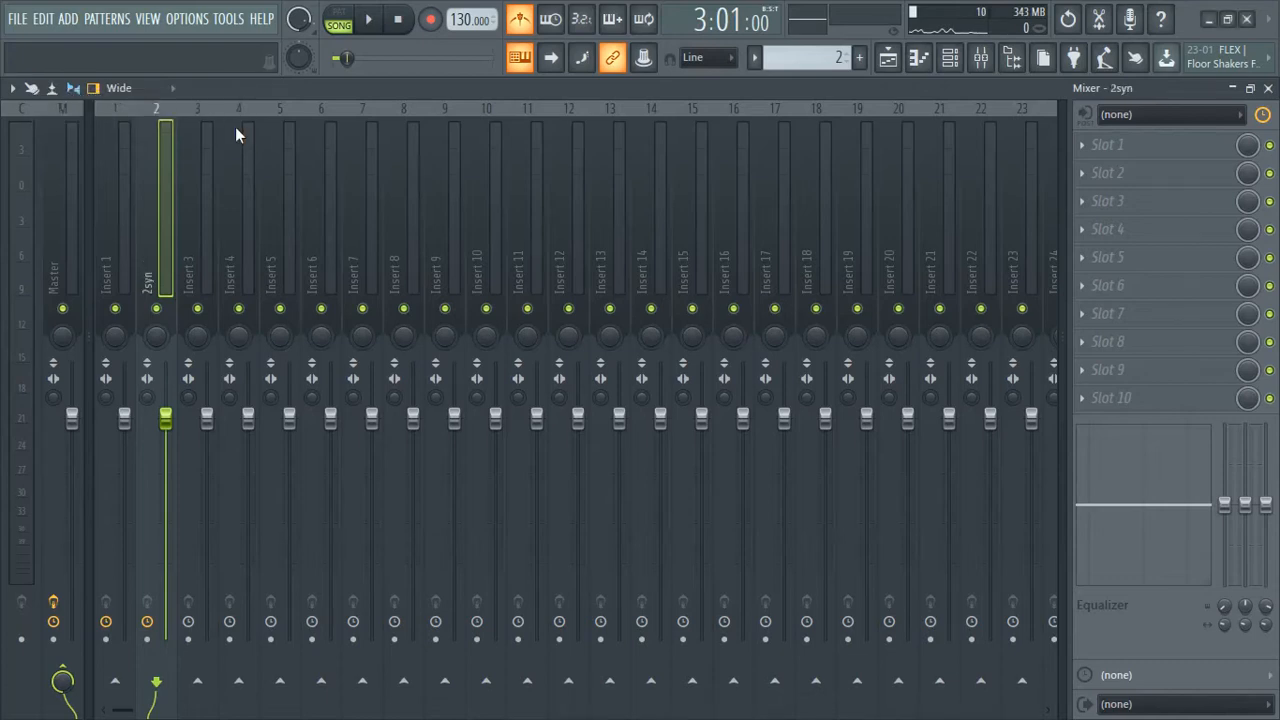
right_click(163, 172)
click(253, 127)
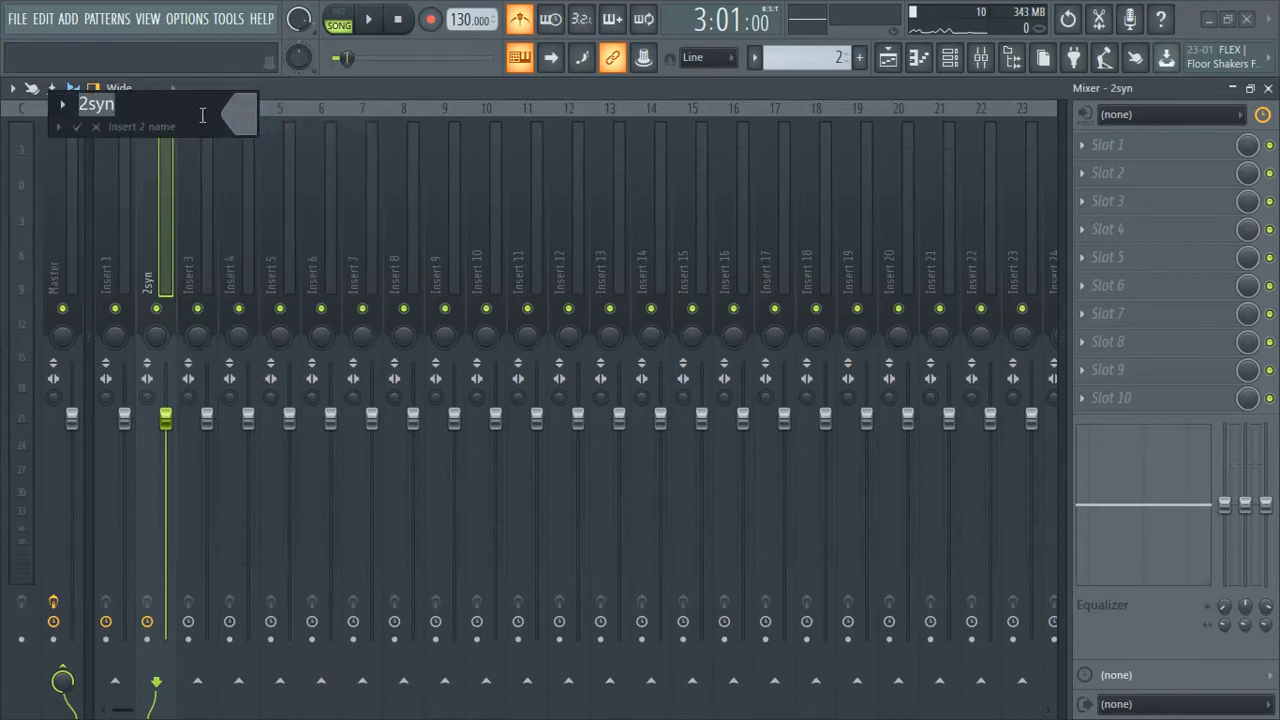
click(237, 109)
click(346, 100)
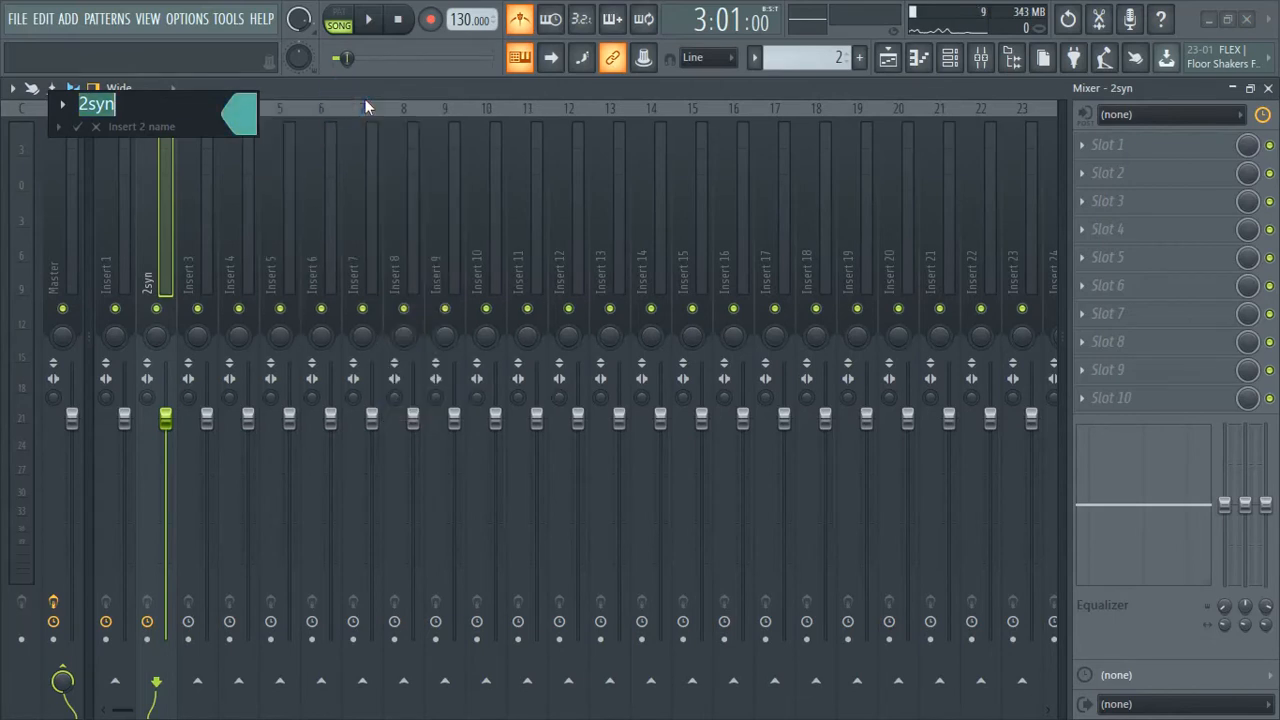
key(Return)
Rename mixer track Insert 1 to "main melody" and colour it pink-purple
right_click(114, 194)
click(229, 127)
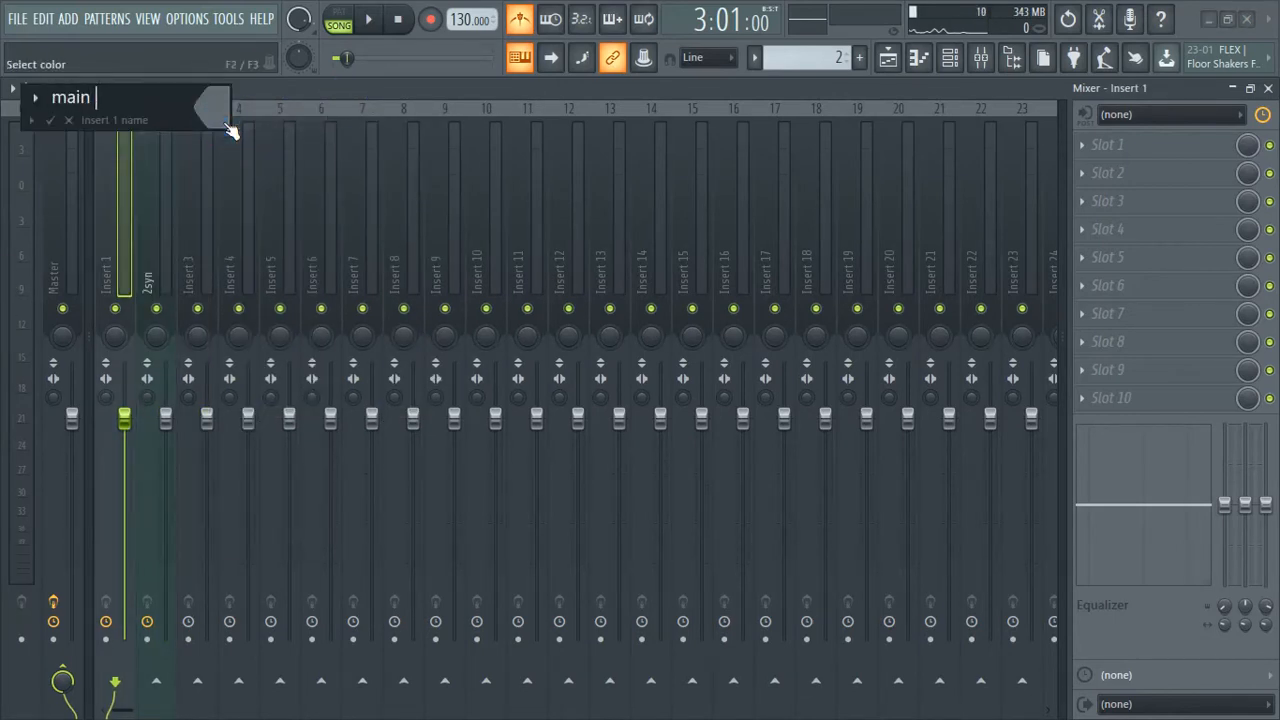
text(main melody)
key(Return)
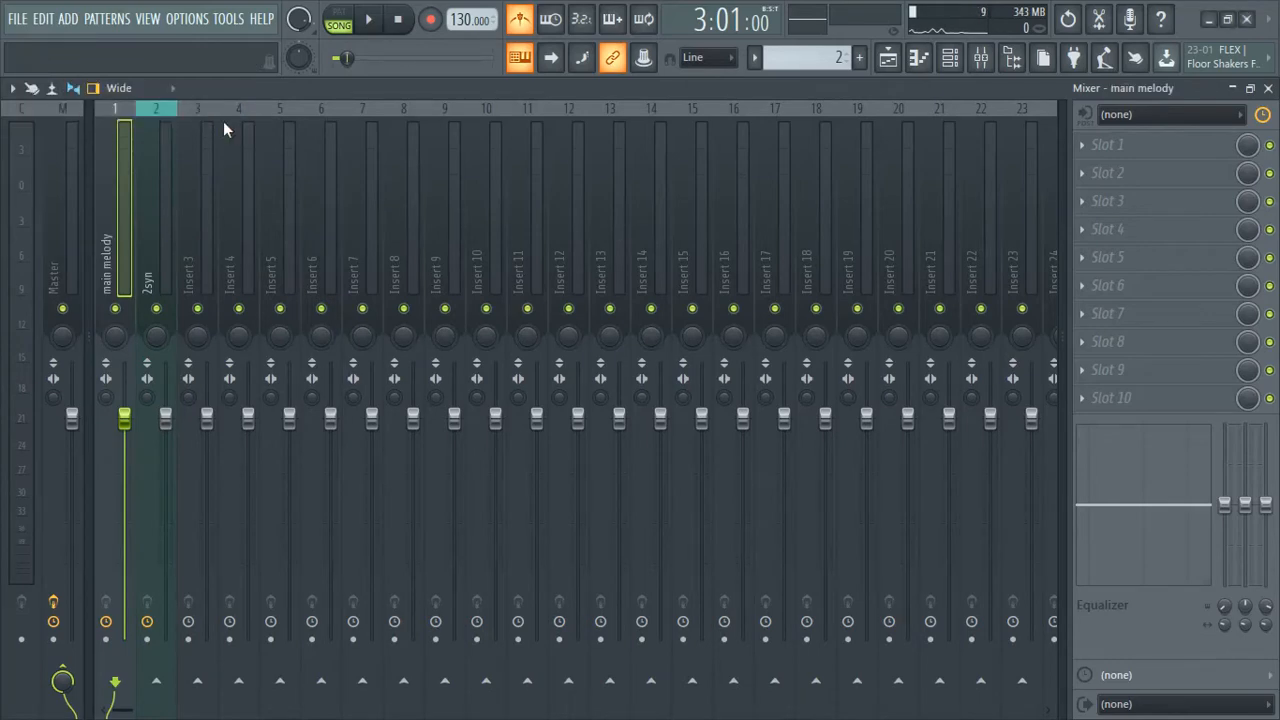
right_click(108, 191)
click(261, 145)
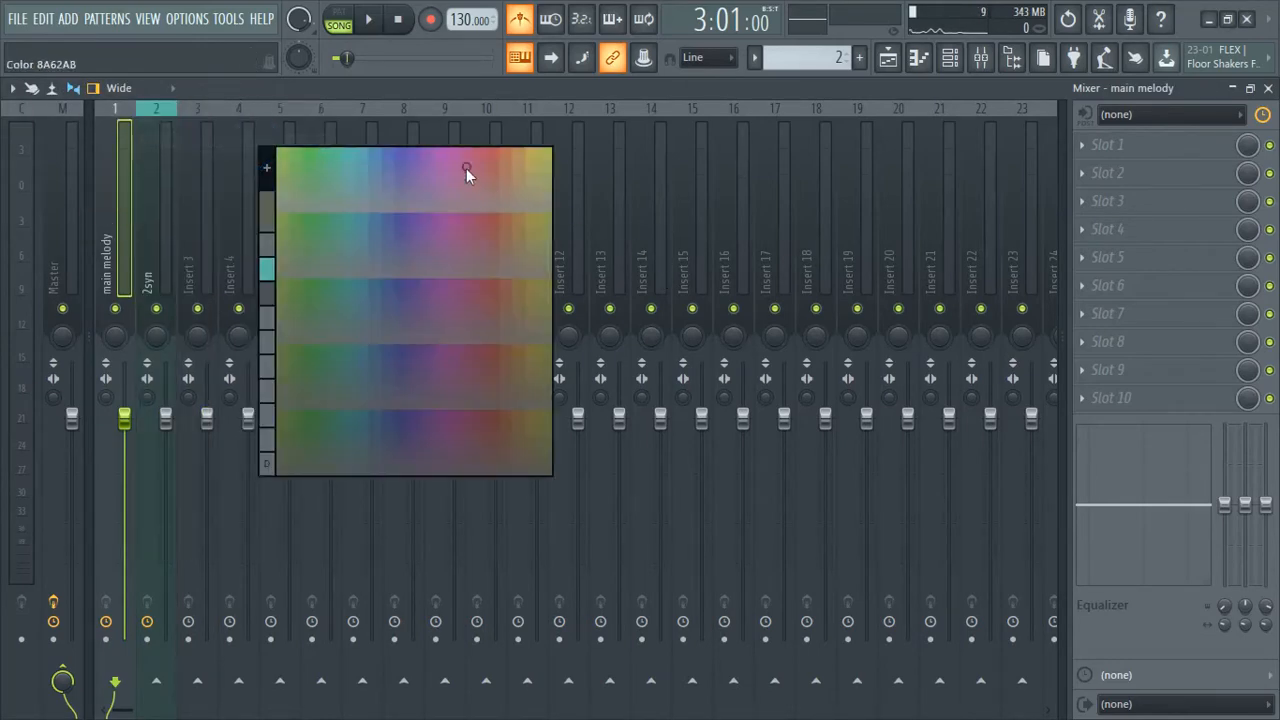
click(440, 157)
key(Return)
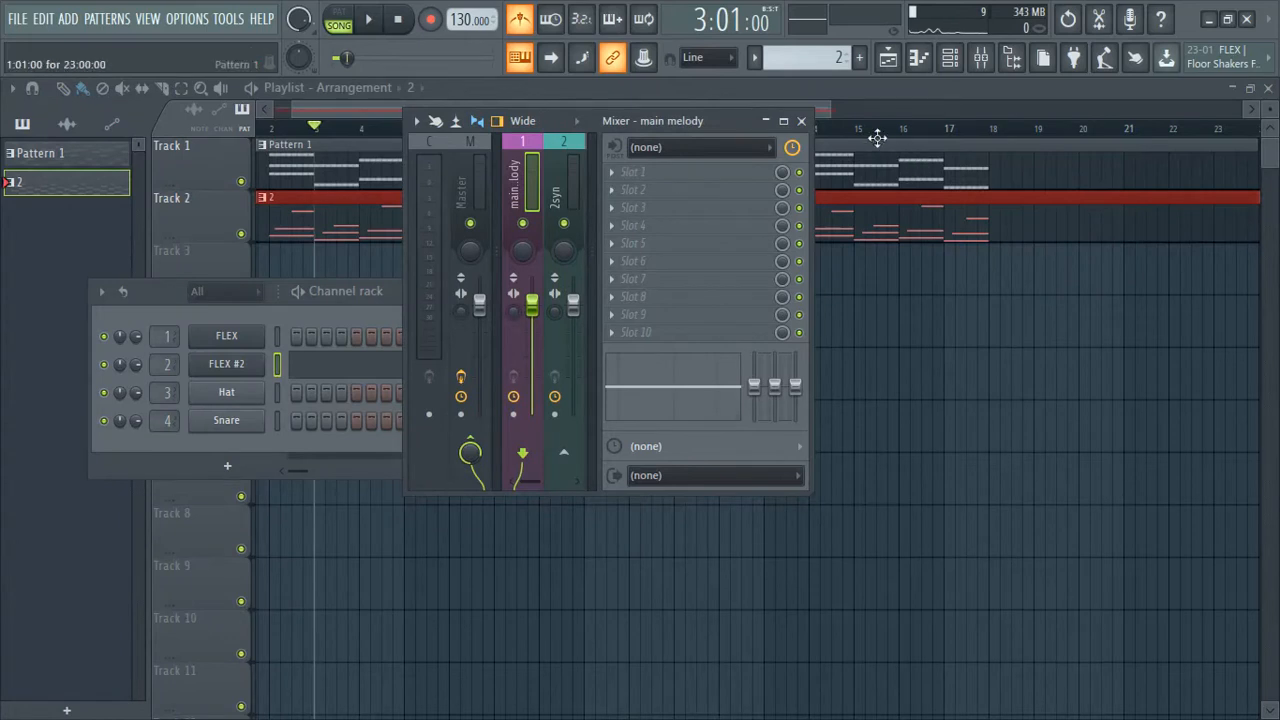
click(800, 121)
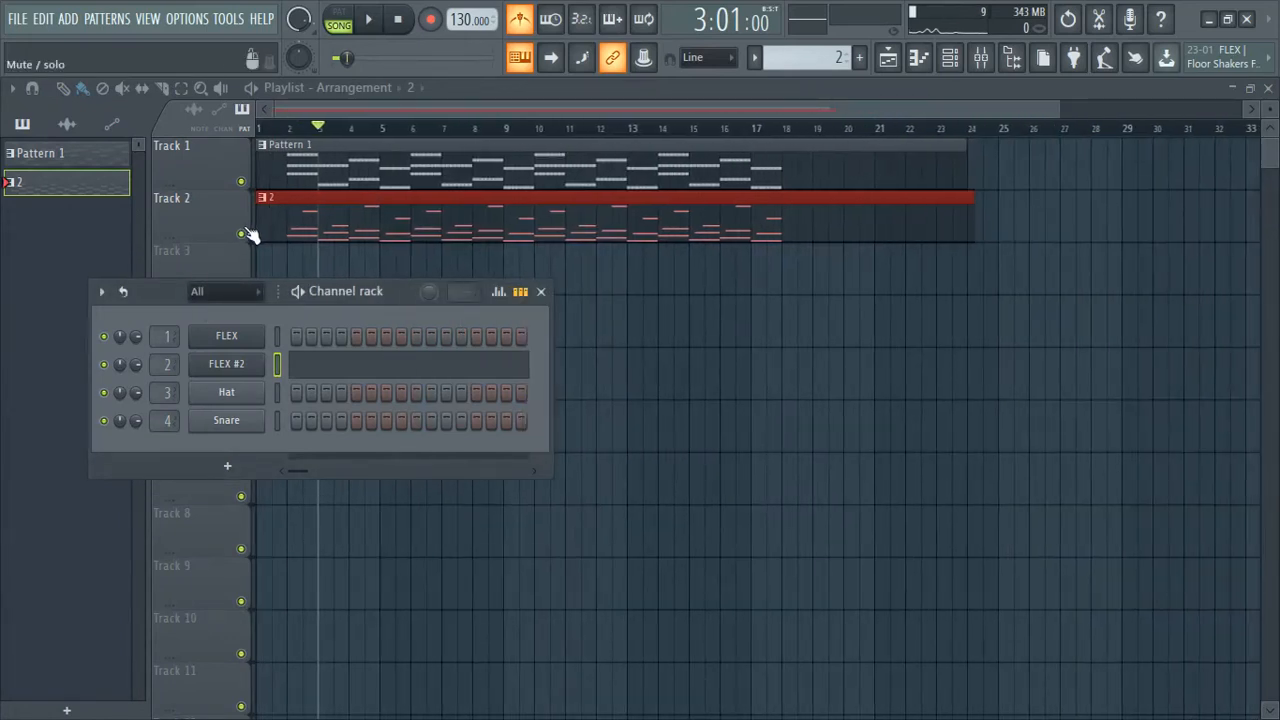
Play from bar 2 with playlist Track 2 muted, and unmute it during playback to compare the mix with and without the second melody
click(244, 233)
click(281, 127)
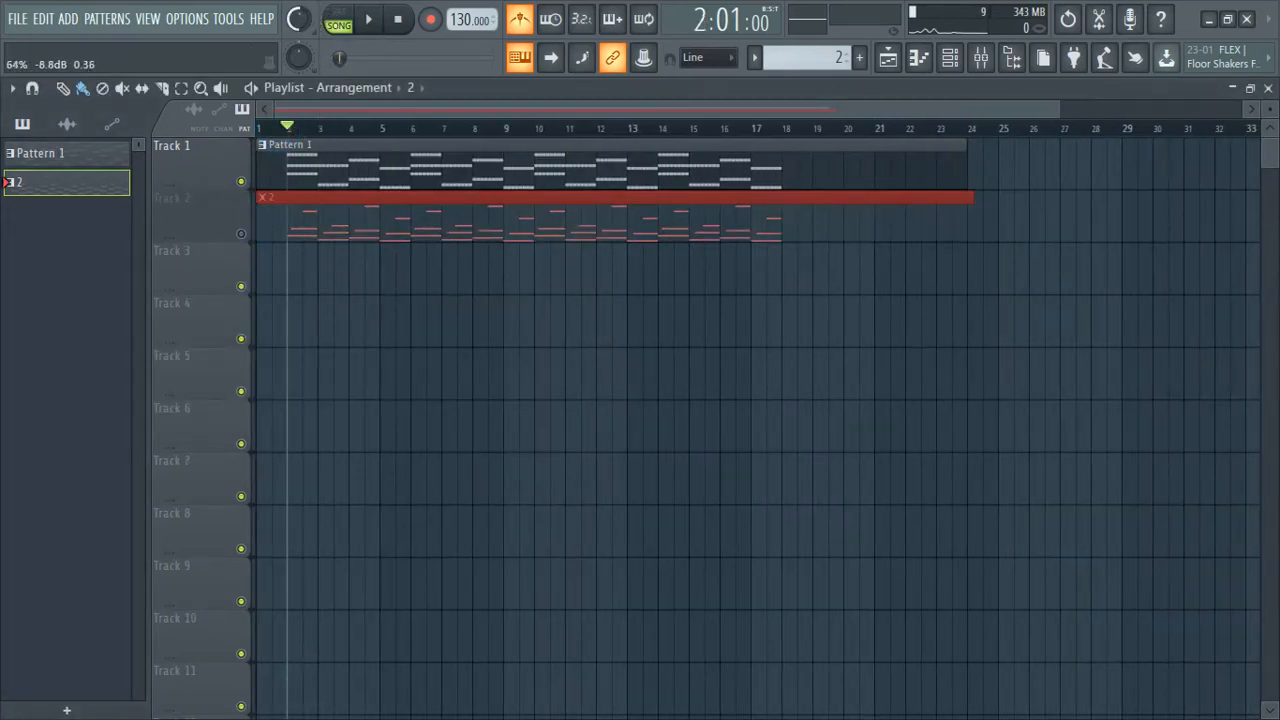
key(space)
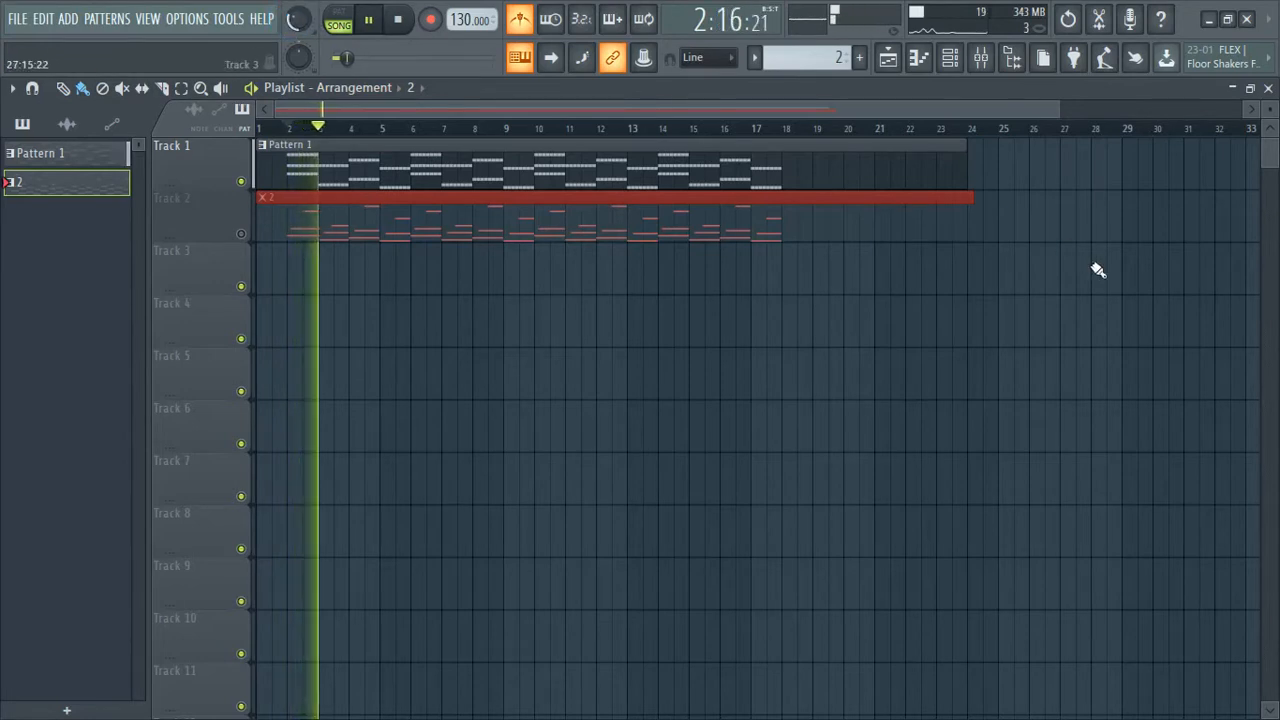
click(241, 234)
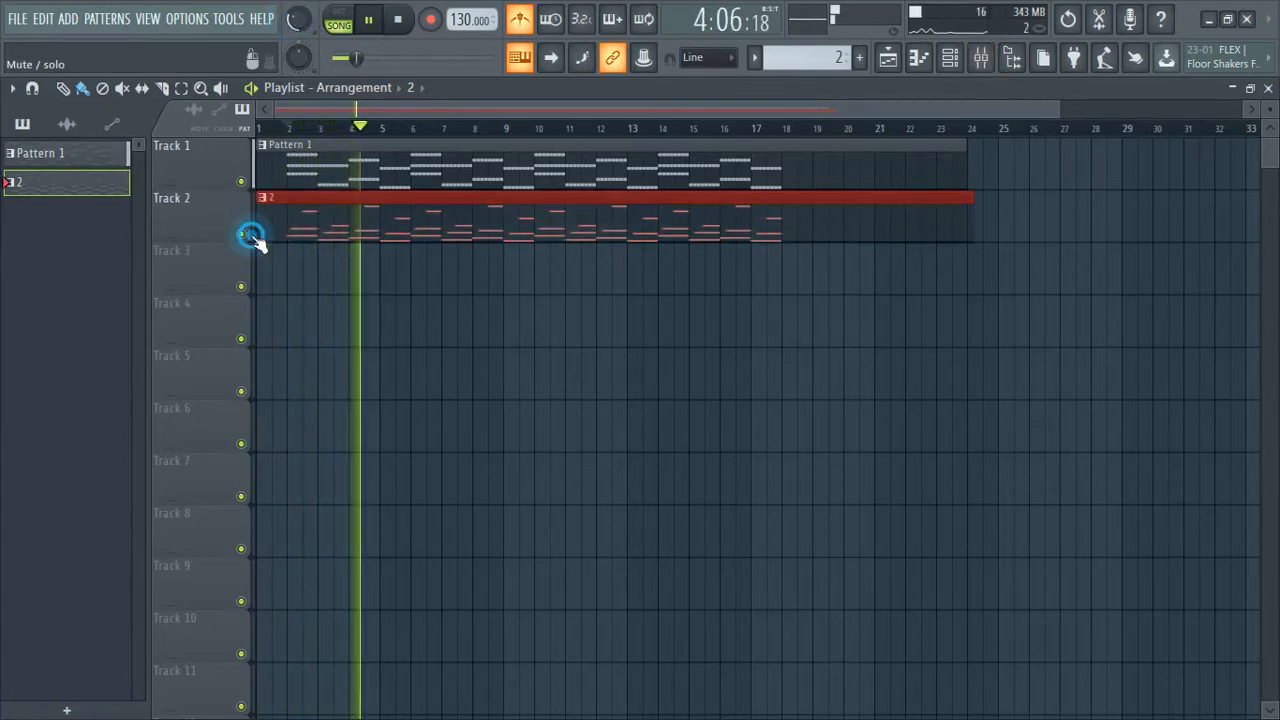
Lower the 2syn mixer fader below the main melody's level while the arrangement plays, and stop playback
click(983, 60)
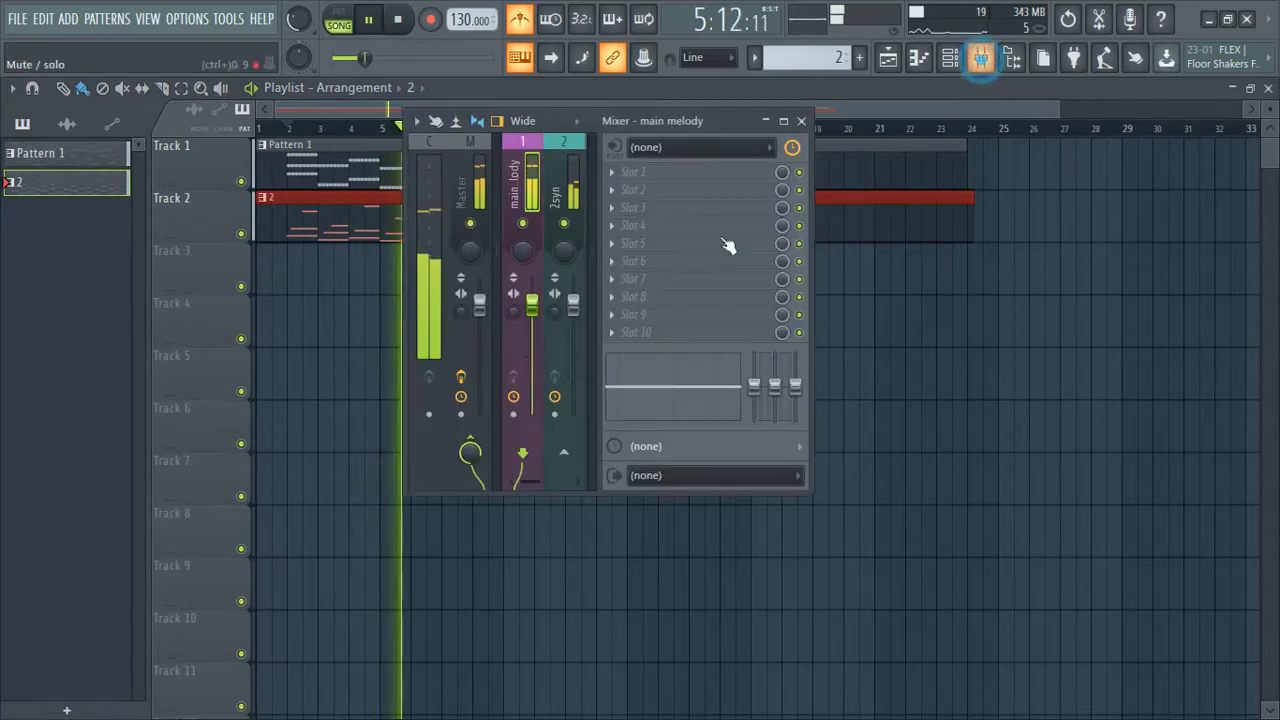
click(786, 124)
drag(165, 418, 160, 467)
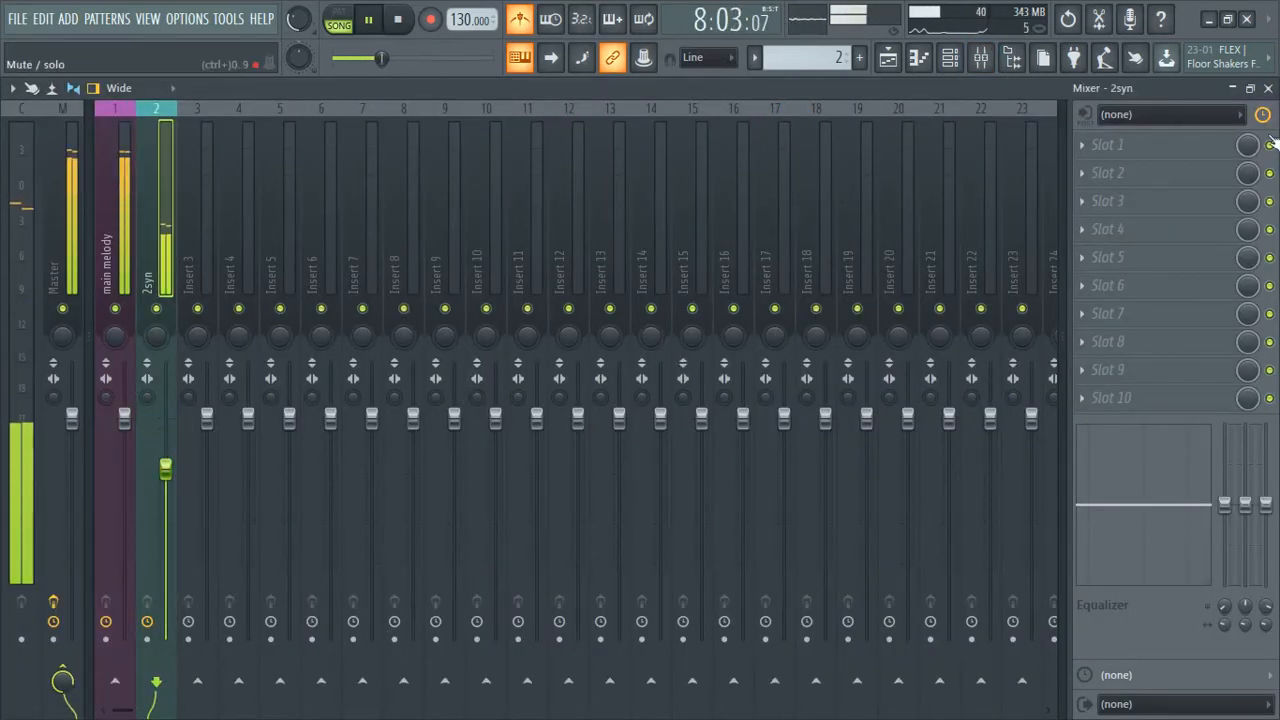
click(1233, 89)
scroll(760, 423, down, 1)
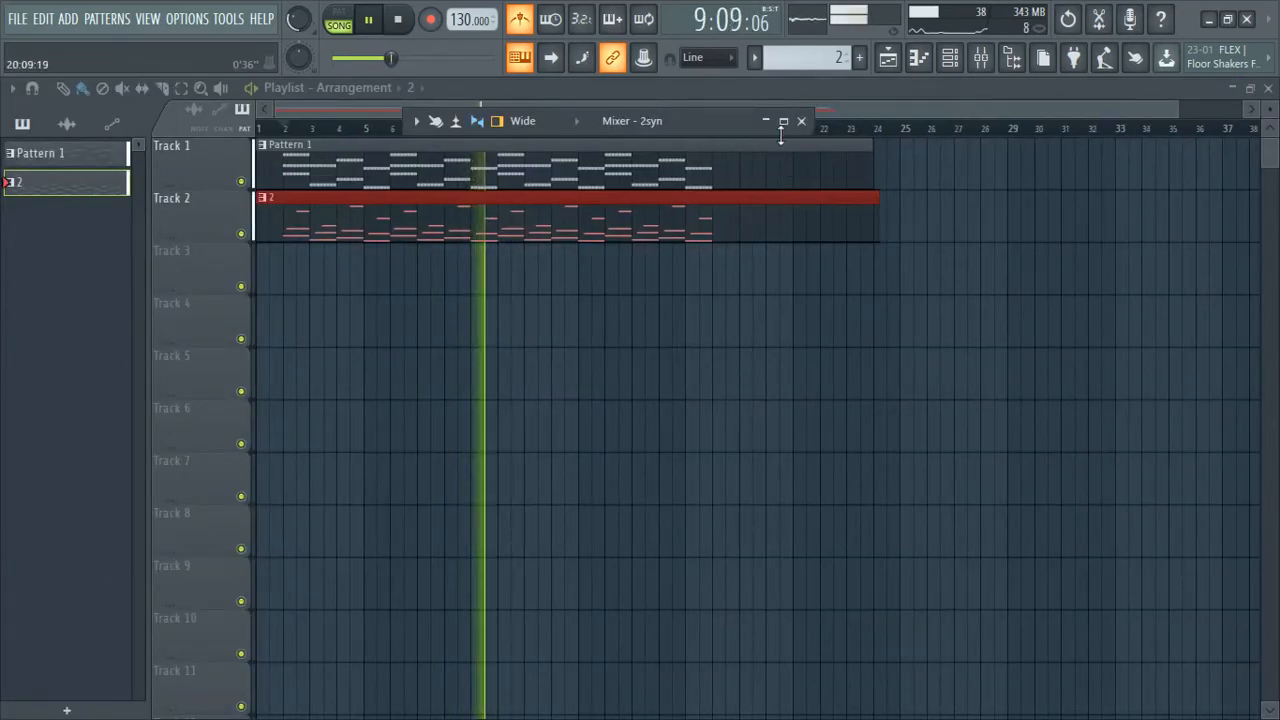
key(space)
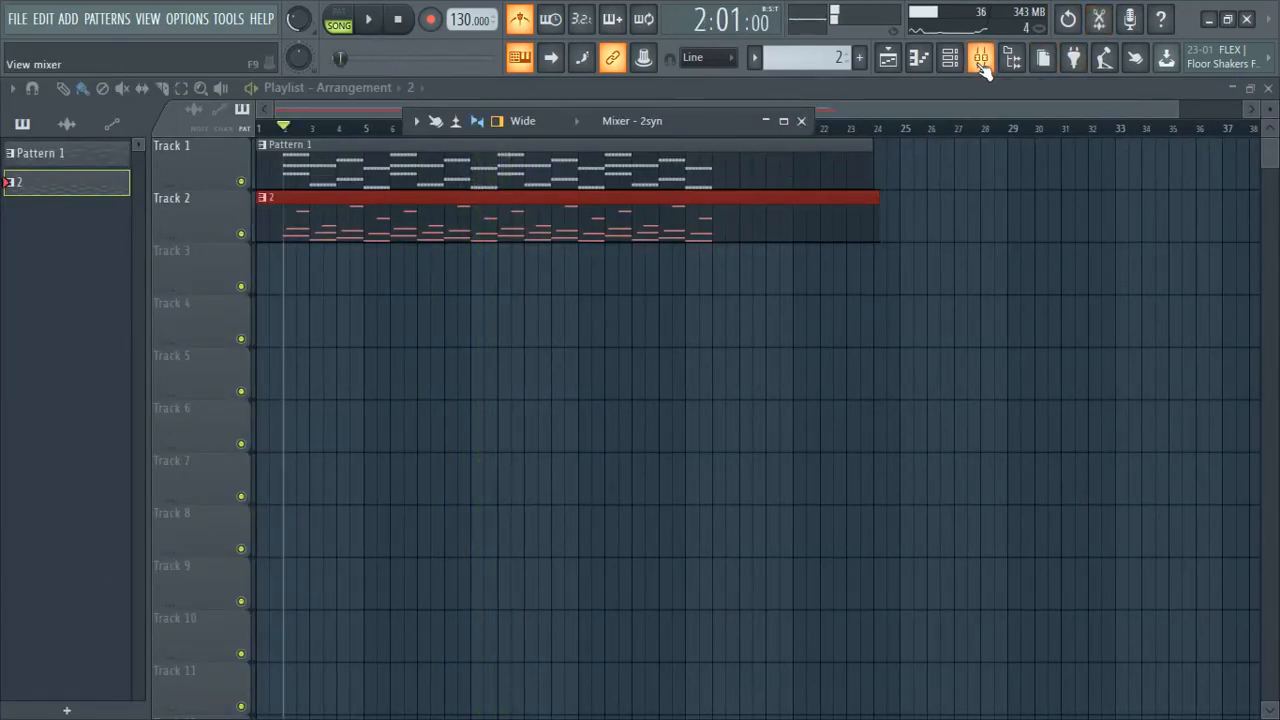
click(982, 64)
Replace the Hat channel with the Addictive Drums x64 plugin and move its window clear of the channel rack
click(949, 58)
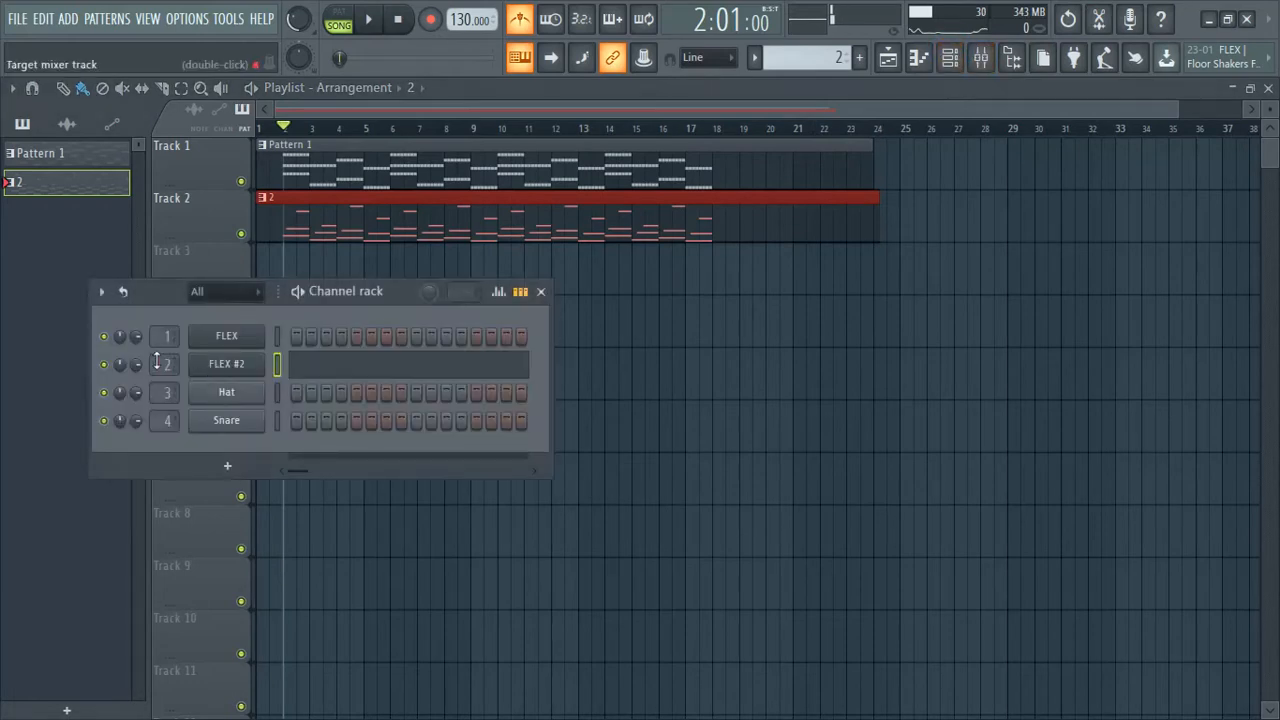
right_click(238, 400)
mouse_move(400, 554)
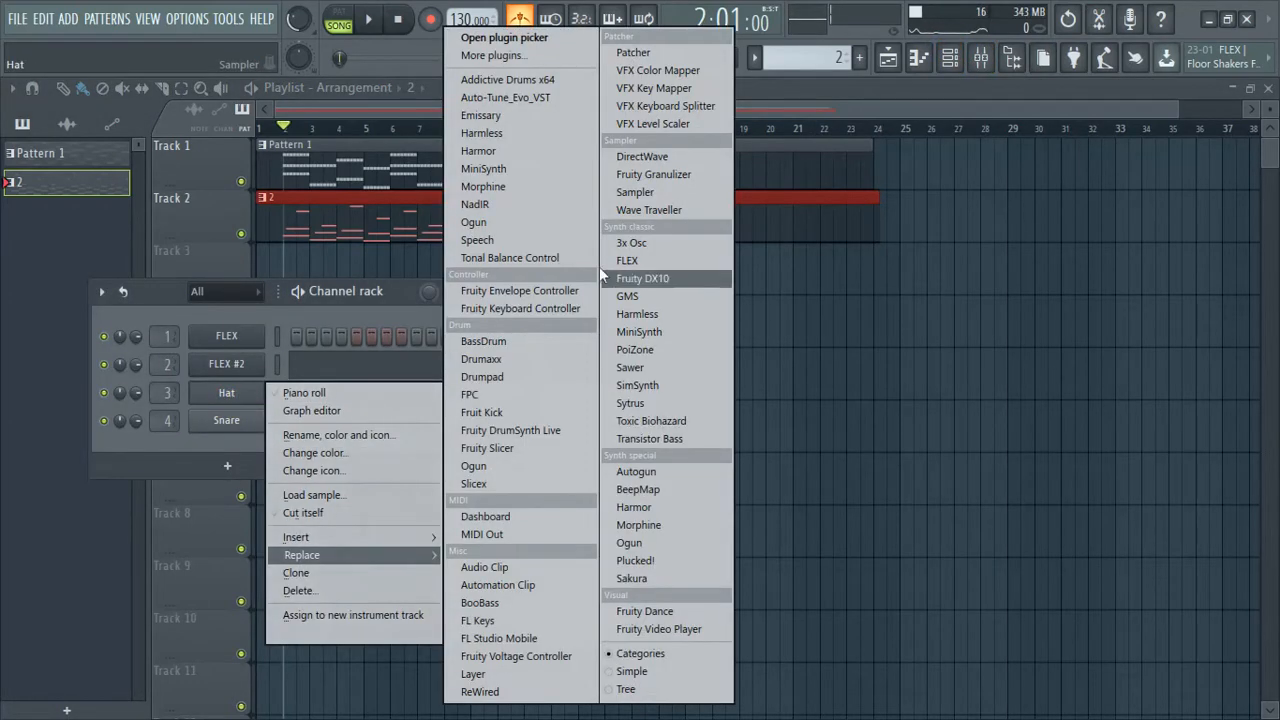
click(547, 79)
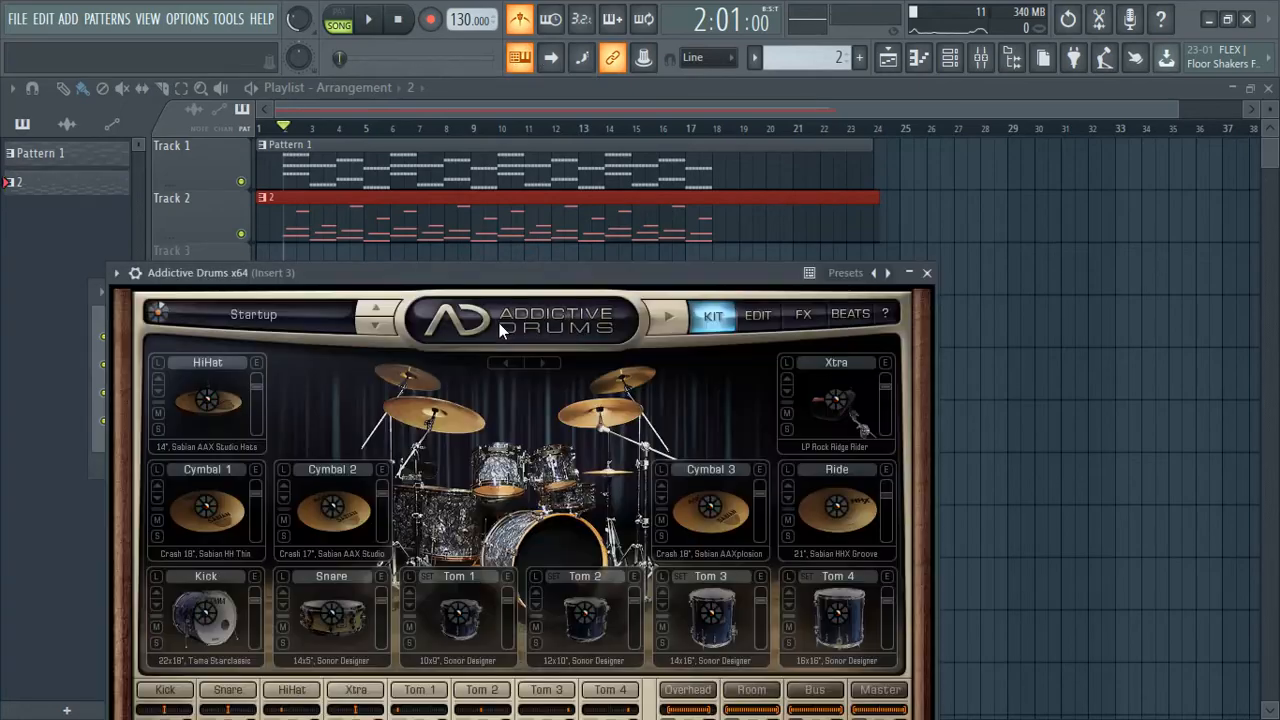
drag(531, 279, 690, 110)
click(525, 465)
drag(741, 112, 779, 142)
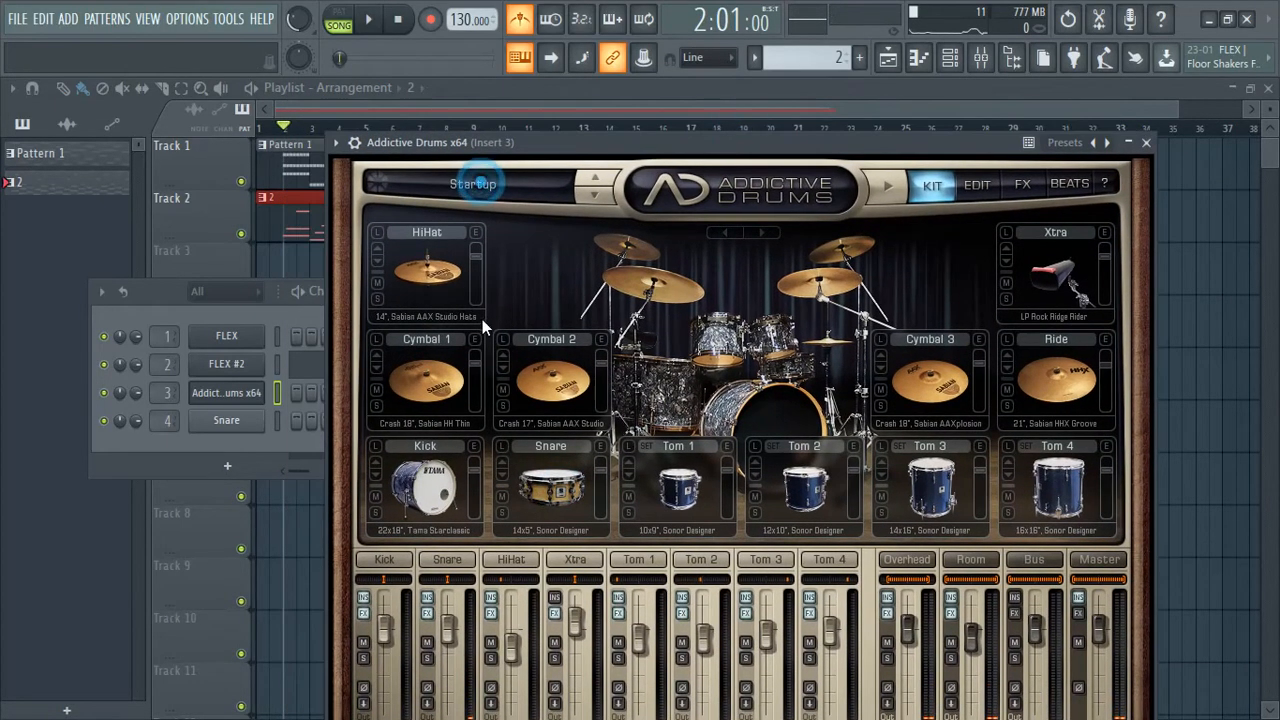
Browse the Addictive Drums kit presets and load TI-Bom from the HipHop group of the MIDI Paks
click(473, 184)
mouse_move(560, 511)
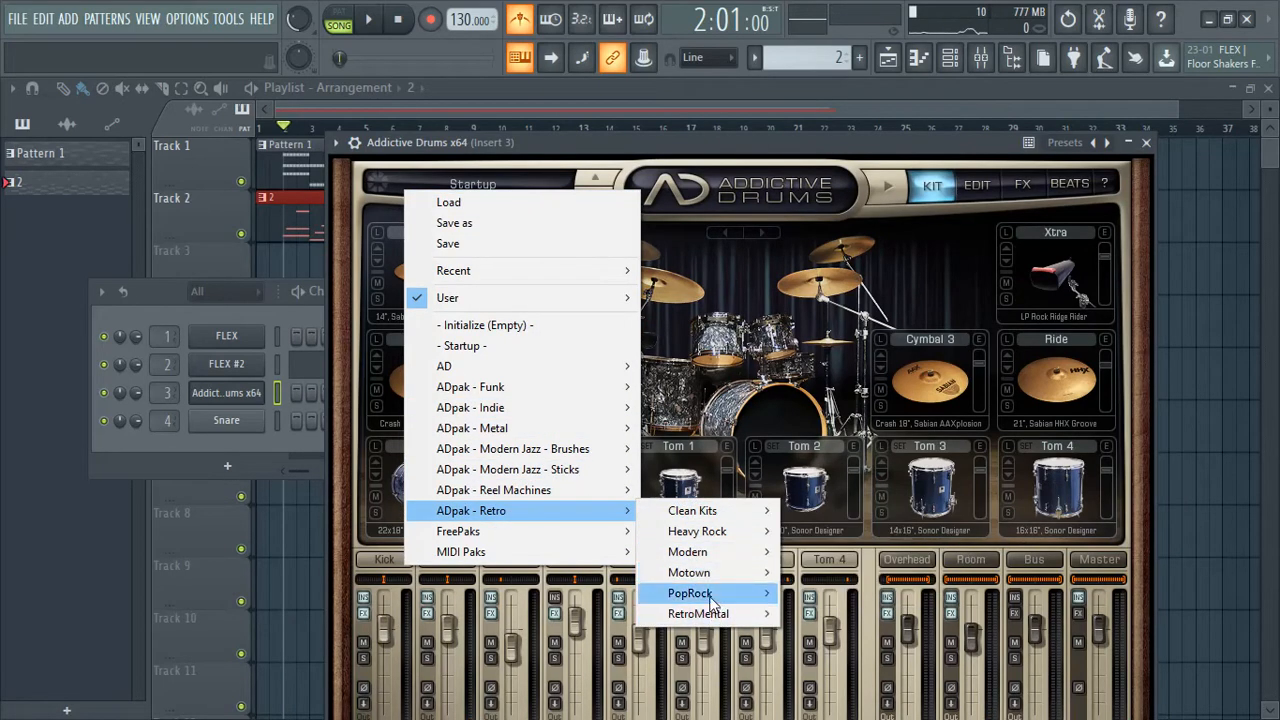
mouse_move(716, 535)
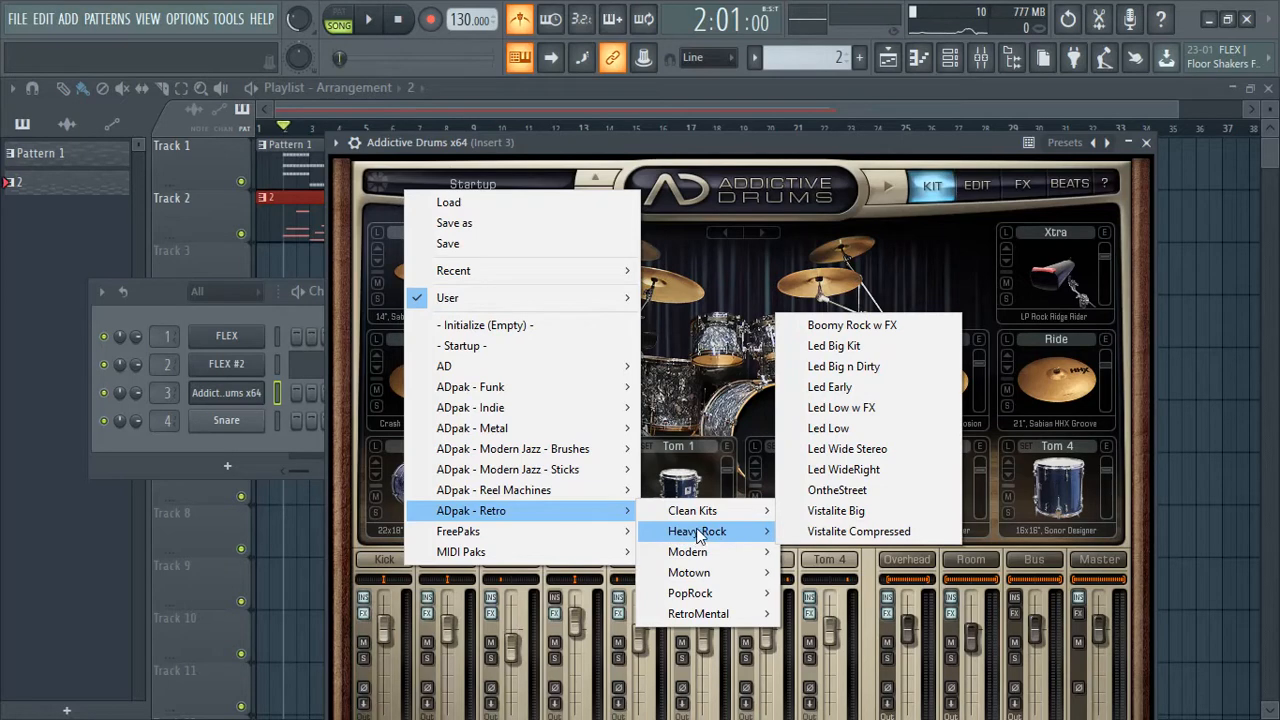
mouse_move(529, 550)
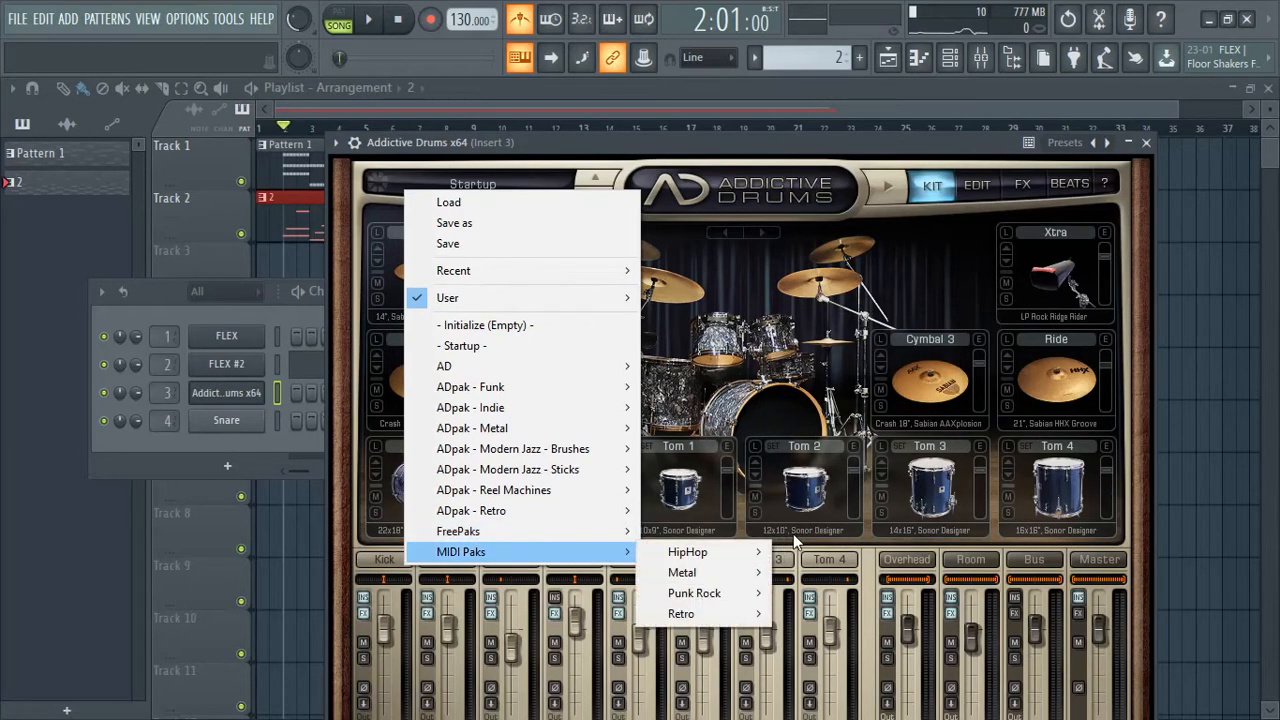
mouse_move(590, 533)
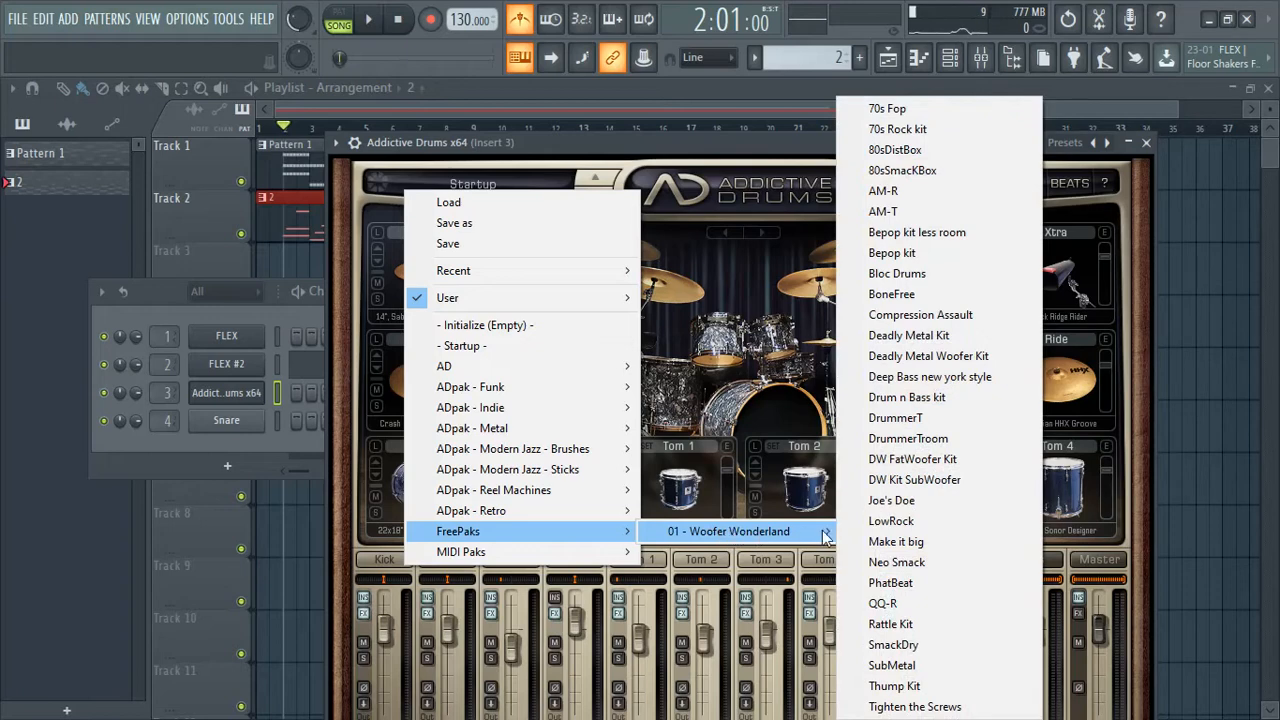
mouse_move(577, 556)
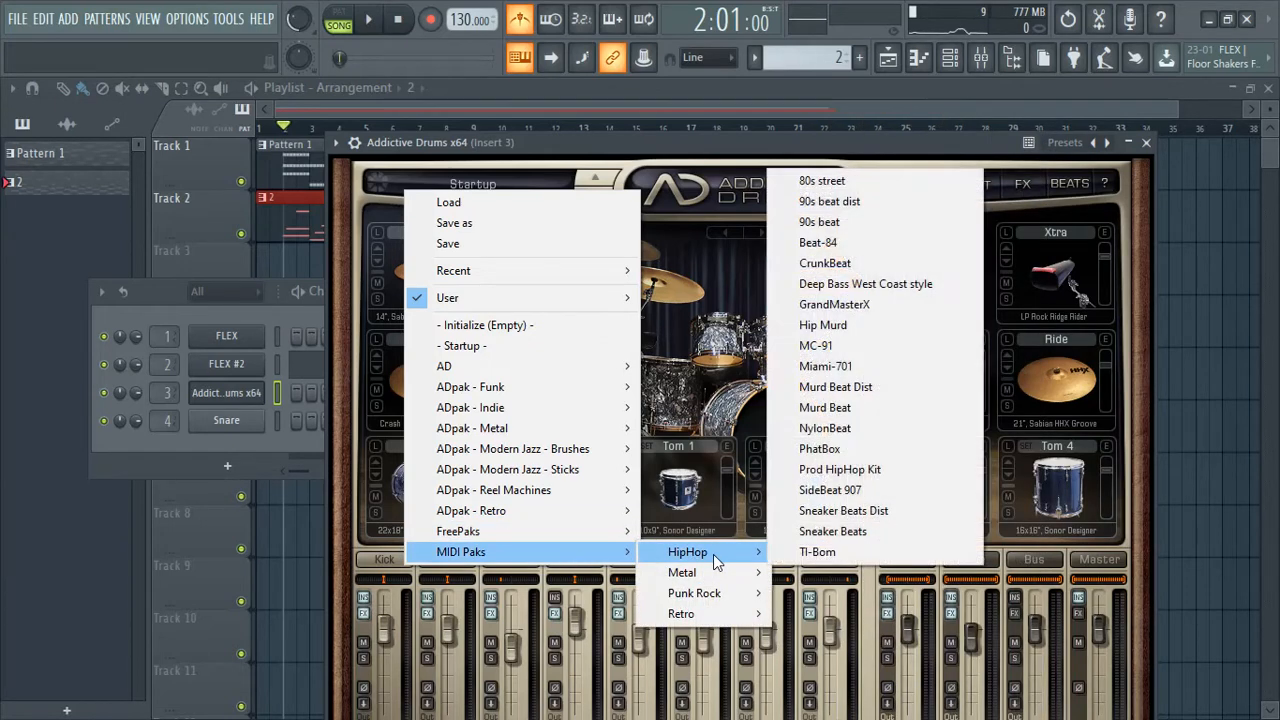
click(817, 552)
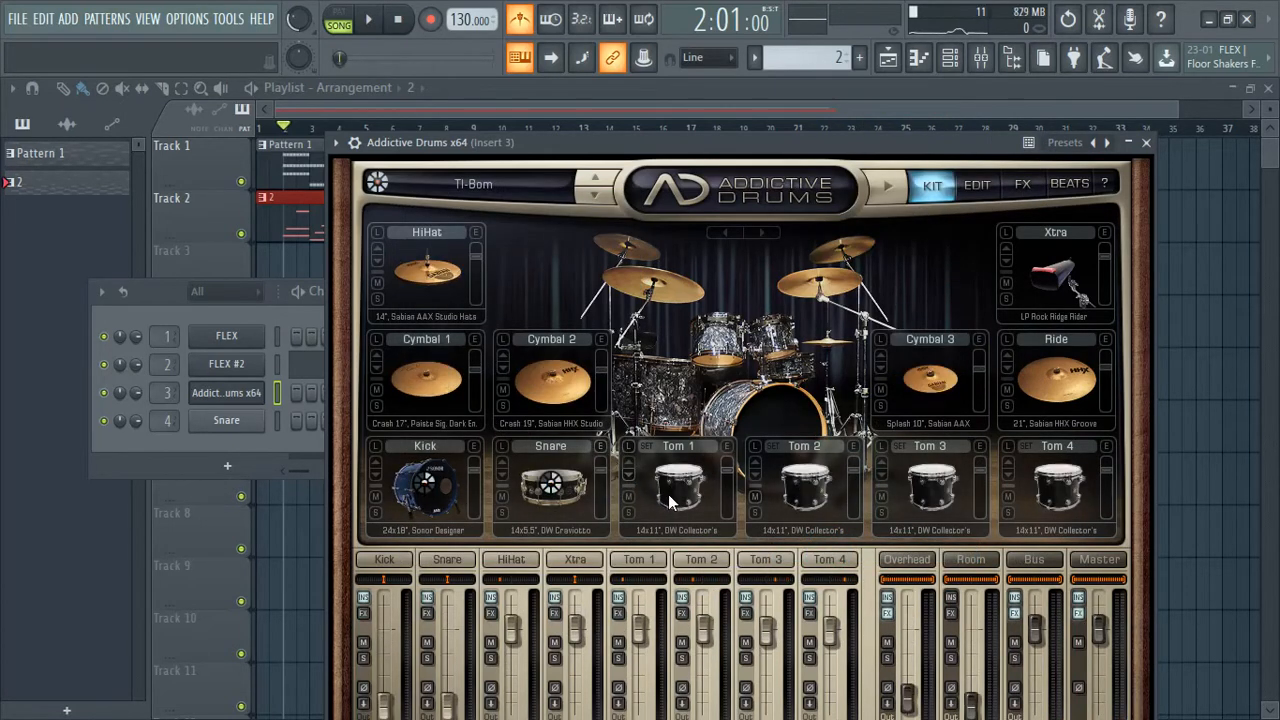
Audition the kick, snare, Tom 1 and Tom 2 of the TI-Bom kit
click(566, 490)
click(688, 480)
click(812, 486)
click(547, 484)
click(425, 477)
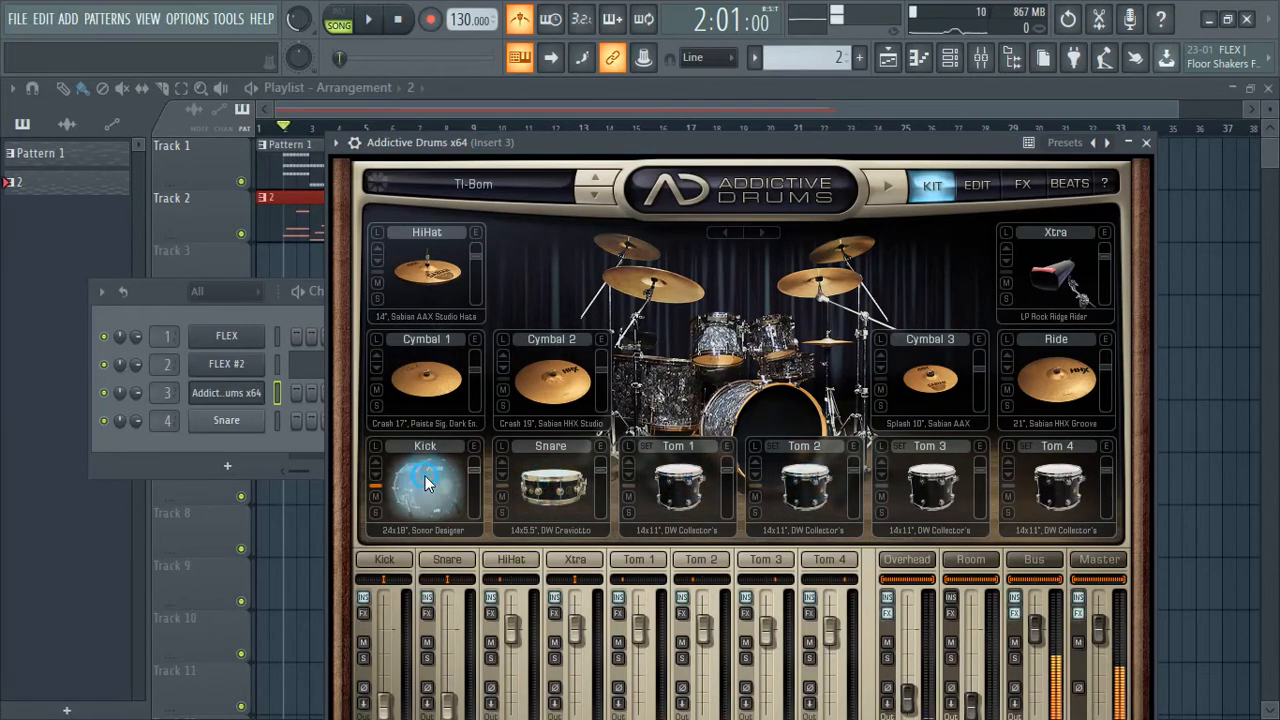
click(560, 486)
click(563, 486)
click(680, 486)
click(800, 488)
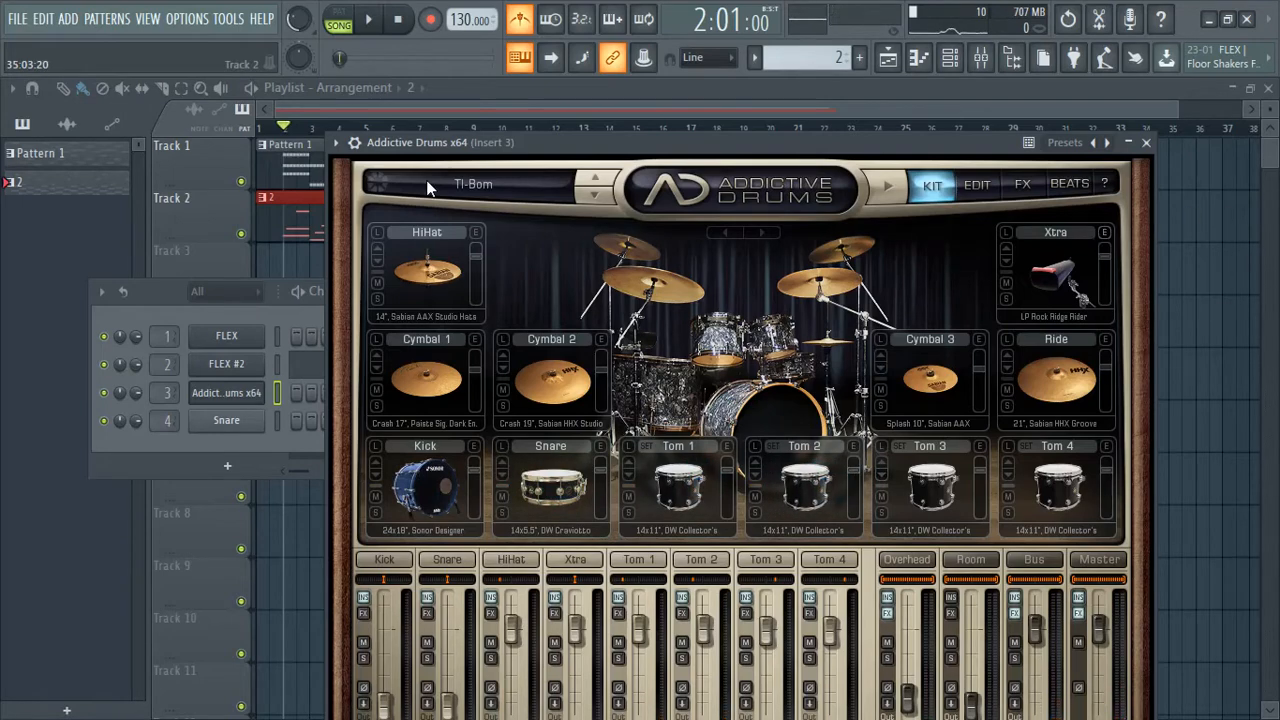
Load the user preset Chemical House.ADPreset into Addictive Drums
click(480, 184)
click(461, 201)
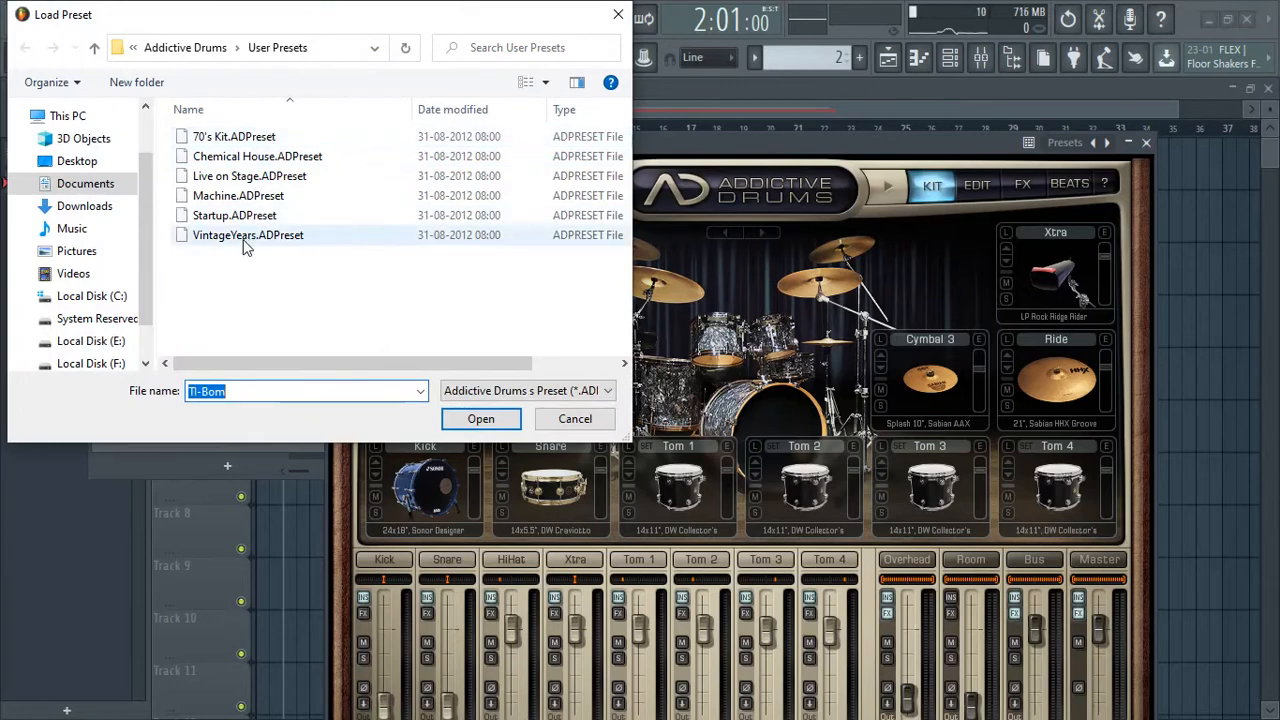
click(248, 157)
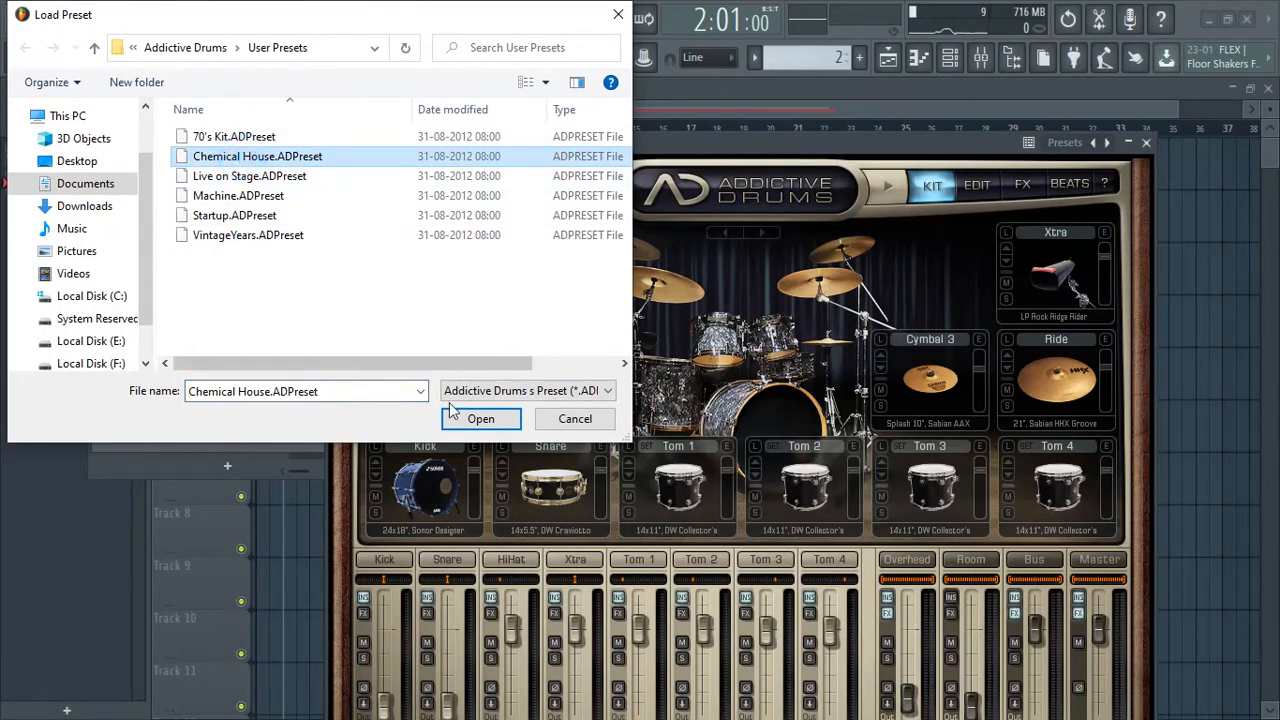
click(481, 420)
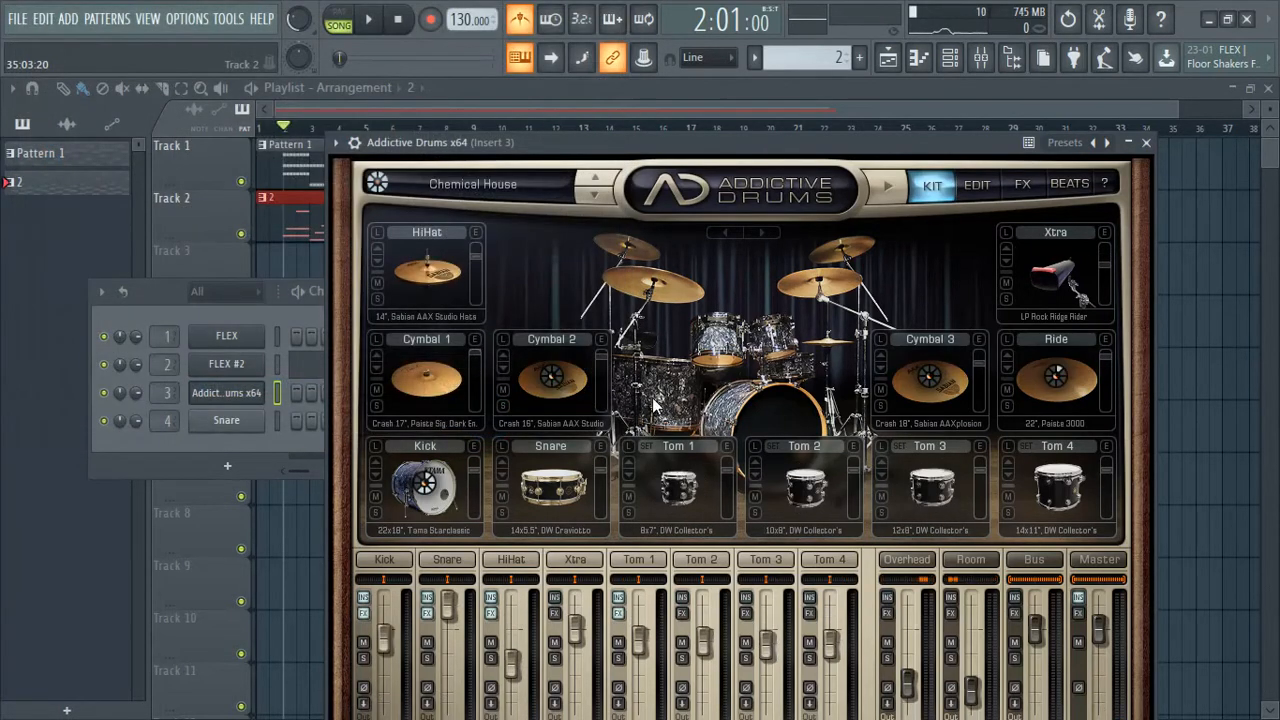
Load the user preset Startup.ADPreset in place of Chemical House
click(480, 182)
click(476, 203)
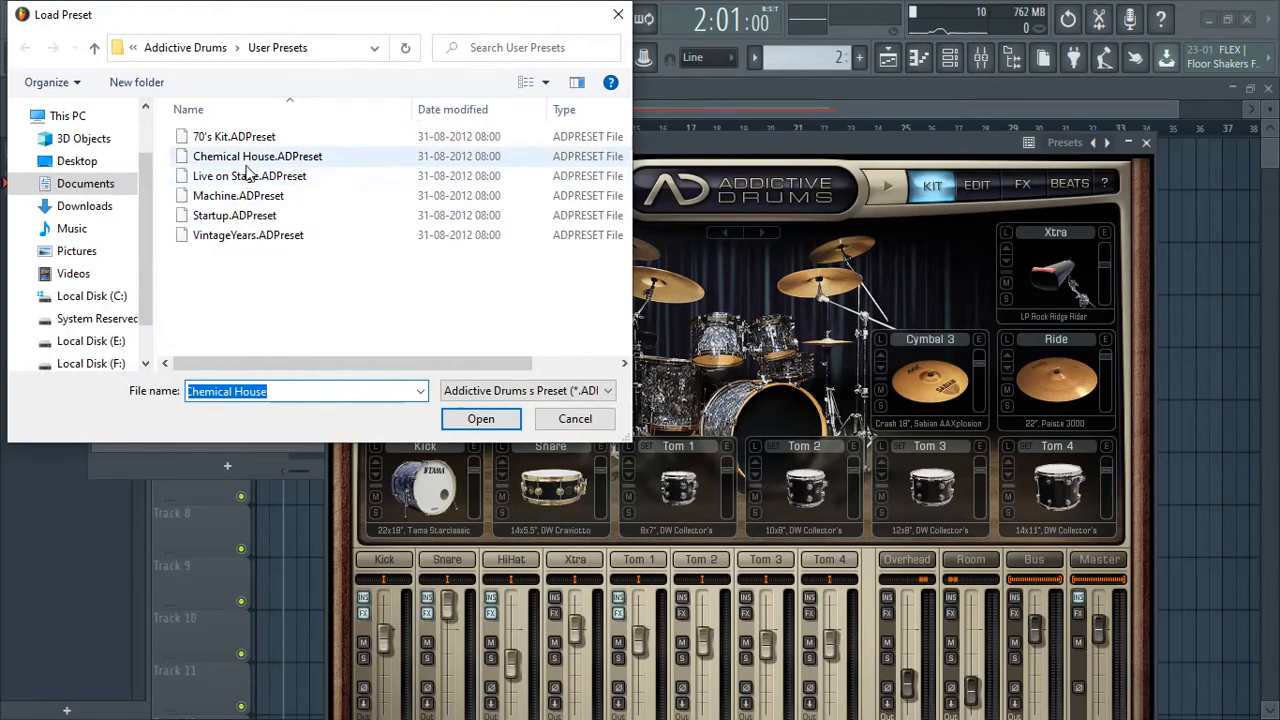
click(252, 216)
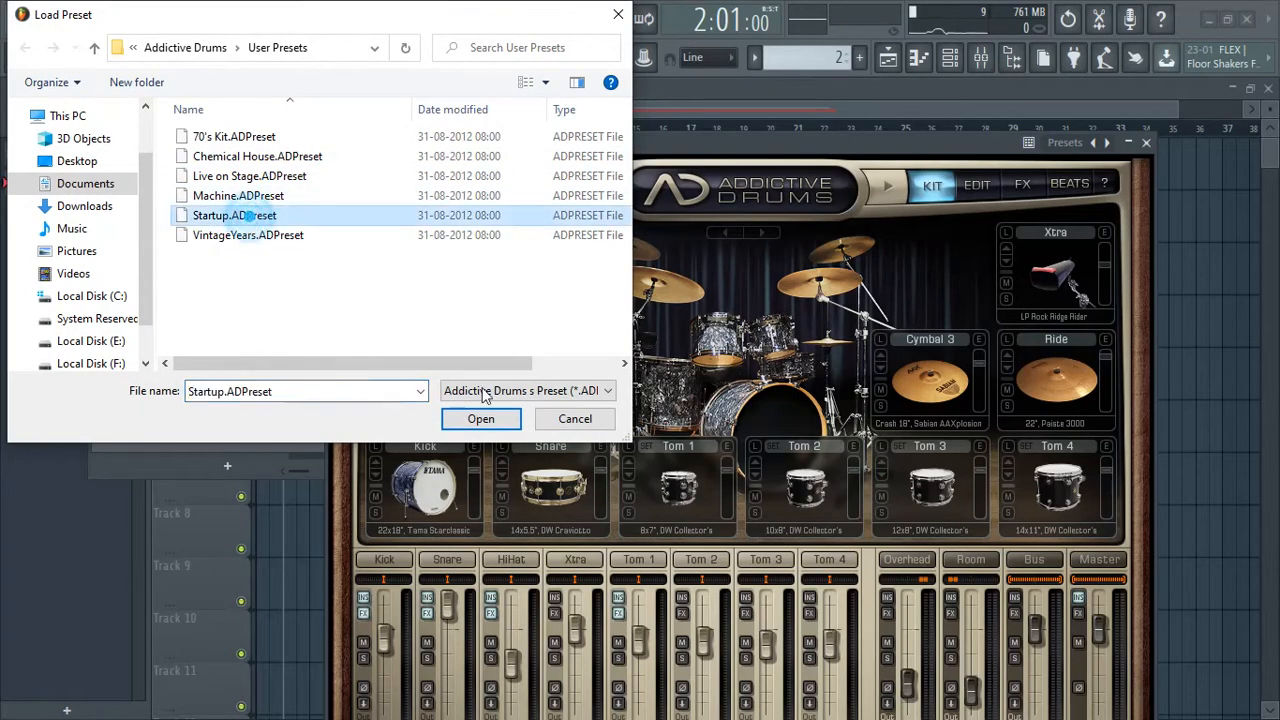
click(455, 418)
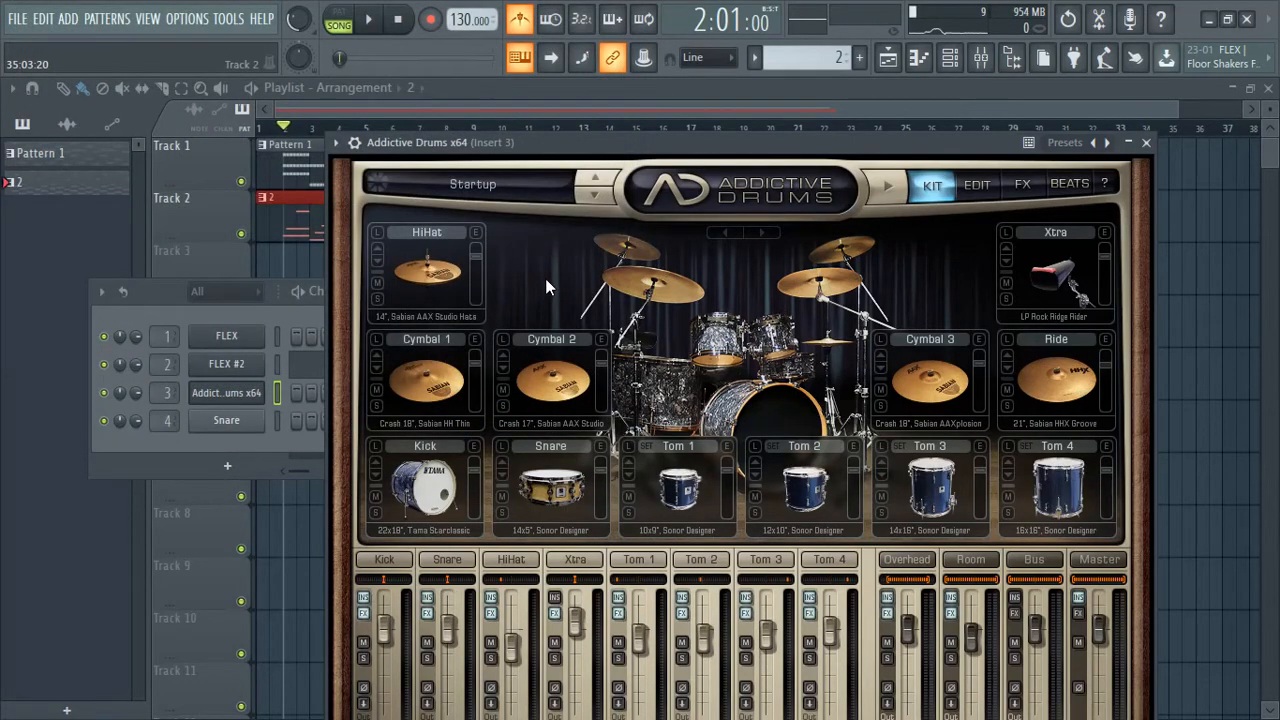
Load the user preset VintageYears.ADPreset in place of Startup
click(512, 195)
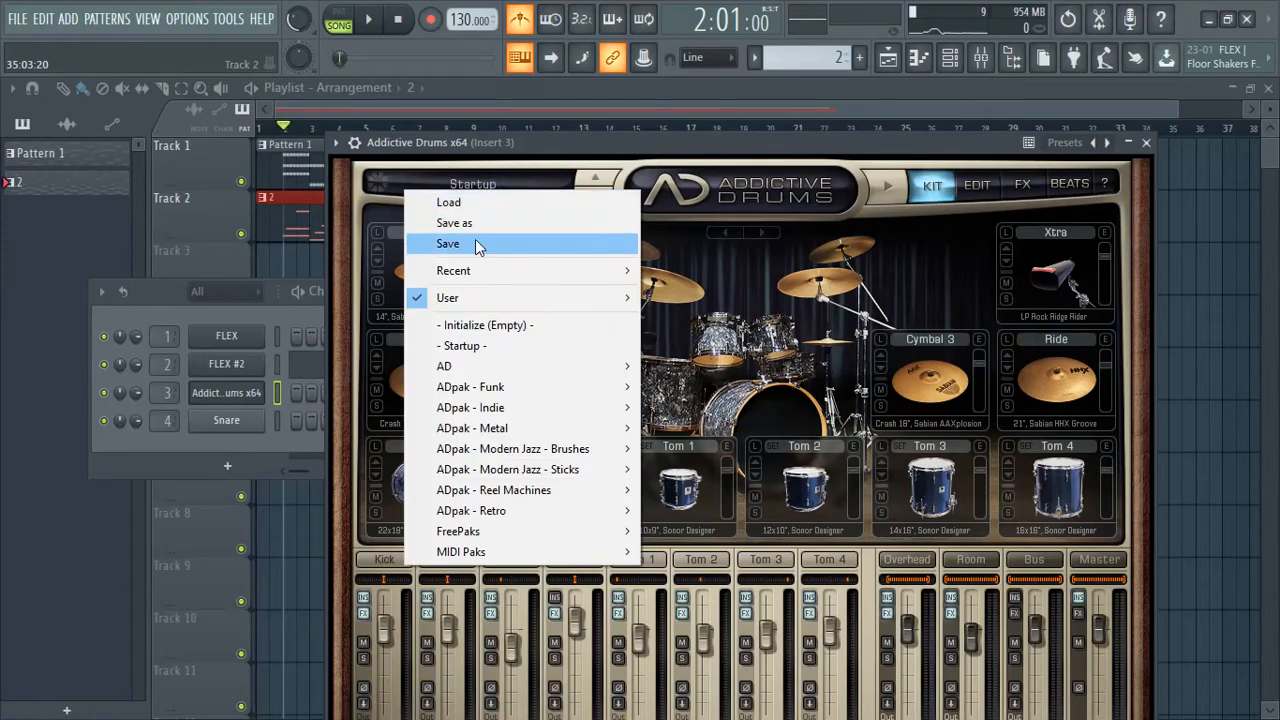
click(477, 200)
click(240, 215)
click(255, 235)
click(484, 418)
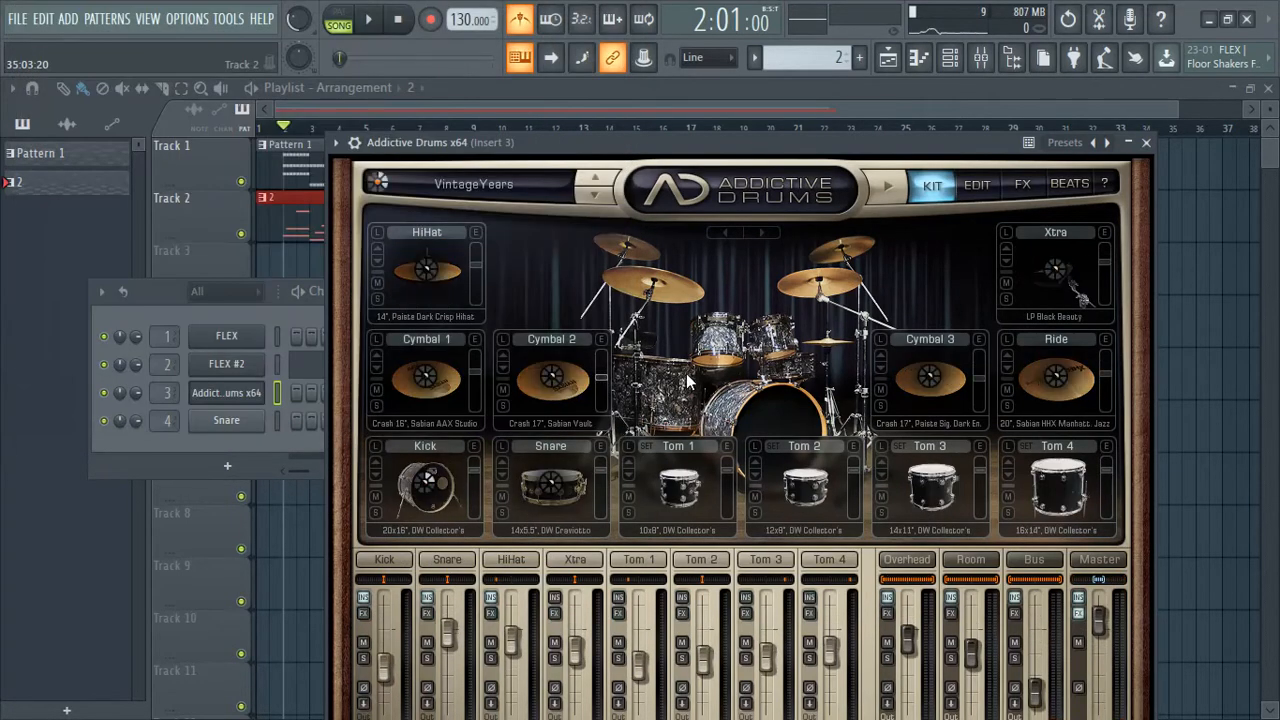
Load the user preset 70's Kit.ADPreset and move the plugin window up so its whole mixer fits on screen
click(495, 185)
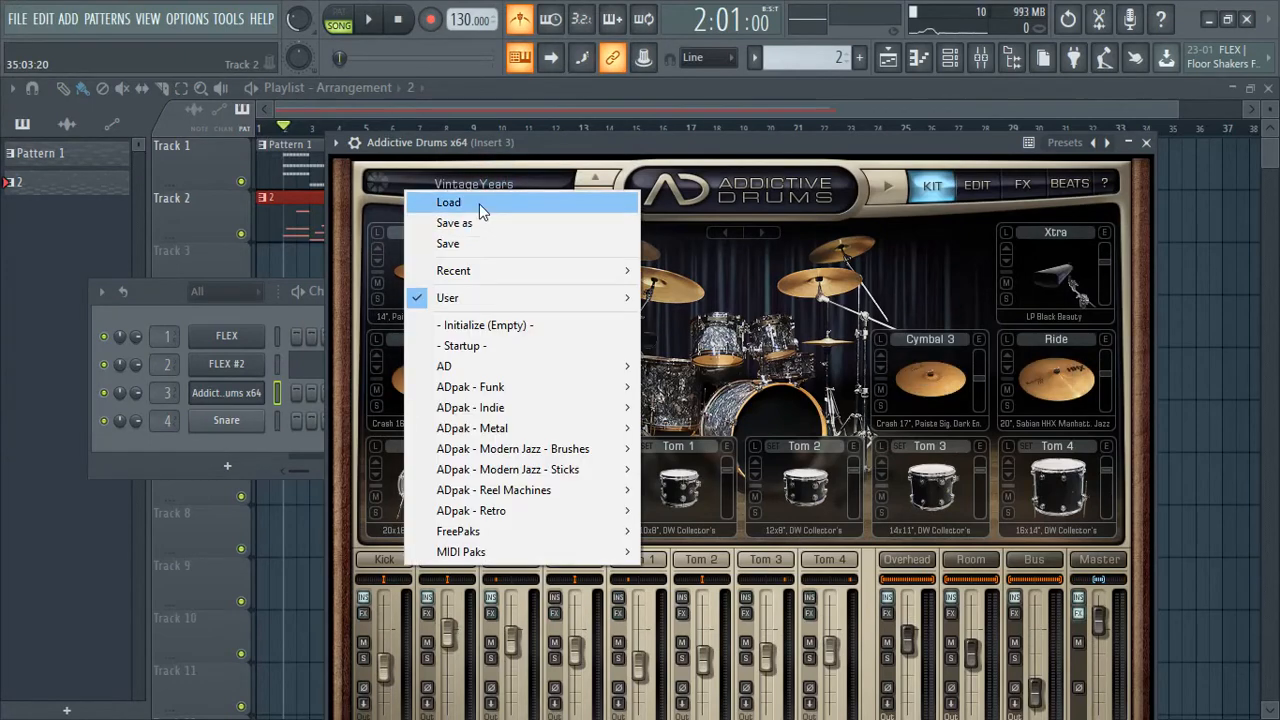
click(479, 203)
click(228, 137)
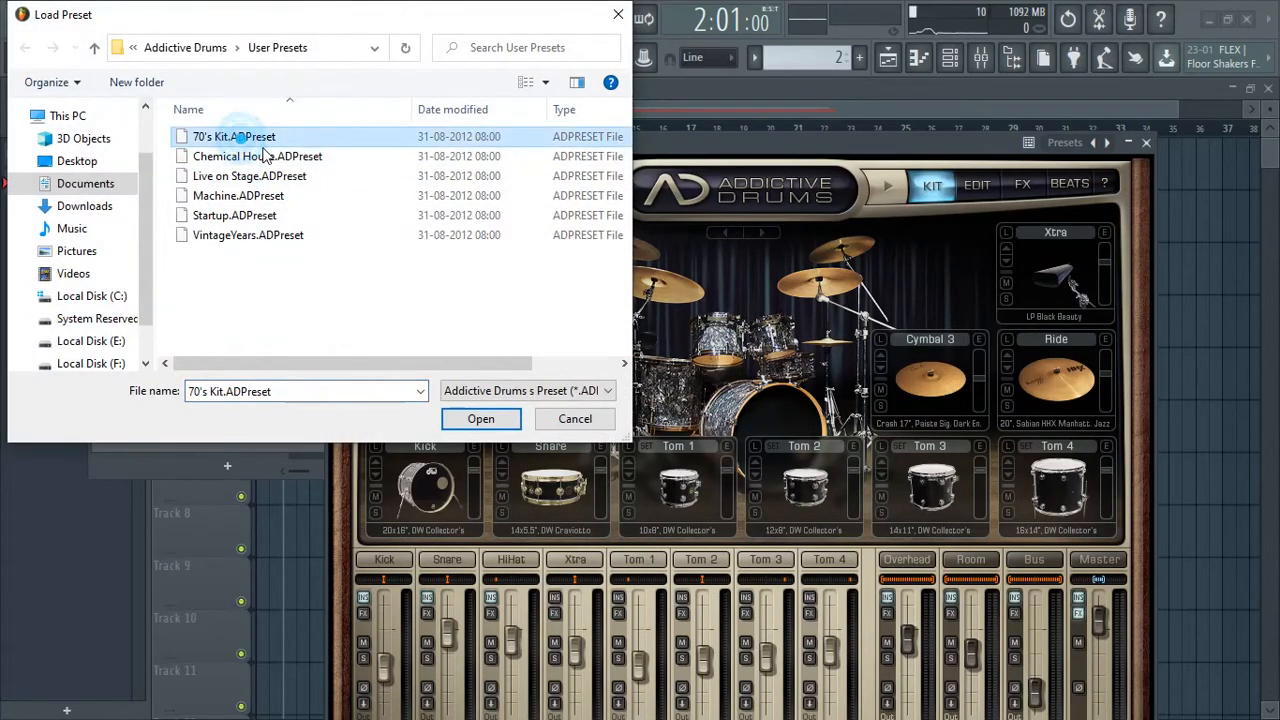
click(481, 420)
drag(717, 150, 604, 90)
Switch the kick to the 22x16-inch DW Coll. + Woofer
click(261, 404)
click(261, 404)
click(261, 404)
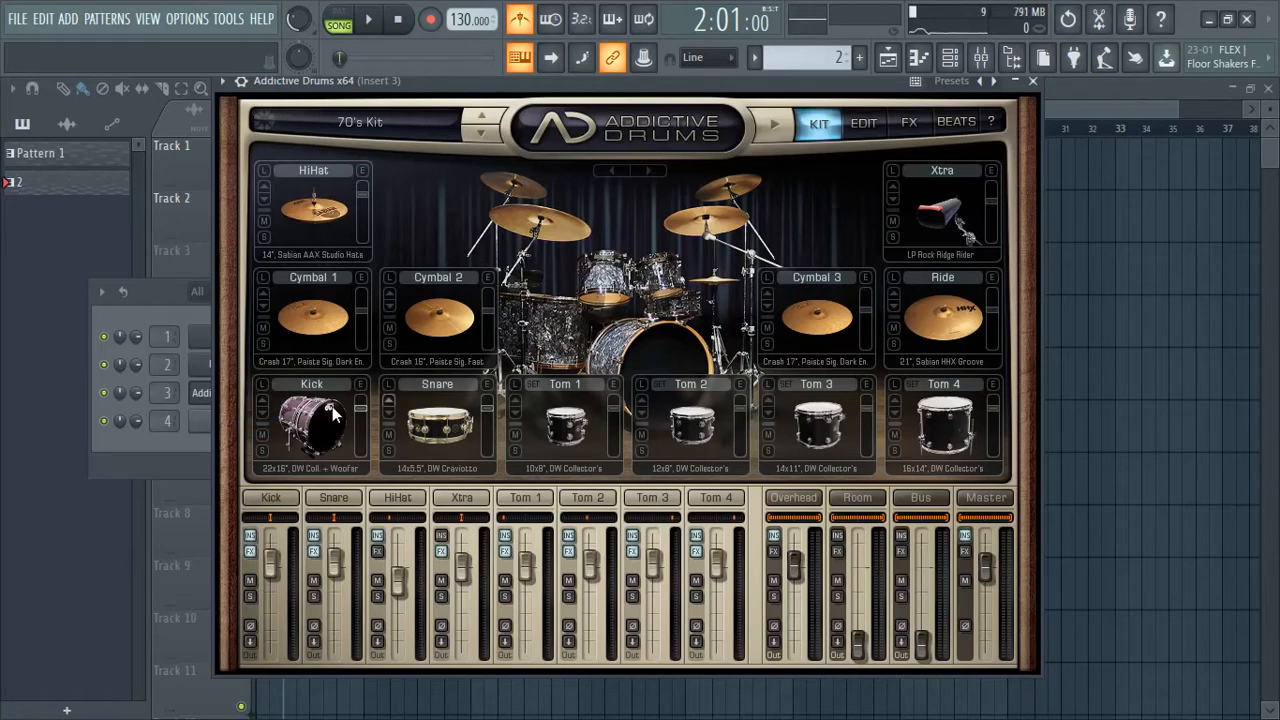
Cycle through and audition alternative snares, settling on the 14x5.5-inch Tama Starclassic, and return to the kit view
click(390, 409)
click(390, 409)
click(390, 409)
click(391, 408)
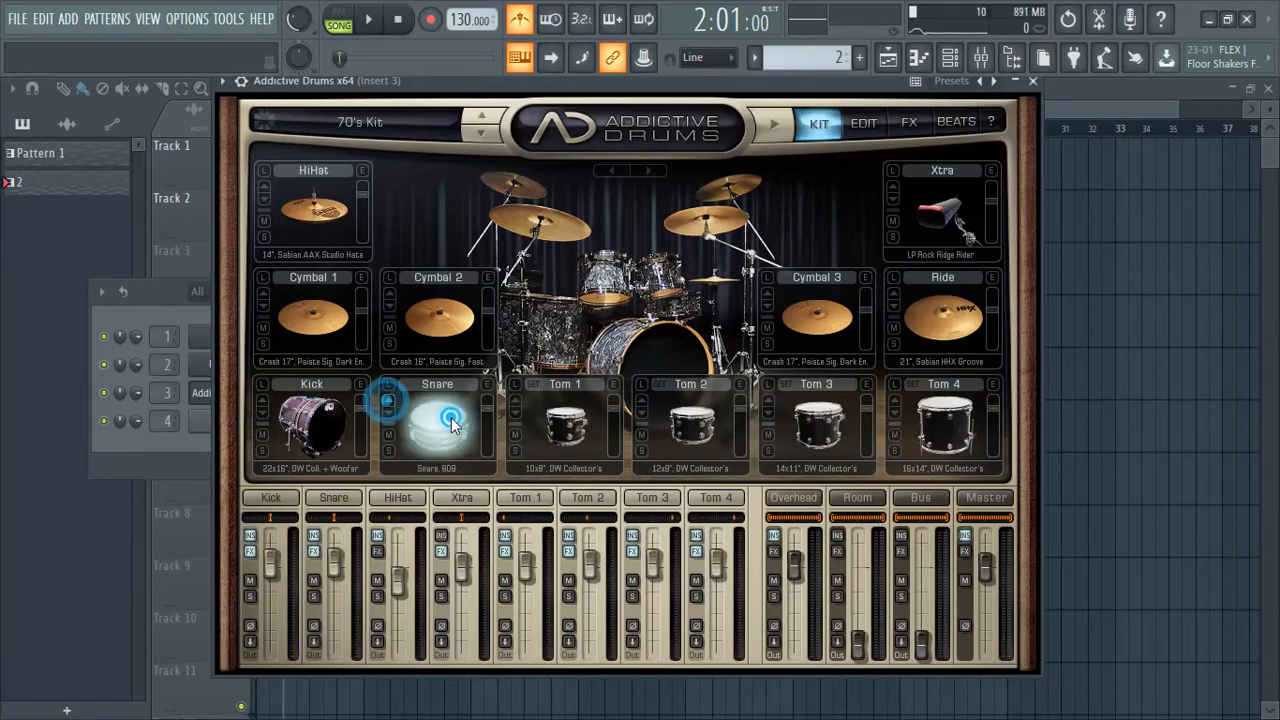
click(392, 408)
click(391, 399)
click(438, 418)
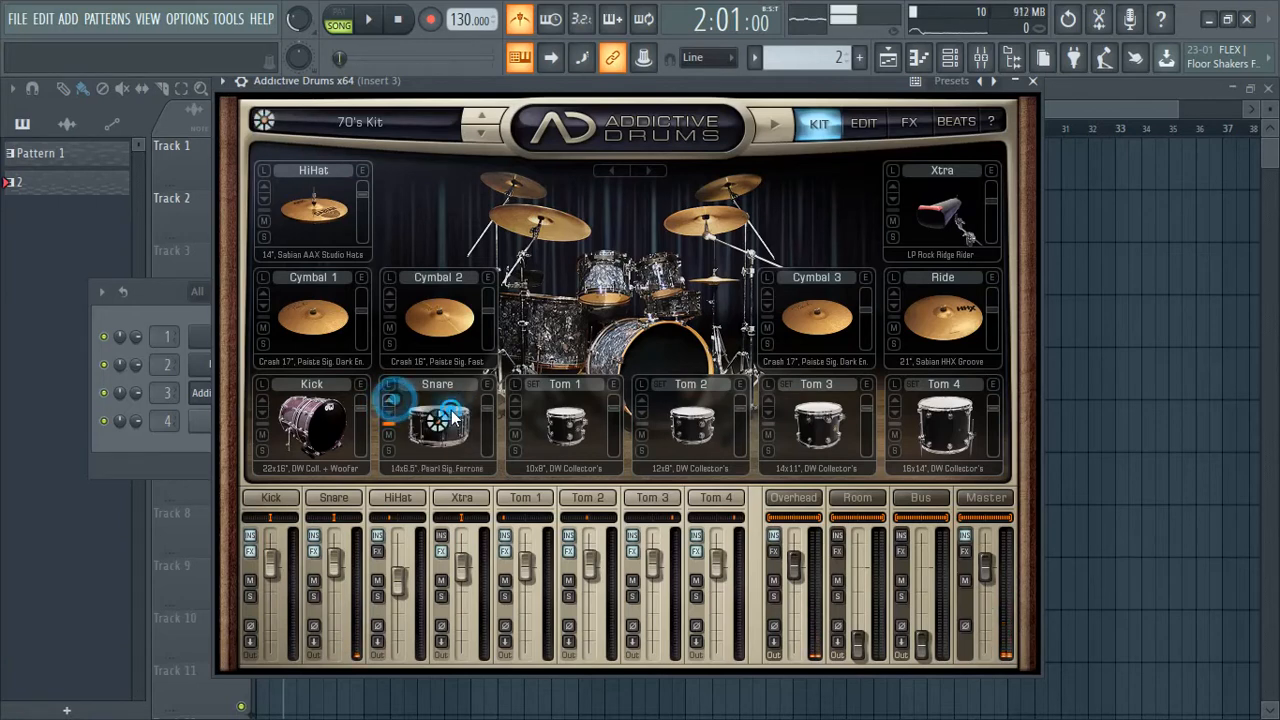
click(377, 399)
click(439, 416)
click(381, 394)
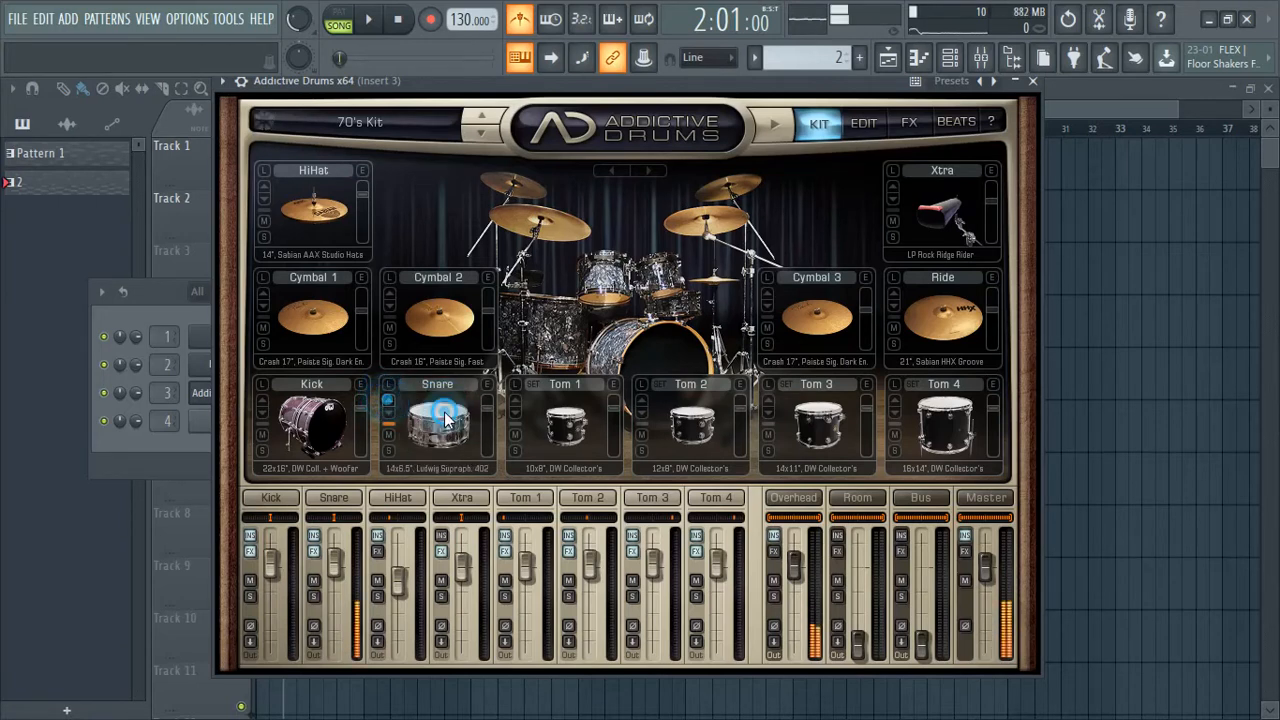
click(392, 401)
click(389, 396)
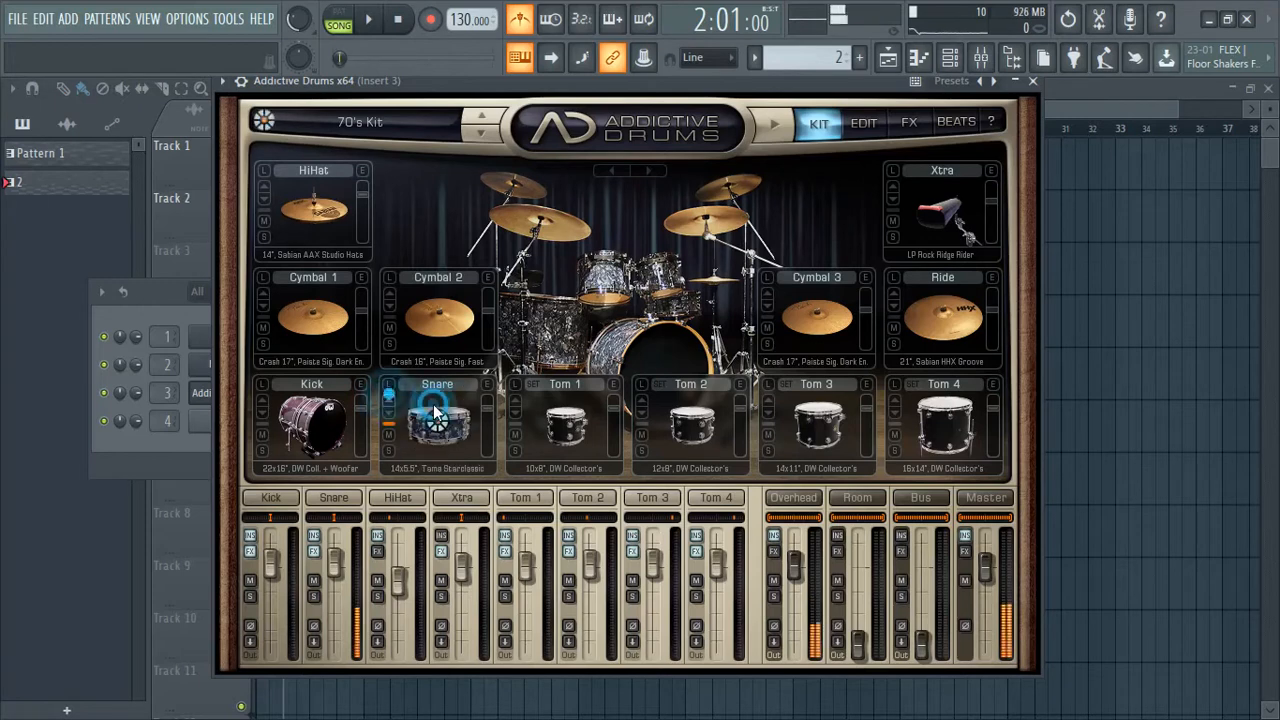
click(486, 384)
click(818, 123)
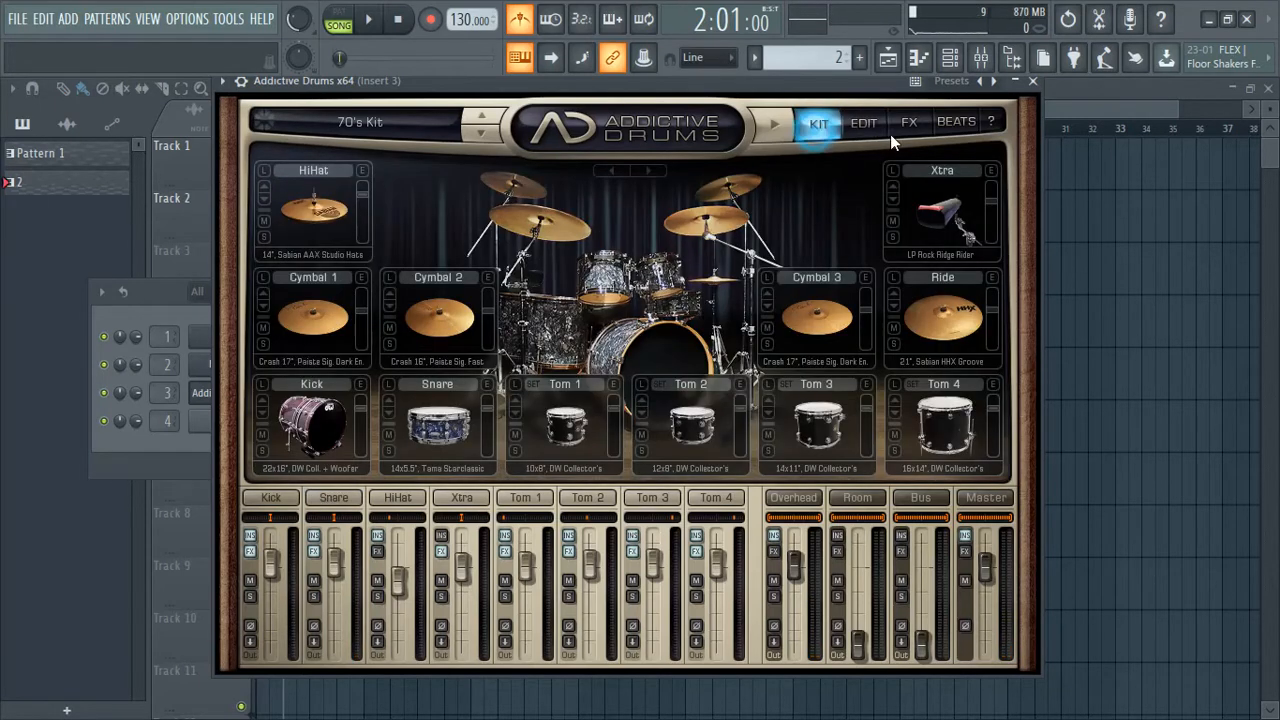
Switch the Xtra kit piece to the Clap, 4 people sound and audition it
click(893, 203)
click(893, 203)
click(893, 203)
click(887, 200)
click(887, 200)
click(887, 200)
click(887, 200)
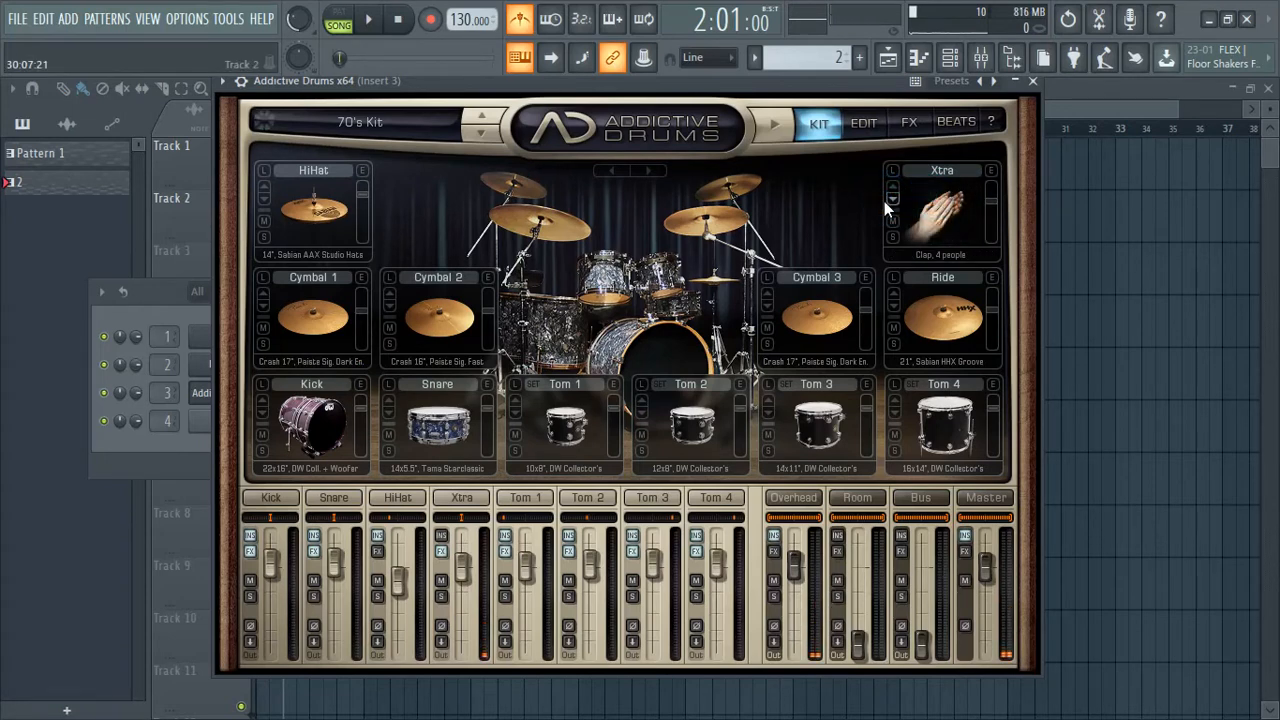
click(946, 201)
Audition further Xtra sounds, including in its edit view, and settle on Percussion, 909
click(892, 198)
click(962, 202)
click(894, 188)
click(991, 171)
click(435, 207)
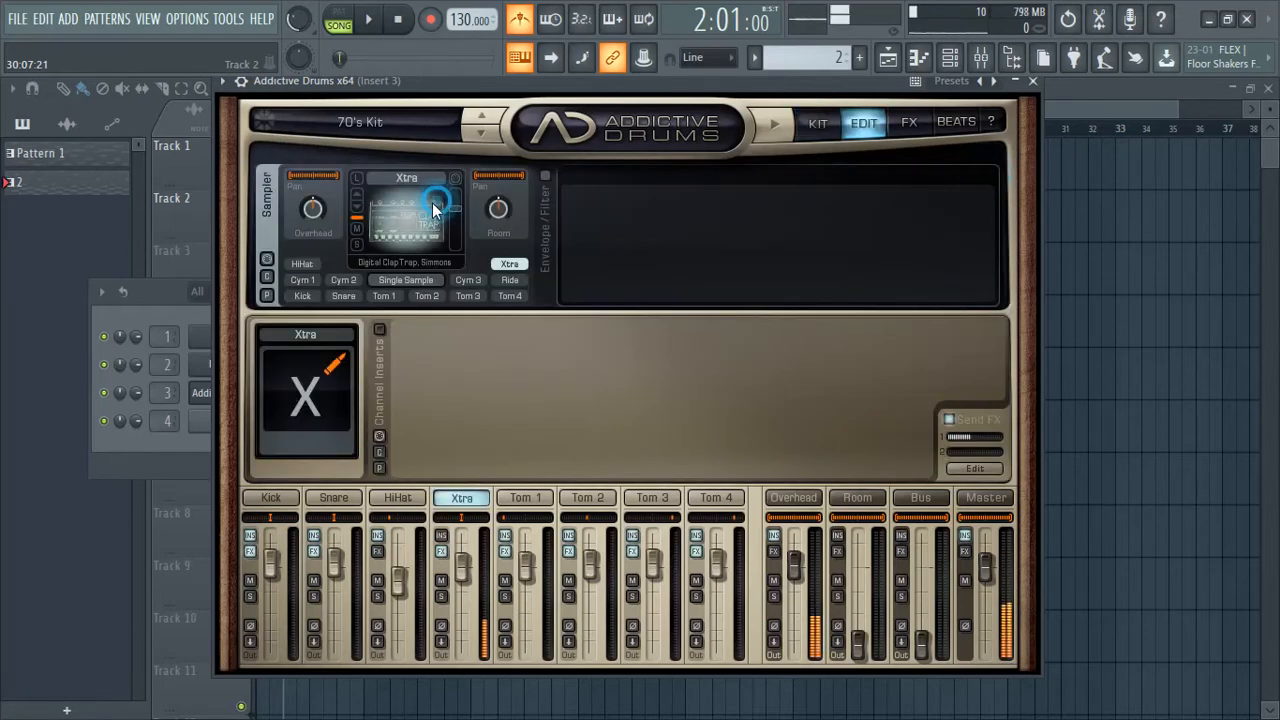
click(367, 206)
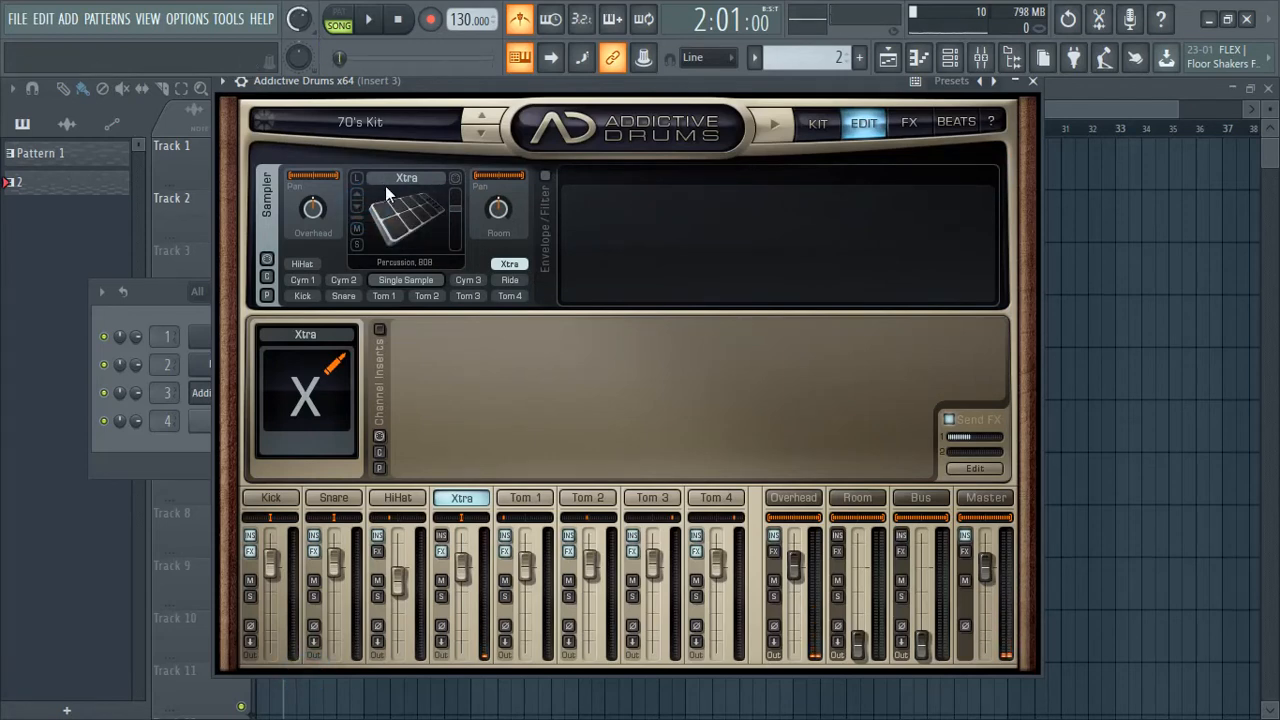
click(353, 206)
click(394, 198)
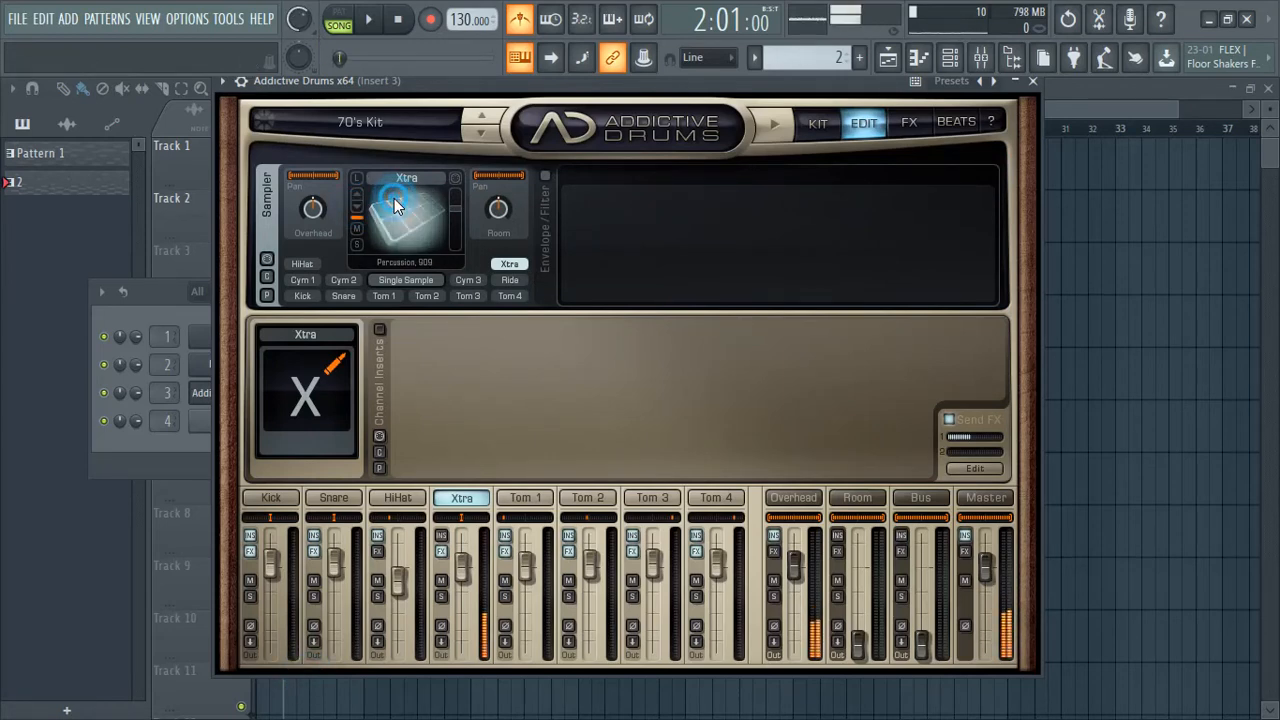
Return to the kit view and audition Tom 3, Tom 2 and Tom 1
click(818, 122)
click(820, 420)
click(664, 421)
click(535, 410)
Set Cymbal 2 to the 16-inch Sabian AAX Studio crash and Cymbal 1 to the 16-inch Paiste 2002 Red crash, auditioning both
click(390, 306)
click(439, 315)
click(390, 305)
click(425, 320)
click(258, 302)
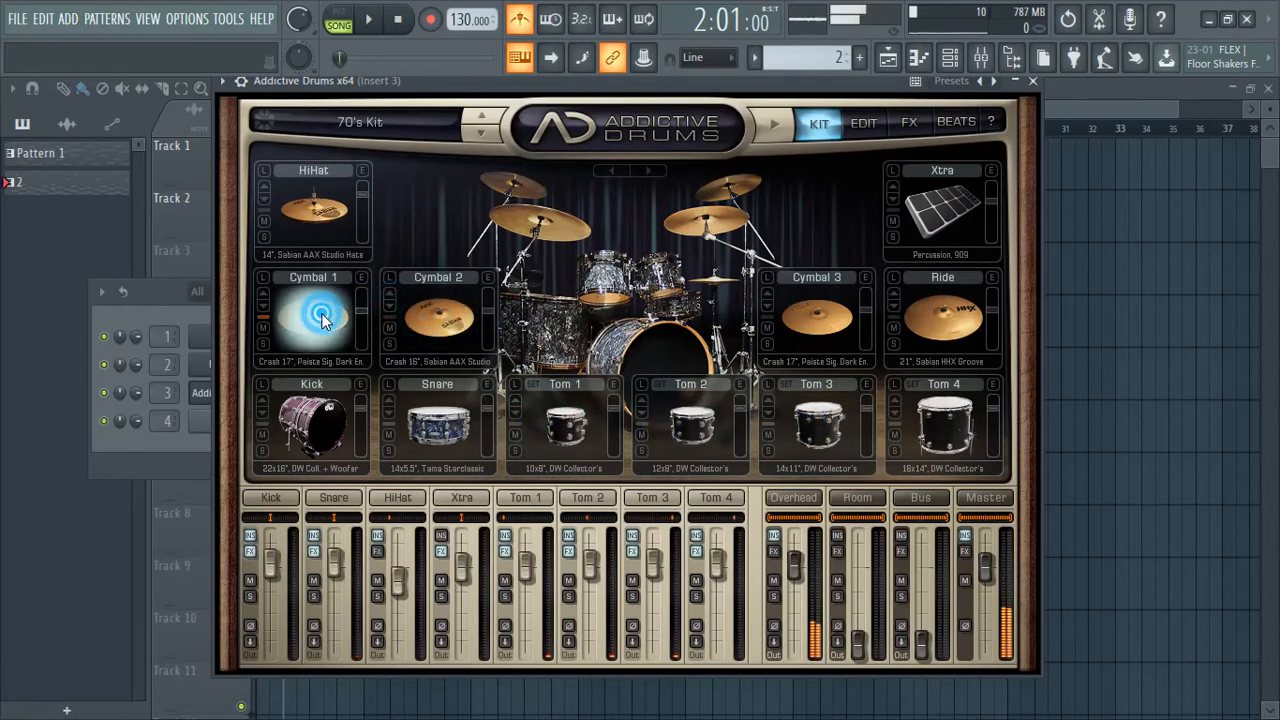
click(261, 295)
click(261, 295)
click(310, 305)
Audition the hi-hat and replace it with the 15-inch Zildjian New Beat
click(322, 207)
click(260, 200)
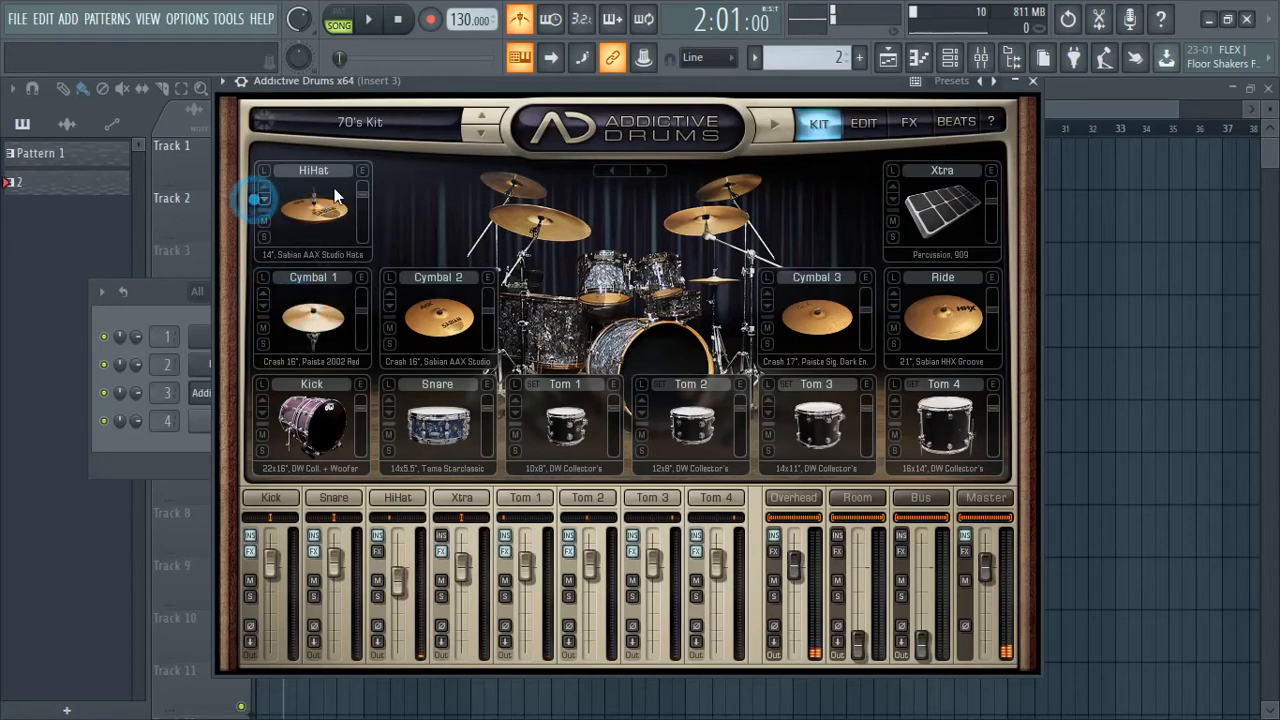
click(264, 201)
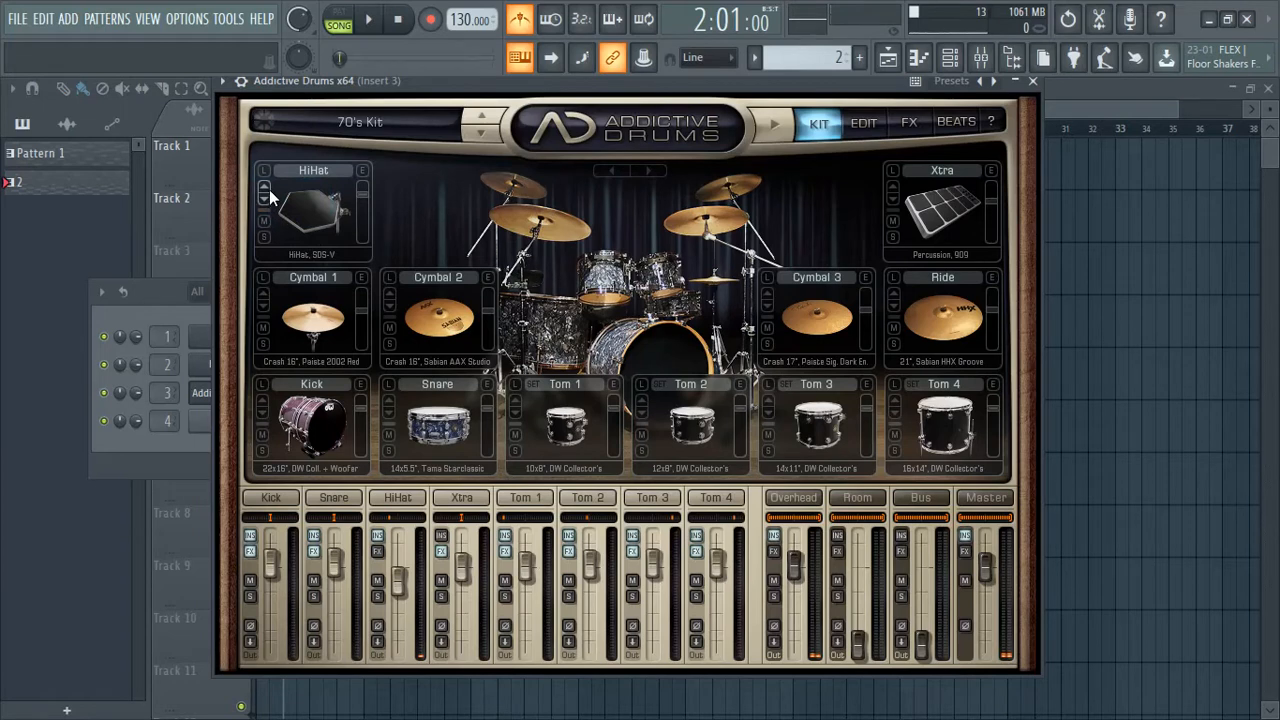
click(266, 189)
click(316, 214)
click(345, 228)
Set Cymbal 3 to the 17-inch Sabian AAX Studio crash and the ride to the 22-inch Sabian Artisan Light Ride, auditioning both
click(791, 300)
click(768, 306)
click(768, 306)
click(820, 310)
click(894, 306)
click(928, 313)
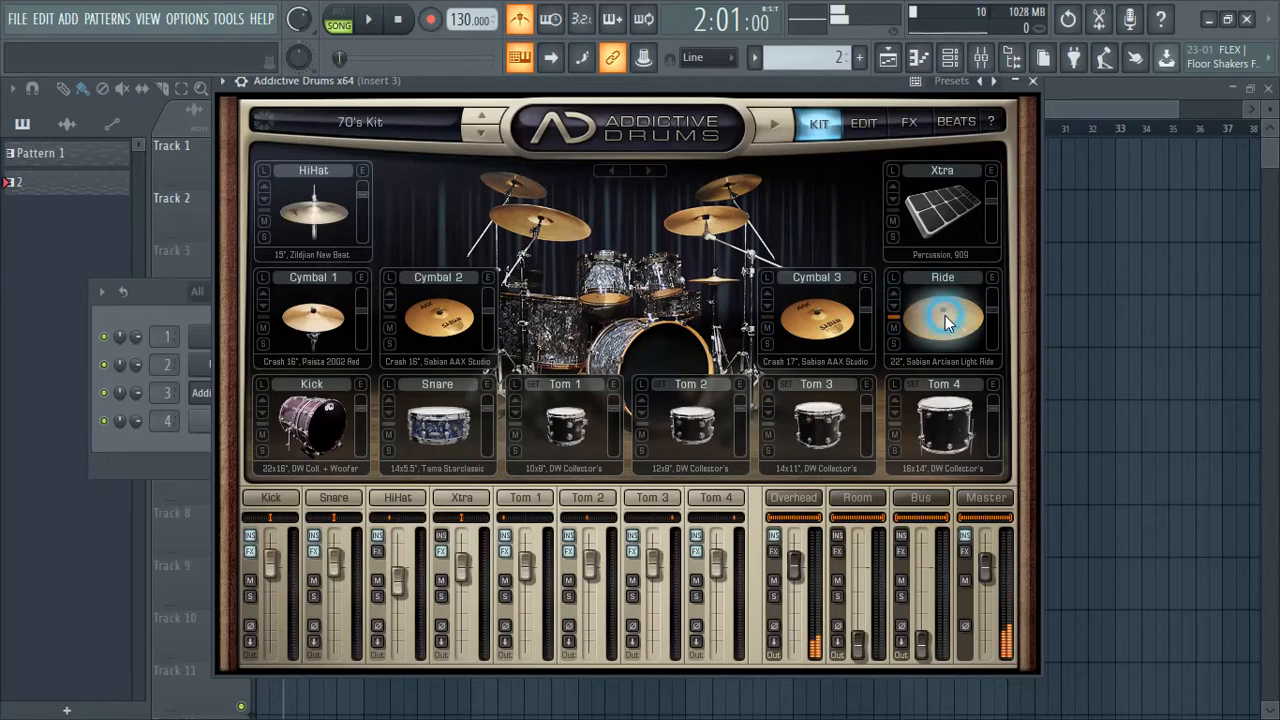
Review the drum key map and its Startup preset's loading options, confirm the map and close the drum plugin
click(952, 120)
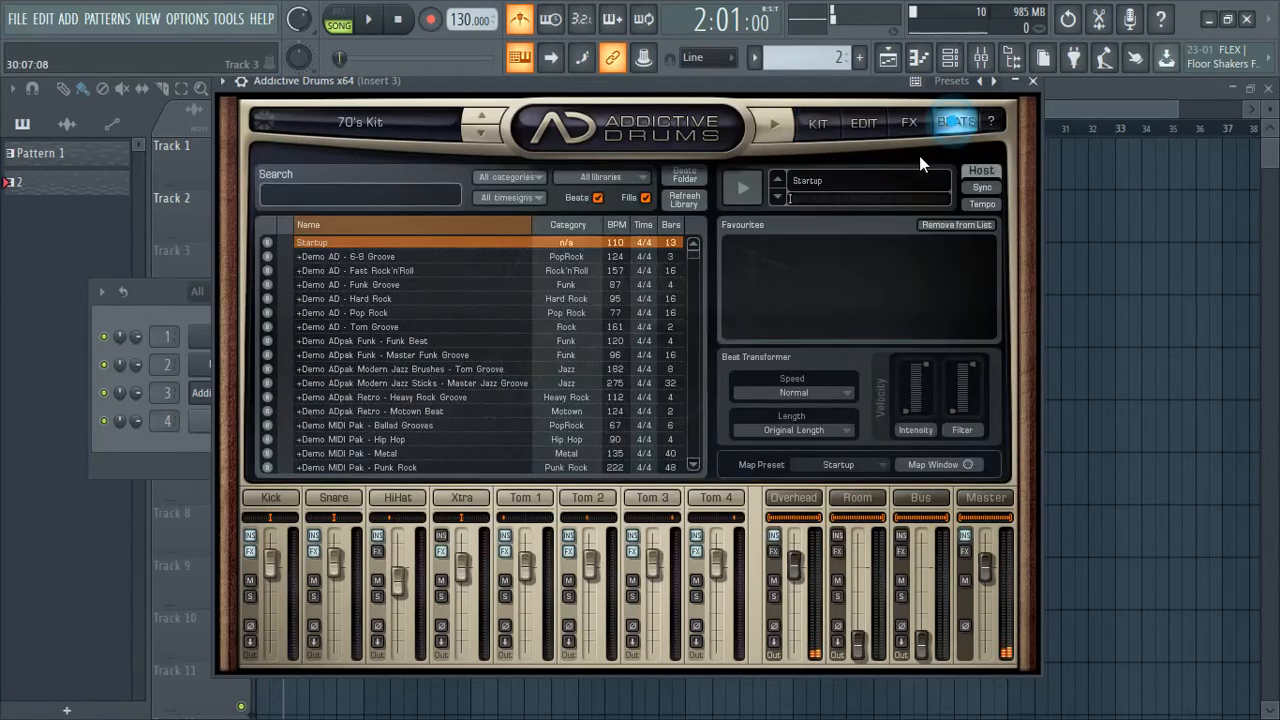
click(935, 465)
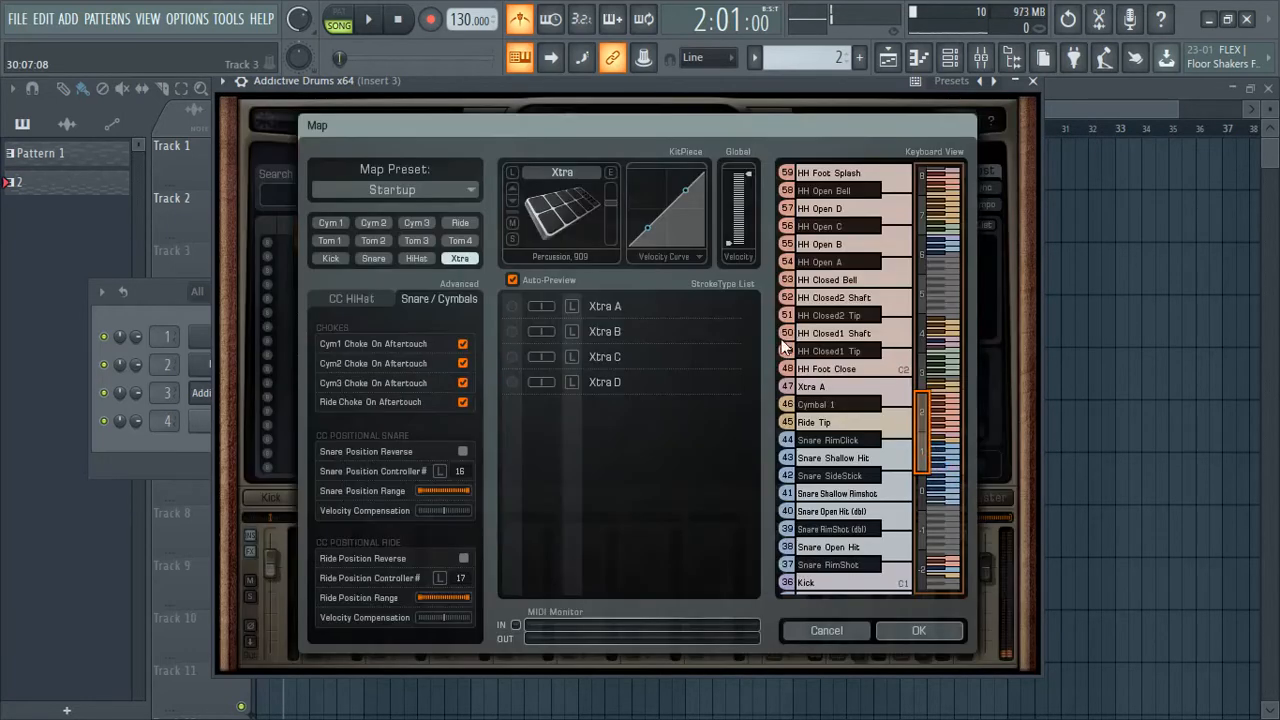
click(421, 192)
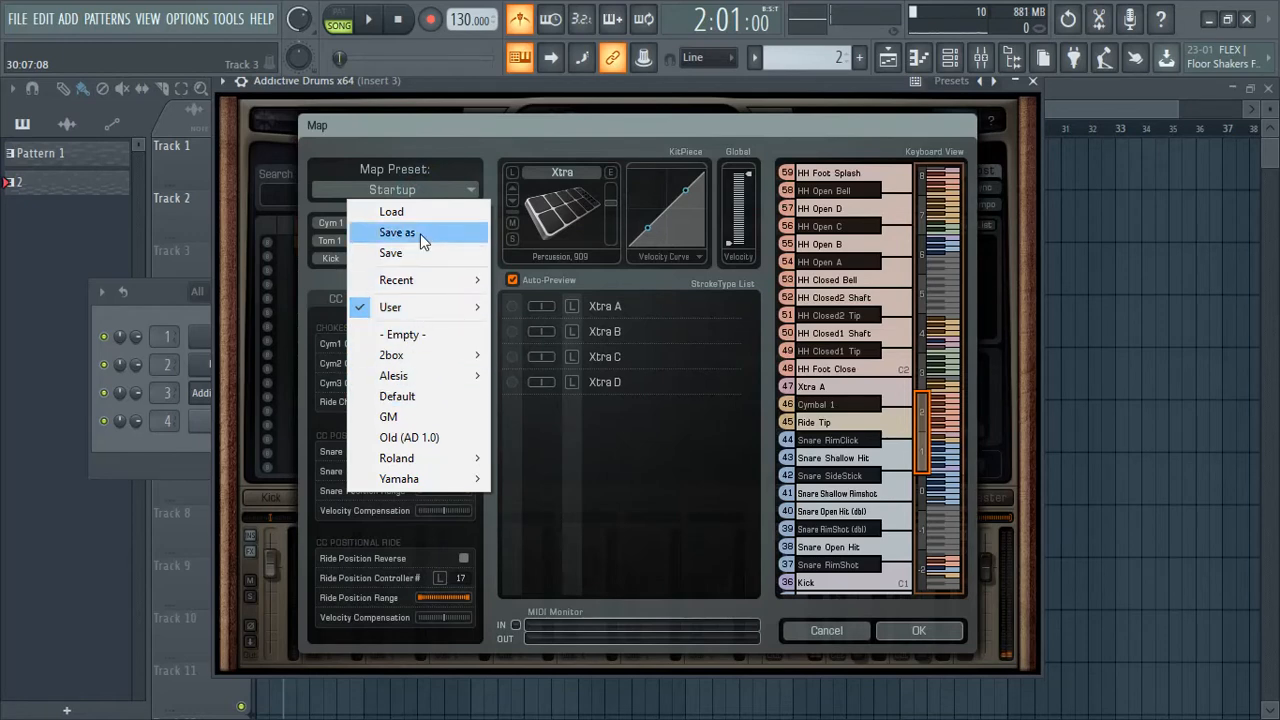
mouse_move(402, 284)
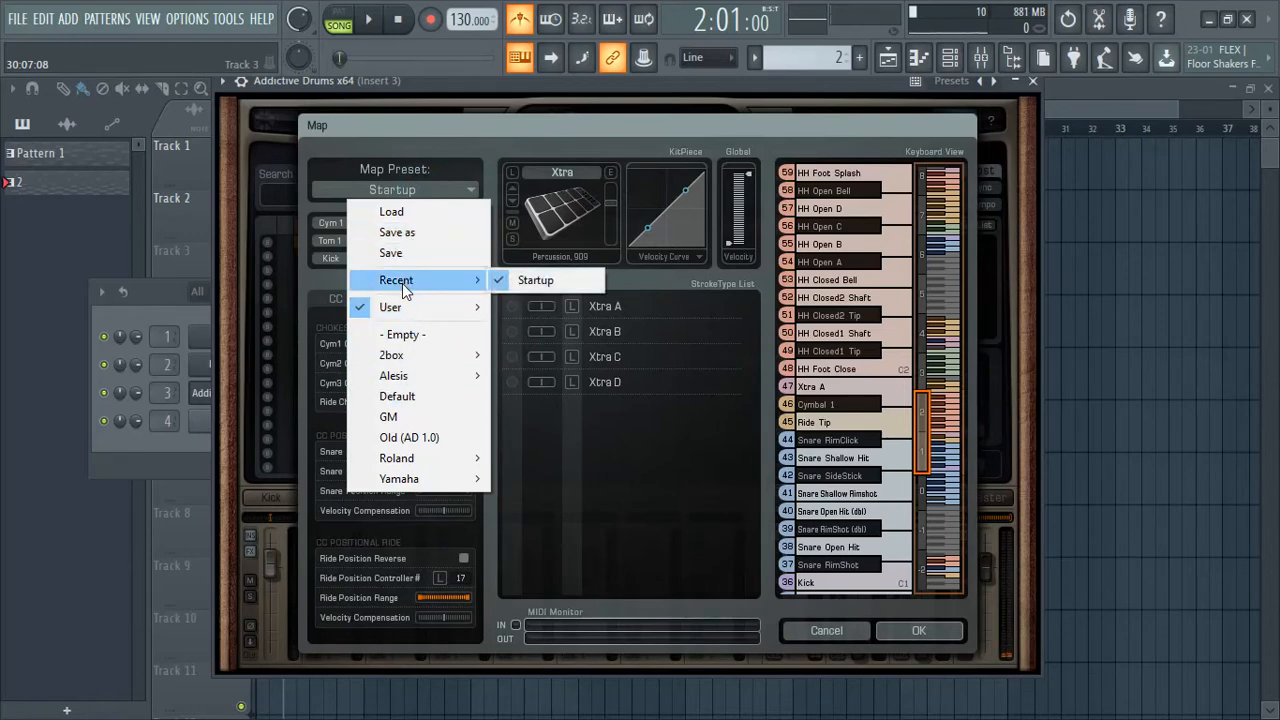
click(393, 212)
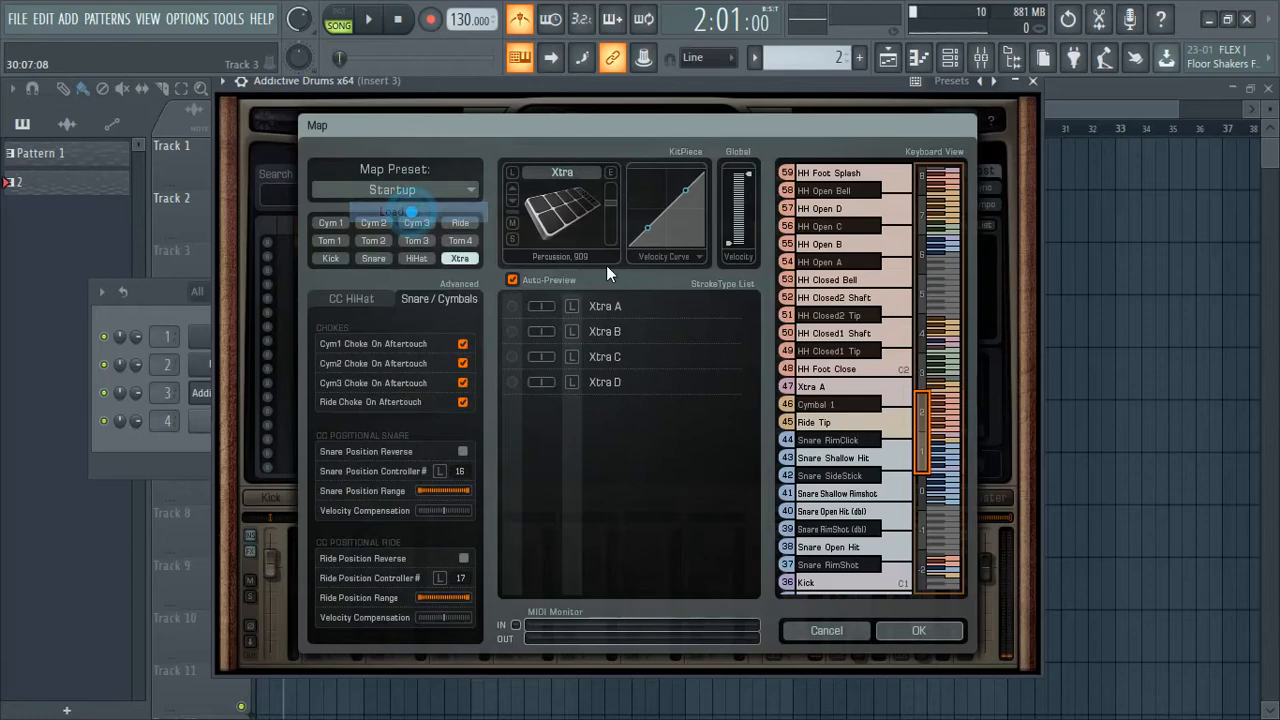
click(205, 136)
click(455, 418)
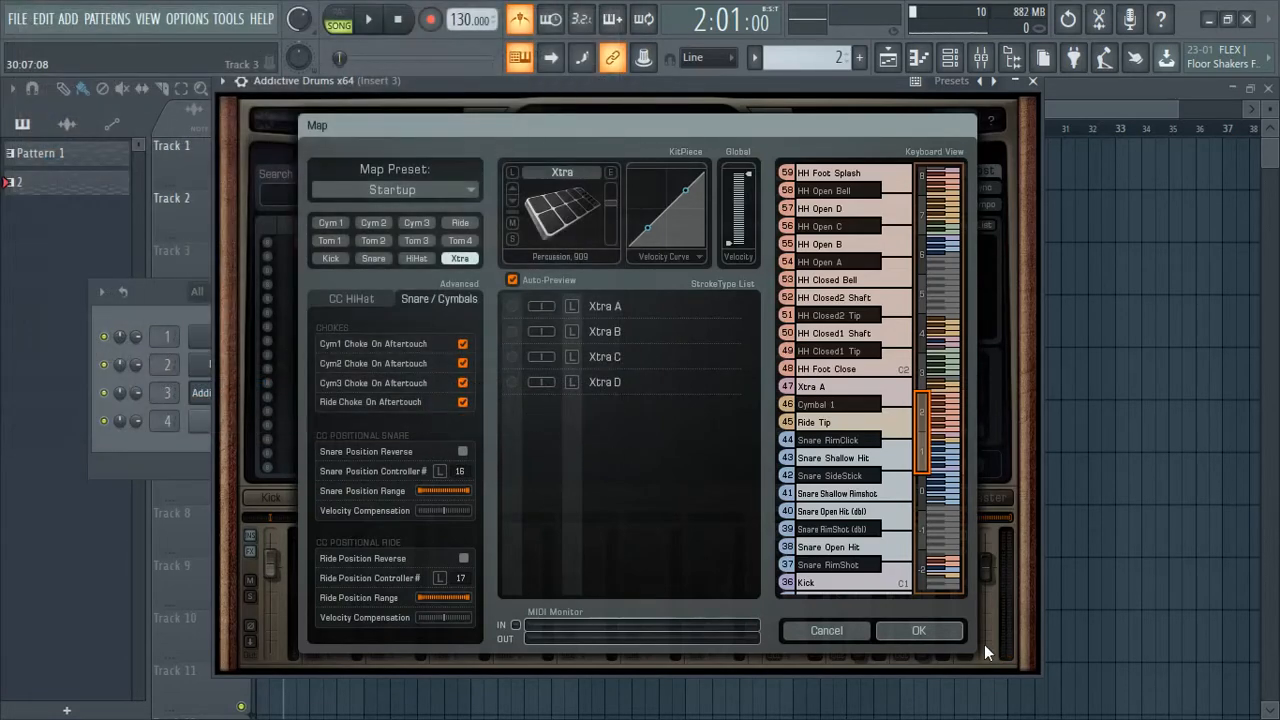
click(911, 629)
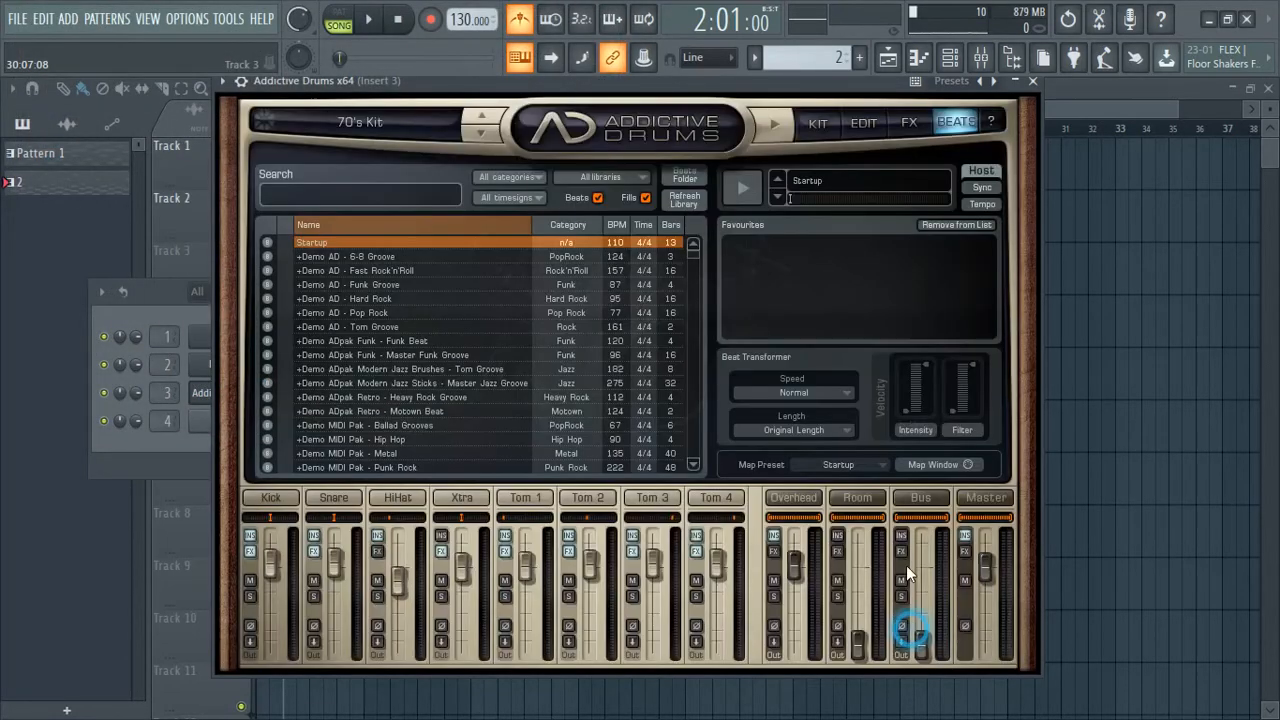
click(1037, 82)
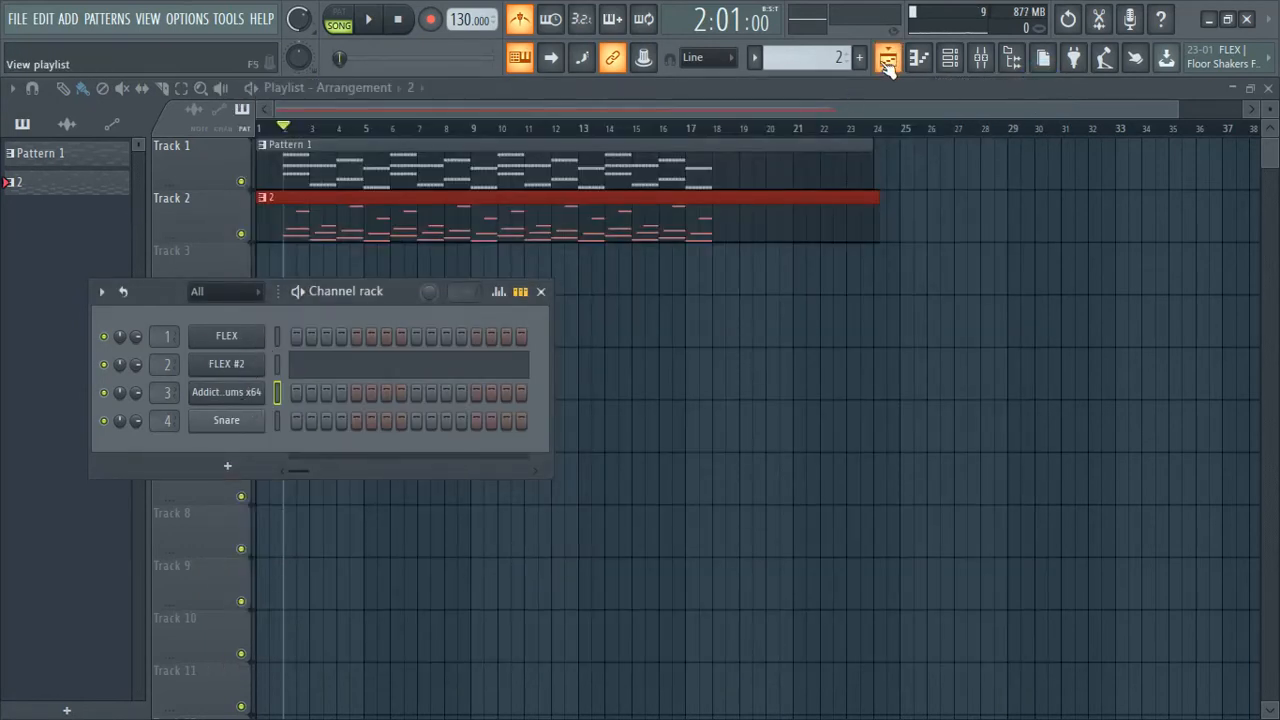
Create a new pattern named drums and place it on Track 3 of the playlist, starting at bar 1
click(860, 57)
text(drums)
key(Return)
drag(48, 218, 980, 258)
click(620, 260)
Open the piano roll of the Addictive Drums channel for the drums pattern while the song plays
right_click(228, 392)
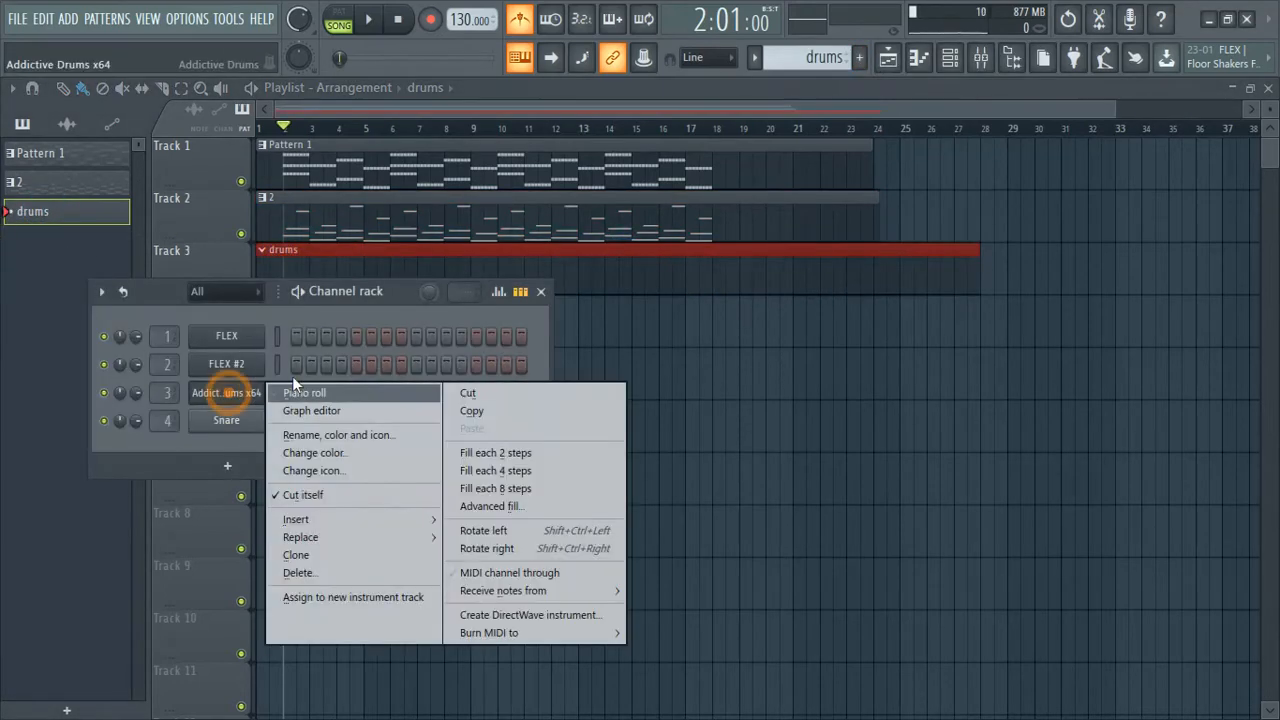
click(298, 391)
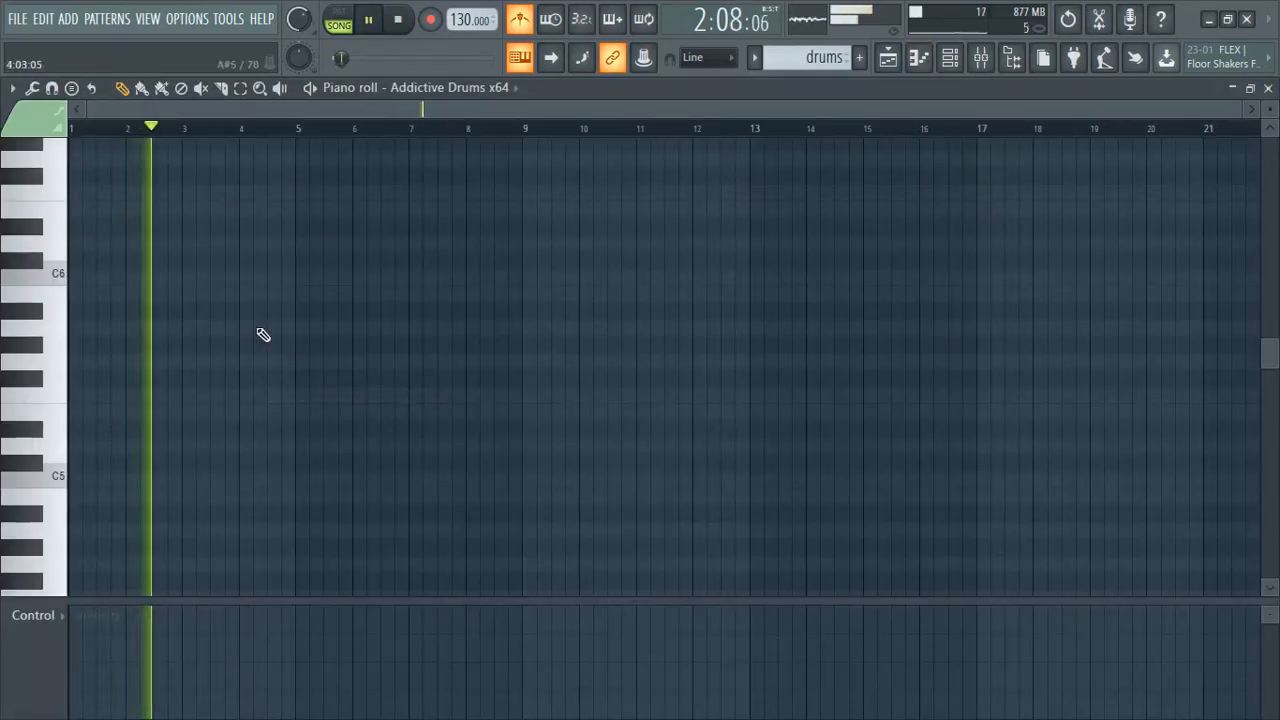
scroll(277, 463, down, 1)
scroll(171, 446, up, 3)
scroll(195, 436, up, 1)
ctrl+scroll(208, 449, up, 4)
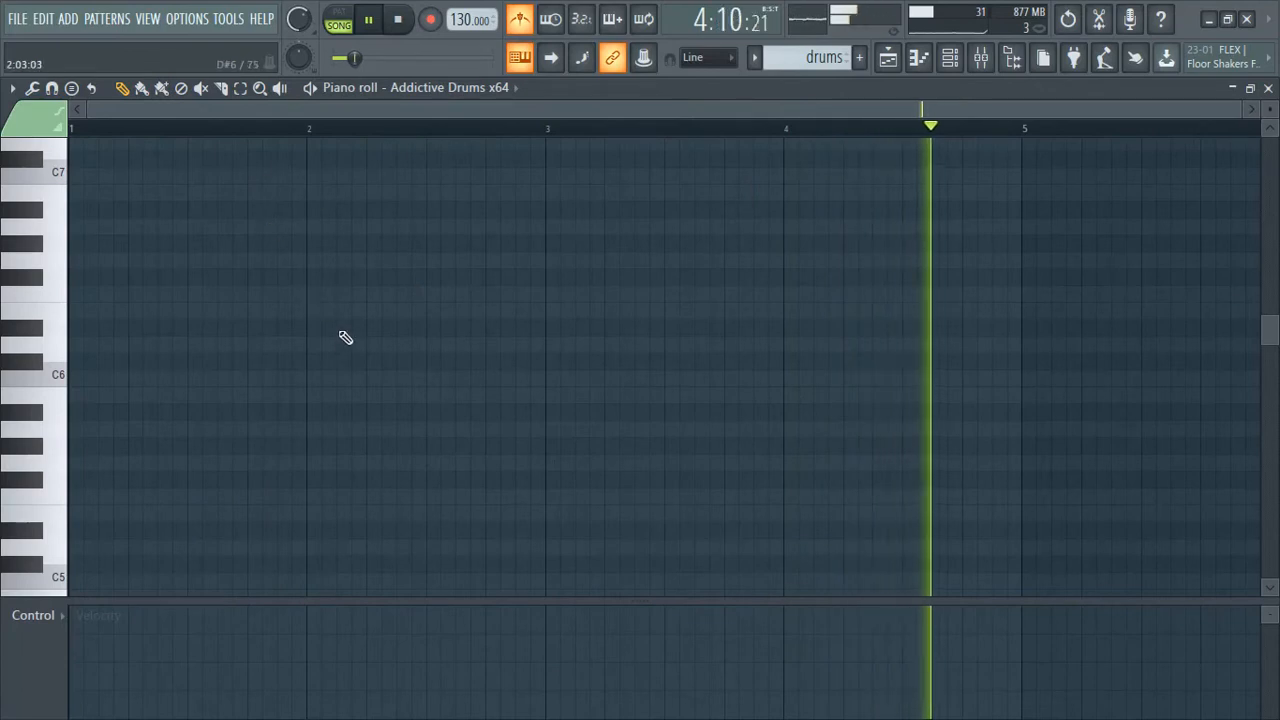
Place an F5 note in bar 11 of the drum piano roll and stop playback
drag(120, 113, 966, 126)
drag(1057, 109, 1277, 113)
click(1258, 110)
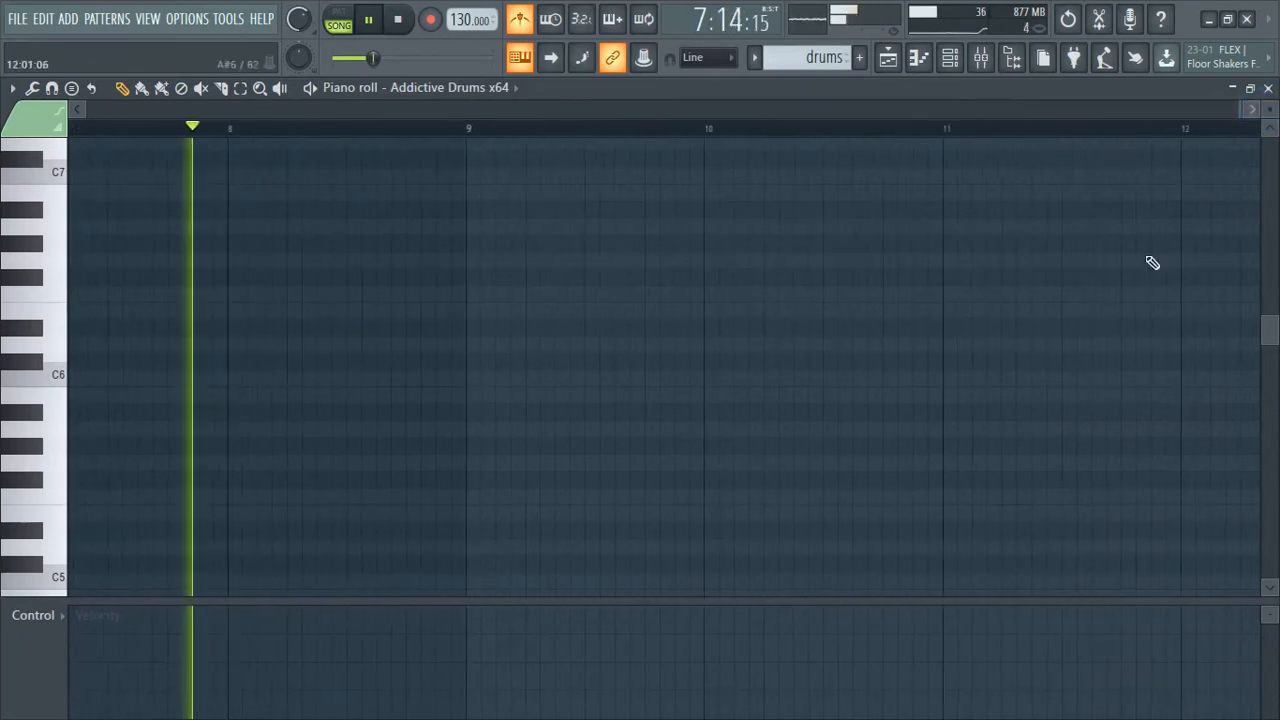
click(1029, 495)
click(1255, 110)
click(1254, 112)
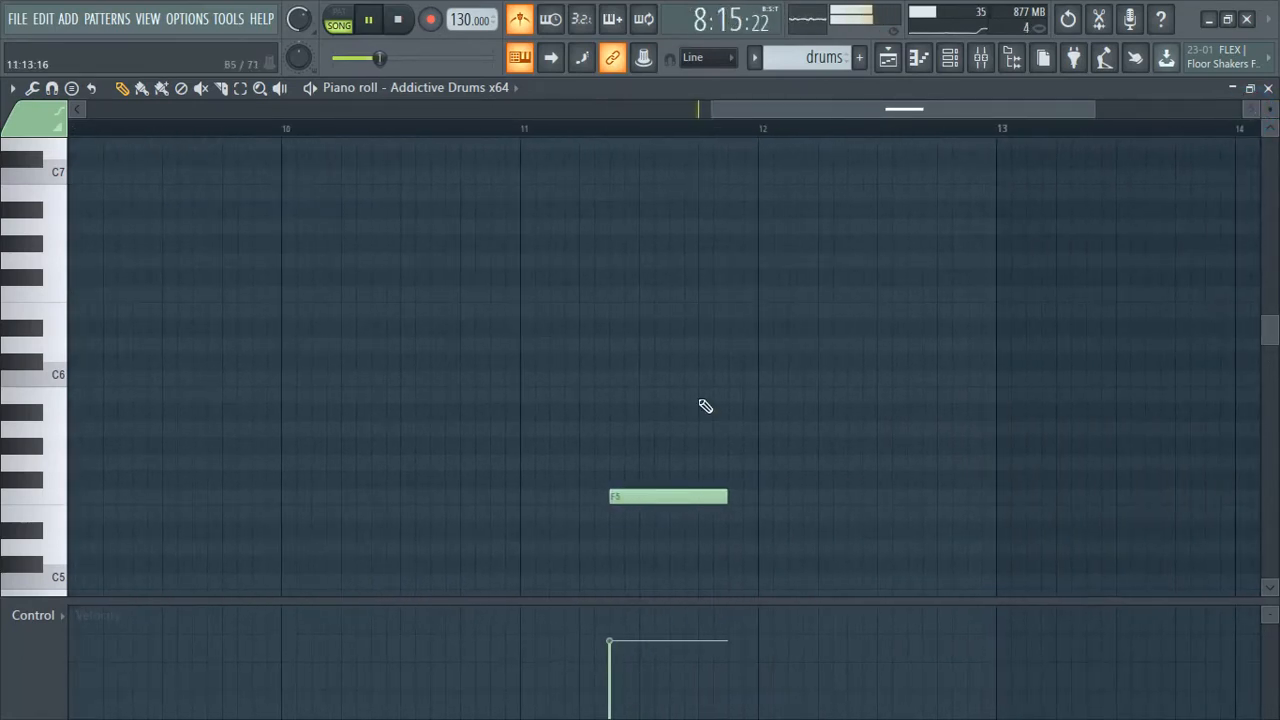
scroll(720, 414, down, 1)
scroll(720, 416, down, 2)
key(space)
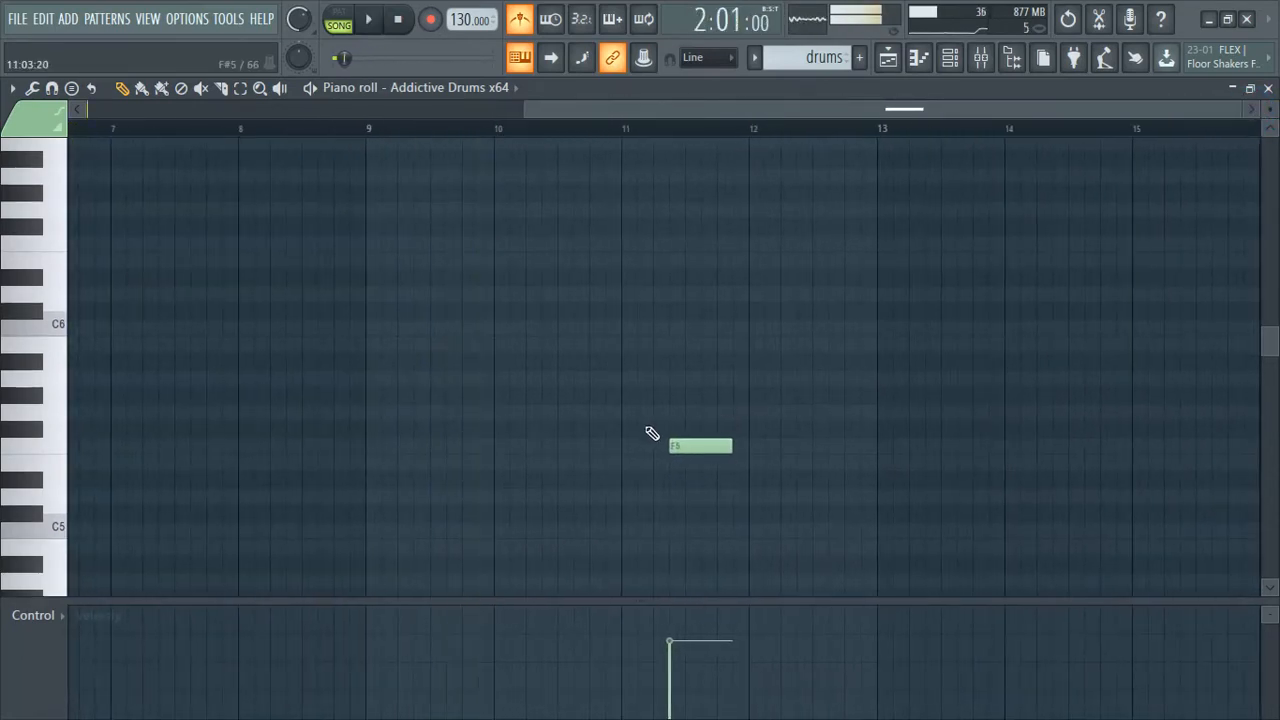
Move the drum note up to E10 at the start of bar 10 and add a B8 note at the same position
mouse_move(686, 443)
mouse_down()
mouse_move(500, 517)
mouse_move(494, 157)
mouse_move(513, 93)
mouse_up()
right_click(510, 515)
drag(511, 169, 494, 264)
click(484, 394)
right_click(490, 396)
drag(545, 515, 486, 532)
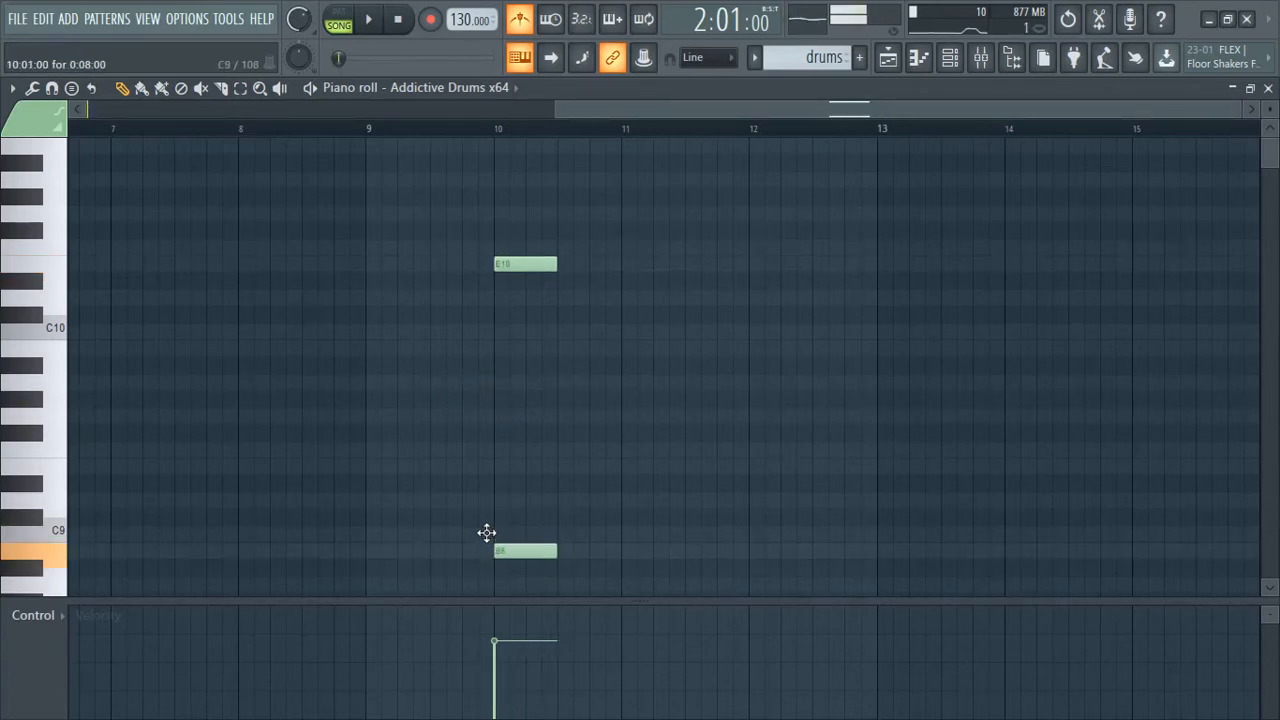
scroll(550, 530, down, 3)
drag(484, 432, 503, 291)
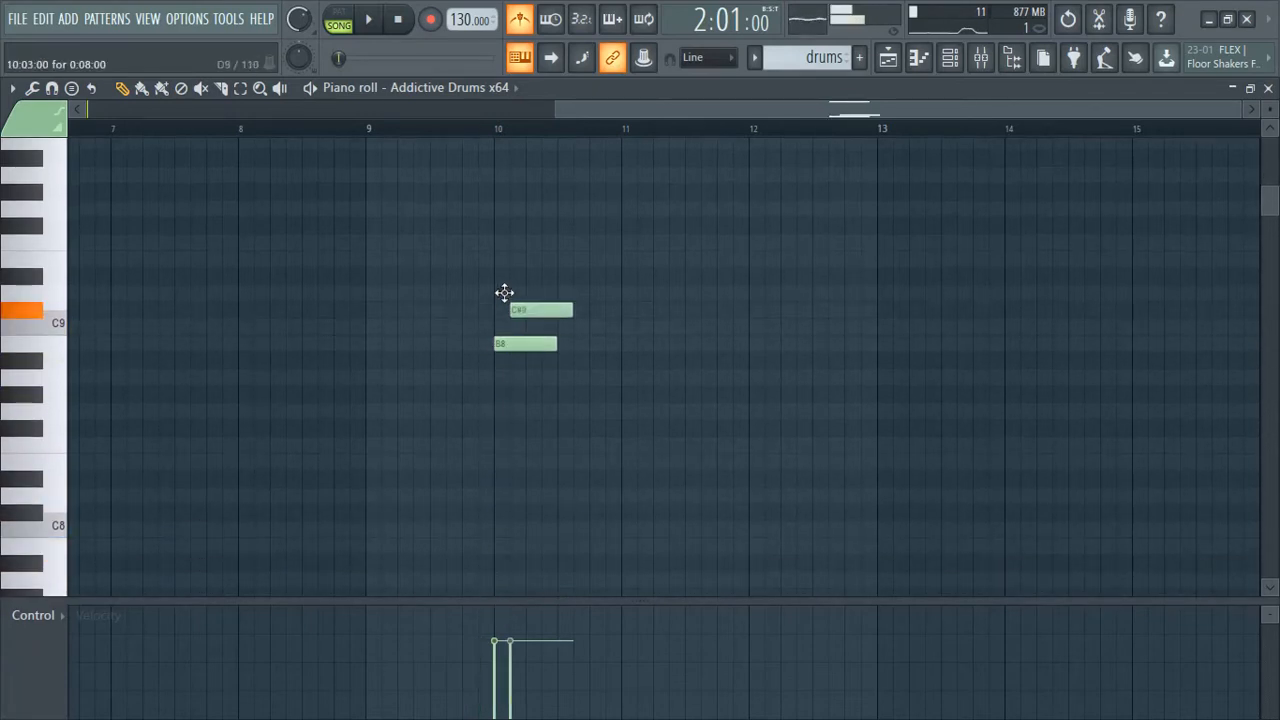
right_click(545, 310)
scroll(714, 423, up, 4)
Play the song from 7:11:00 to hear the lead-in to the two drum notes at bar 10
key(space)
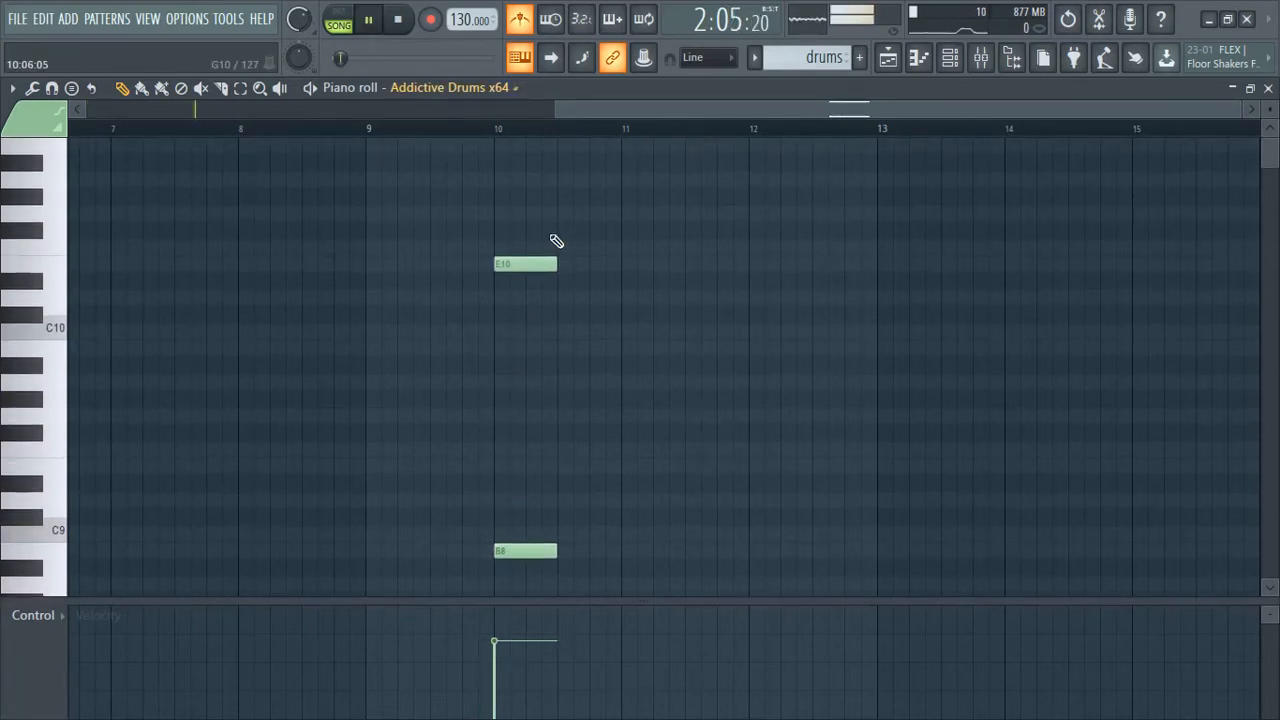
click(191, 129)
scroll(823, 466, up, 3)
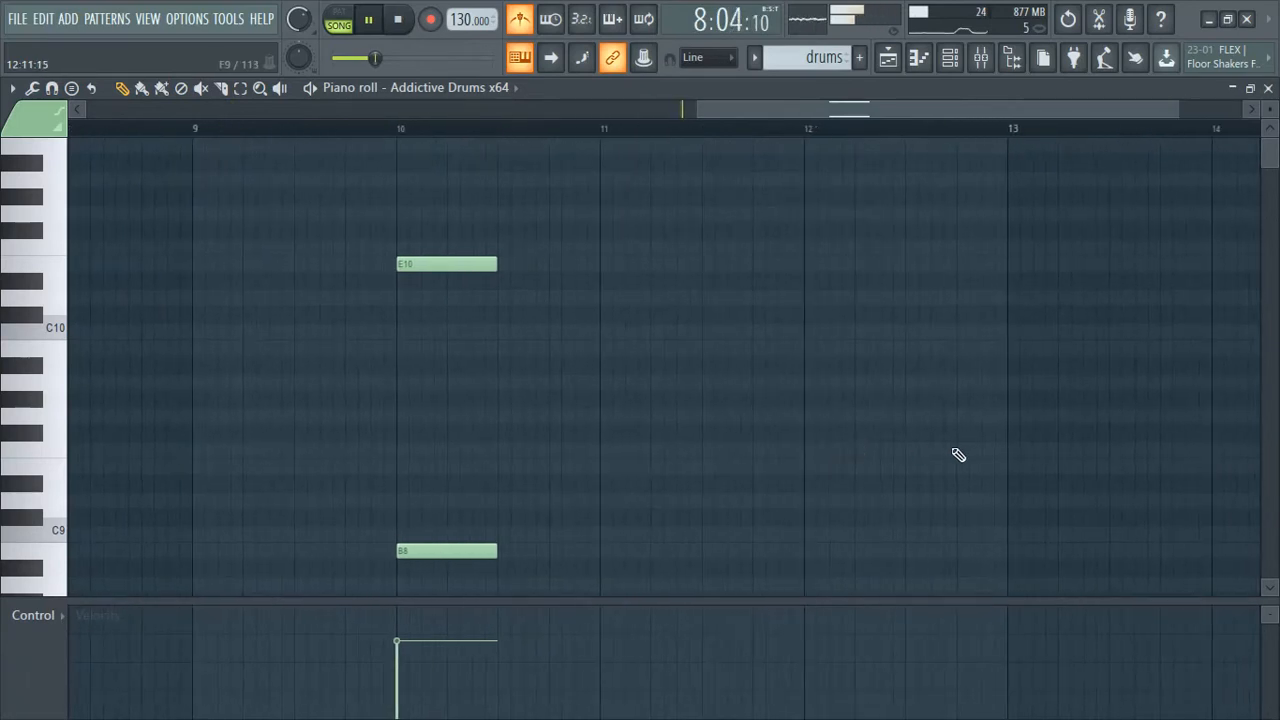
scroll(920, 451, down, 3)
drag(516, 110, 760, 112)
key(space)
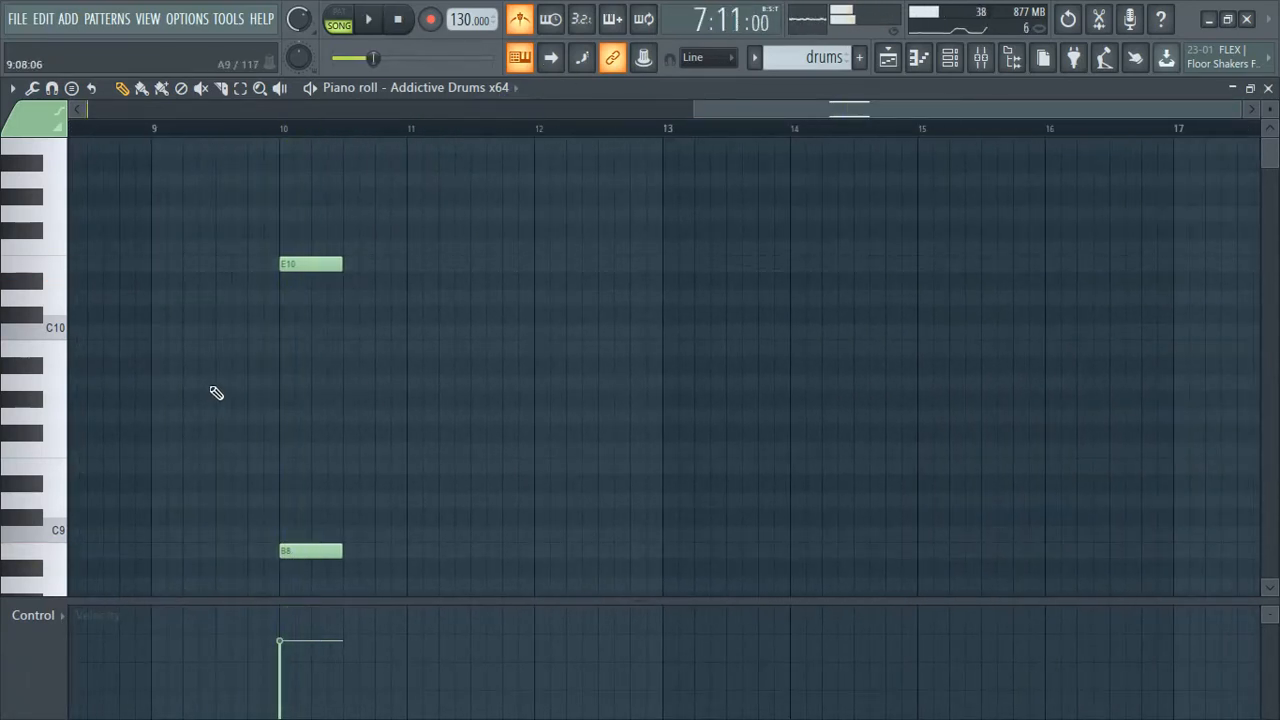
Shorten the E10 and B8 notes at bar 10 to four steps each and play the result briefly
click(304, 157)
right_click(306, 157)
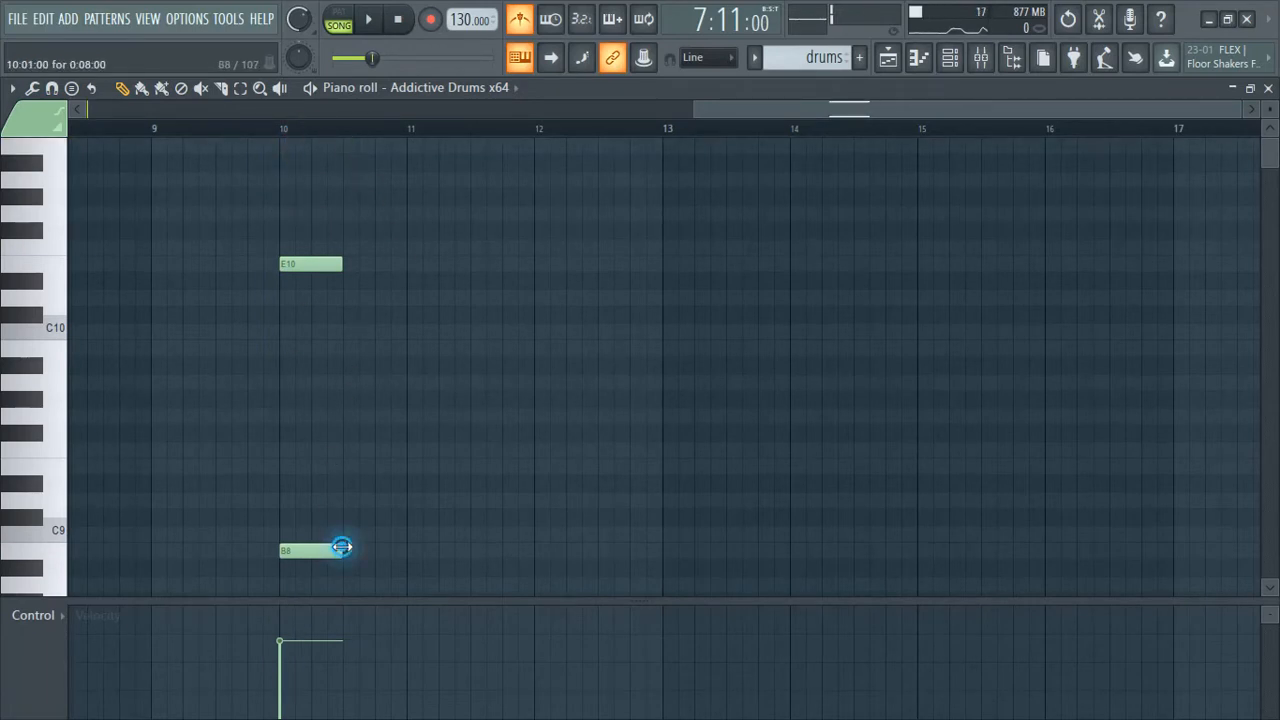
key(space)
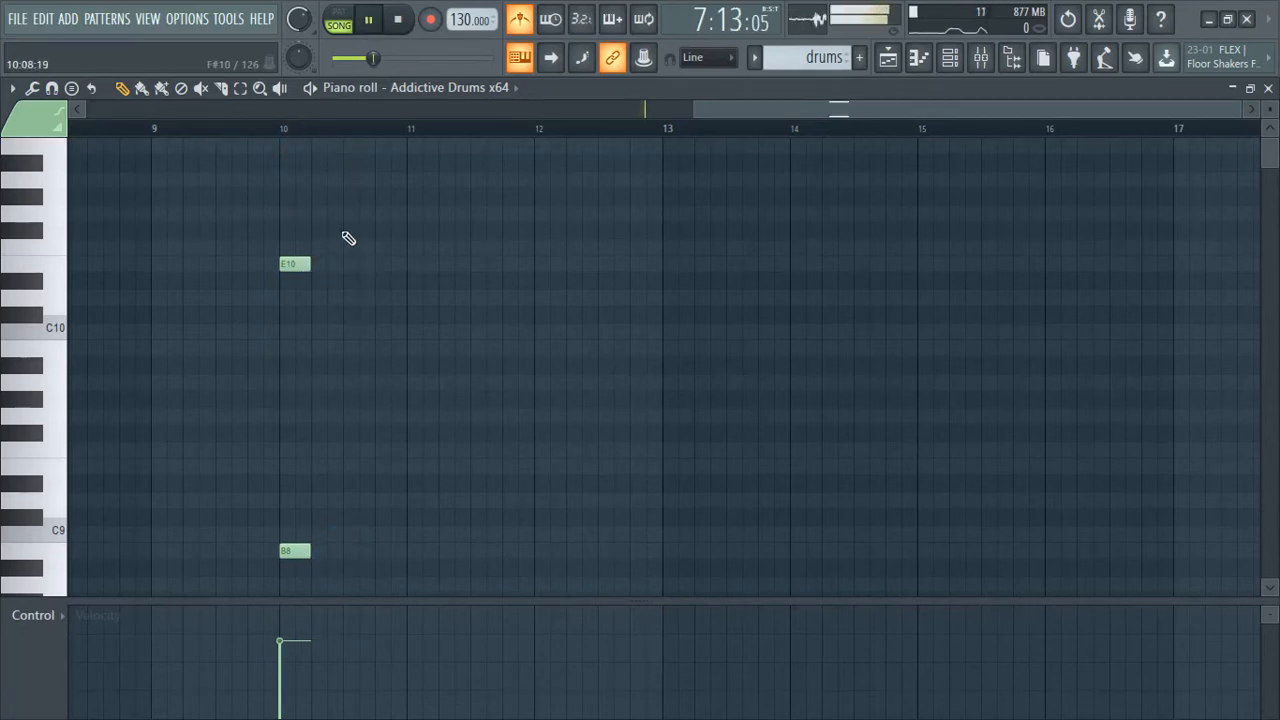
key(space)
Place four-step F#10 notes every half bar from 10:09:00 into bar 12
mouse_move(305, 284)
mouse_down()
mouse_move(329, 287)
mouse_move(349, 317)
mouse_move(338, 323)
mouse_move(337, 276)
mouse_move(356, 258)
mouse_move(355, 228)
mouse_up()
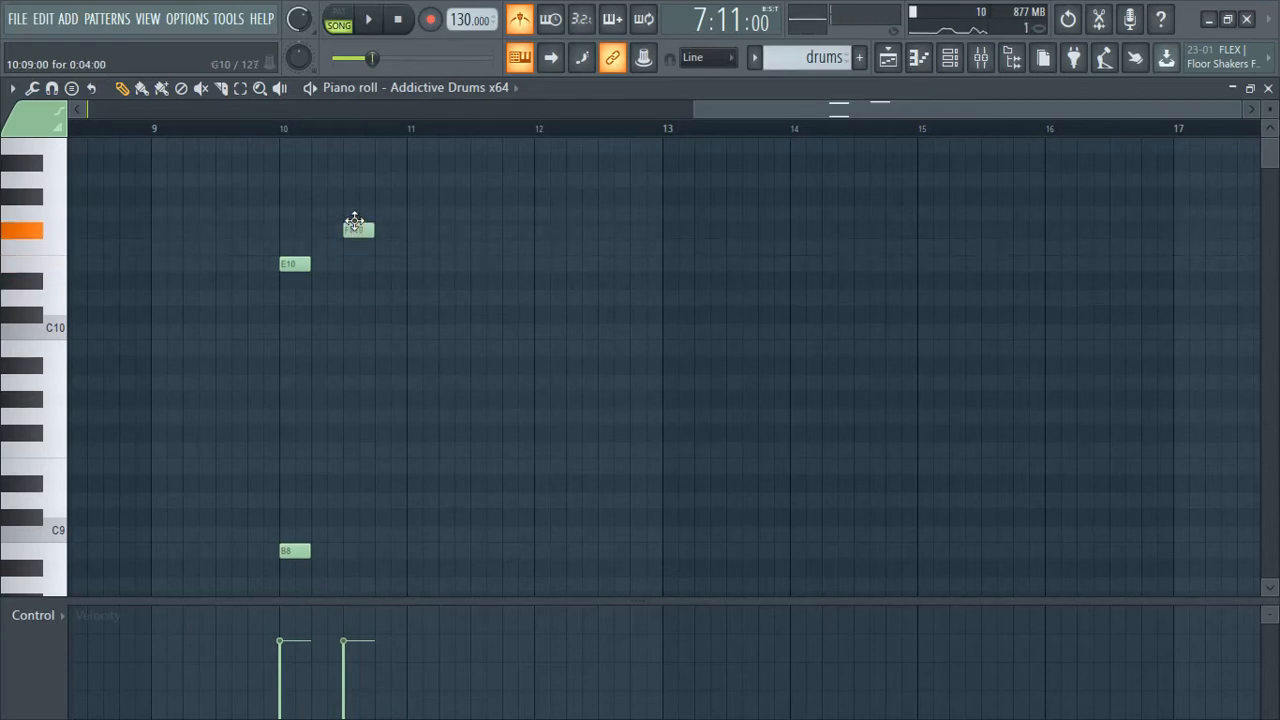
click(408, 230)
click(473, 230)
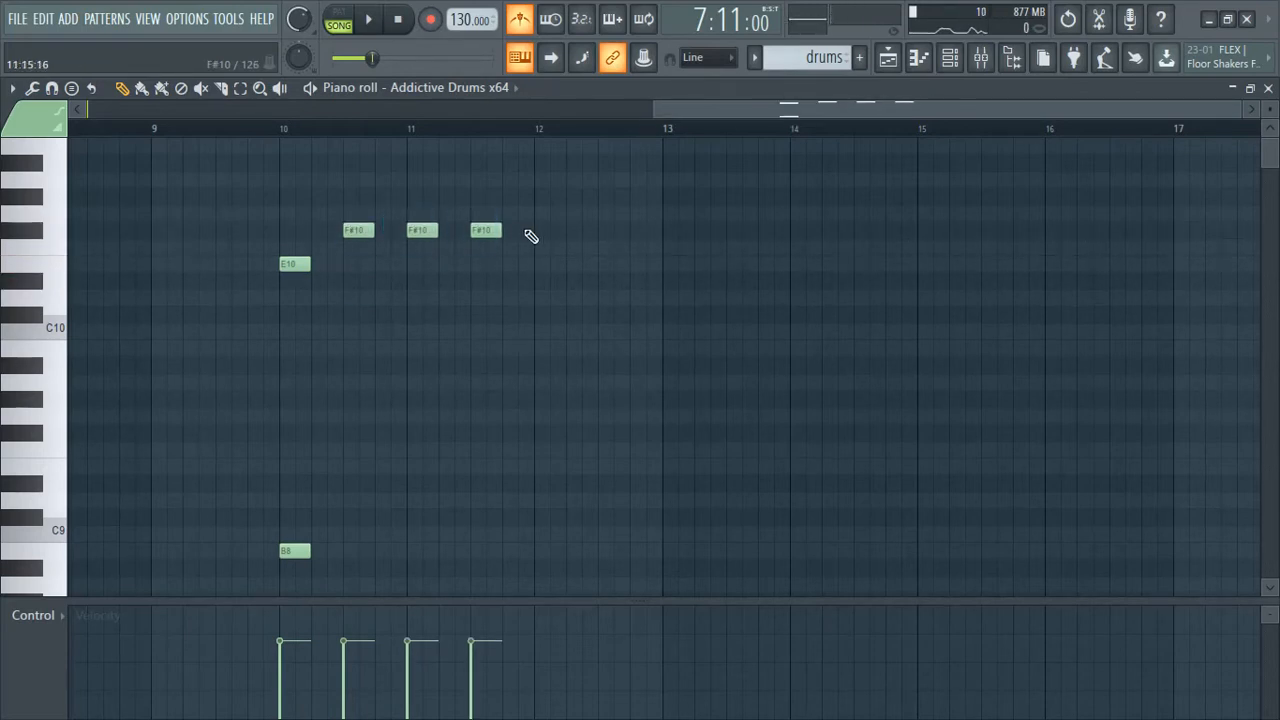
click(537, 230)
Duplicate the five F#10 notes directly after themselves to extend the pattern to bar 15, and clear the selection
drag(330, 228, 676, 231)
key(ctrl+b)
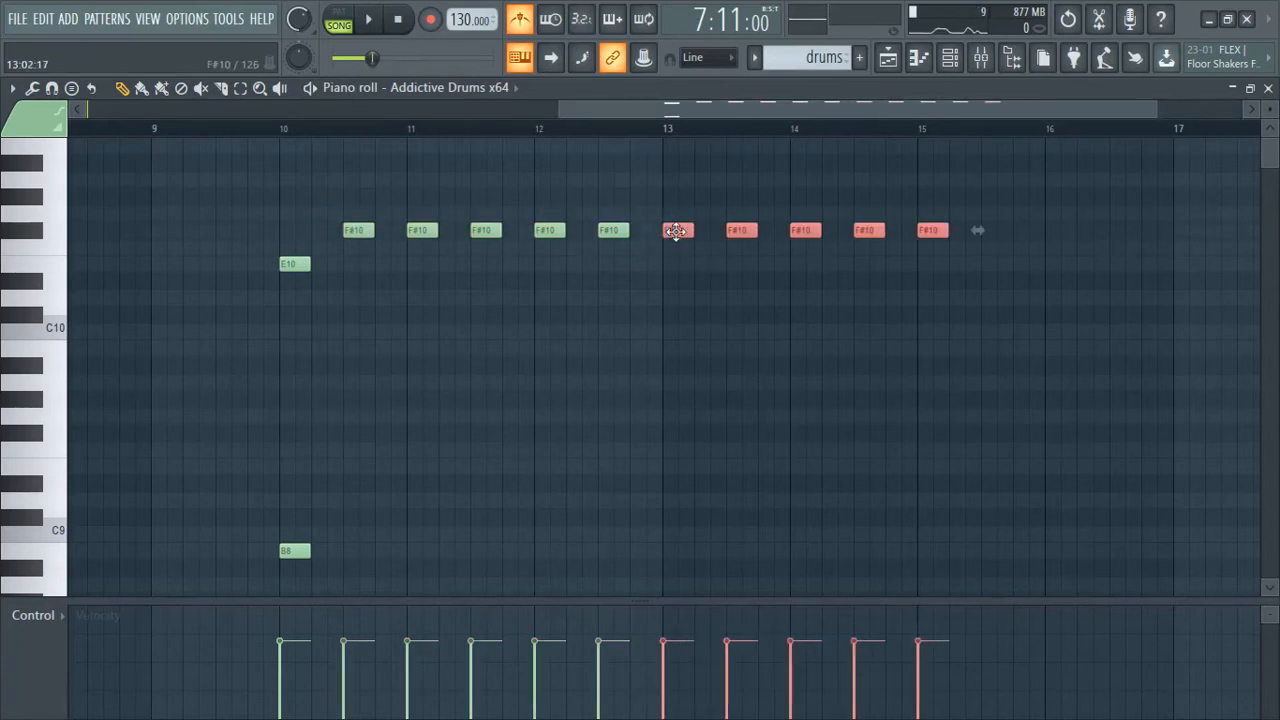
drag(335, 217, 594, 238)
right_click(552, 193)
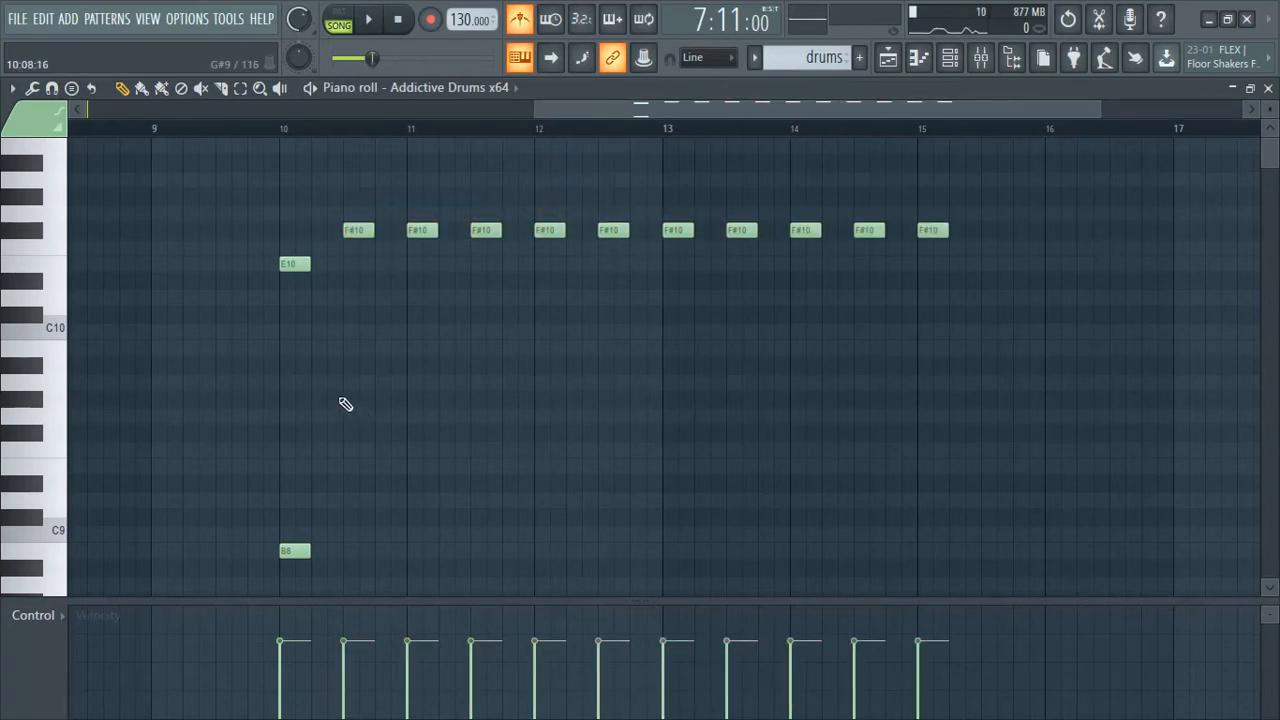
Play the song from 9:05:00 to check the F#10 hits against the chords and melody
click(180, 128)
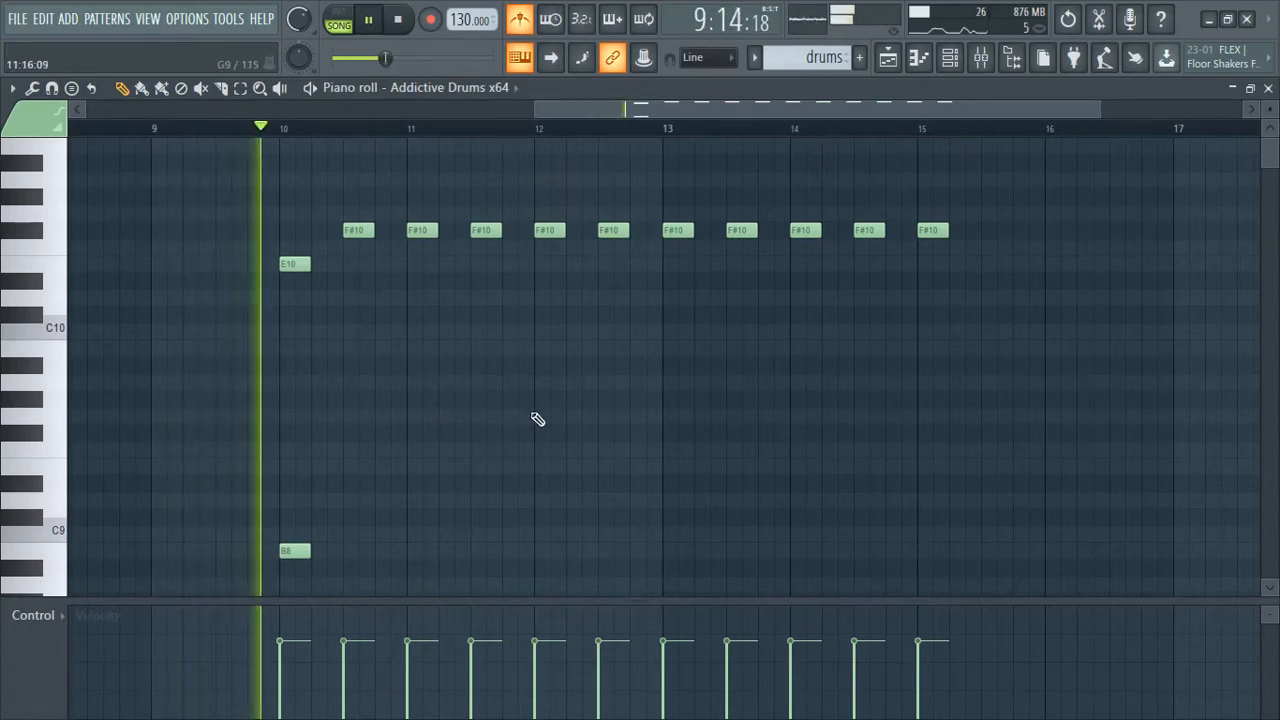
key(space)
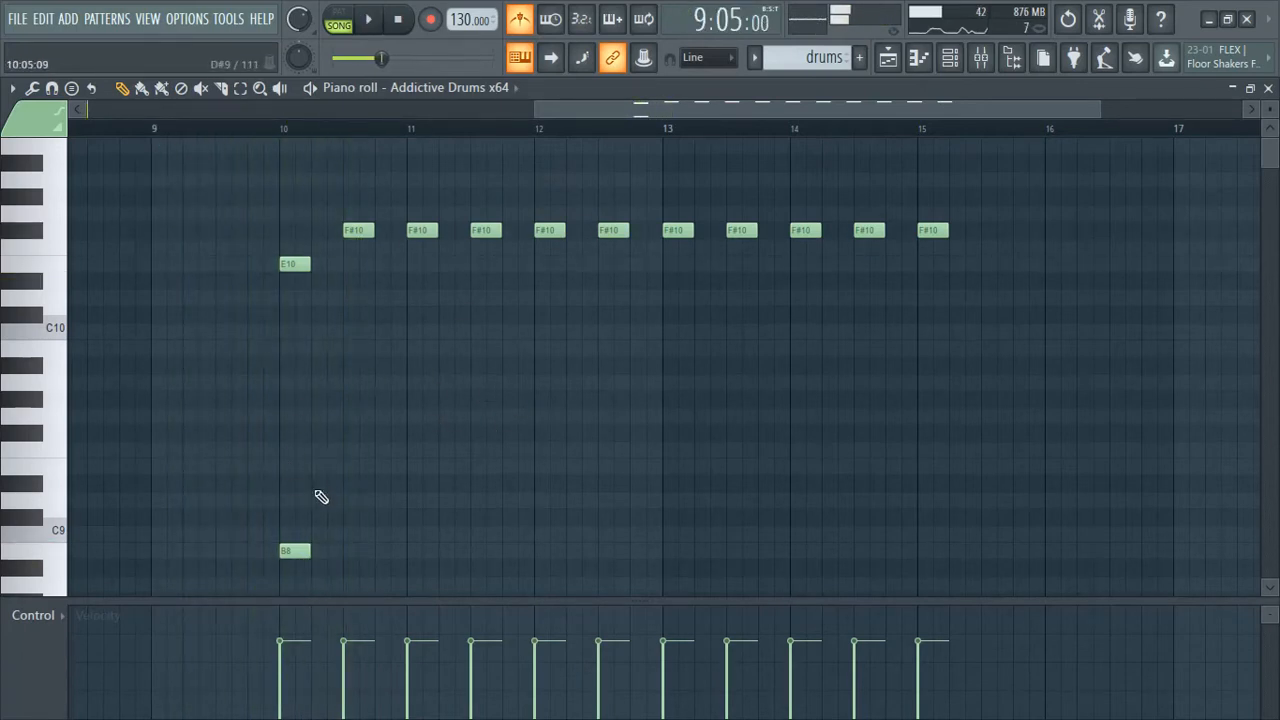
scroll(307, 487, up, 3)
key(space)
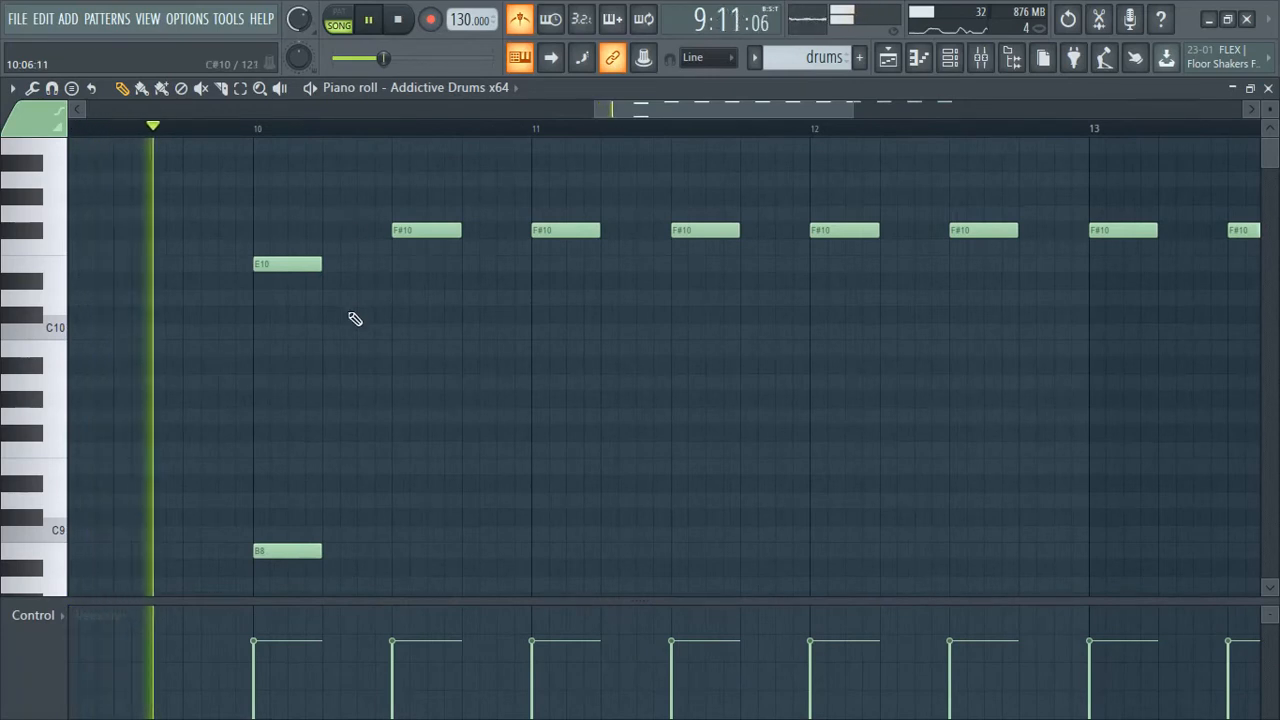
key(space)
Fill the gaps in the F#10 row from 10:05:00 to 12:05:00 with four-step notes to form a continuous run
click(326, 230)
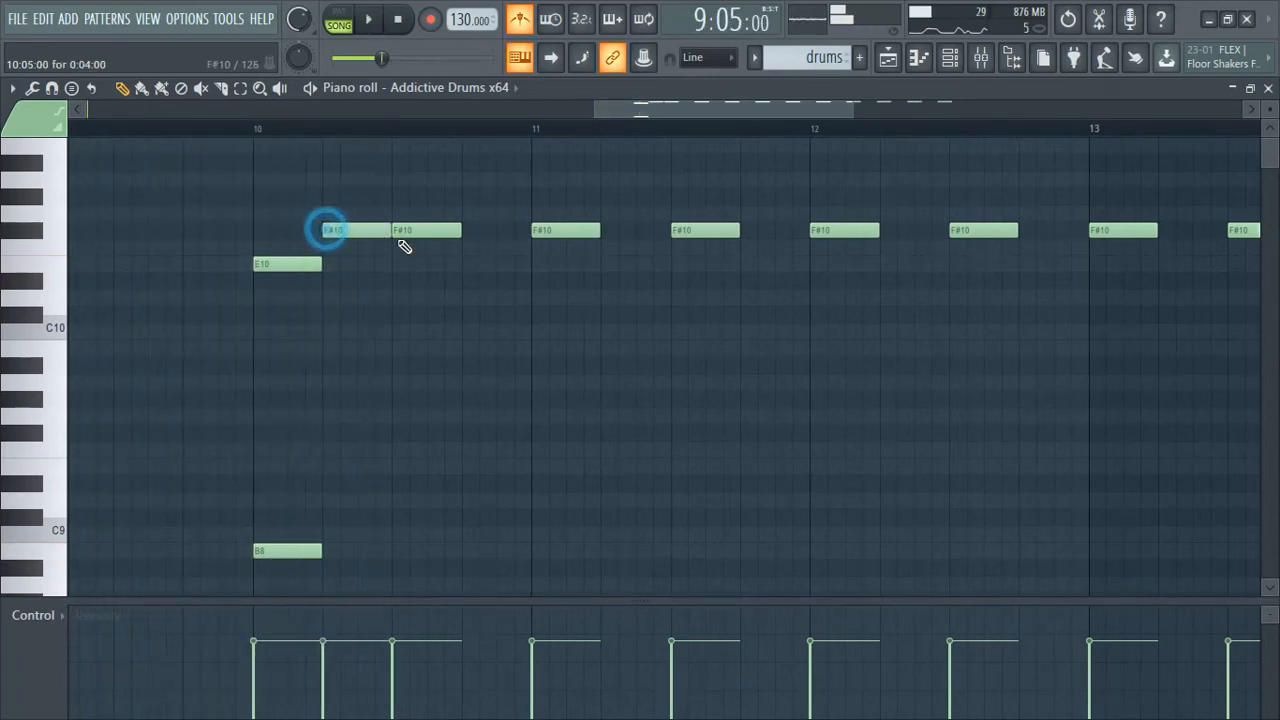
click(483, 232)
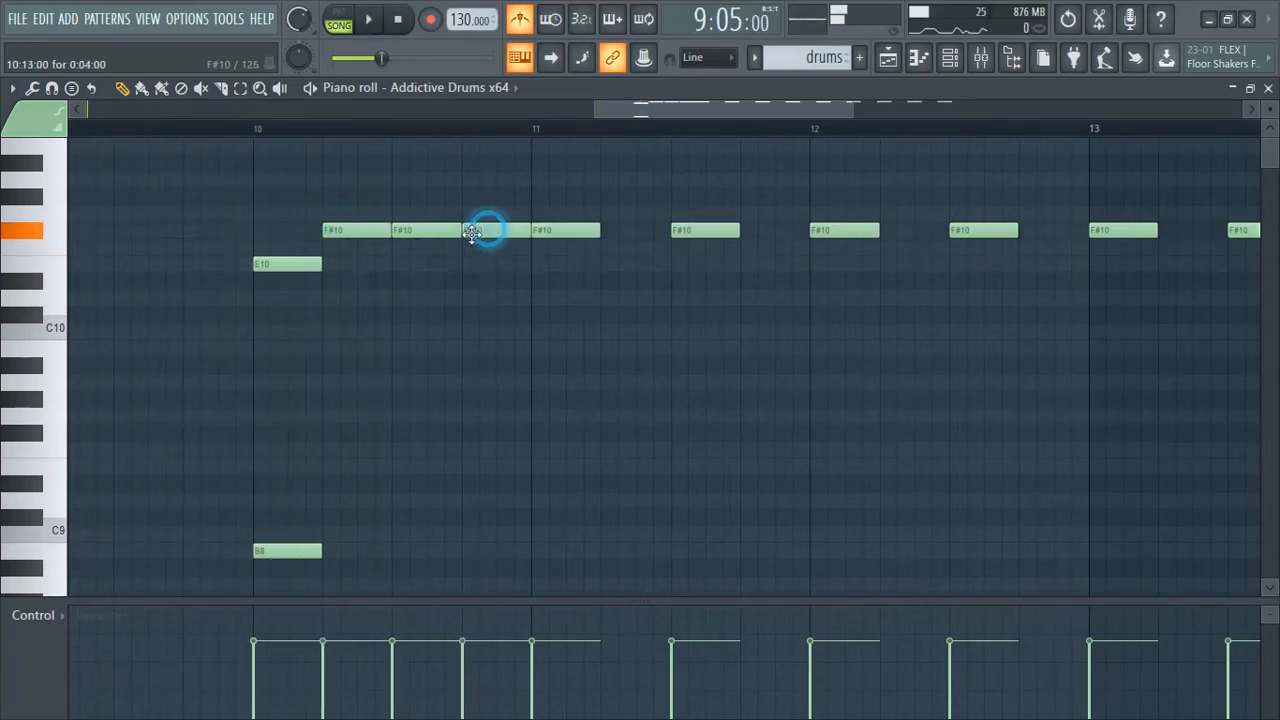
drag(305, 215, 618, 252)
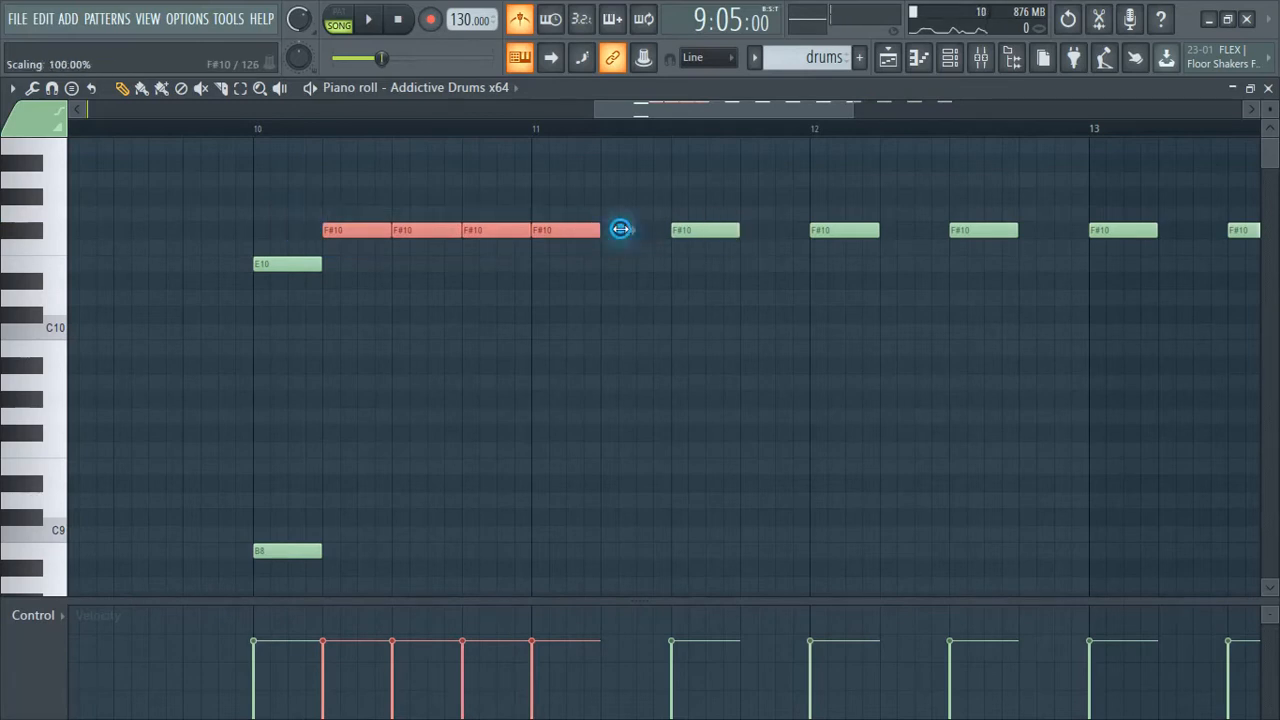
click(657, 208)
drag(693, 208, 643, 230)
click(761, 225)
drag(778, 227, 759, 233)
click(912, 230)
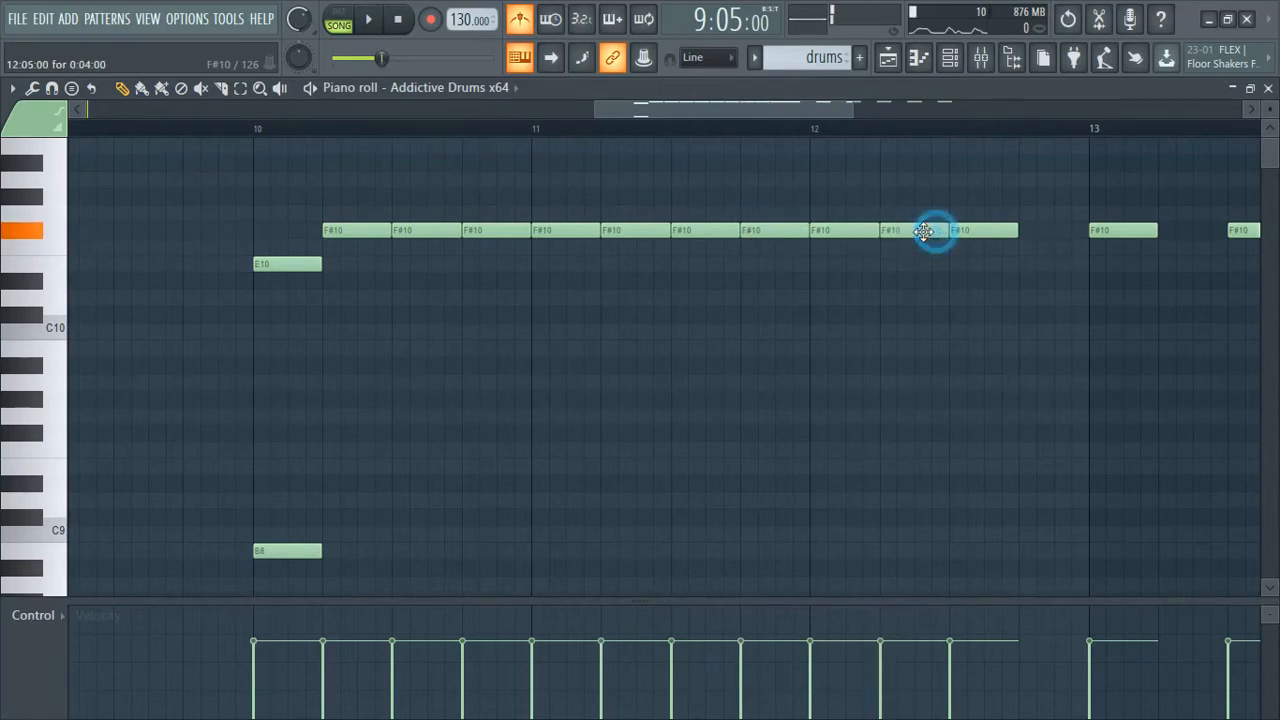
Play back the filled F#10 run and copy its ten notes ahead of it, starting at 7:13:00
key(space)
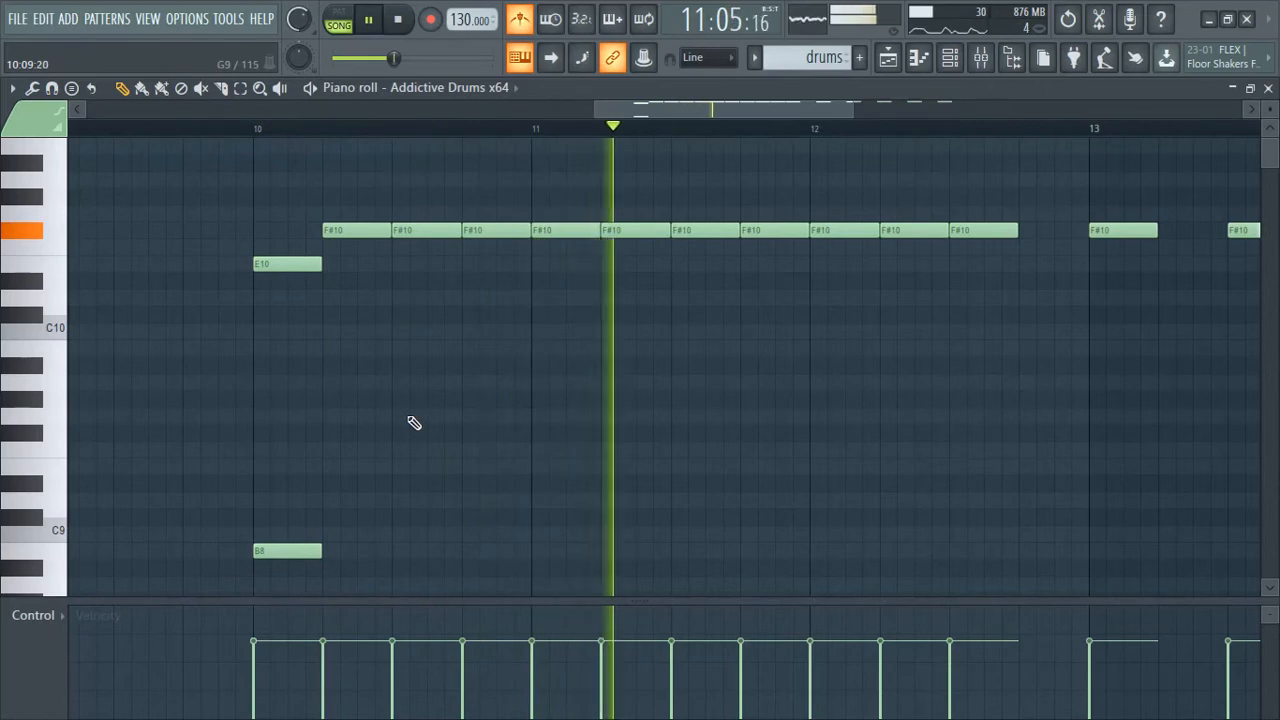
scroll(383, 446, down, 2)
scroll(320, 477, down, 3)
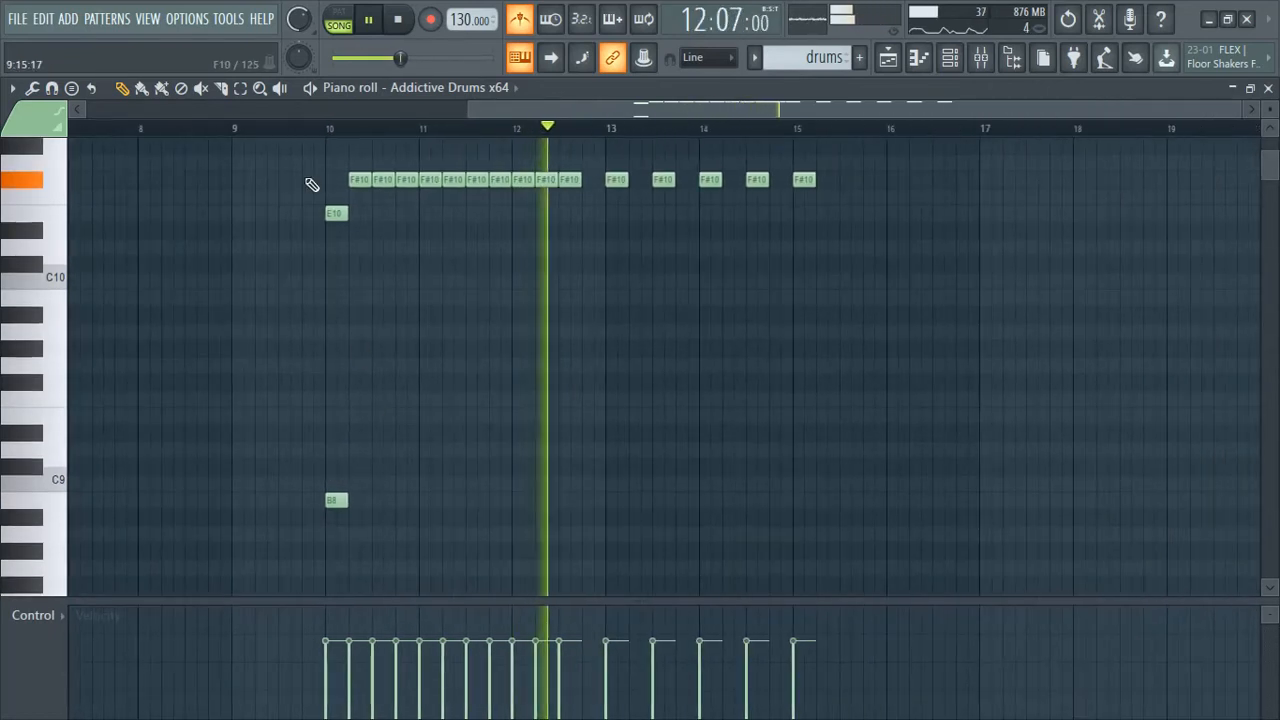
key(space)
drag(330, 166, 155, 175)
key(ctrl+b)
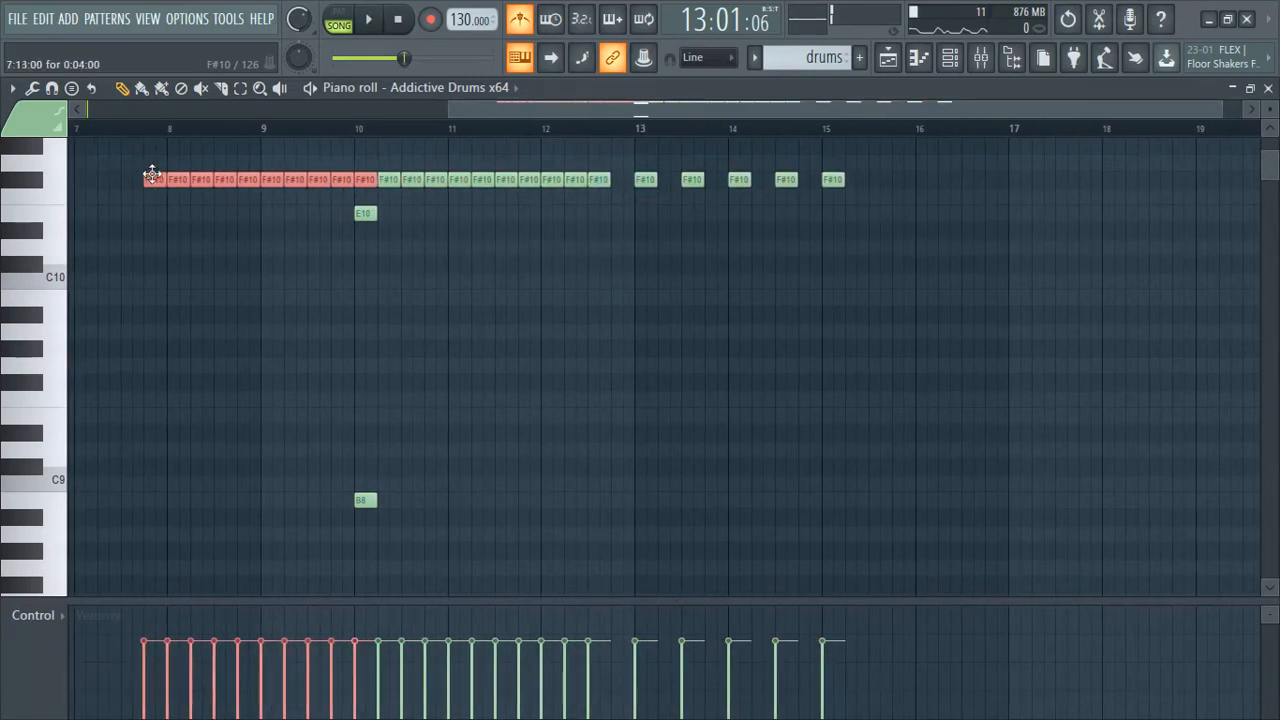
Remove the copied F#10 note at 7:13:00, play the run from 7:07:00 and clear the note selection
right_click(149, 181)
key(space)
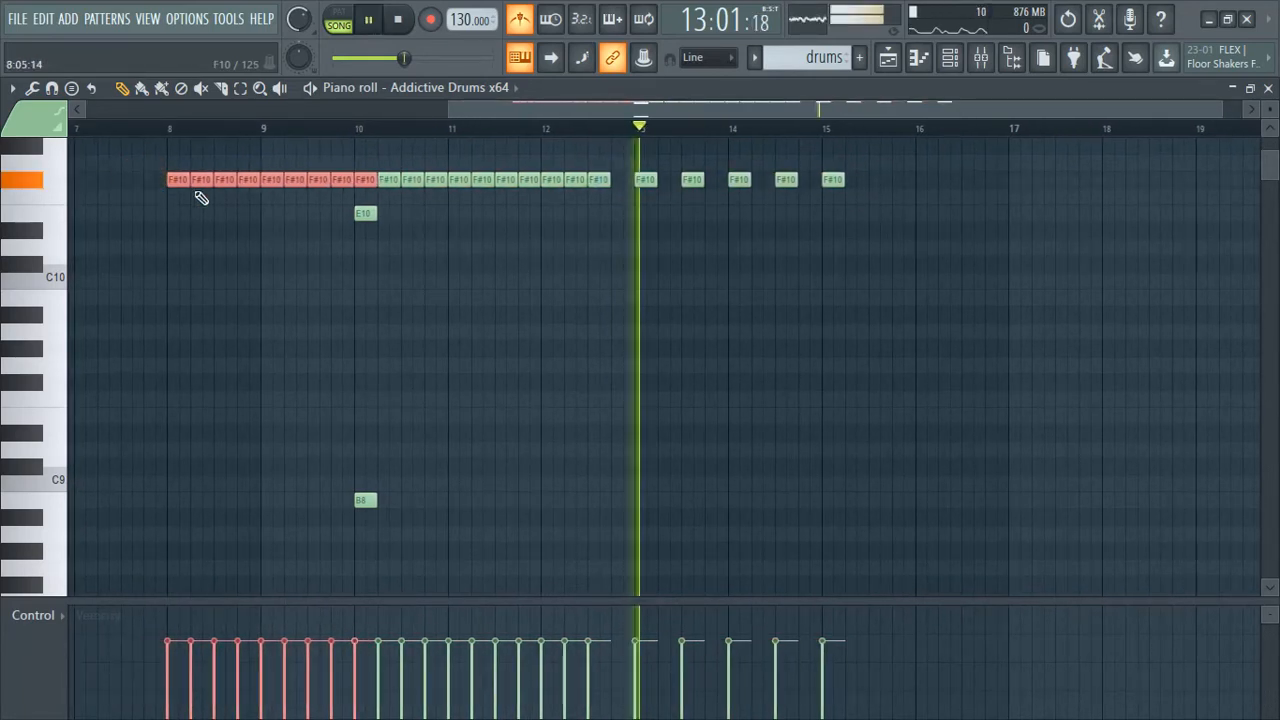
click(110, 130)
scroll(268, 242, down, 1)
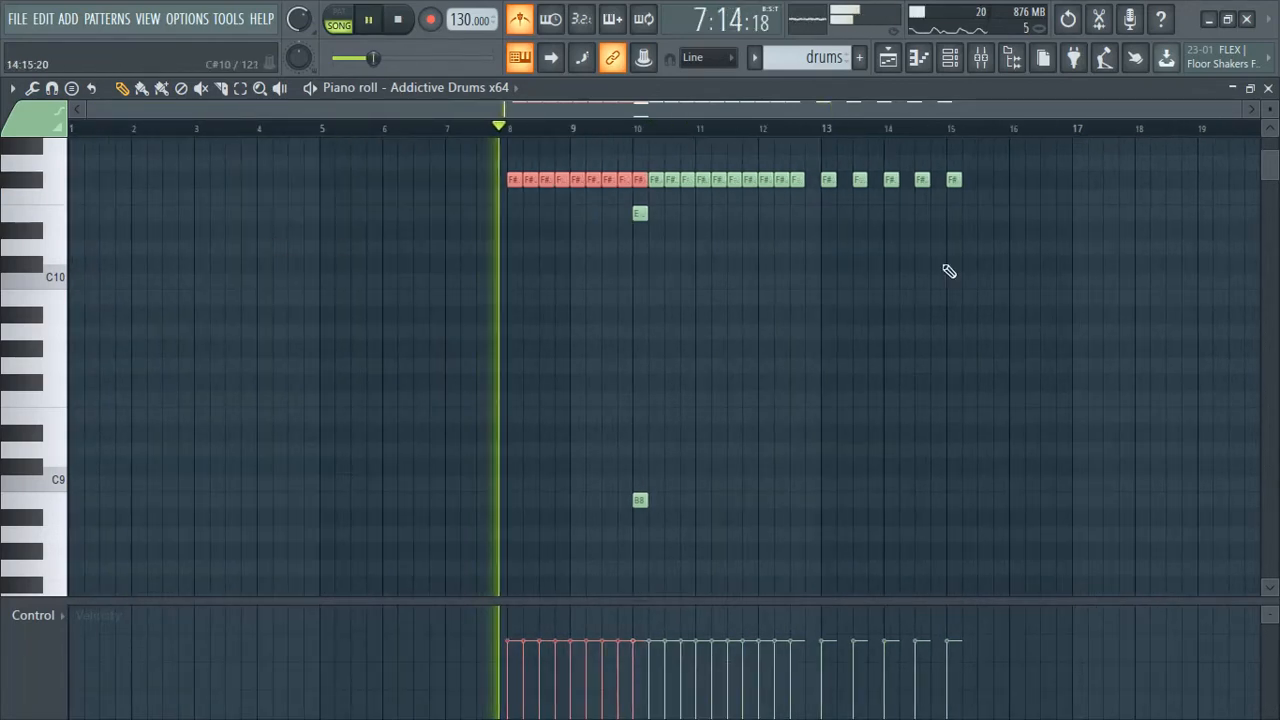
scroll(900, 270, up, 2)
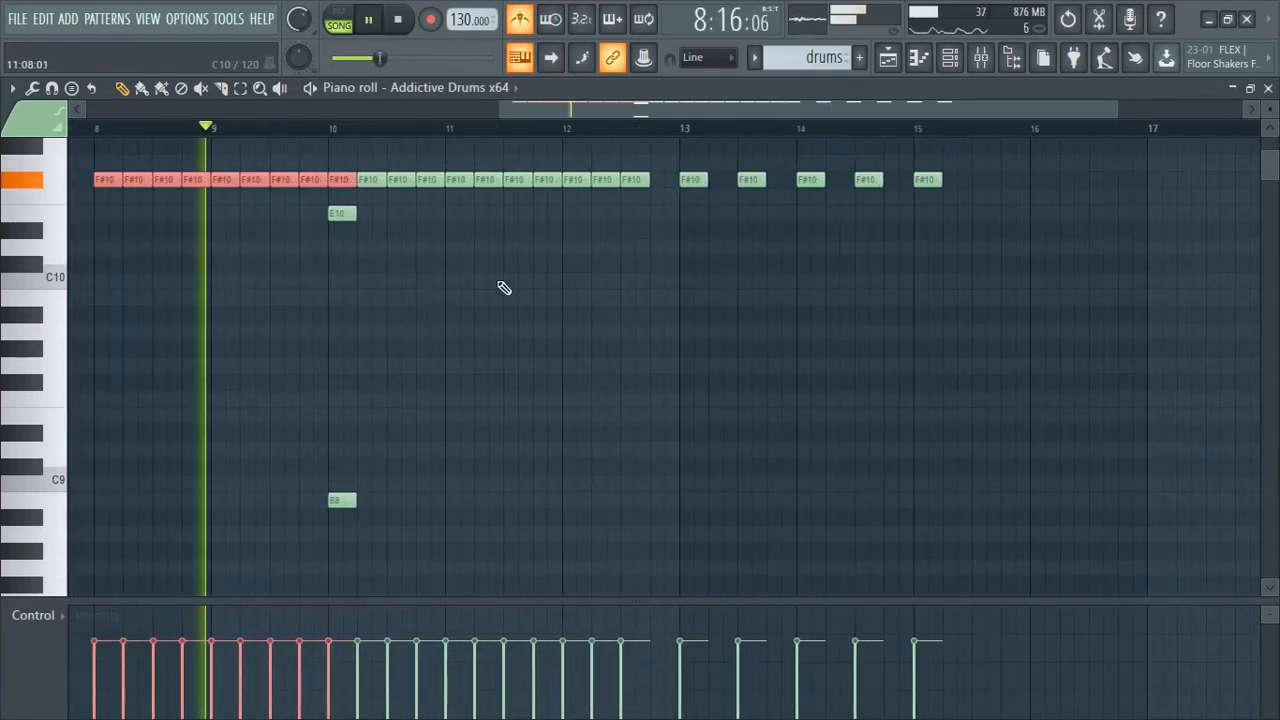
scroll(503, 286, up, 1)
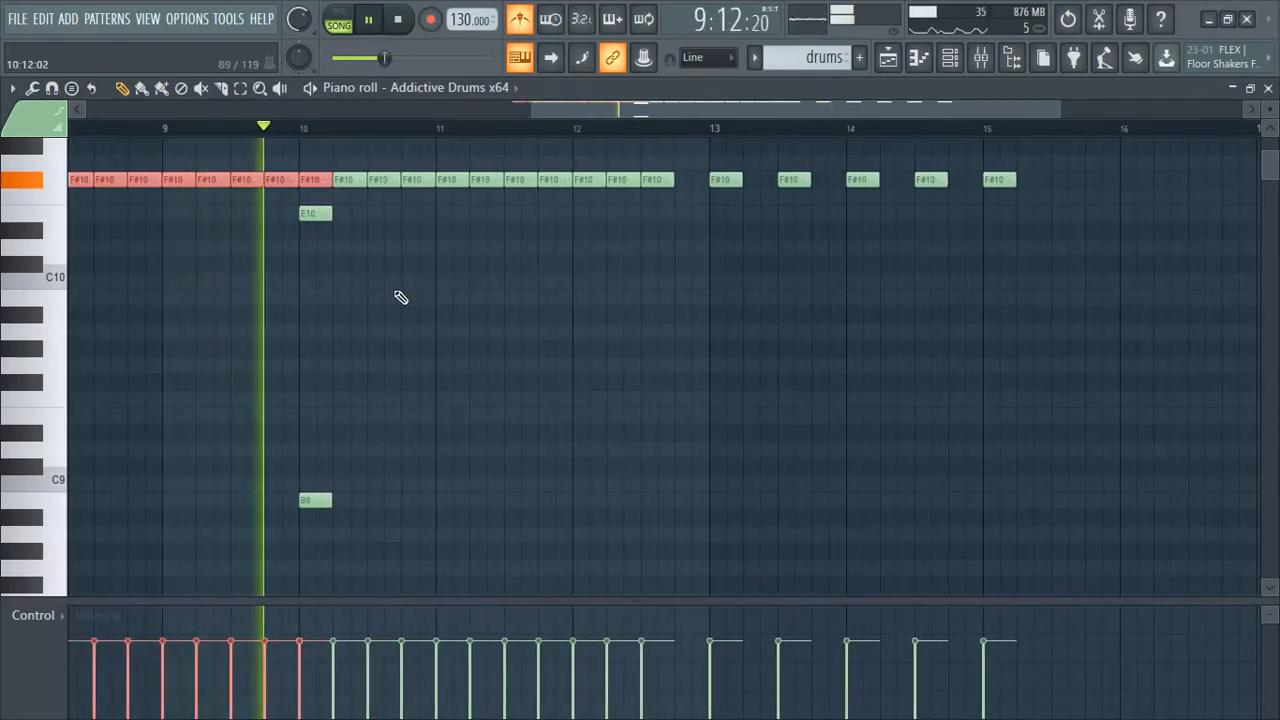
key(space)
click(368, 448)
right_click(368, 448)
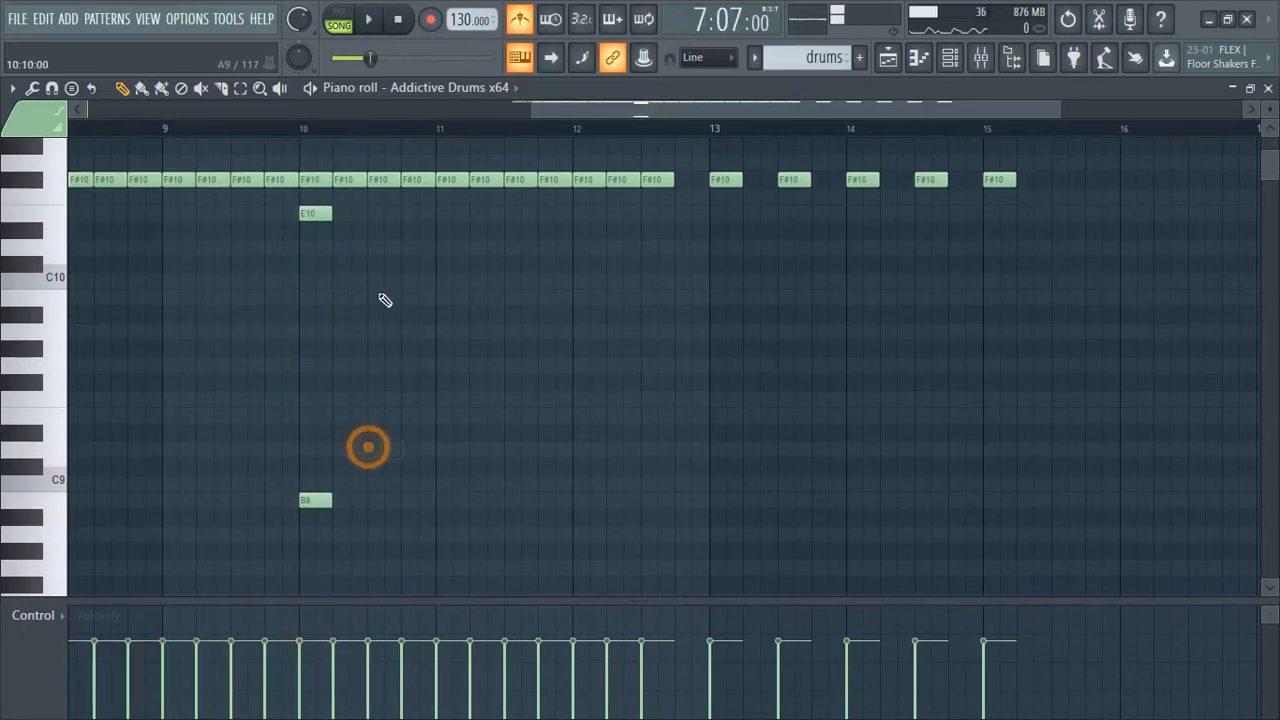
Add a four-step G#10 note at 10:09:00 and play the song from 8:13:00
click(378, 140)
scroll(381, 214, up, 1)
mouse_move(376, 198)
mouse_down()
mouse_move(376, 163)
mouse_move(376, 198)
mouse_up()
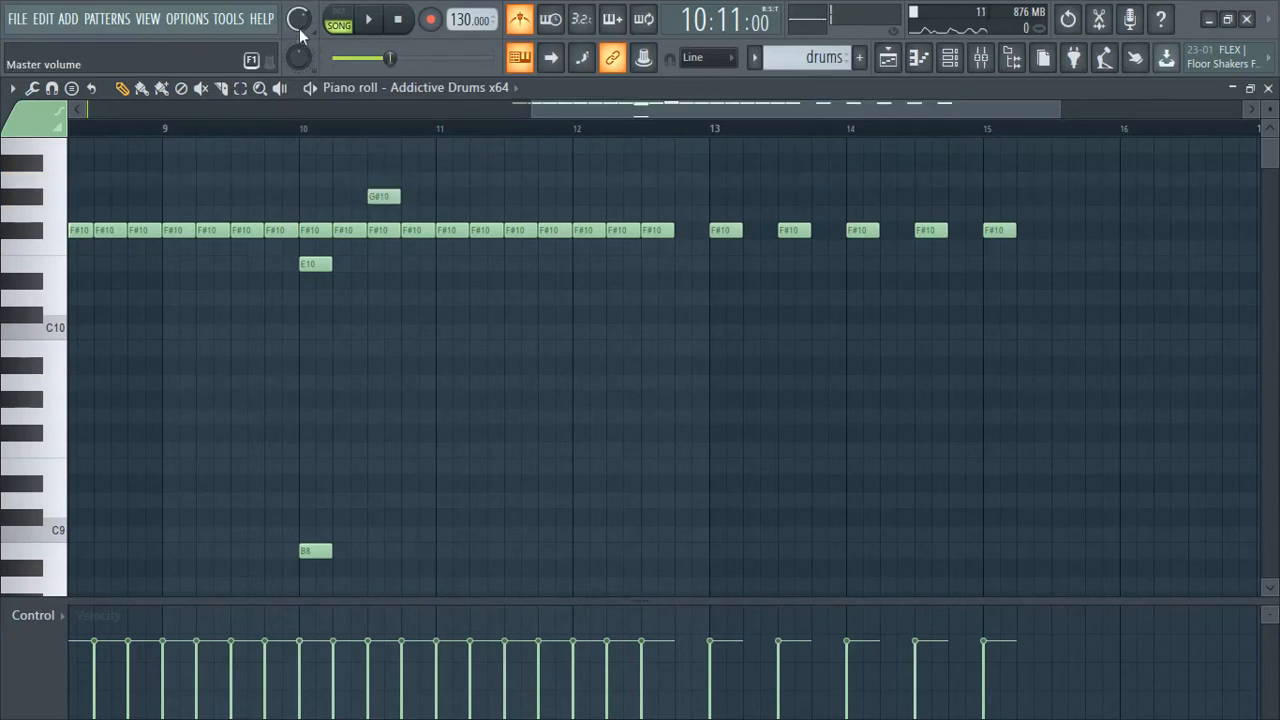
key(space)
key(space)
click(129, 132)
key(space)
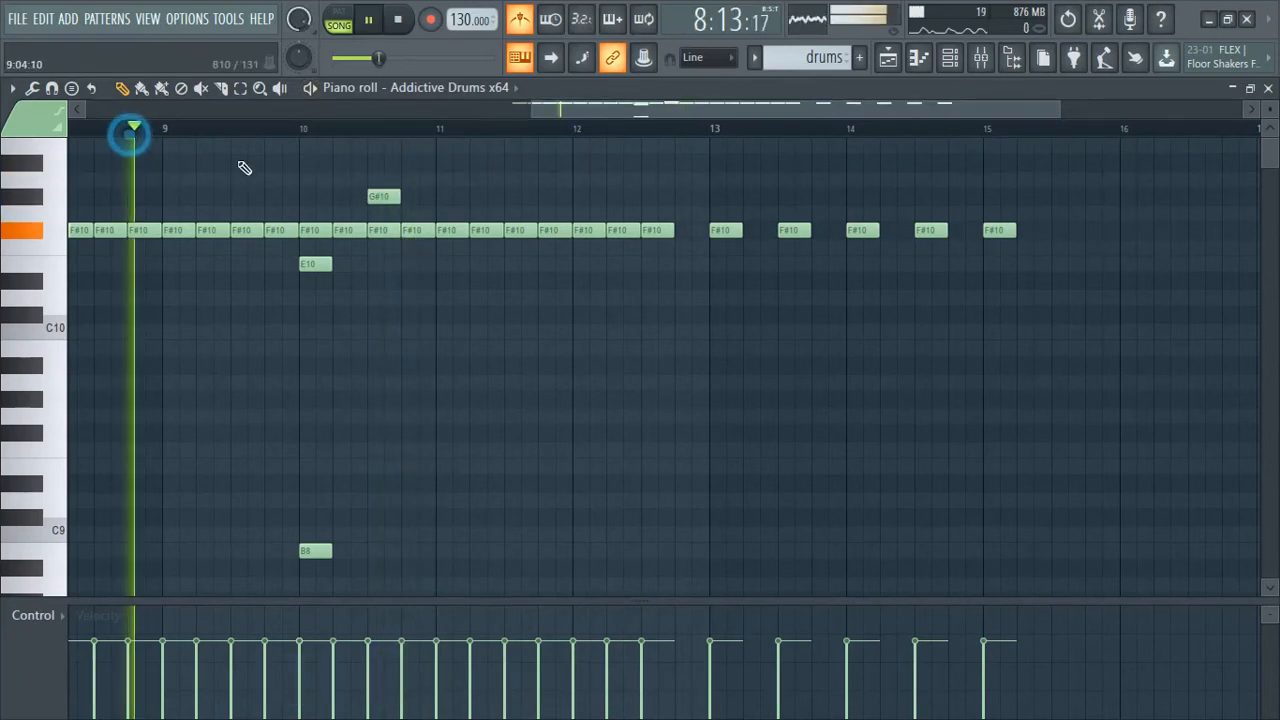
Lower the main melody and 2syn volume faders in the maximized mixer during playback, and restore the mixer's size
click(981, 57)
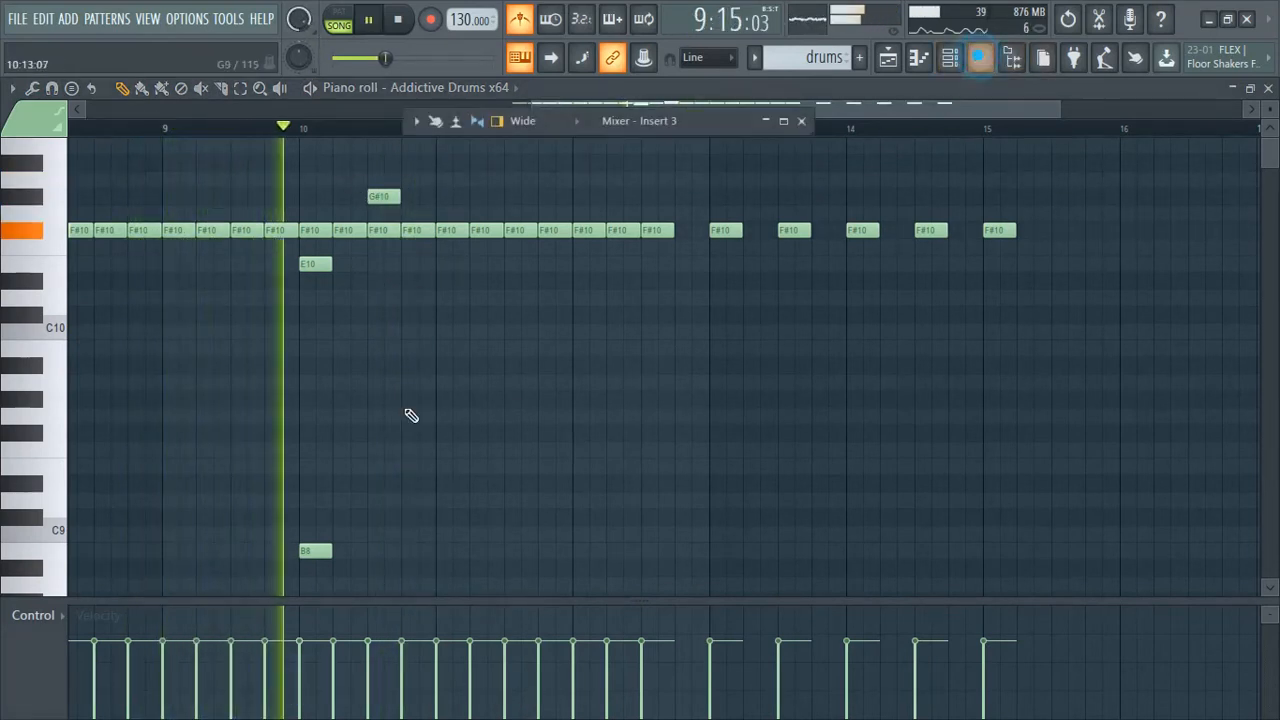
key(space)
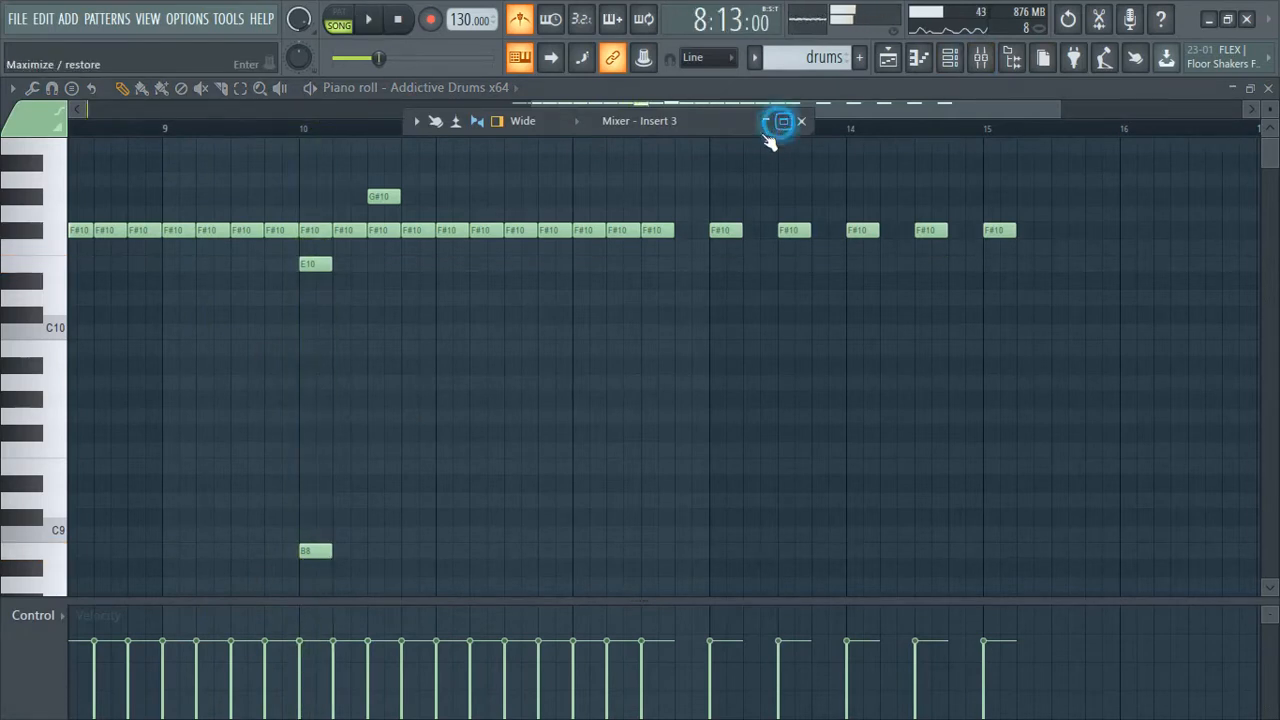
click(781, 121)
key(space)
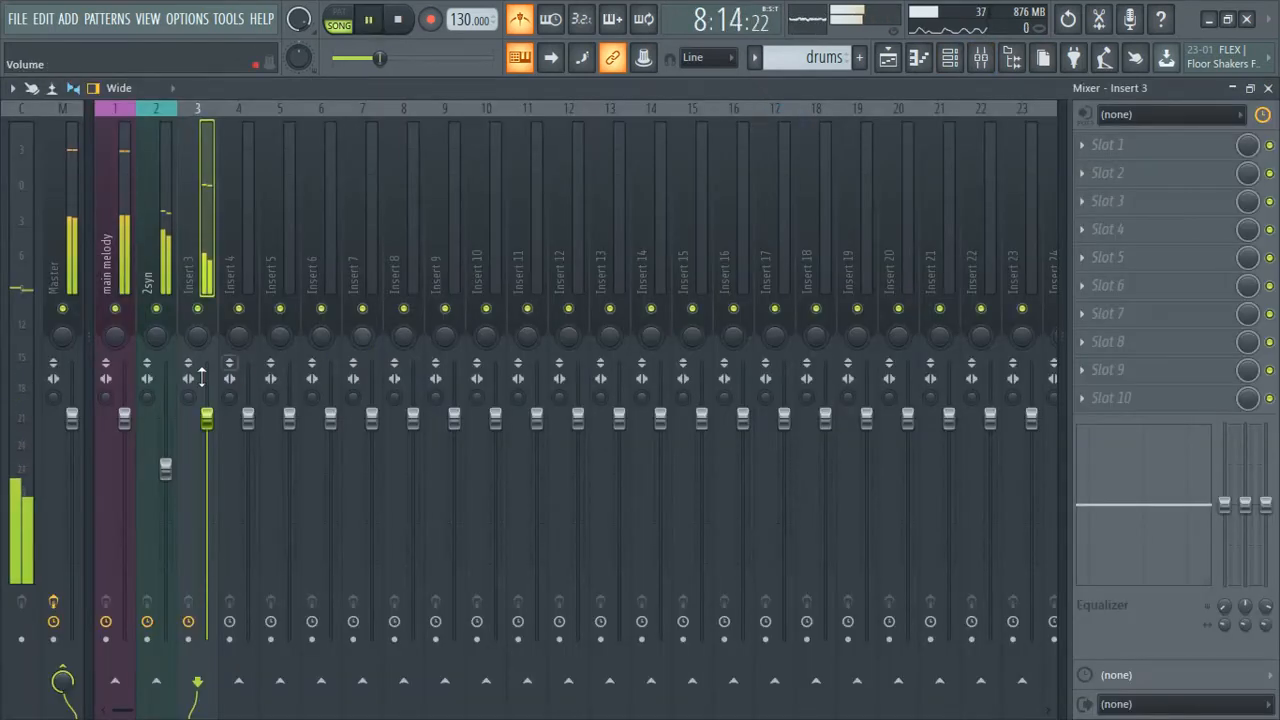
drag(123, 420, 180, 493)
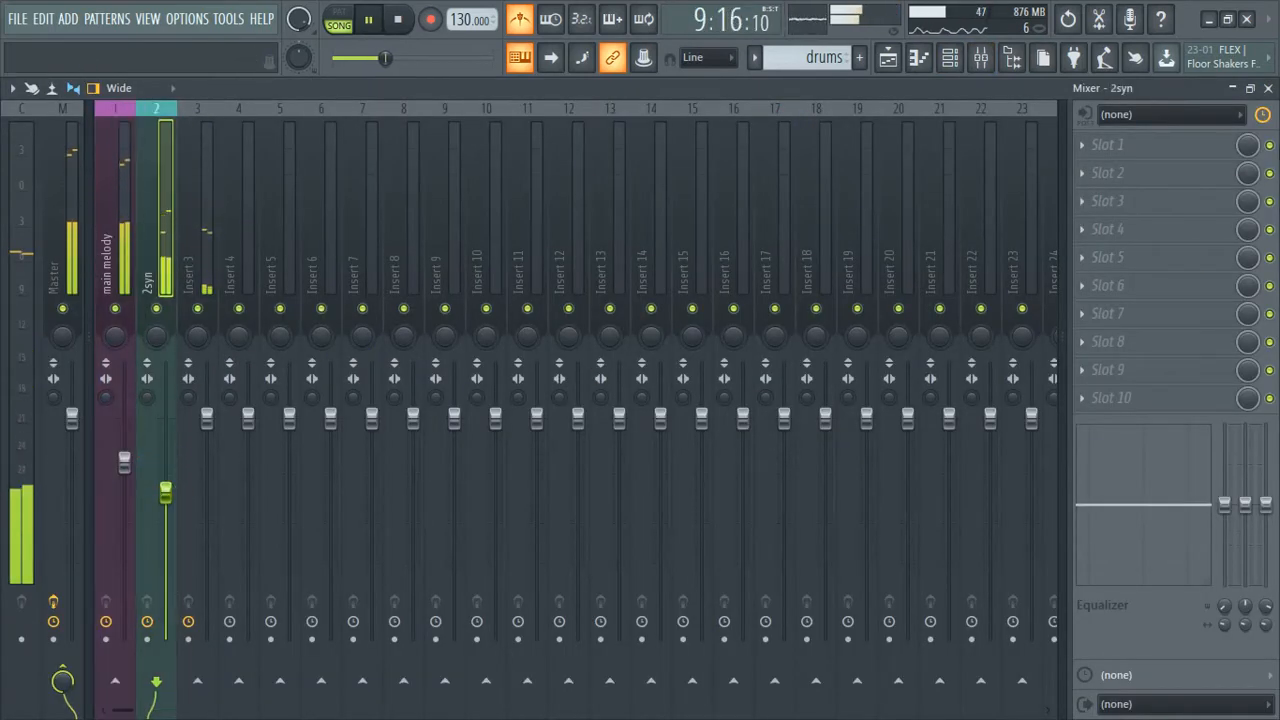
click(1250, 88)
Replay the song from 8:13:00 to check the drum hits against the lowered melody tracks
key(space)
key(space)
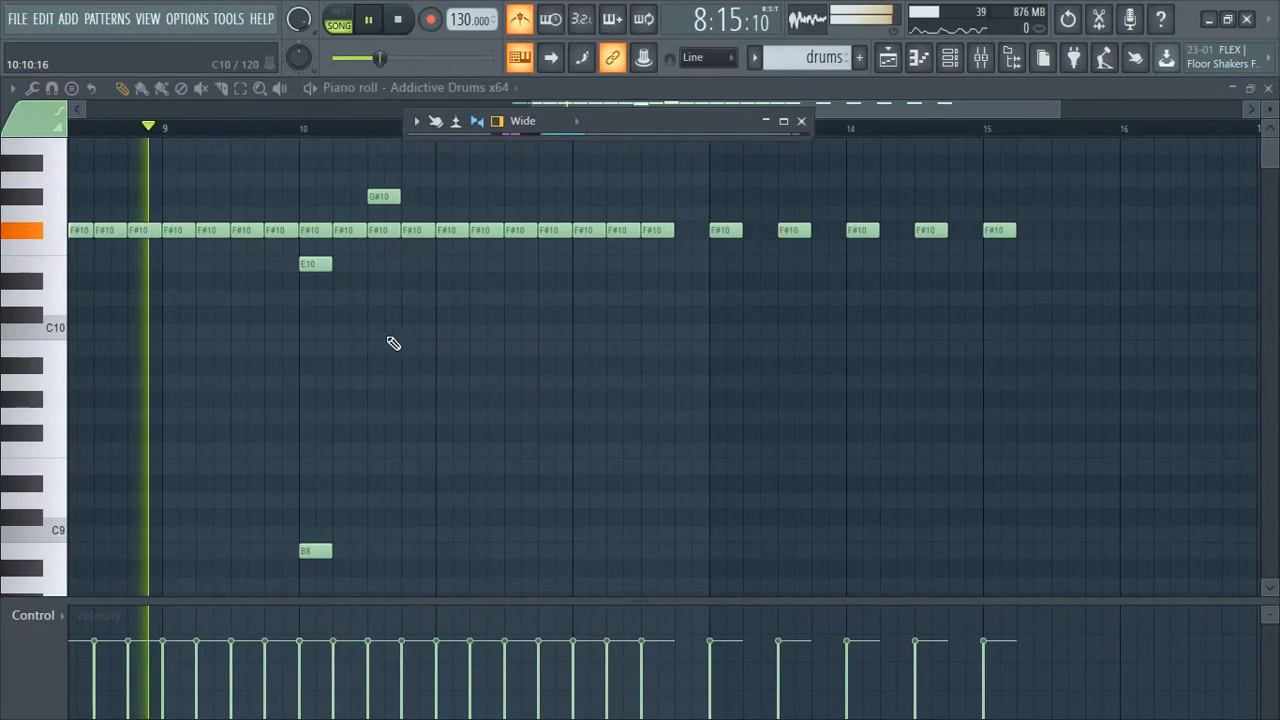
scroll(391, 369, up, 3)
scroll(369, 520, up, 2)
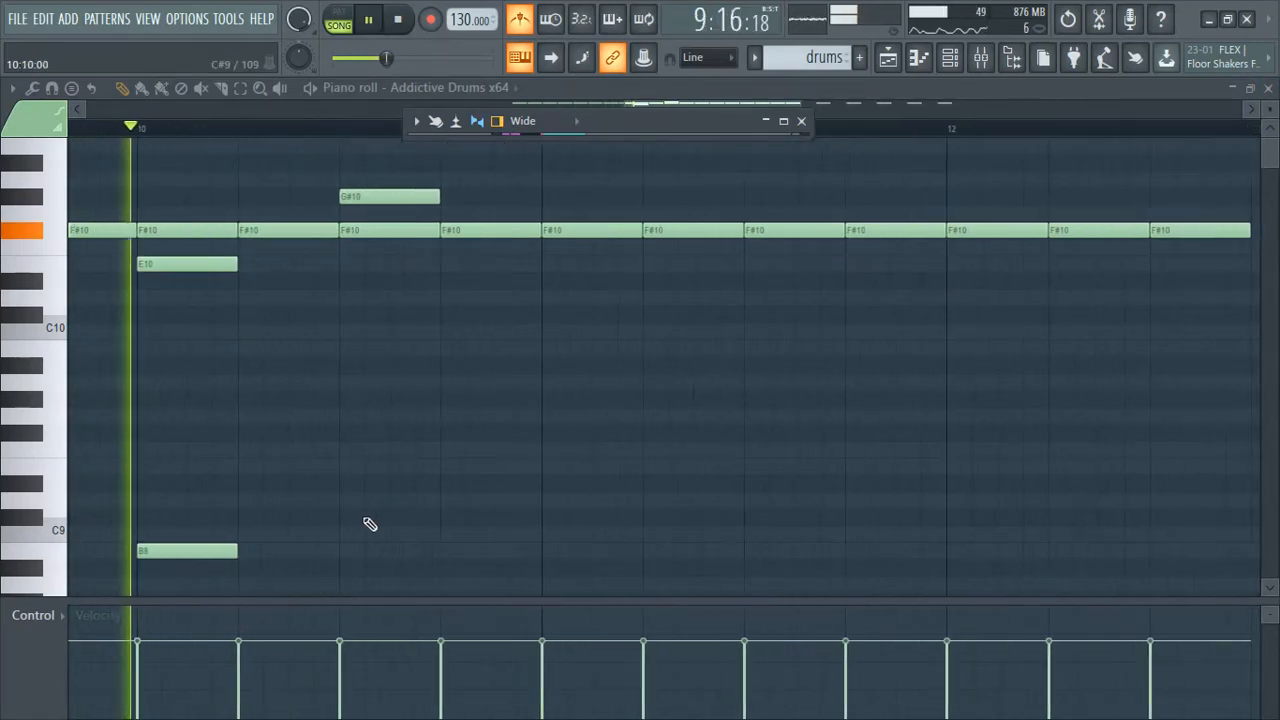
scroll(366, 532, down, 4)
scroll(353, 498, up, 4)
scroll(361, 502, down, 2)
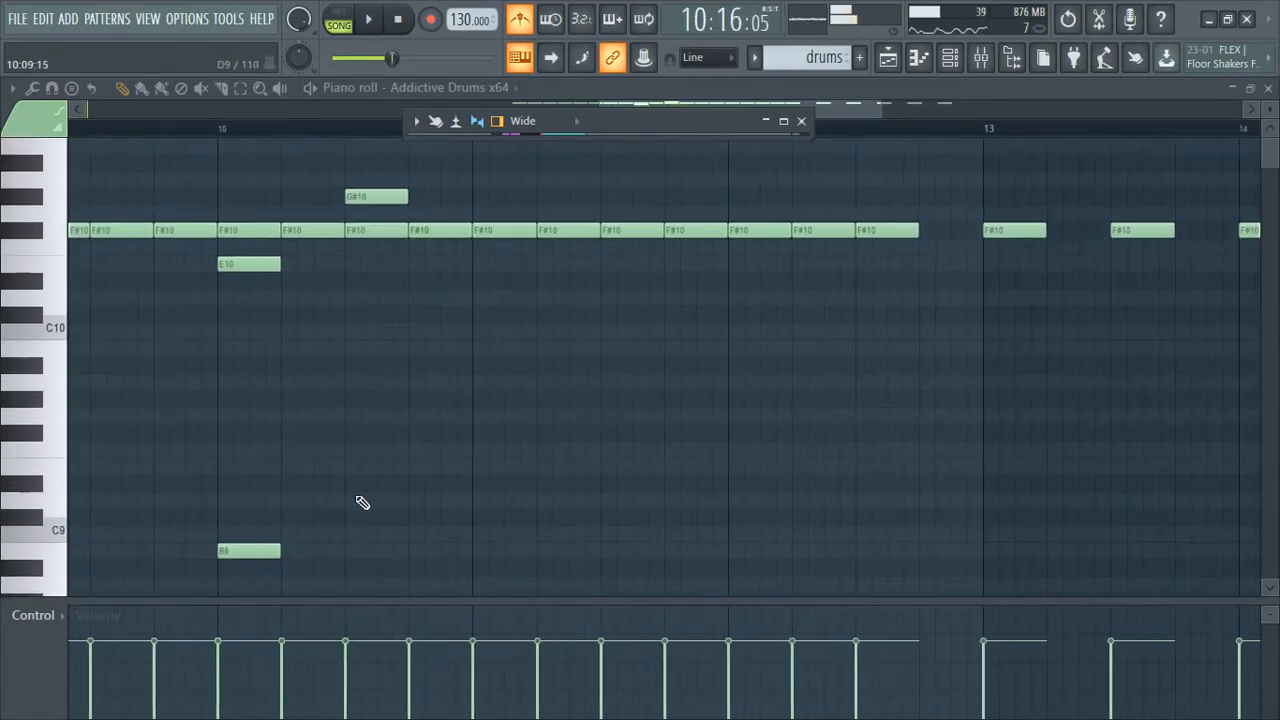
scroll(312, 525, down, 4)
key(space)
key(space)
scroll(437, 530, up, 5)
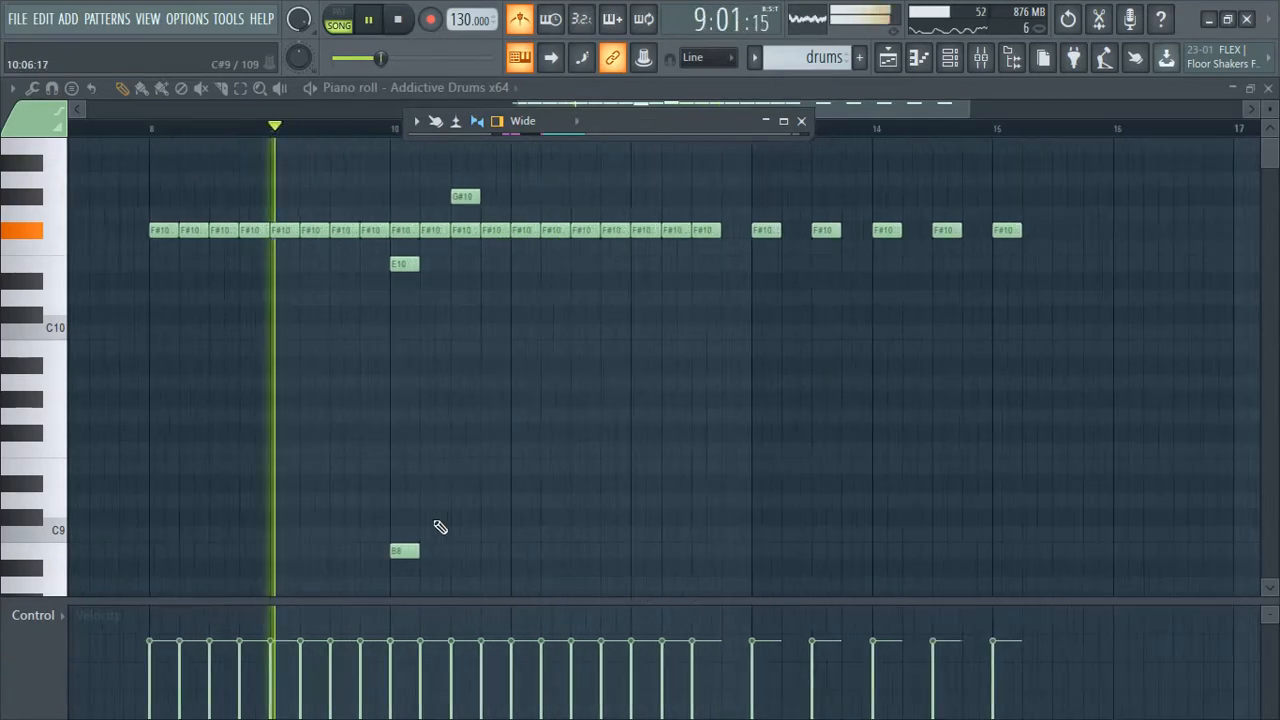
Shorten the B8 note at bar 10 to two steps, add two-step B8 notes at 10:05:00 and 10:07:00, and play the result
mouse_move(410, 554)
mouse_down()
mouse_move(449, 551)
mouse_move(434, 558)
mouse_up()
key(space)
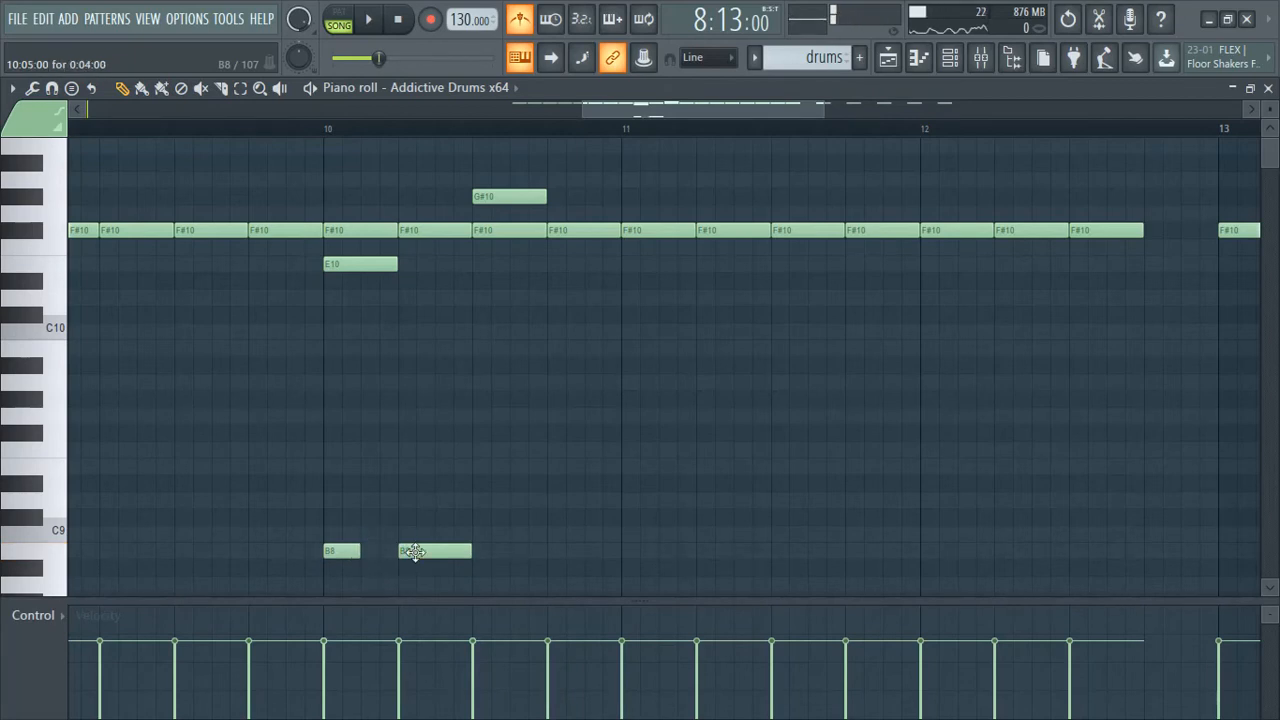
drag(430, 558, 466, 552)
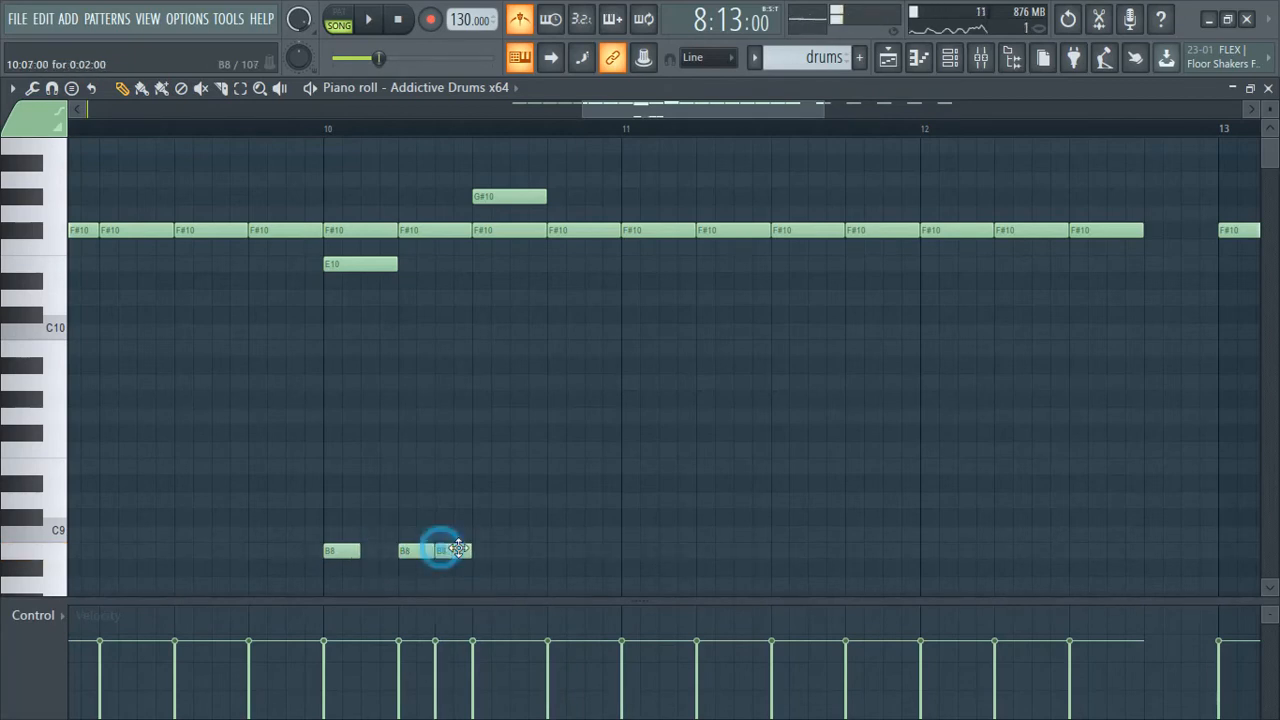
key(space)
scroll(477, 543, down, 4)
scroll(720, 520, up, 4)
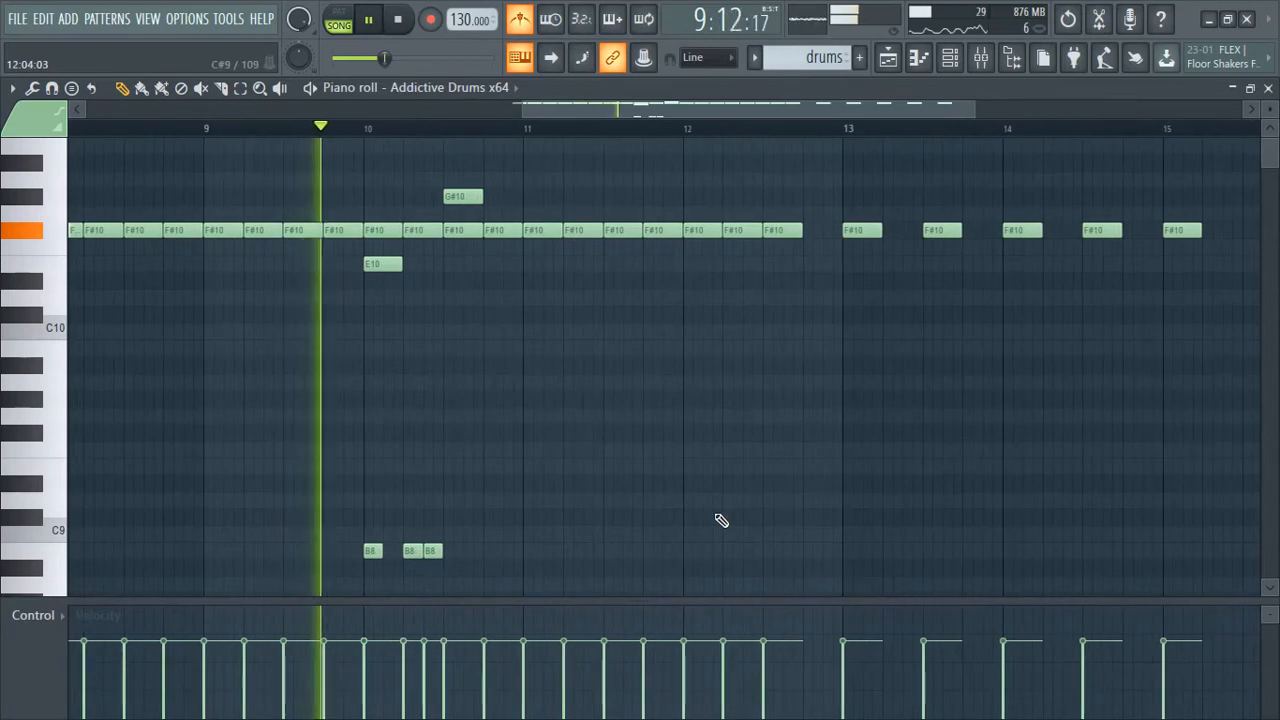
key(space)
Shorten the last two B8 notes to one step each, back to back from 10:05:00, and play the pattern
scroll(194, 566, up, 4)
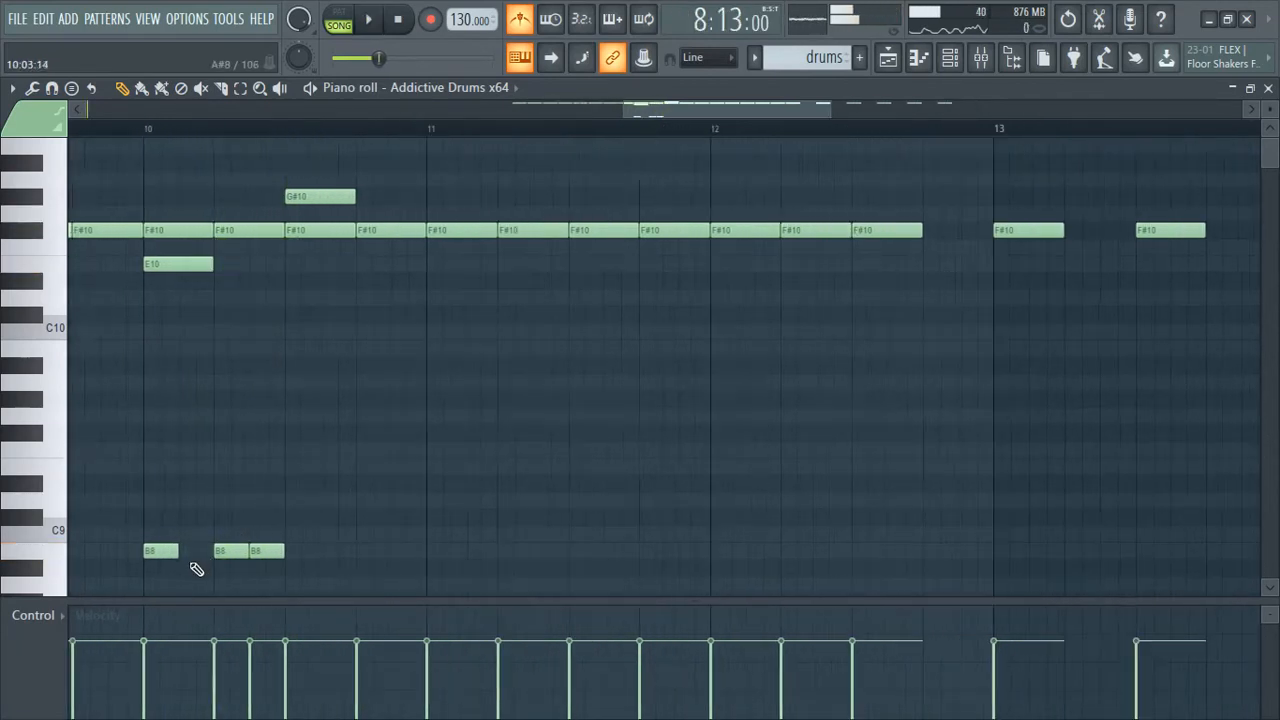
click(320, 551)
double_click(318, 551)
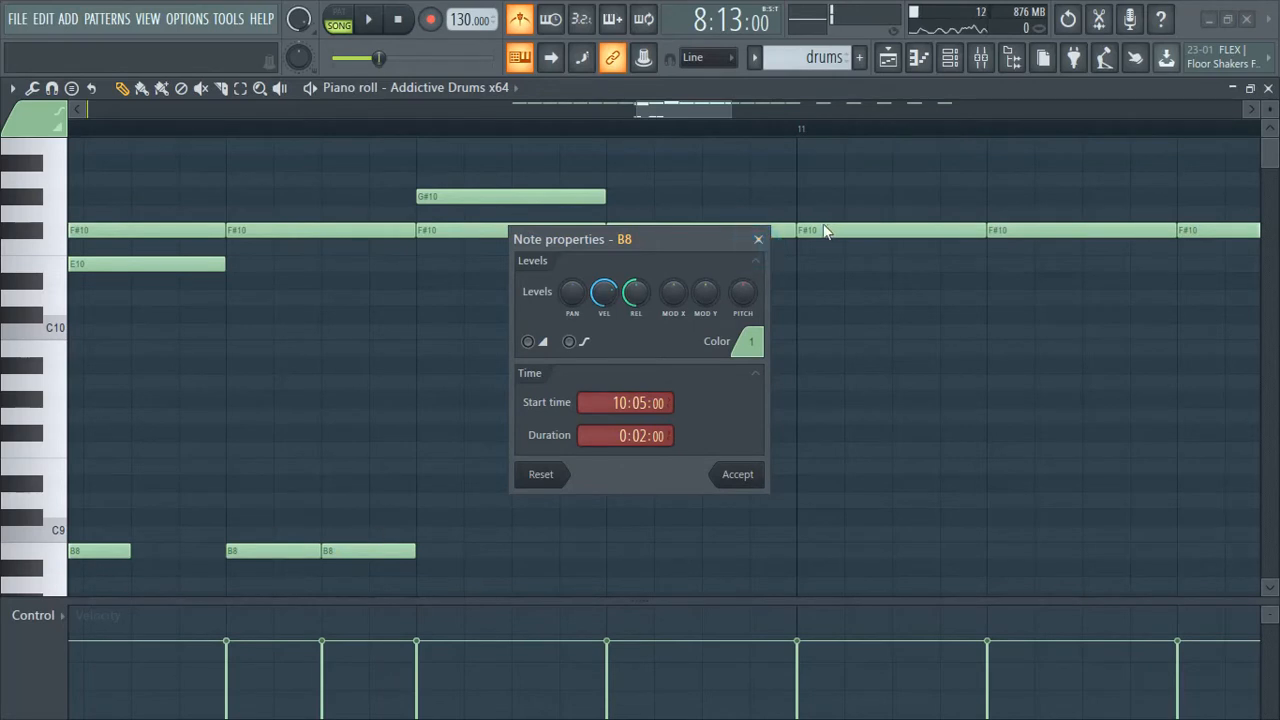
click(759, 238)
drag(317, 550, 251, 561)
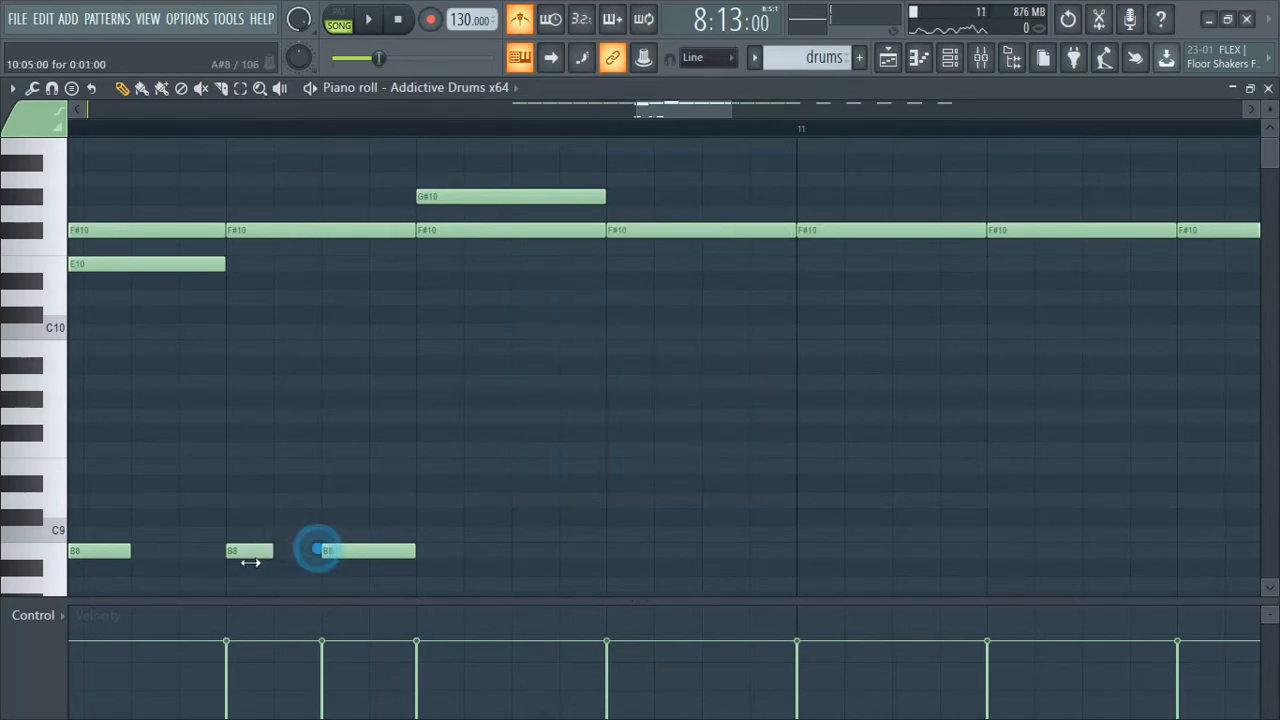
drag(368, 556, 345, 553)
key(space)
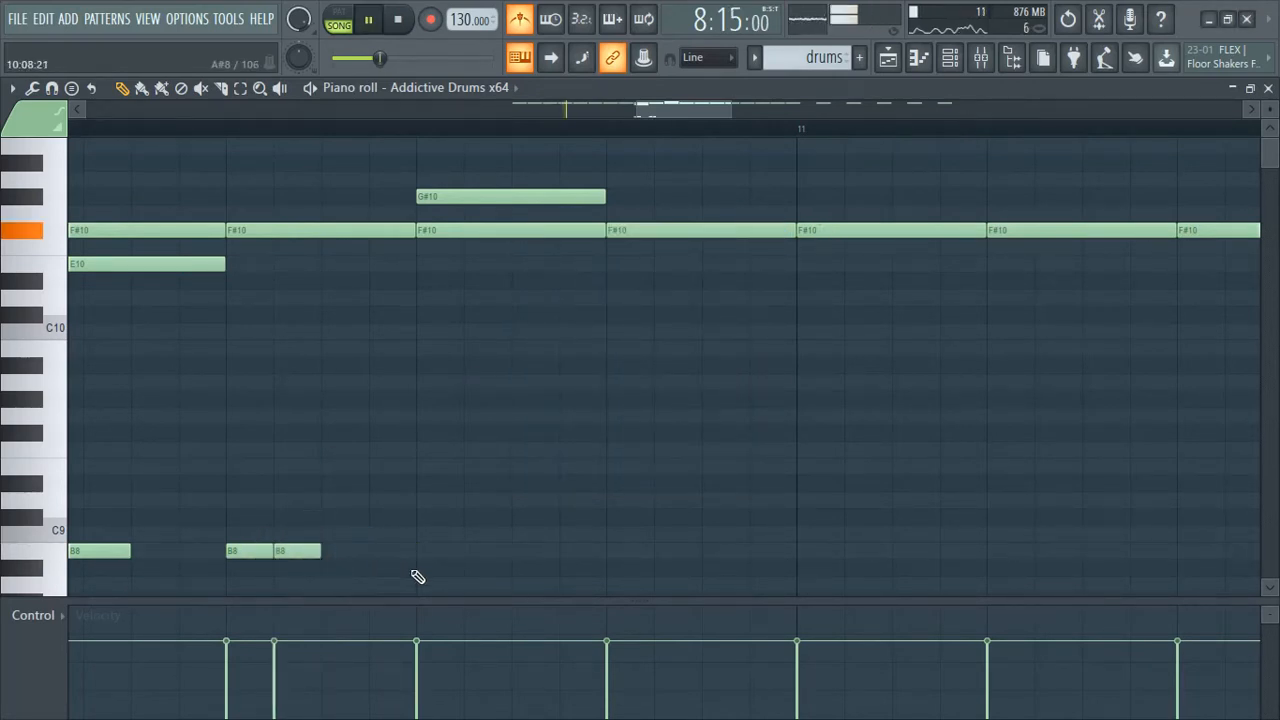
scroll(334, 590, down, 3)
scroll(345, 516, up, 3)
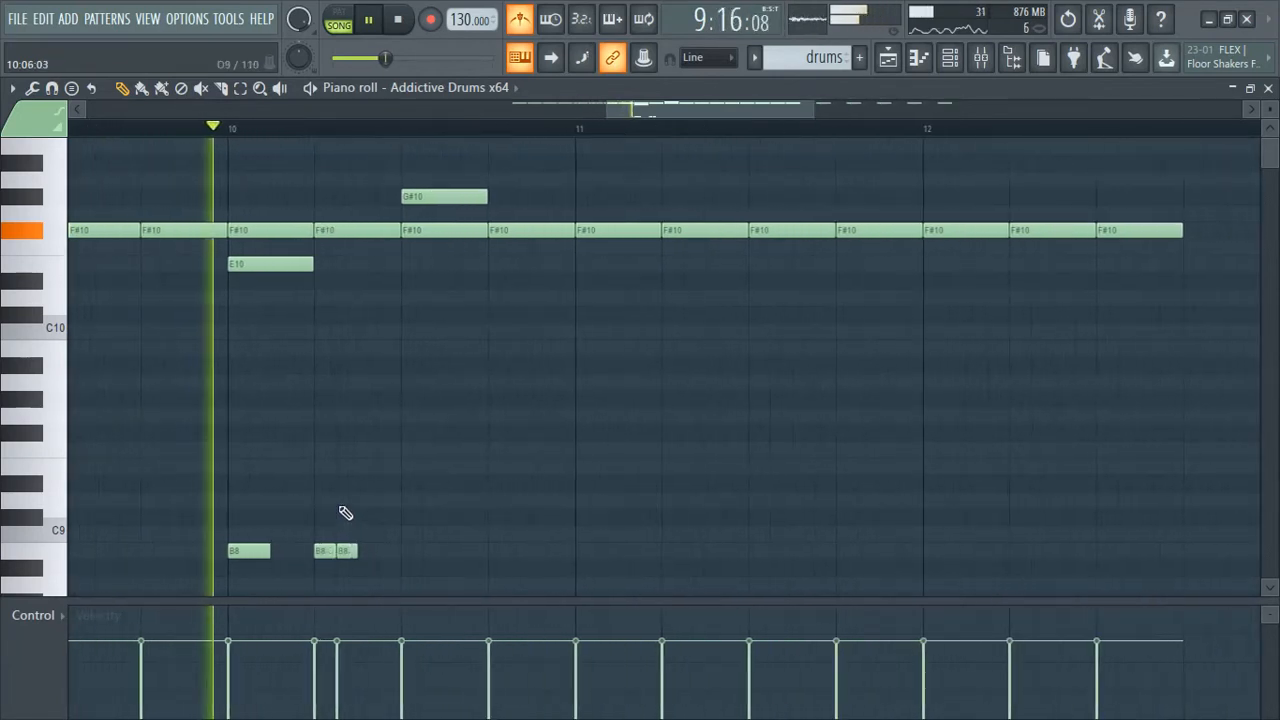
key(space)
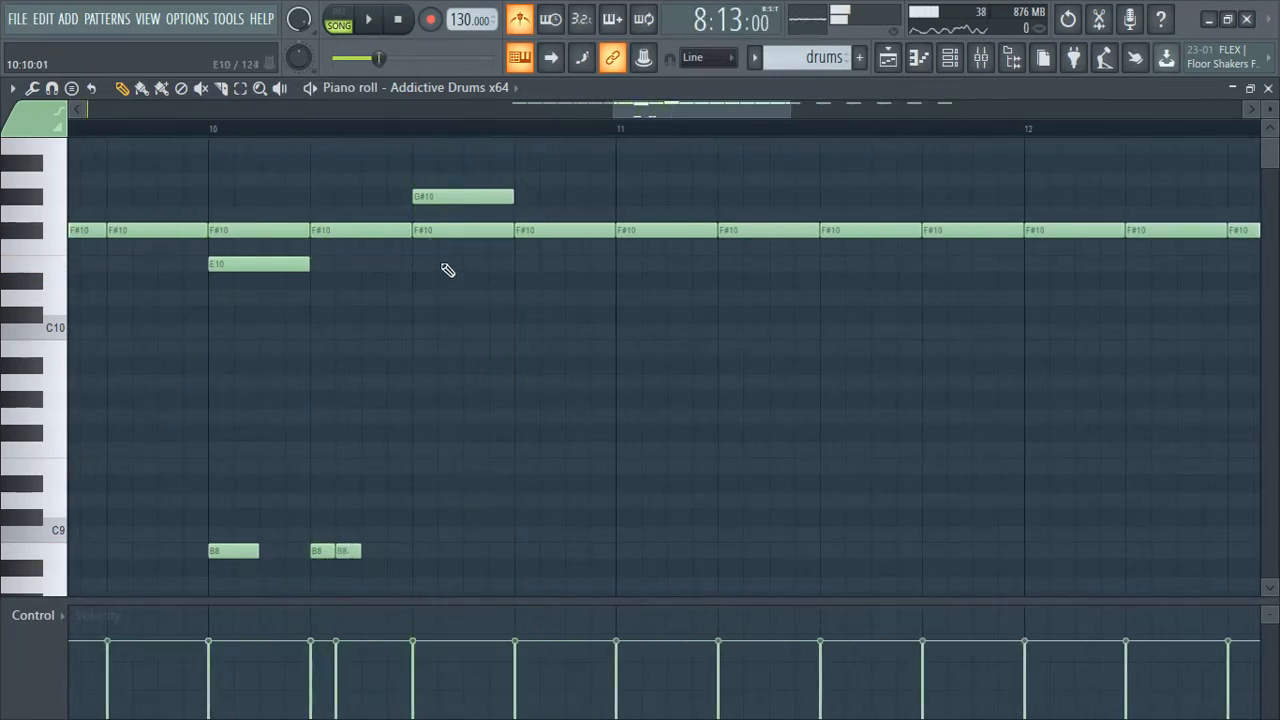
Move the G#10 note at 10:09:00 up to A10
double_click(446, 197)
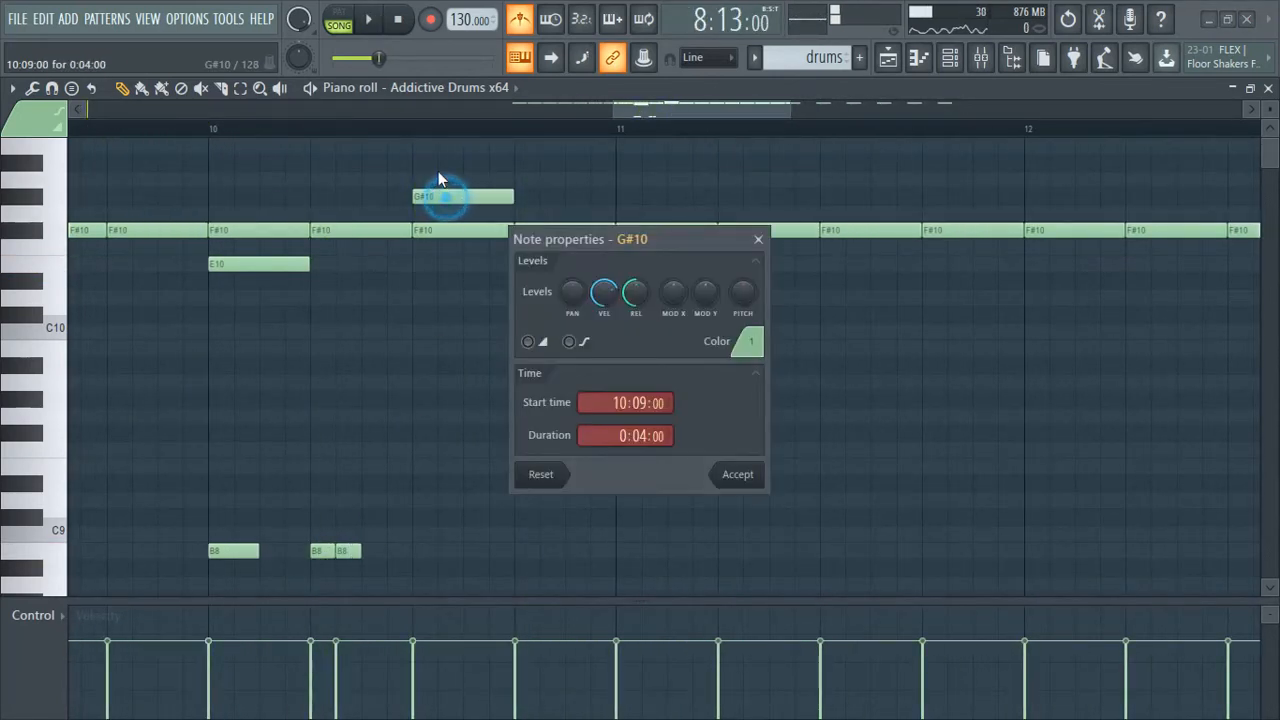
click(758, 240)
mouse_move(414, 196)
mouse_down()
mouse_move(410, 165)
mouse_move(412, 180)
mouse_up()
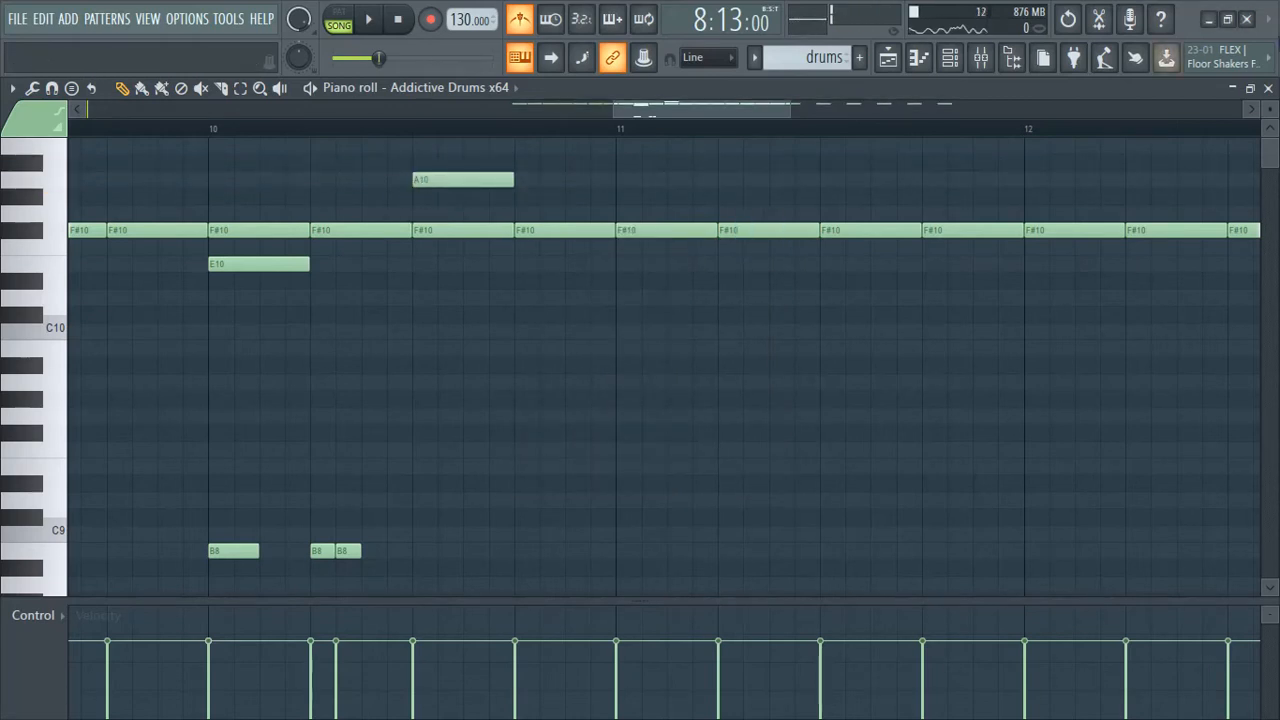
Open the Addictive Drums x64 channel and display its wrapper's processing and output connection settings
click(950, 57)
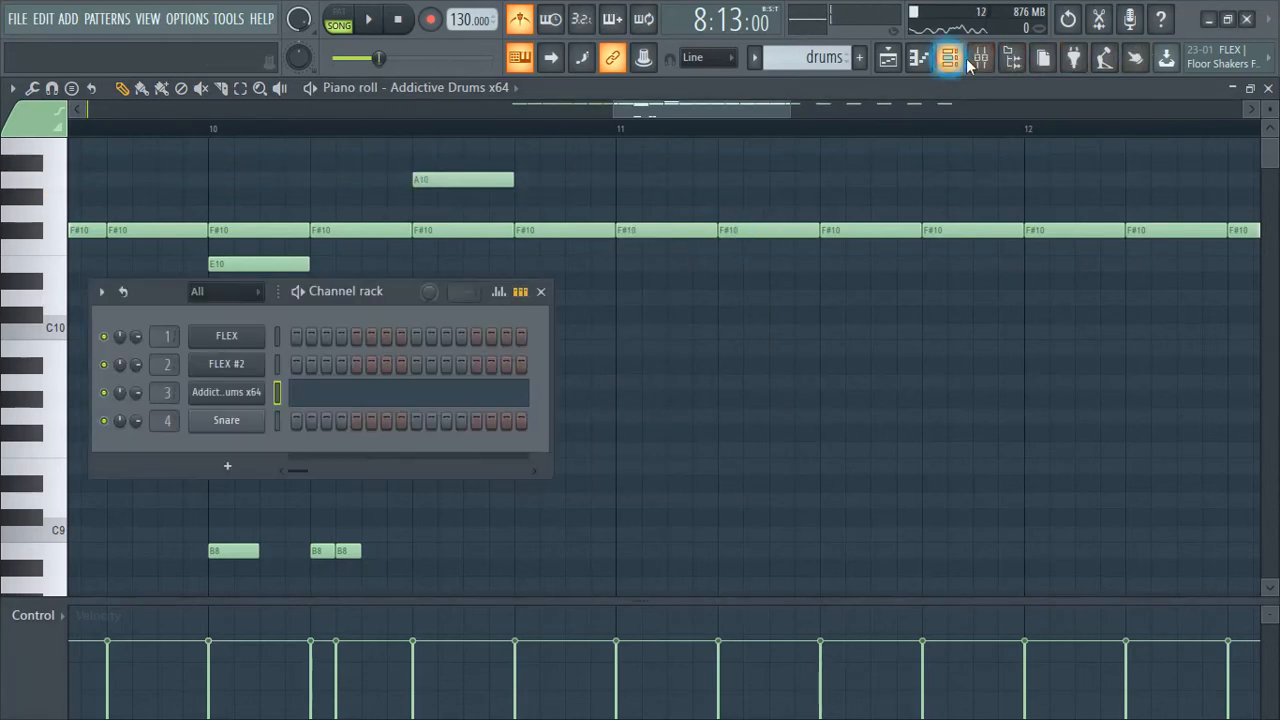
click(218, 394)
mouse_move(497, 87)
mouse_down()
mouse_move(499, 142)
mouse_move(522, 90)
mouse_up()
click(243, 136)
click(279, 170)
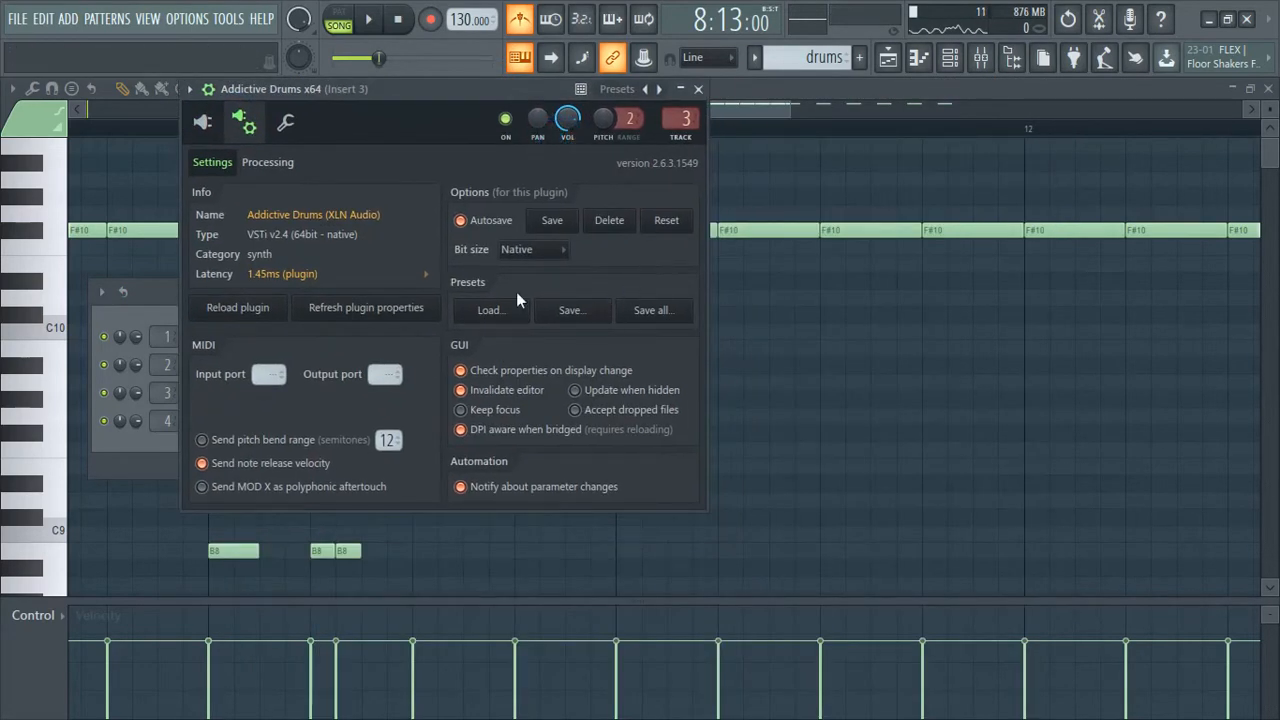
click(265, 162)
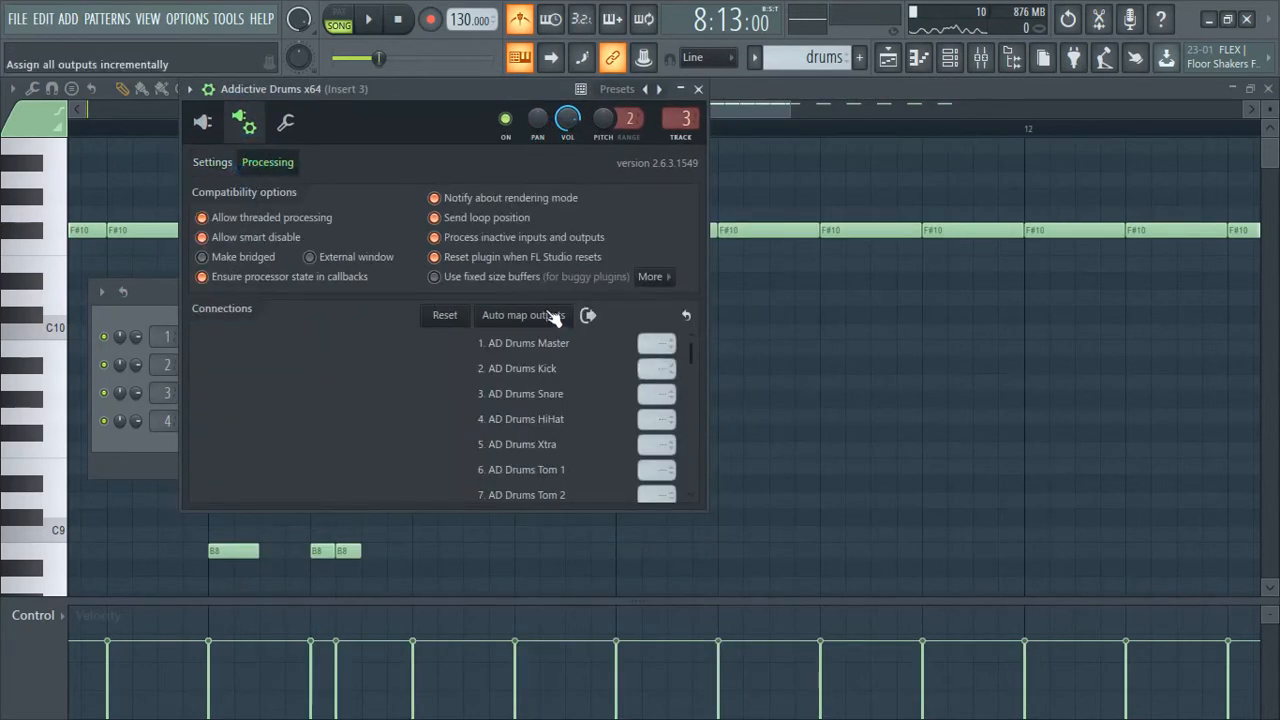
Route the AD Drums Master output to mixer offset 10 and the Kick through Bus outputs to offsets 12 through 22 in order
scroll(651, 353, up, 1)
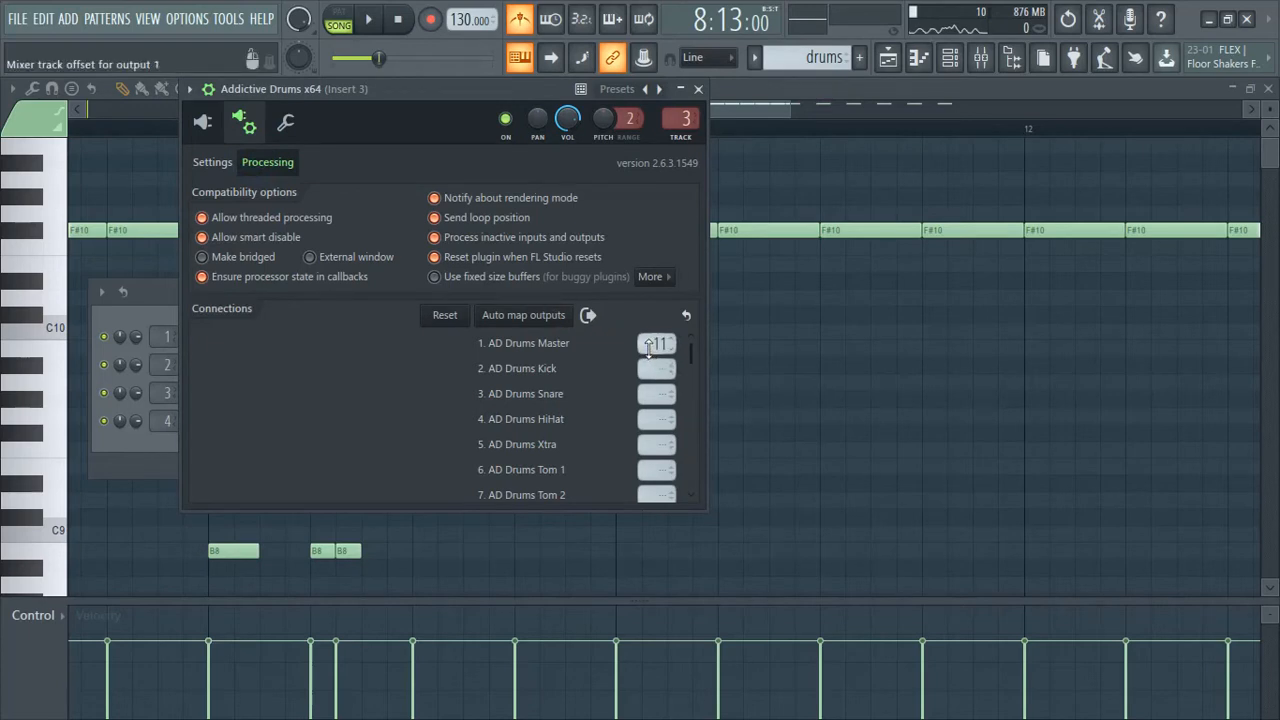
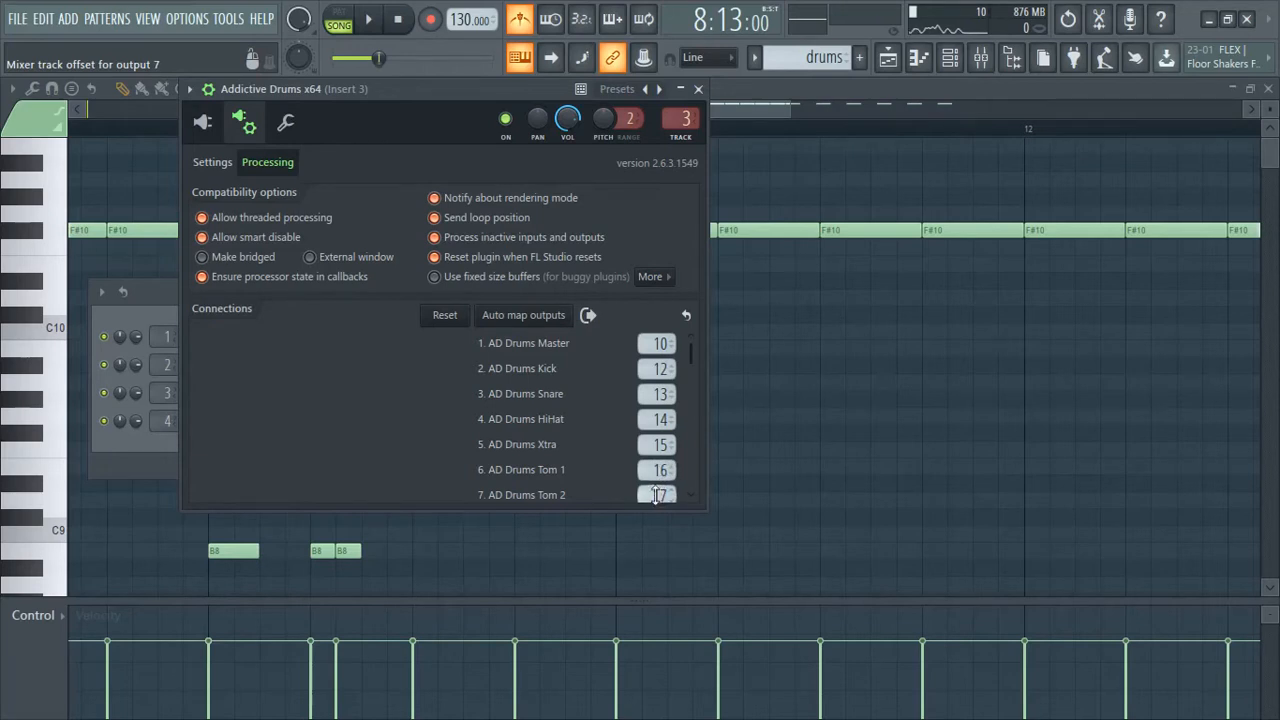
drag(690, 352, 685, 434)
scroll(631, 433, up, 4)
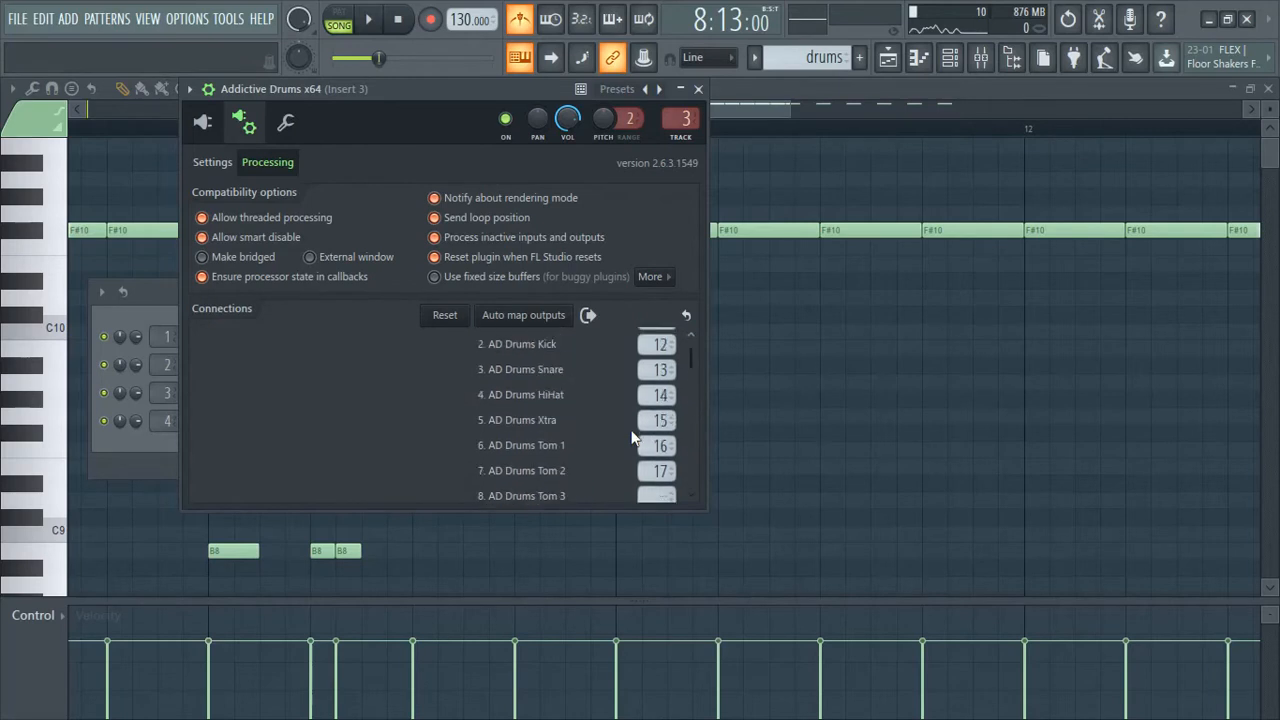
scroll(625, 450, down, 4)
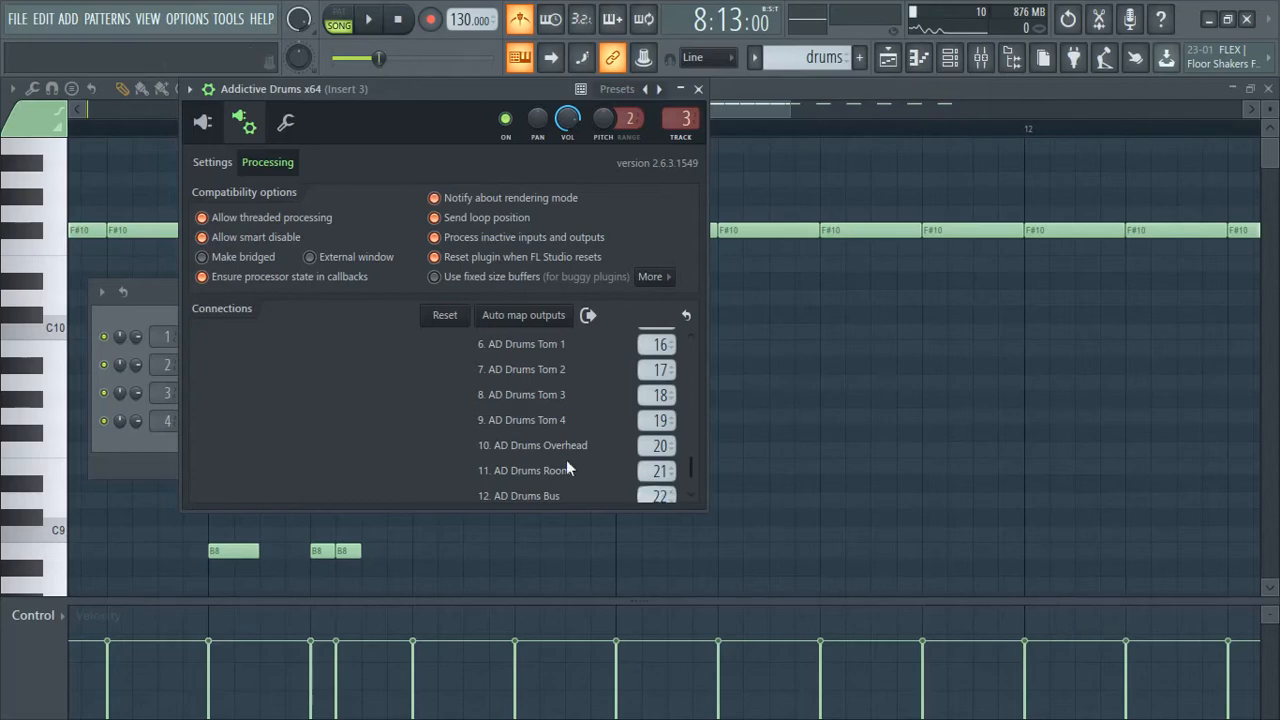
scroll(566, 469, down, 1)
Return to the Addictive Drums interface, move it up, and enable the separate outputs of all channels from Kick through Bus
click(210, 121)
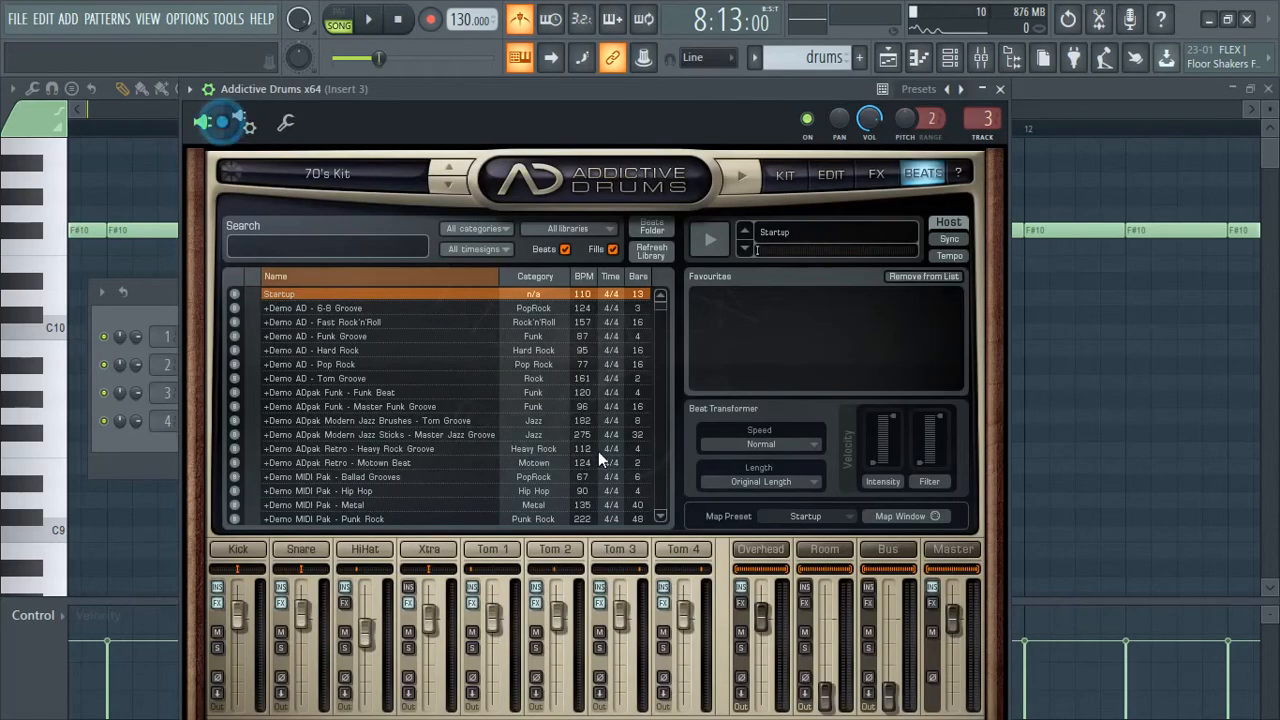
drag(689, 95, 690, 6)
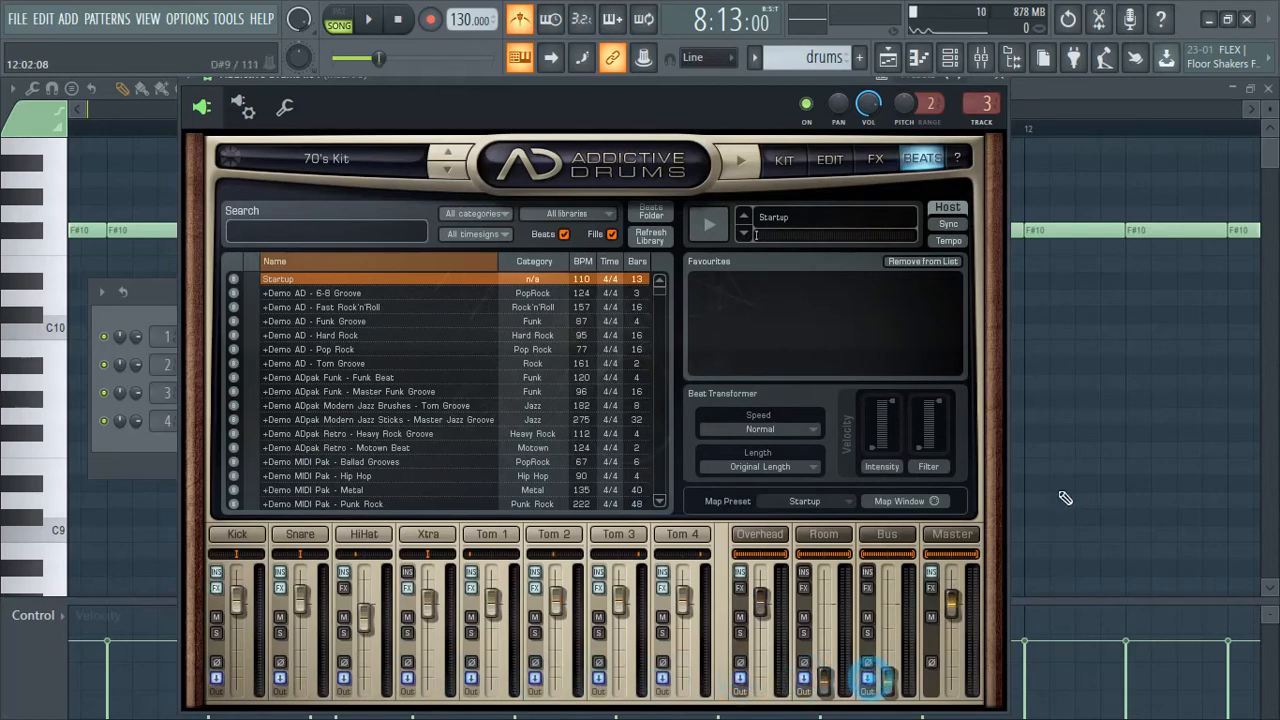
Switch Reverb 1 to Plate, raise the Reverb 1 sends for Kick, Snare, Overhead, Room, Bus and Master, and close the Addictive Drums window
click(940, 536)
click(958, 508)
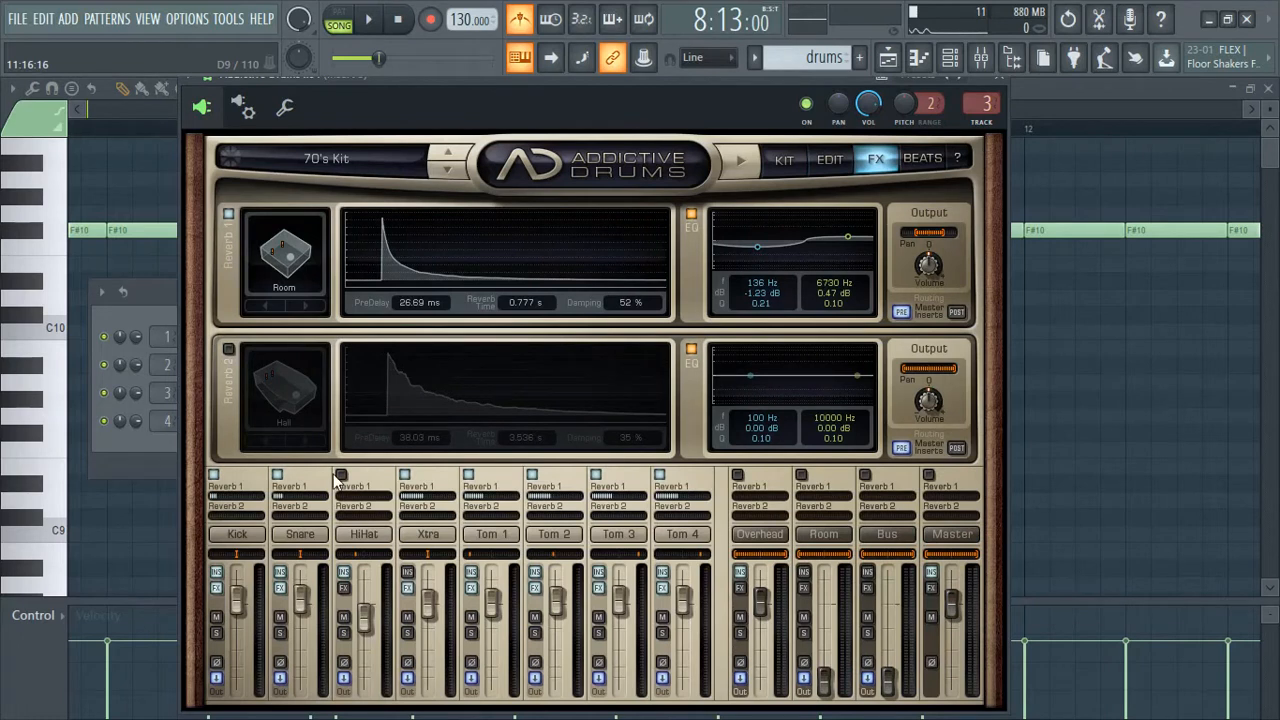
click(306, 306)
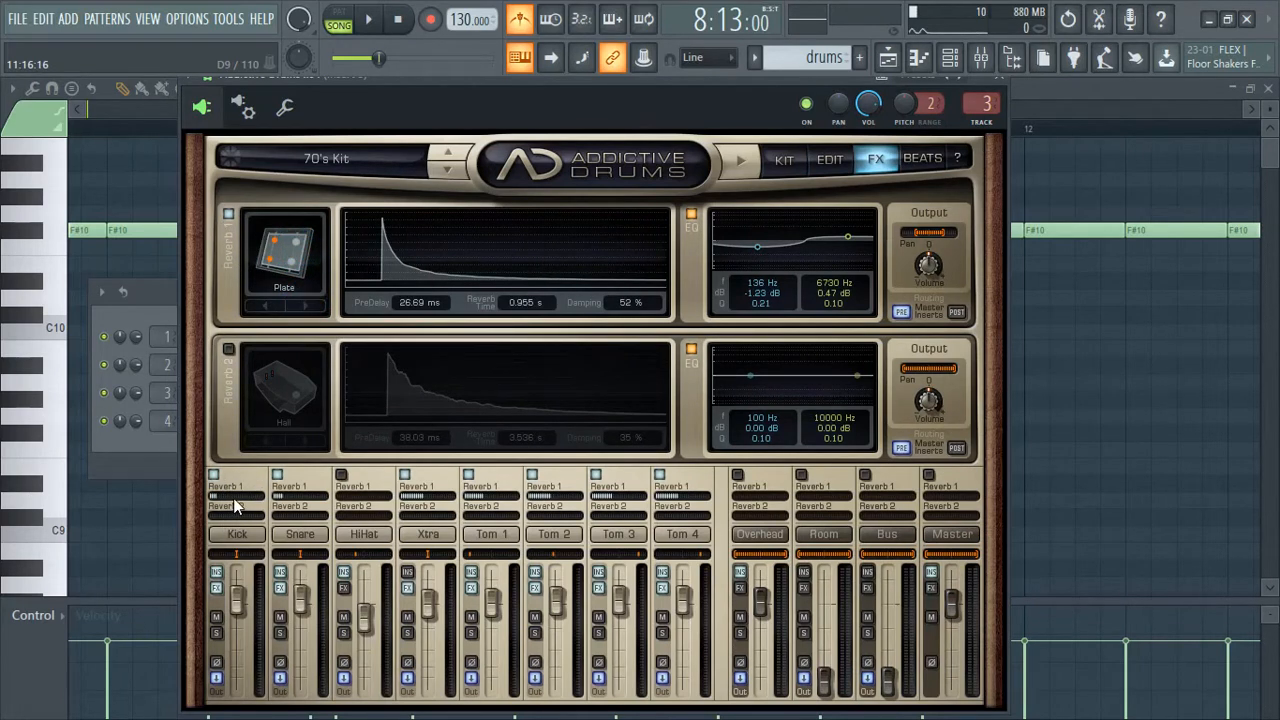
click(806, 495)
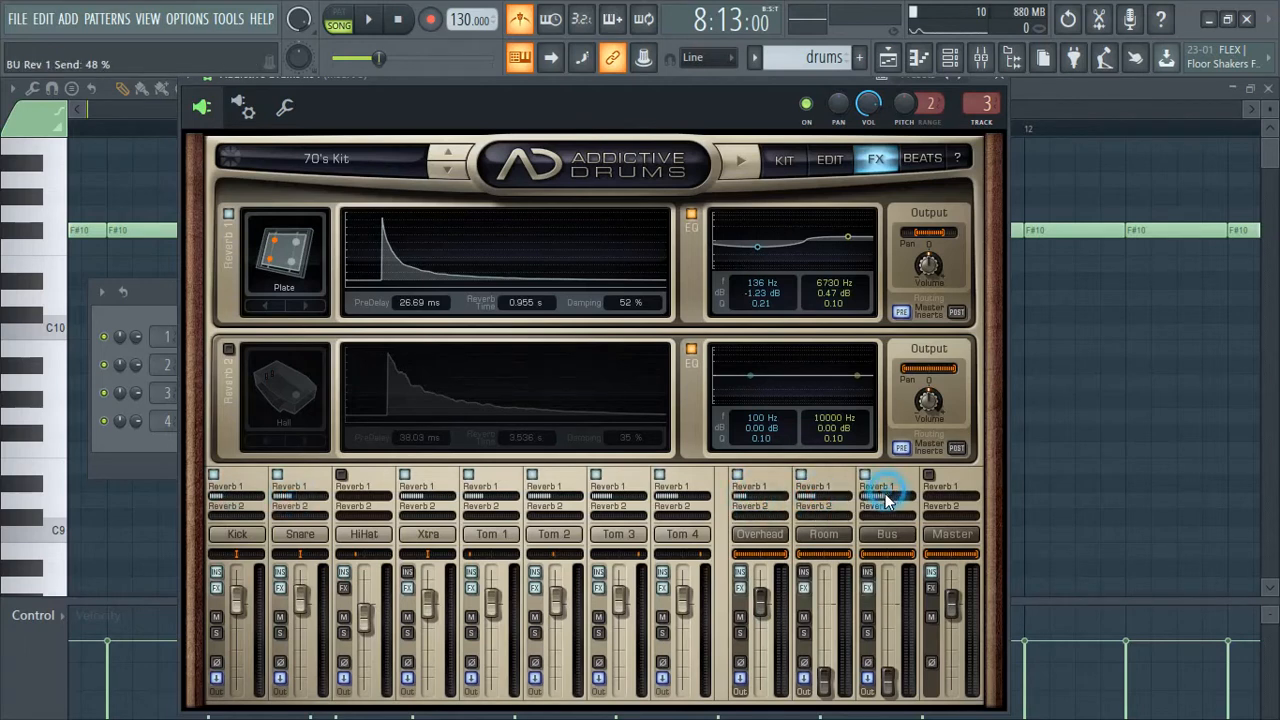
click(1003, 82)
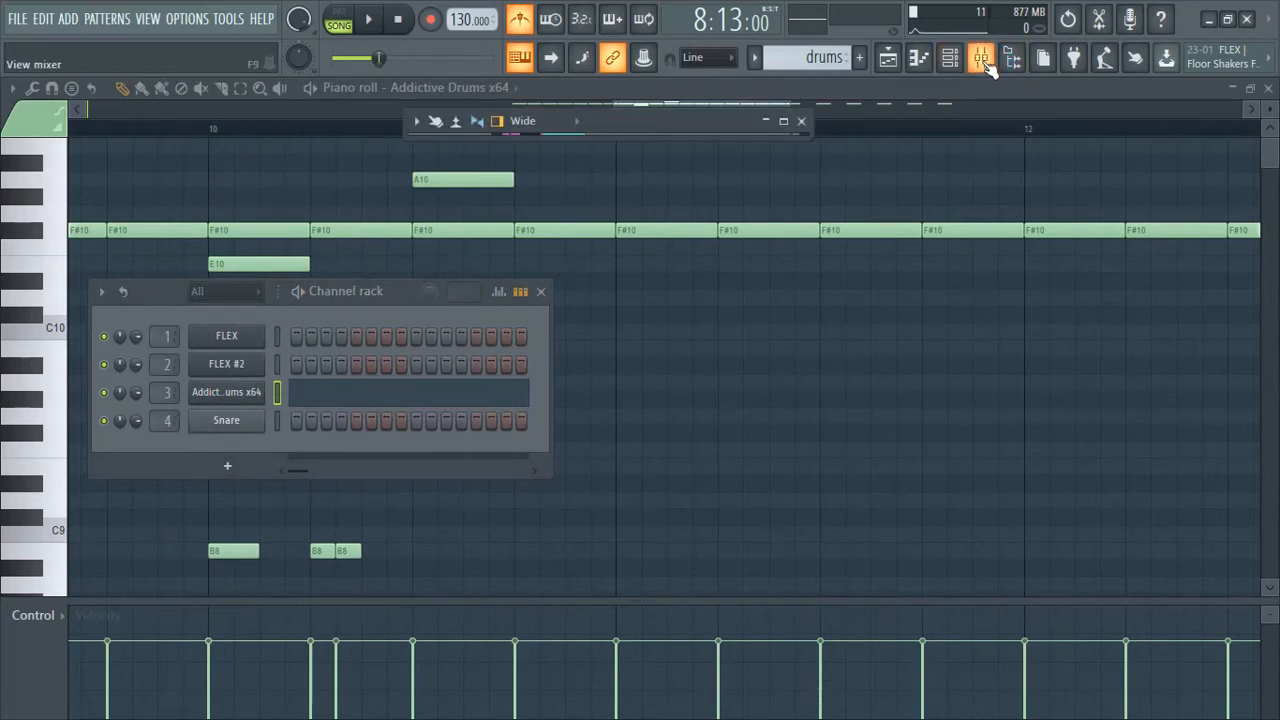
Audition the pattern, raise the Xtra kit piece's level to 7.38 dB on the Addictive Drums kit page, and close the plugin window
click(541, 292)
key(space)
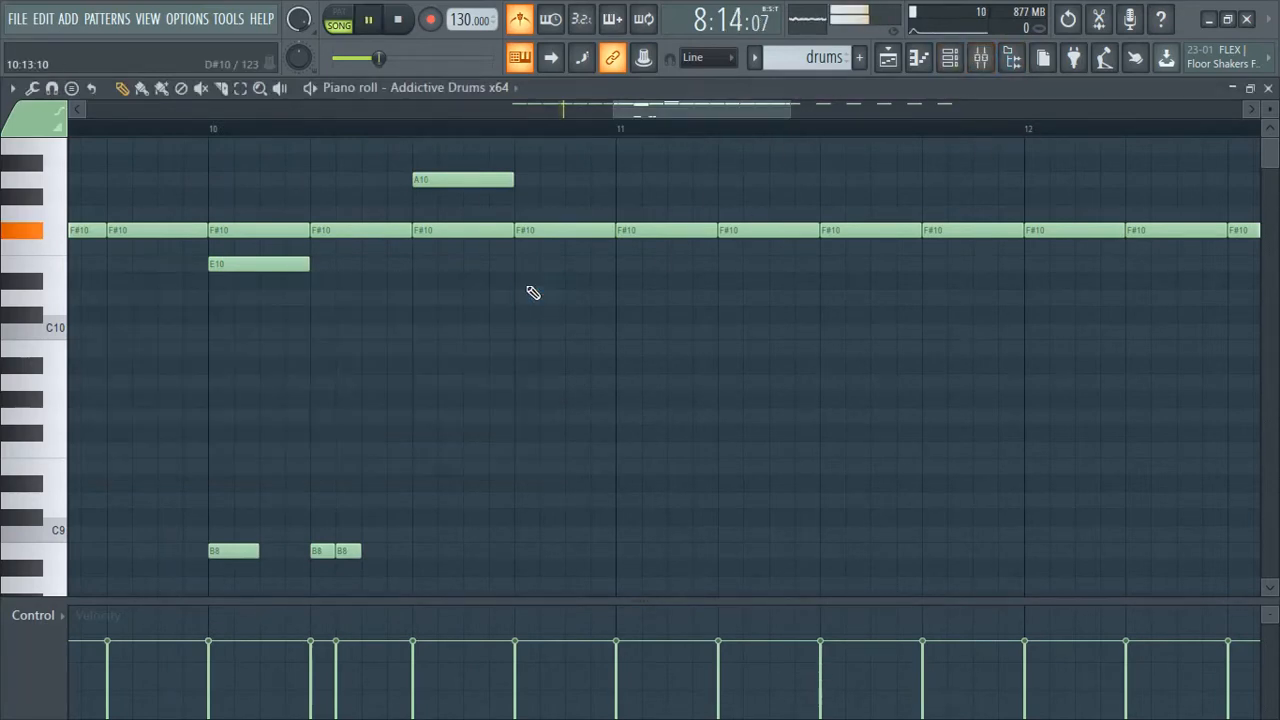
click(958, 68)
click(226, 393)
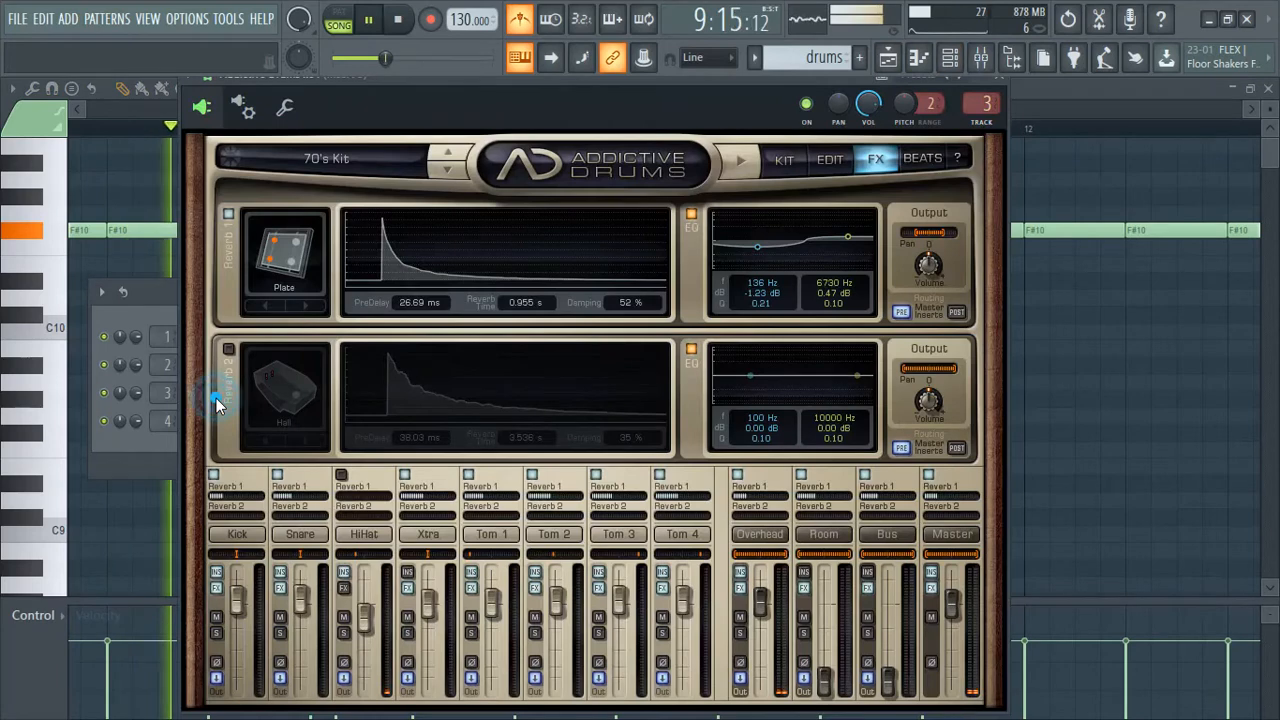
click(775, 162)
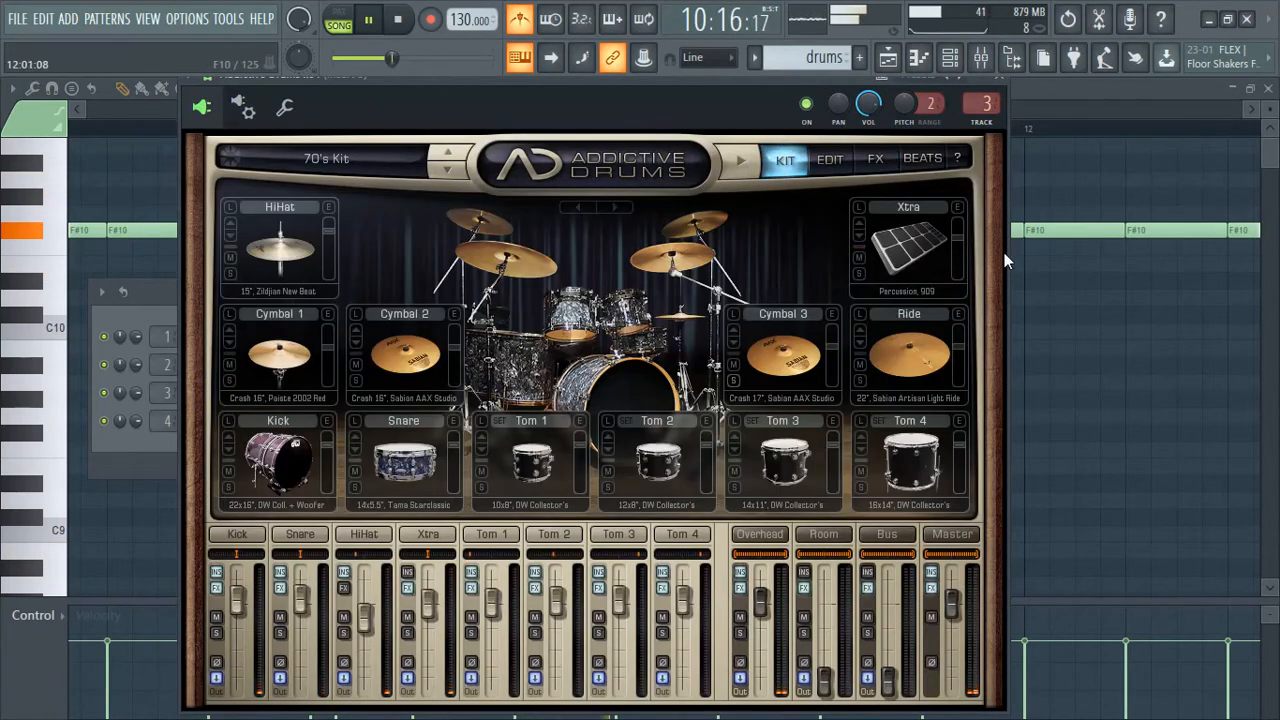
click(865, 233)
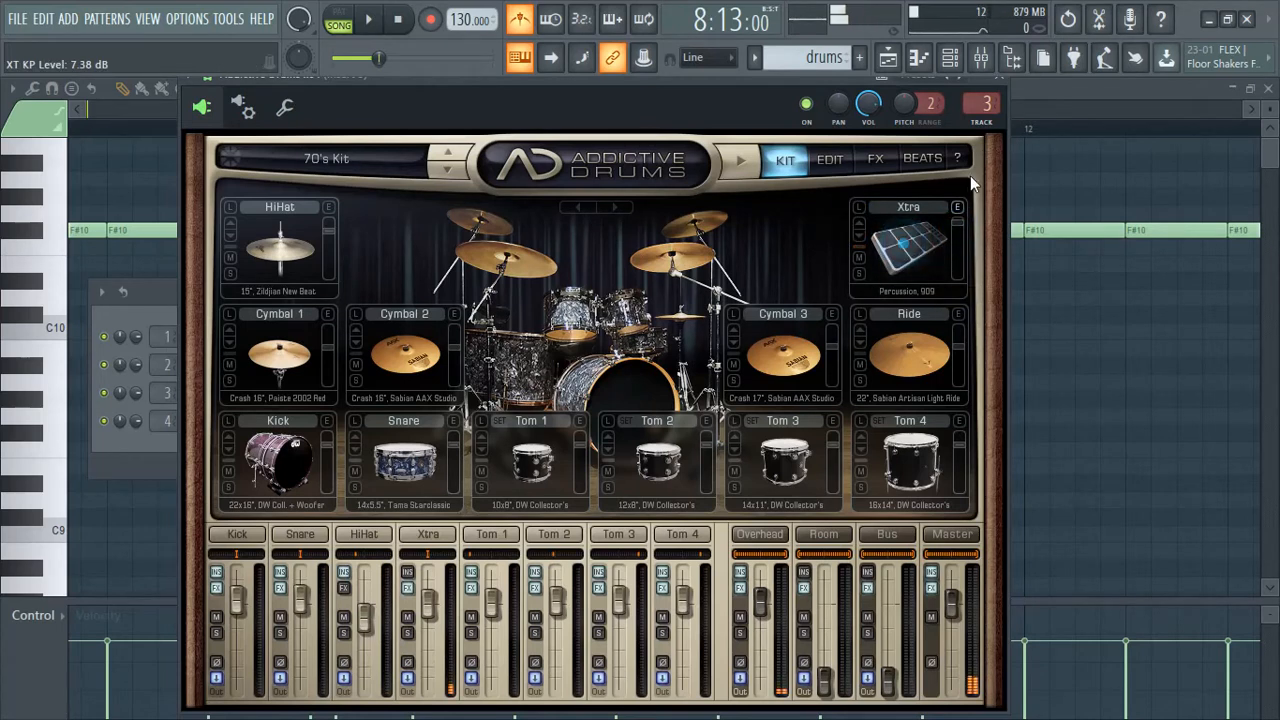
click(997, 86)
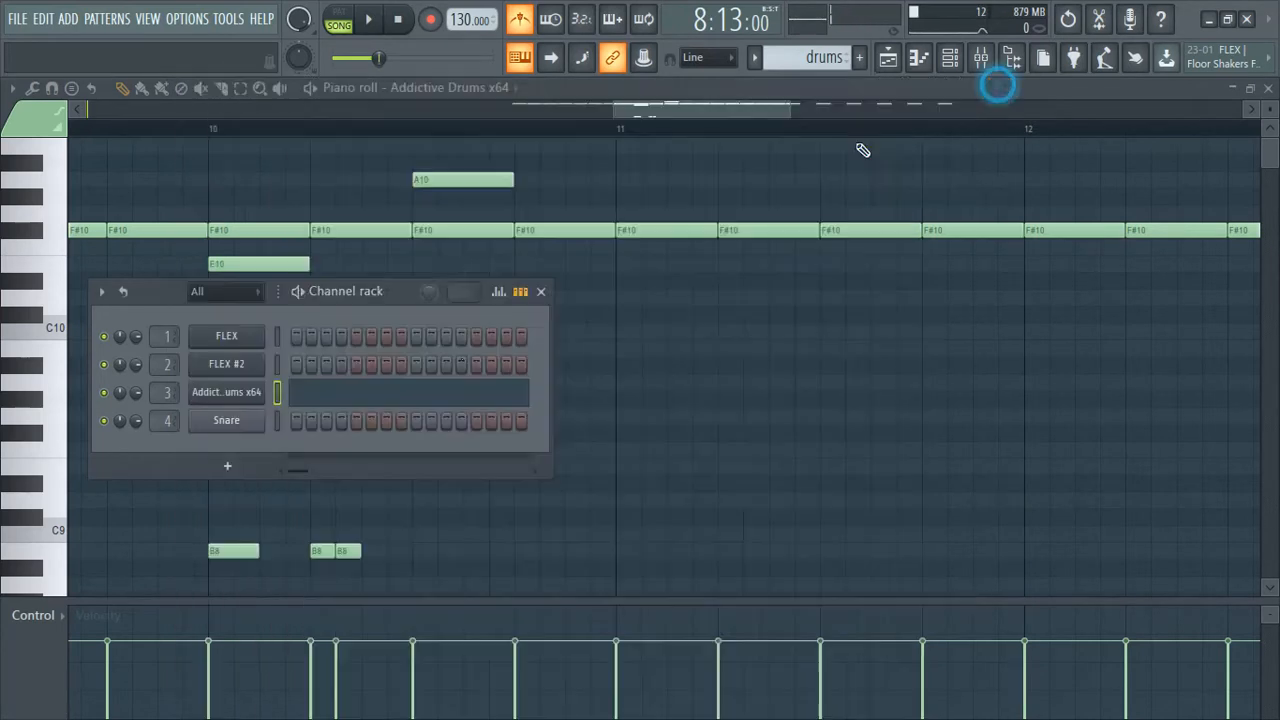
Play back the drums and add three consecutive one-step B8 notes at 10:13:00, 10:14:00 and 10:15:00
click(546, 290)
scroll(343, 441, down, 3)
scroll(430, 420, up, 4)
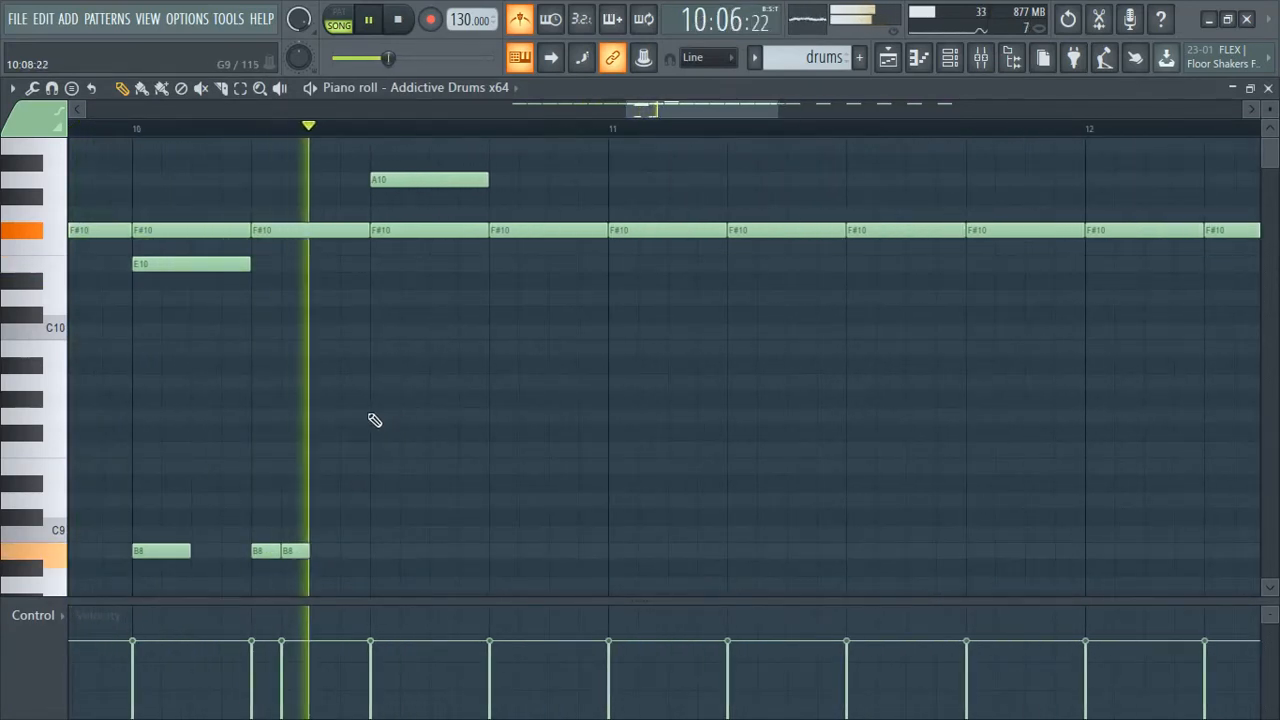
key(space)
scroll(377, 457, down, 4)
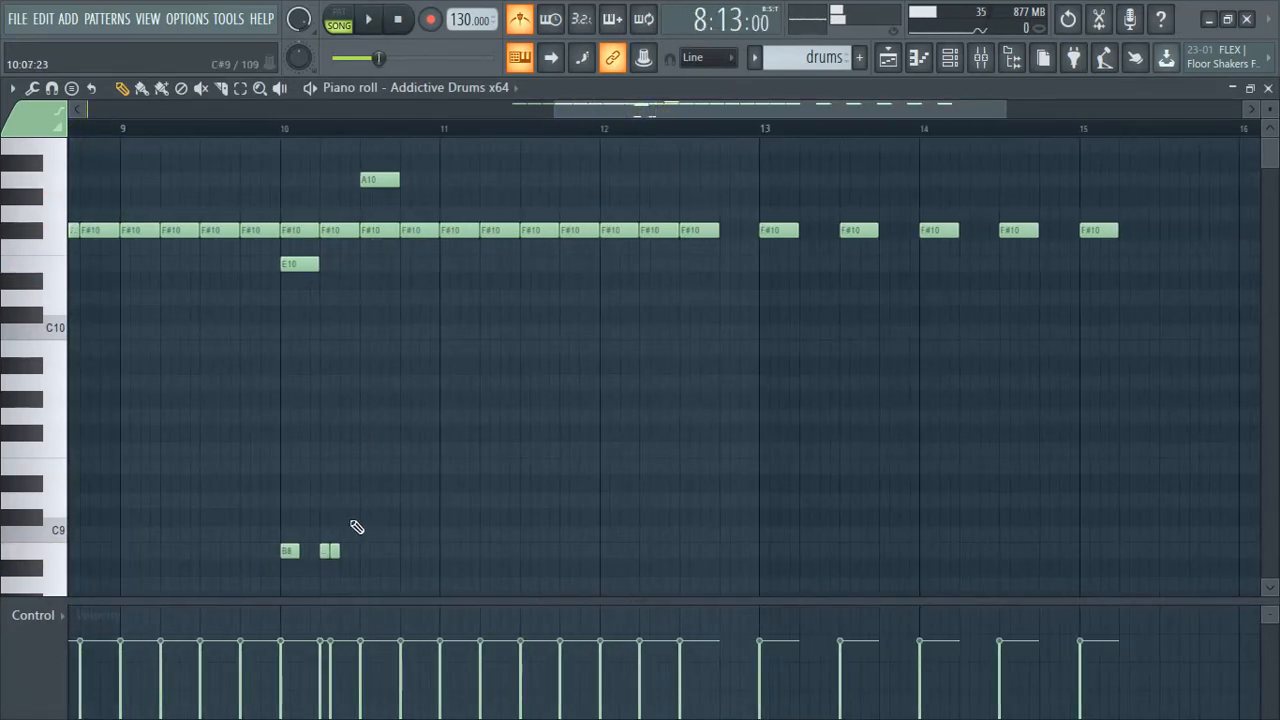
scroll(357, 527, up, 4)
click(473, 549)
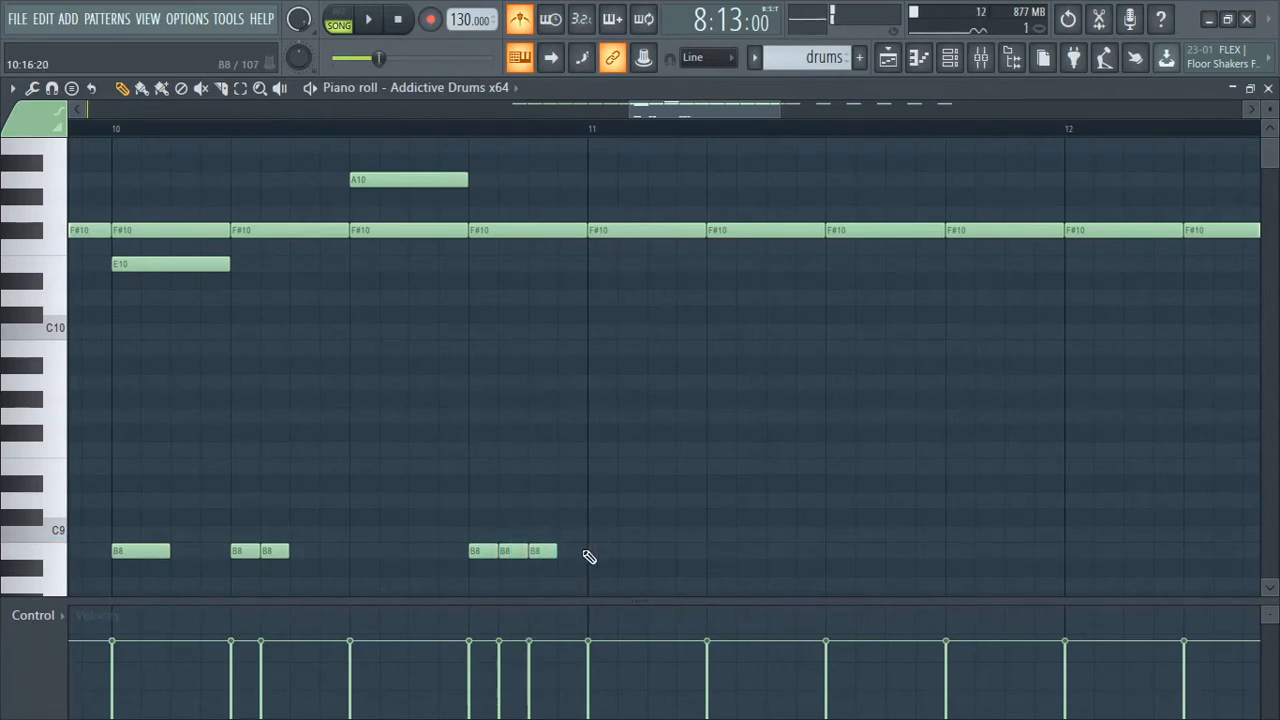
Audition the pattern and add one-step notes D#9 at 11:05:00, D9 at 11:06:00 and A10 at 11:09:00
key(space)
scroll(471, 549, down, 4)
scroll(423, 543, up, 2)
scroll(355, 523, down, 1)
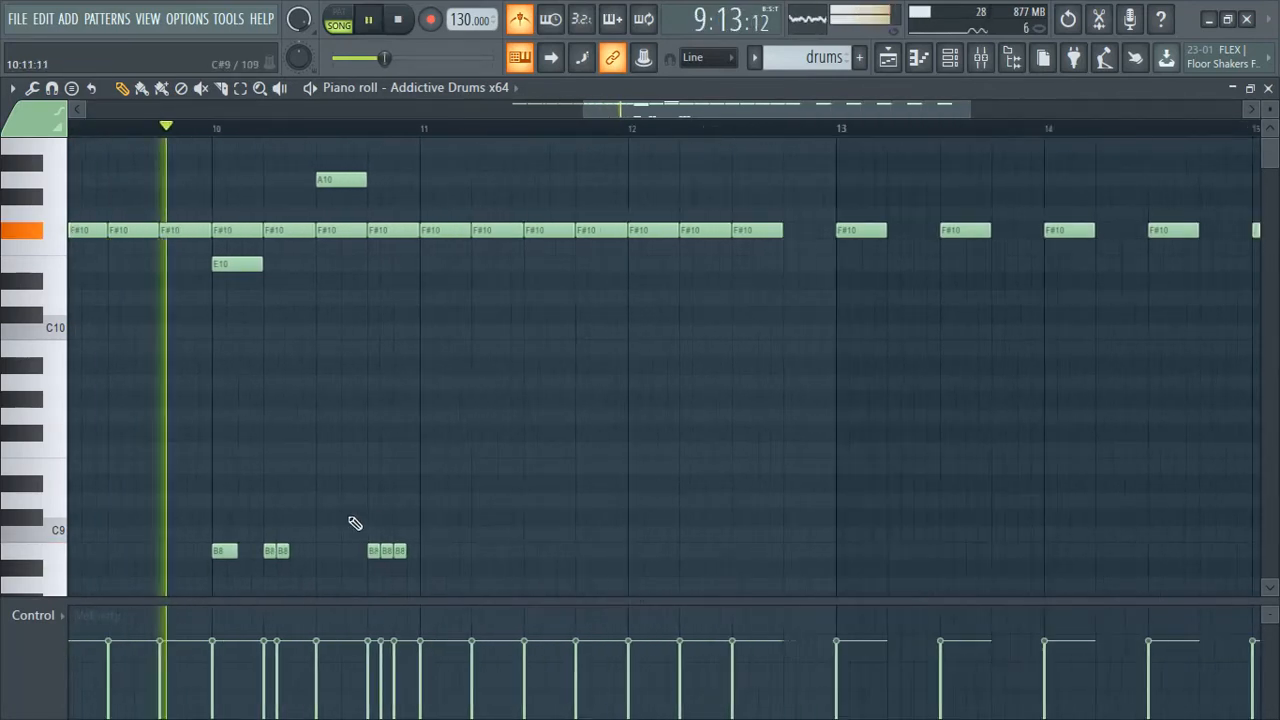
scroll(352, 516, down, 1)
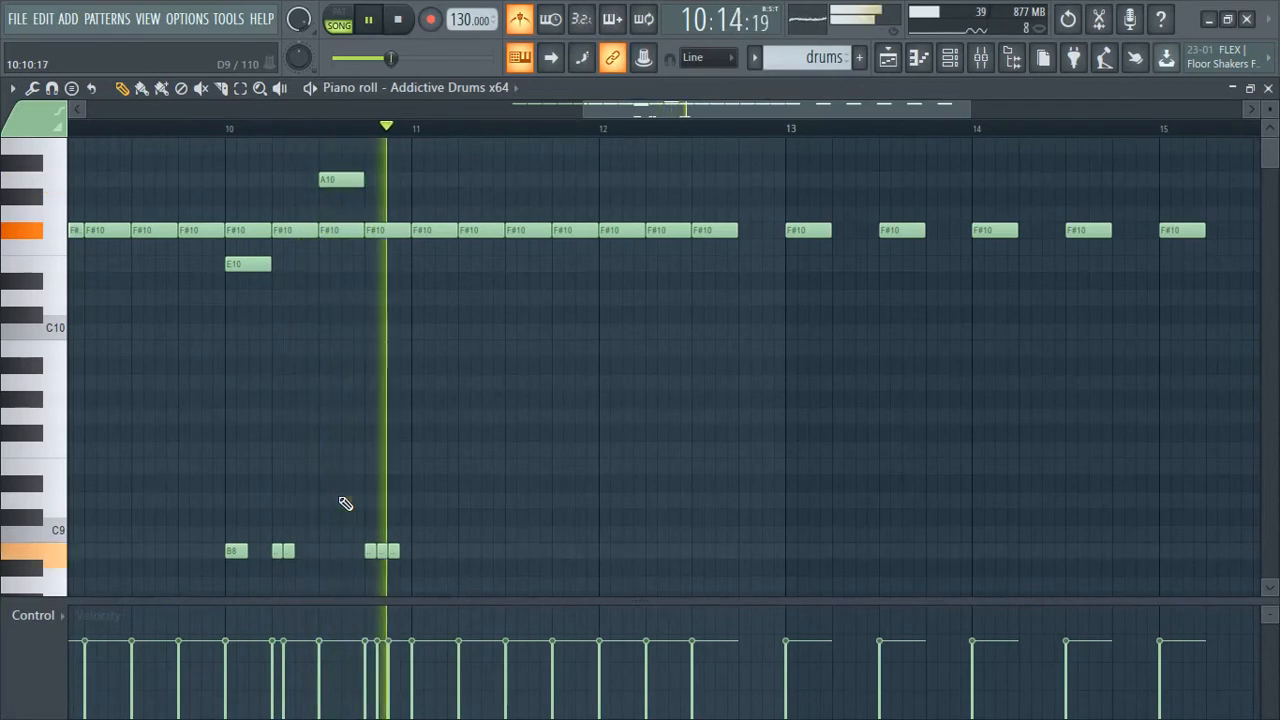
scroll(410, 540, down, 2)
key(space)
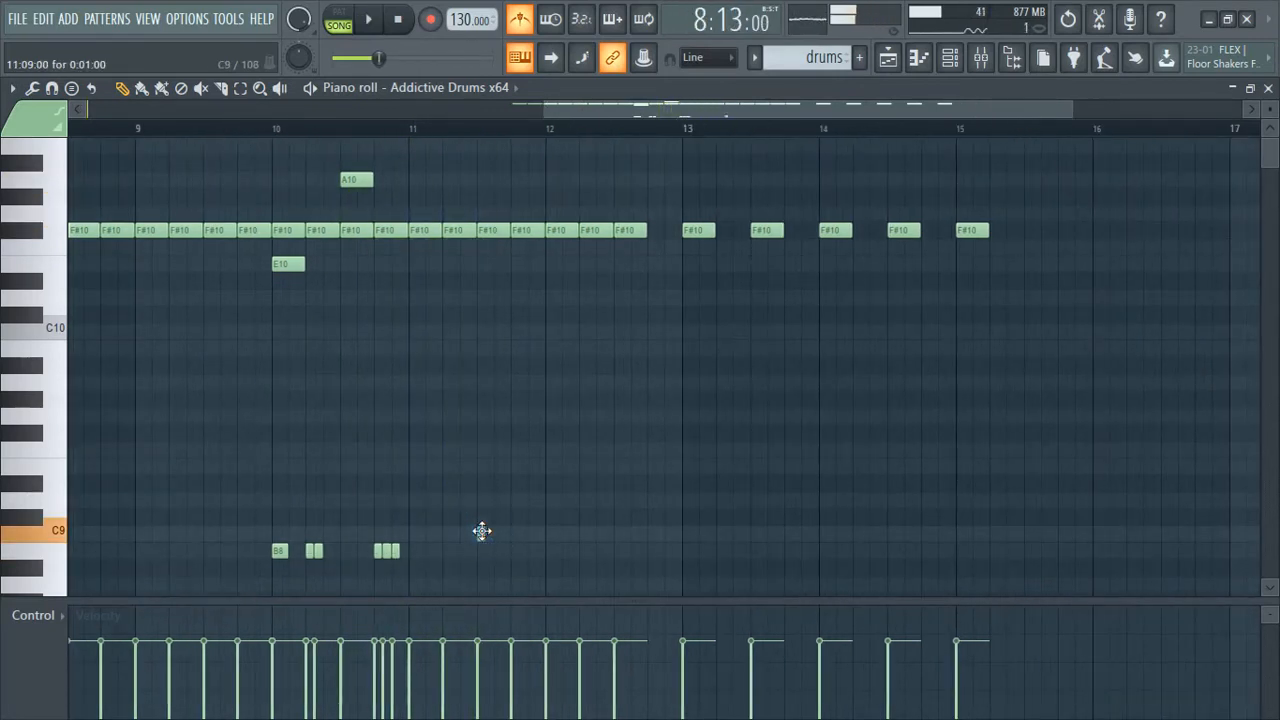
scroll(449, 434, up, 3)
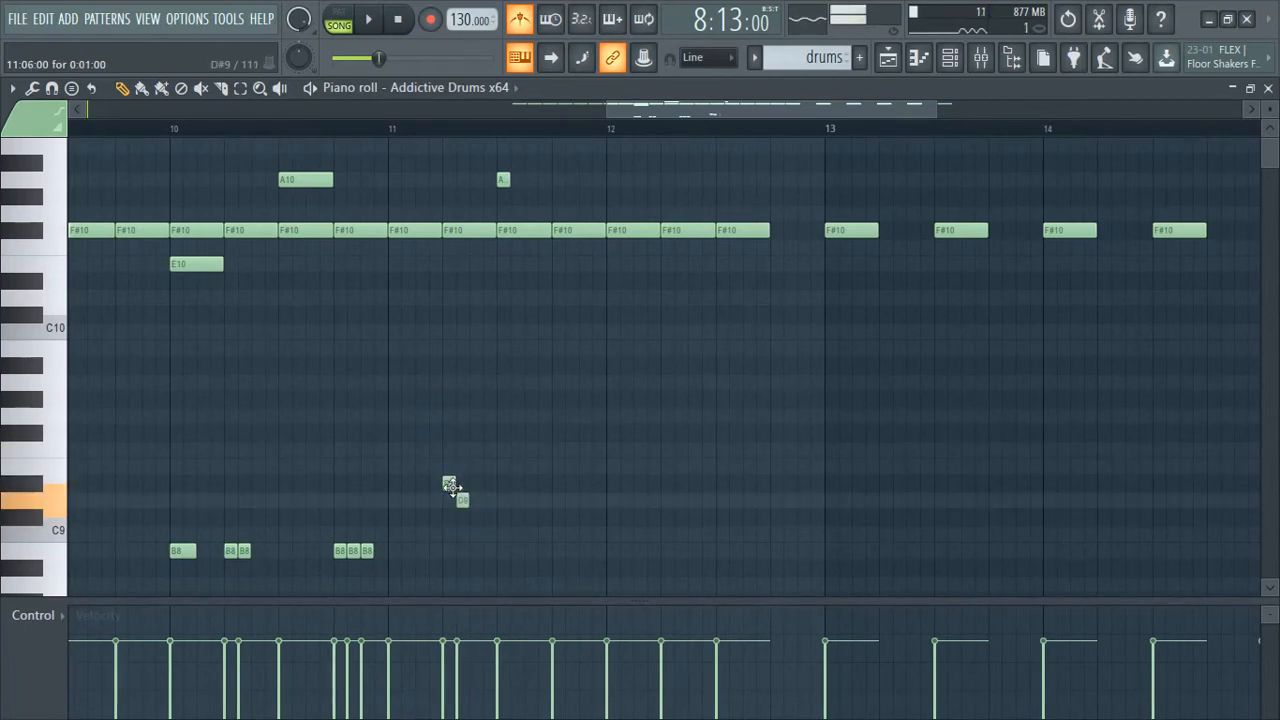
Delete the short D#9 and D9 notes and replace the F#10 at 11:05:00 with two-step E10 notes at 11:05:00 and 11:07:00
scroll(398, 526, down, 4)
scroll(363, 537, up, 3)
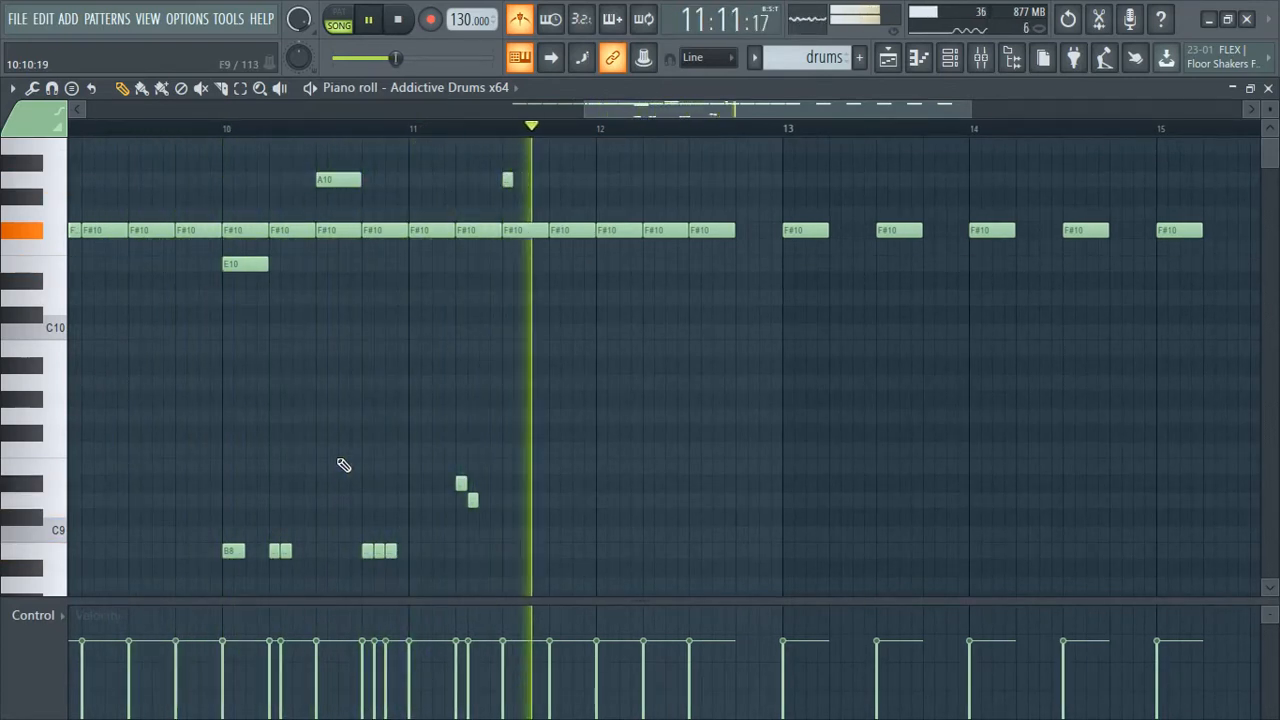
key(space)
scroll(421, 568, up, 3)
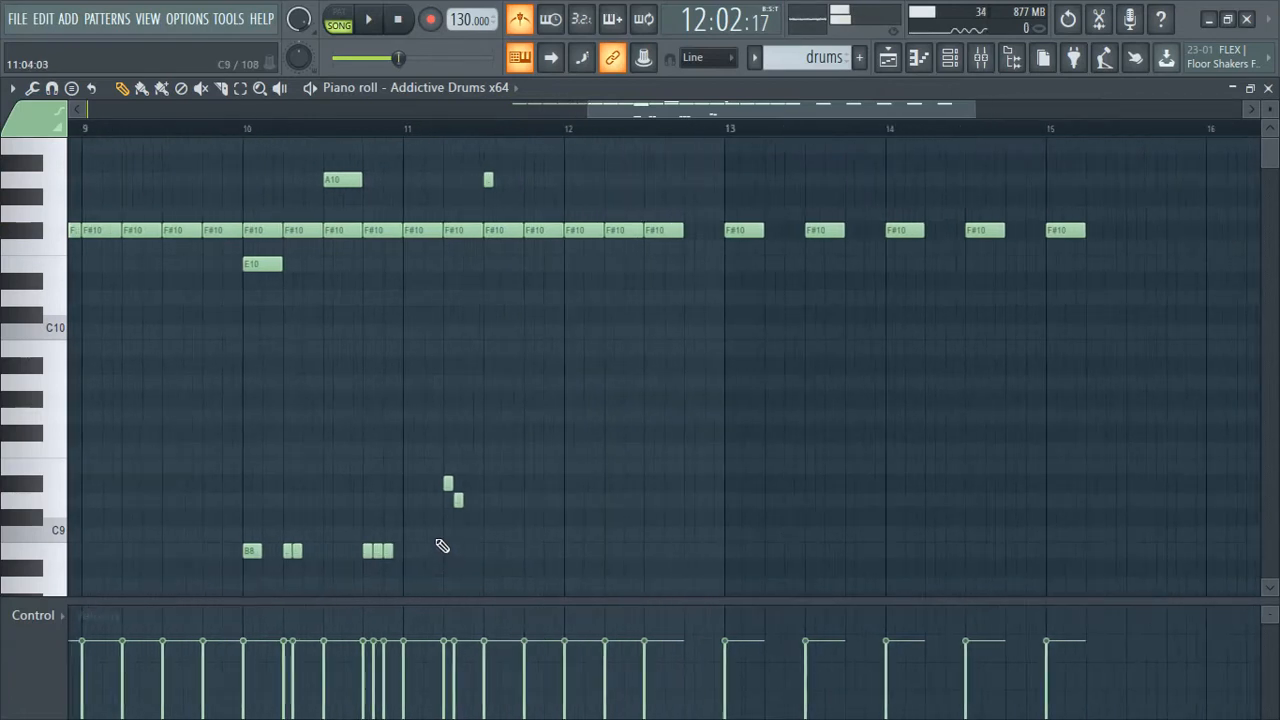
right_click(479, 502)
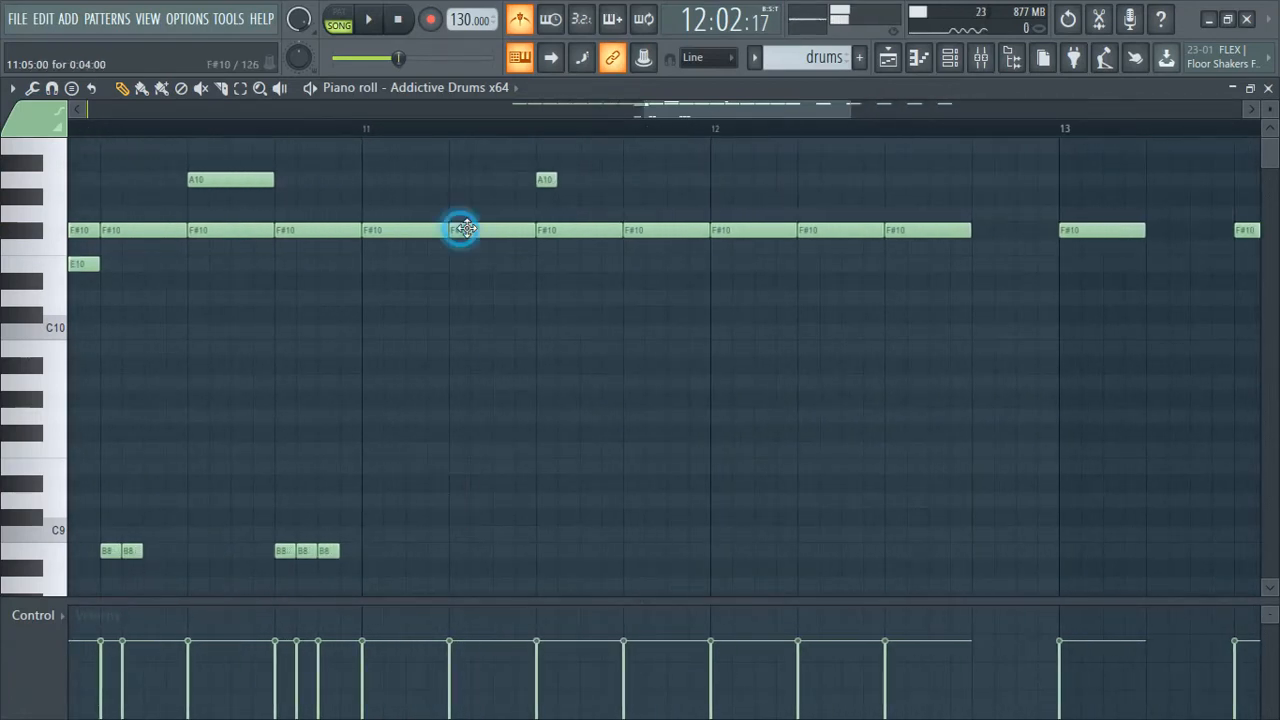
drag(462, 243, 472, 282)
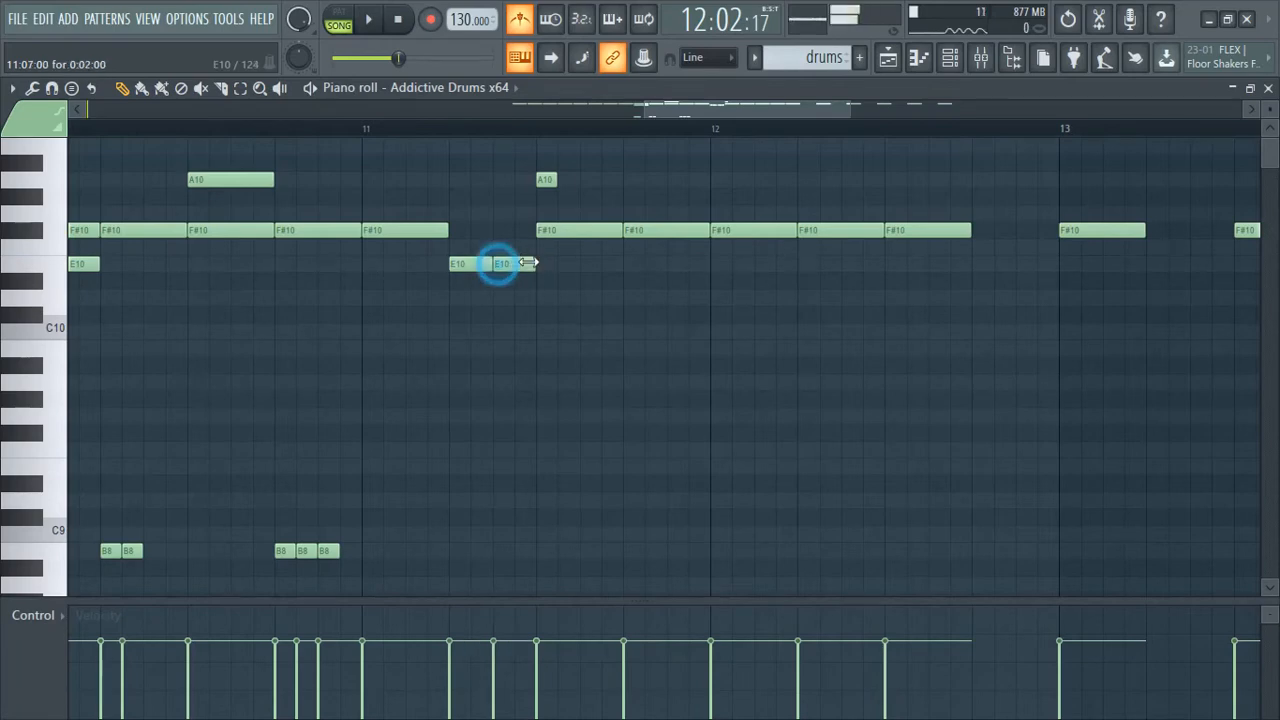
Play back the change and raise the two E10 notes at 11:05:00 and 11:07:00 to F10
key(space)
scroll(409, 403, down, 6)
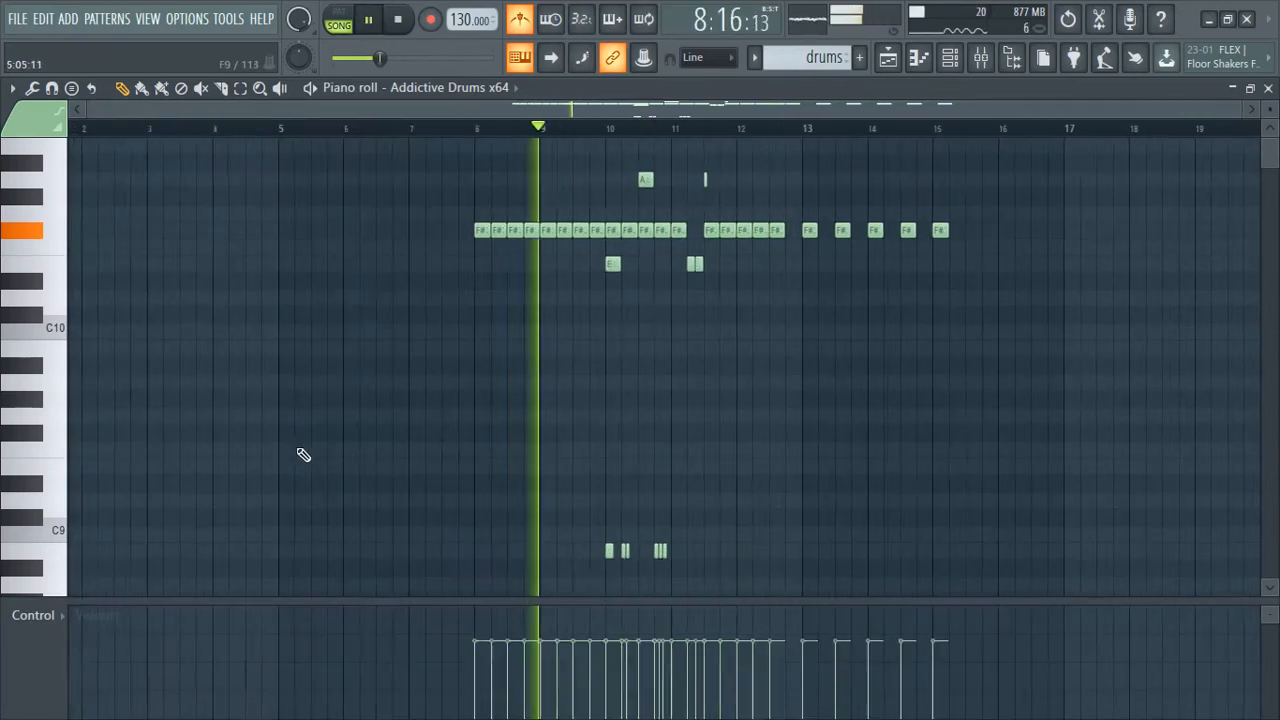
scroll(789, 449, up, 3)
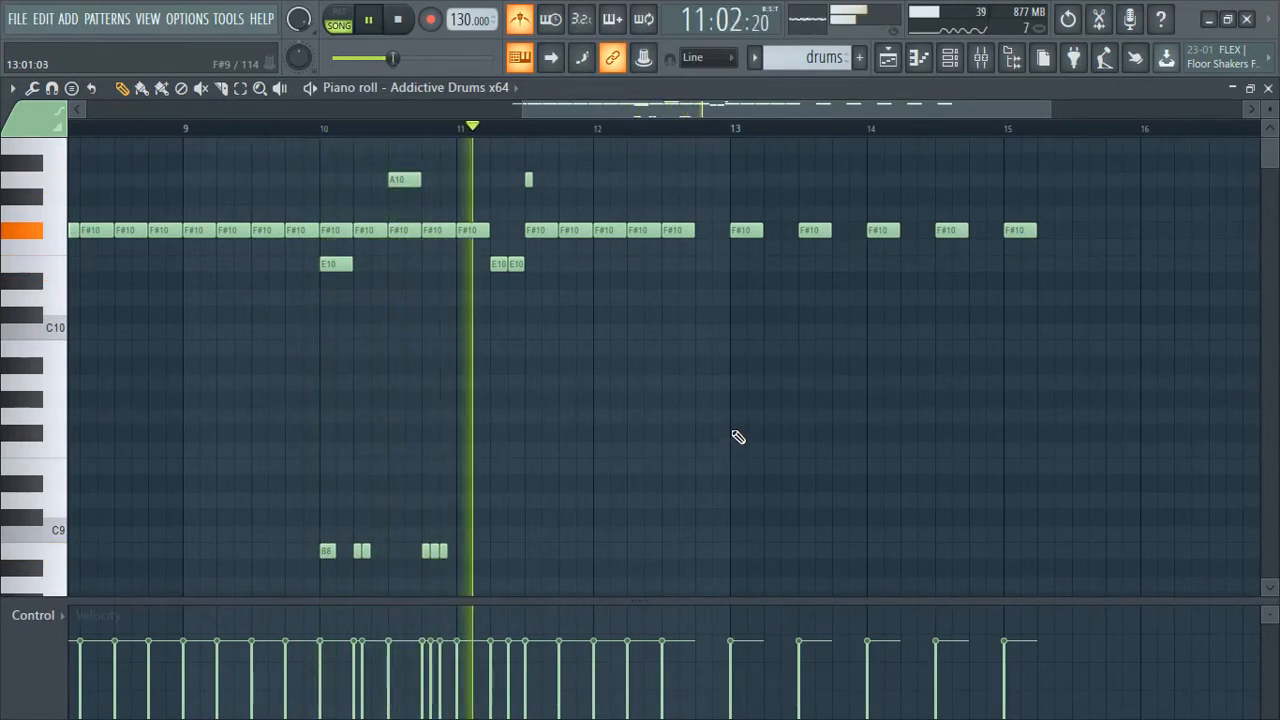
key(space)
scroll(514, 300, up, 4)
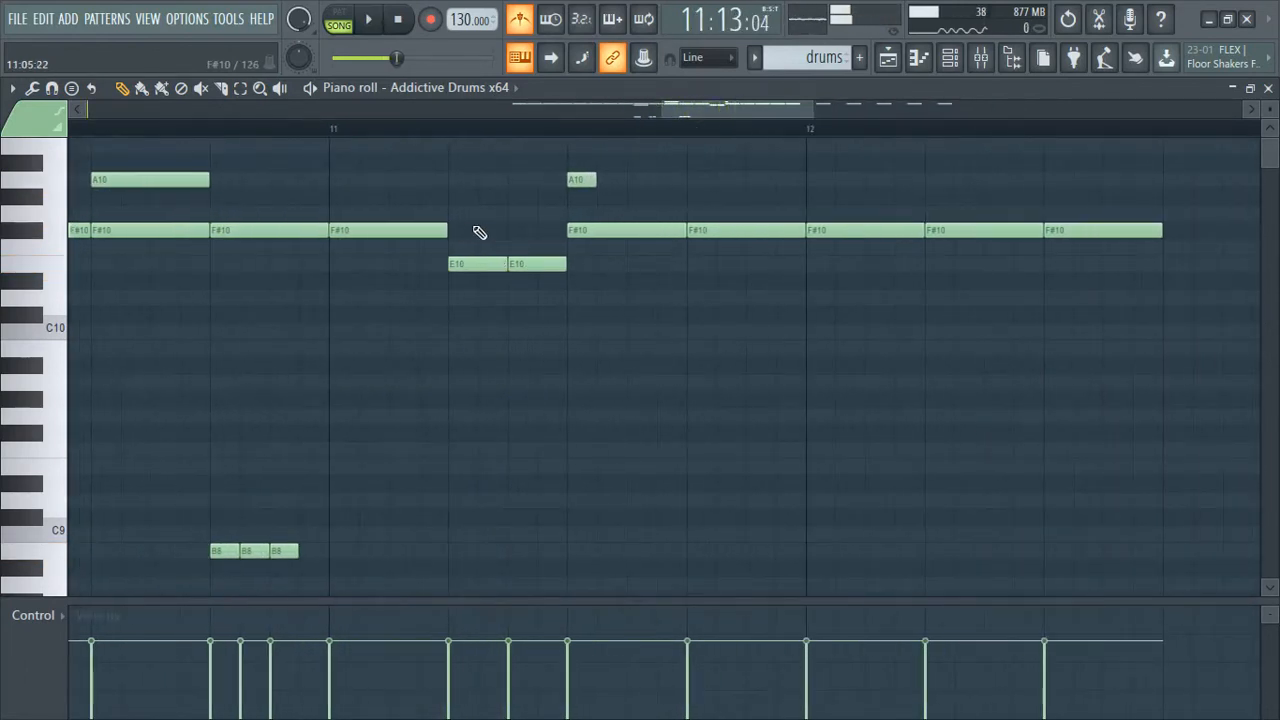
mouse_move(453, 327)
mouse_down()
mouse_move(452, 371)
mouse_move(451, 322)
mouse_up()
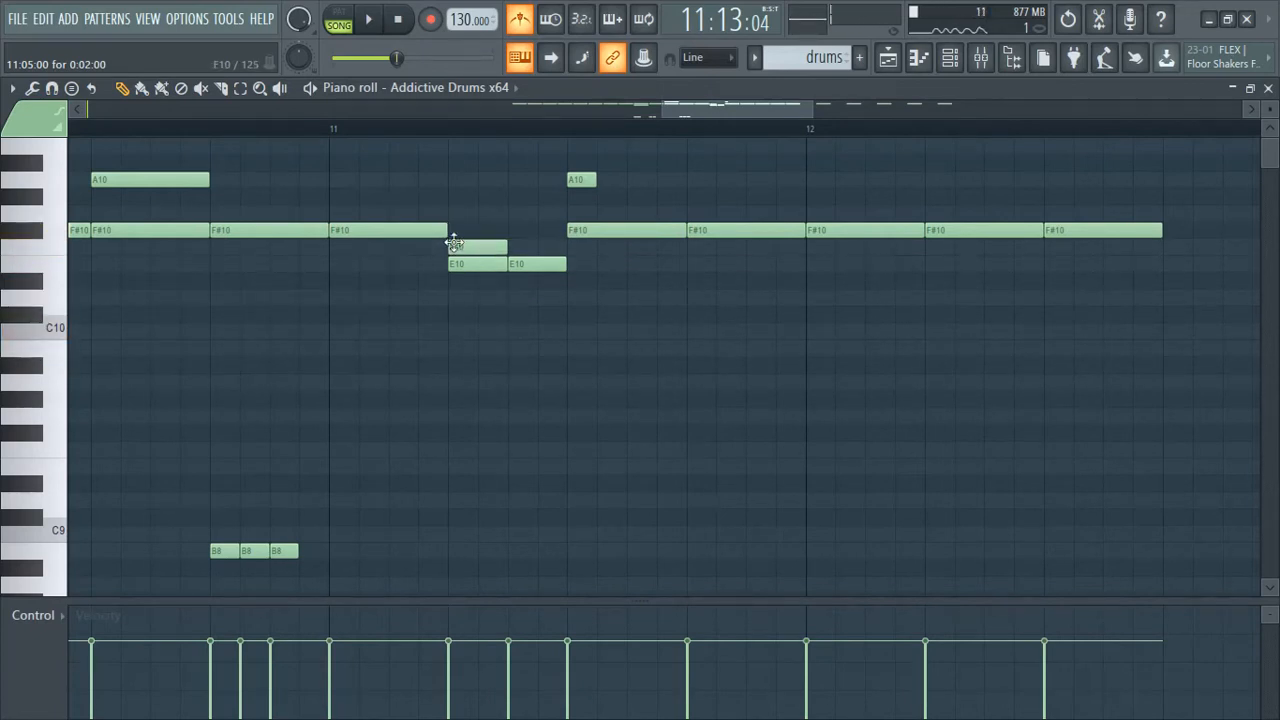
Listen to bars 9 through 12 and lengthen the A10 note at 11:09:00 to four steps
key(space)
scroll(486, 289, down, 6)
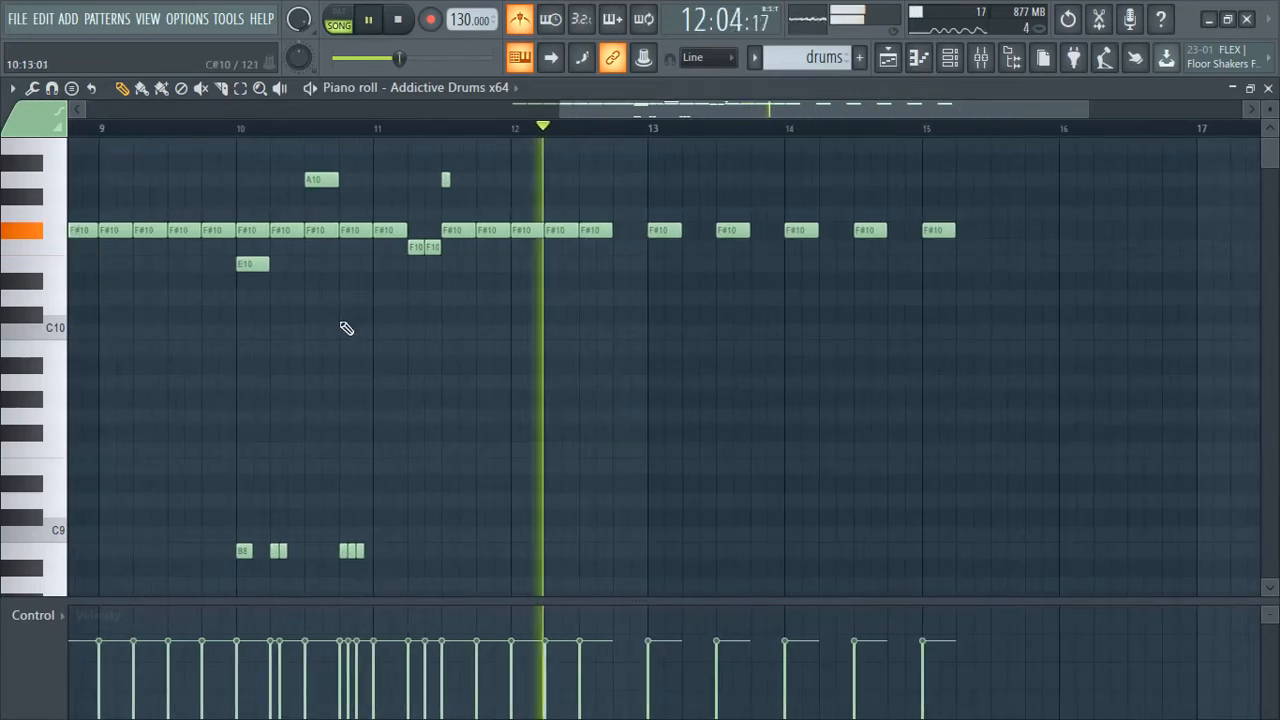
scroll(994, 363, up, 6)
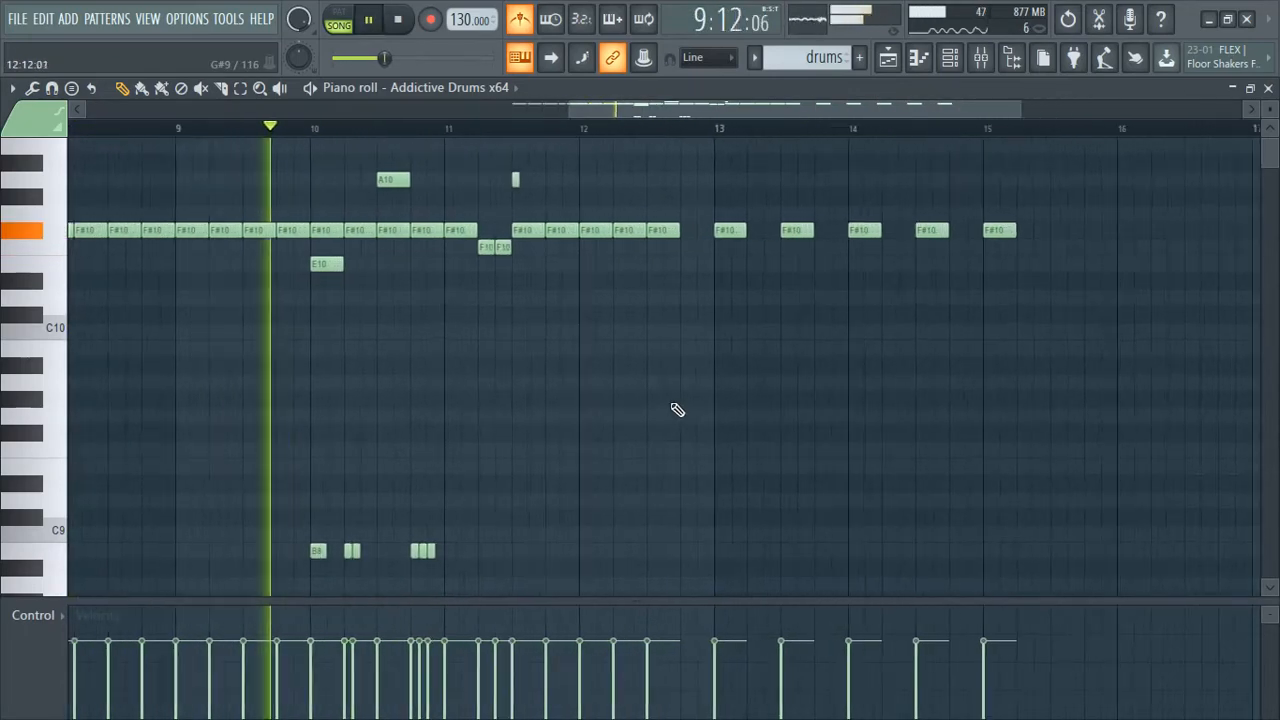
scroll(620, 430, down, 2)
scroll(600, 443, up, 3)
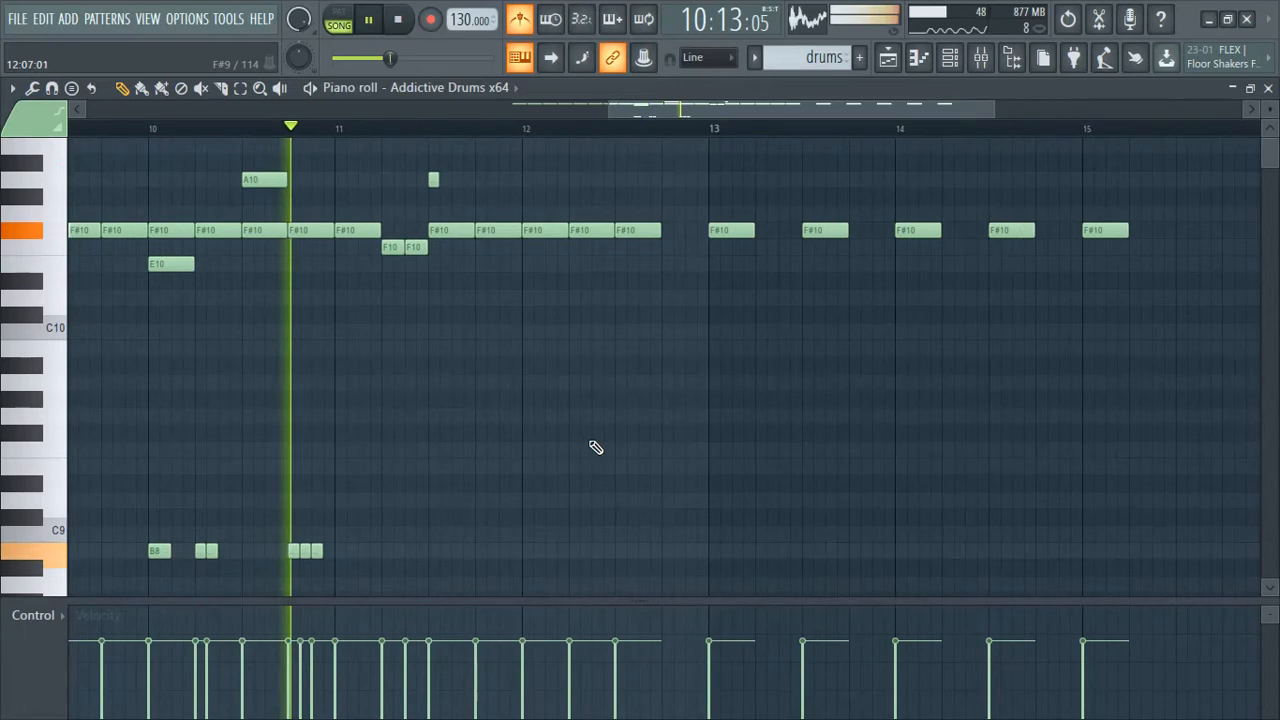
scroll(521, 446, down, 3)
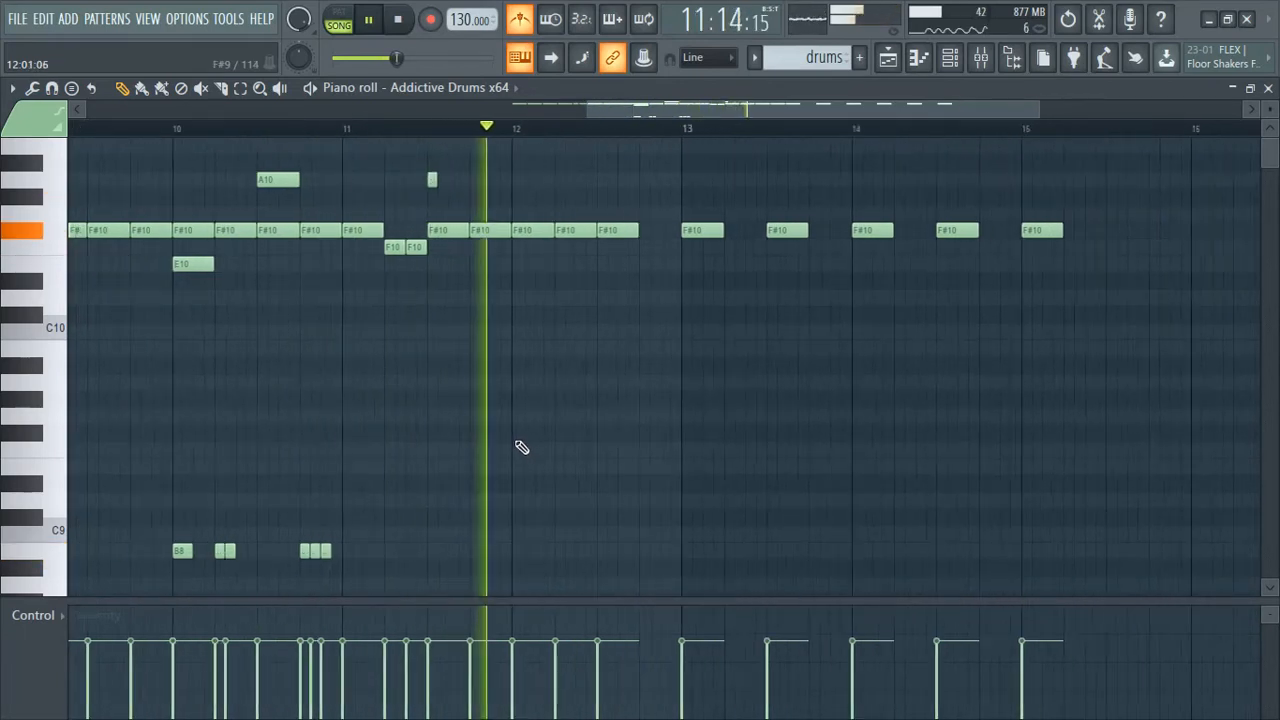
key(space)
scroll(471, 531, up, 2)
key(space)
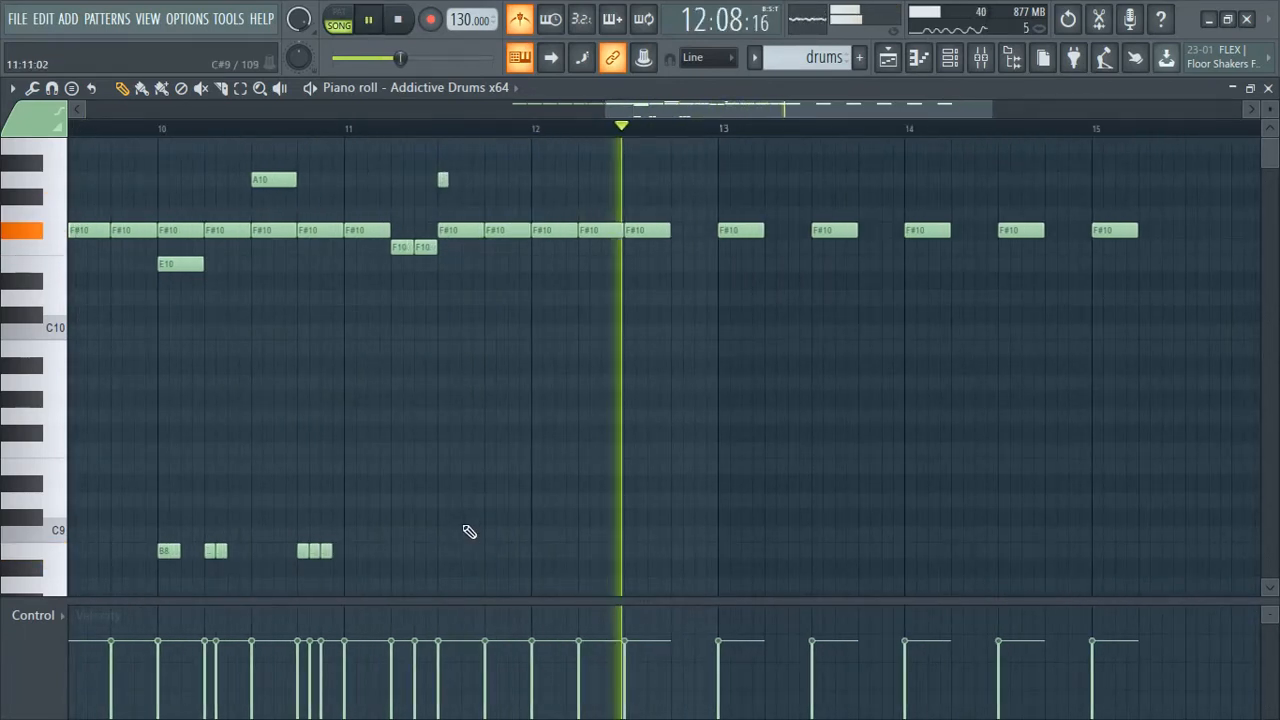
drag(447, 179, 487, 180)
Audition the pattern, add a four-step B8 note at the start of bar 12, and replay from just before bar 10
scroll(405, 320, down, 1)
scroll(546, 380, up, 2)
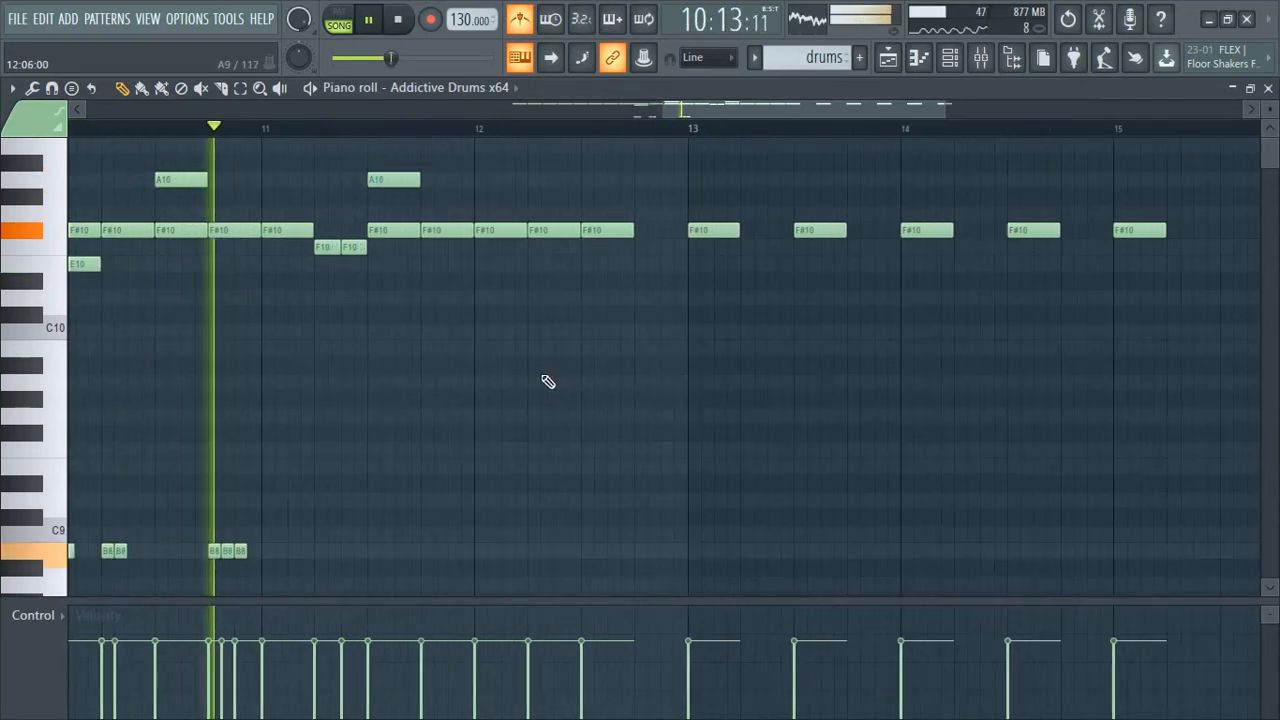
scroll(517, 480, down, 1)
scroll(527, 492, up, 1)
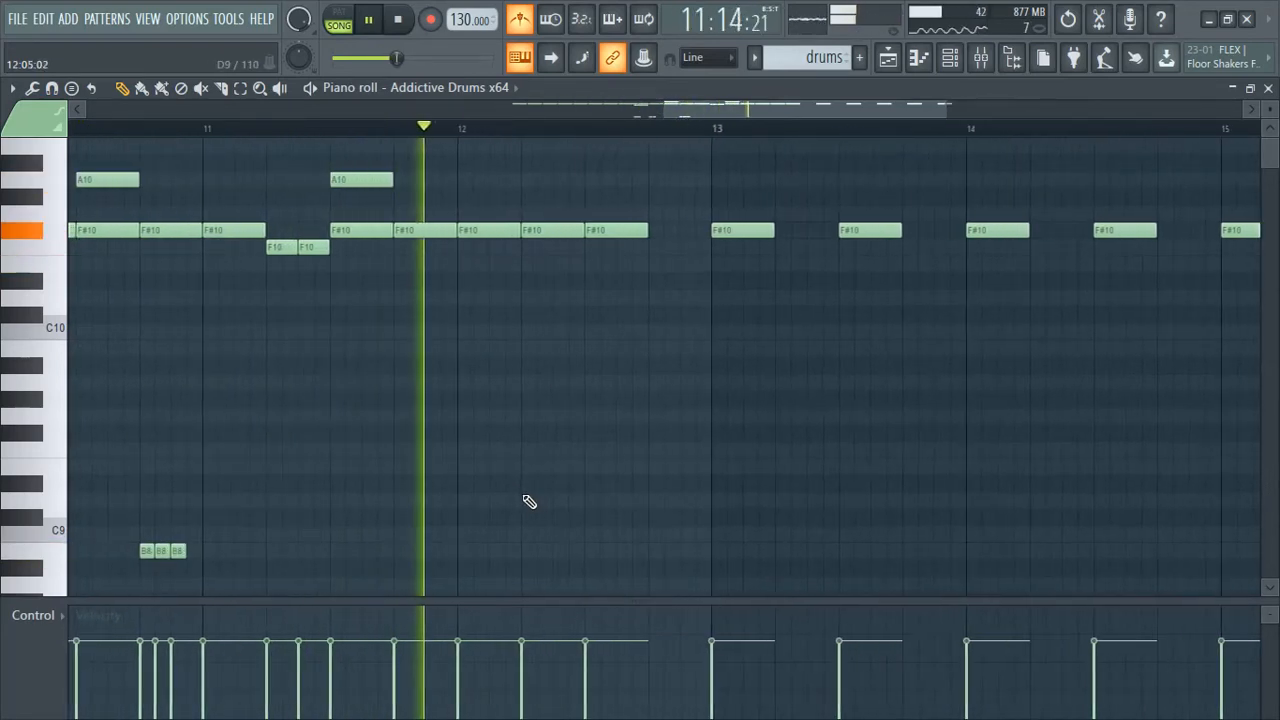
key(space)
scroll(234, 274, up, 1)
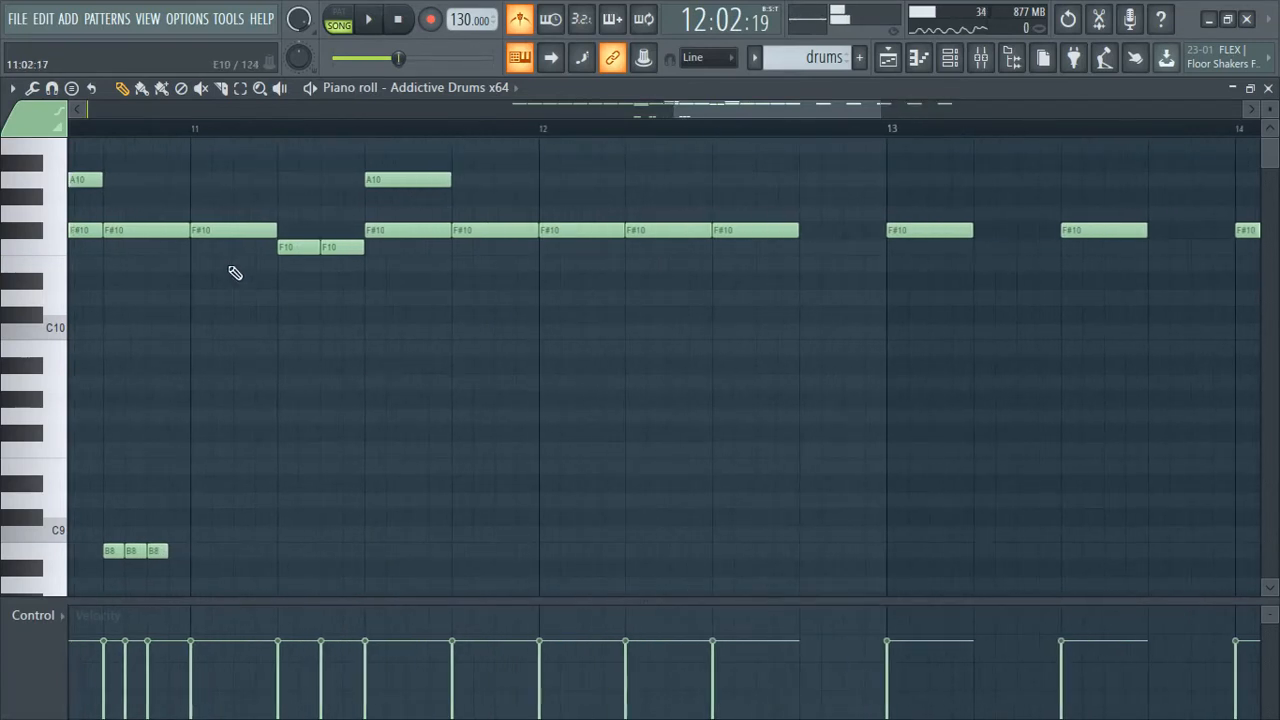
scroll(263, 314, down, 2)
key(space)
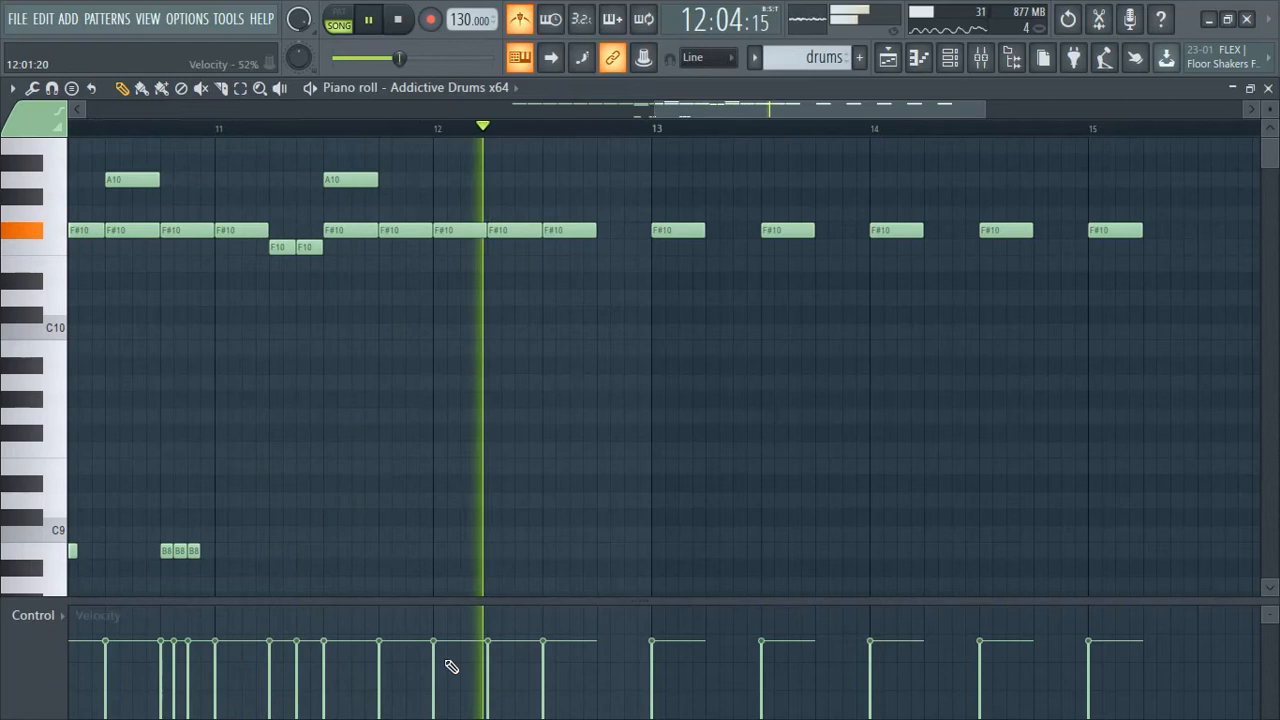
key(space)
key(space)
scroll(462, 543, down, 3)
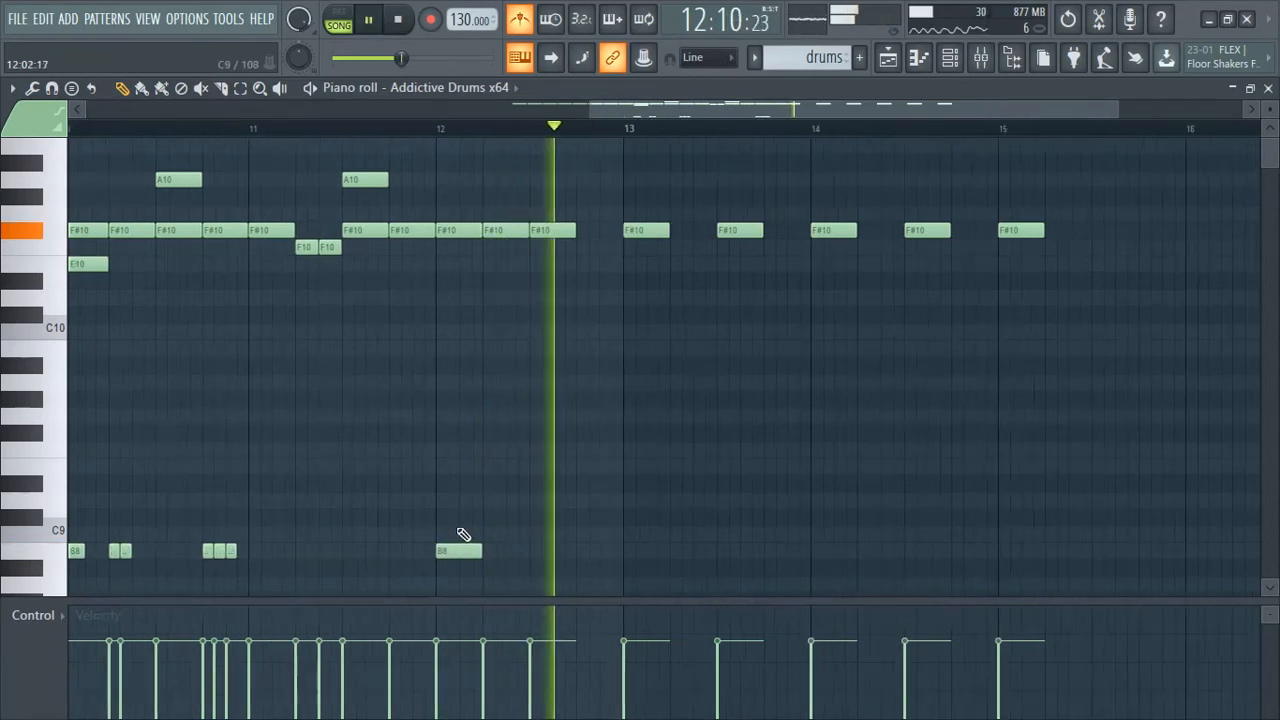
click(197, 120)
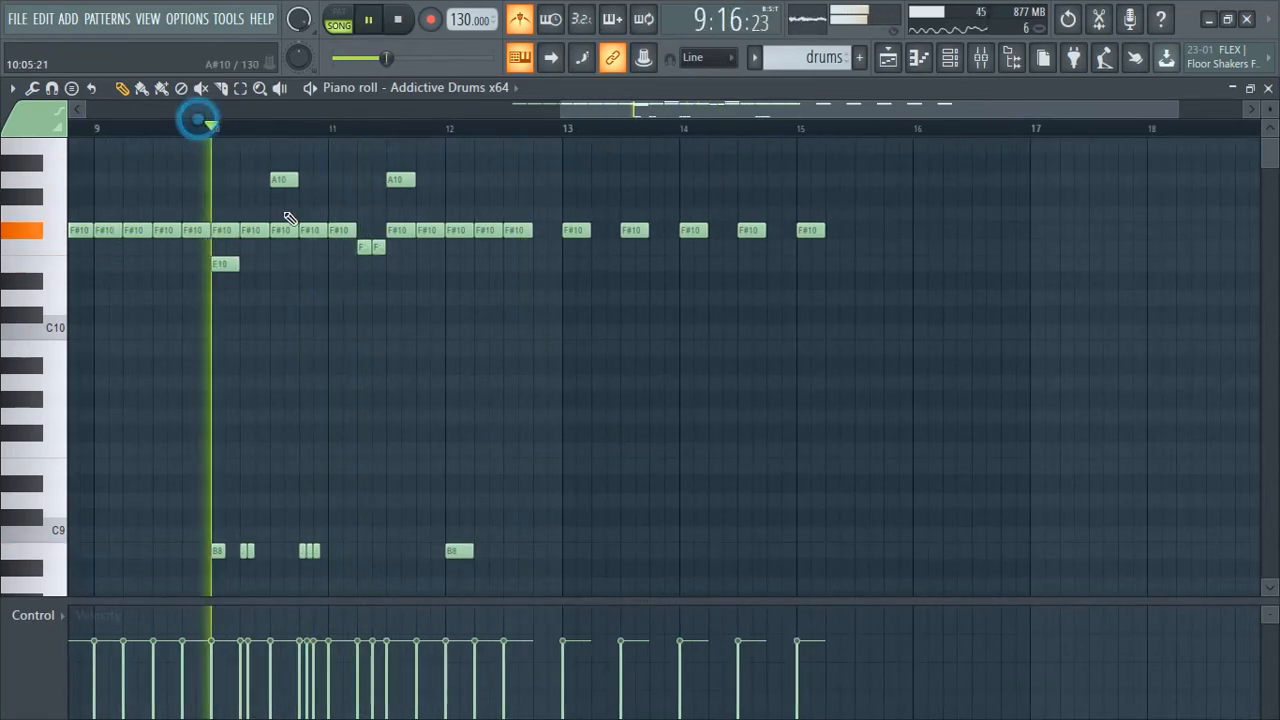
Listen from bar 10, add a two-step B8 note at 12:07:00 and a four-step A10 note at 12:09:00, and replay
scroll(654, 517, up, 1)
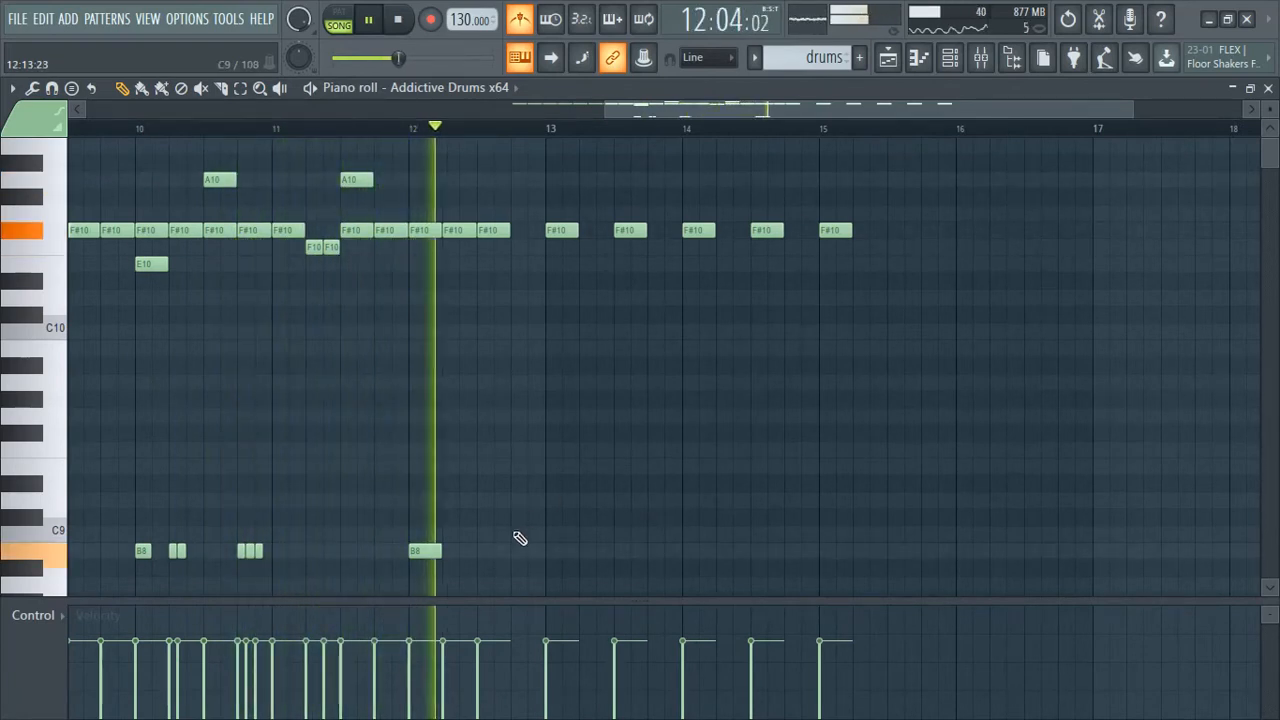
key(space)
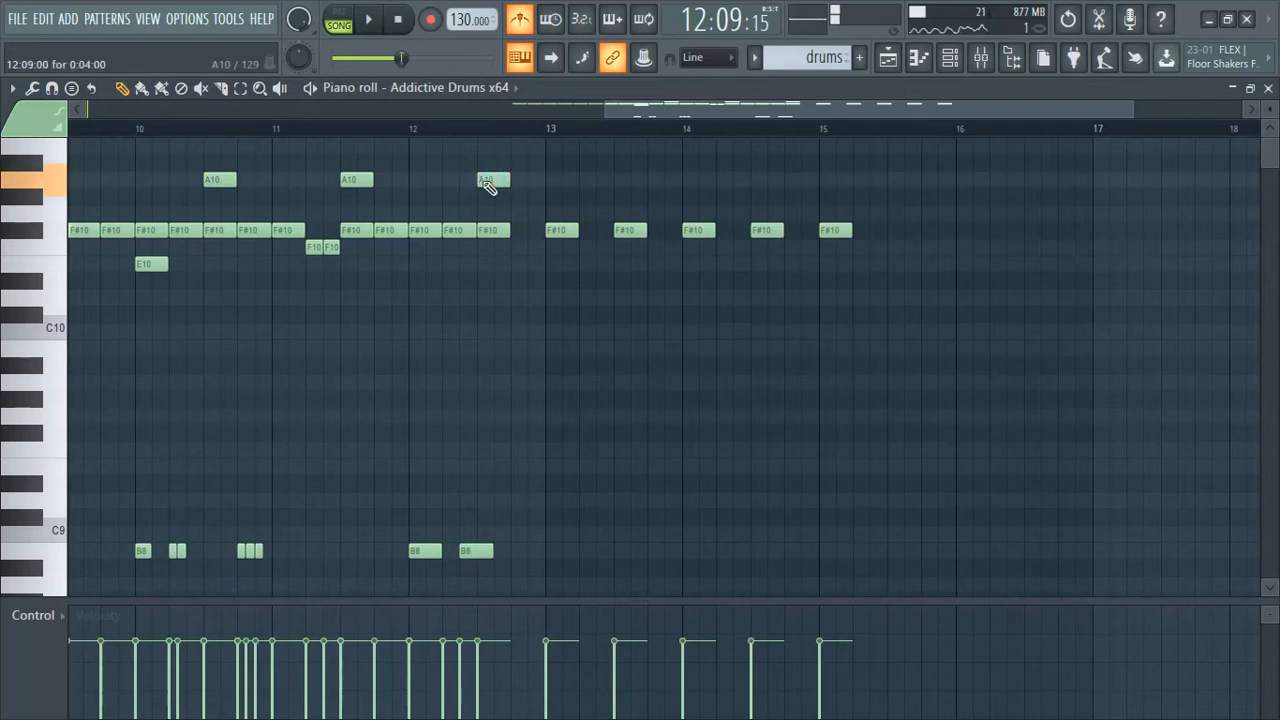
key(space)
key(space)
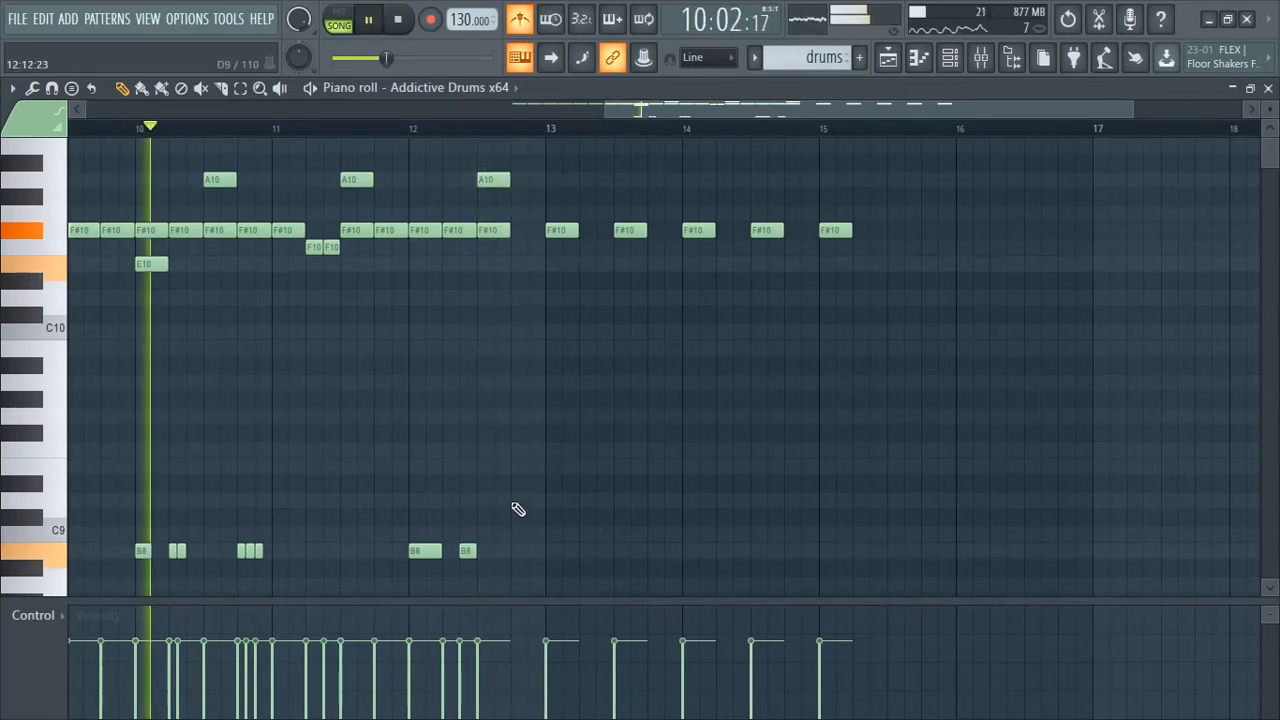
Add four consecutive two-step B8 notes from 13:01:00 and a two-step A10 note at 13:09:00
scroll(640, 515, down, 2)
scroll(840, 514, up, 2)
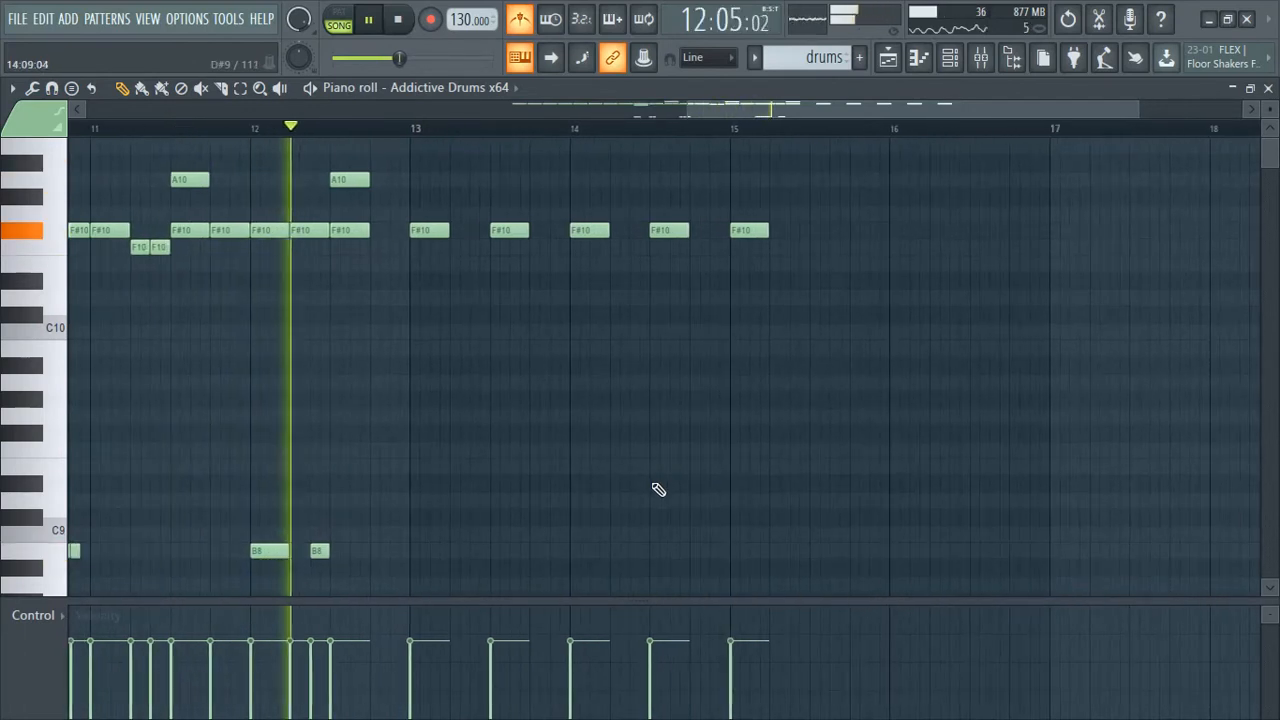
scroll(668, 494, up, 2)
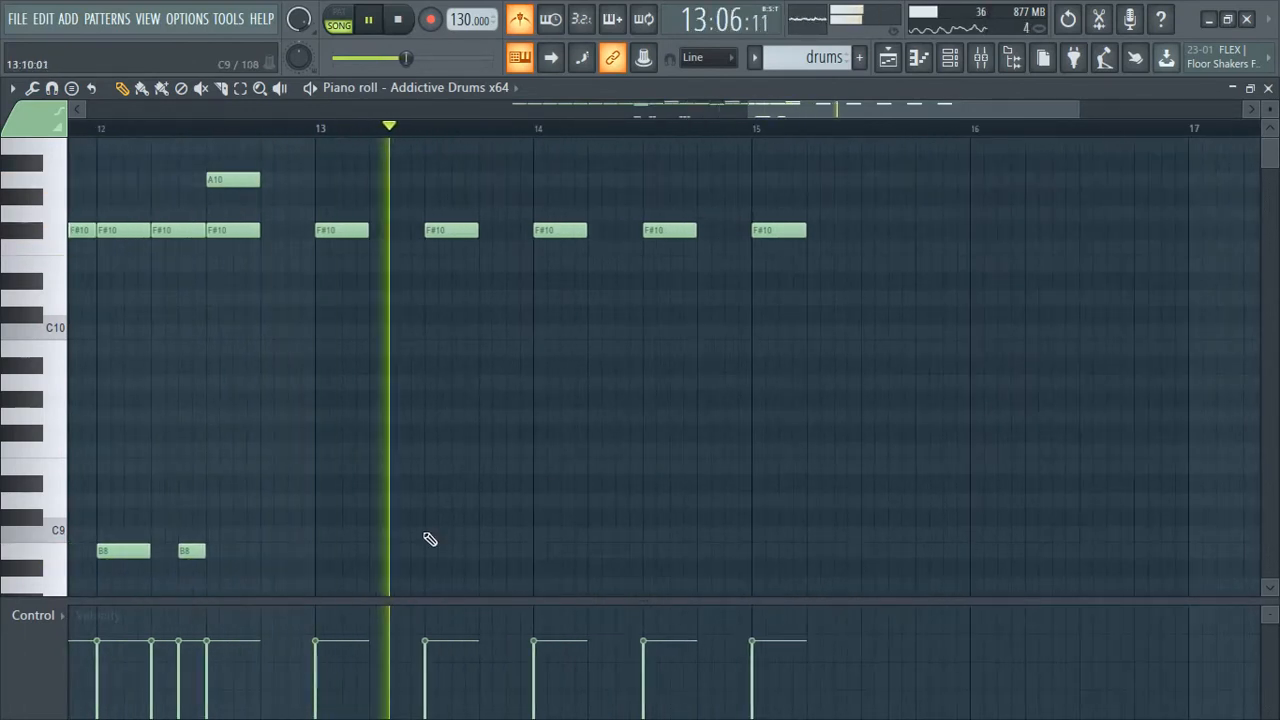
key(space)
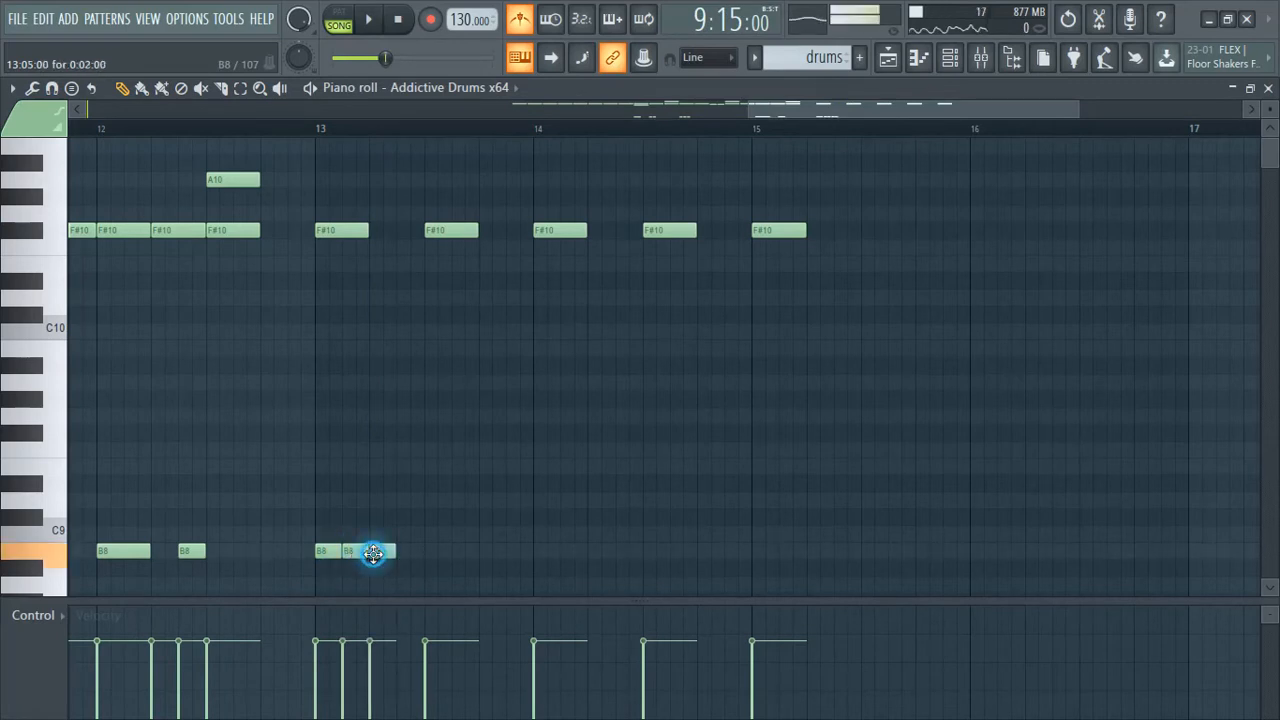
scroll(520, 531, down, 2)
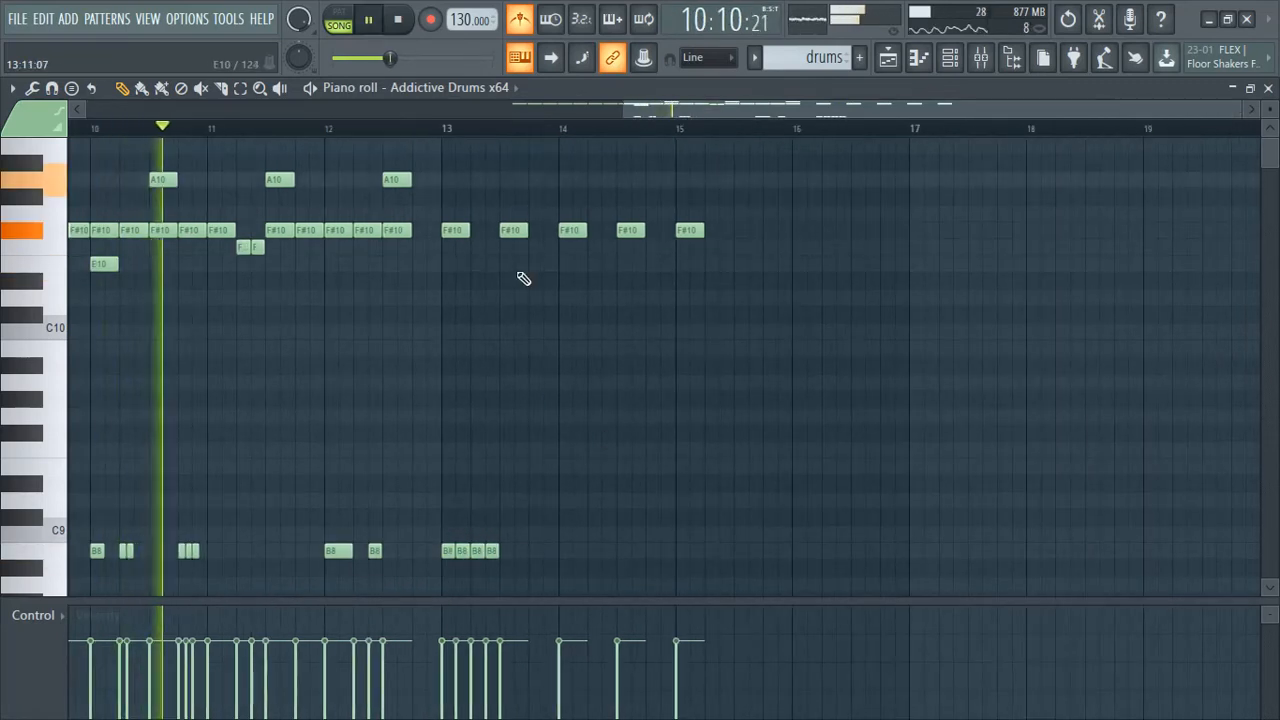
click(503, 172)
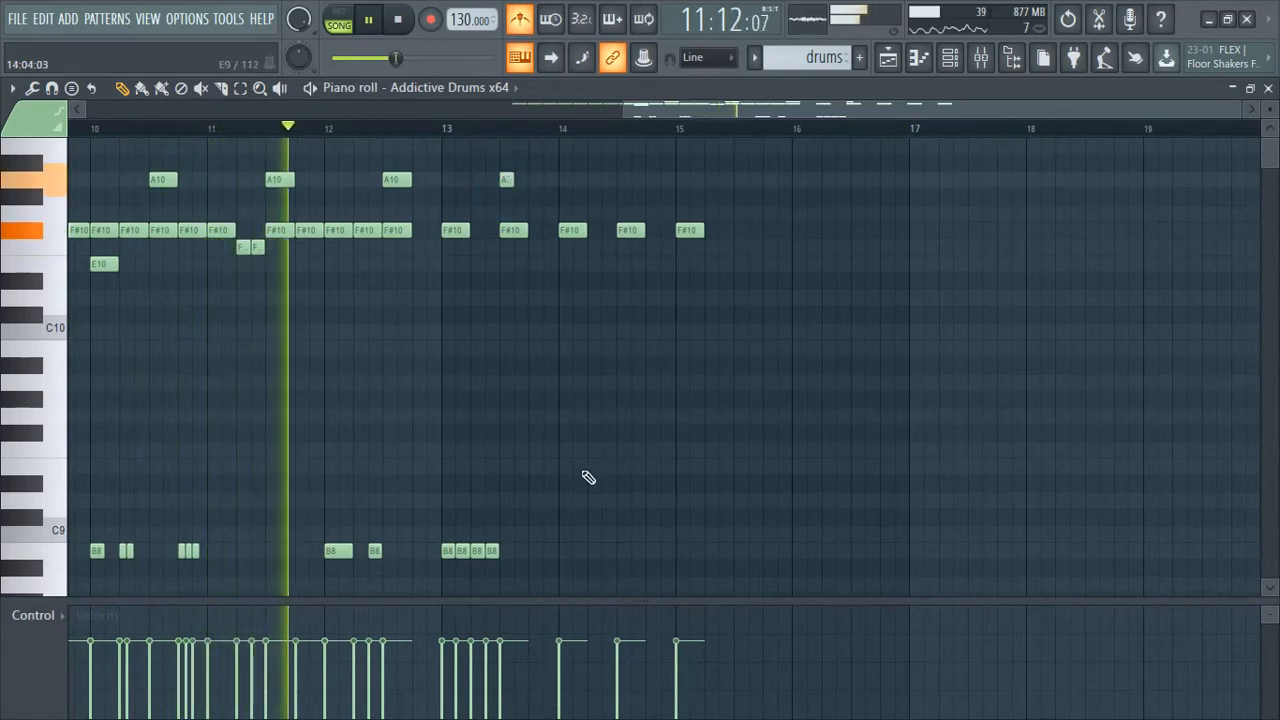
Delete the B8 note at 13:03:00 and replace the one at 13:05:00 with one-step B8 notes at 13:05:00 and 13:06:00
scroll(797, 489, down, 2)
scroll(797, 489, up, 4)
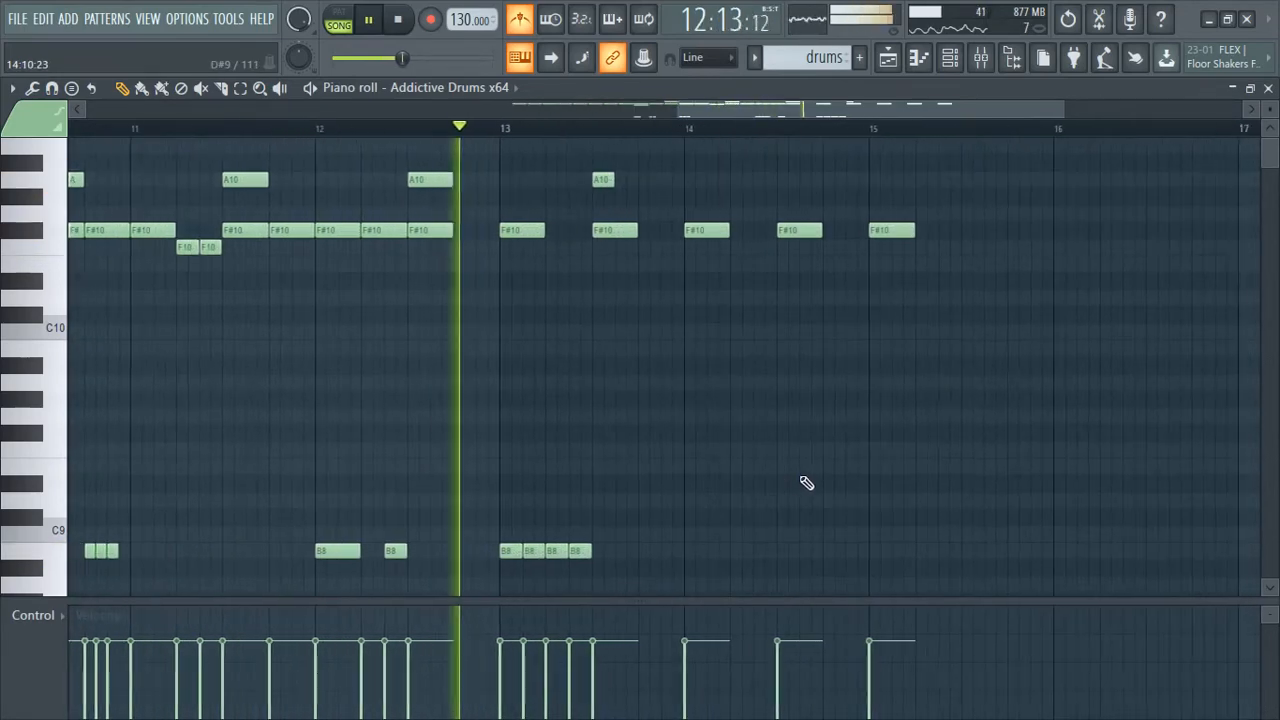
key(space)
scroll(393, 570, up, 2)
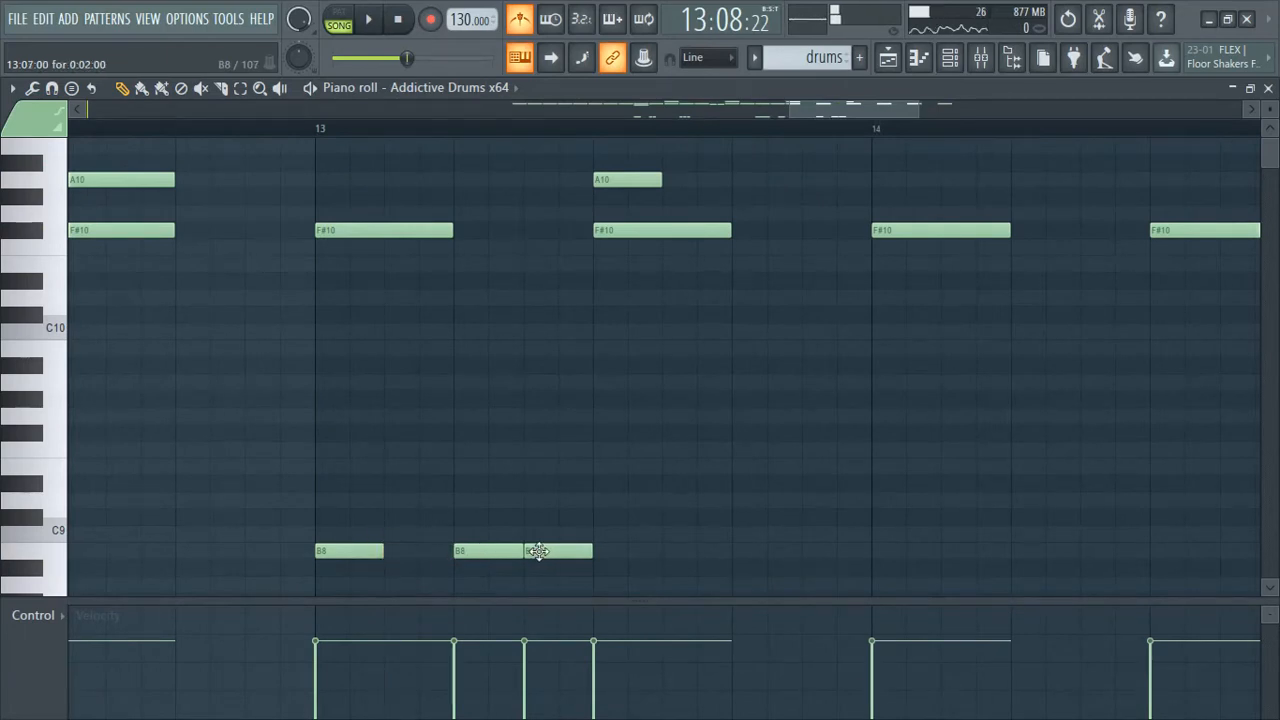
key(space)
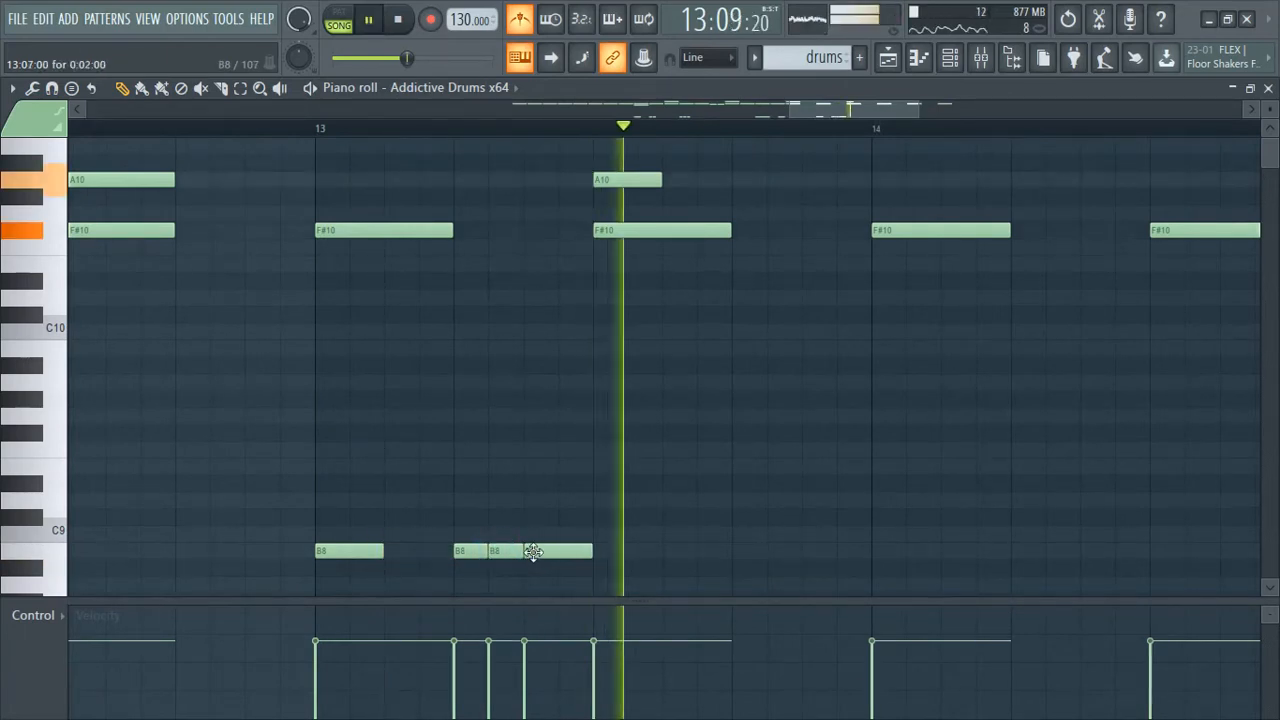
Replay the pattern from just before bar 10 and from the start of bar 12 to check the revised B8 rhythm
scroll(529, 551, down, 5)
click(246, 128)
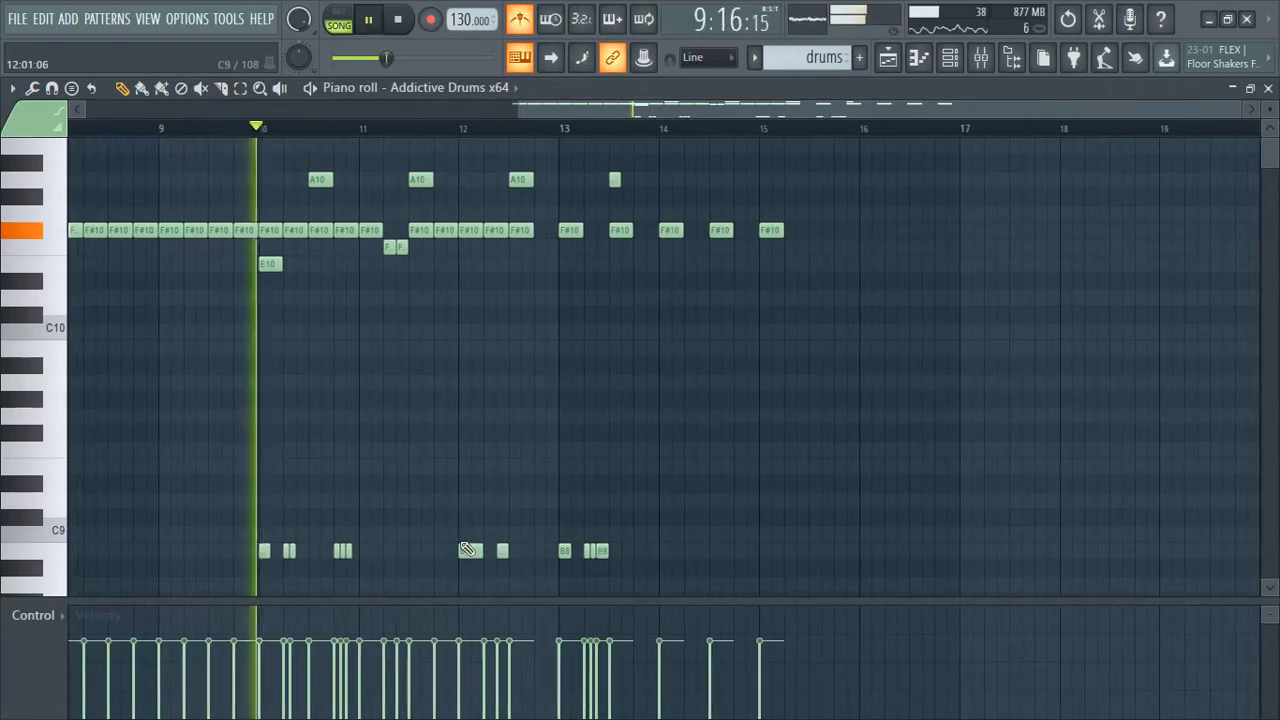
click(461, 128)
scroll(738, 421, up, 1)
scroll(741, 421, up, 2)
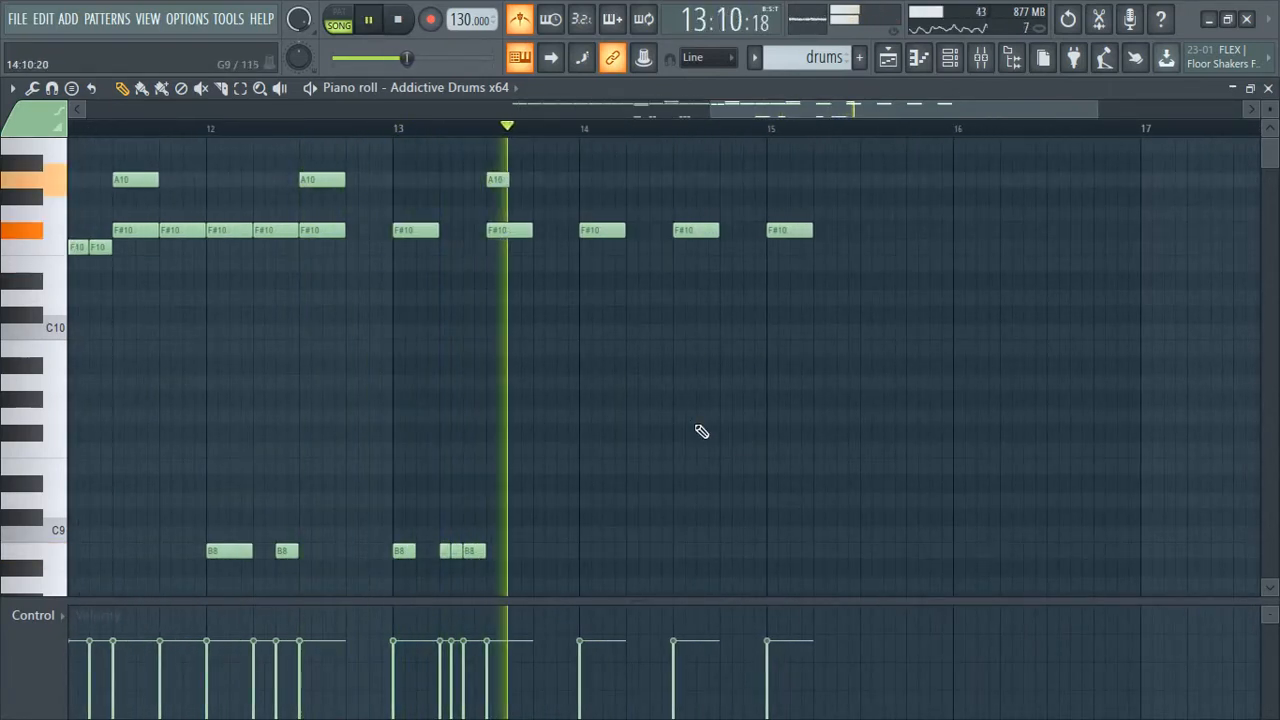
key(space)
key(space)
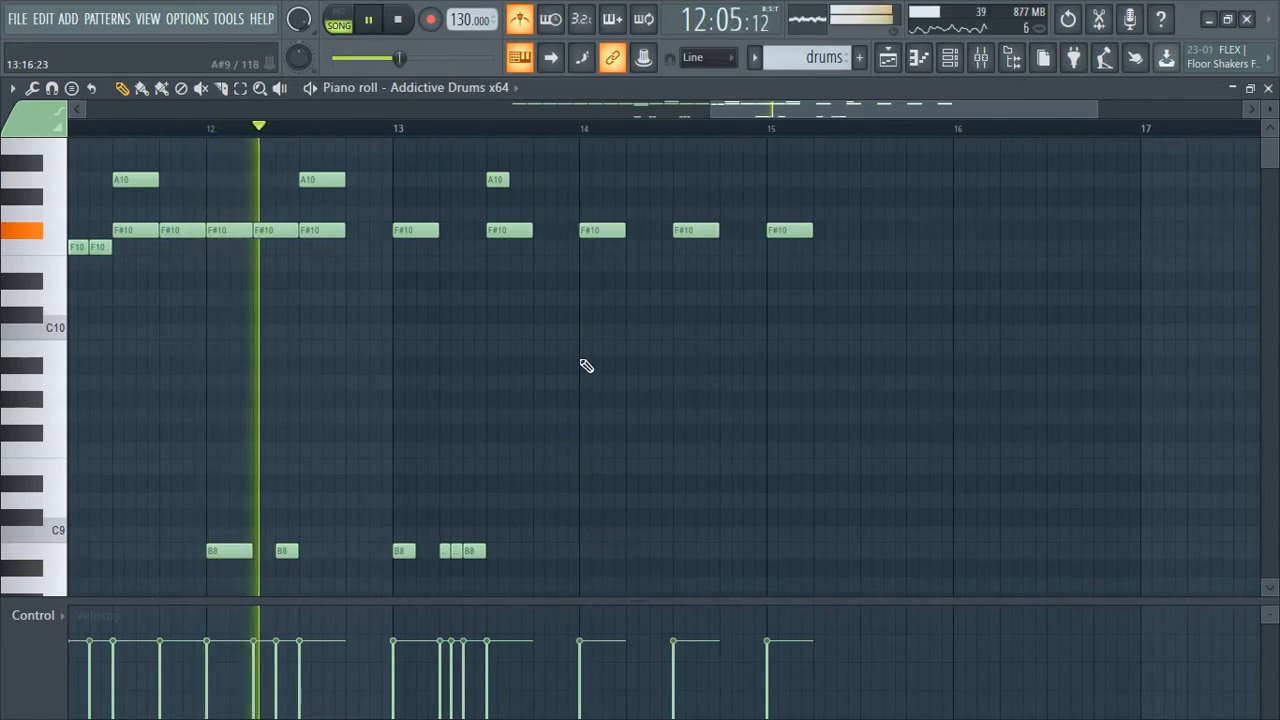
scroll(706, 431, up, 2)
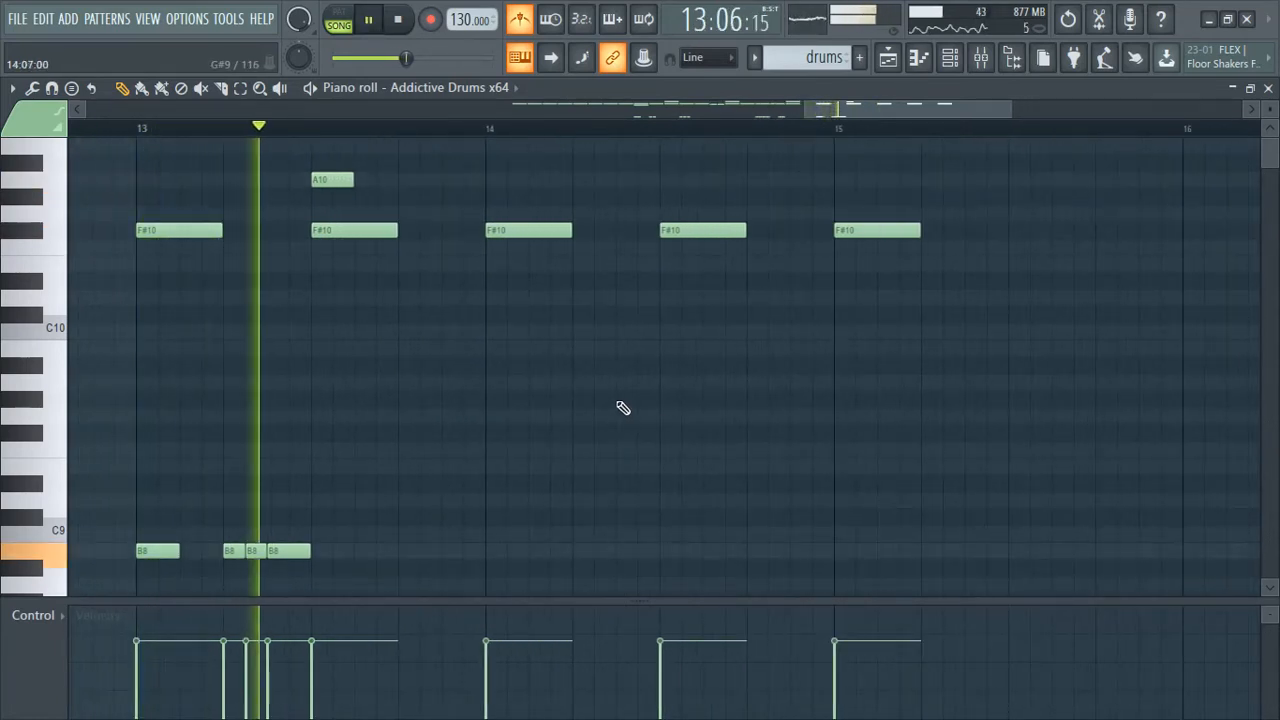
key(space)
Add groups of four one-step F#10 notes starting at 12:13:00, 13:05:00 and 13:13:00
scroll(413, 321, up, 1)
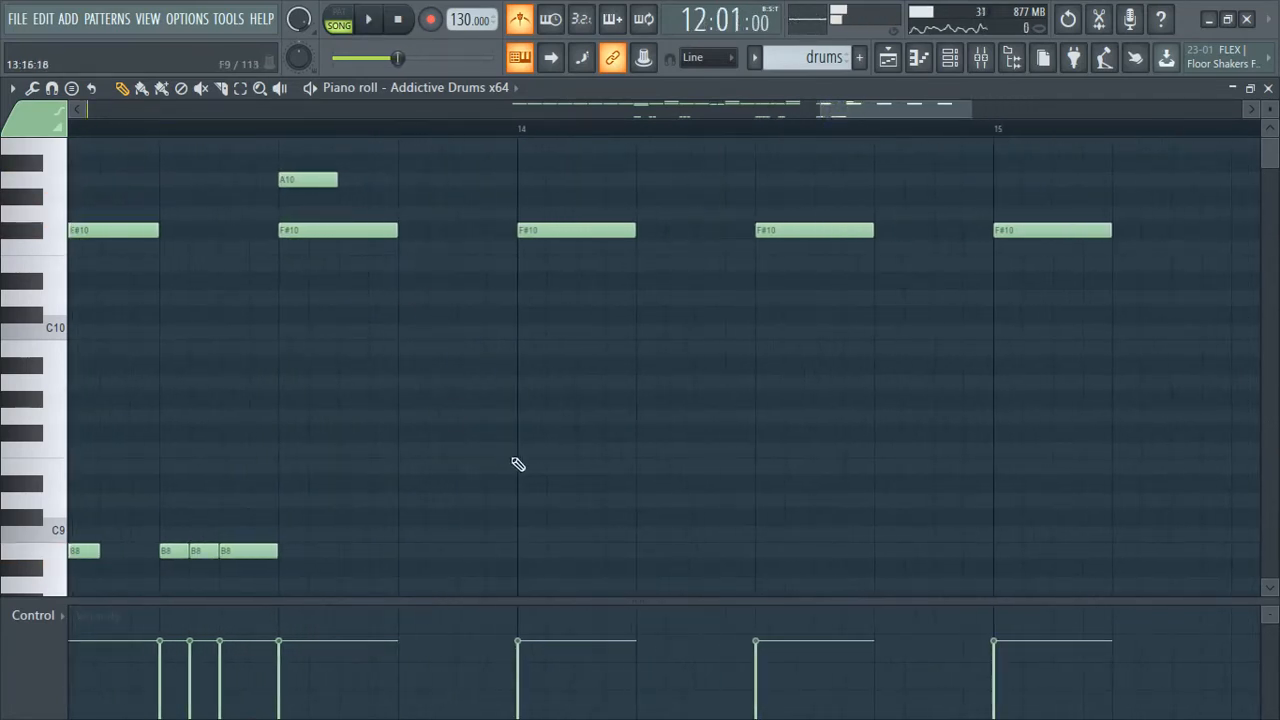
scroll(517, 470, down, 3)
scroll(723, 269, up, 2)
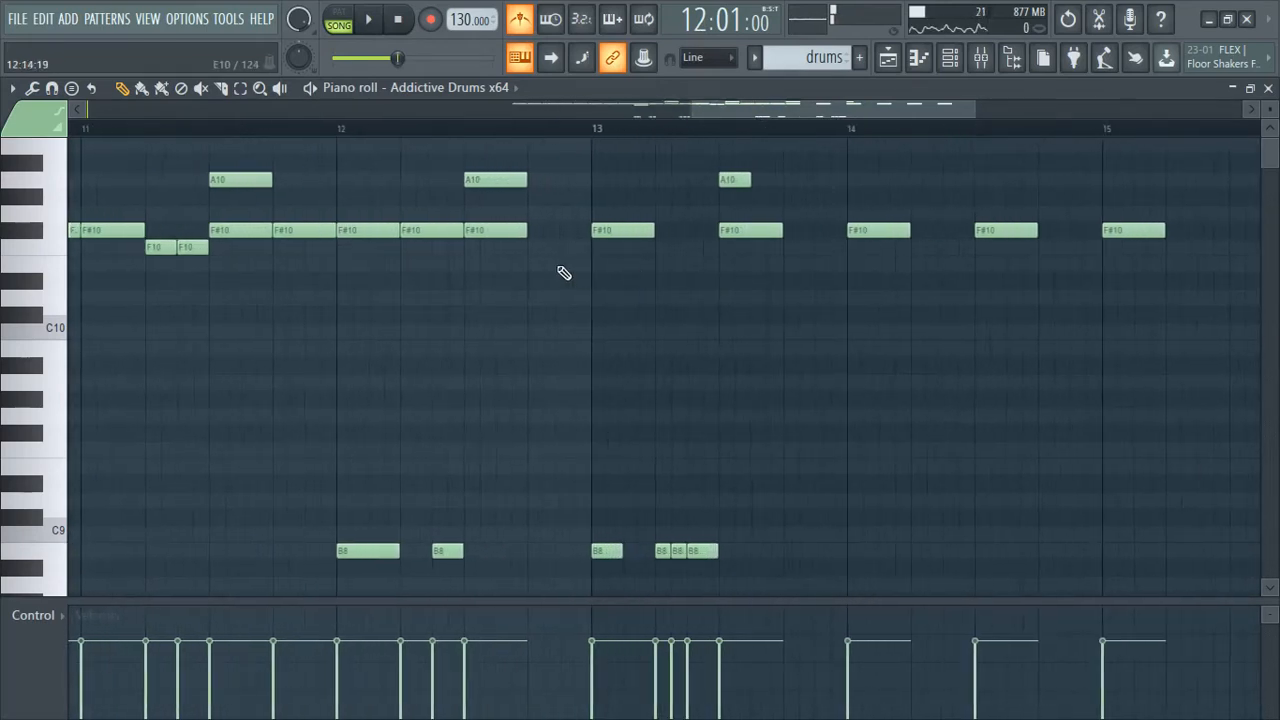
click(525, 246)
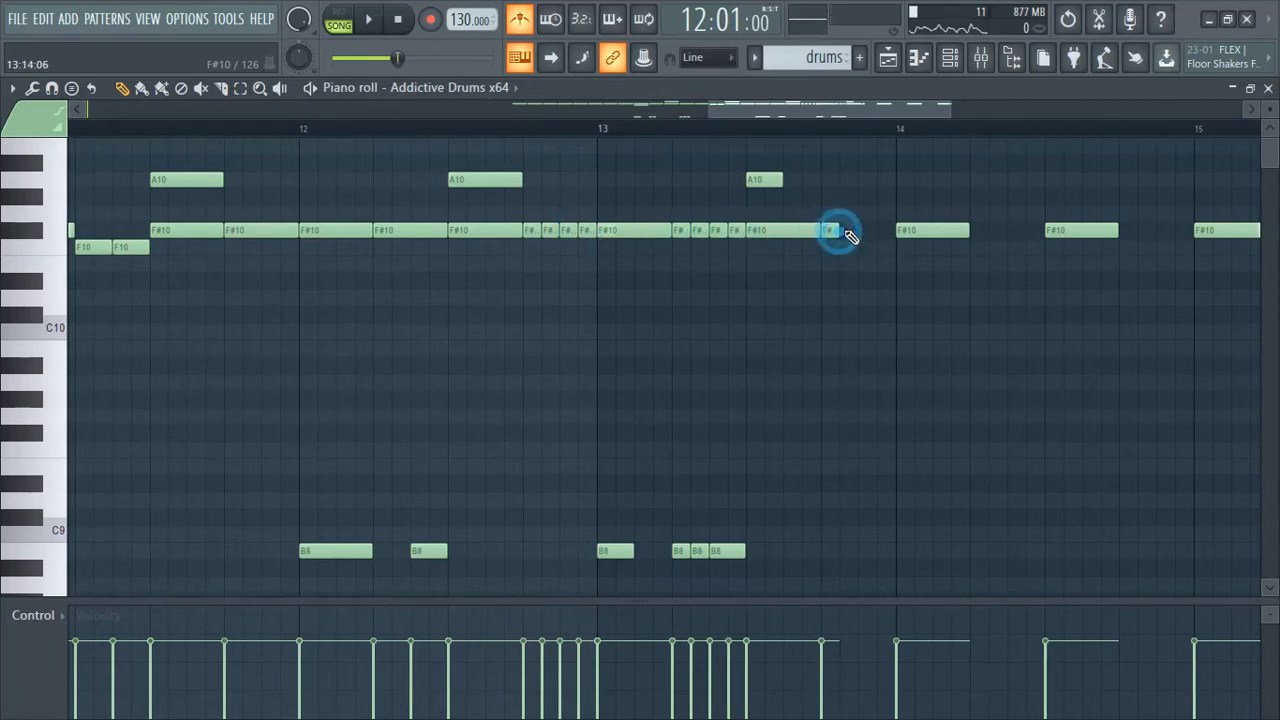
Play back bars 12 and 13 to check the added one-step F#10 notes against the rest of the pattern
key(space)
scroll(603, 352, down, 7)
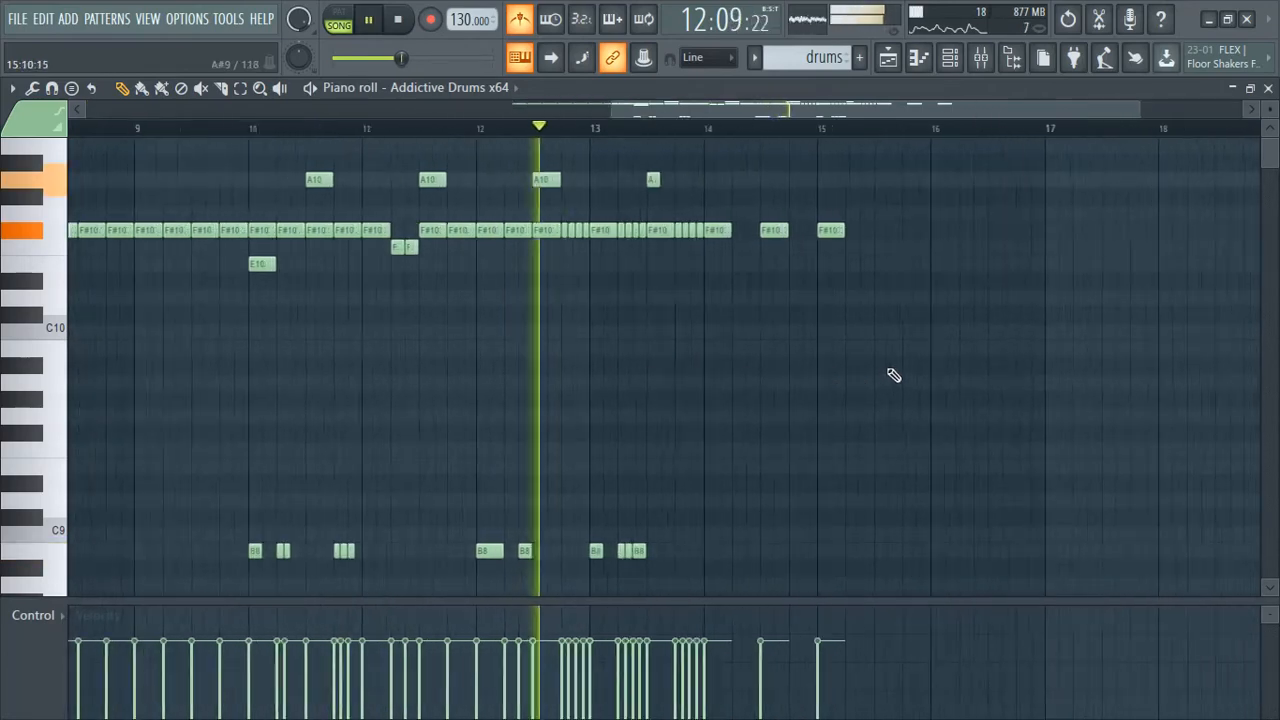
scroll(922, 362, up, 5)
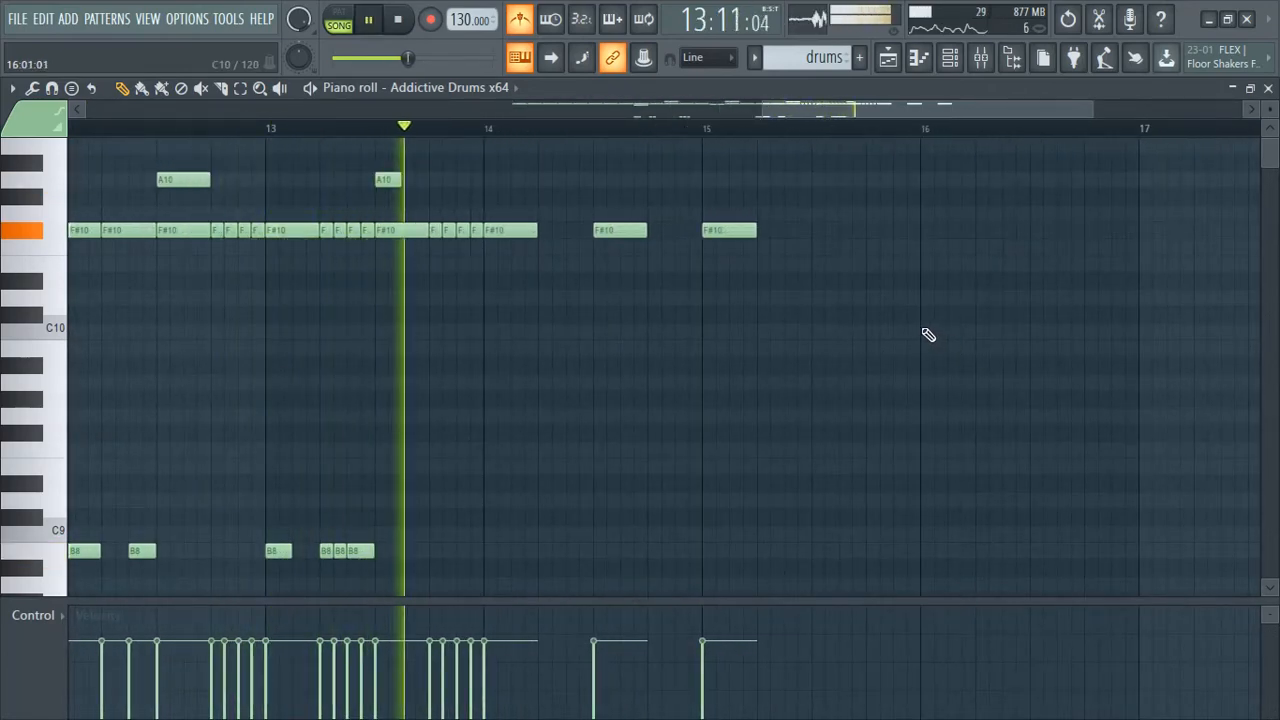
key(space)
scroll(408, 364, down, 7)
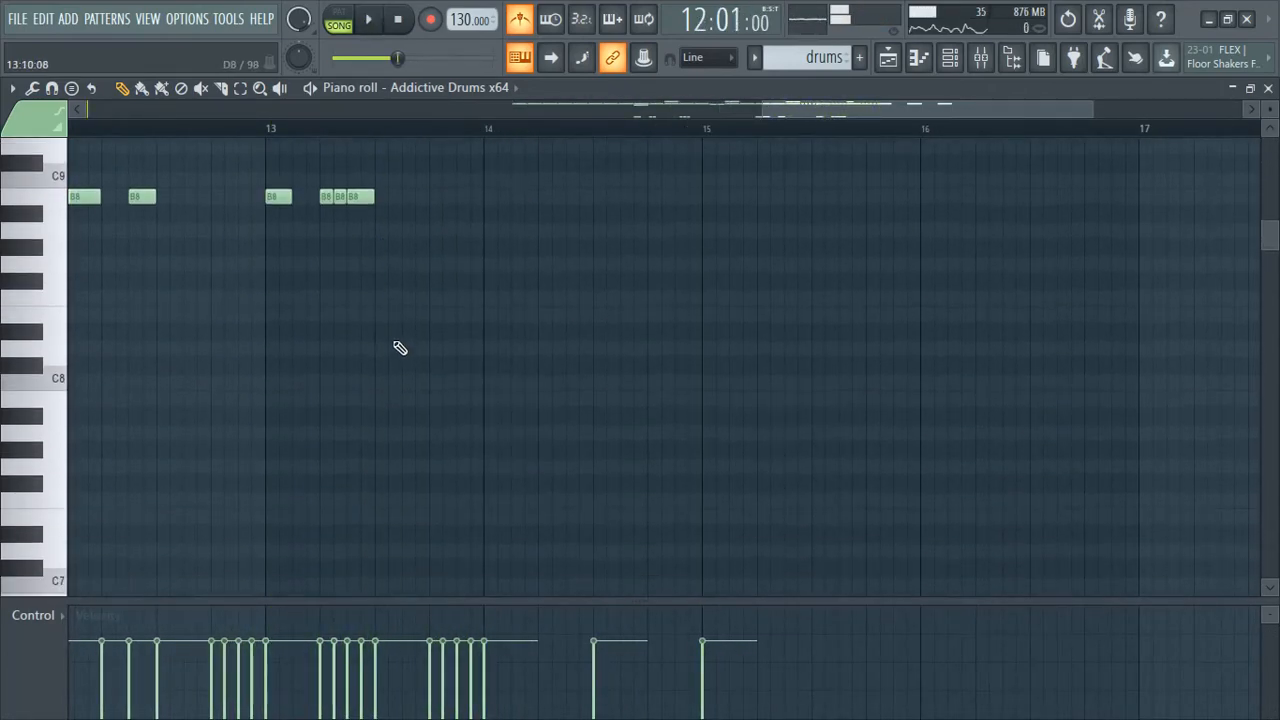
scroll(396, 354, down, 5)
scroll(520, 345, up, 7)
key(space)
scroll(697, 317, up, 6)
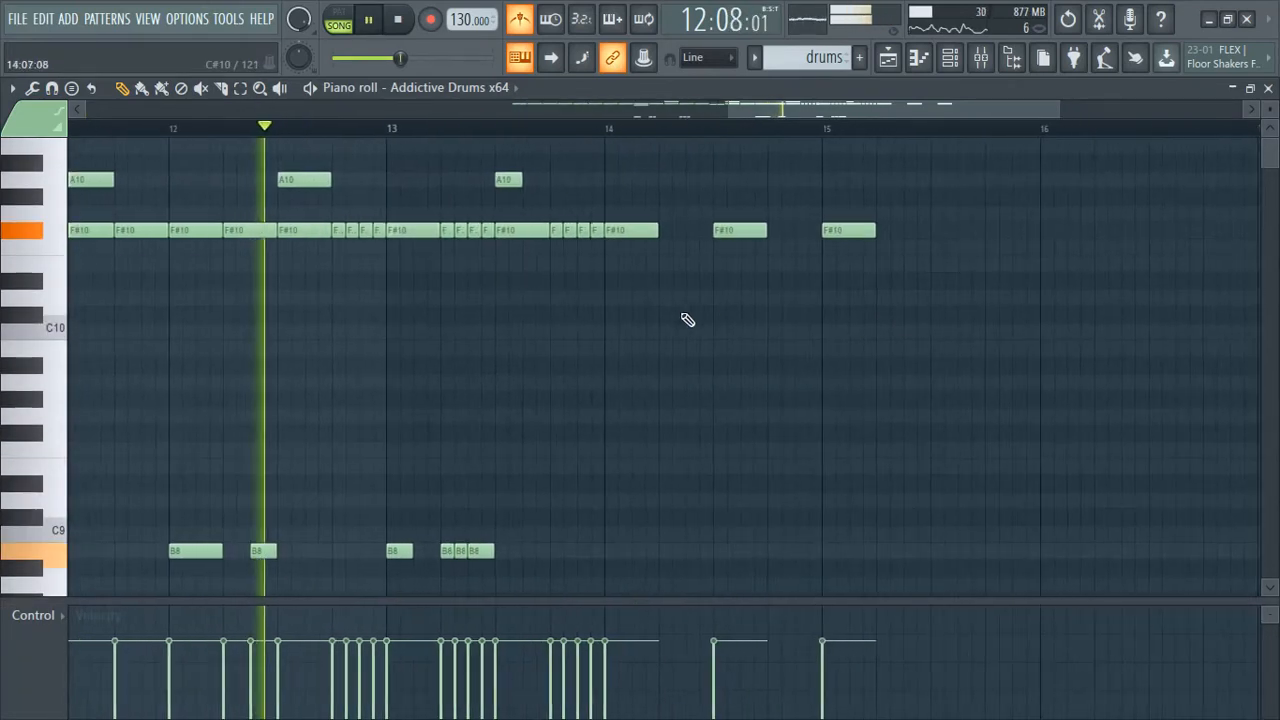
Replace the four one-step F#10 notes at 13:05:00 with a single four-step F#10 note and replay bars 12 and 13
key(space)
right_click(560, 235)
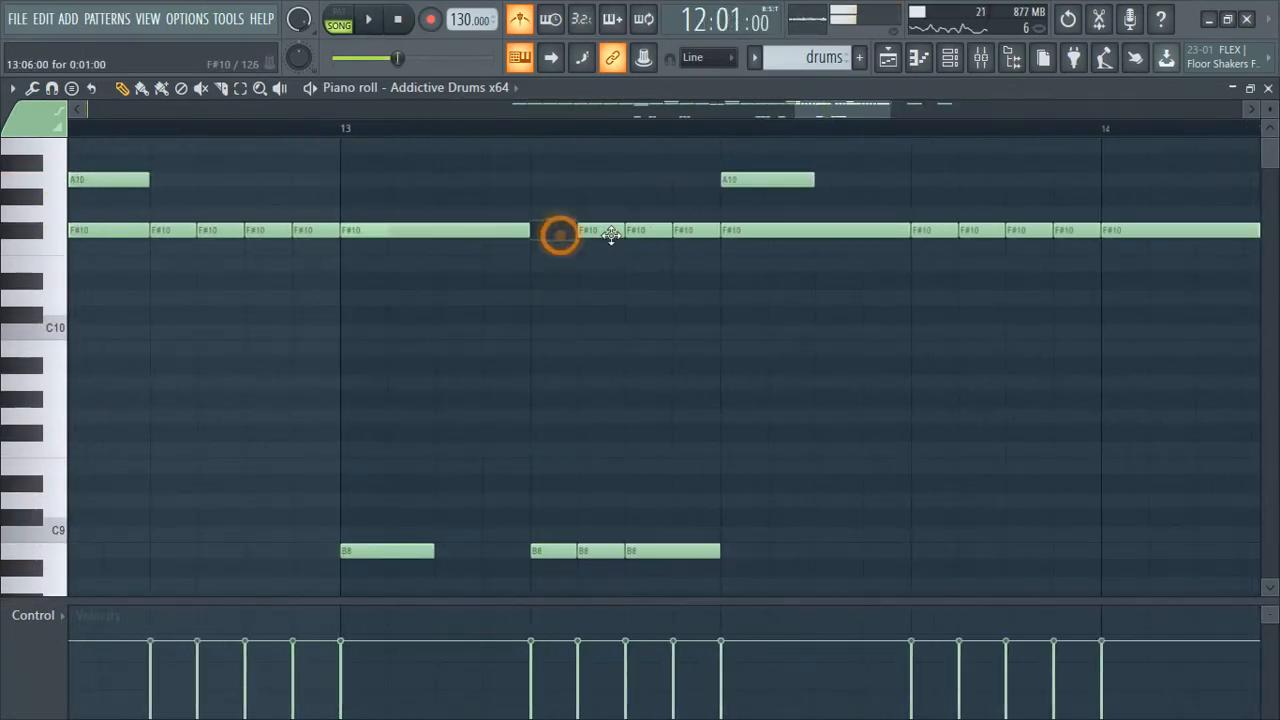
drag(518, 230, 558, 232)
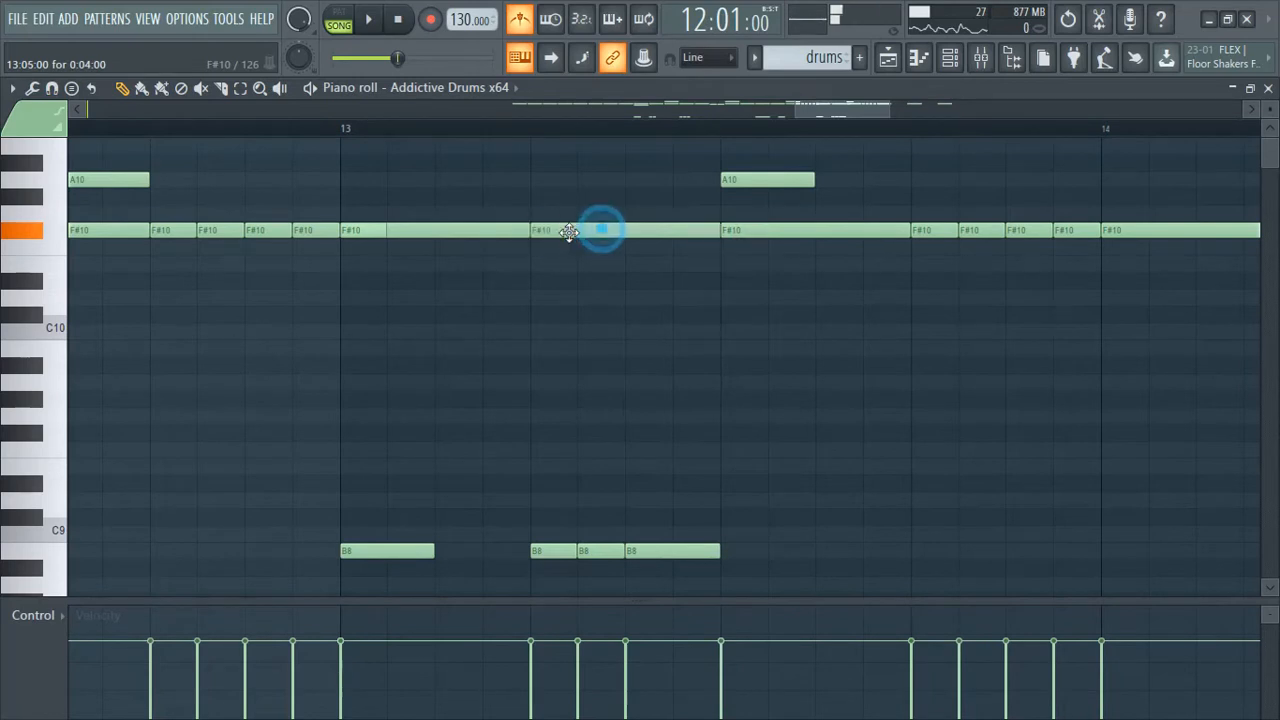
scroll(541, 265, down, 6)
scroll(845, 268, up, 4)
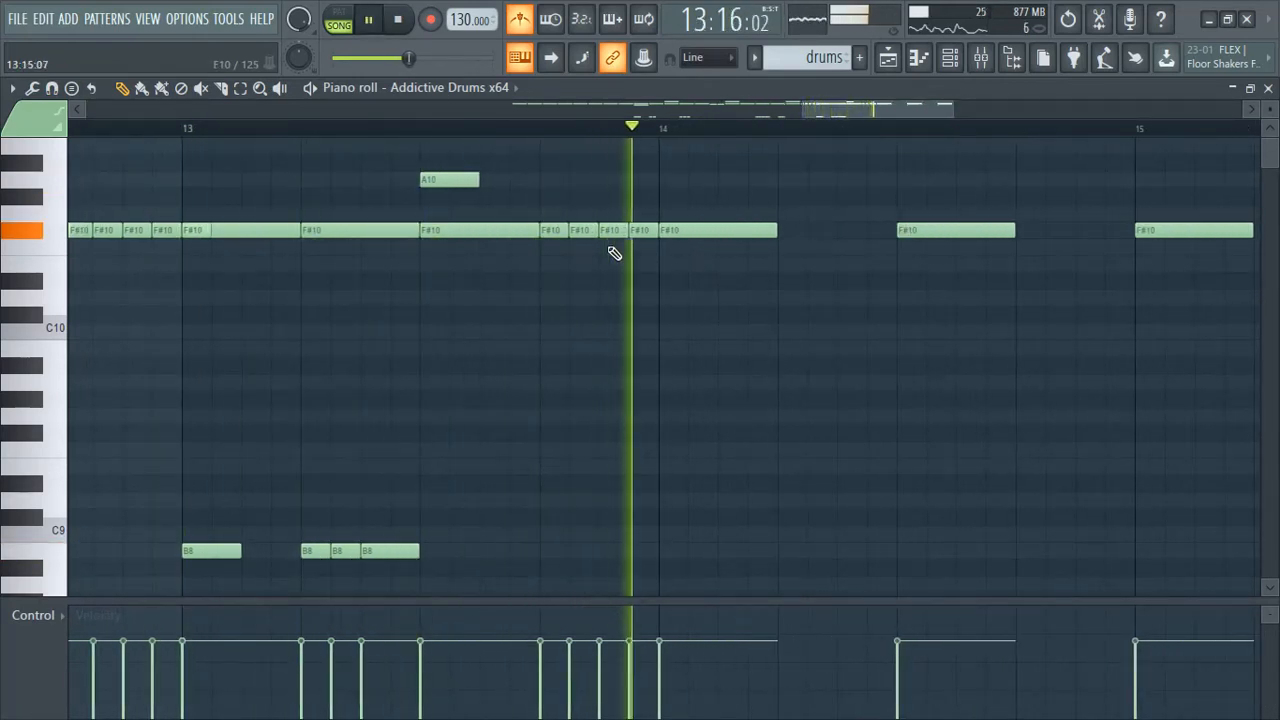
Fill the gaps in bar 14 with four-step F#10 notes at 14:05:00 and 14:13:00
key(space)
scroll(630, 276, down, 5)
scroll(804, 257, up, 6)
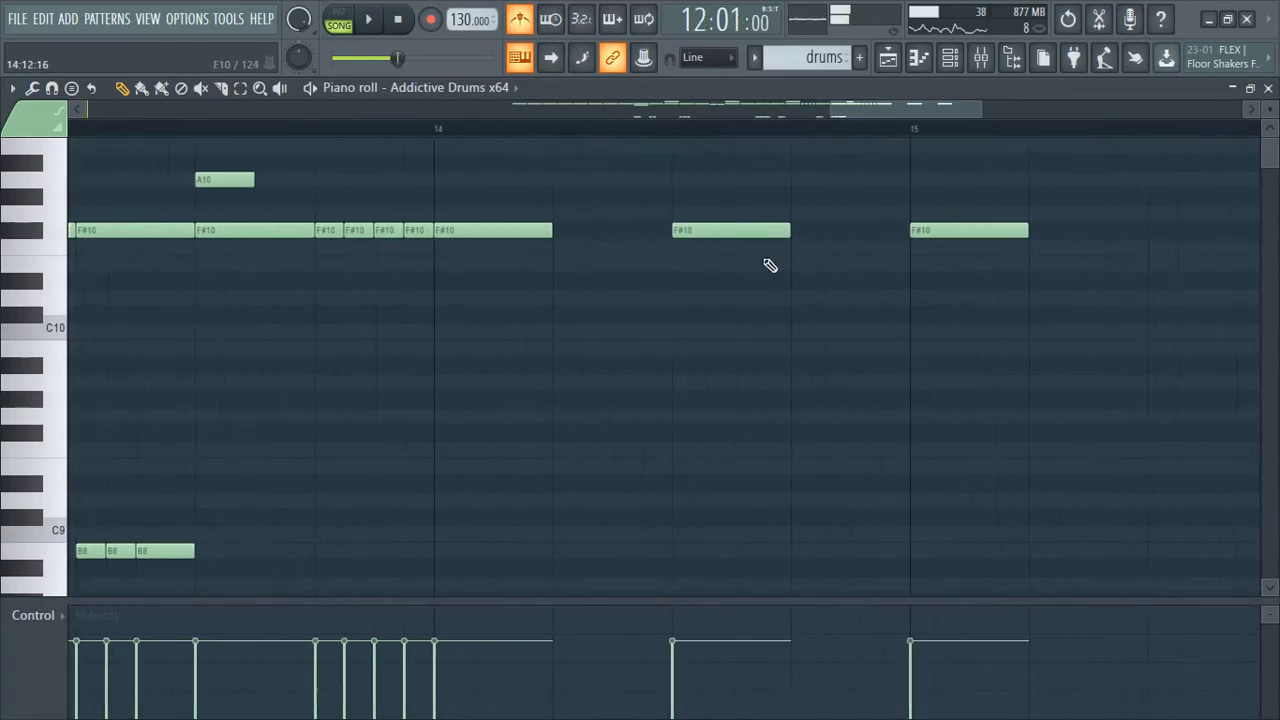
click(548, 230)
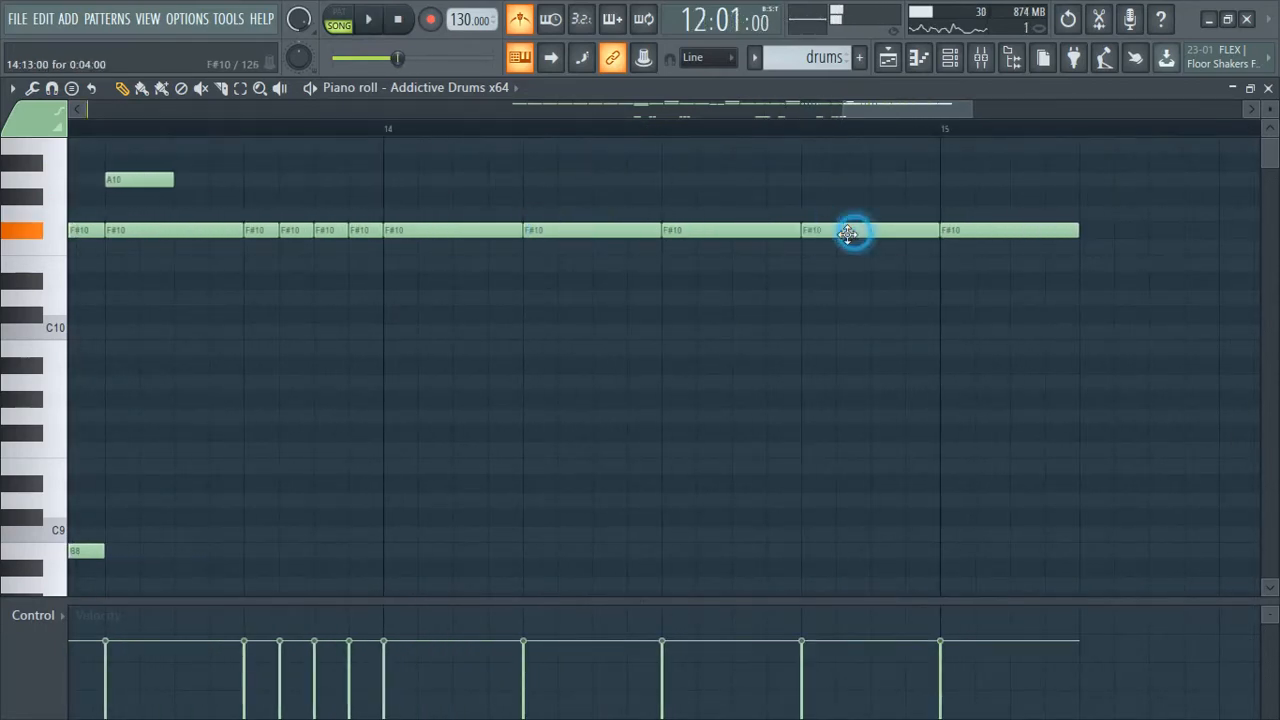
Audition a four-step D#10 note at 10:01:00 from just before bar 10 and delete the E10 note at that position
scroll(646, 371, down, 8)
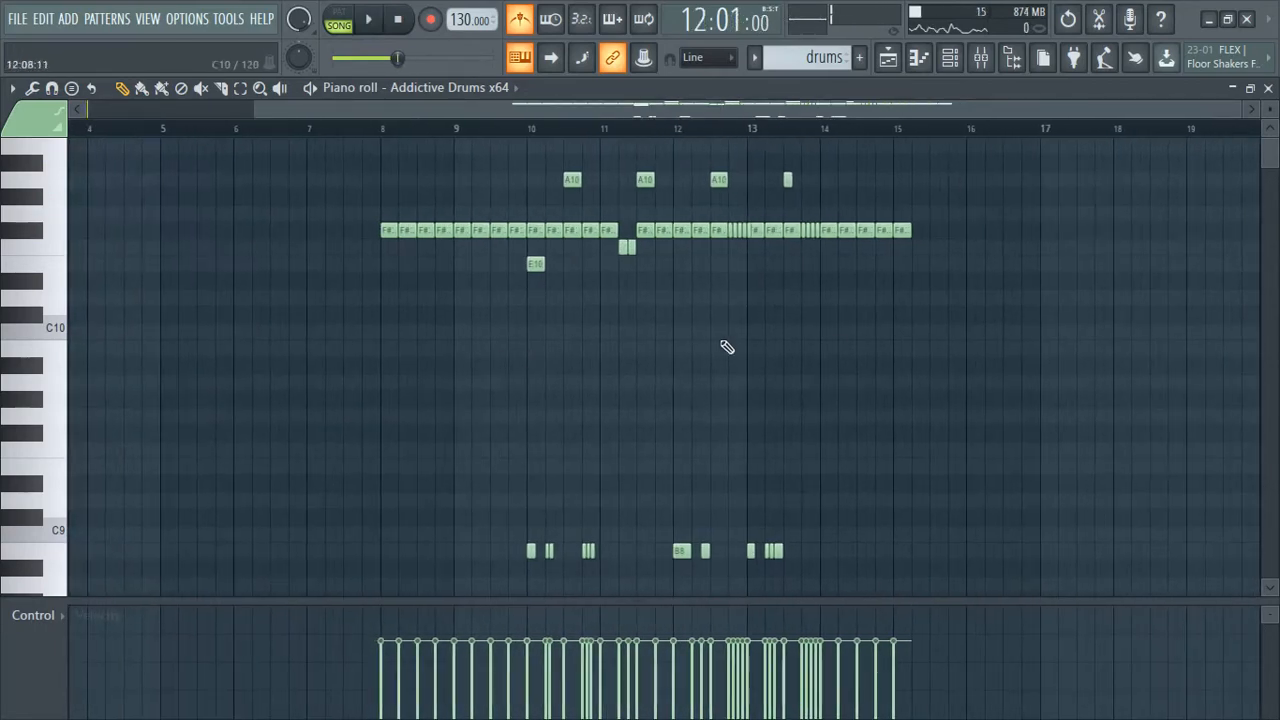
scroll(622, 351, up, 3)
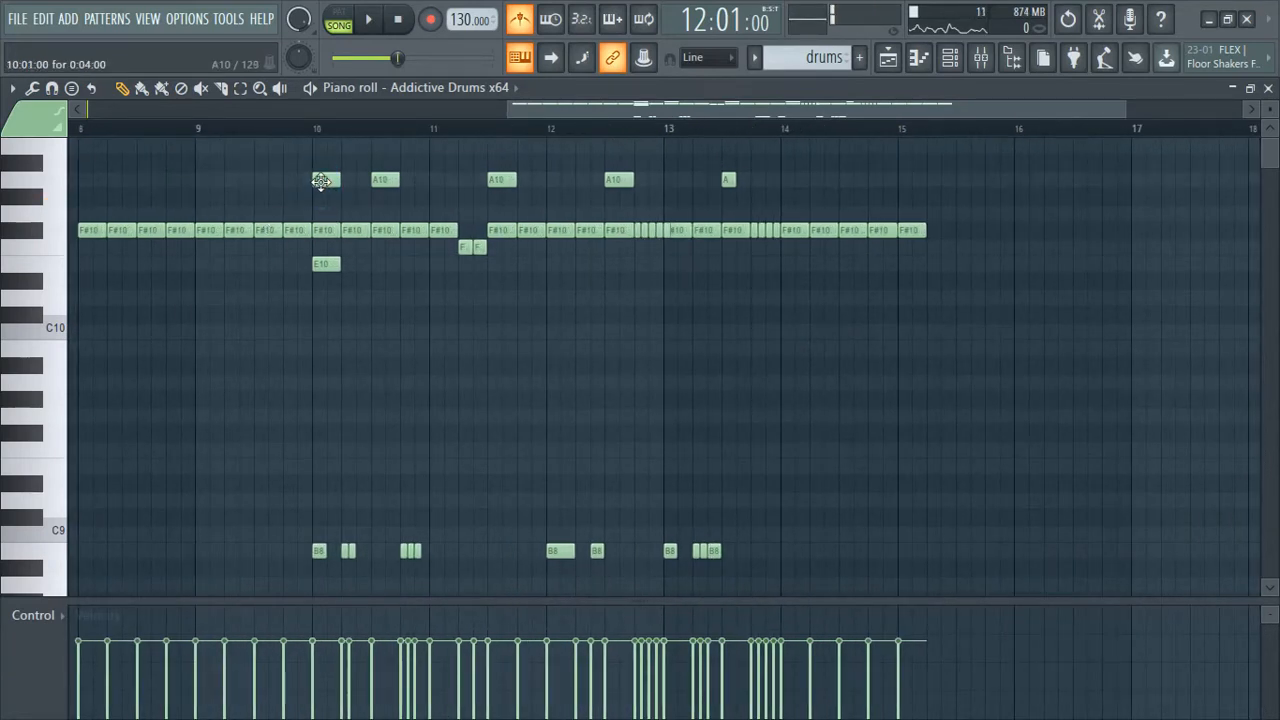
drag(316, 317, 316, 297)
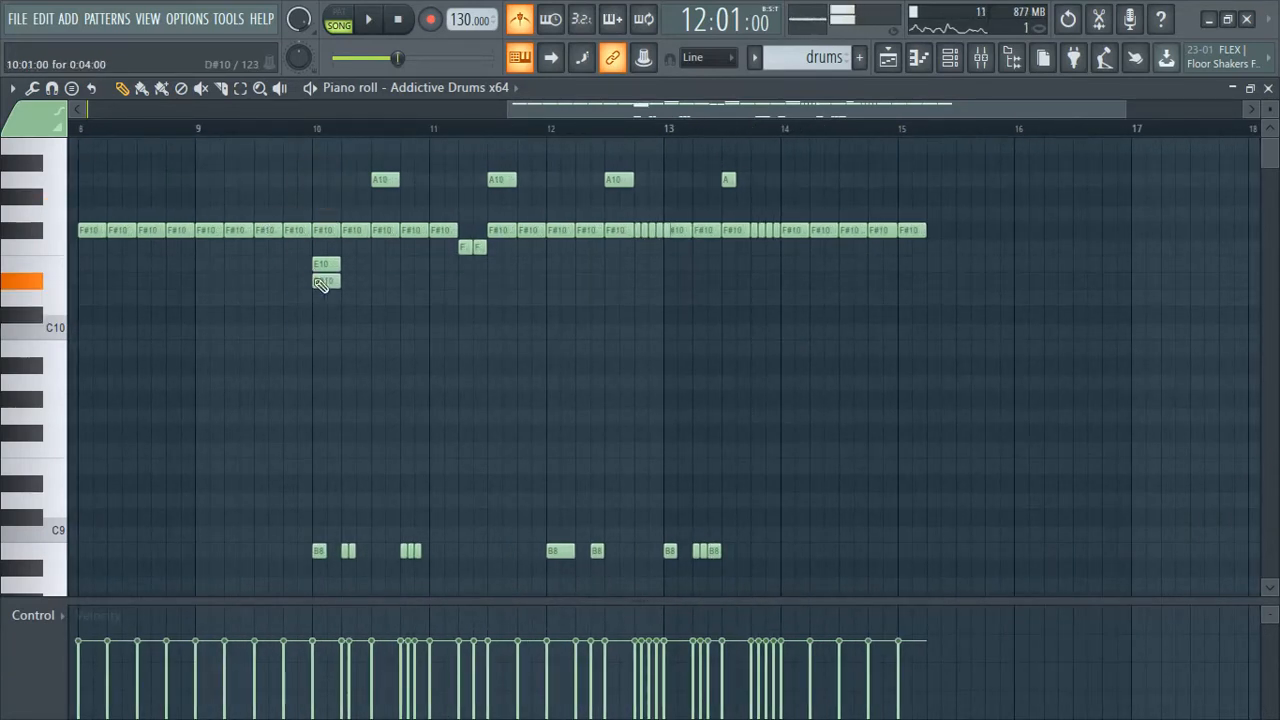
click(313, 133)
key(space)
key(space)
right_click(320, 263)
key(space)
key(space)
Replace the D#10 note at 10:01:00 with a four-step B9 note and listen through bars 10 and 11
click(318, 280)
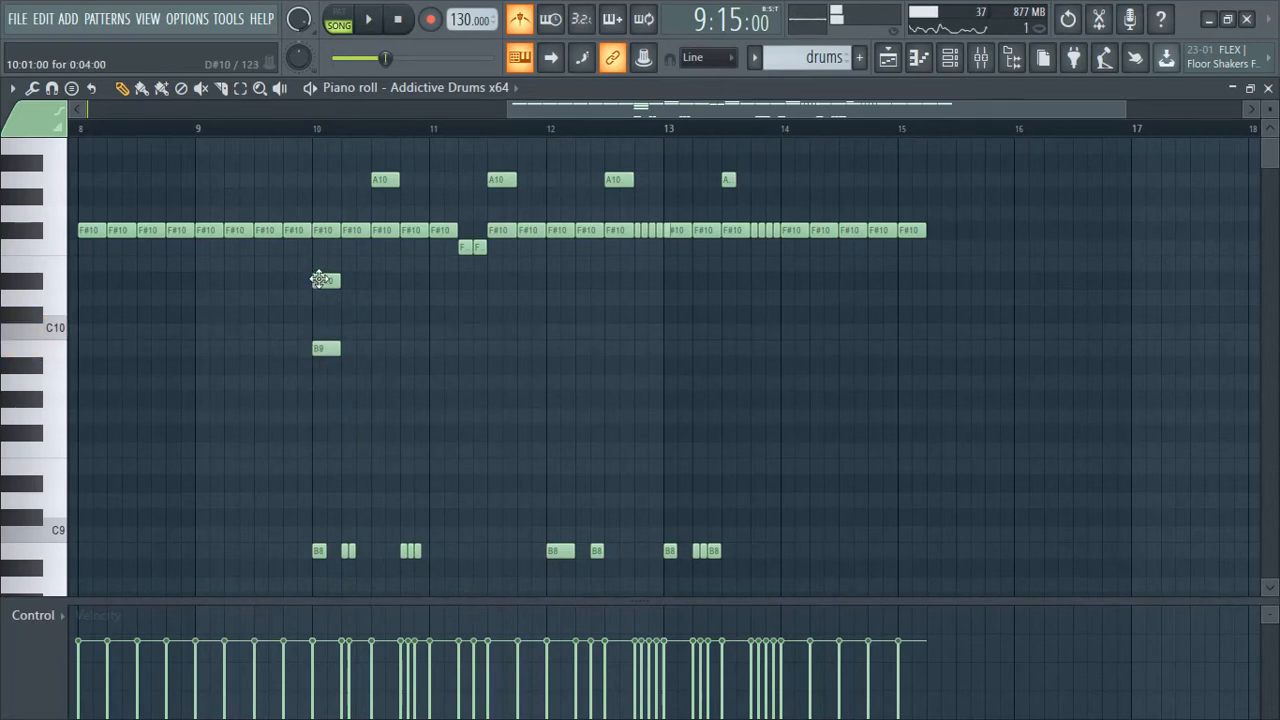
scroll(651, 417, up, 2)
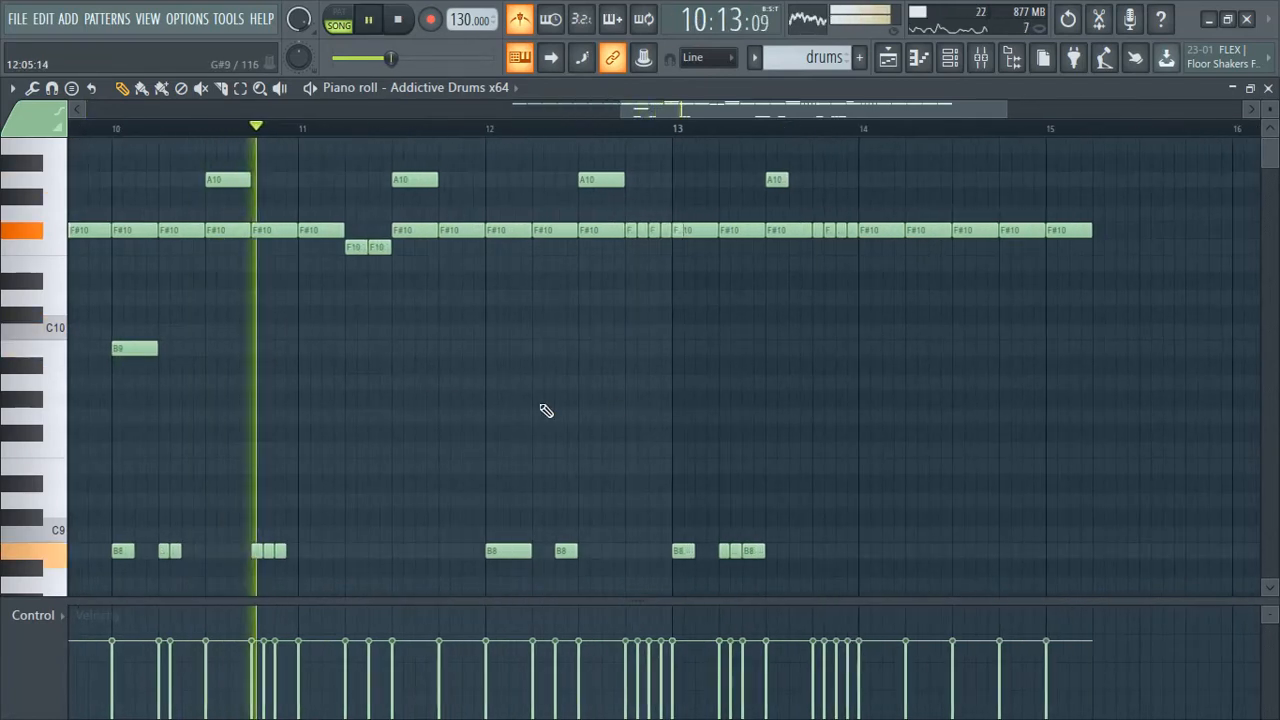
scroll(520, 300, up, 2)
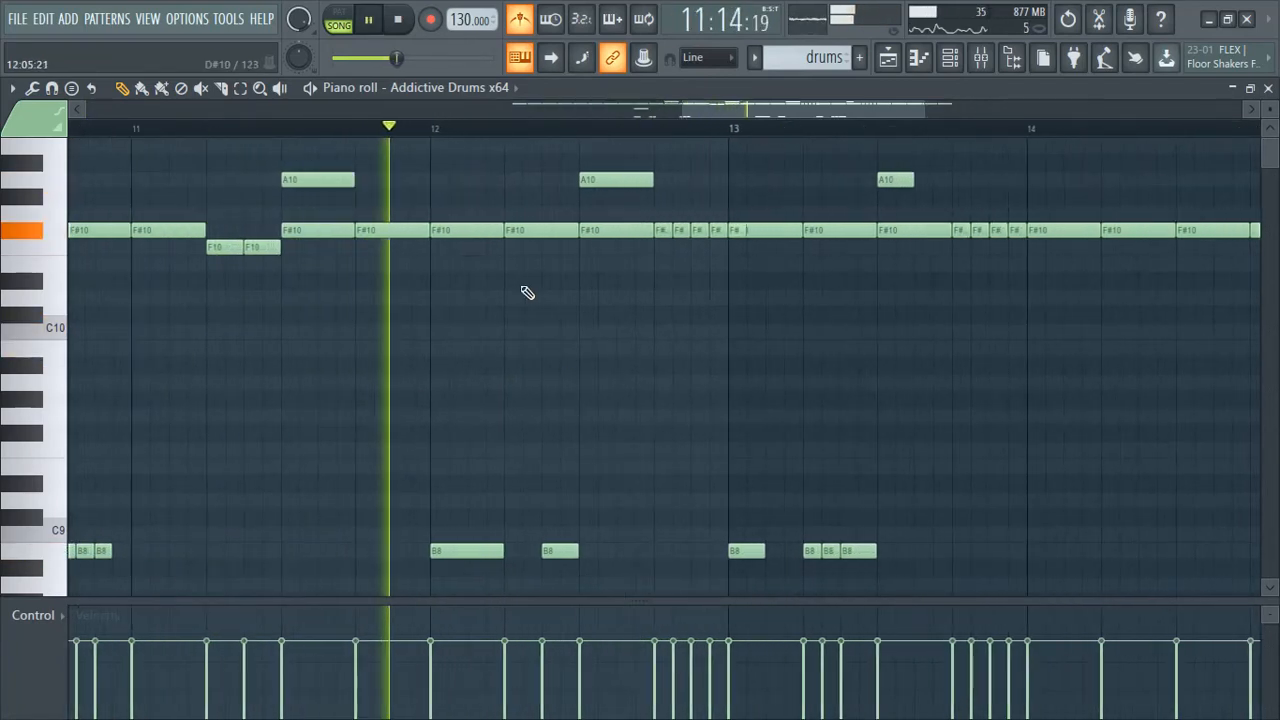
Add four-step F#9 and C10 notes at 11:13:00 and 12:01:00 respectively, and replay the pattern
key(space)
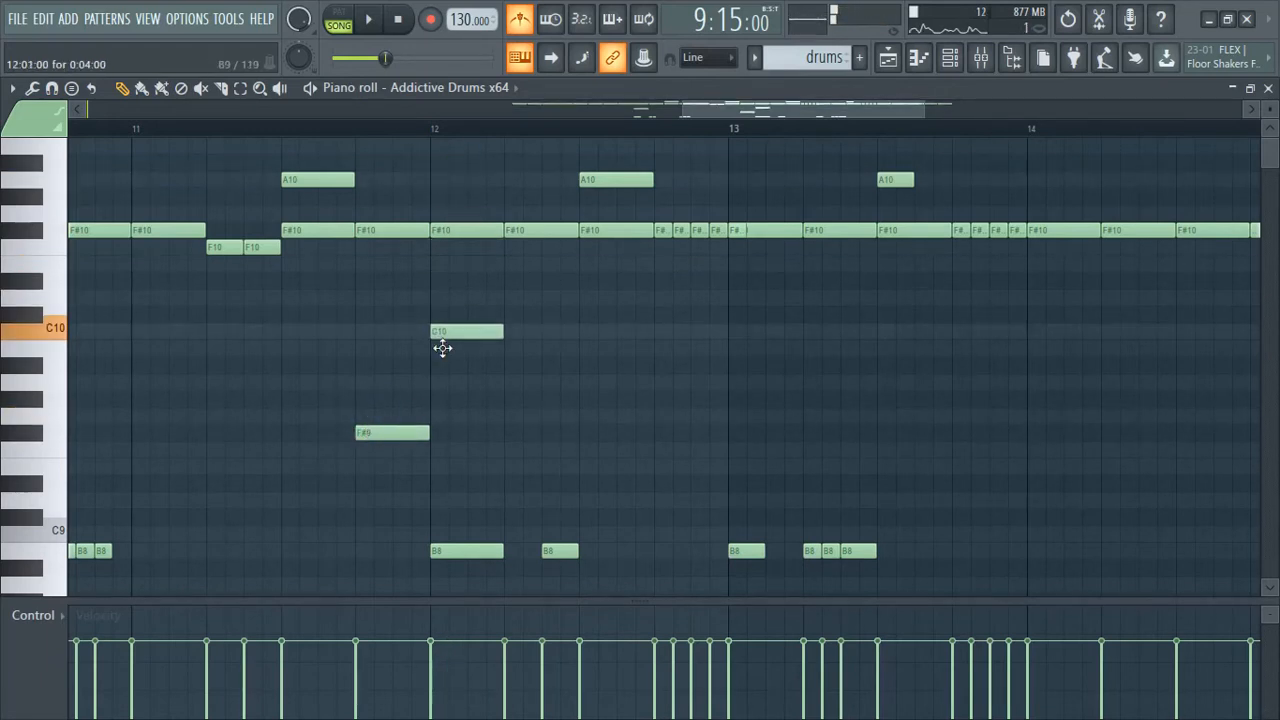
scroll(564, 350, down, 5)
scroll(560, 346, down, 5)
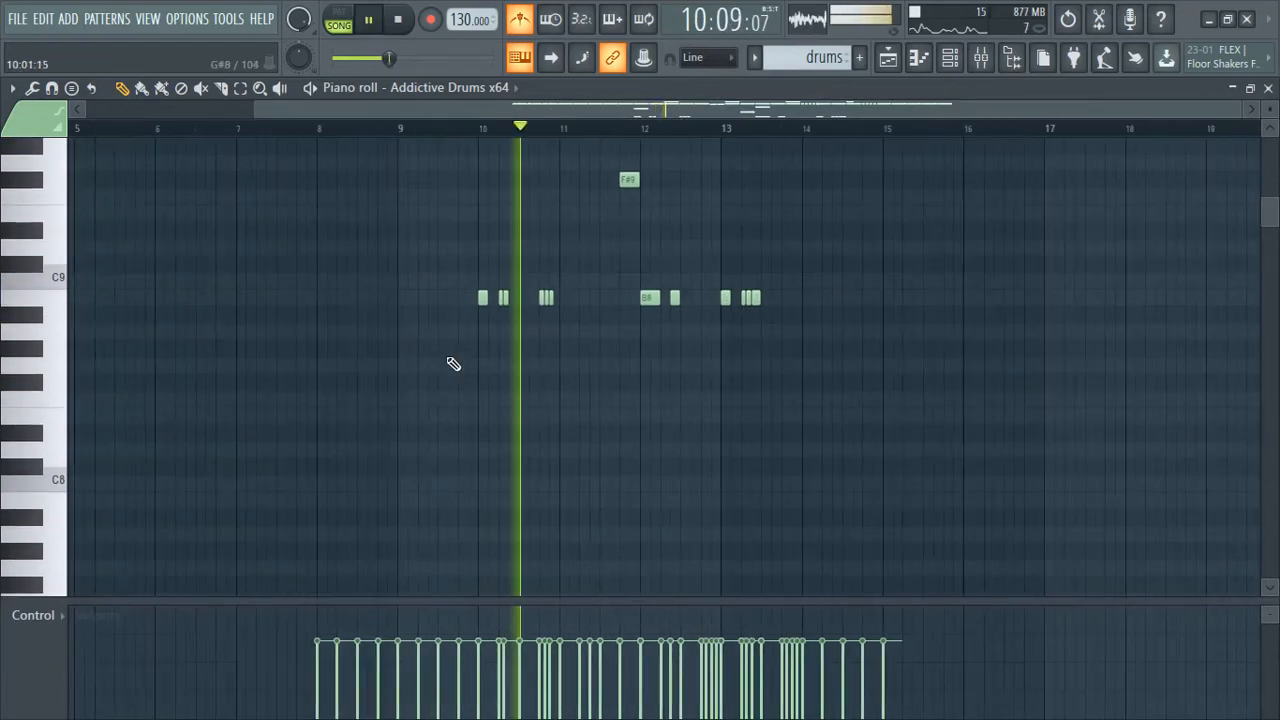
Listen through bars 10 to 13 and add two-step B8 notes at 13:13:00 and 13:15:00
scroll(903, 314, up, 3)
scroll(820, 340, up, 2)
scroll(314, 334, up, 4)
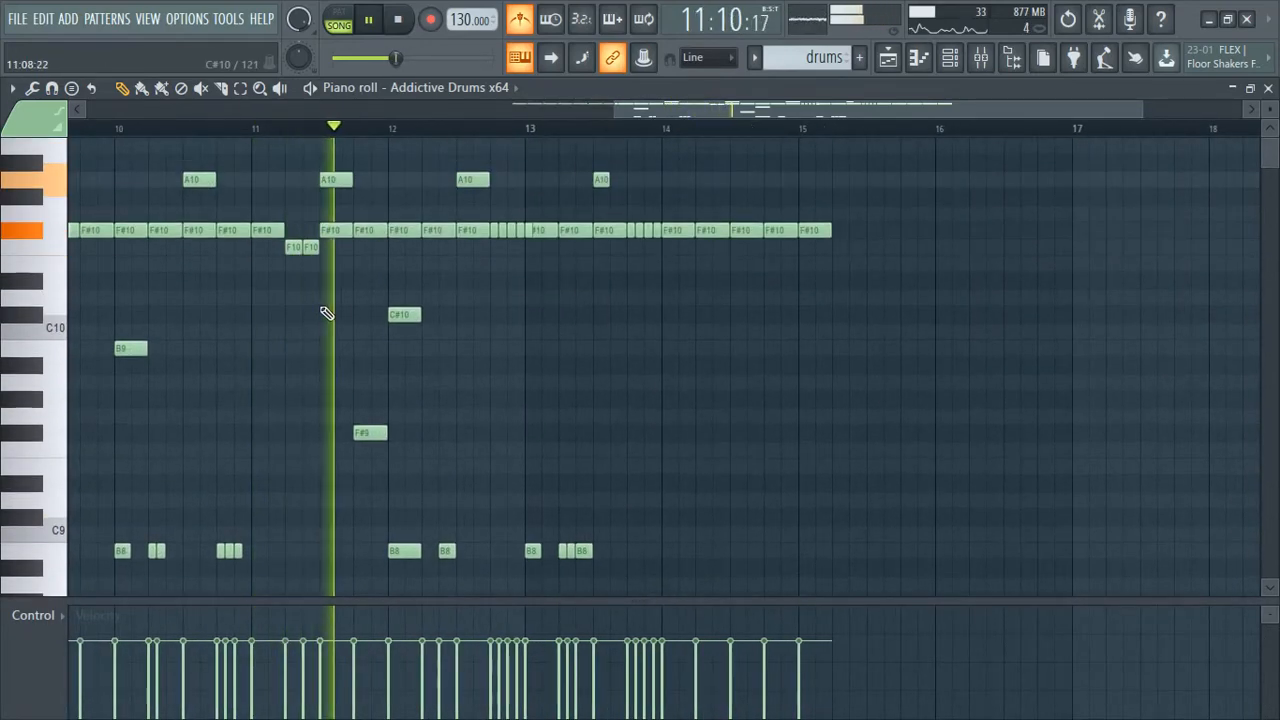
scroll(606, 343, up, 2)
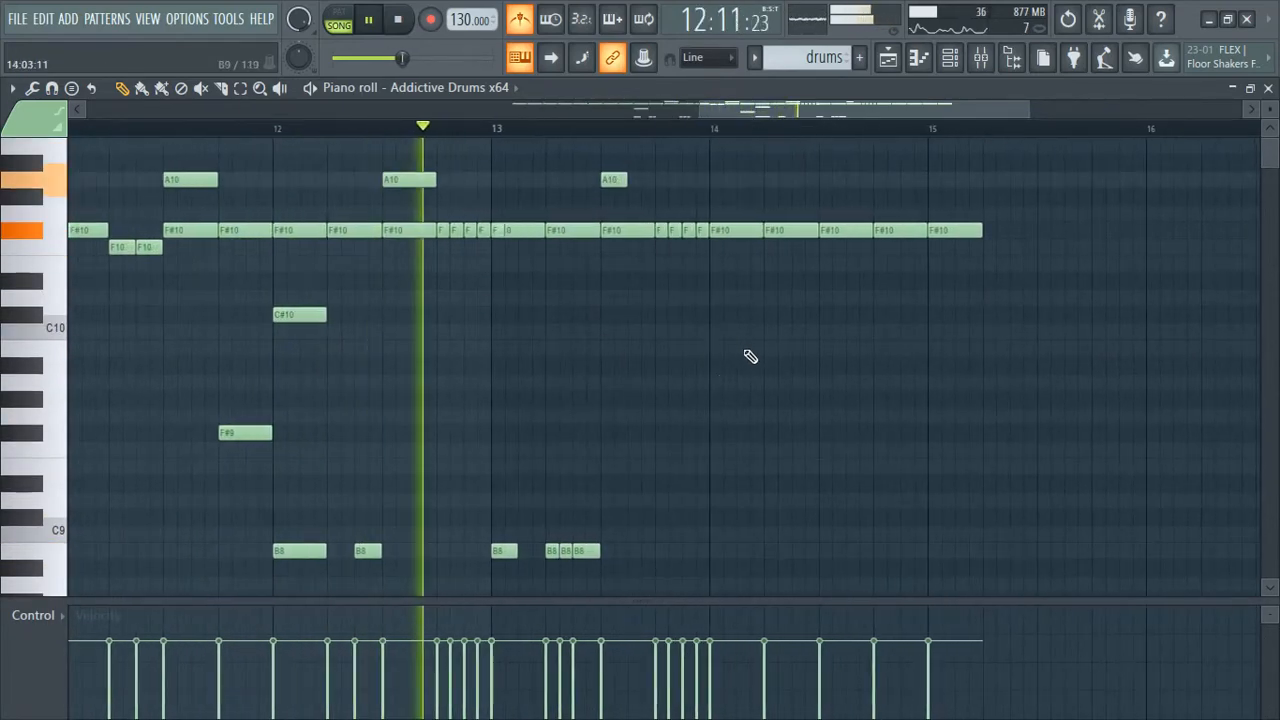
scroll(752, 360, down, 2)
scroll(1058, 437, up, 2)
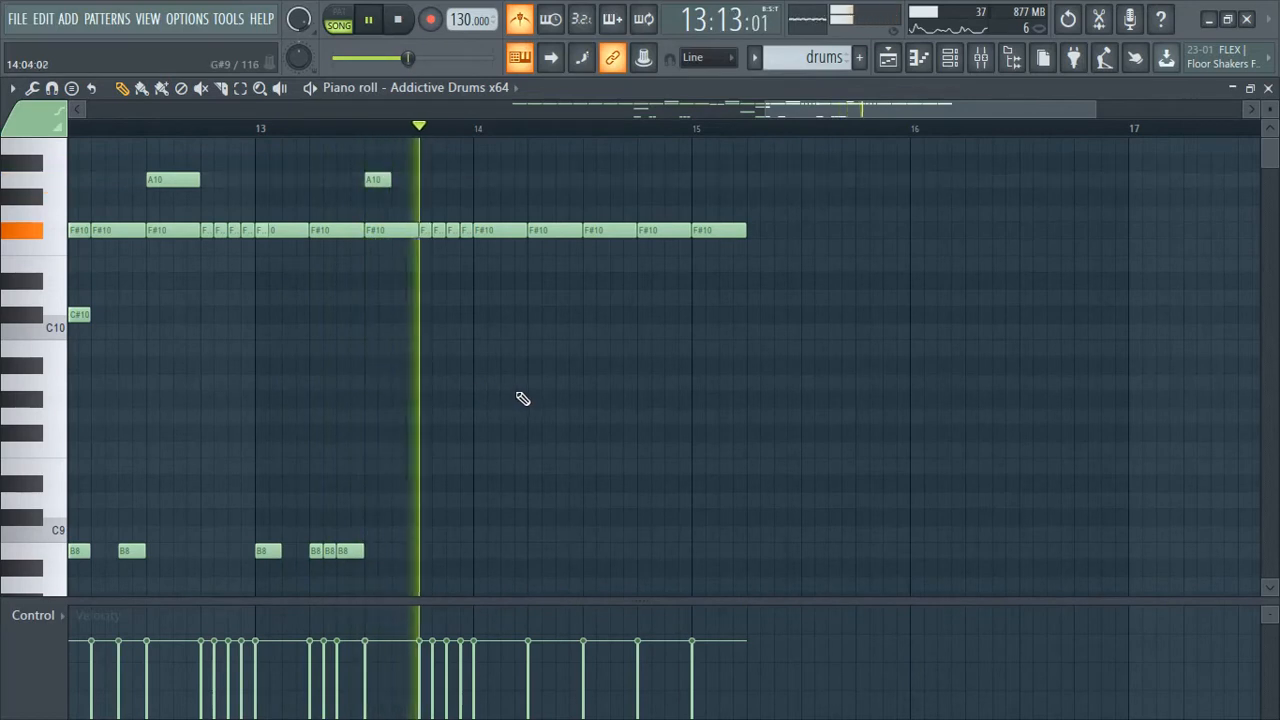
scroll(435, 577, up, 2)
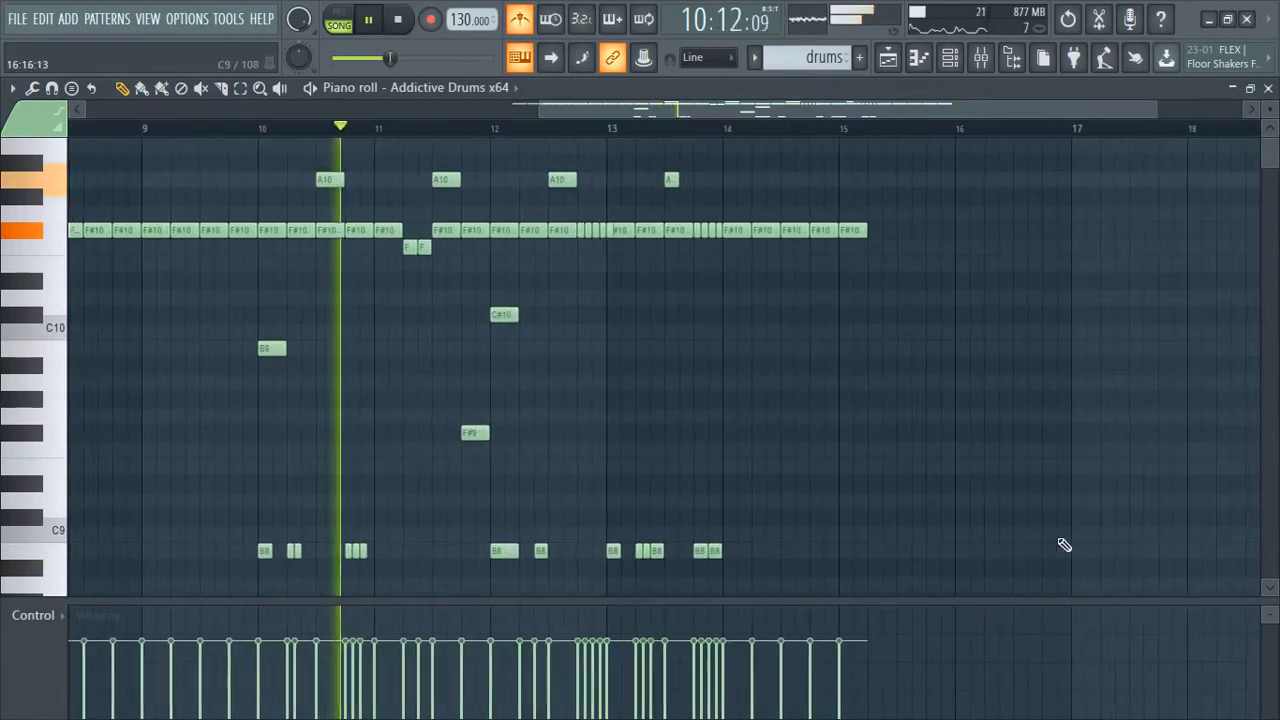
Replay bars 10 to 13, stop playback, and delete the F#10 notes from 14:01:00 onward
scroll(986, 532, up, 1)
scroll(986, 531, up, 2)
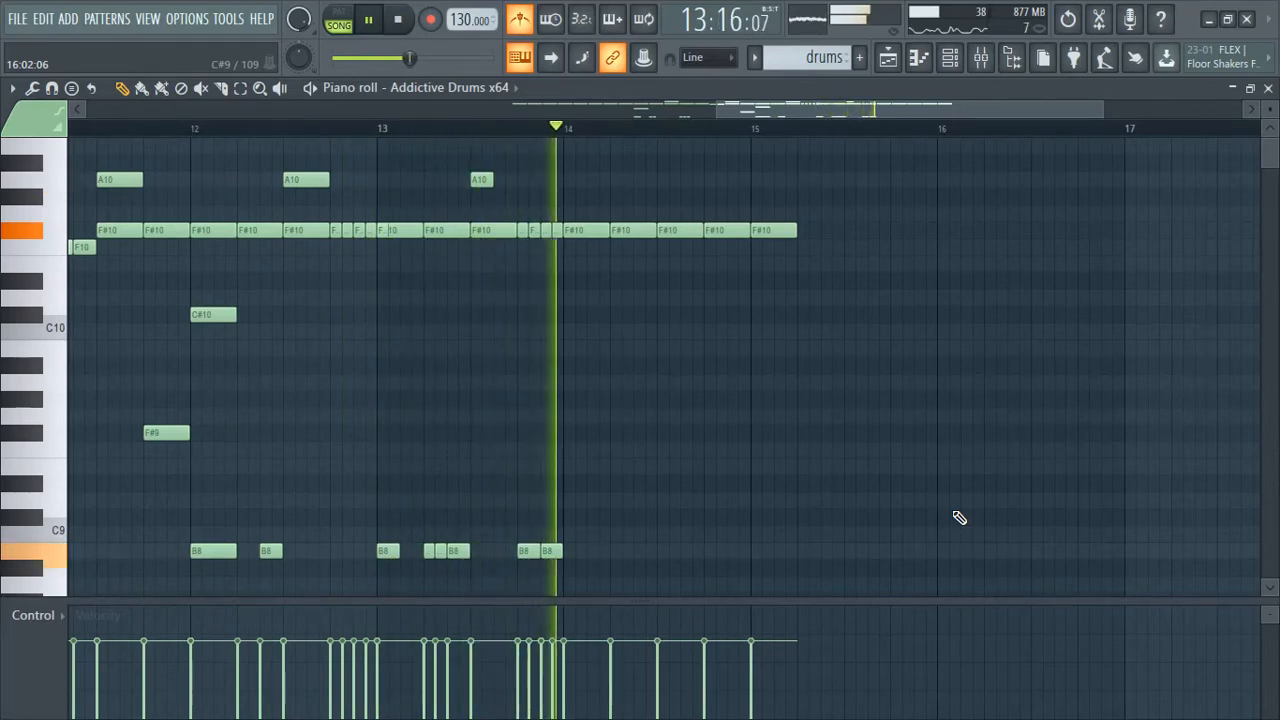
scroll(900, 515, up, 2)
key(space)
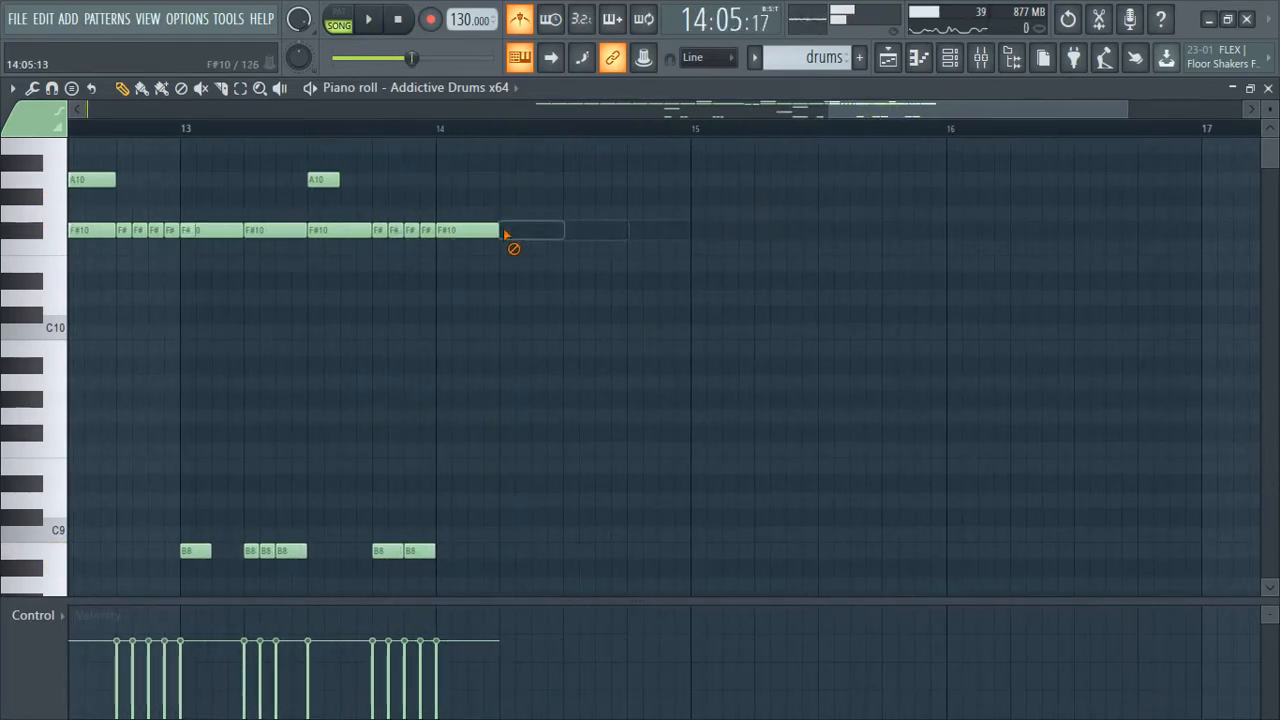
right_click(484, 232)
Select all notes in bars 10 to 13 and duplicate them directly after, into bars 14 to 17
scroll(631, 371, down, 6)
scroll(1137, 338, up, 3)
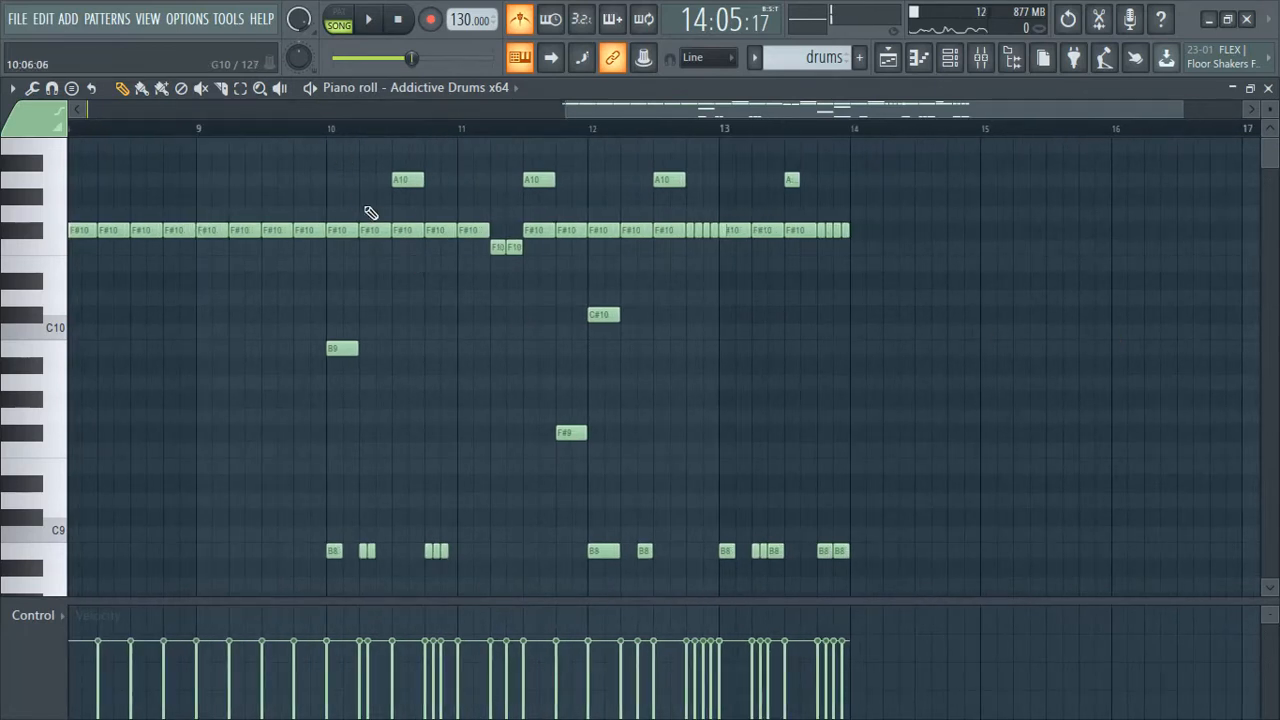
drag(327, 160, 857, 560)
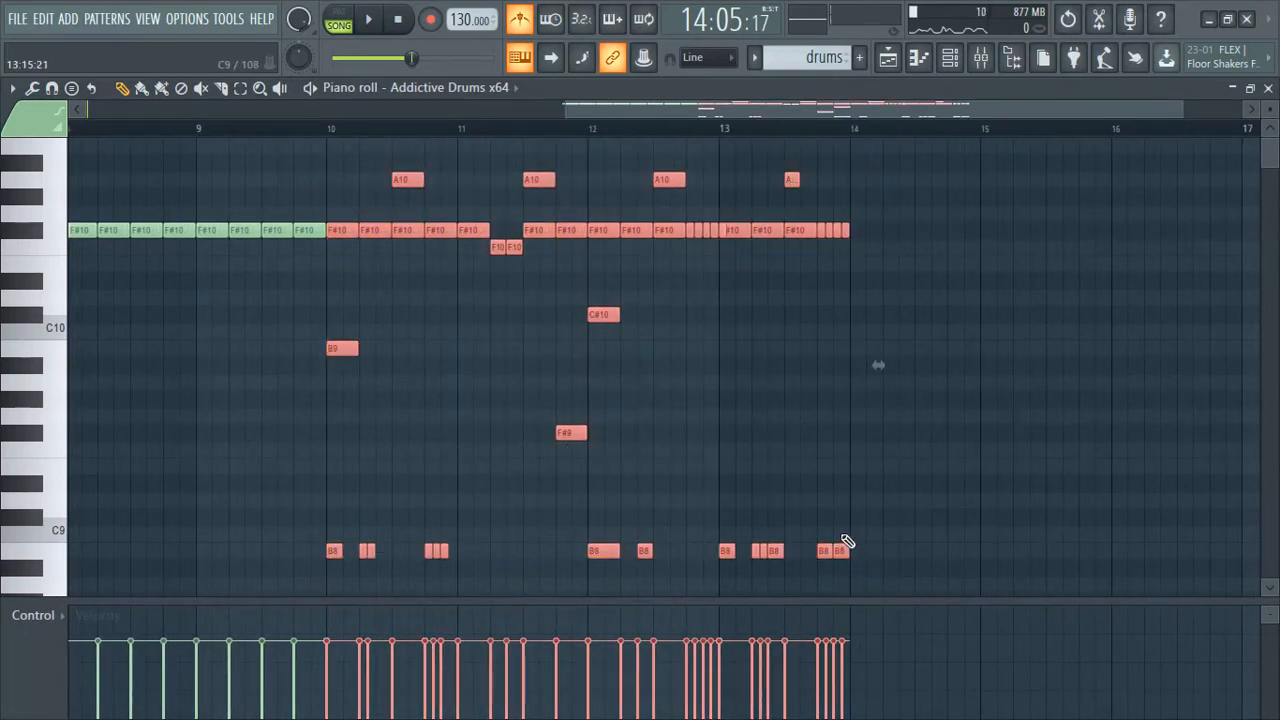
key(ctrl+b)
scroll(843, 514, down, 3)
scroll(550, 384, up, 5)
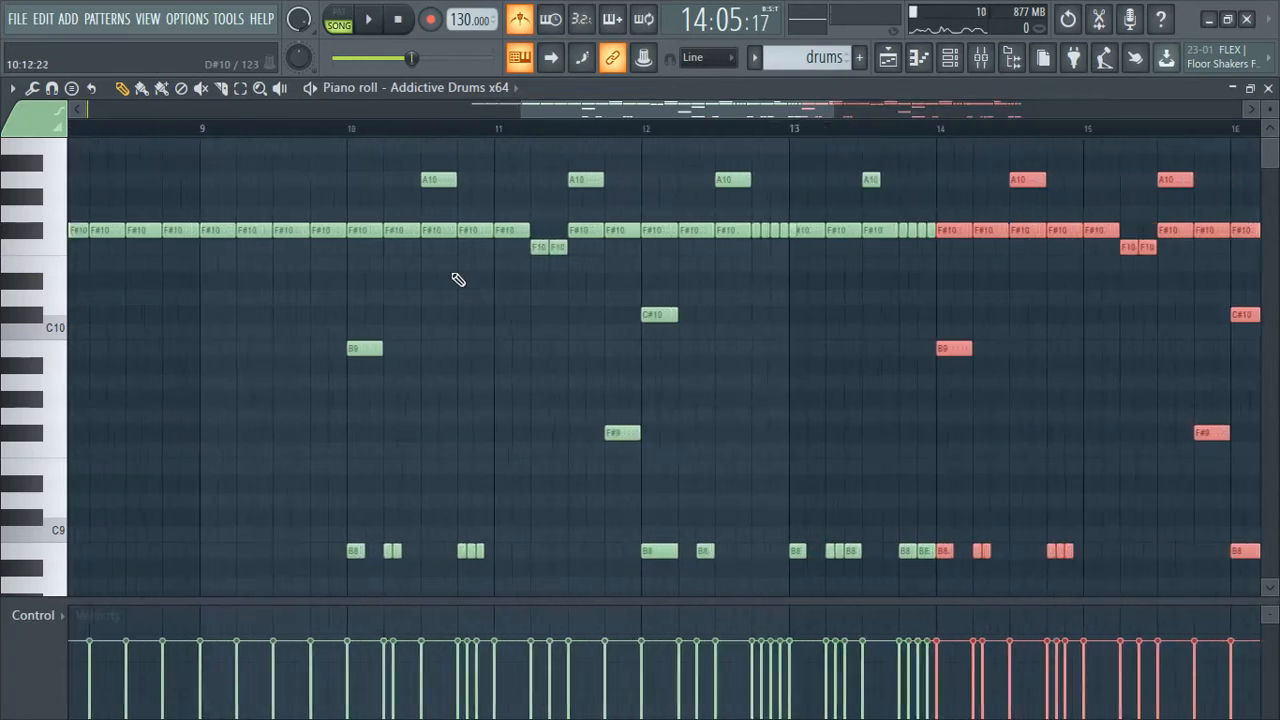
Replace the F#10 note at 10:01:00 with a four-step E10 note and replay the pattern
scroll(466, 291, up, 4)
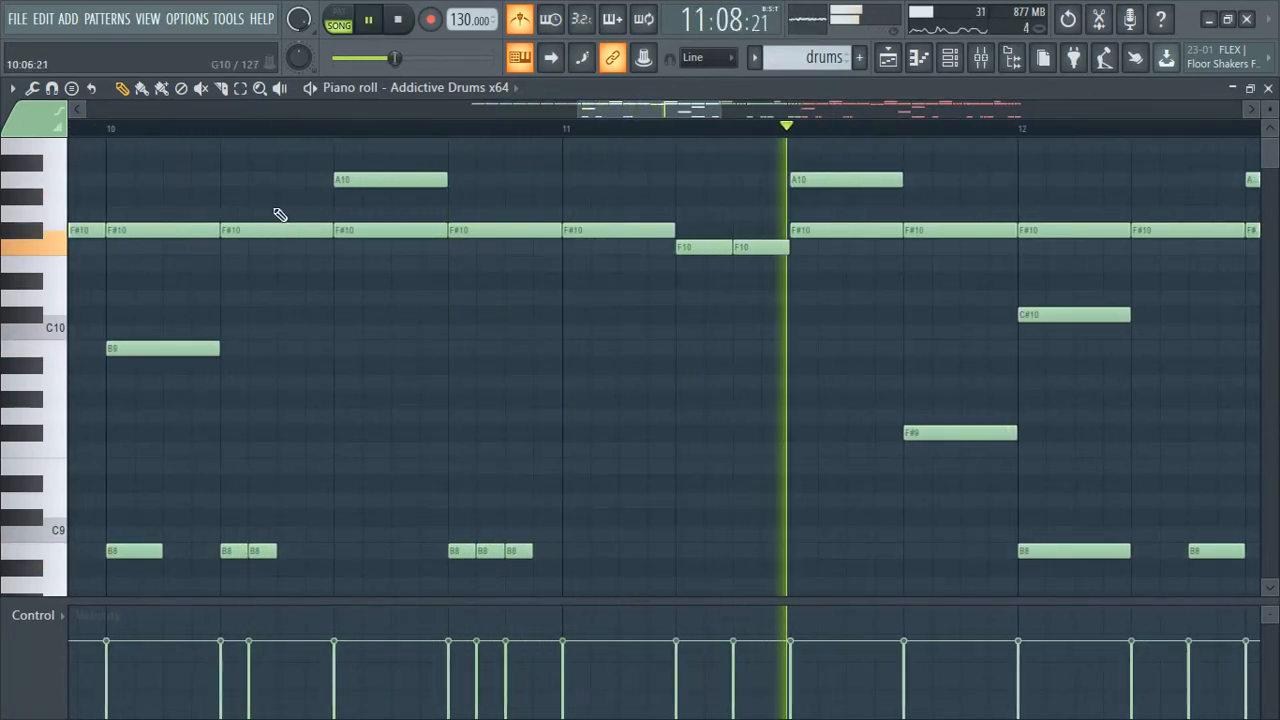
scroll(630, 404, down, 2)
scroll(309, 278, up, 2)
key(space)
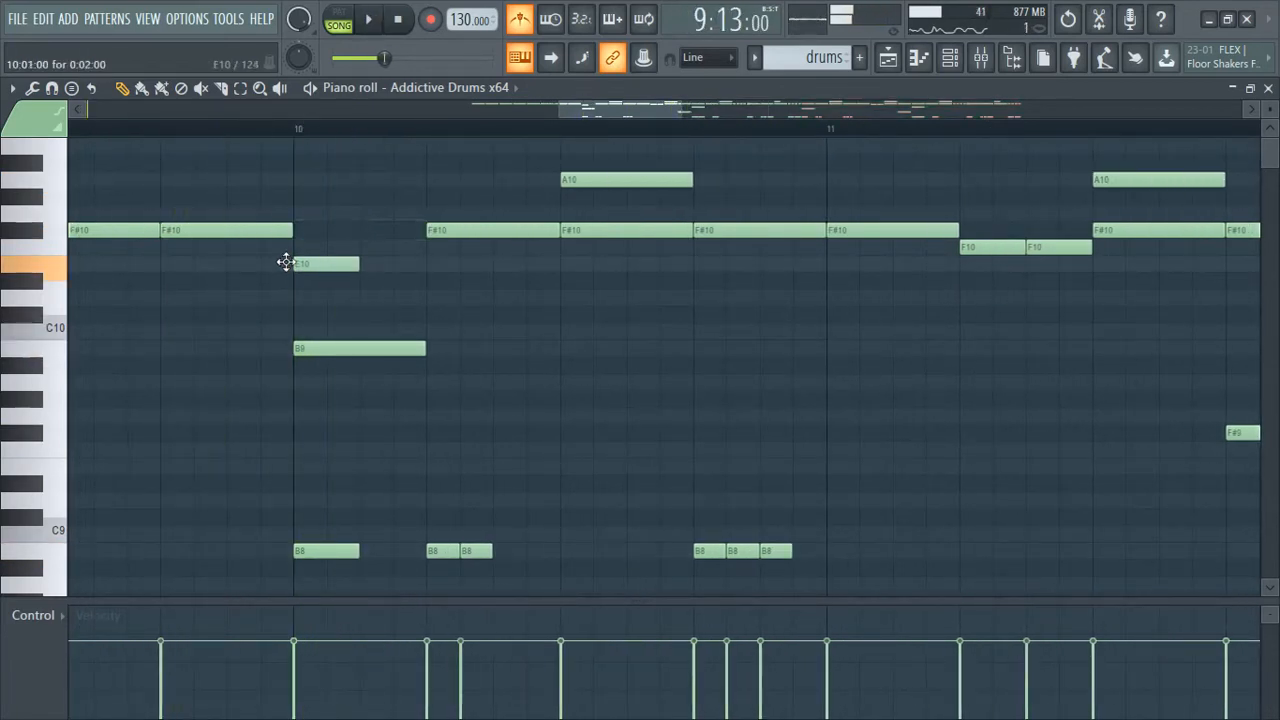
scroll(430, 290, down, 4)
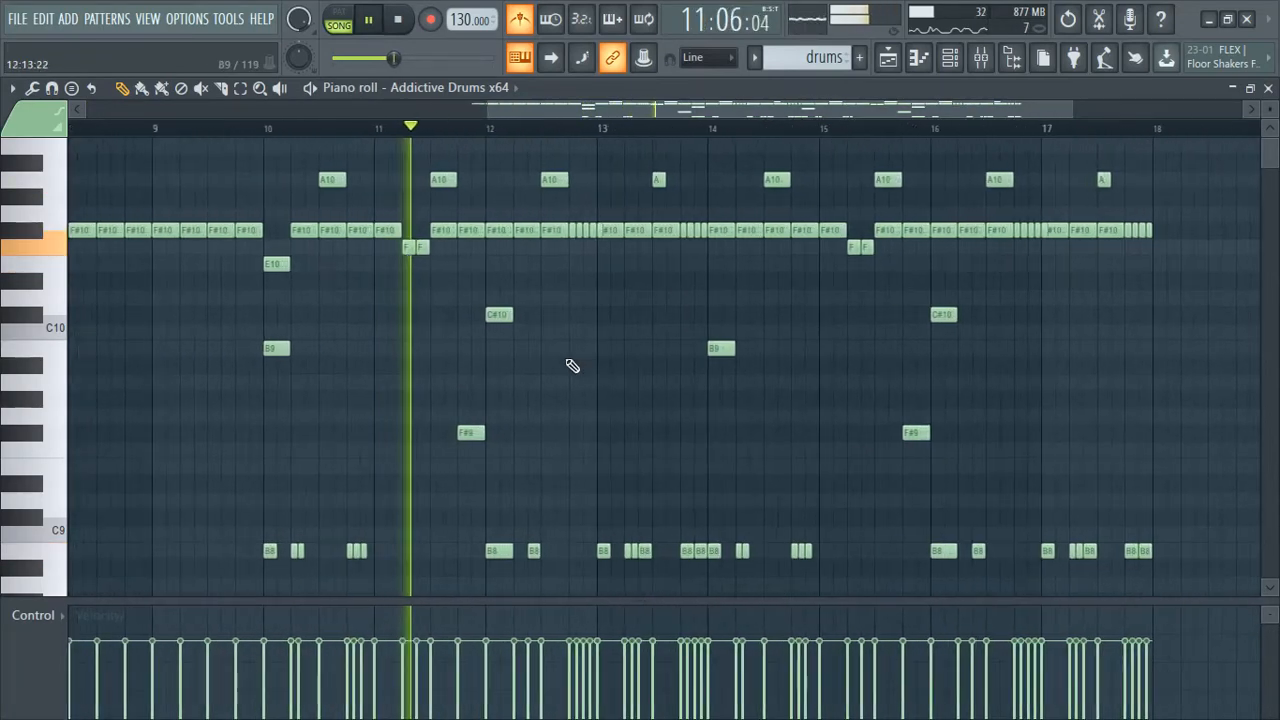
Replace the C#10 and F#10 notes at 12:01:00 with four-step D#10 and B9 notes
scroll(486, 337, up, 3)
scroll(528, 331, up, 2)
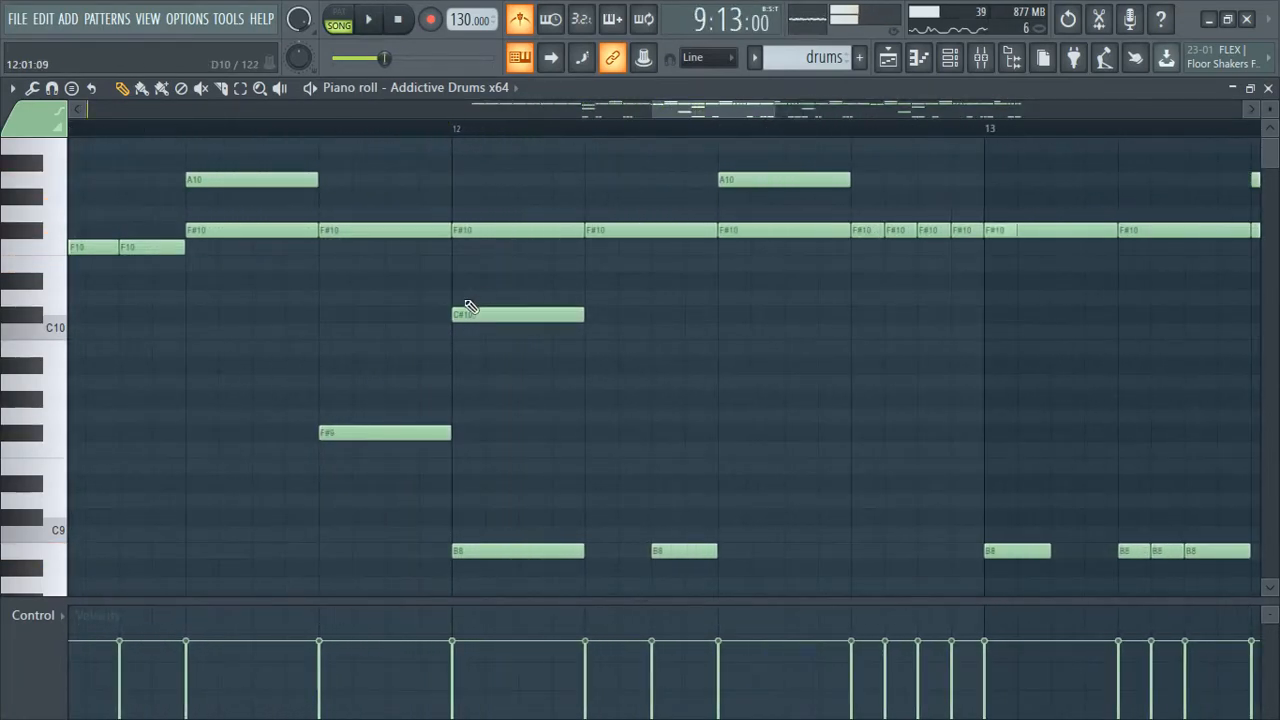
right_click(489, 316)
scroll(420, 405, down, 6)
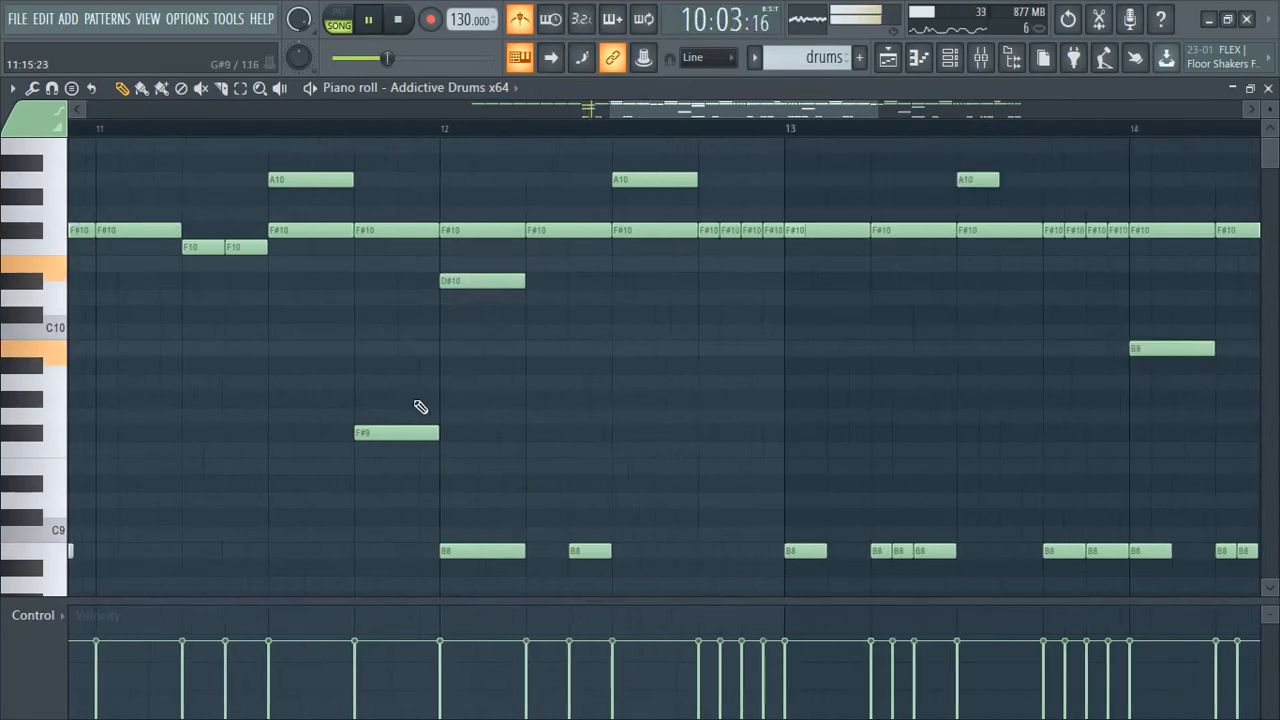
click(397, 352)
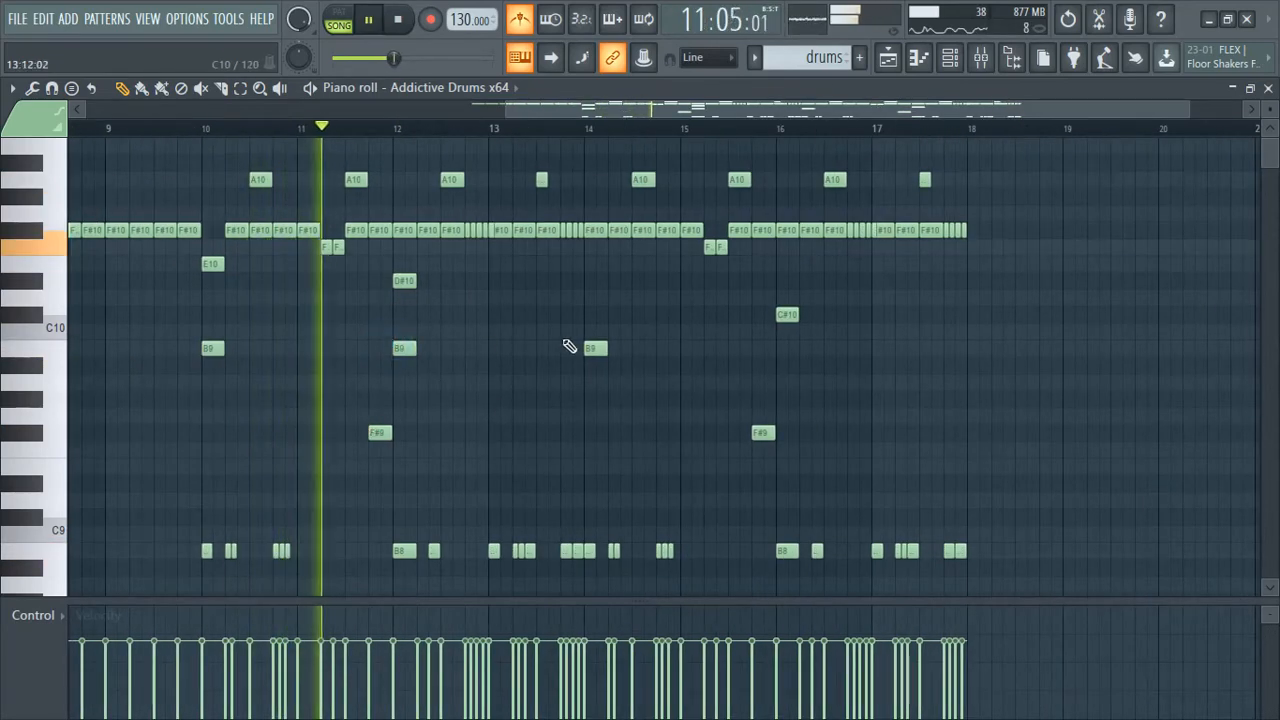
scroll(714, 371, up, 1)
right_click(351, 230)
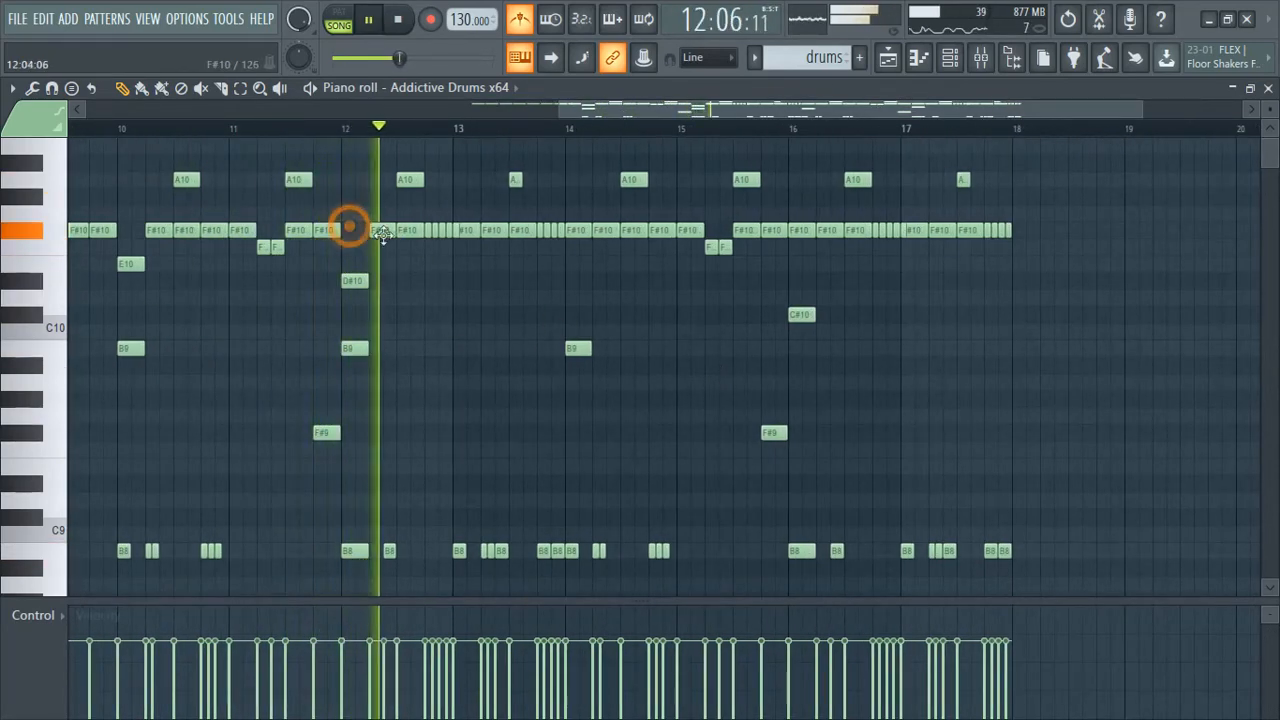
Replace the F#10 note at 14:01:00 with a four-step E10 note and listen to bar 14
scroll(760, 363, up, 3)
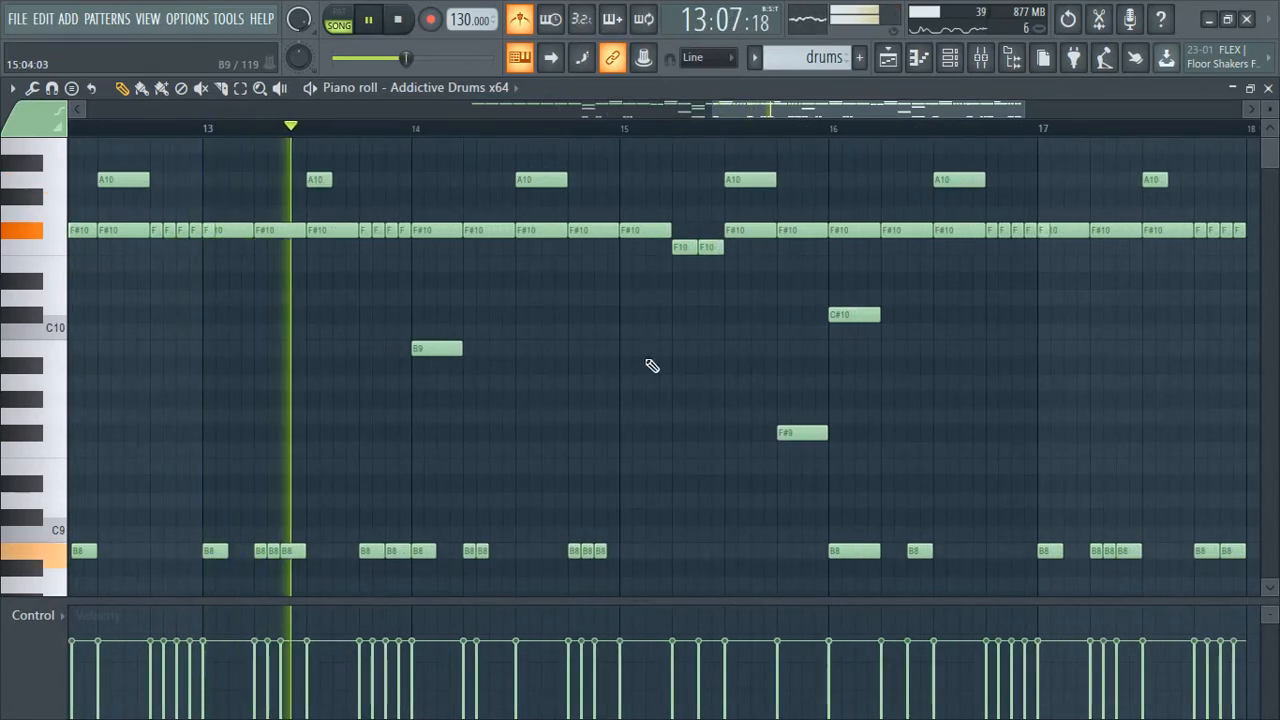
scroll(385, 280, up, 2)
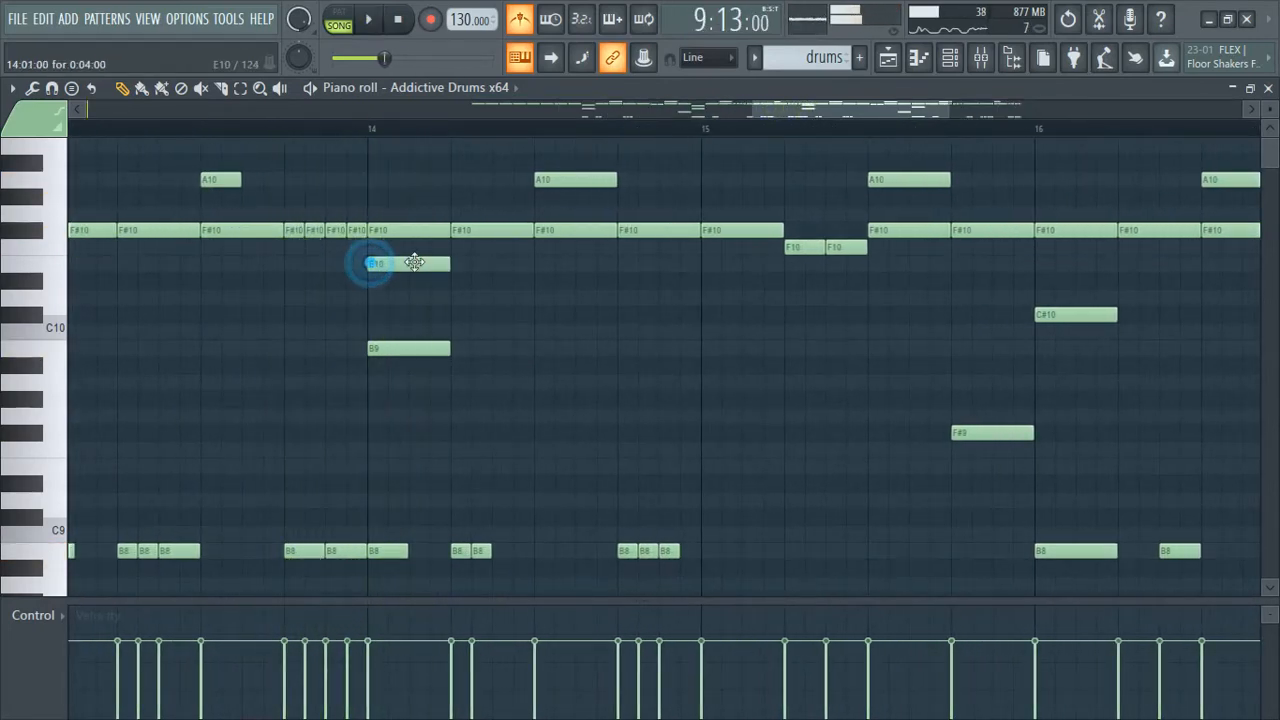
scroll(420, 395, down, 4)
scroll(743, 386, down, 2)
scroll(1129, 400, up, 3)
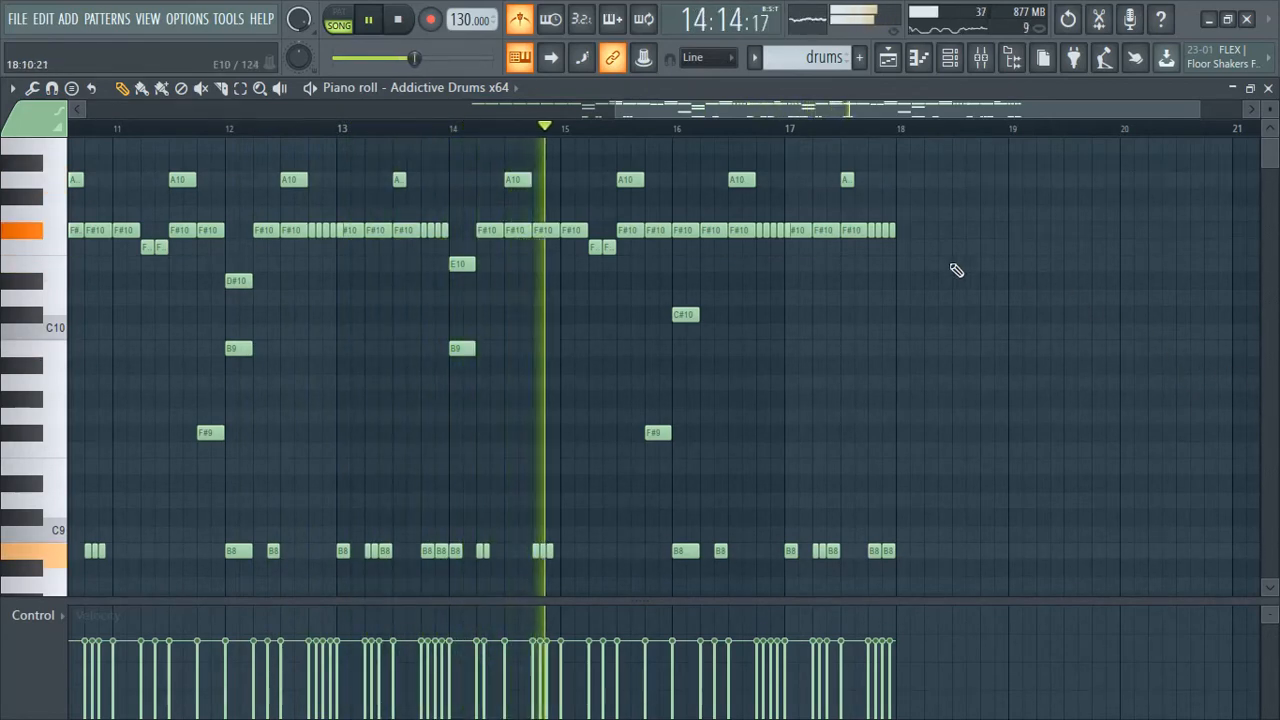
Add a short A10 note on the last sixteenth of bar 17
scroll(889, 294, down, 2)
scroll(1137, 403, down, 4)
scroll(1208, 386, up, 8)
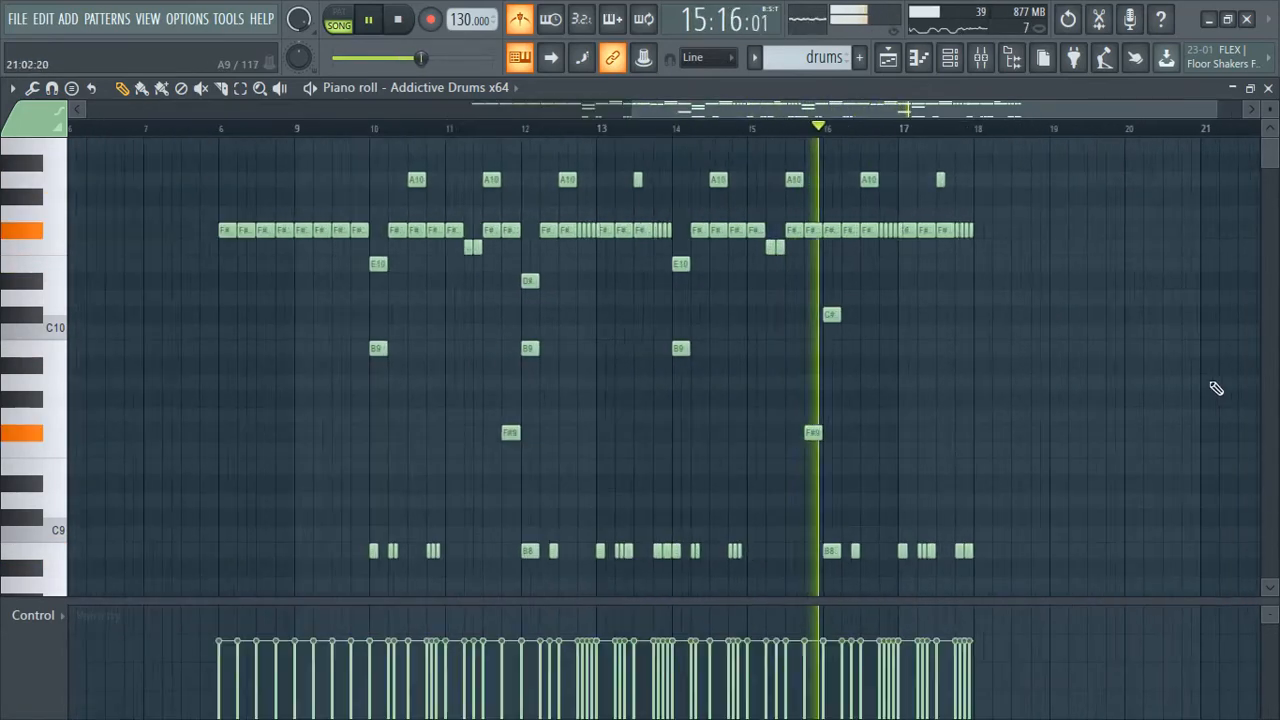
scroll(830, 368, down, 3)
scroll(800, 364, up, 6)
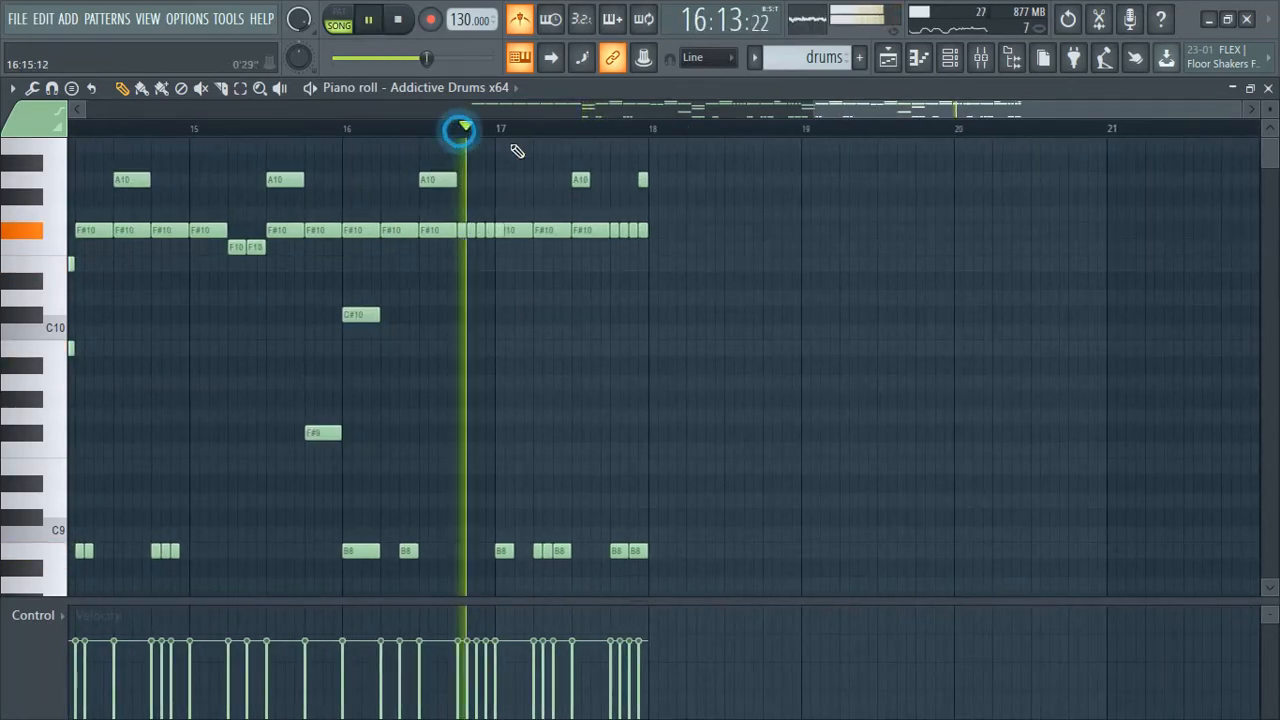
Shift the short A10 note at the end of bar 17 one sixteenth earlier and play the ending
scroll(634, 297, up, 5)
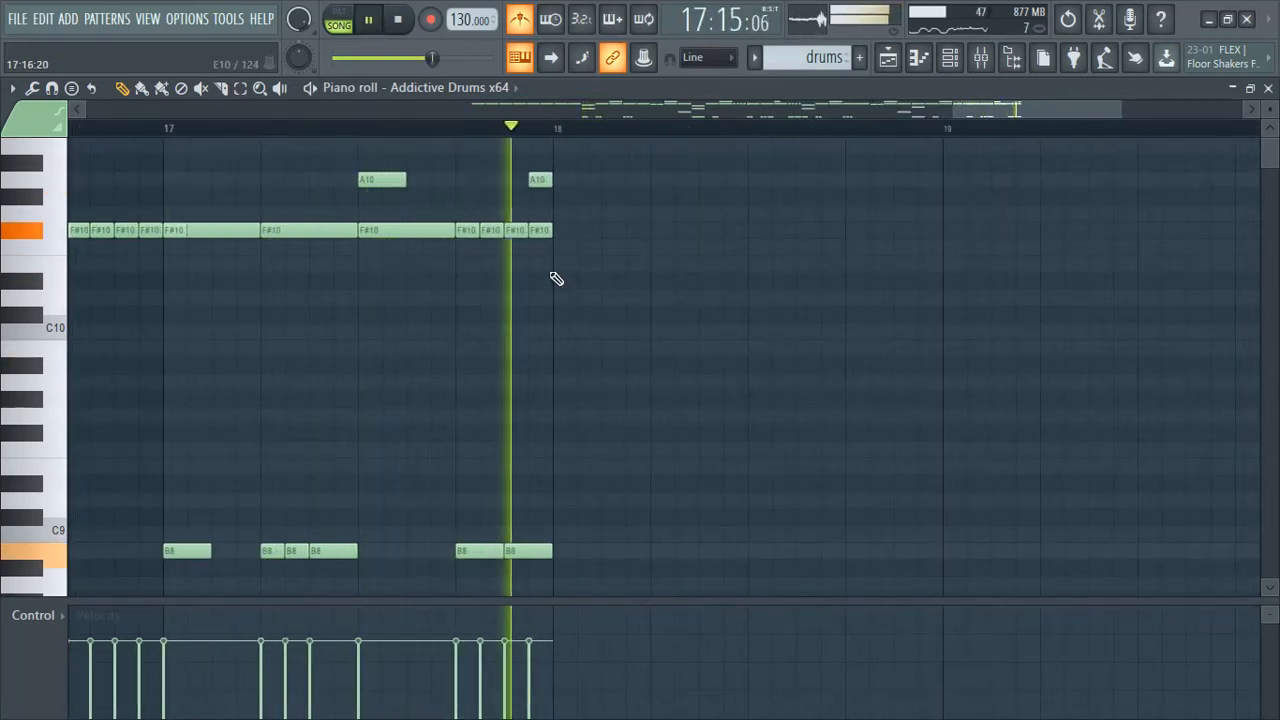
key(space)
scroll(580, 289, up, 2)
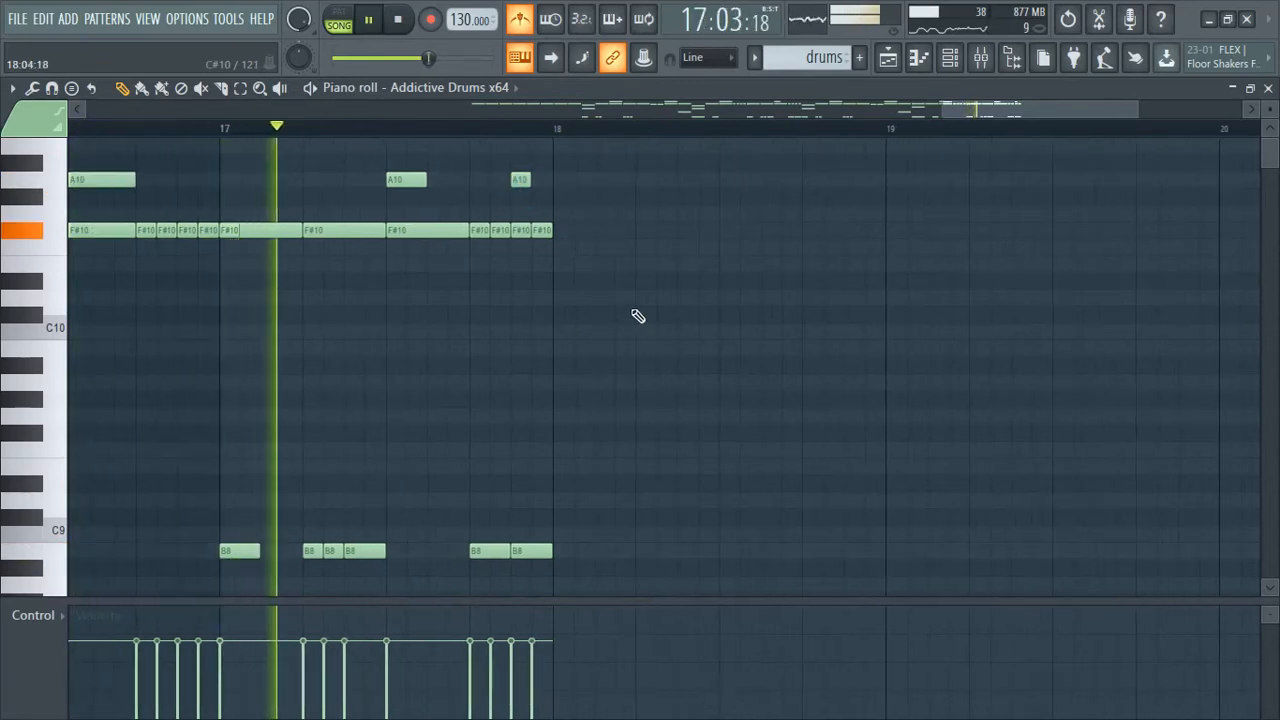
scroll(558, 289, down, 4)
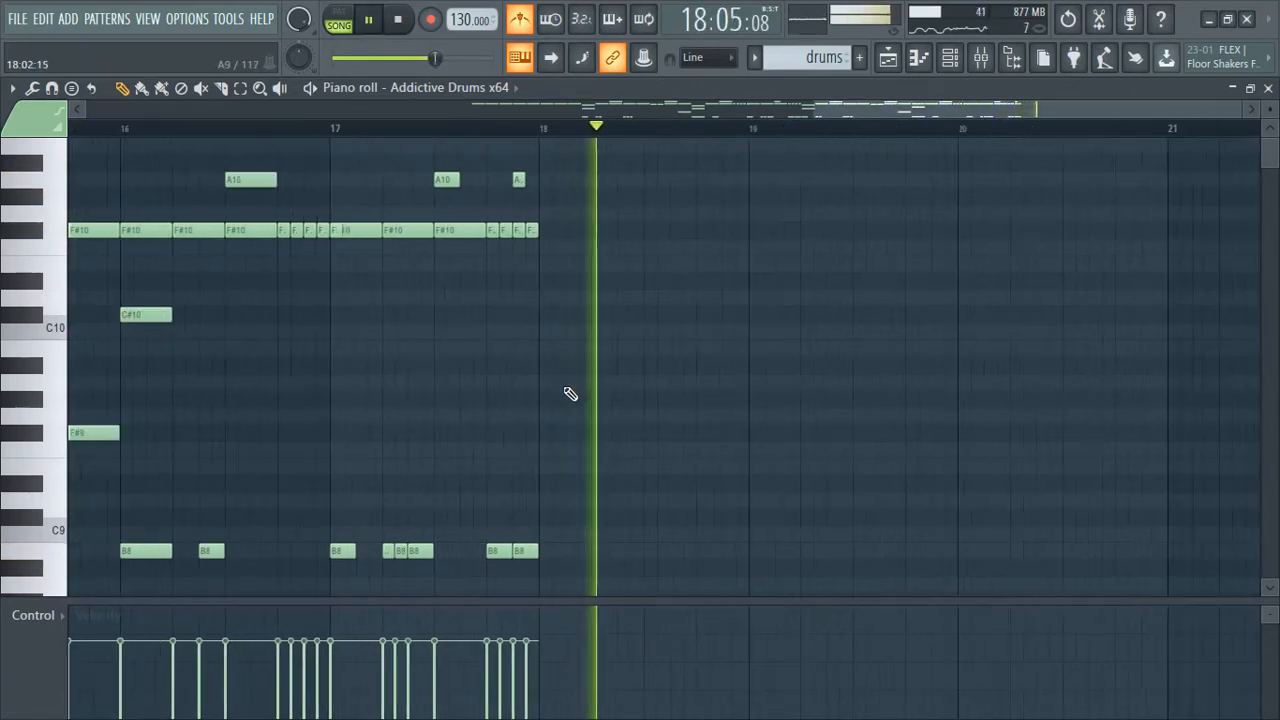
scroll(507, 145, down, 2)
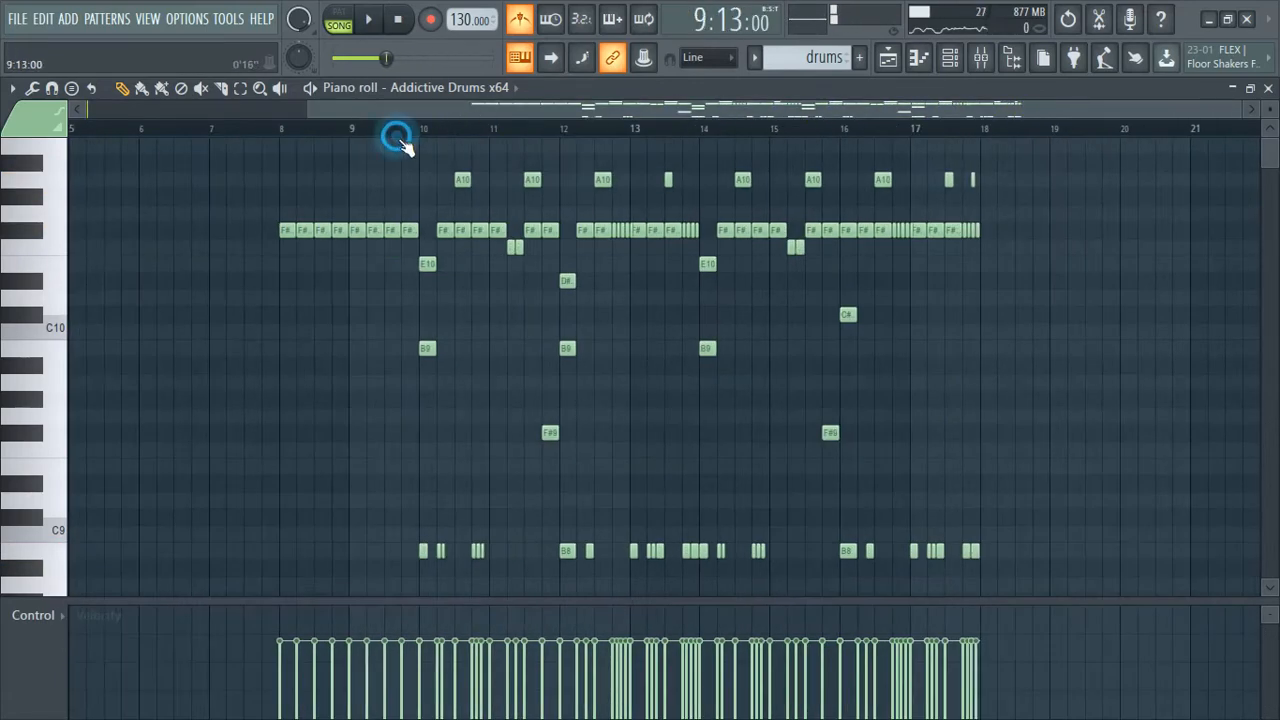
Play from 9:13:00 and add three consecutive sixteenth A10 notes at the end of bar 11
click(397, 140)
scroll(691, 306, up, 4)
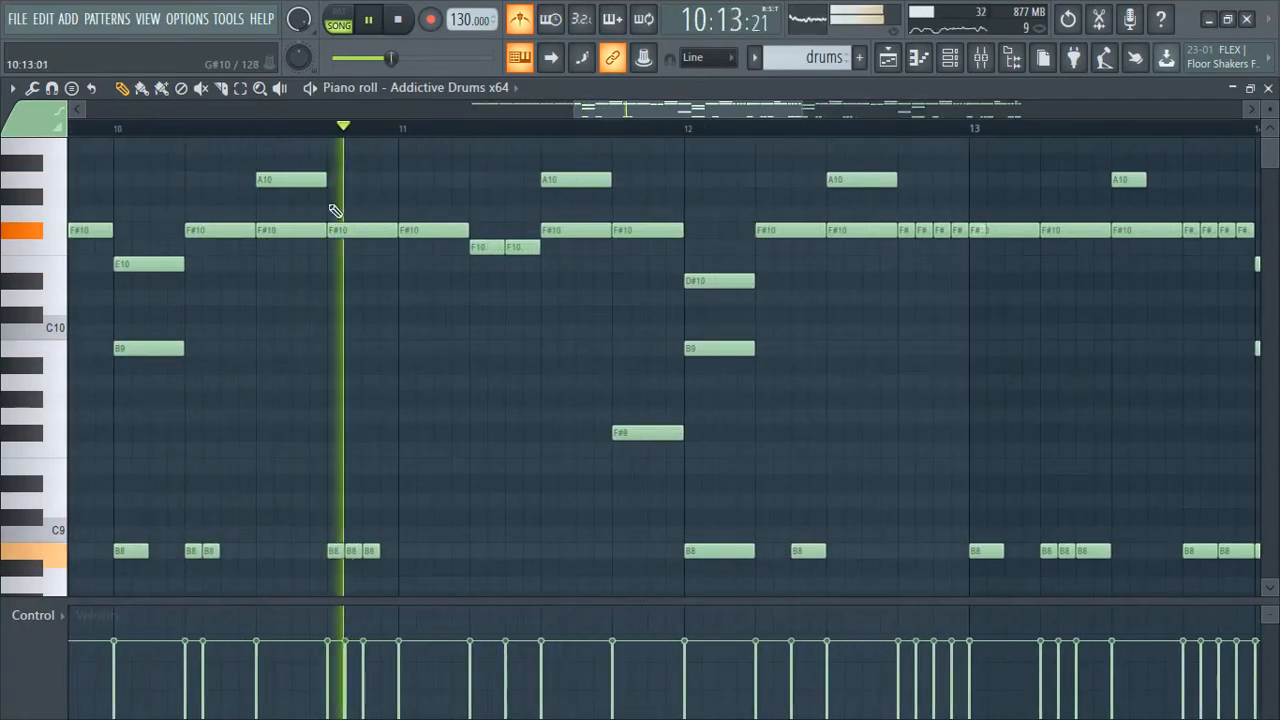
scroll(343, 329, down, 2)
key(space)
scroll(560, 244, up, 3)
drag(455, 178, 436, 176)
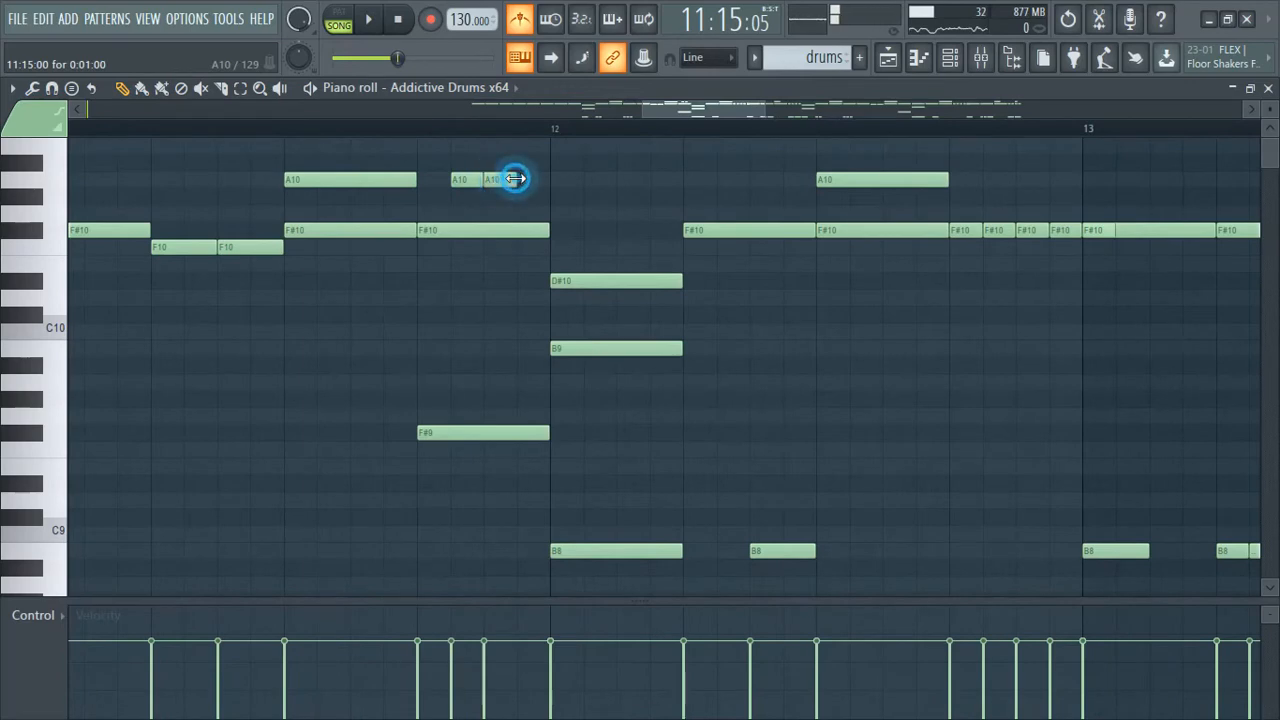
Play the new fill and move the three short A10 notes at the end of bar 11 one sixteenth earlier
scroll(565, 335, down, 4)
click(247, 130)
scroll(460, 336, down, 2)
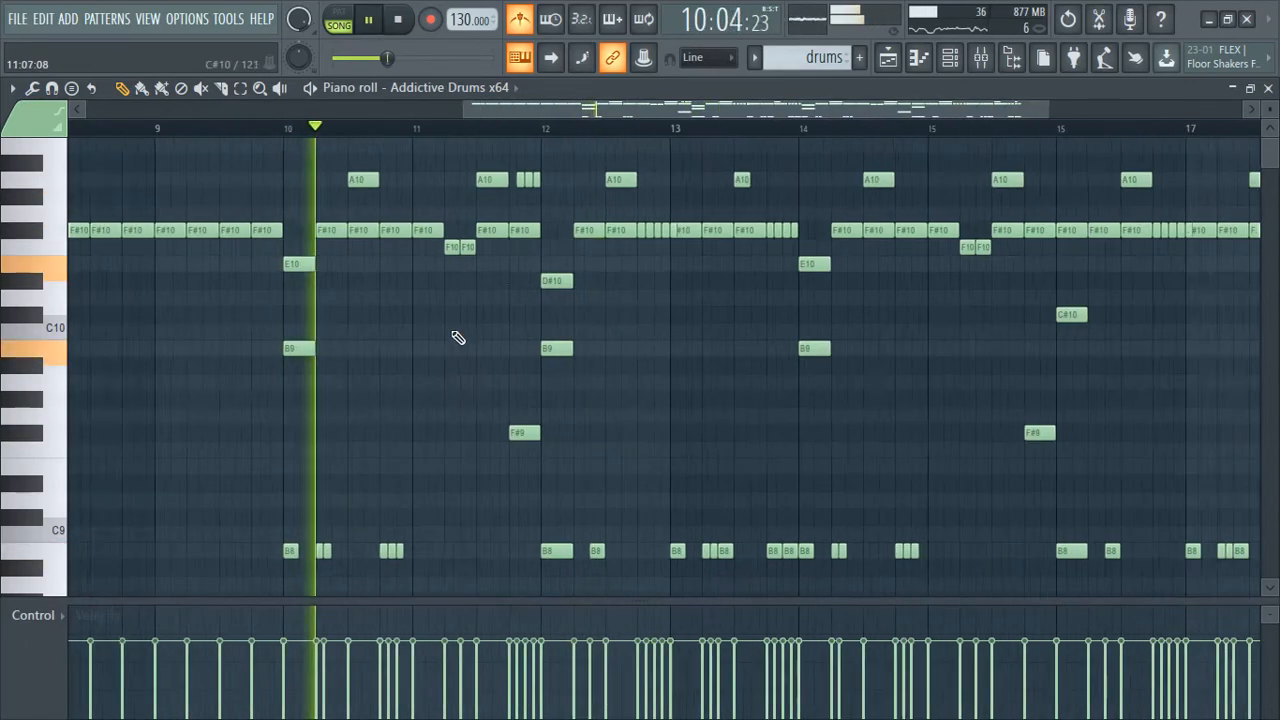
scroll(835, 333, up, 1)
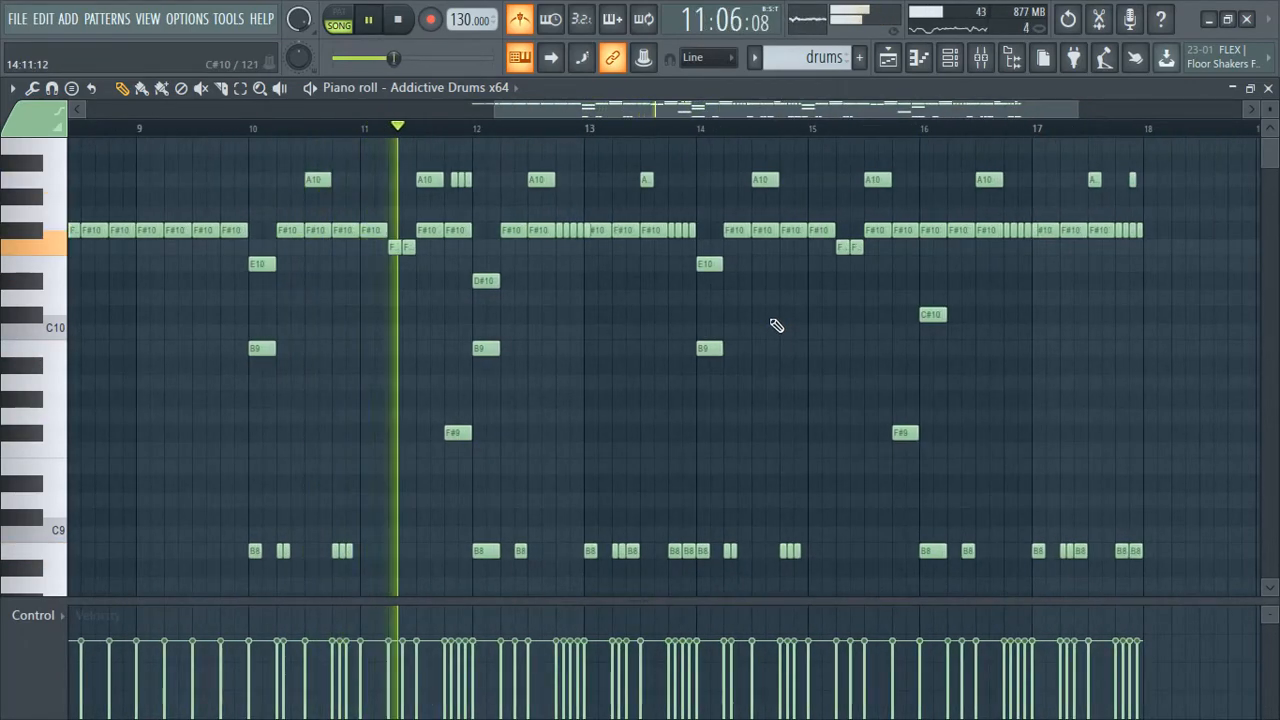
scroll(443, 223, up, 5)
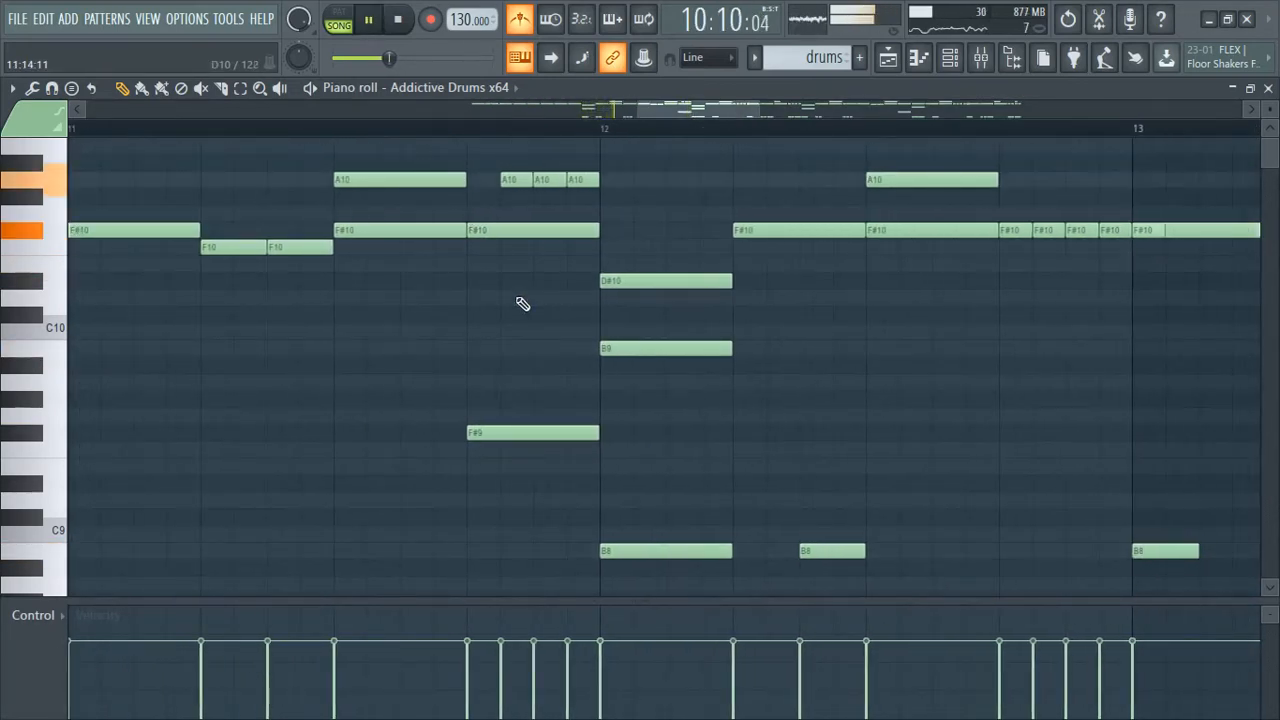
mouse_move(508, 177)
mouse_down()
mouse_move(489, 180)
mouse_move(527, 179)
mouse_up()
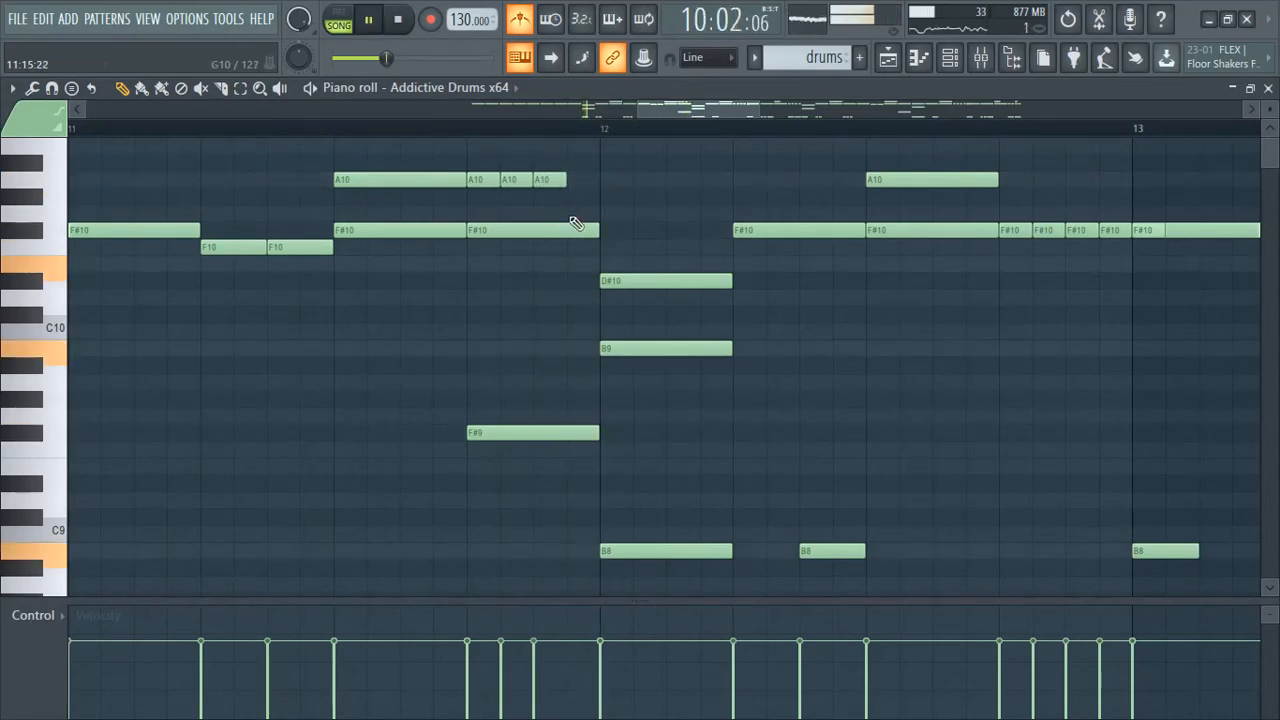
scroll(503, 343, down, 4)
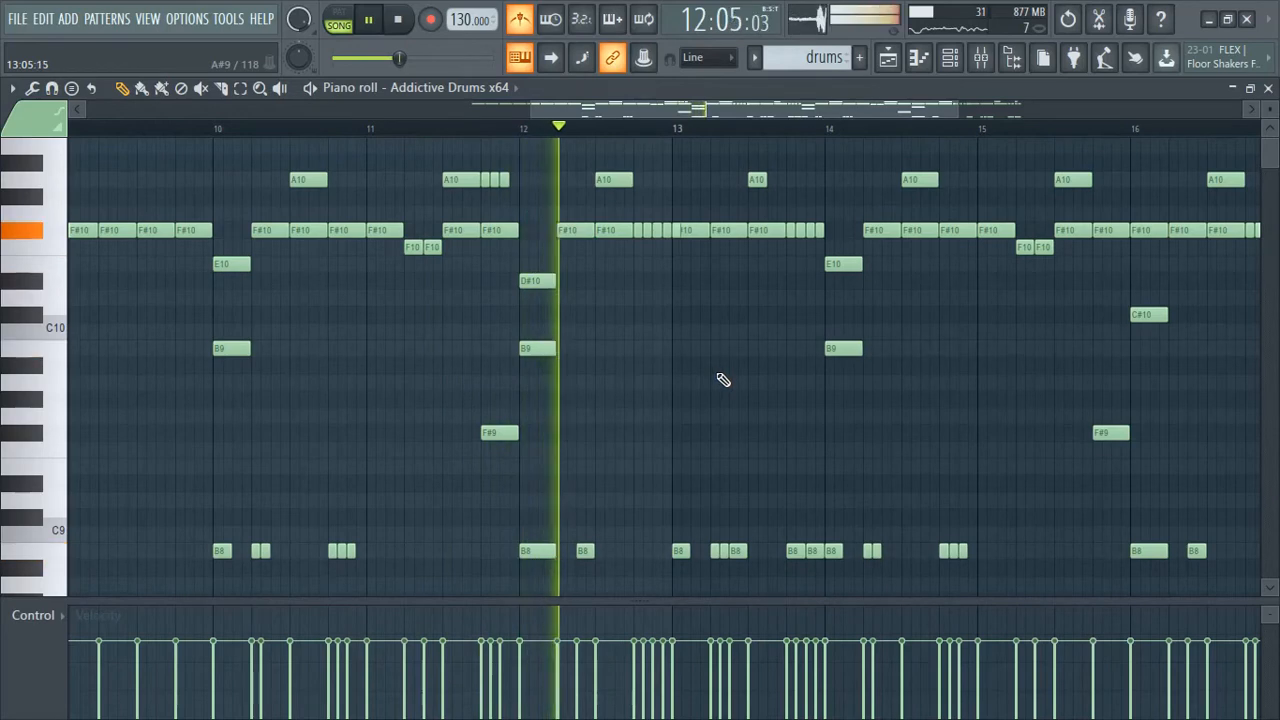
Add a one-step A10 note at 13:13:00 and play it back
scroll(735, 395, down, 3)
scroll(822, 397, up, 4)
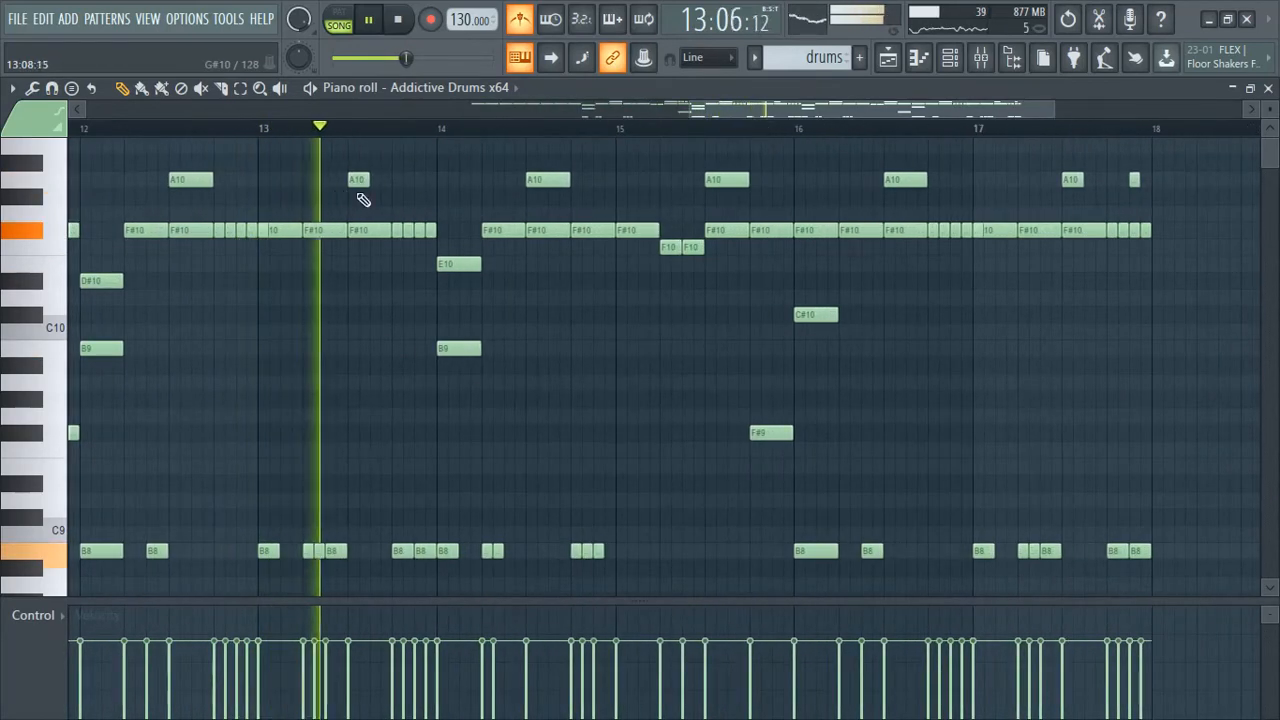
click(403, 180)
key(space)
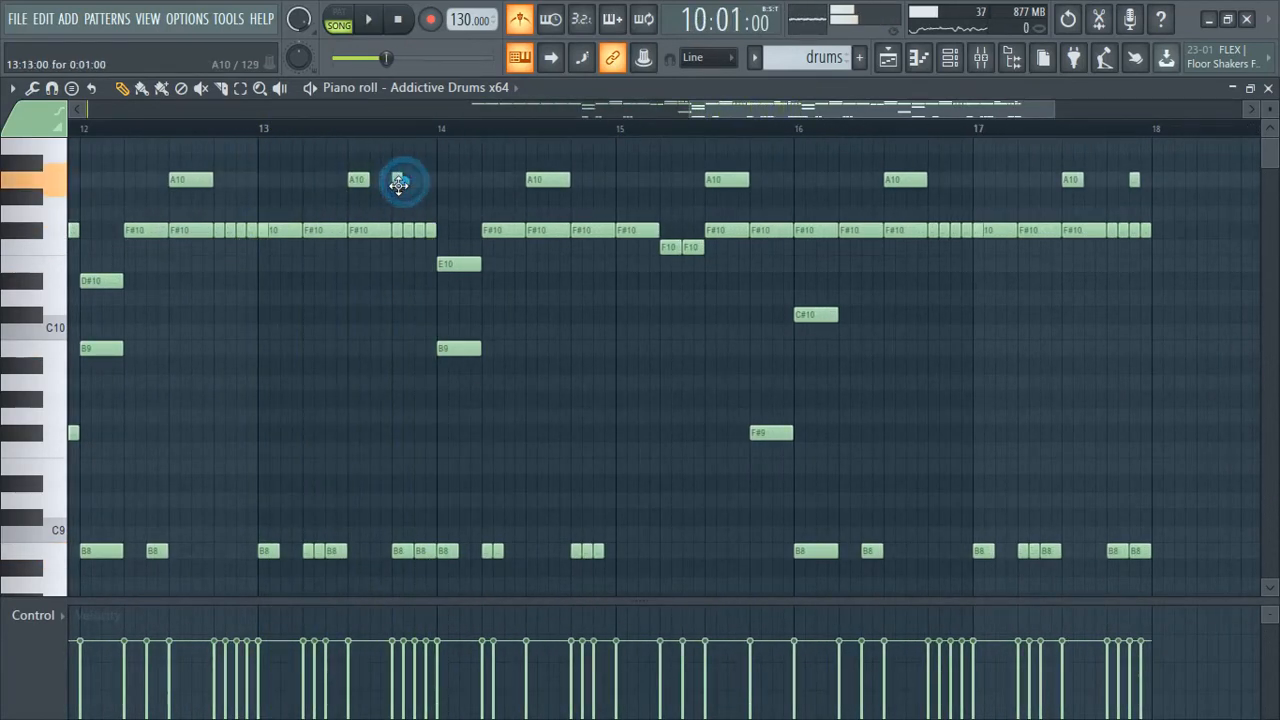
scroll(463, 257, up, 4)
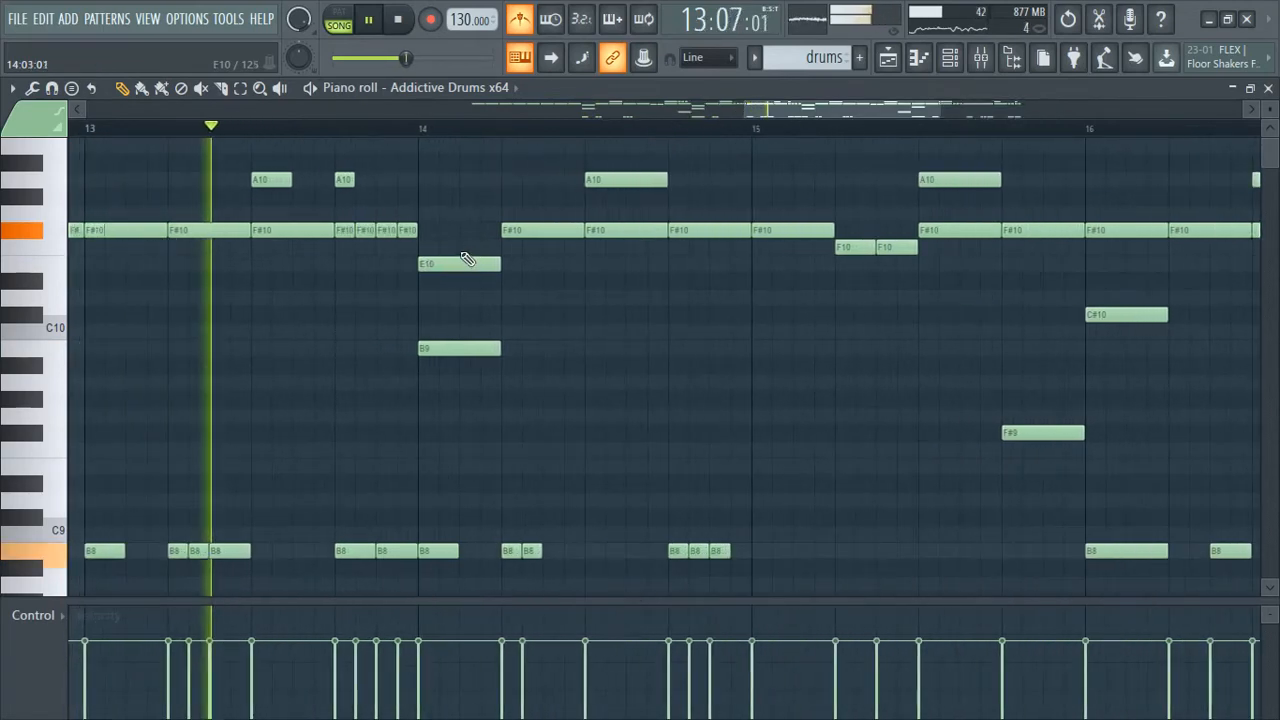
Move the first of the two B8 notes at the end of bar 13 two sixteenths earlier
scroll(357, 565, up, 2)
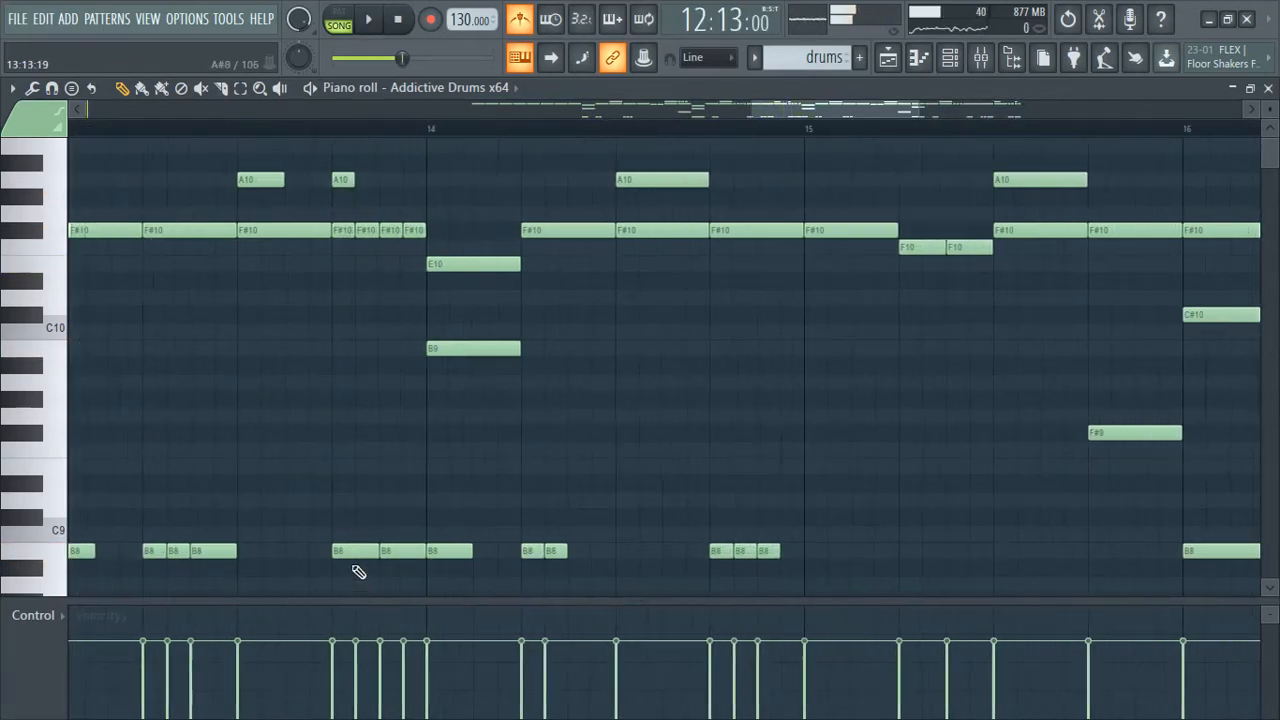
drag(353, 551, 306, 551)
scroll(437, 491, down, 2)
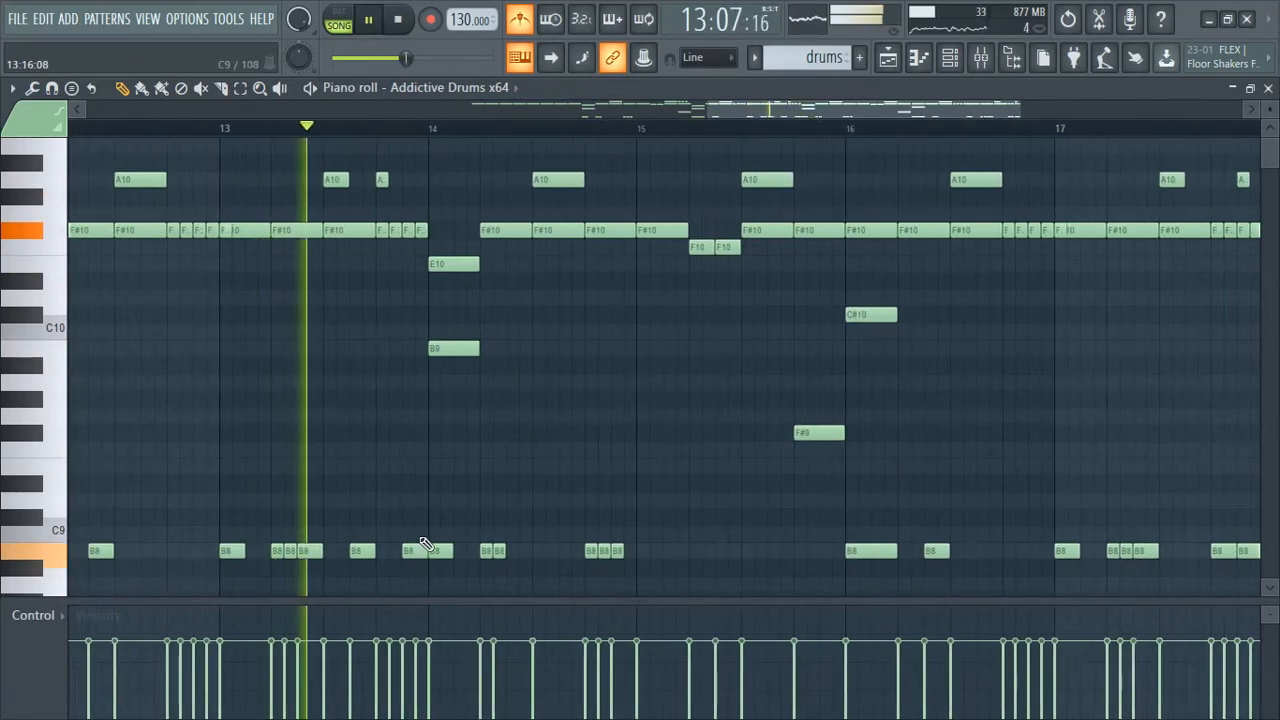
scroll(450, 440, down, 2)
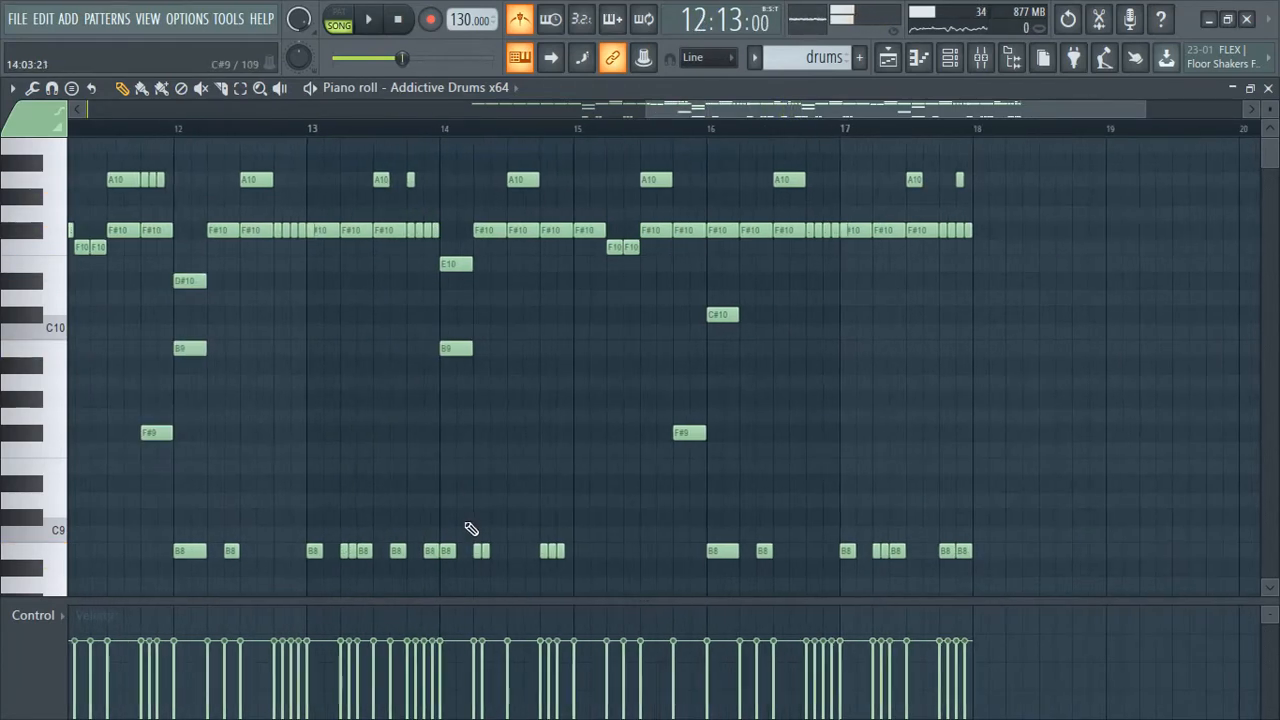
Play back the edited drum pattern through the end of bar 17 to check the A10 and B8 notes
key(space)
scroll(731, 524, up, 1)
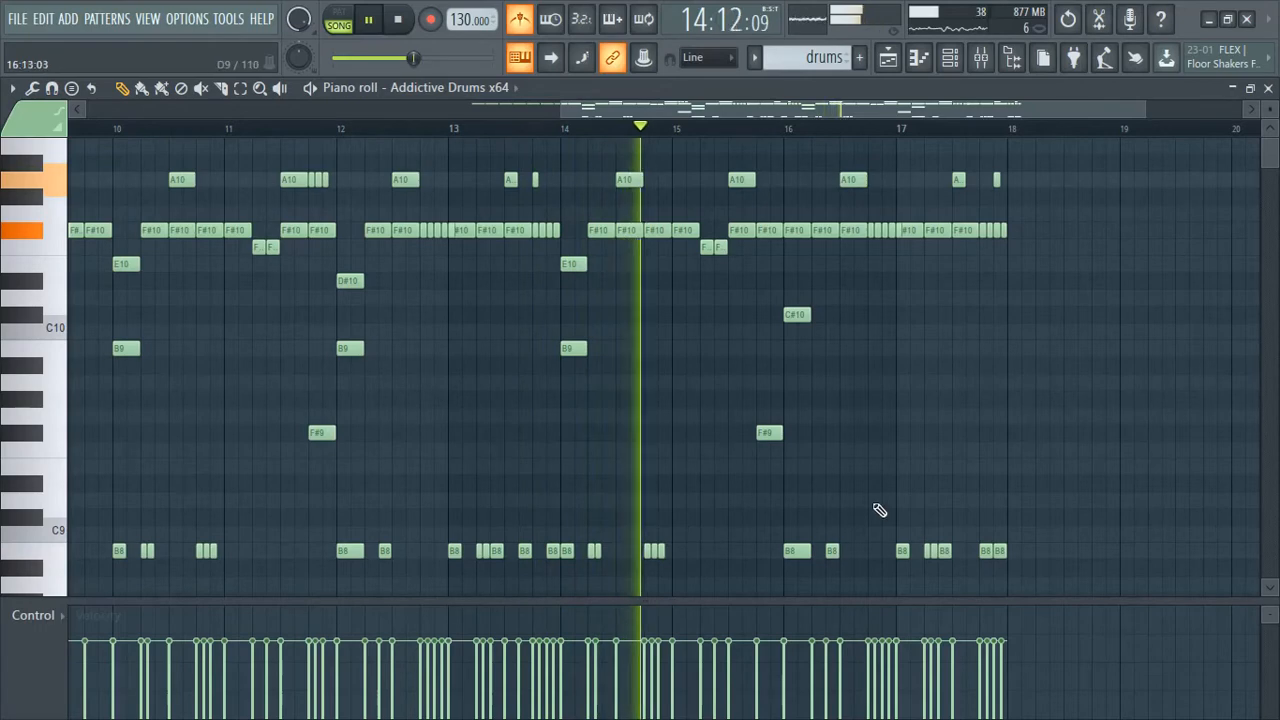
scroll(870, 510, down, 2)
scroll(1060, 485, down, 1)
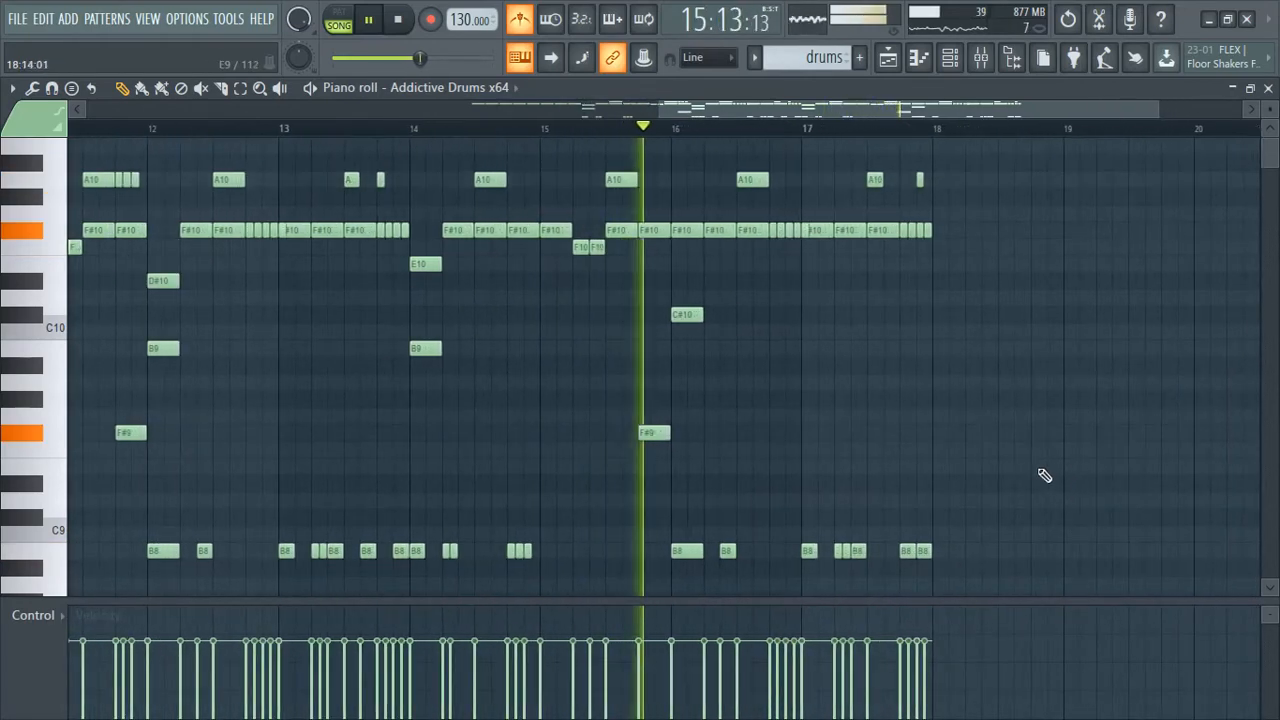
scroll(850, 520, down, 2)
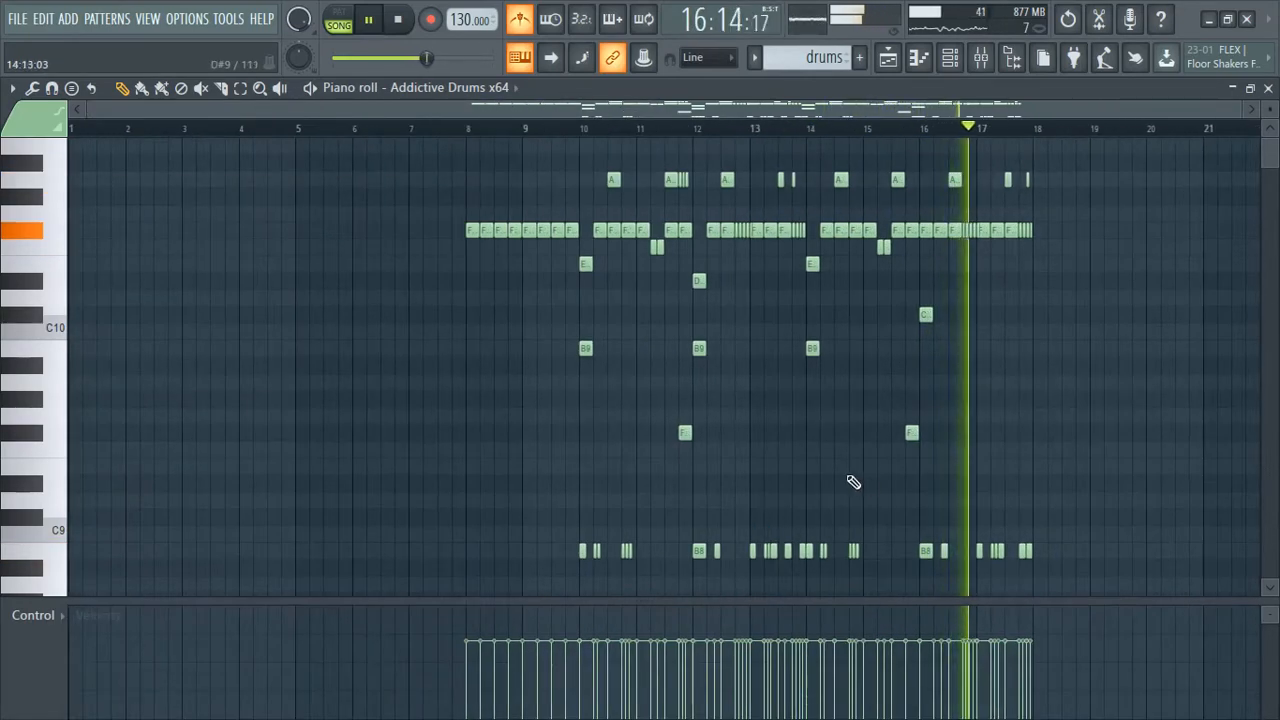
scroll(1114, 380, up, 4)
scroll(997, 280, down, 3)
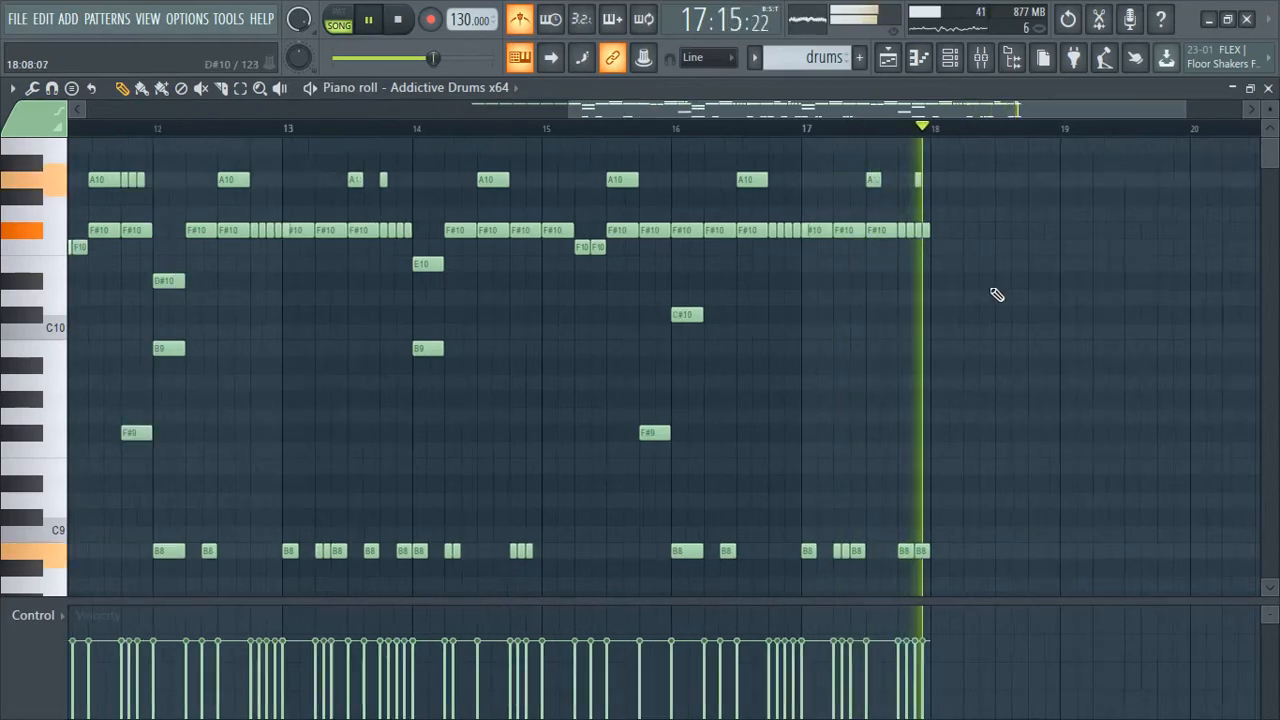
click(197, 125)
scroll(624, 345, down, 1)
scroll(630, 342, down, 1)
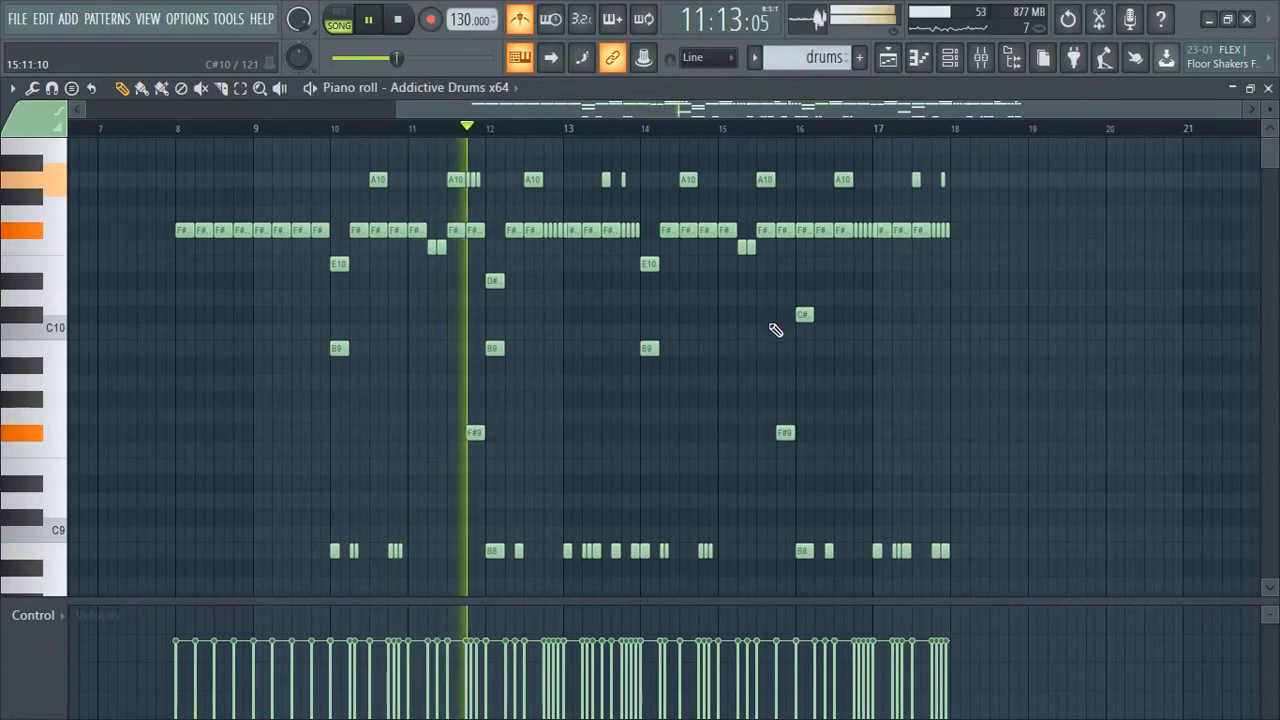
scroll(943, 357, up, 1)
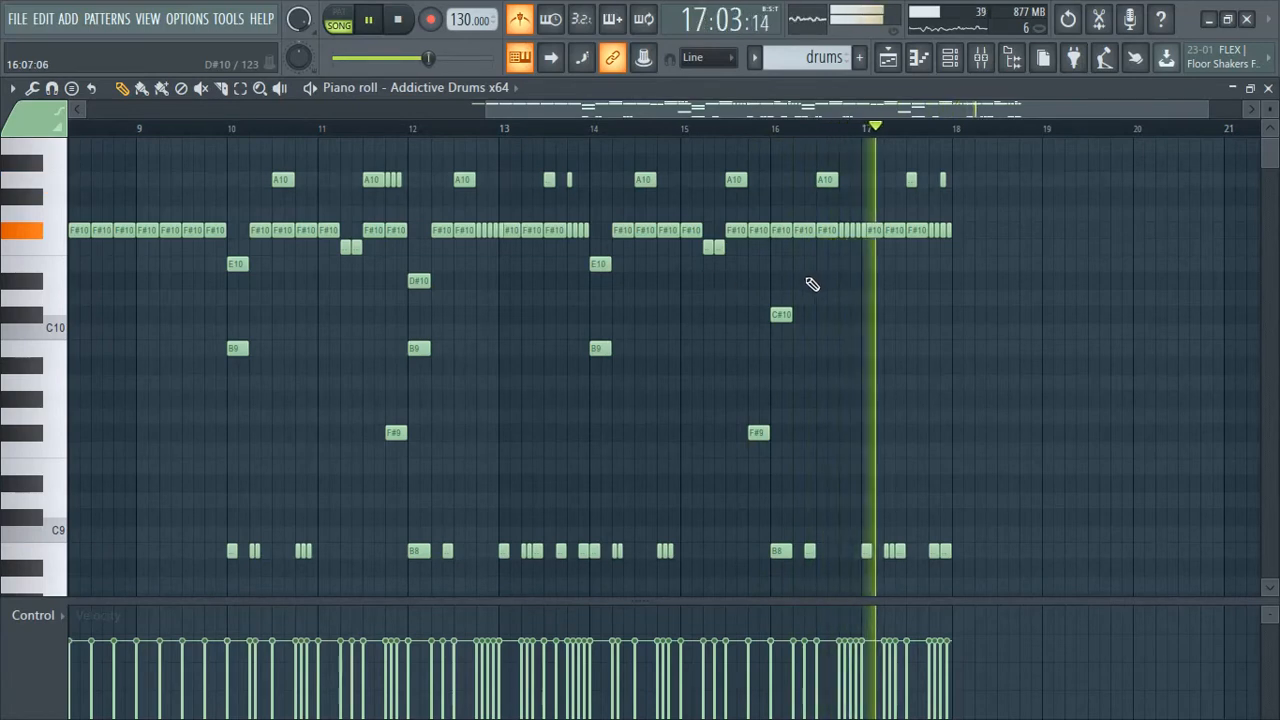
scroll(551, 357, down, 3)
key(space)
scroll(1251, 251, up, 2)
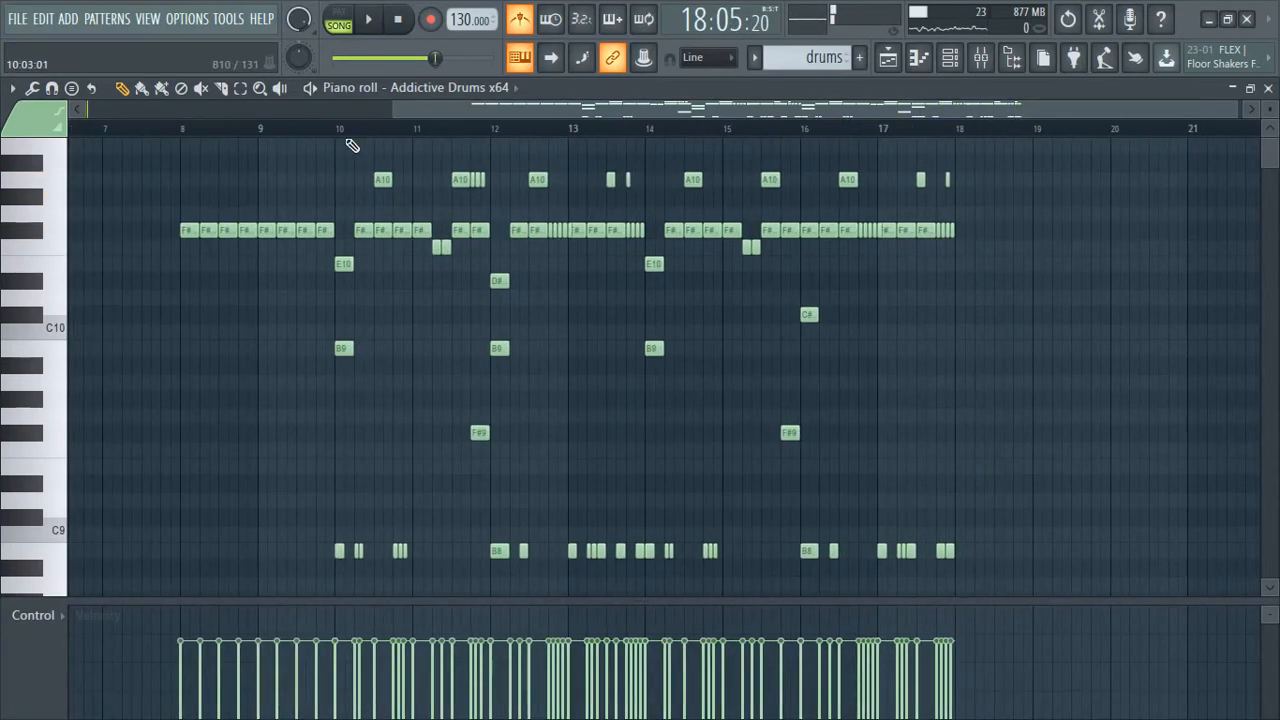
Select all drum notes from bar 10 through bar 17 and duplicate them directly after, starting at bar 18
drag(338, 146, 975, 596)
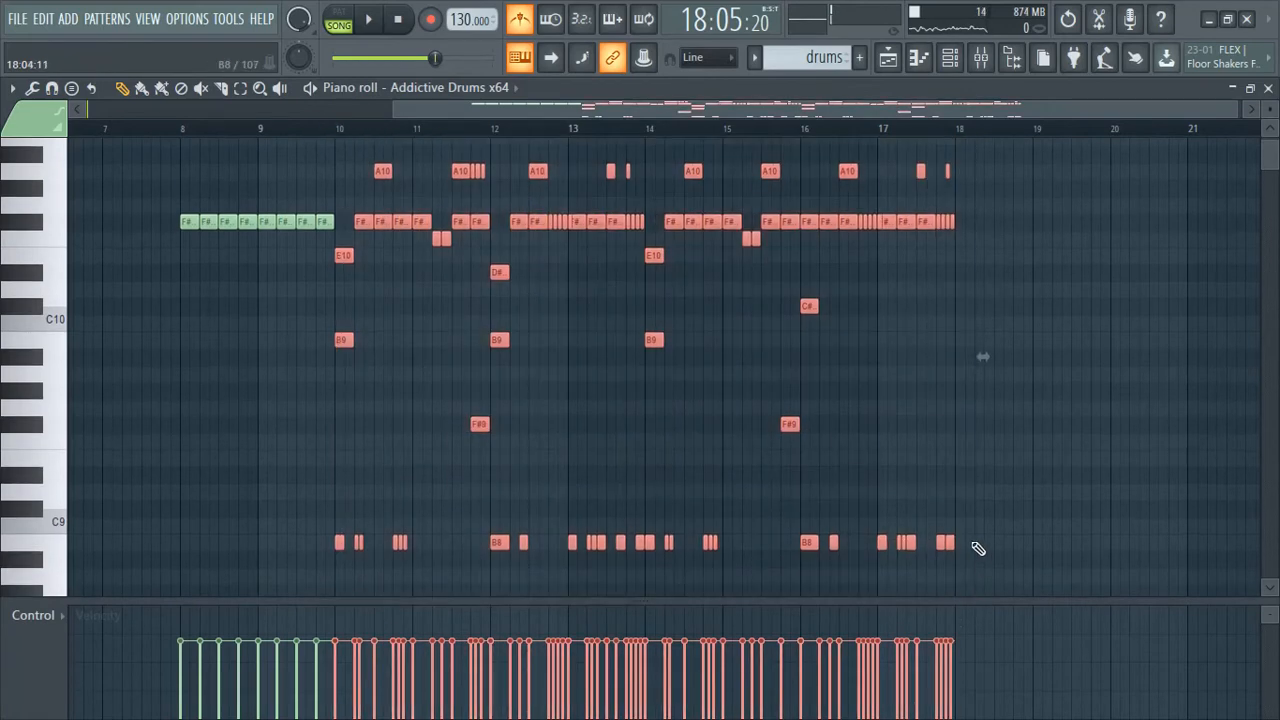
key(ctrl+s)
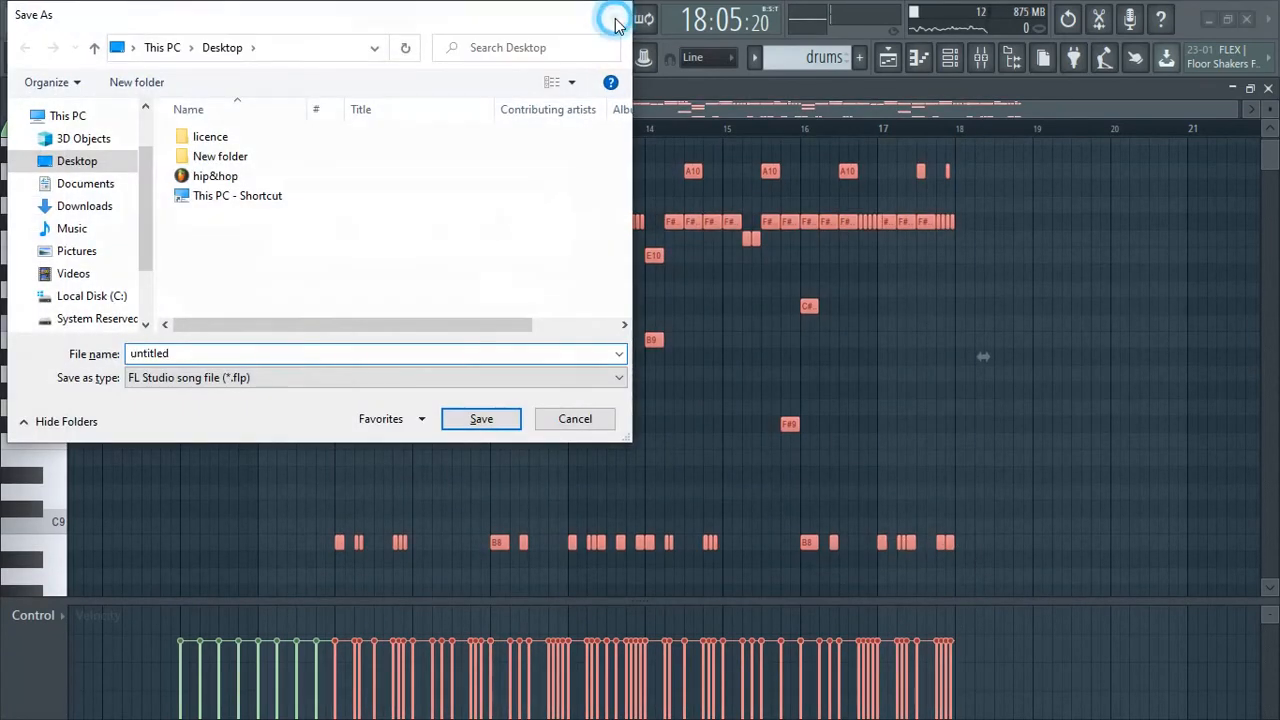
click(615, 18)
key(ctrl+b)
scroll(536, 257, down, 2)
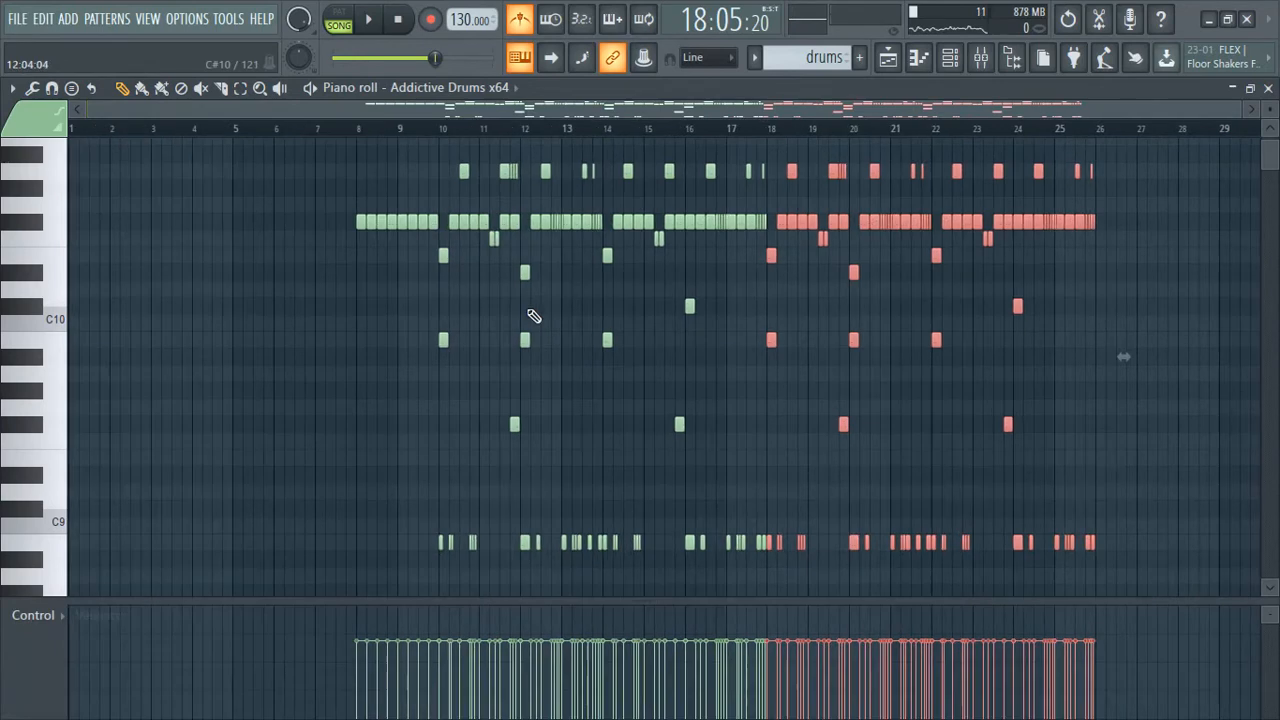
Copy the block of eight F#10 notes from bars 8 and 9 backwards to fill bars 2 through 7
scroll(378, 247, up, 2)
drag(356, 222, 478, 233)
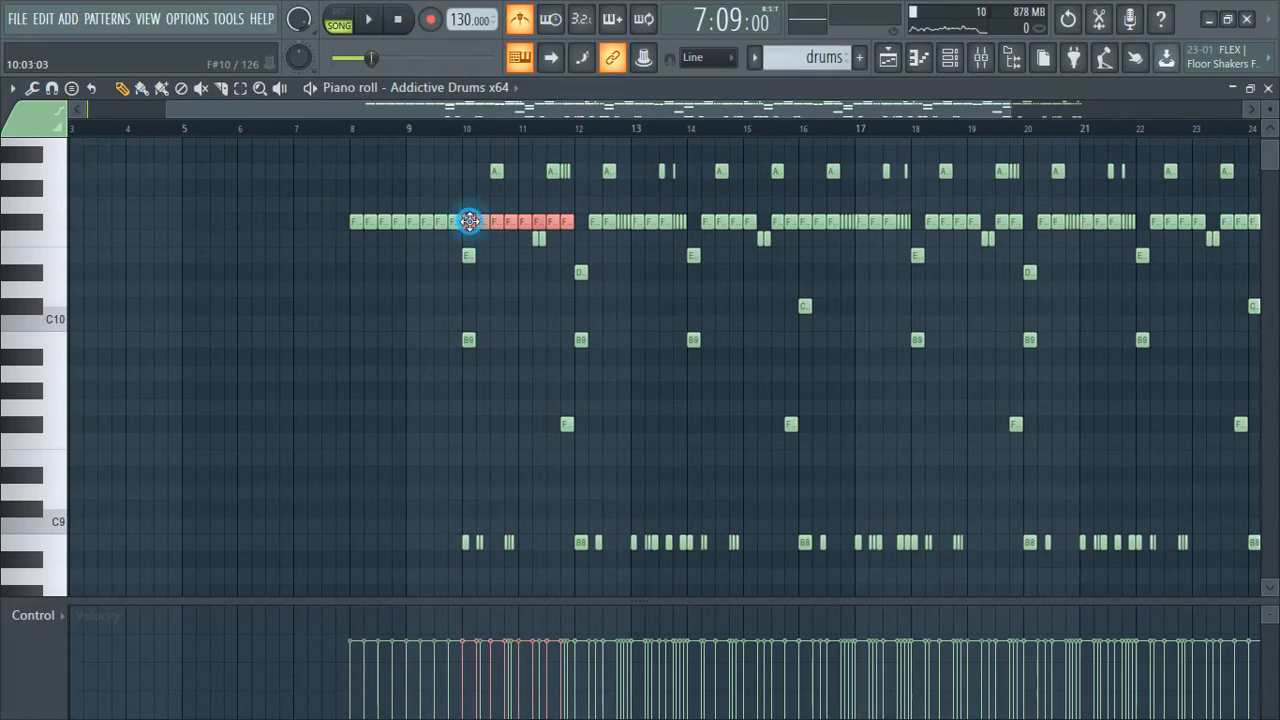
scroll(351, 254, down, 3)
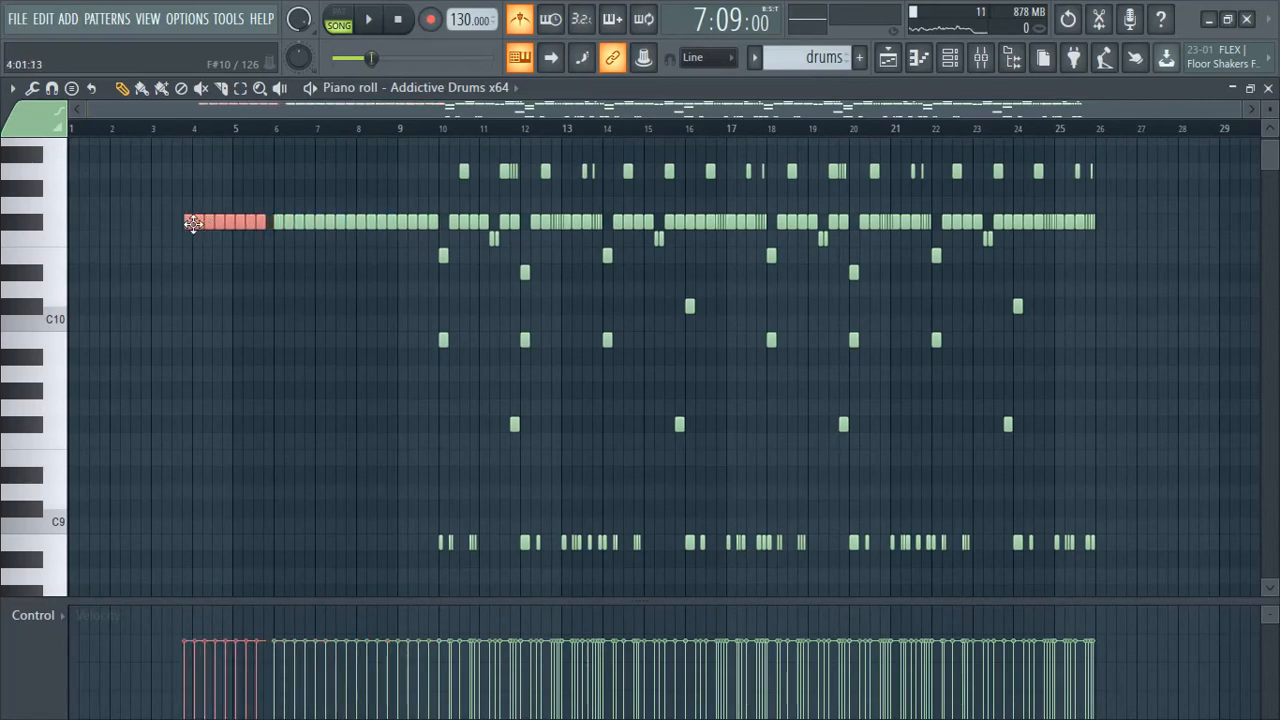
scroll(193, 222, up, 4)
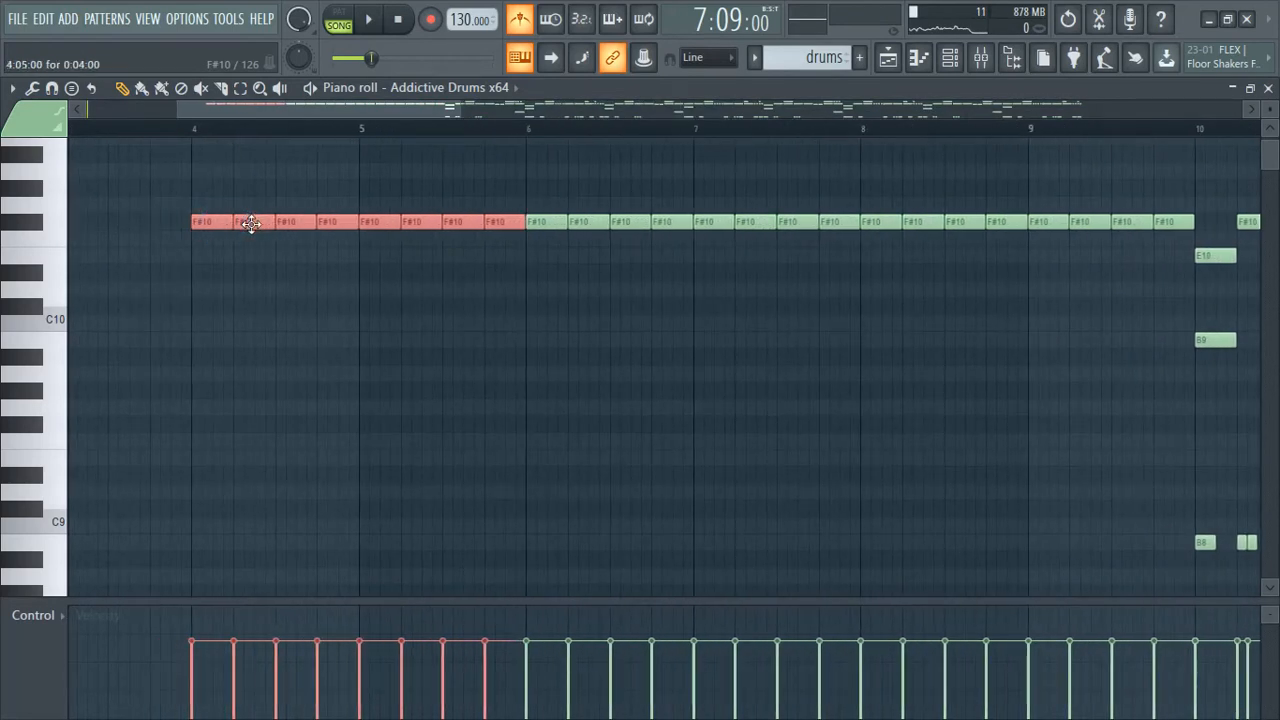
key(ctrl+b)
drag(547, 224, 260, 258)
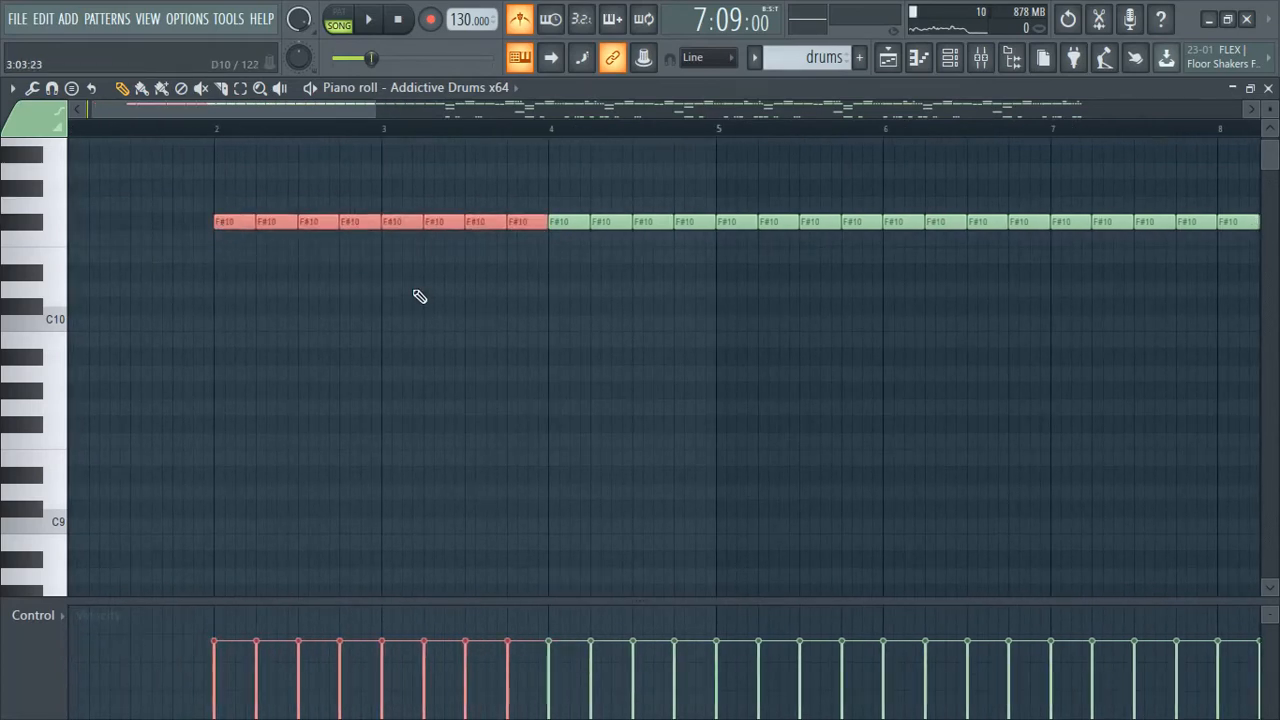
Lower the velocity of the F#10 notes in bars 2 through 9 and play from just before bar 2
scroll(266, 346, down, 5)
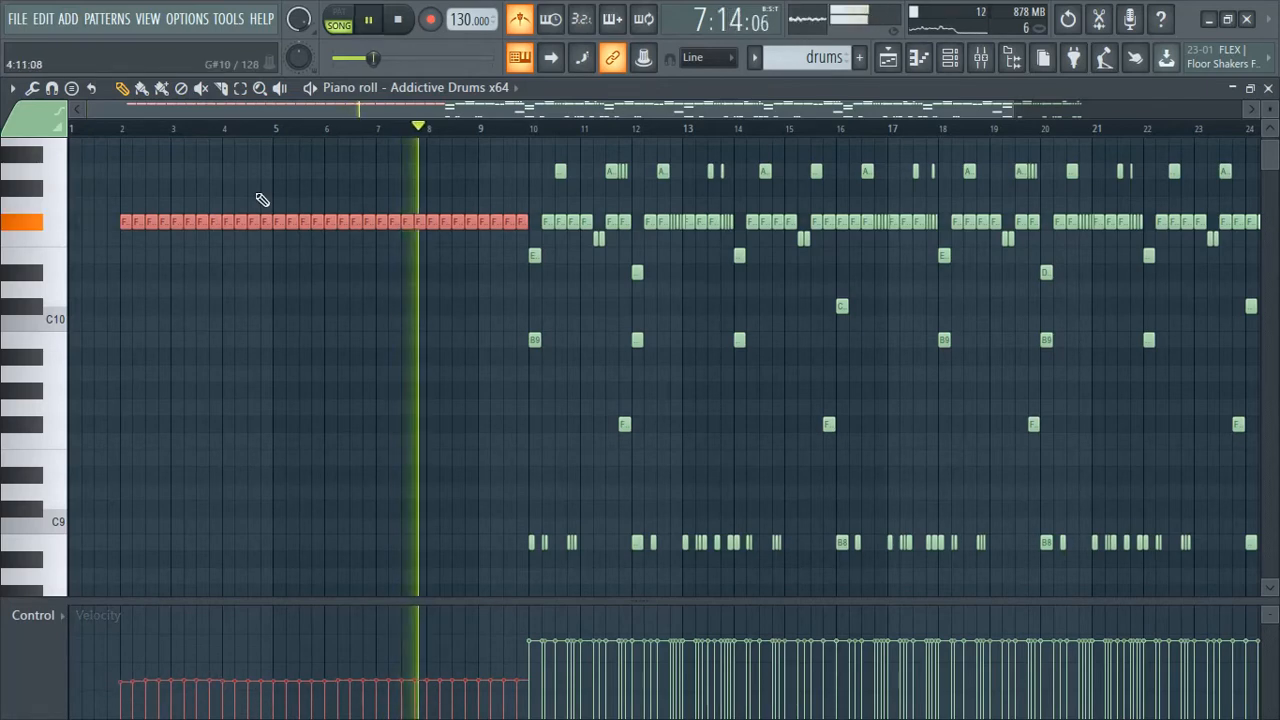
click(109, 126)
scroll(109, 126, down, 1)
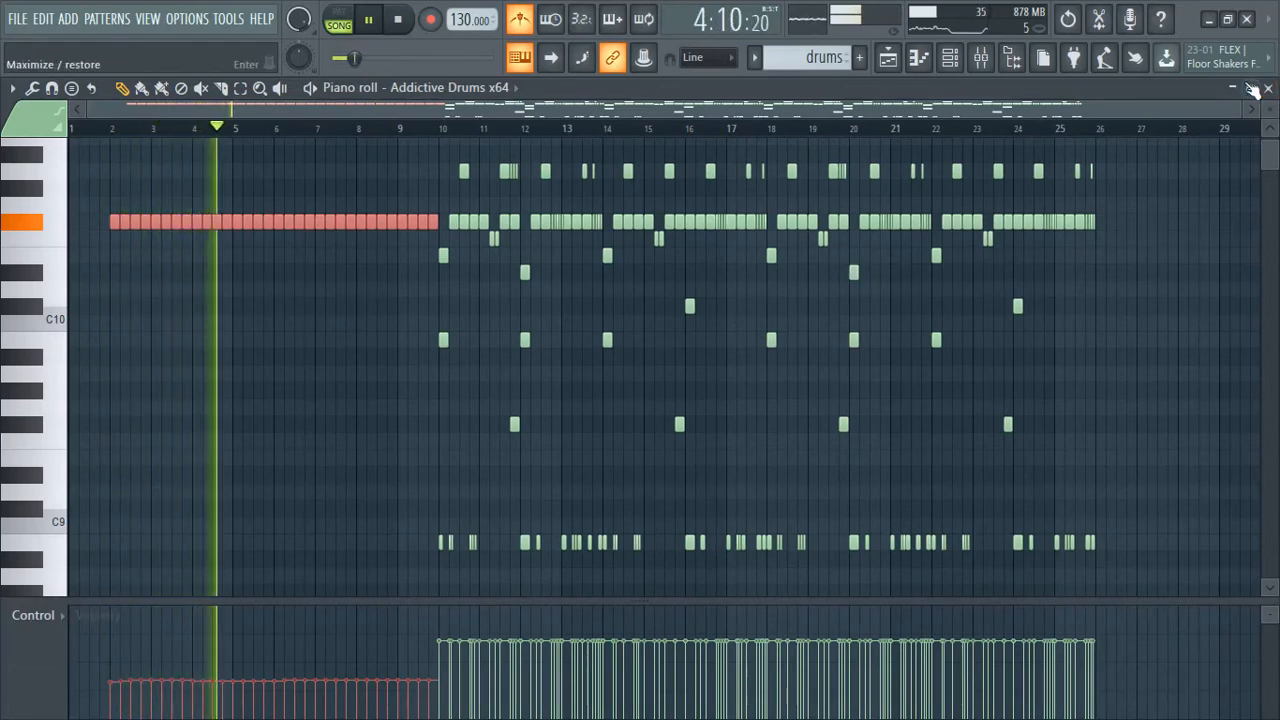
Extend the playlist clips of pattern 2 to just past bar 41 and Pattern 1 to just past bar 43, and raise the main volume slightly
key(F5)
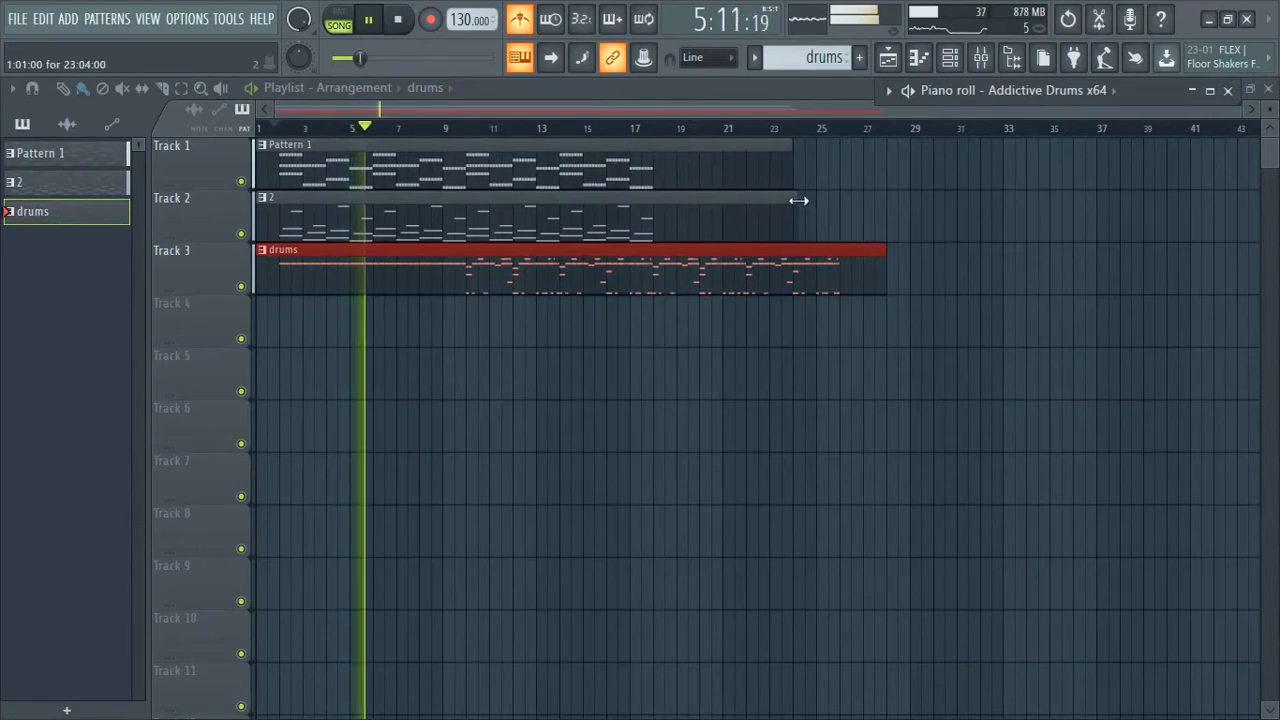
drag(798, 201, 1207, 198)
drag(787, 152, 1246, 148)
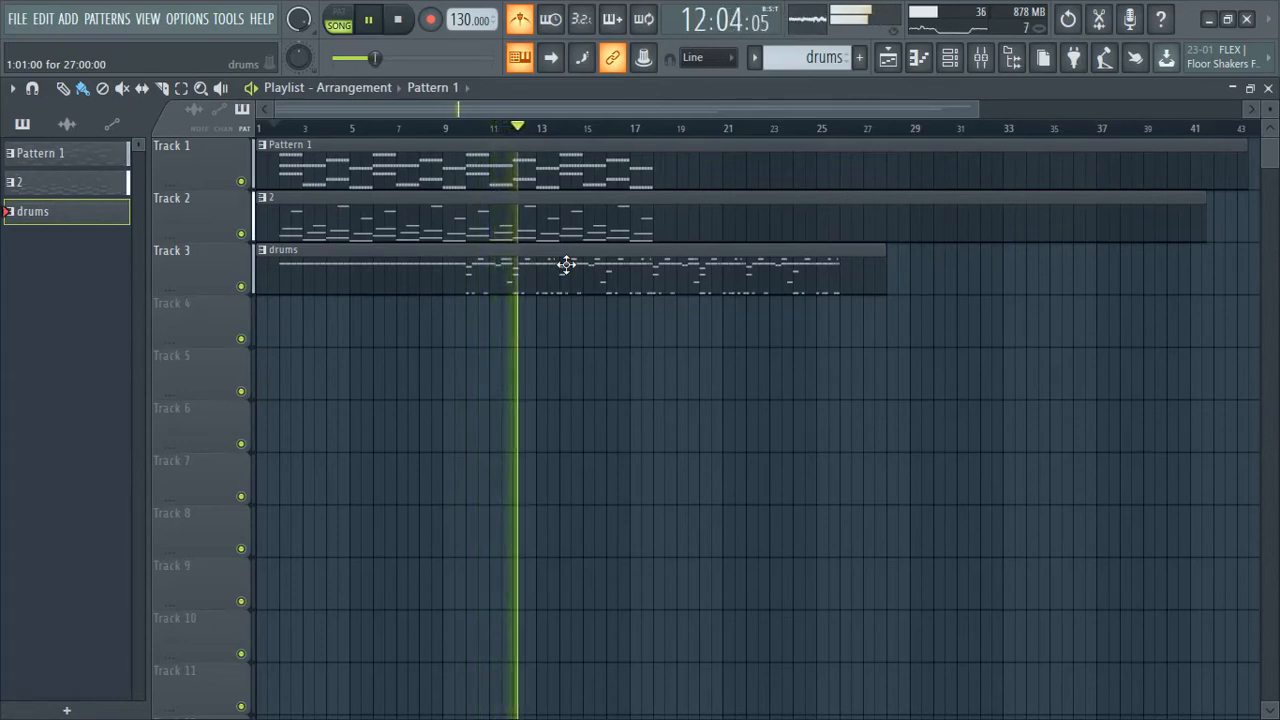
drag(297, 24, 295, 6)
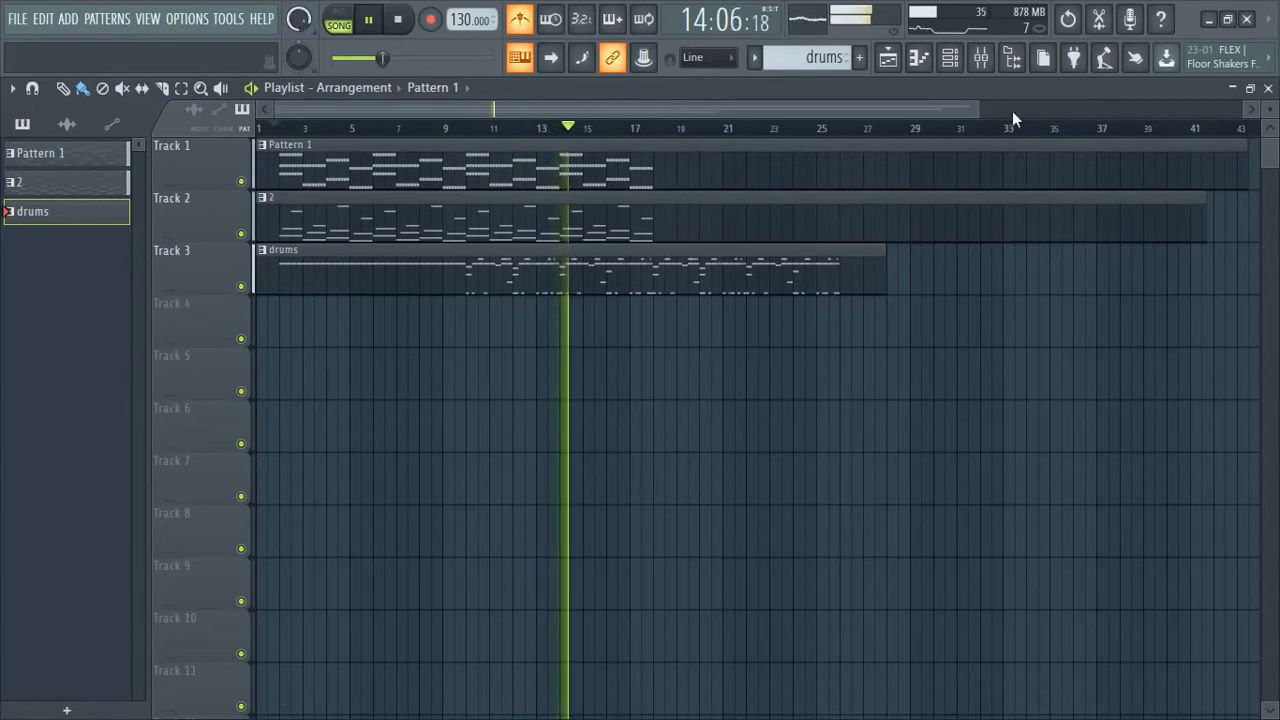
Stop playback and try replacing the Snare channel in the channel rack with SimSynth
click(950, 57)
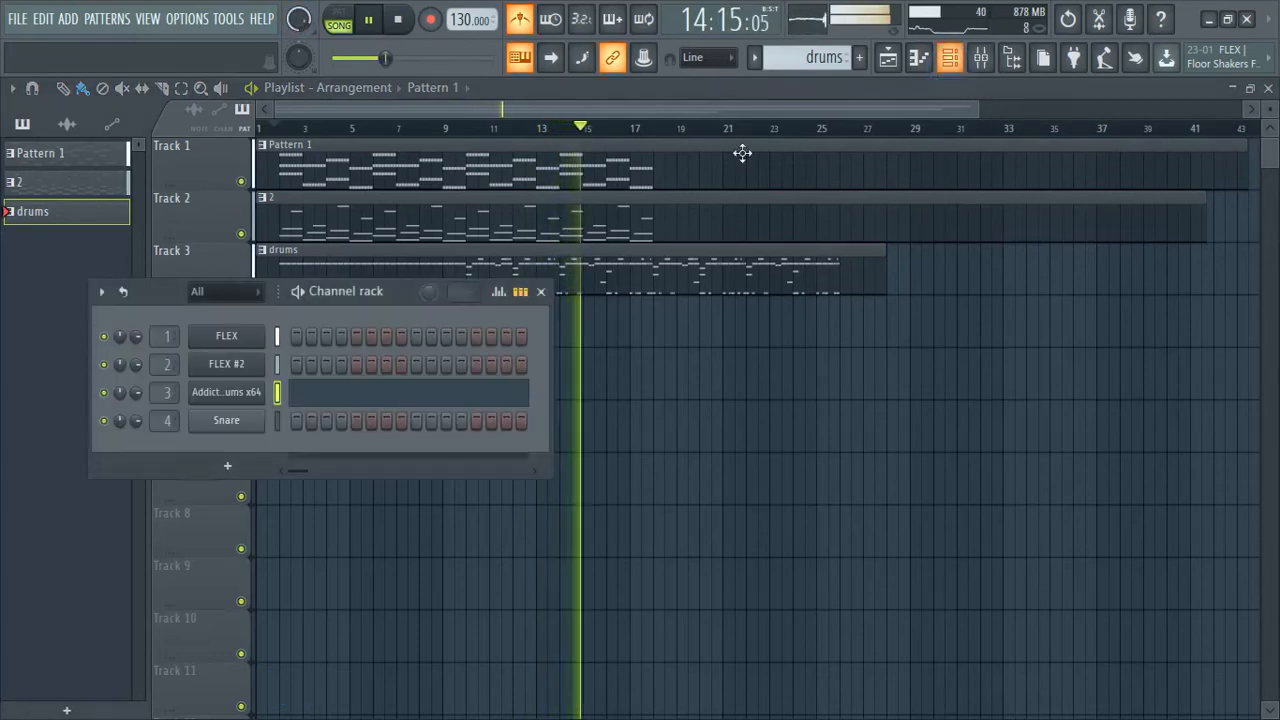
key(space)
right_click(232, 428)
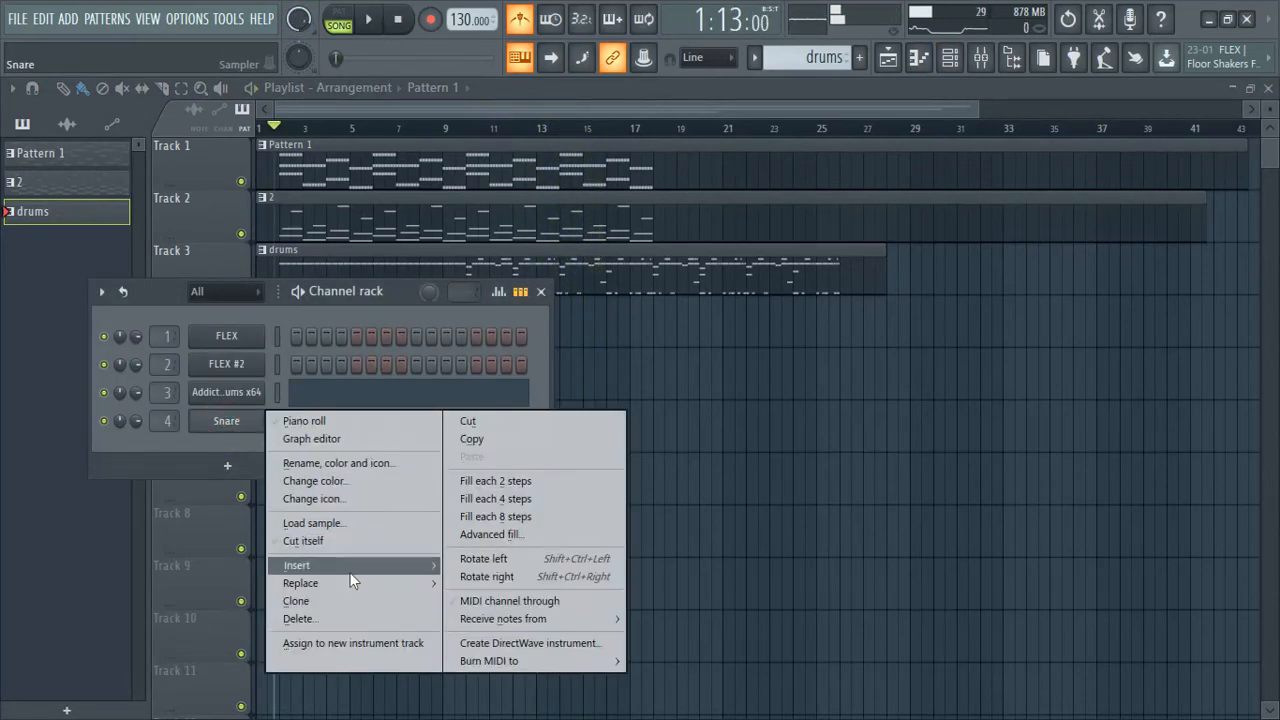
mouse_move(351, 585)
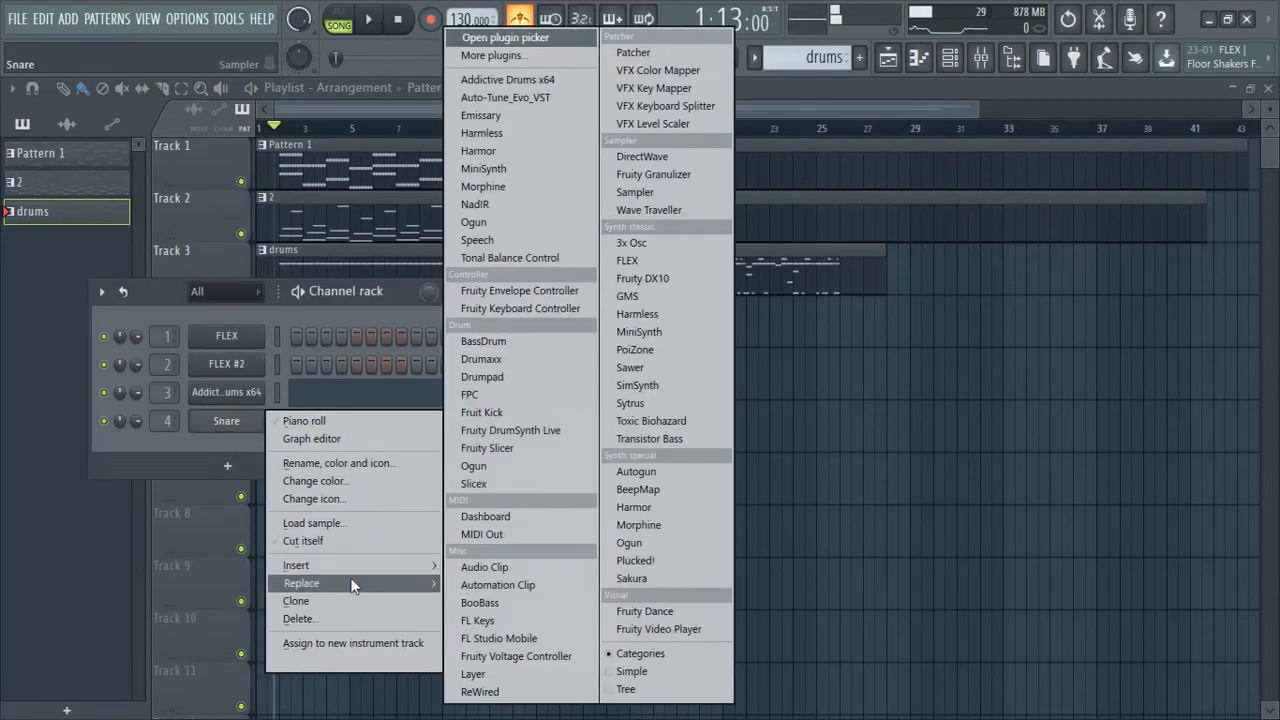
click(662, 385)
click(651, 297)
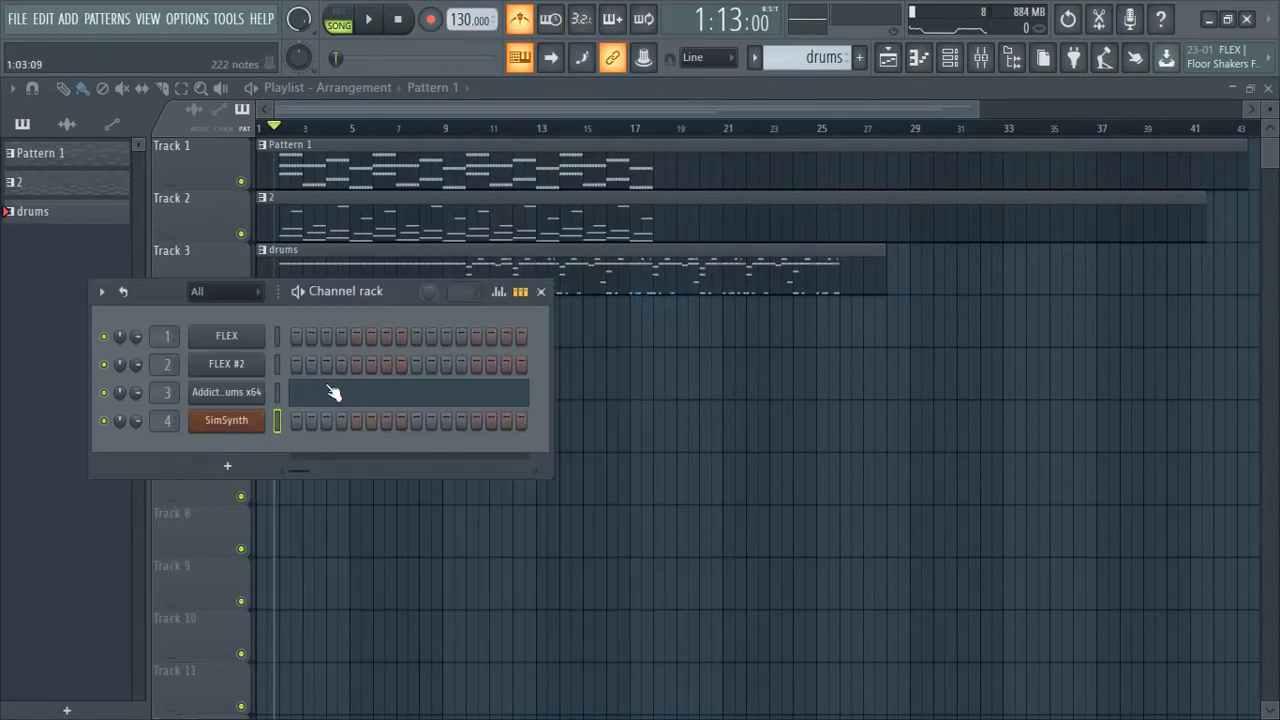
Try replacing the SimSynth channel with the Sawer synthesizer and close its plugin window
right_click(258, 418)
mouse_move(407, 575)
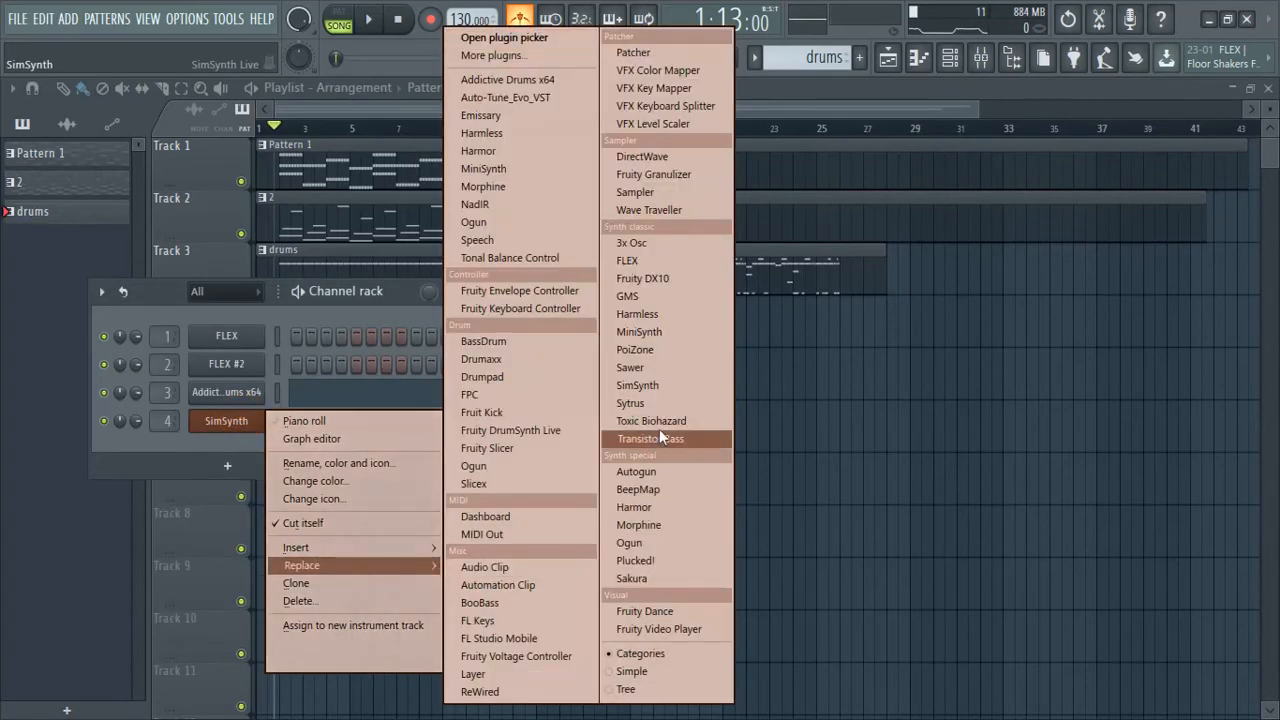
click(654, 367)
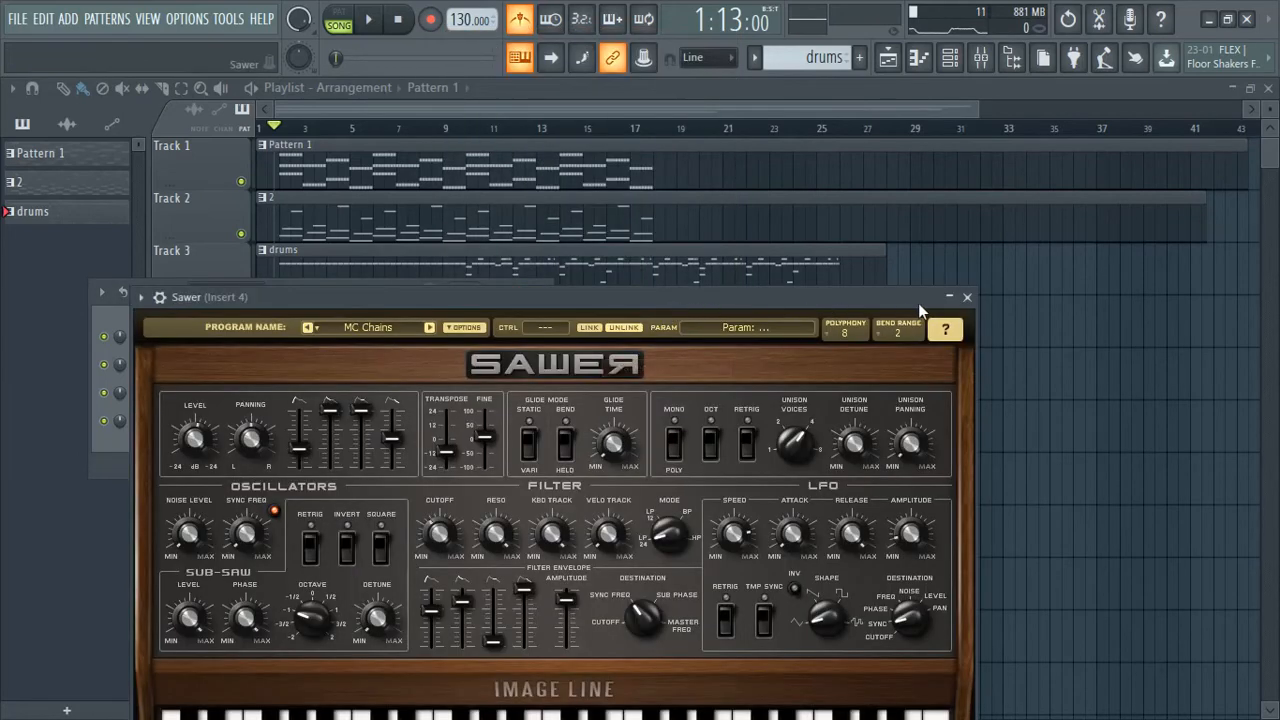
click(966, 298)
Replace the Sawer channel with Harmor and move its plugin window higher on the screen
right_click(262, 412)
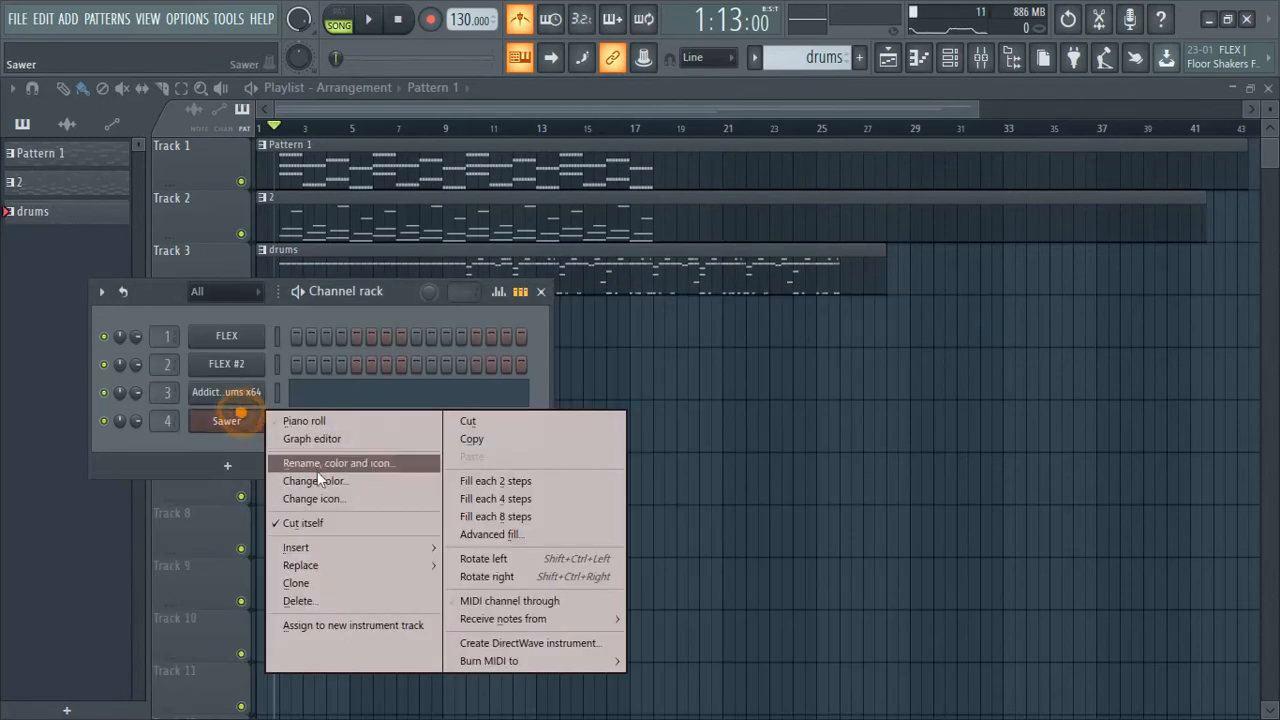
mouse_move(326, 565)
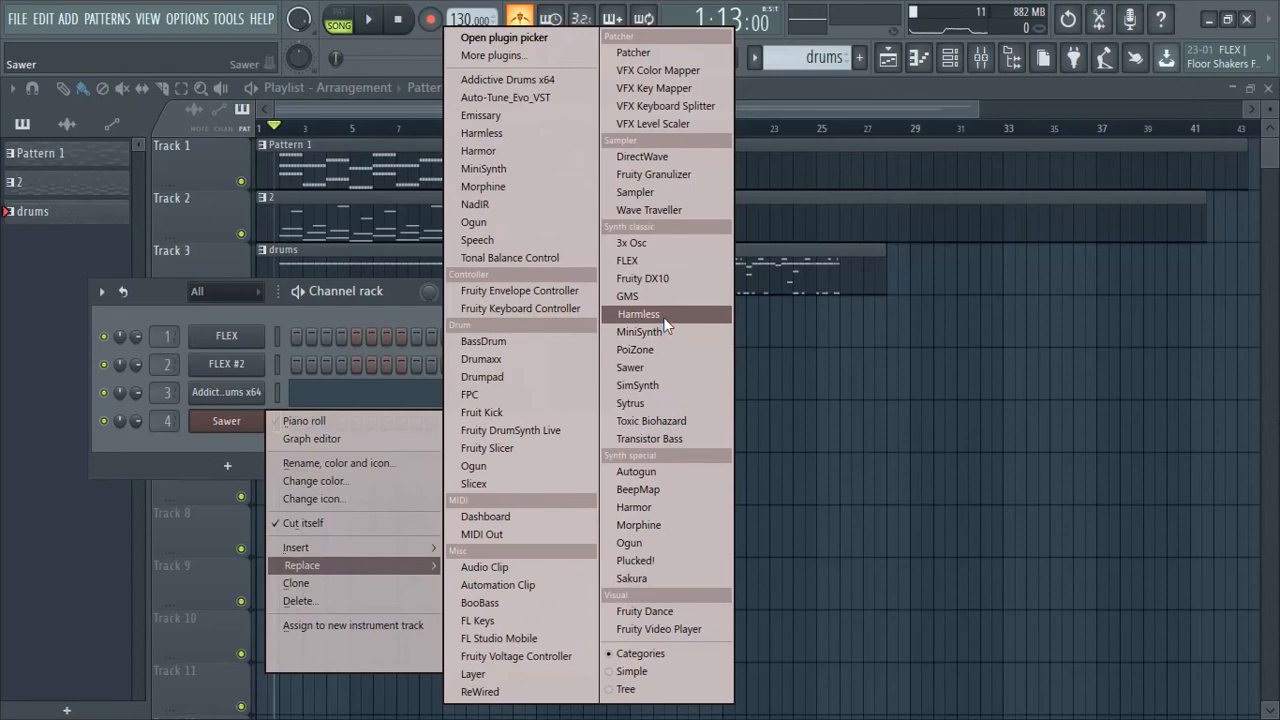
click(667, 509)
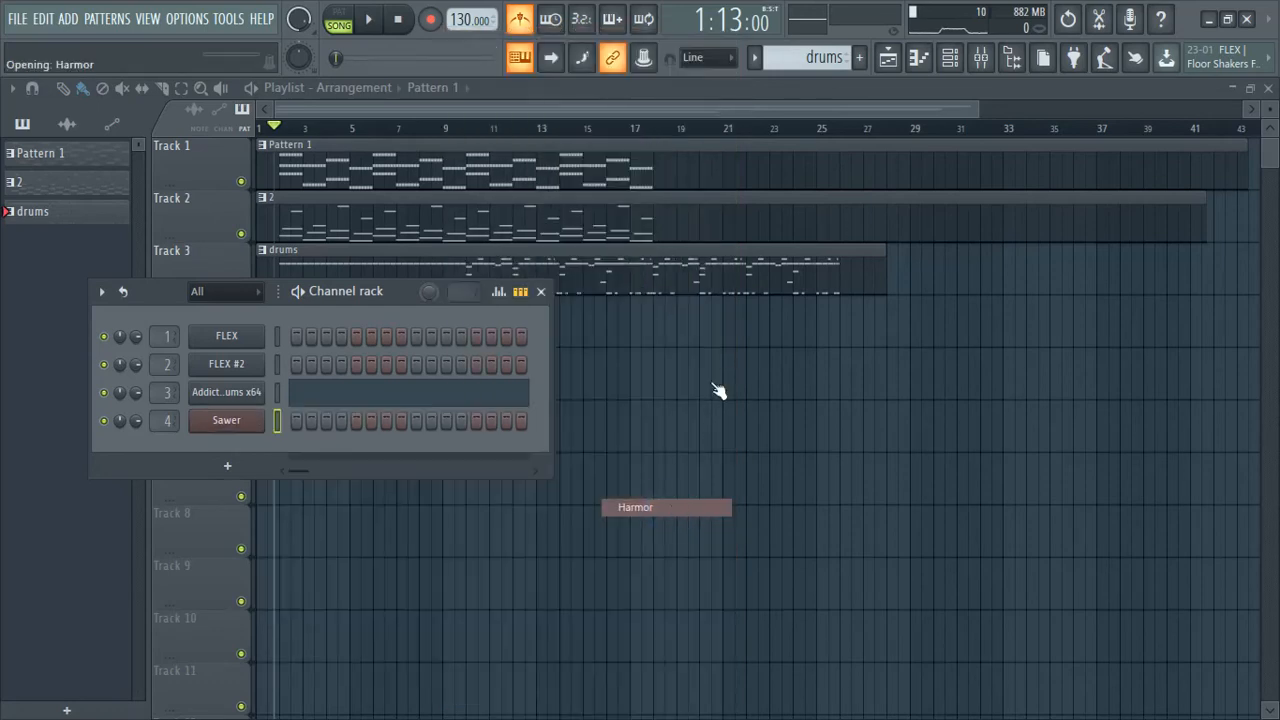
drag(708, 300, 711, 192)
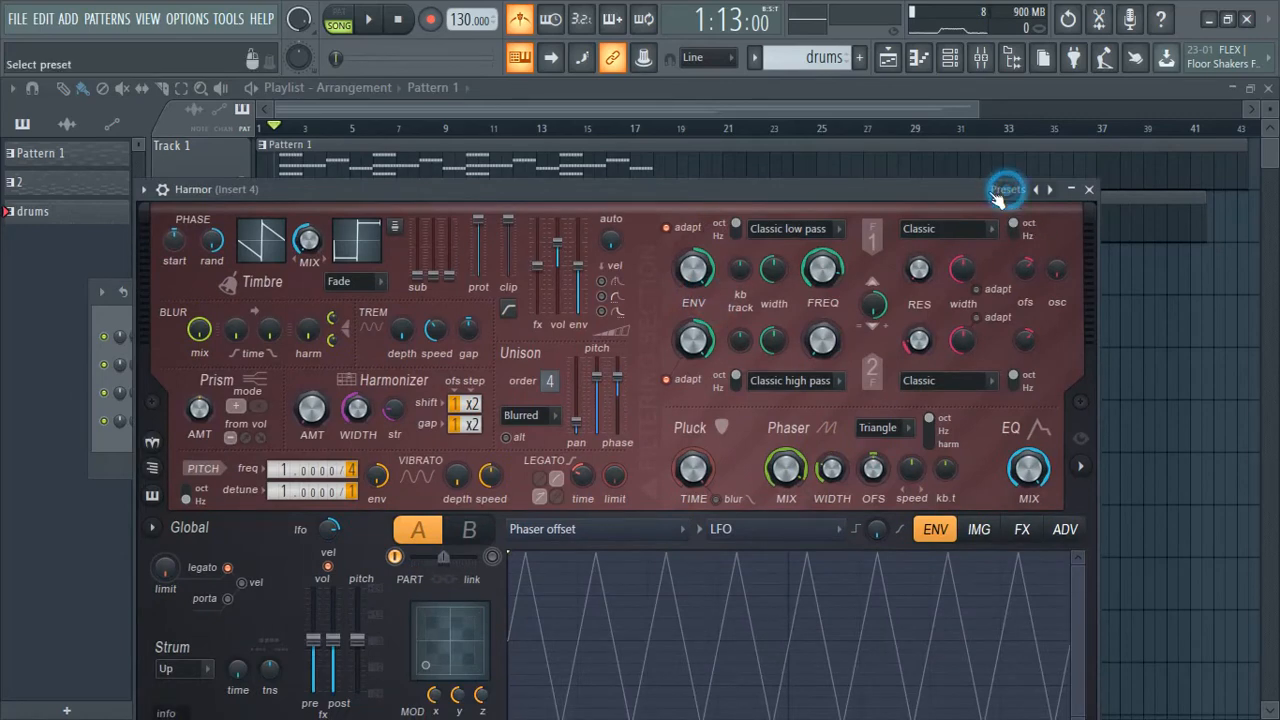
Audition Harmor's Piano 2 preset, settle on the Piano 3 preset, and close the plugin window
click(1008, 190)
key(p)
key(p)
key(p)
key(p)
key(p)
key(p)
key(p)
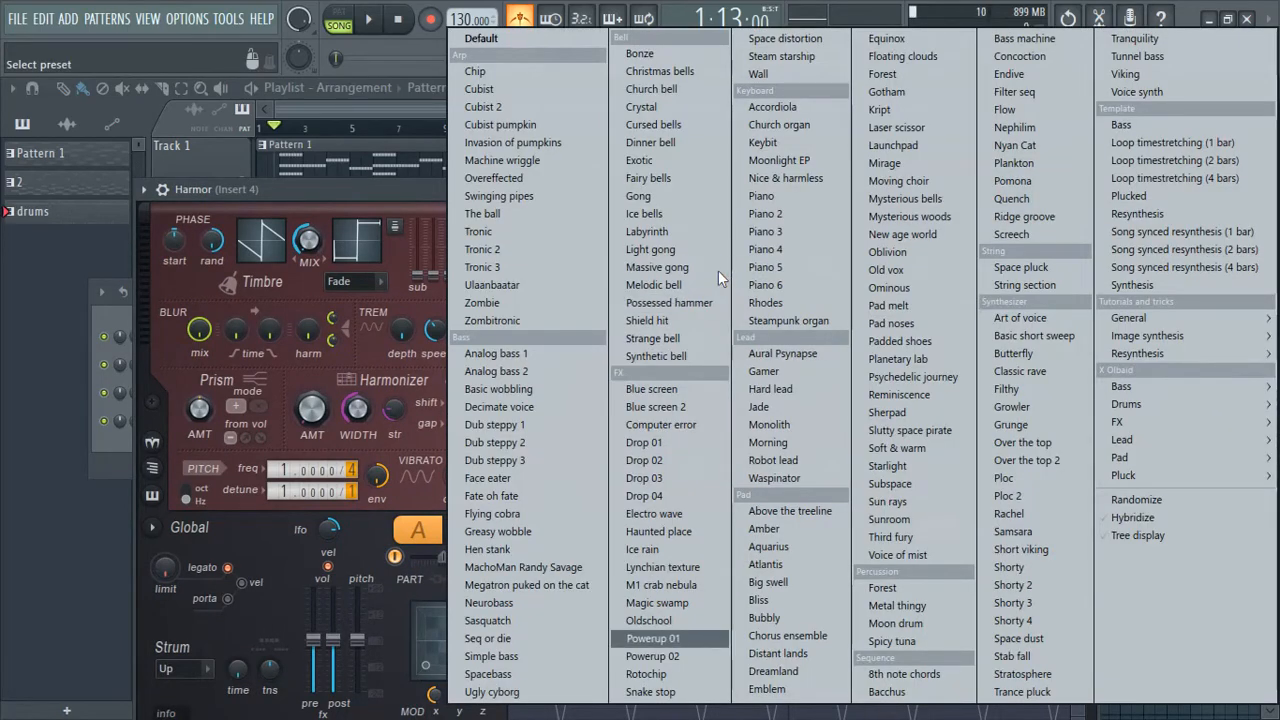
click(800, 214)
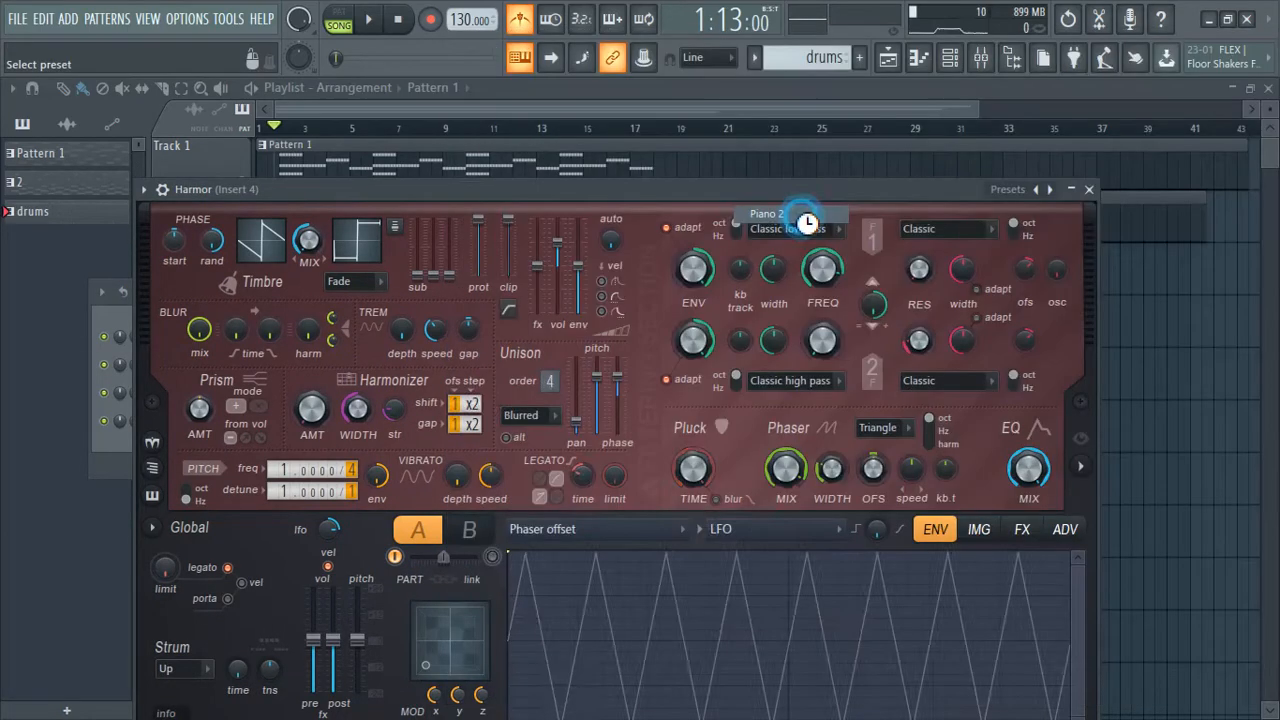
key(q)
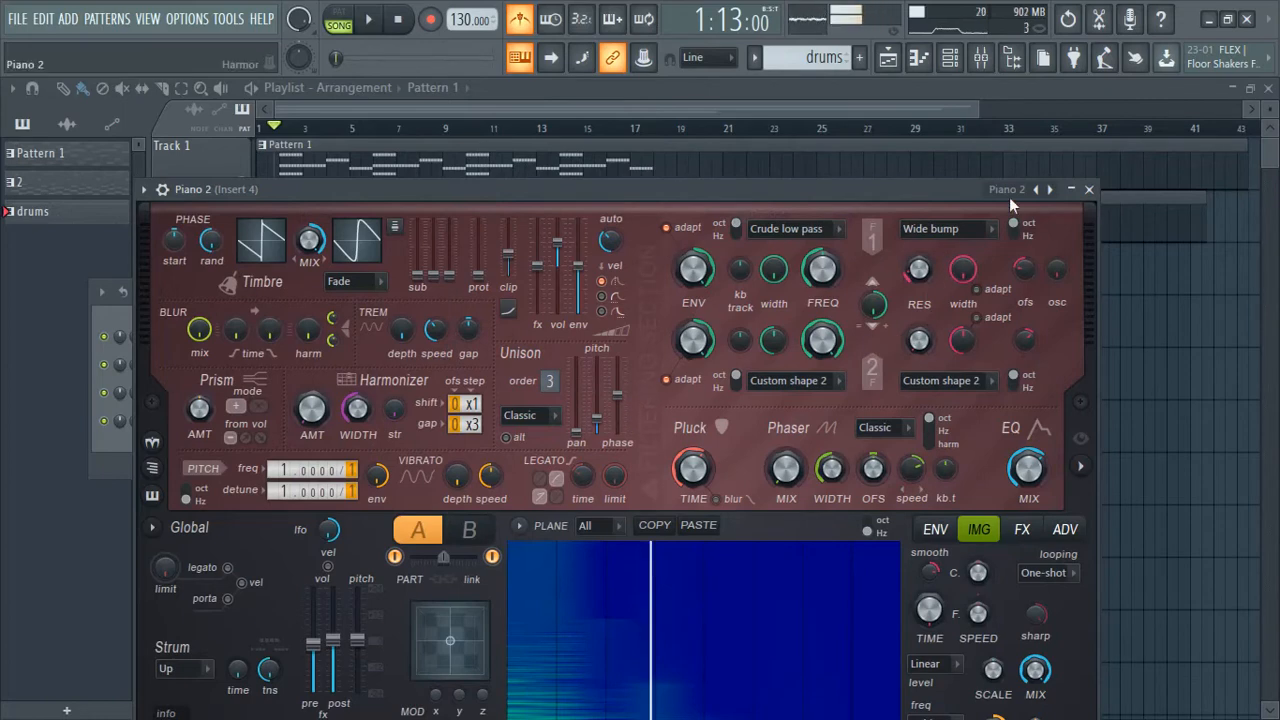
click(1049, 190)
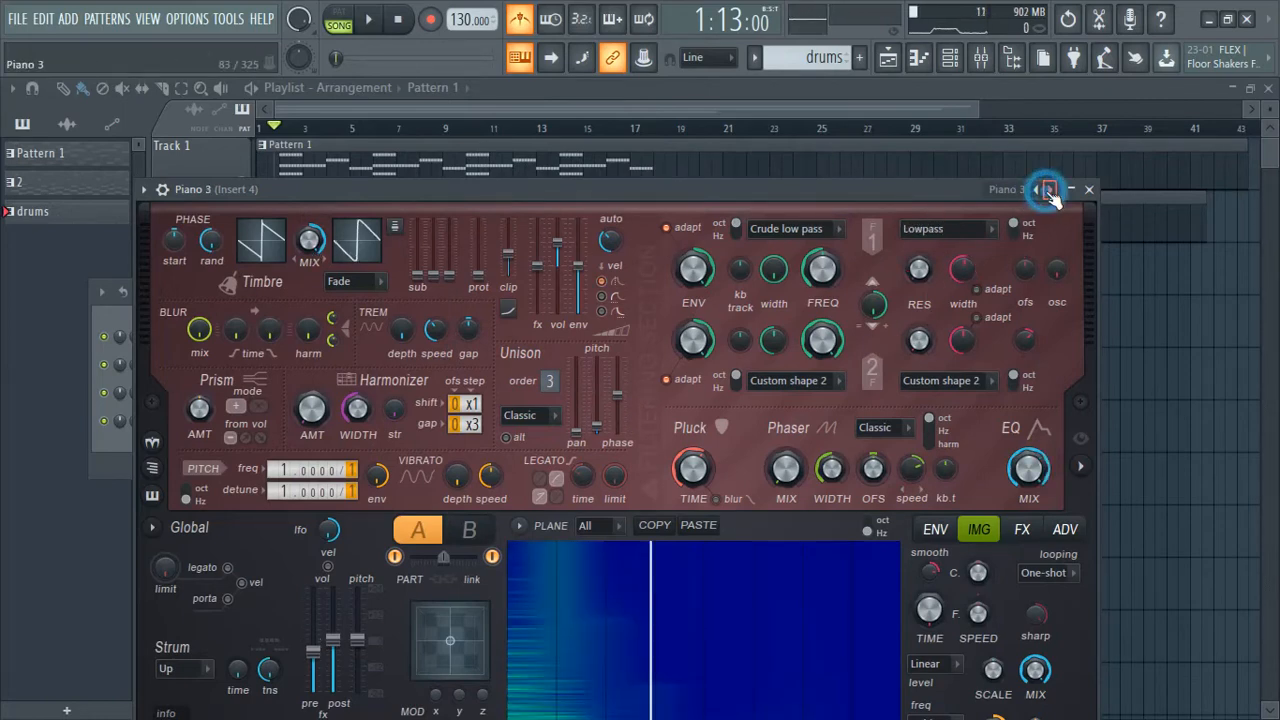
click(1088, 191)
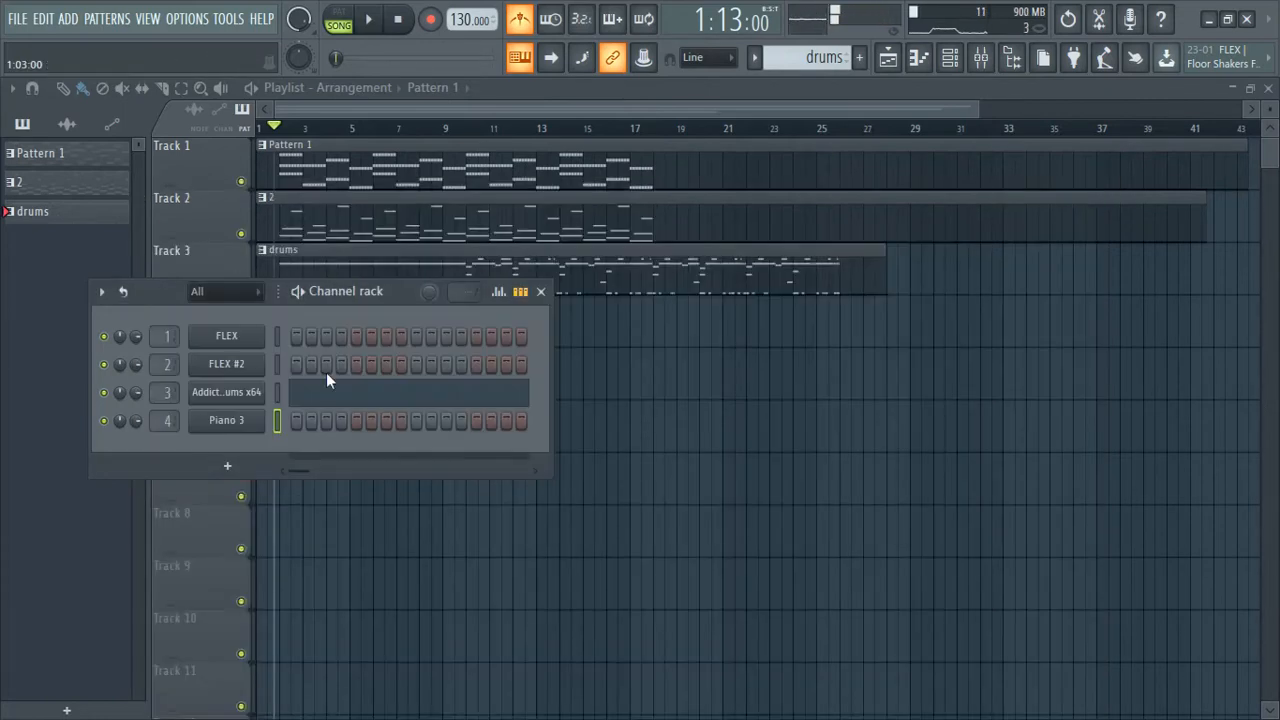
Close the channel rack and create a new pattern named piano
right_click(243, 424)
key(F6)
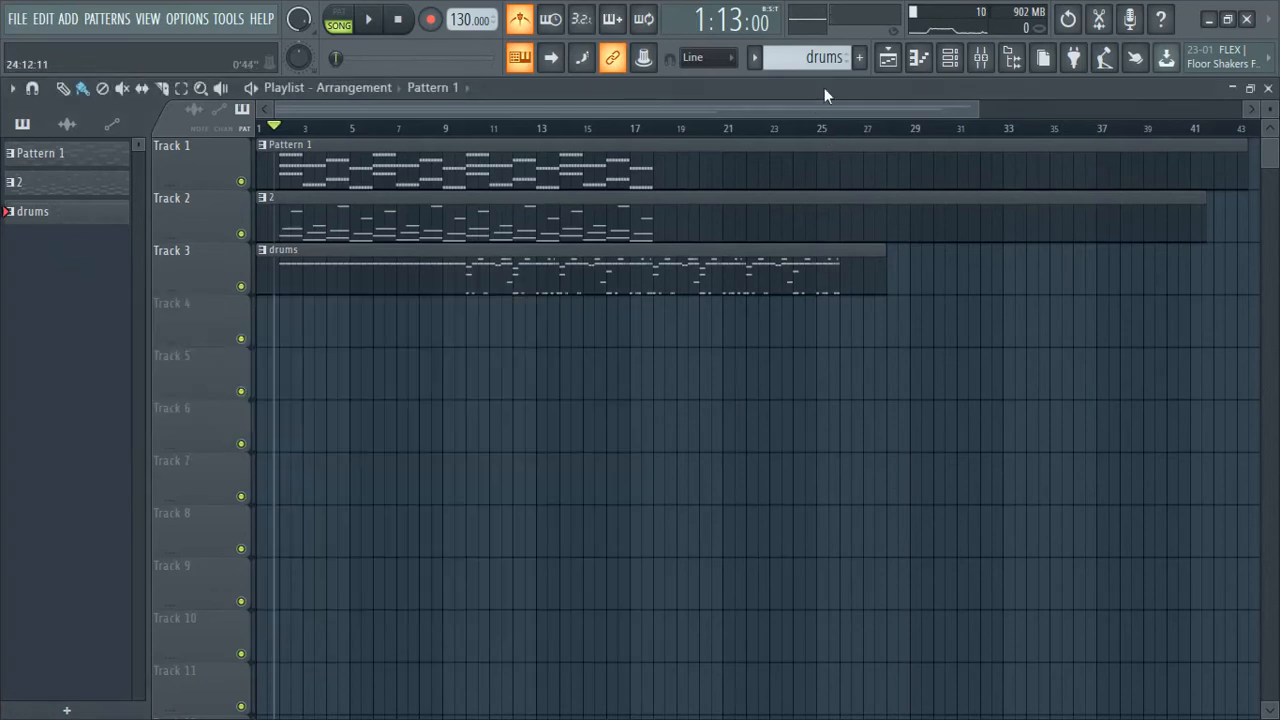
click(860, 58)
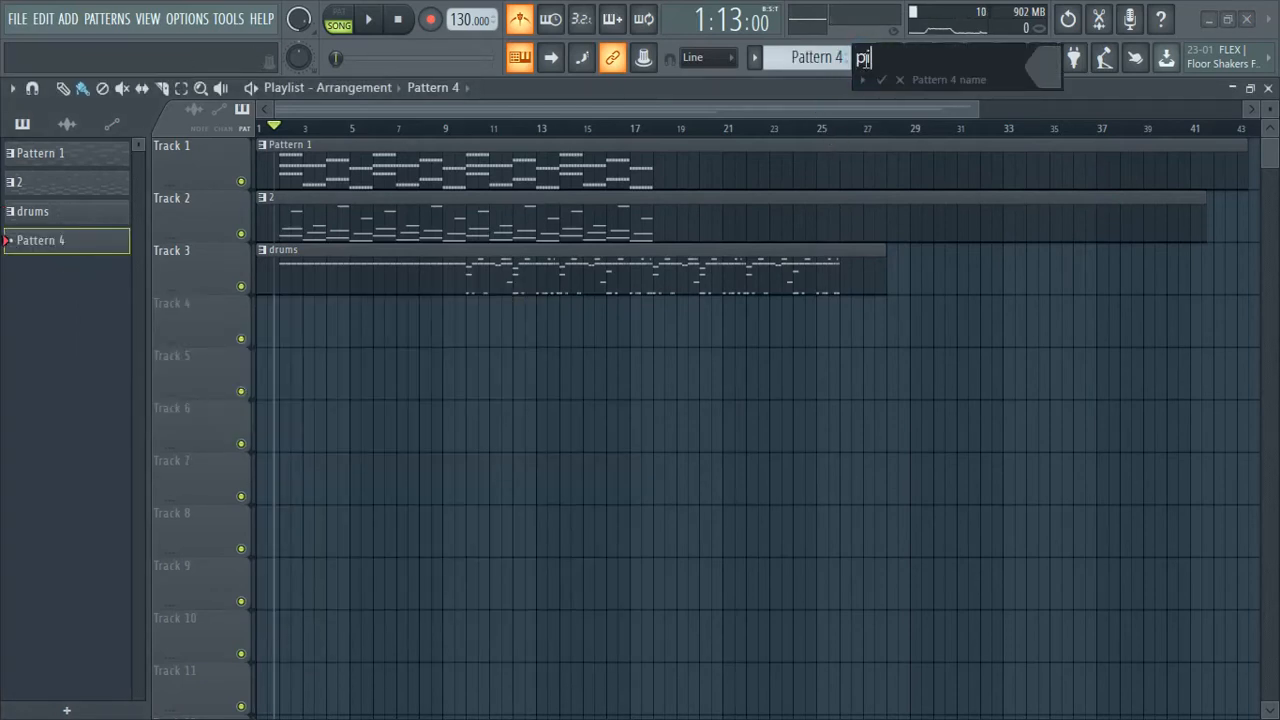
key(Return)
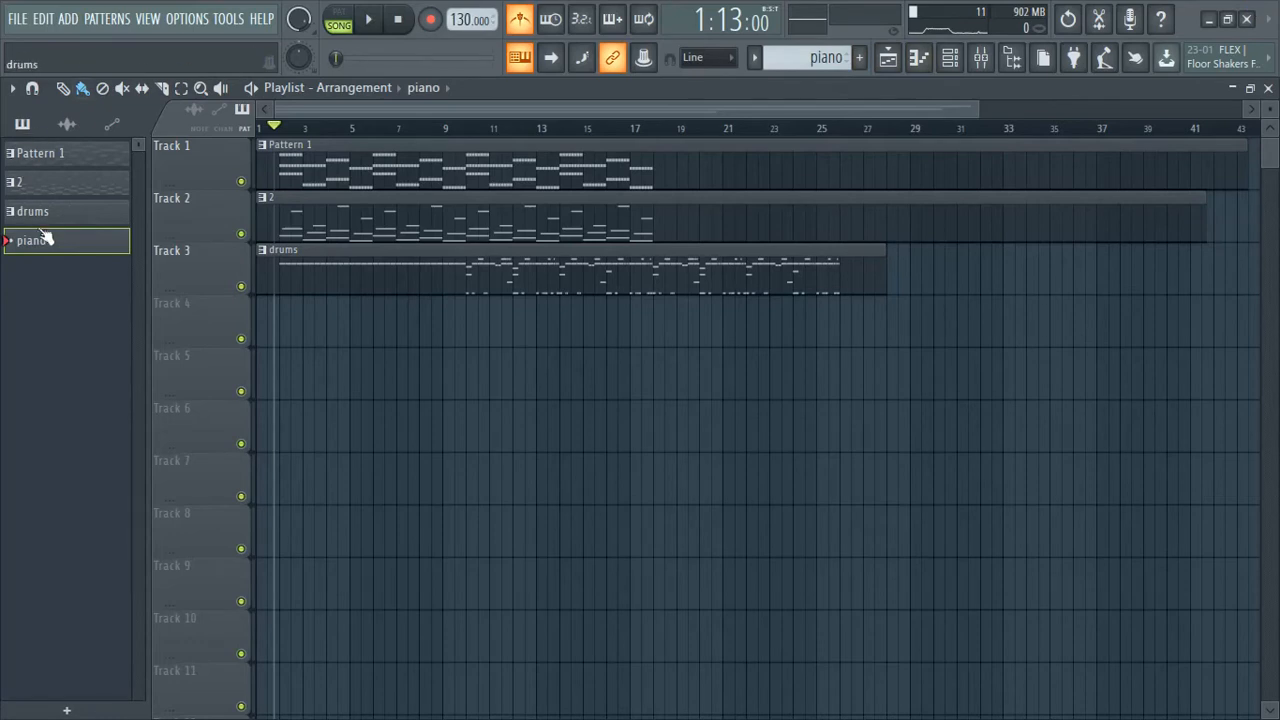
Place the piano pattern at bar 1 of Track 4 and extend its clip to the end of the Pattern 1 clip
drag(258, 335, 285, 325)
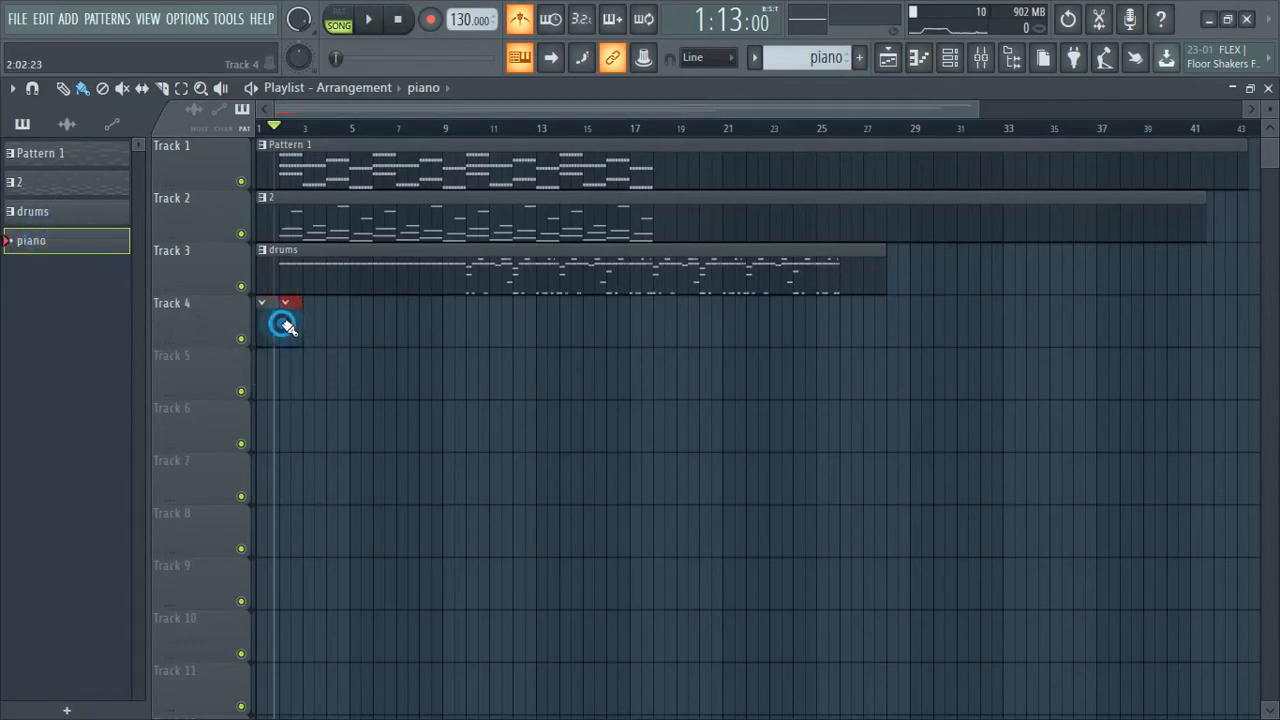
drag(276, 308, 1248, 325)
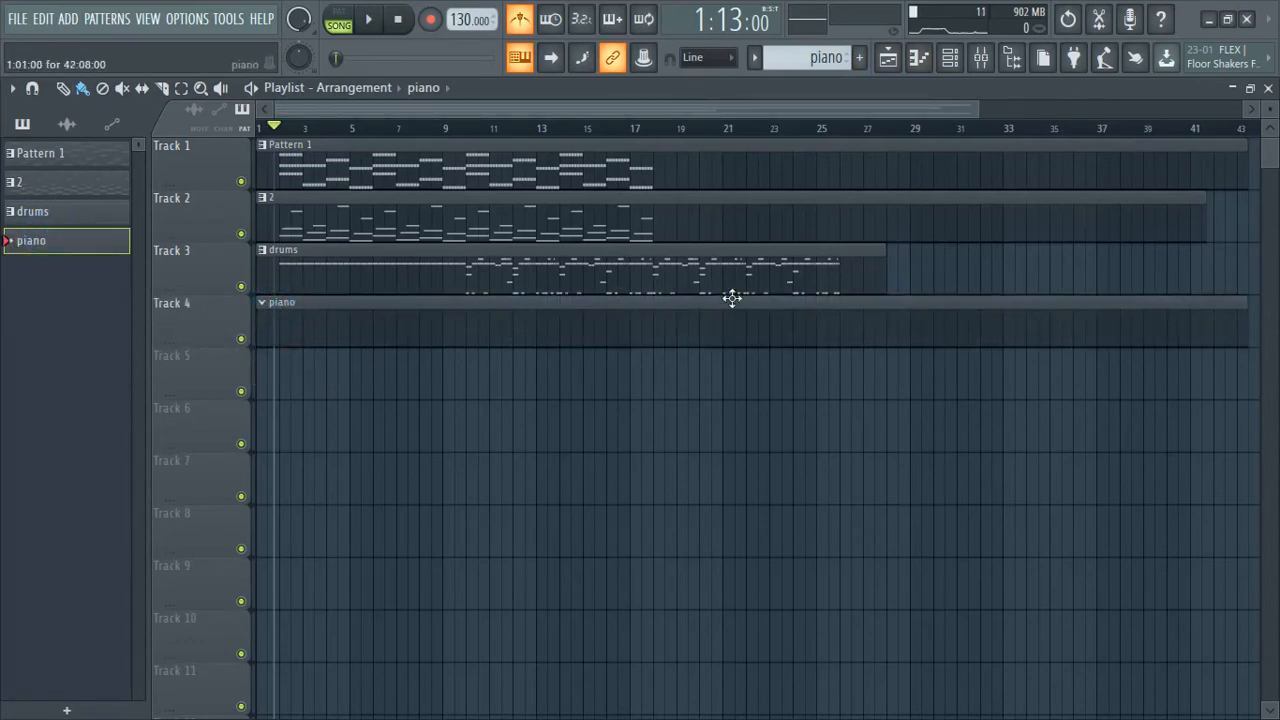
Open the piano roll of the Piano 3 channel for the piano pattern and maximize its window
double_click(607, 314)
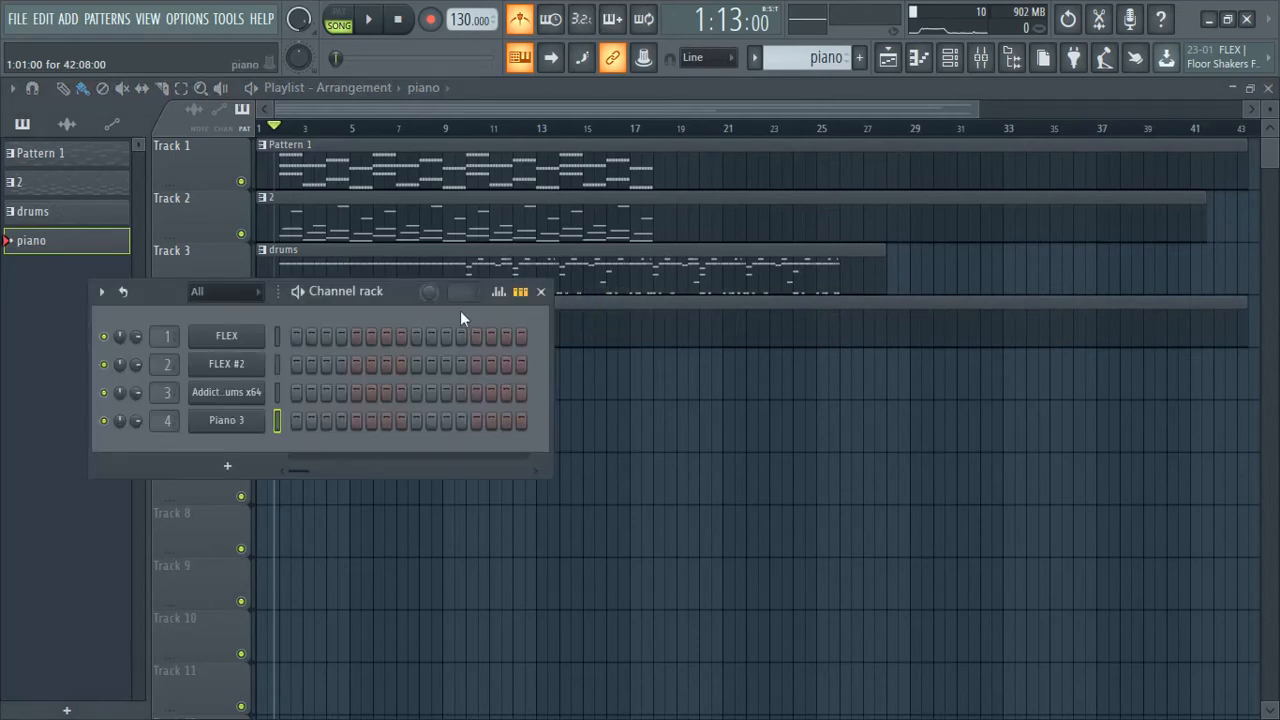
right_click(224, 421)
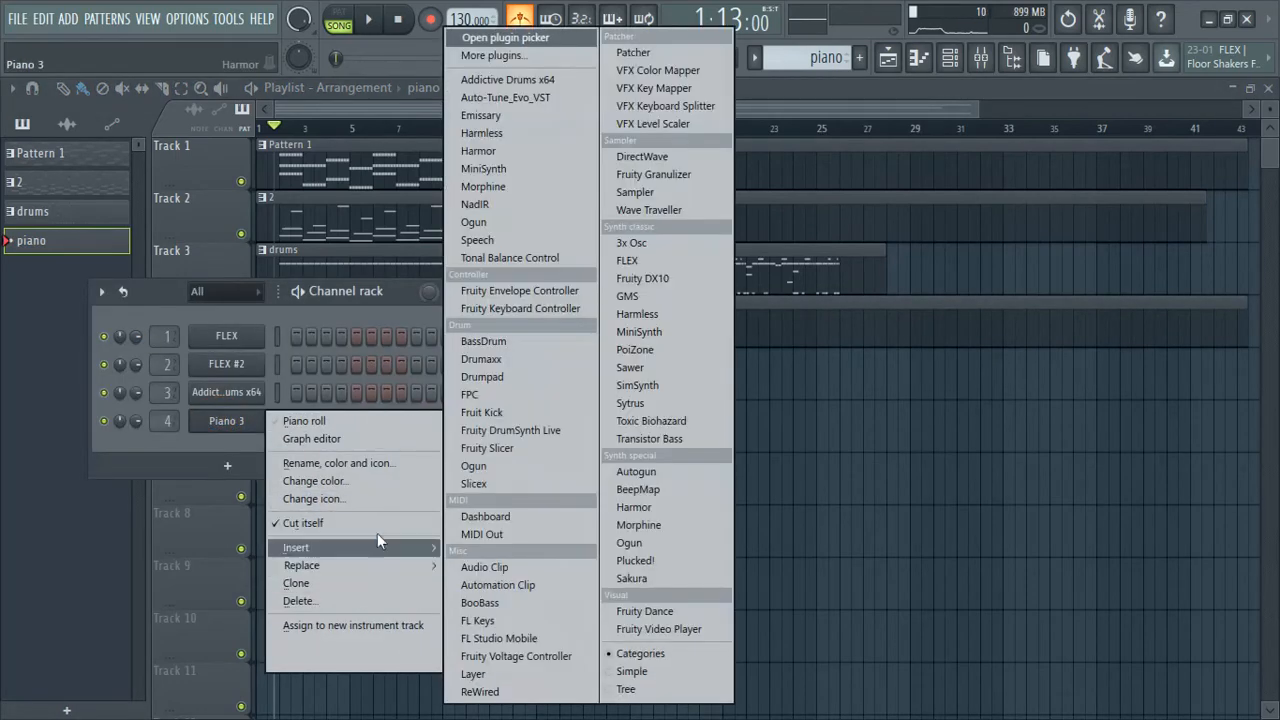
click(360, 420)
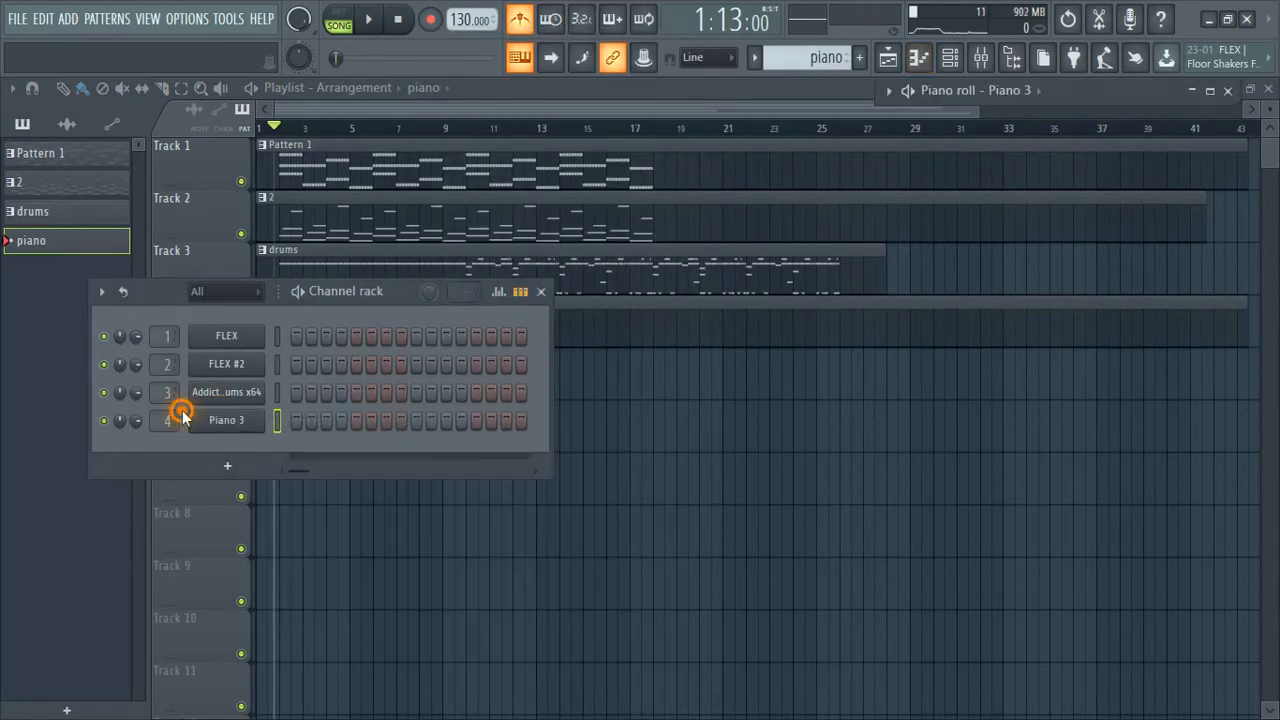
right_click(182, 416)
click(275, 419)
right_click(189, 417)
click(272, 420)
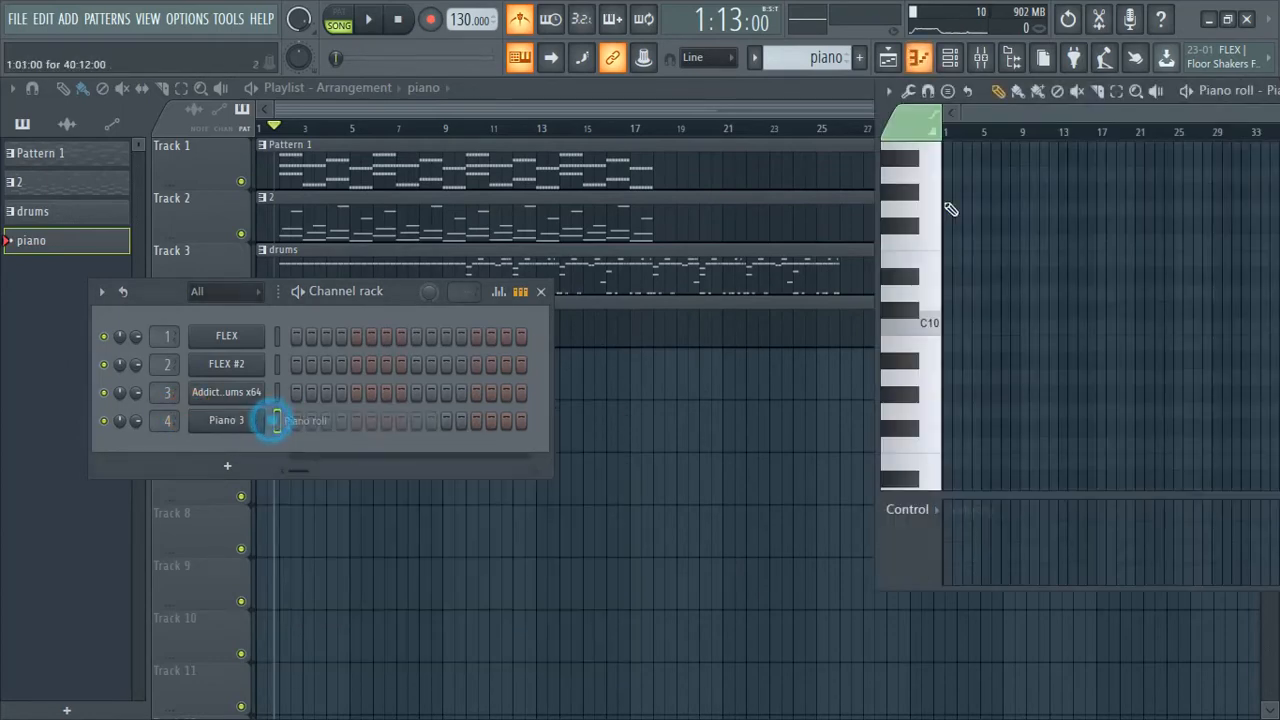
drag(1260, 105, 830, 163)
click(920, 143)
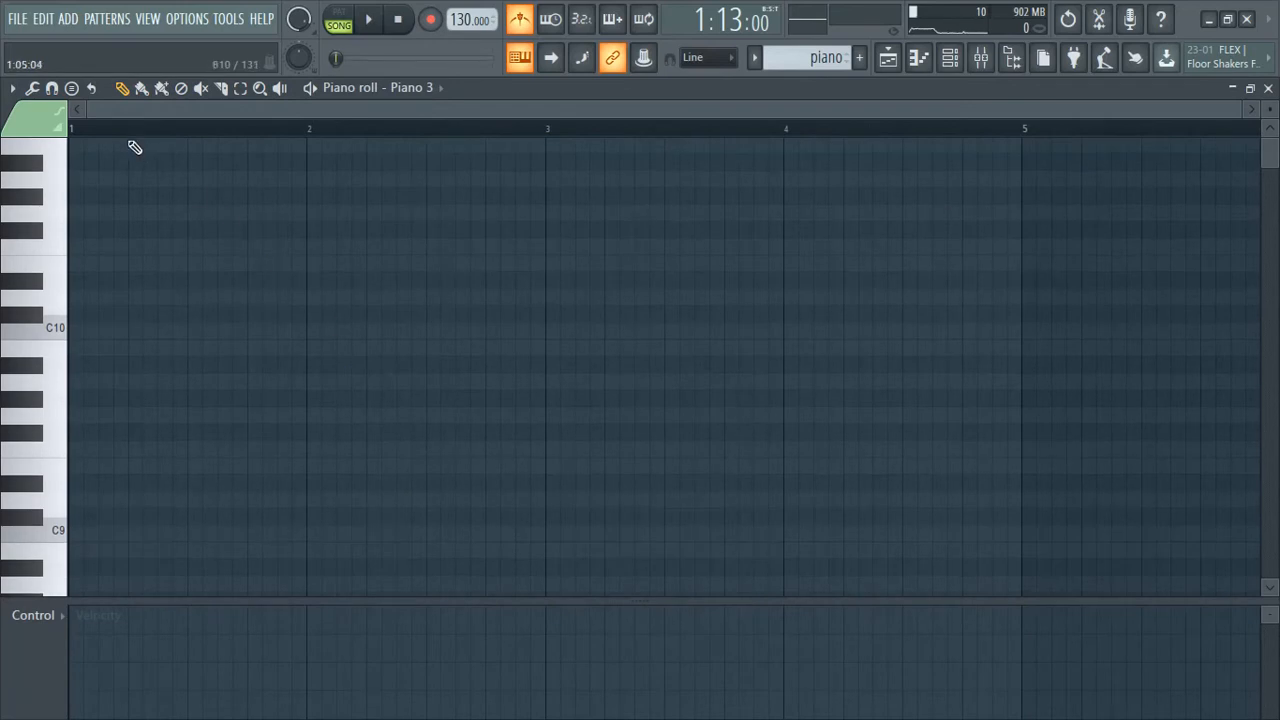
Play the song briefly from bar 1, adjust the main volume, and stop playback
click(120, 125)
key(space)
key(space)
key(space)
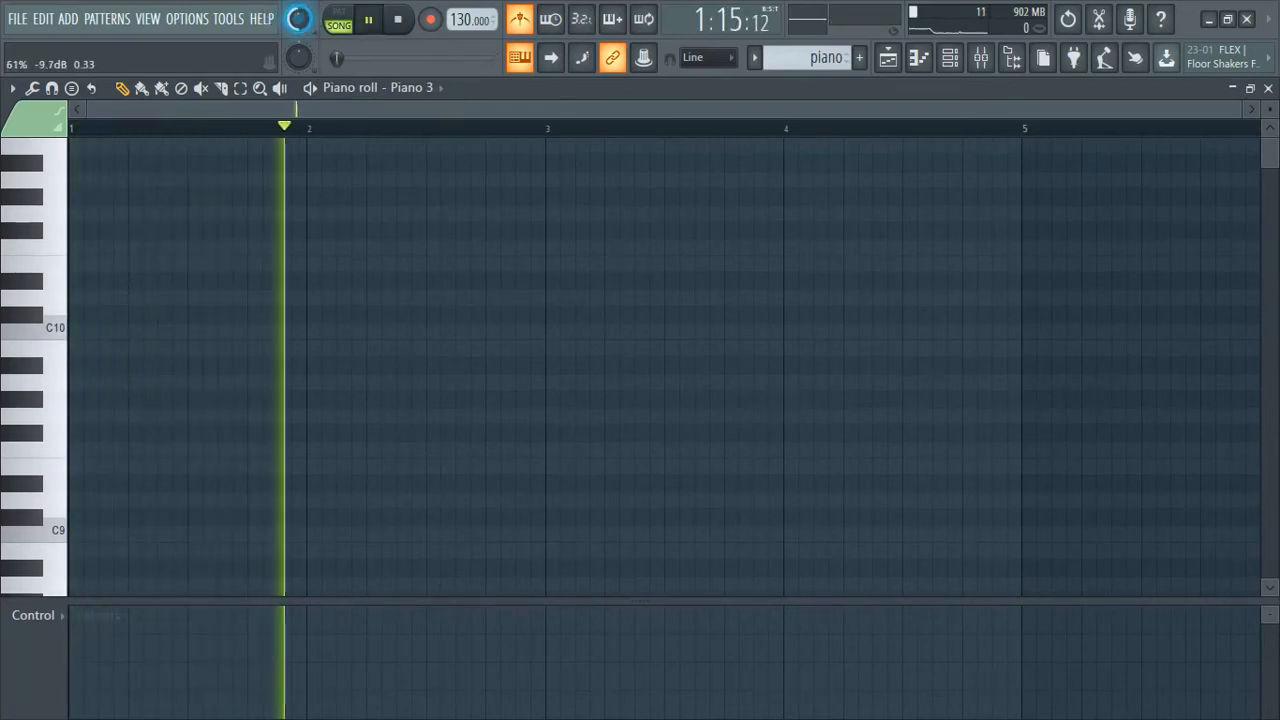
key(space)
click(315, 500)
right_click(314, 505)
scroll(314, 506, down, 3)
click(314, 487)
right_click(314, 487)
scroll(324, 530, down, 4)
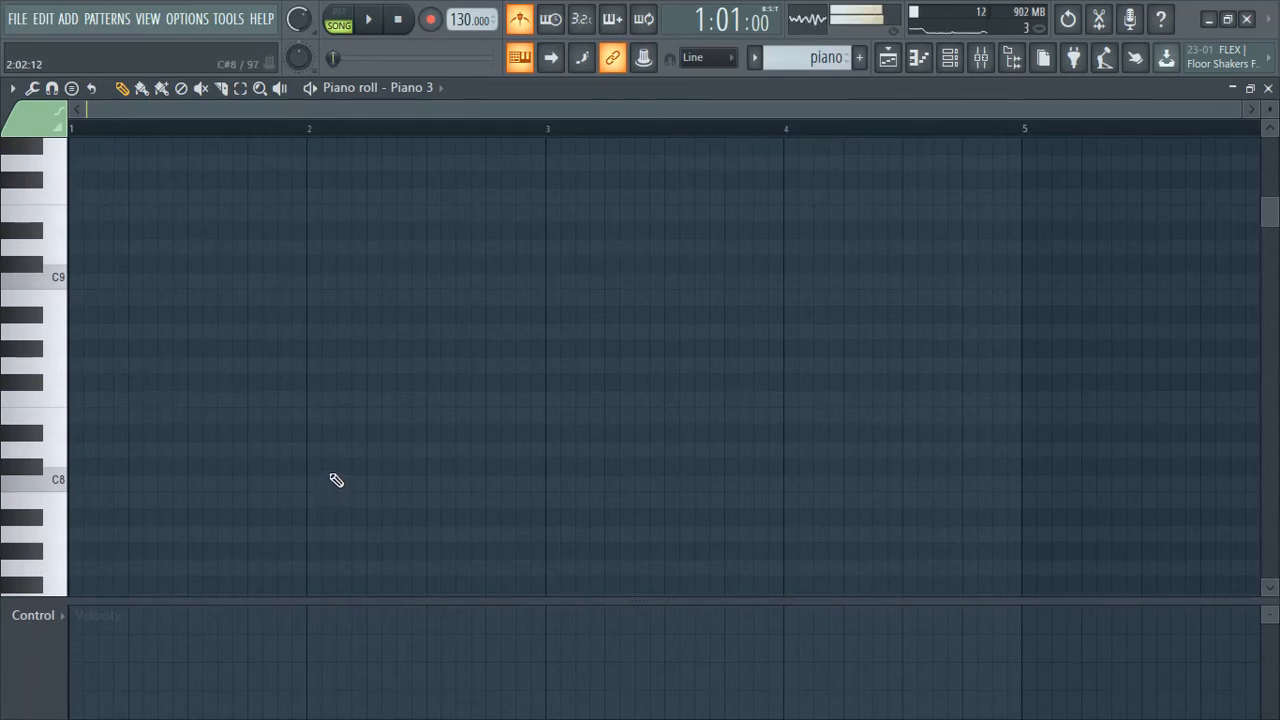
Draw a one-beat chord of F5, G#5 and C6 at the start of bar 2
scroll(358, 455, down, 12)
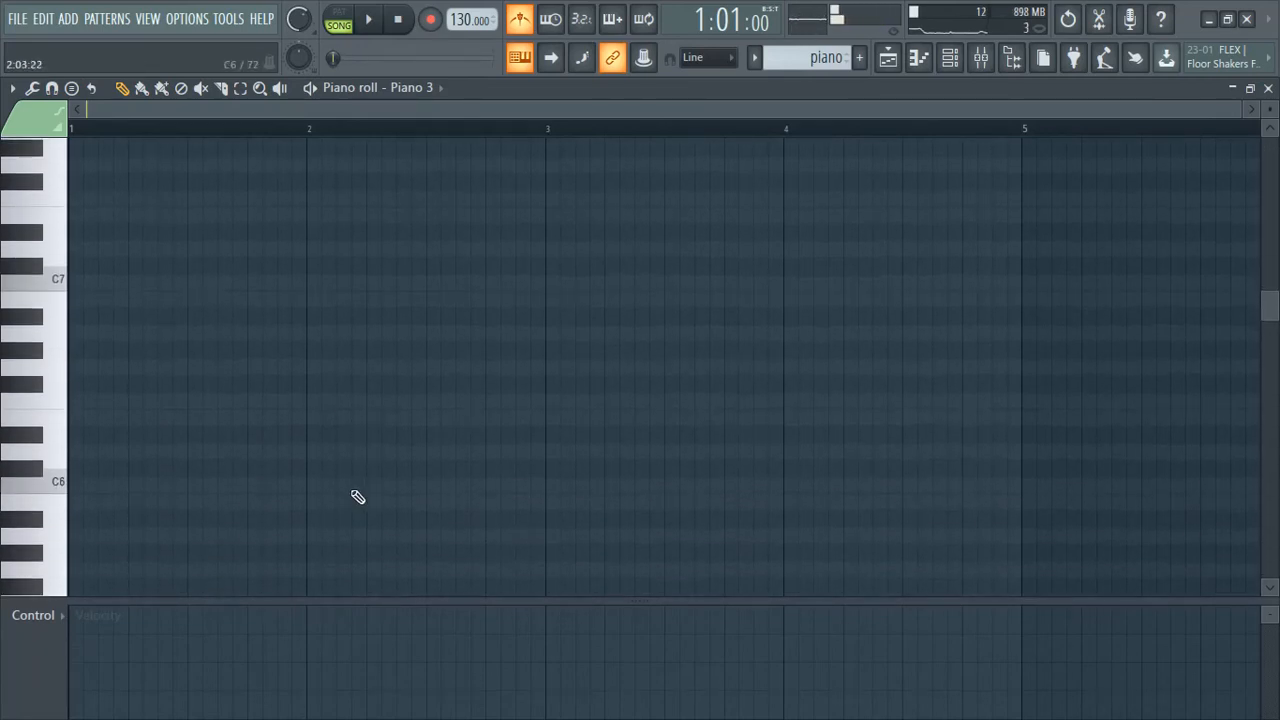
click(308, 398)
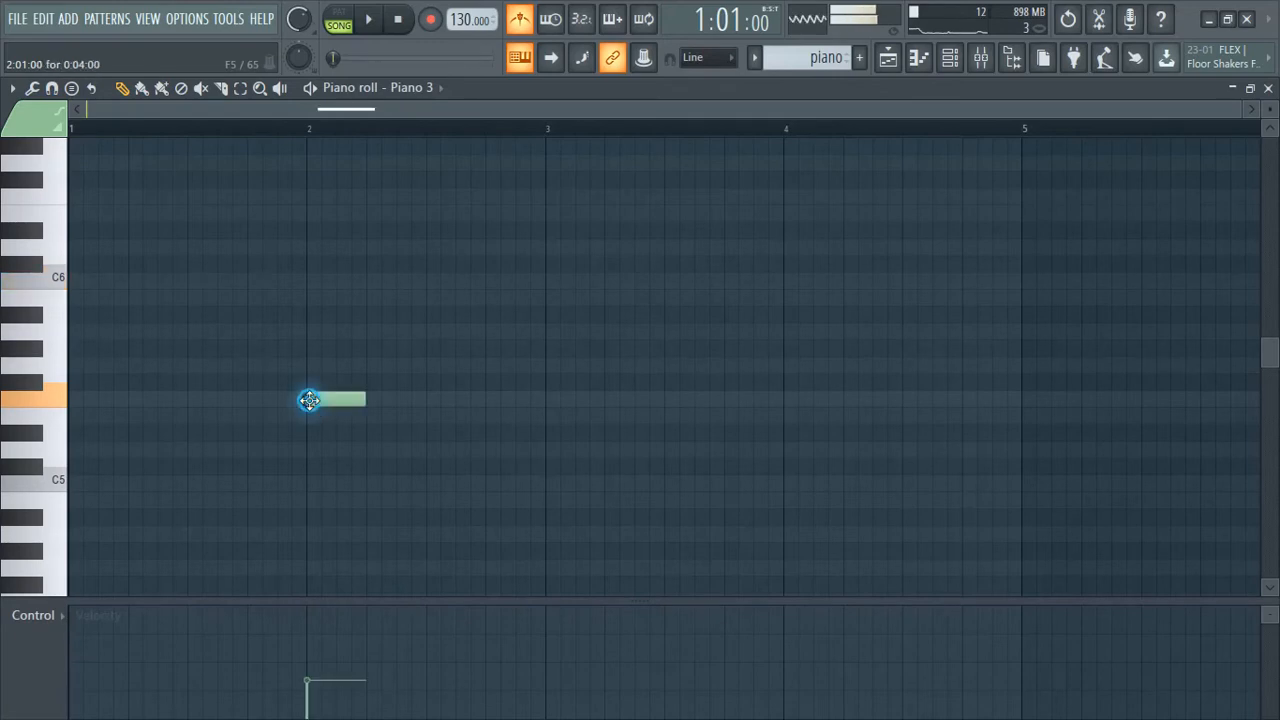
drag(345, 310, 307, 352)
drag(306, 264, 308, 292)
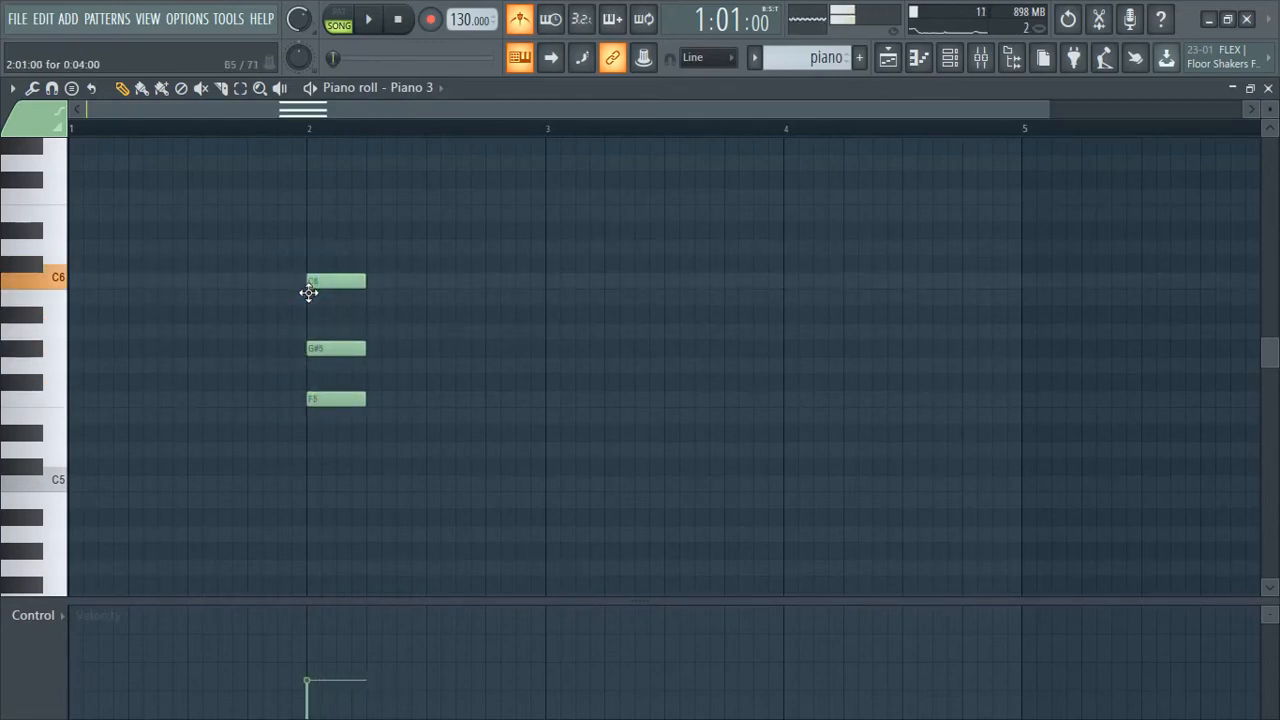
Select the three chord notes at bar 2 and apply the Arpeggiate tool to them
scroll(340, 349, up, 4)
drag(312, 350, 330, 525)
click(14, 90)
mouse_move(38, 148)
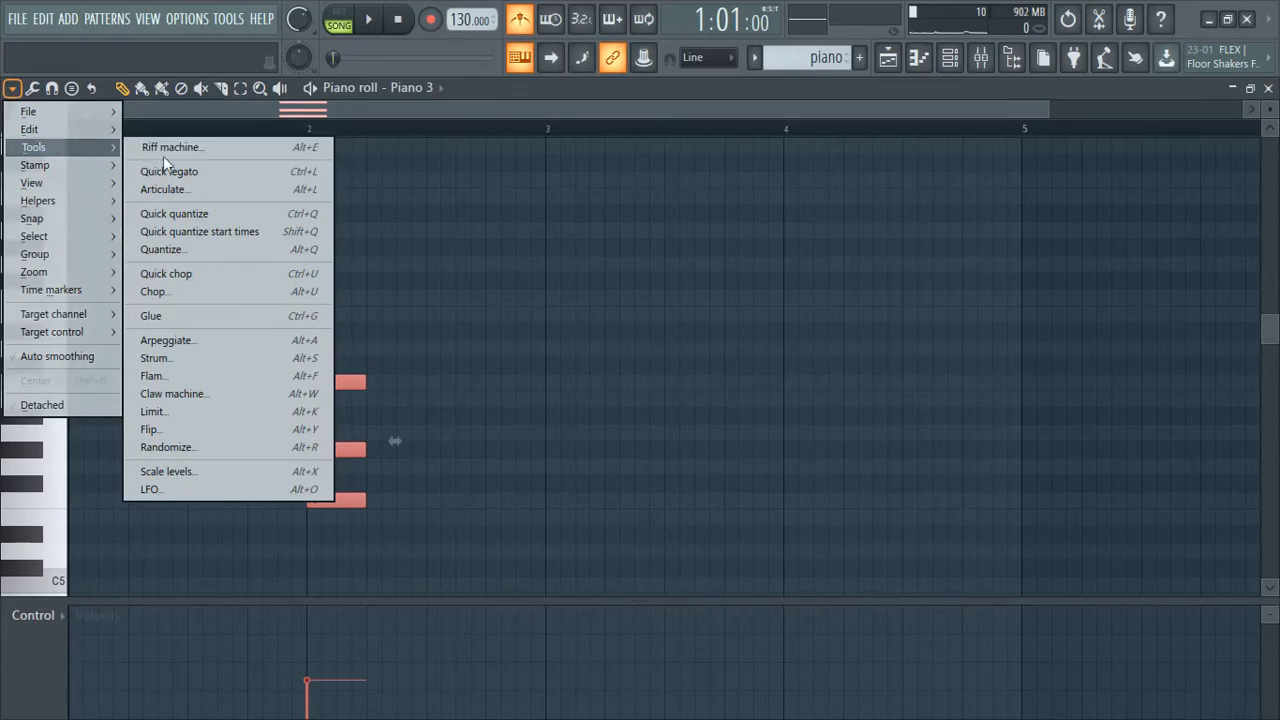
click(257, 340)
click(745, 492)
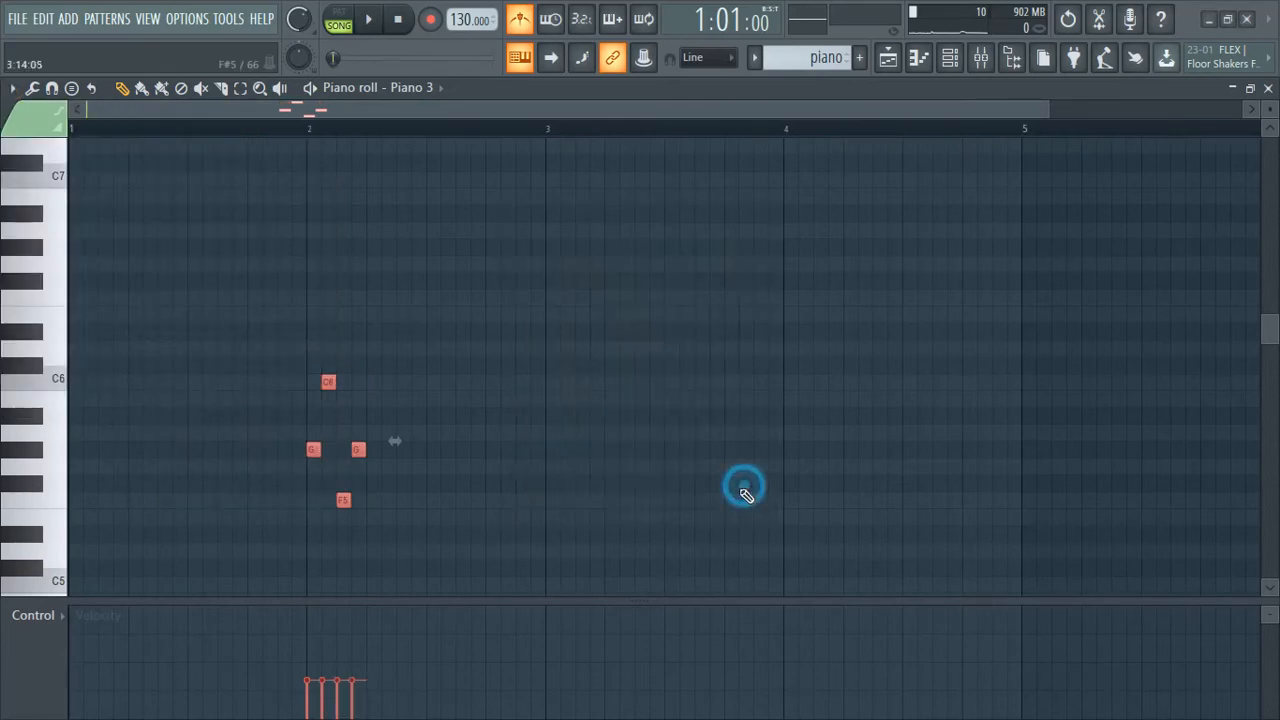
Play the song from bar 1 to hear the arpeggio at bar 2, and stop playback
key(space)
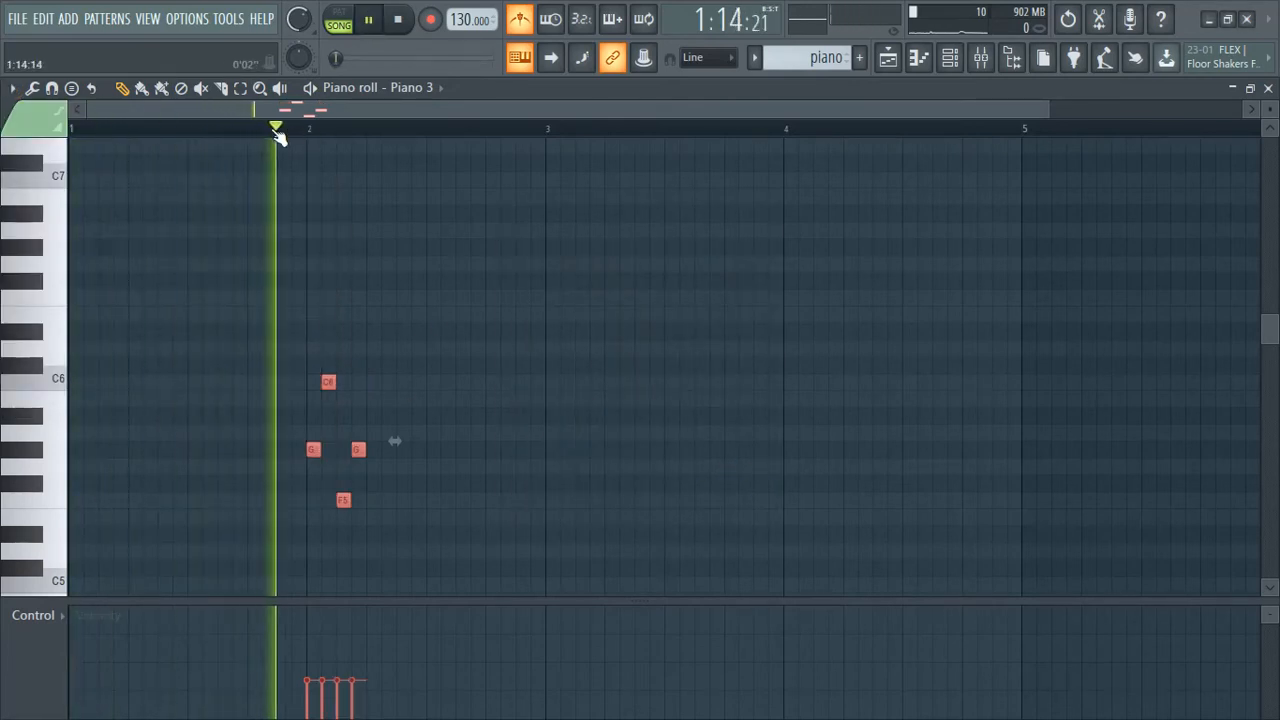
key(space)
scroll(350, 430, down, 1)
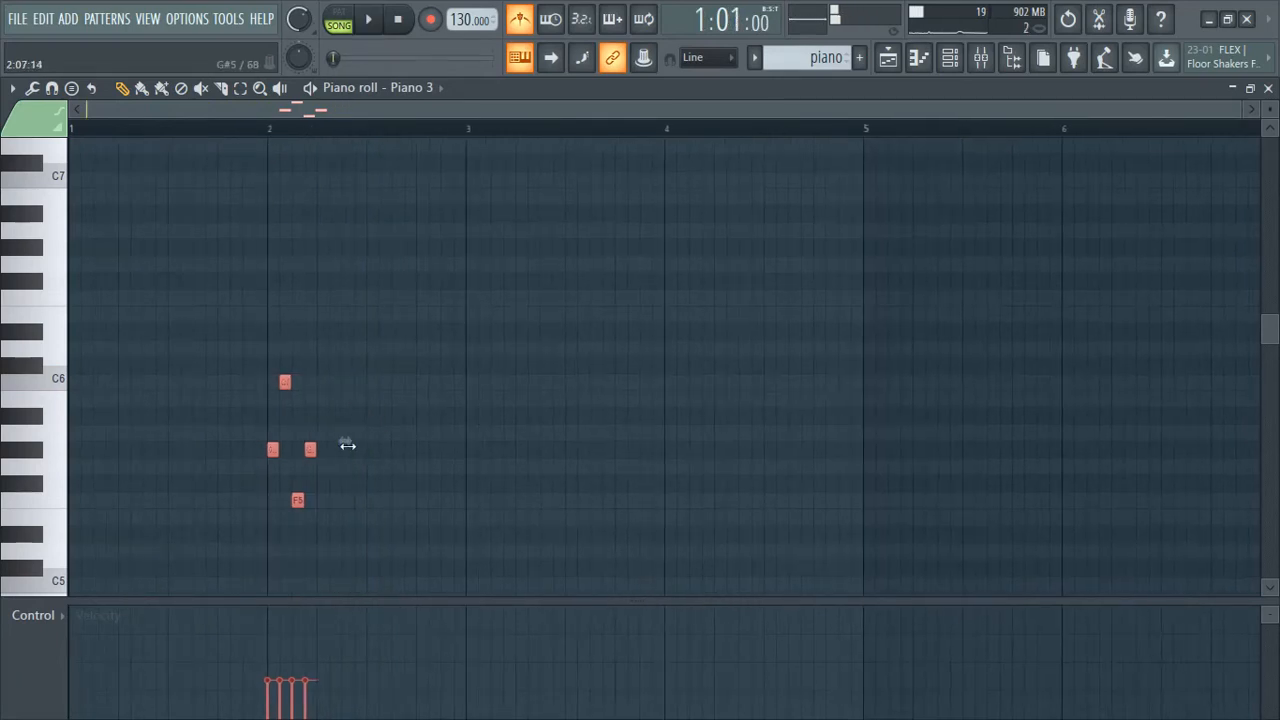
scroll(343, 442, up, 4)
scroll(228, 441, down, 4)
scroll(230, 446, up, 4)
scroll(250, 465, down, 3)
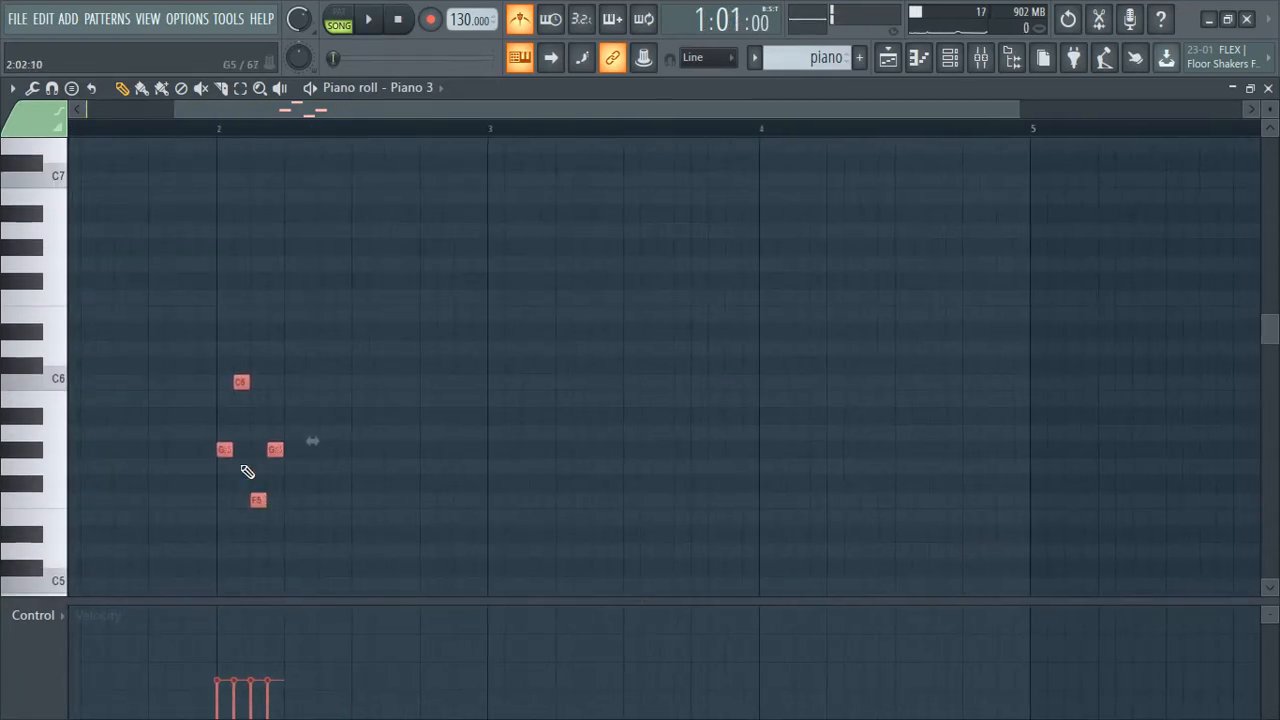
key(space)
scroll(203, 433, up, 3)
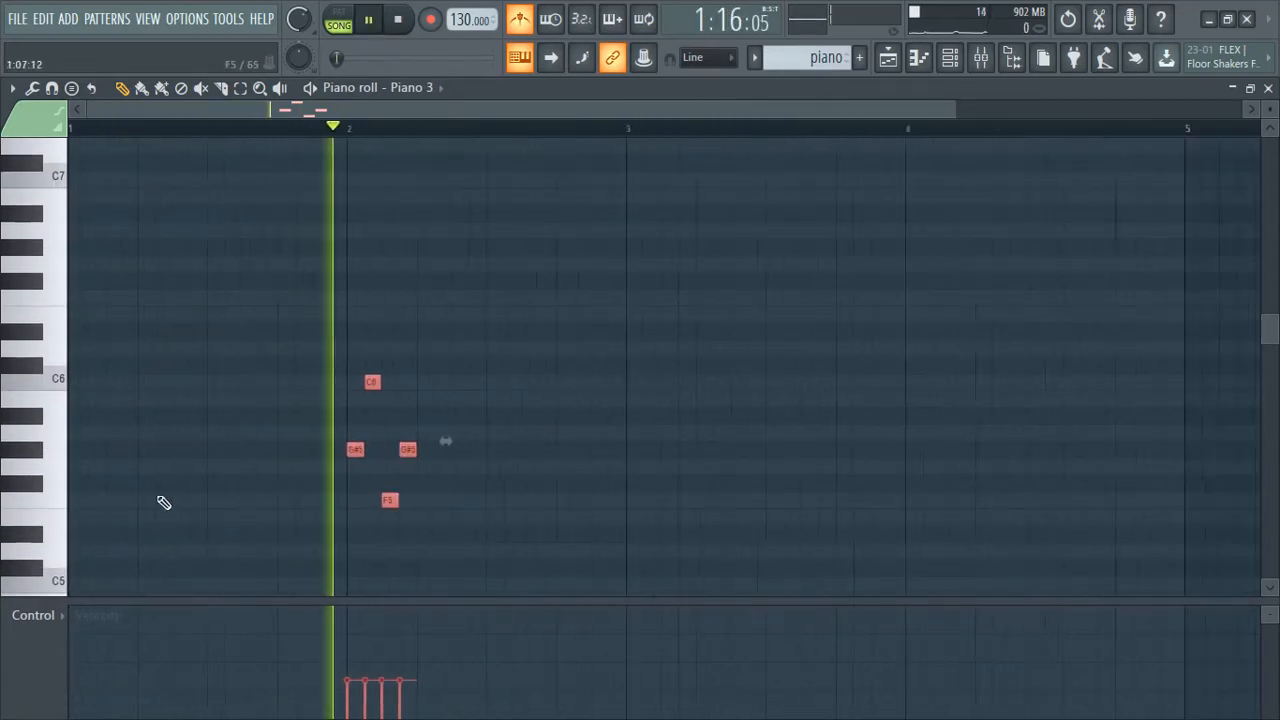
scroll(491, 500, down, 1)
key(space)
Try repeating the four arpeggio notes three more times to fill bar 2, and play the result
drag(277, 357, 372, 520)
key(ctrl+b)
key(ctrl+b)
key(ctrl+b)
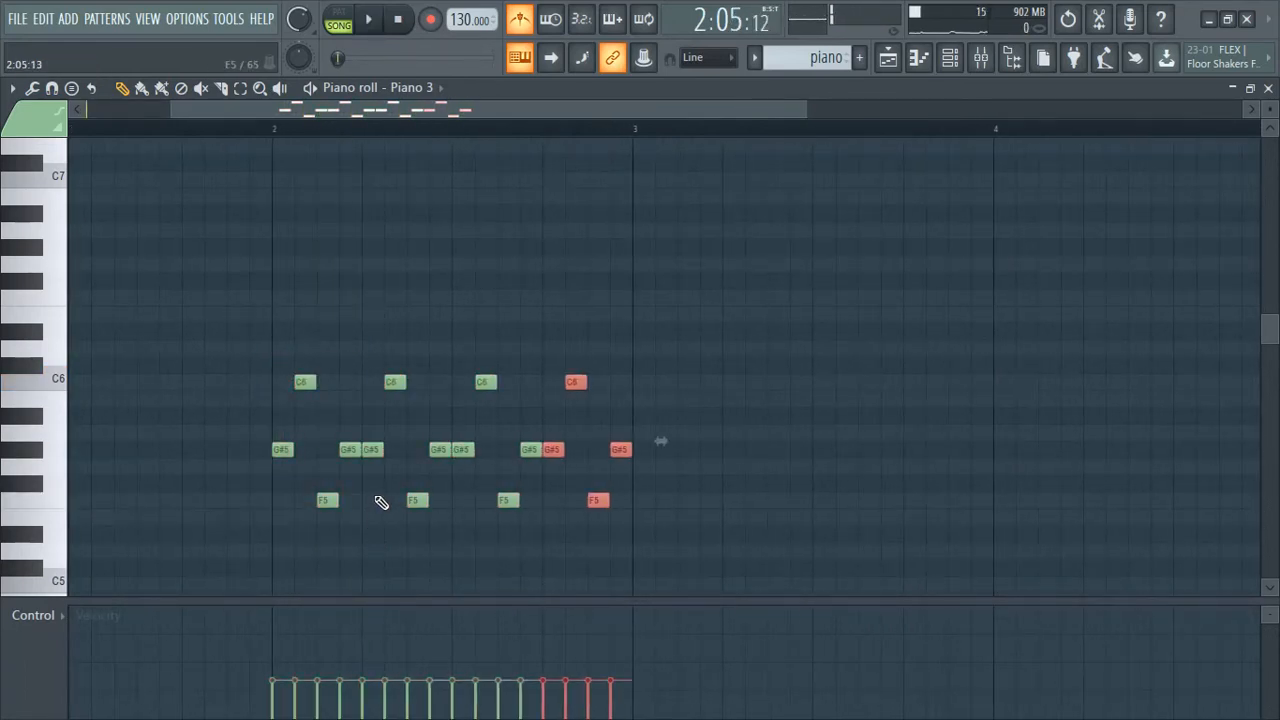
key(space)
scroll(371, 500, down, 1)
key(space)
Delete all the arpeggio notes from bar 2 of the Piano 3 piano roll
scroll(289, 489, up, 2)
right_click(390, 353)
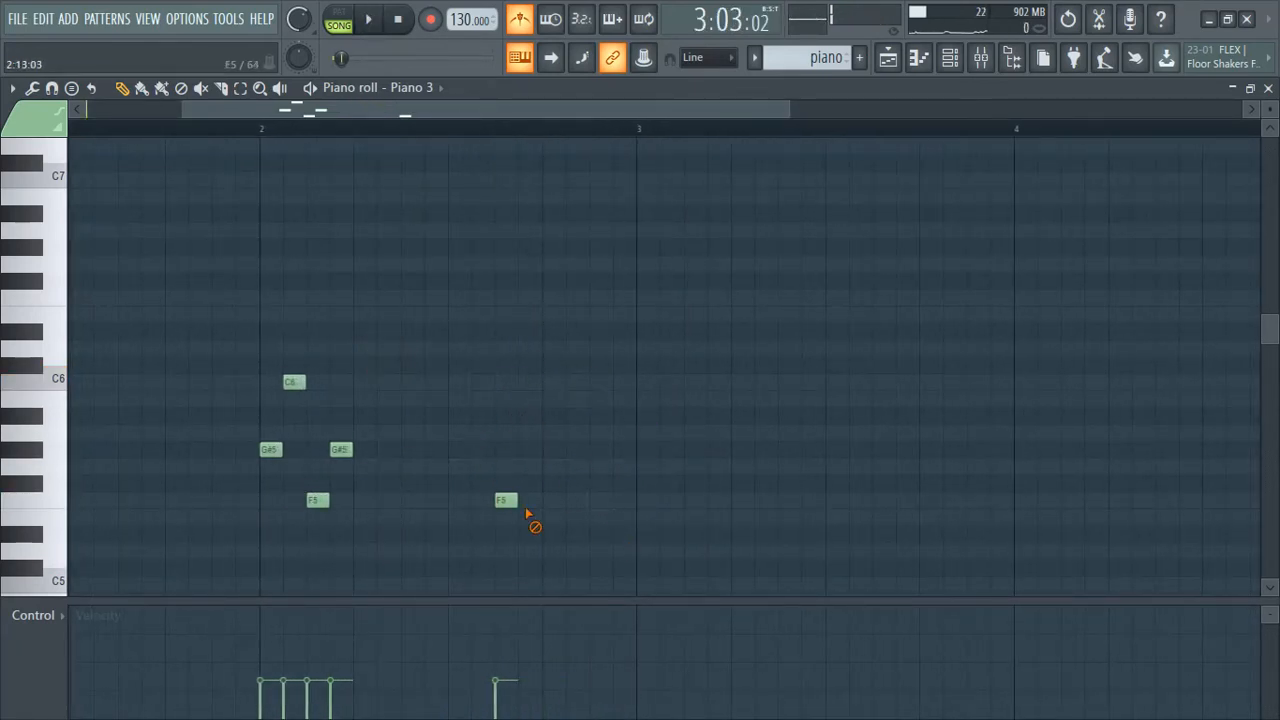
scroll(265, 520, up, 1)
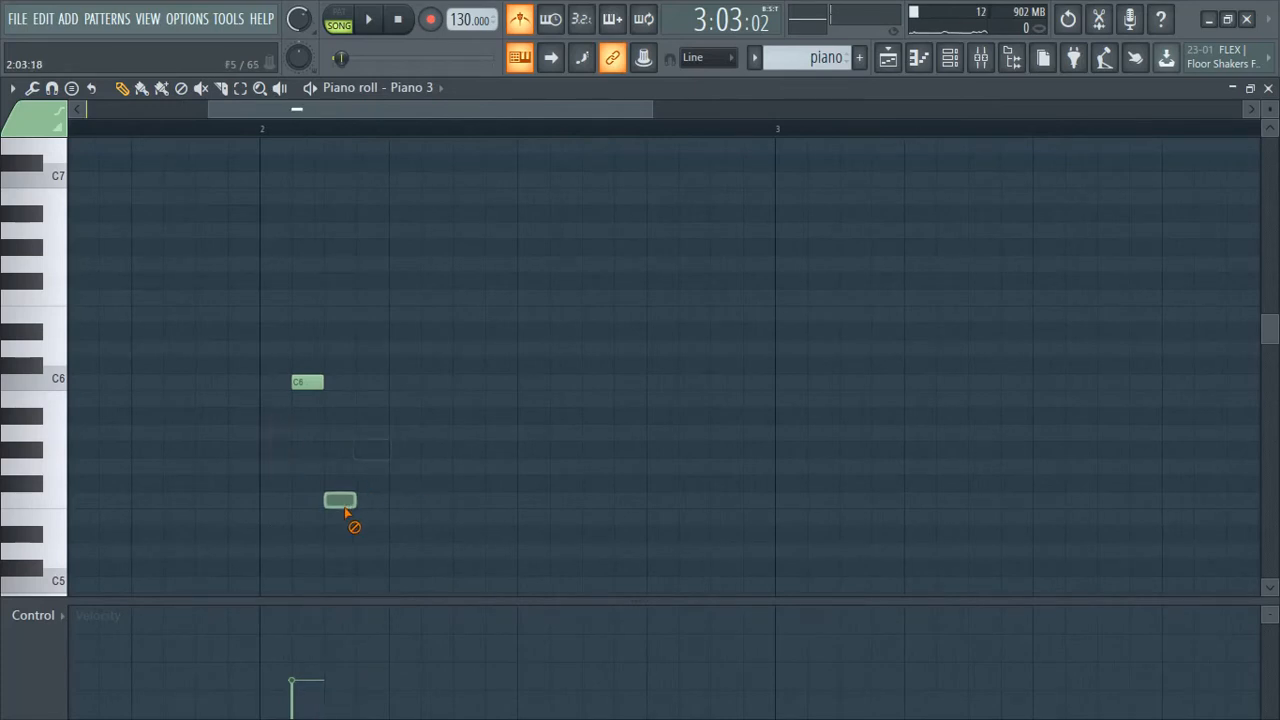
right_click(312, 384)
Place a one-beat F7 at the start of bar 2 and delete the trial F5 and C7 notes
drag(279, 485, 268, 498)
click(285, 501)
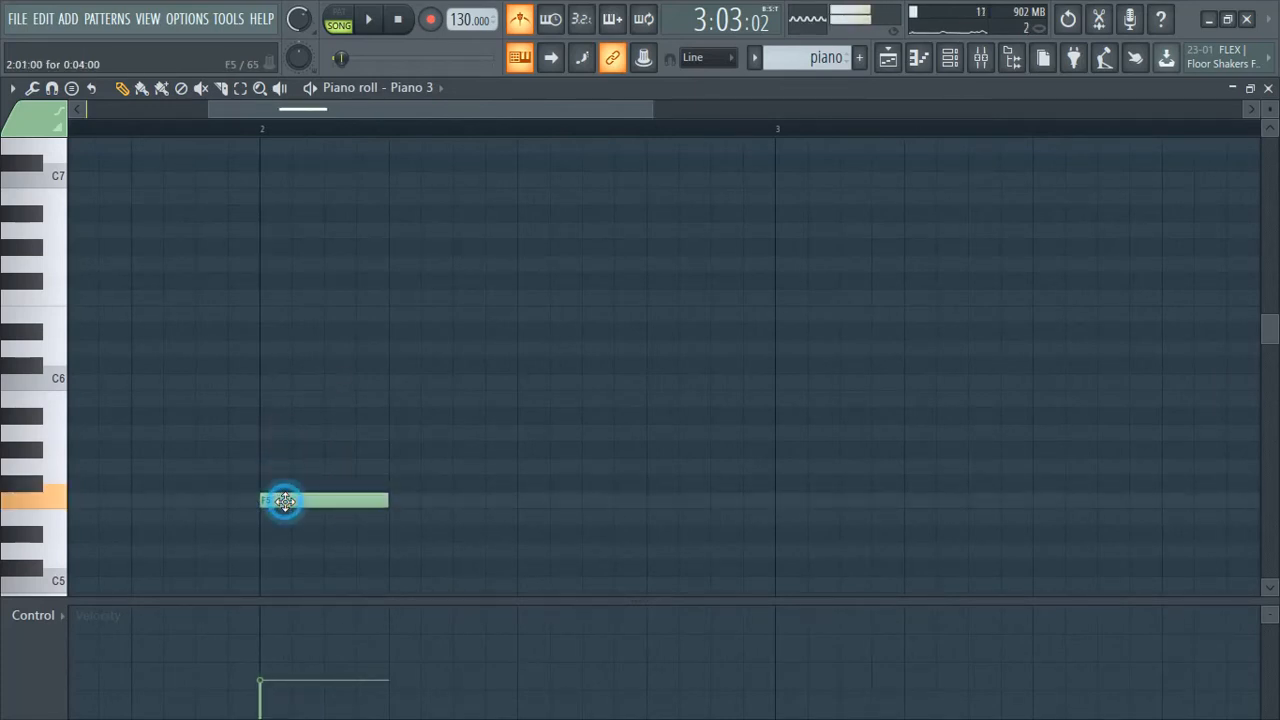
drag(283, 186, 306, 174)
scroll(260, 200, up, 3)
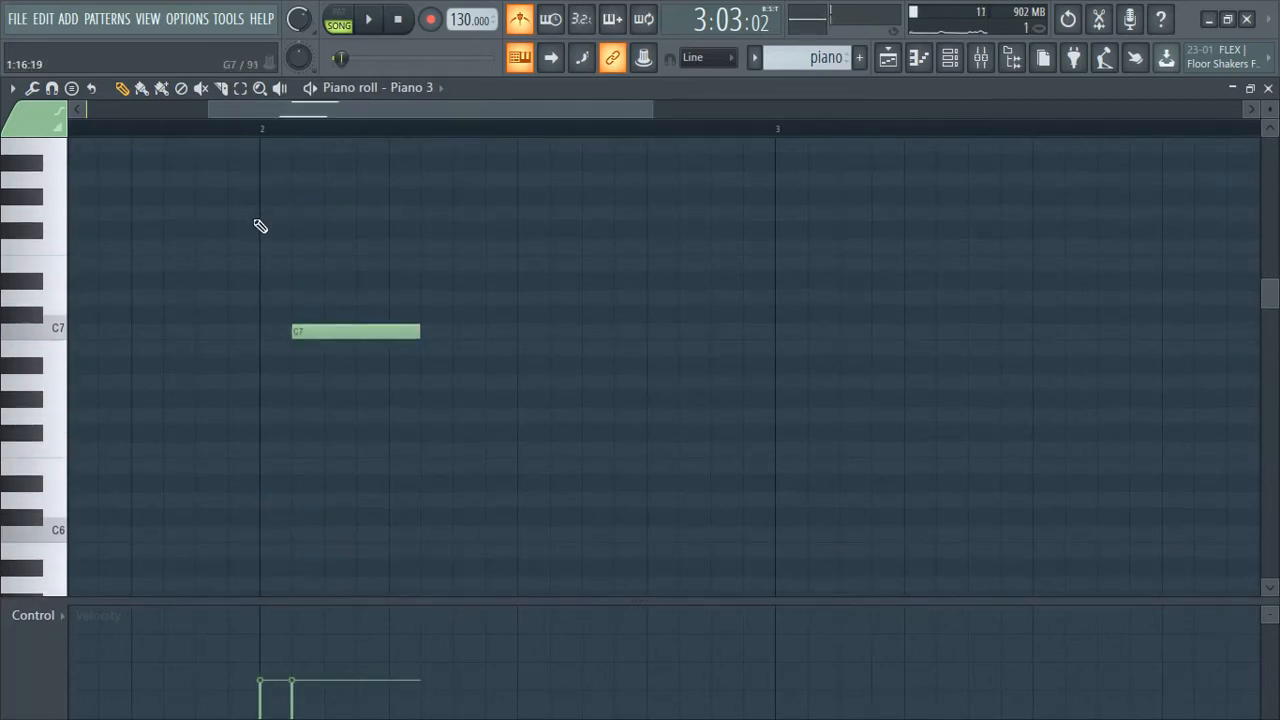
click(272, 231)
click(274, 250)
right_click(289, 229)
right_click(312, 344)
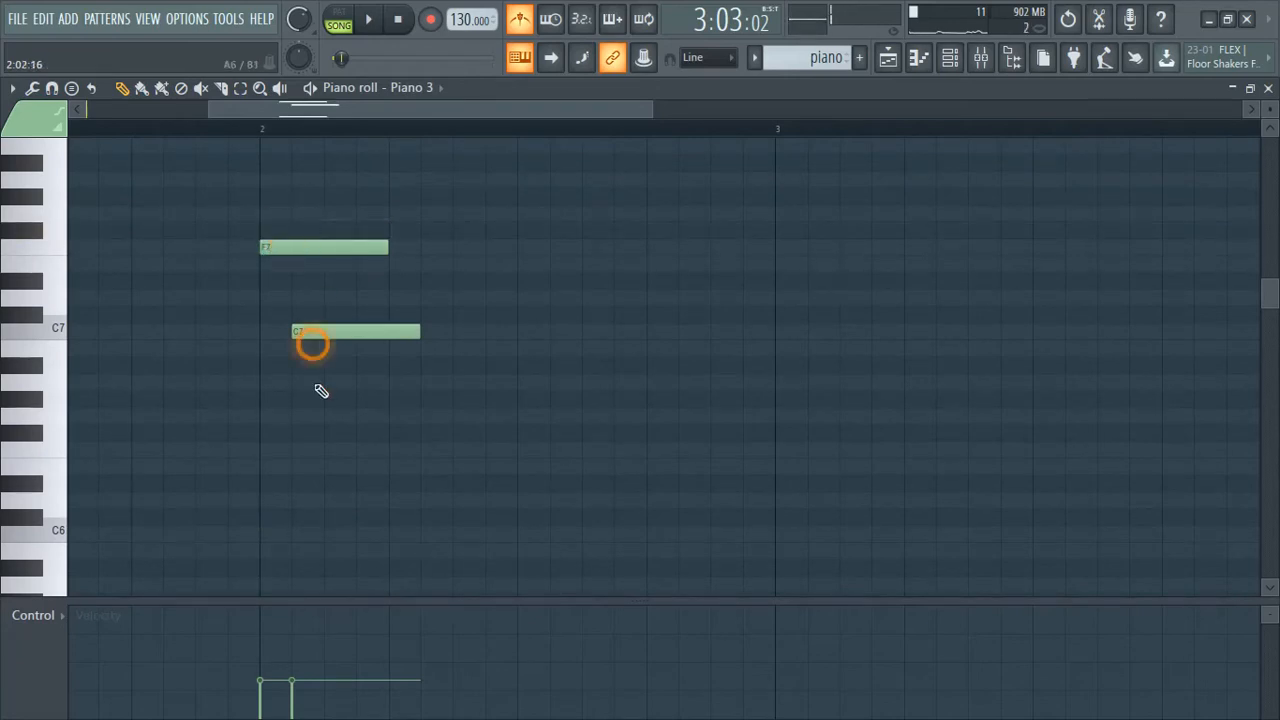
right_click(337, 326)
scroll(321, 430, down, 4)
right_click(309, 449)
scroll(309, 385, up, 7)
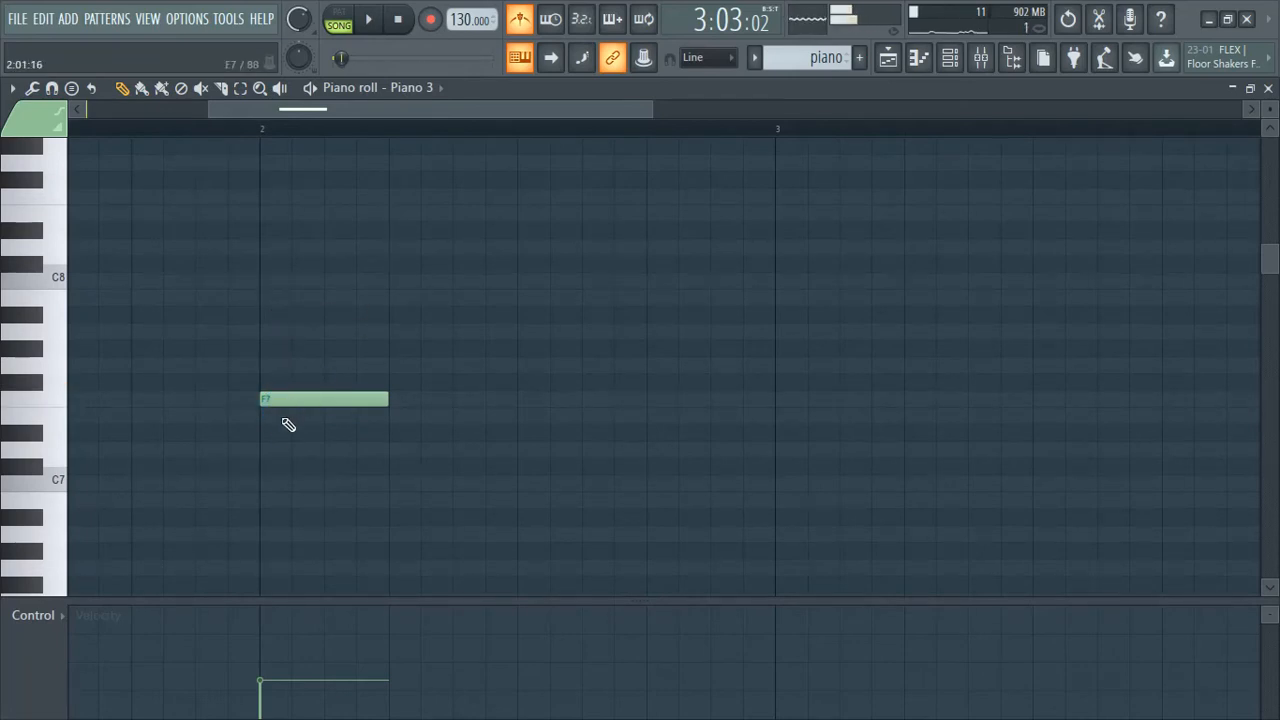
Add one-beat G#7 and C8 notes above the F7 at the start of bar 2, removing stray trial notes
click(263, 480)
right_click(268, 484)
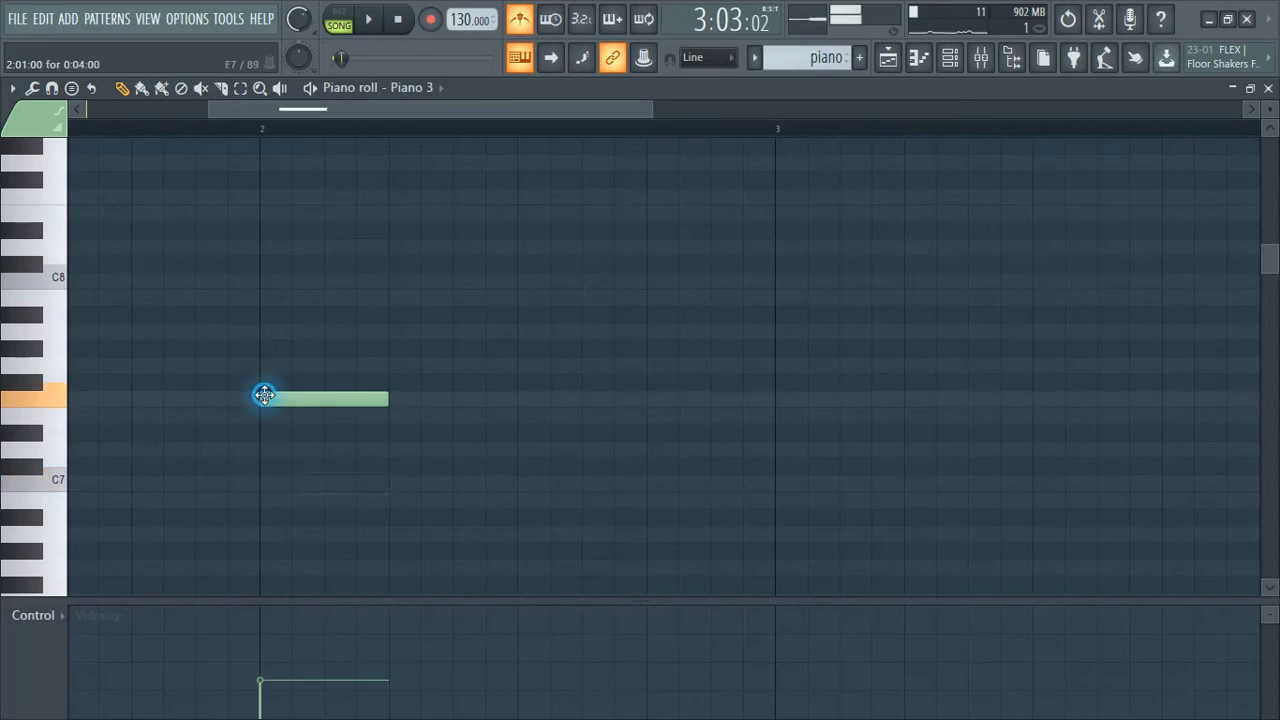
drag(265, 302, 266, 332)
right_click(272, 330)
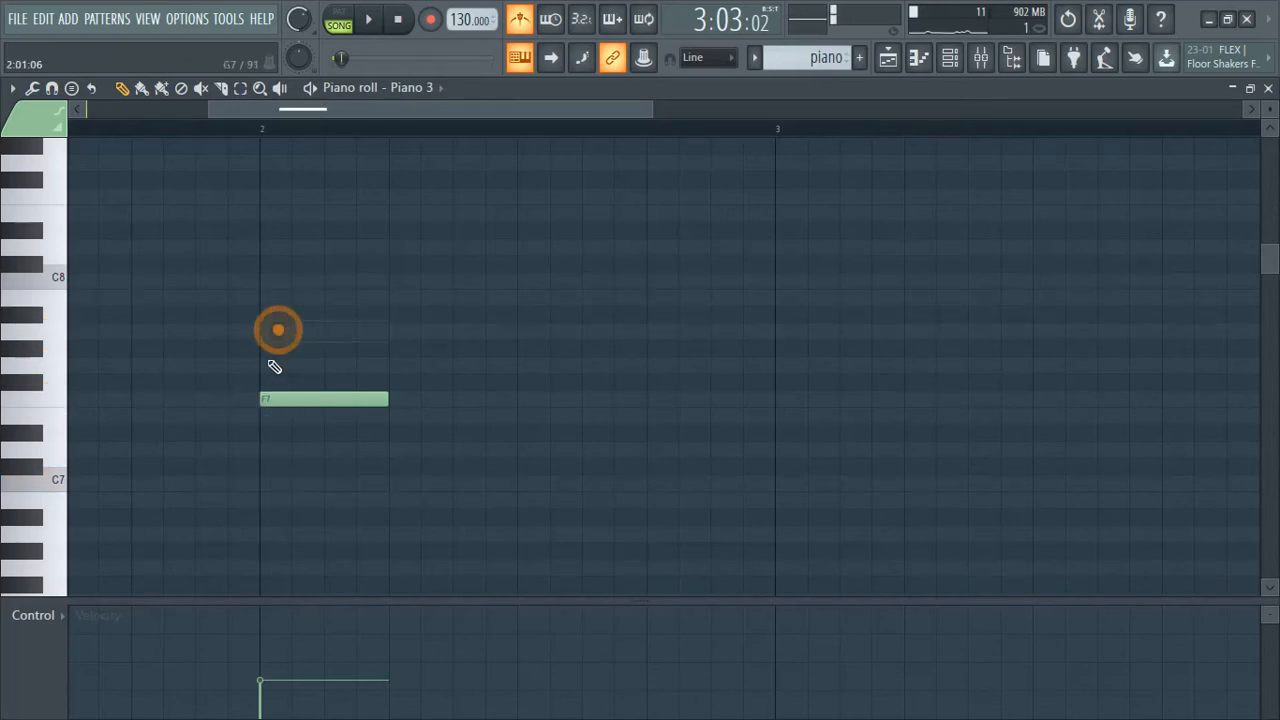
click(266, 347)
click(263, 250)
drag(263, 250, 264, 288)
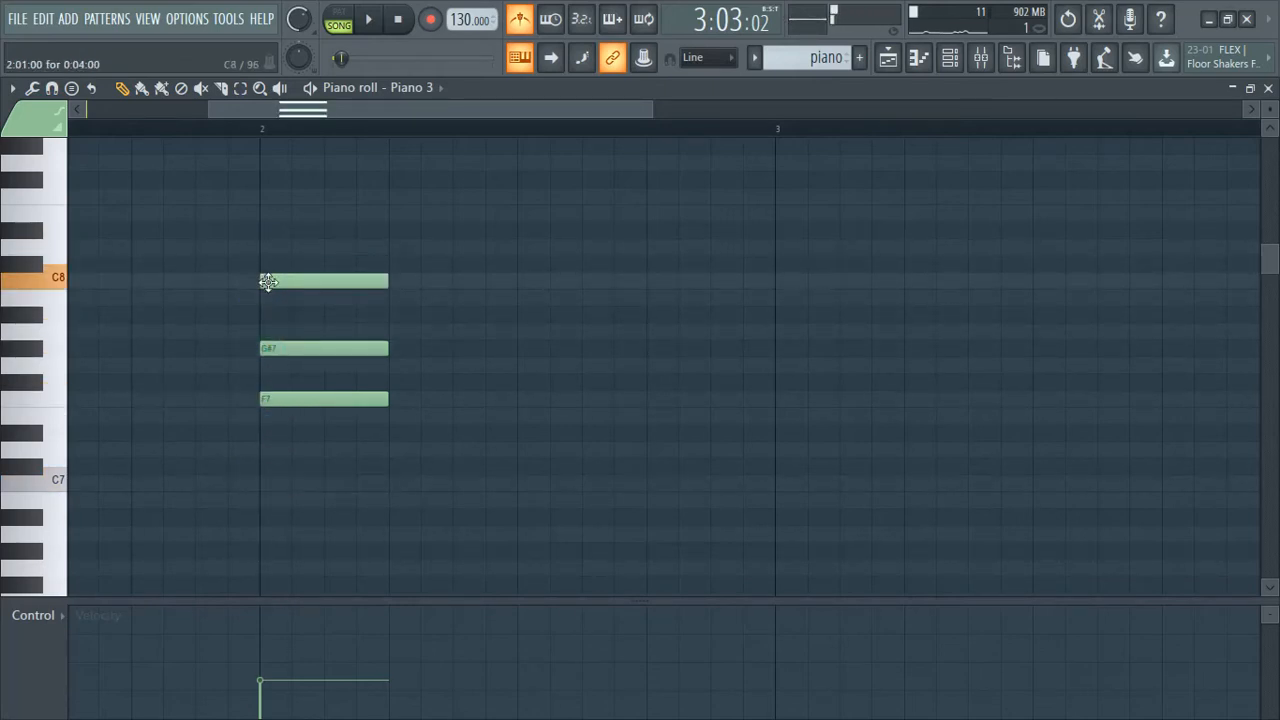
Lengthen the C8, G#7 and F7 notes at bar 2 to one full bar each
drag(379, 279, 754, 292)
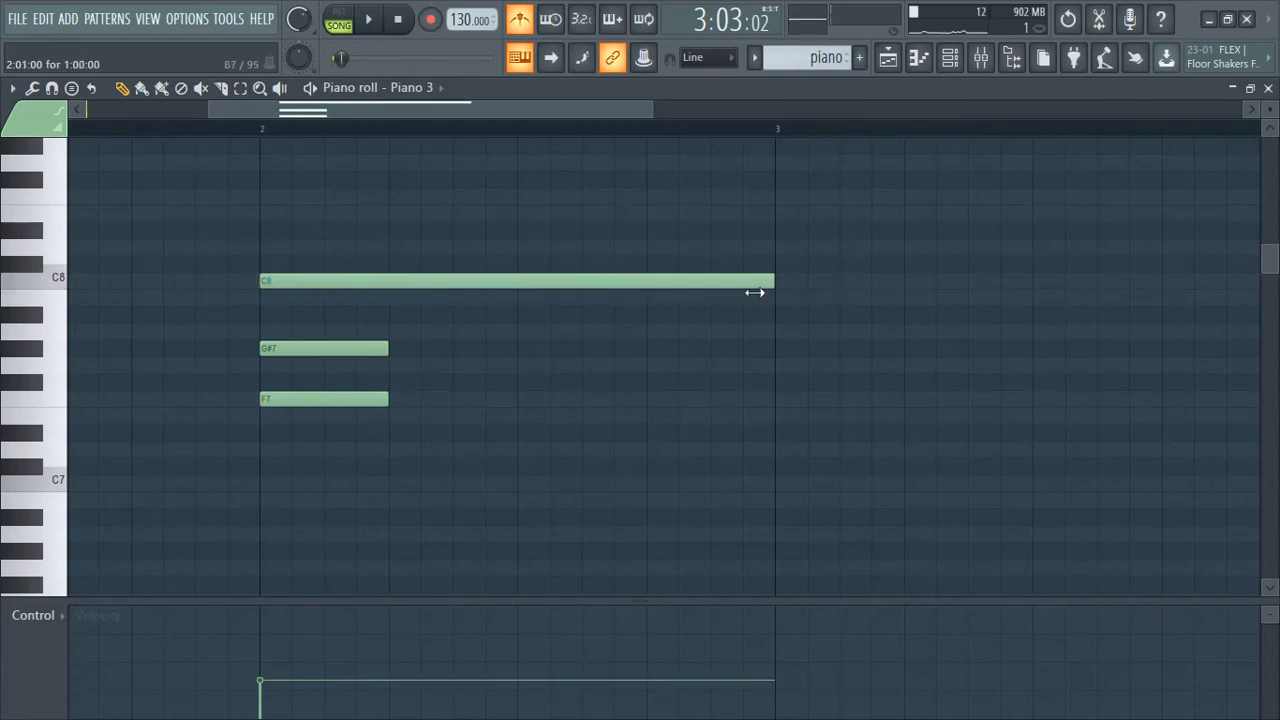
drag(385, 348, 759, 336)
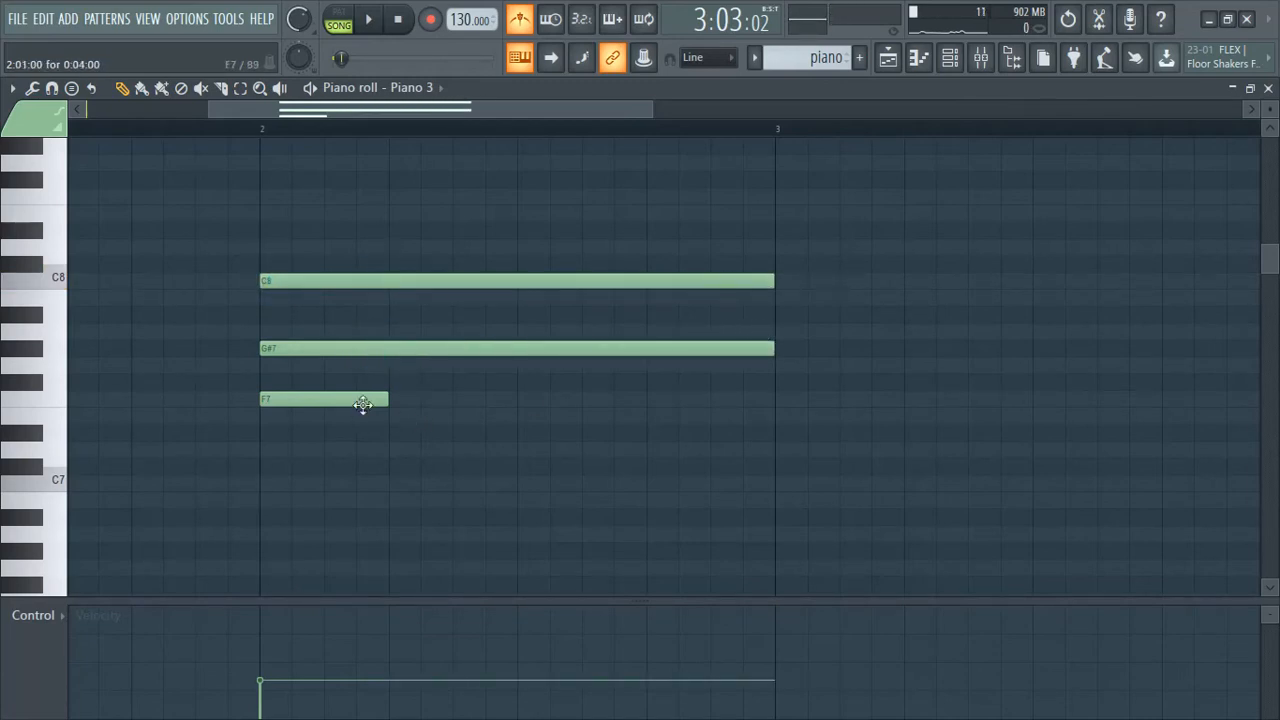
drag(382, 397, 764, 405)
Add a one-bar F8 on top of the chord at bar 2, removing the trial G8
scroll(320, 370, up, 4)
click(280, 314)
right_click(337, 317)
click(260, 365)
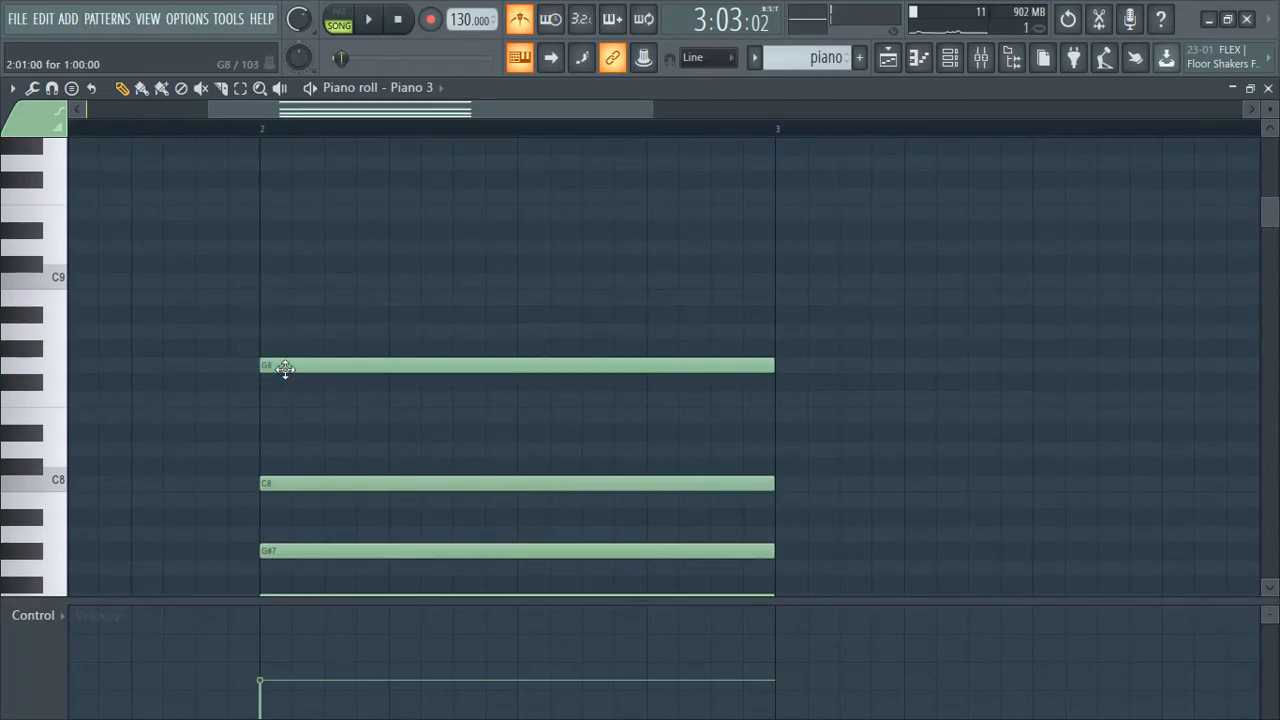
right_click(283, 369)
click(263, 397)
scroll(258, 281, down, 3)
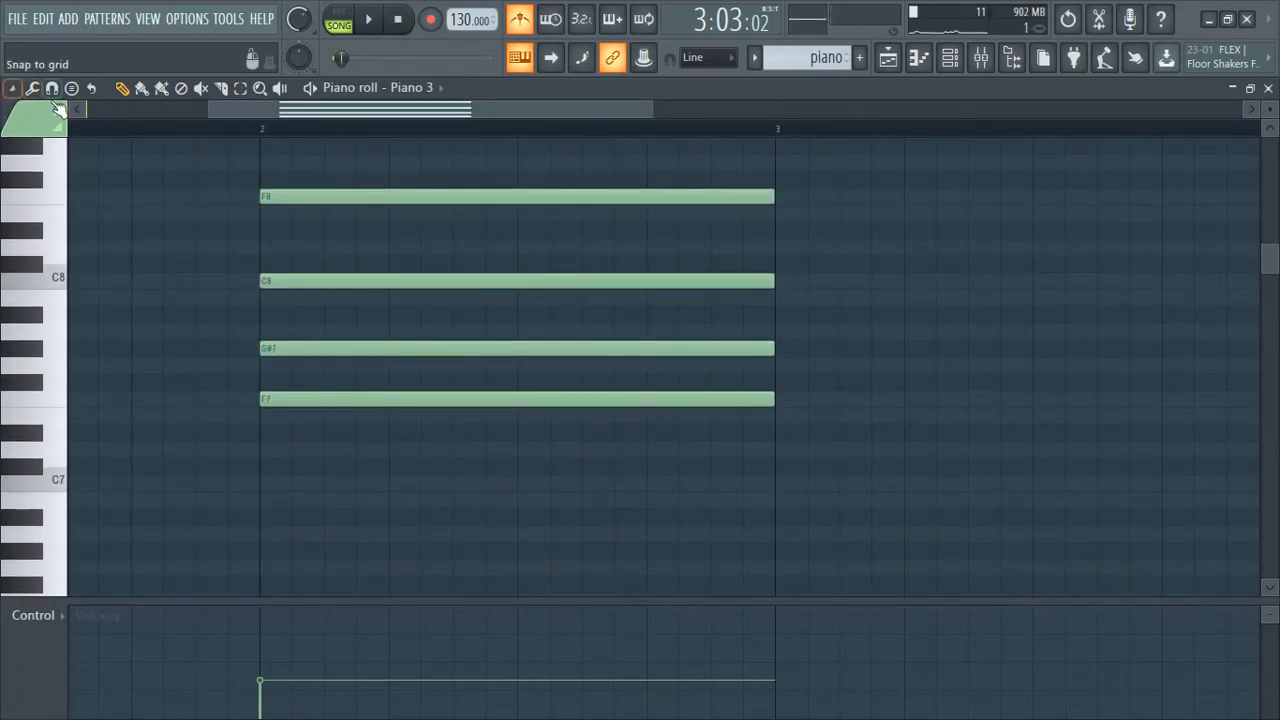
Select the four chord notes at bar 2 and arpeggiate them with the default Normal pattern
scroll(343, 289, up, 2)
drag(347, 306, 394, 507)
click(13, 88)
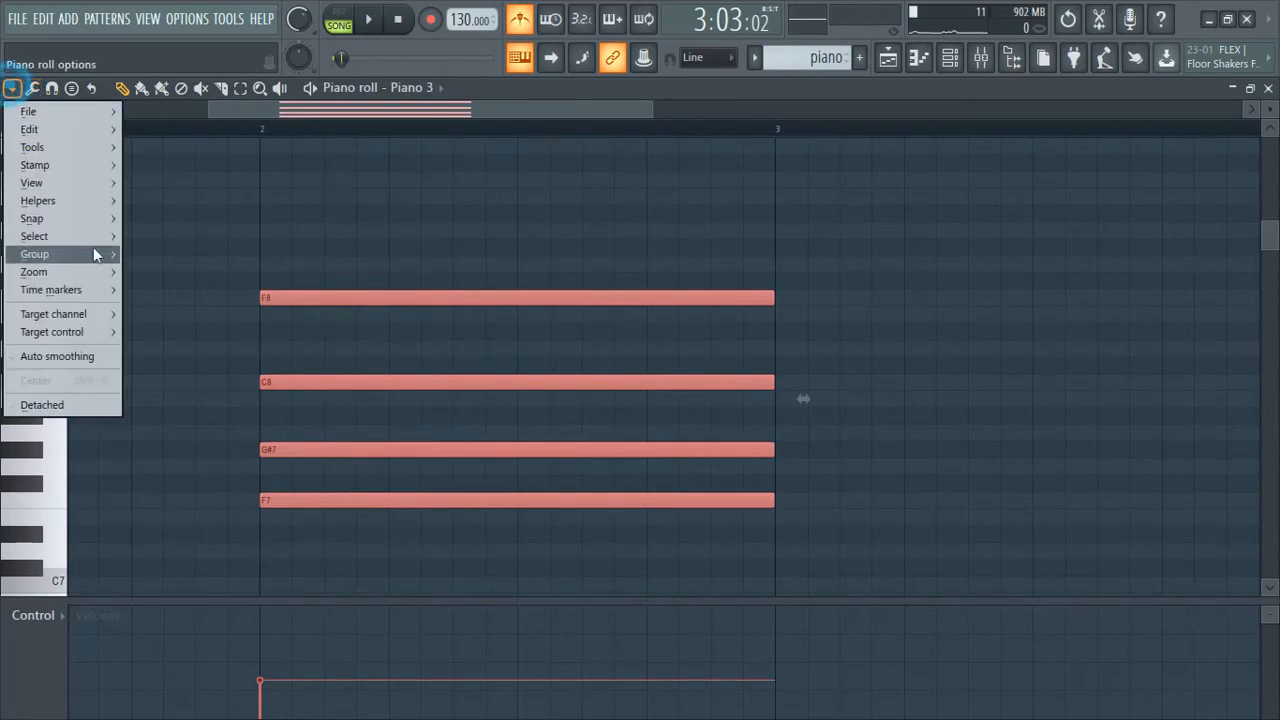
mouse_move(62, 147)
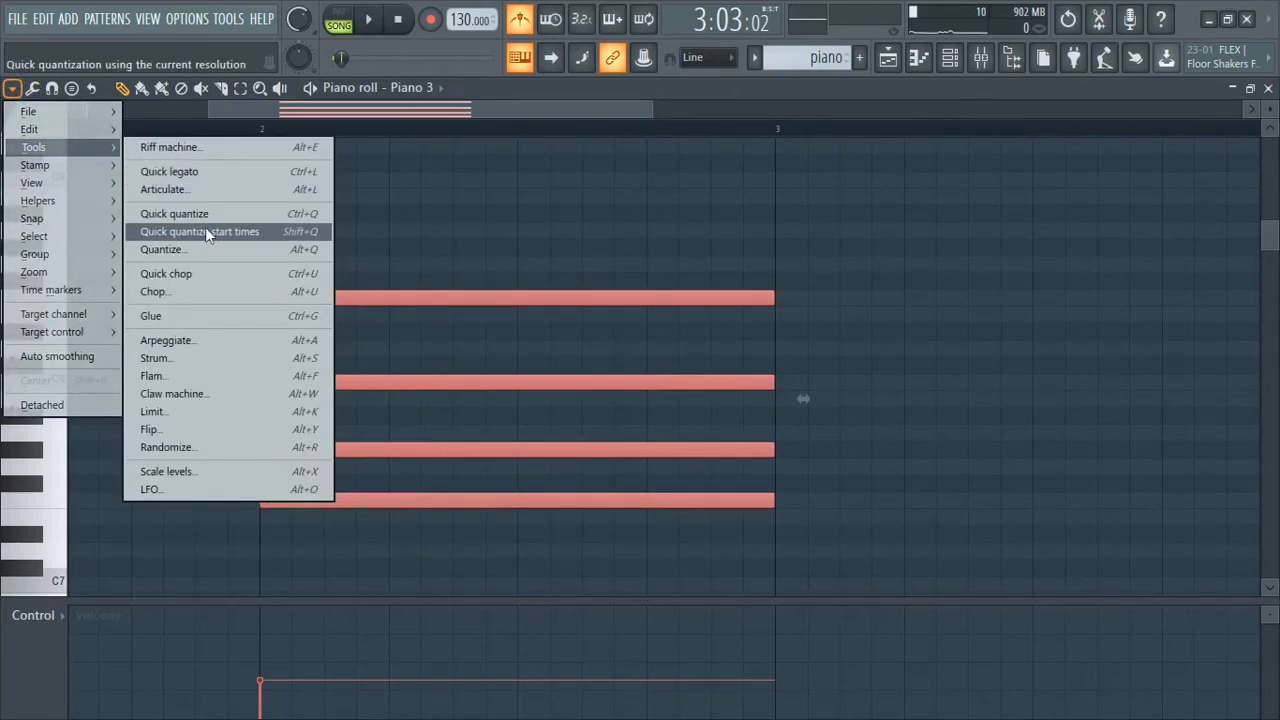
click(192, 339)
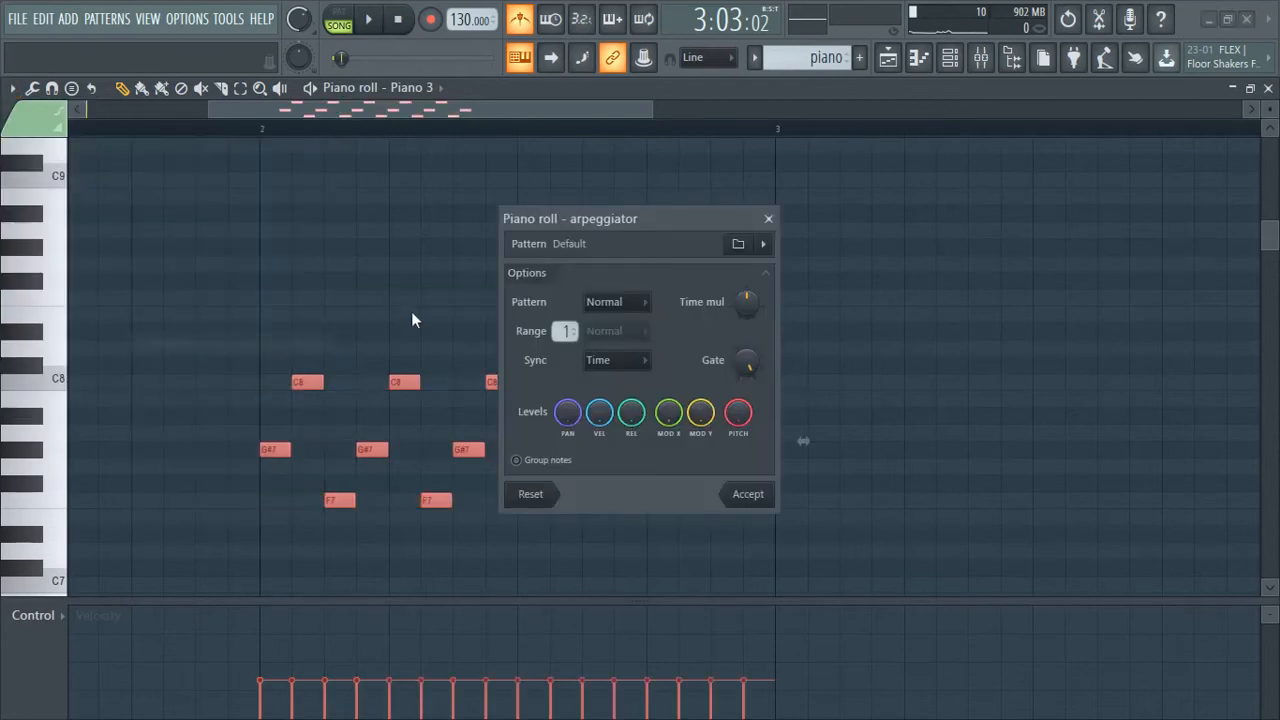
click(775, 493)
Play the song to hear the new high arpeggio in bar 2, and stop playback
scroll(350, 252, up, 5)
scroll(344, 230, down, 8)
key(space)
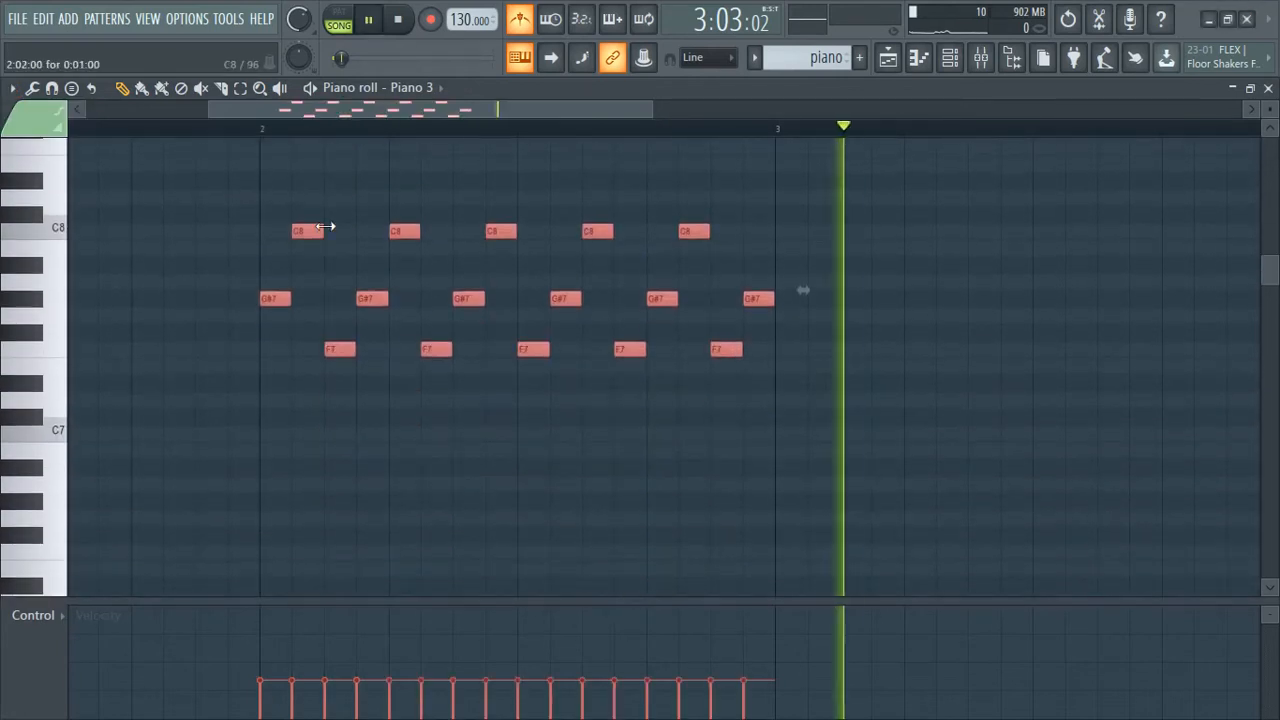
scroll(343, 249, up, 5)
scroll(325, 405, down, 1)
scroll(325, 405, down, 3)
scroll(492, 556, up, 3)
key(space)
scroll(492, 555, down, 3)
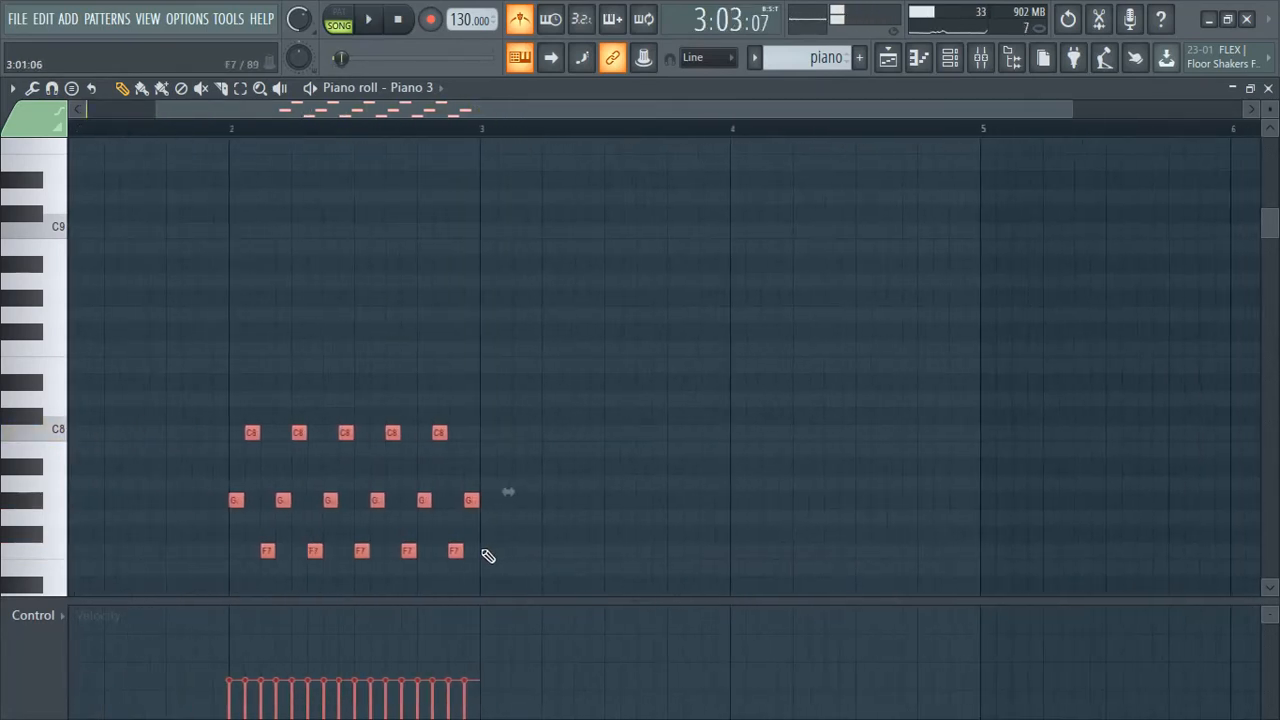
scroll(560, 478, down, 4)
scroll(530, 474, up, 1)
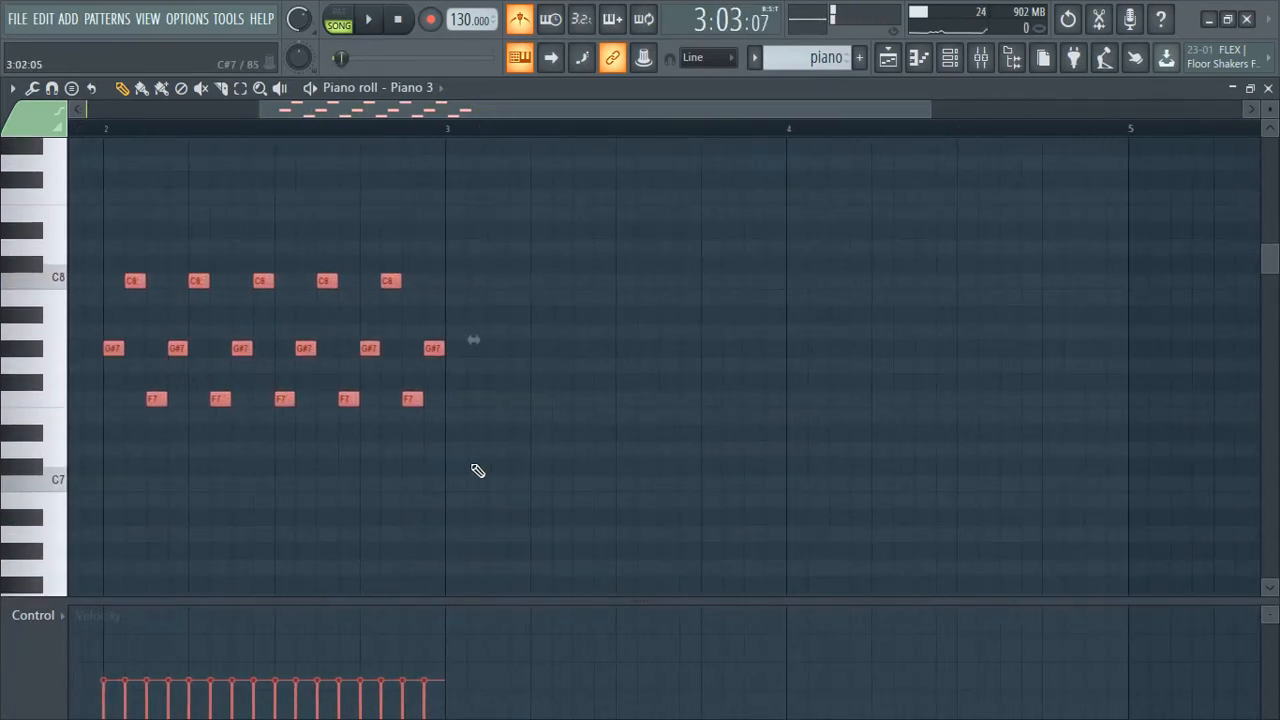
key(space)
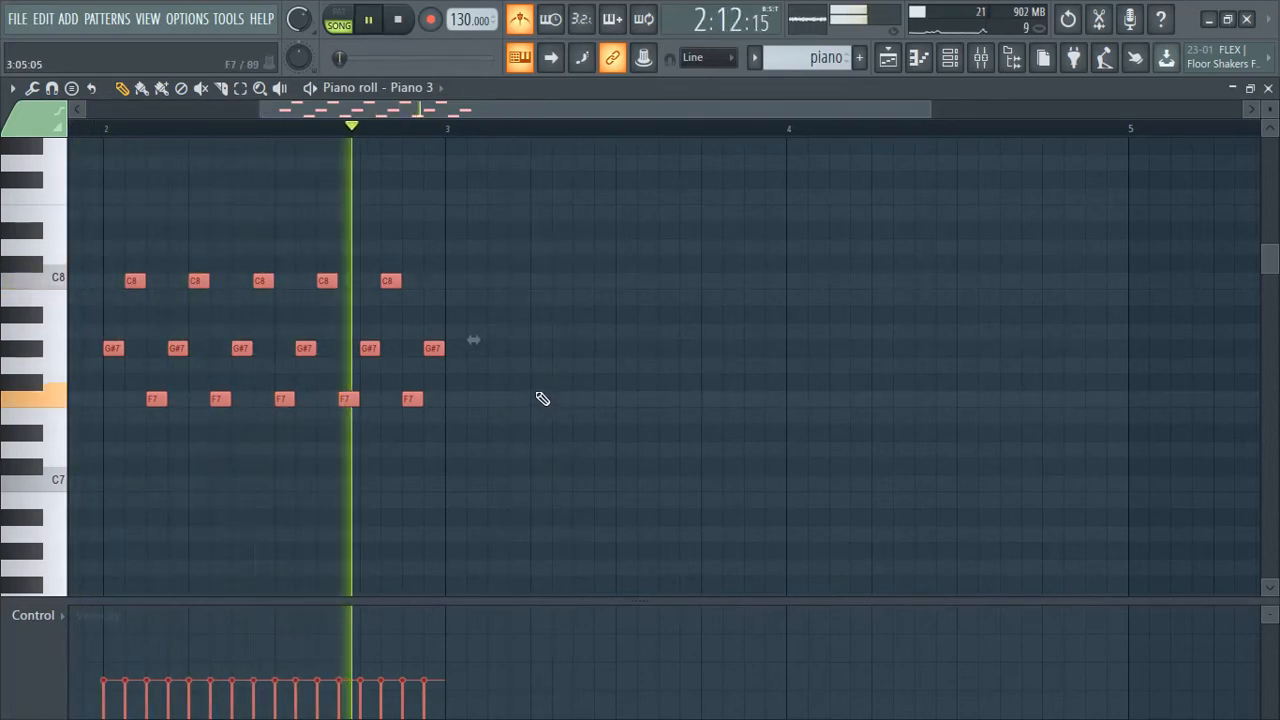
key(space)
Draw a one-bar chord of C#7, F7, G#7 and D#8 at the start of bar 3
scroll(470, 400, down, 3)
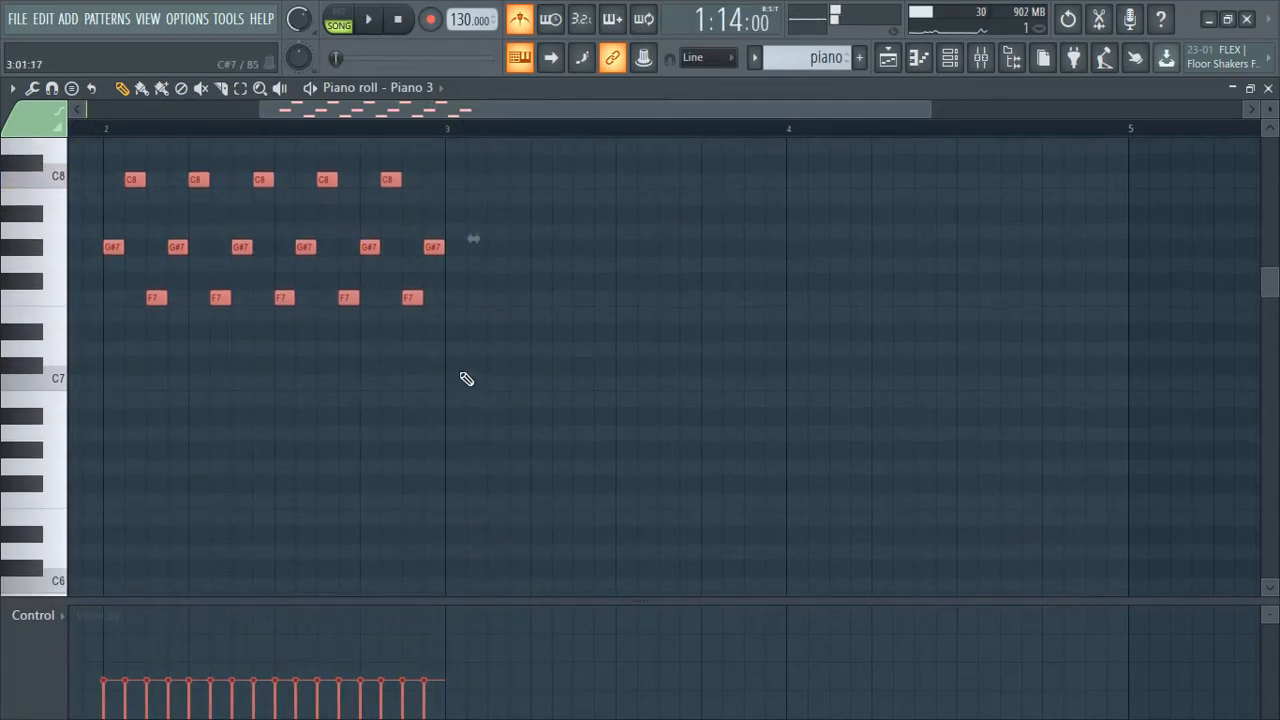
scroll(470, 430, up, 3)
click(466, 483)
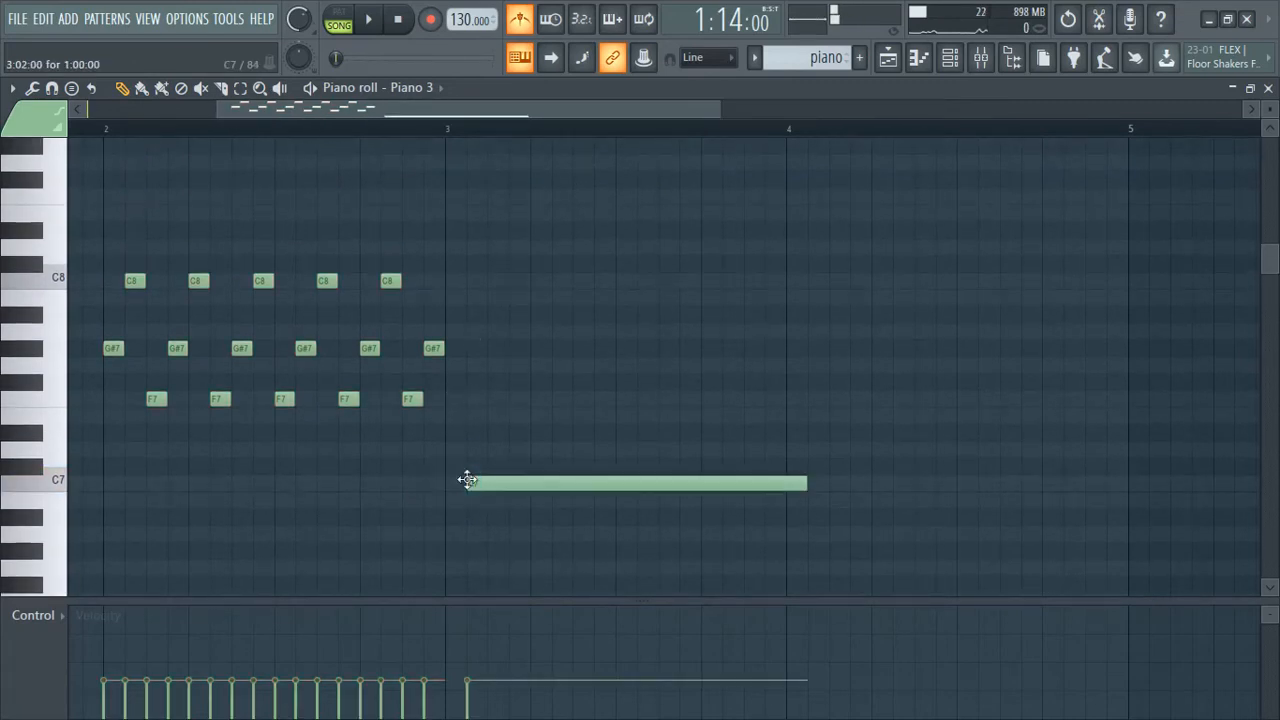
right_click(500, 485)
click(445, 465)
click(449, 400)
click(457, 320)
drag(457, 320, 441, 348)
scroll(480, 303, up, 2)
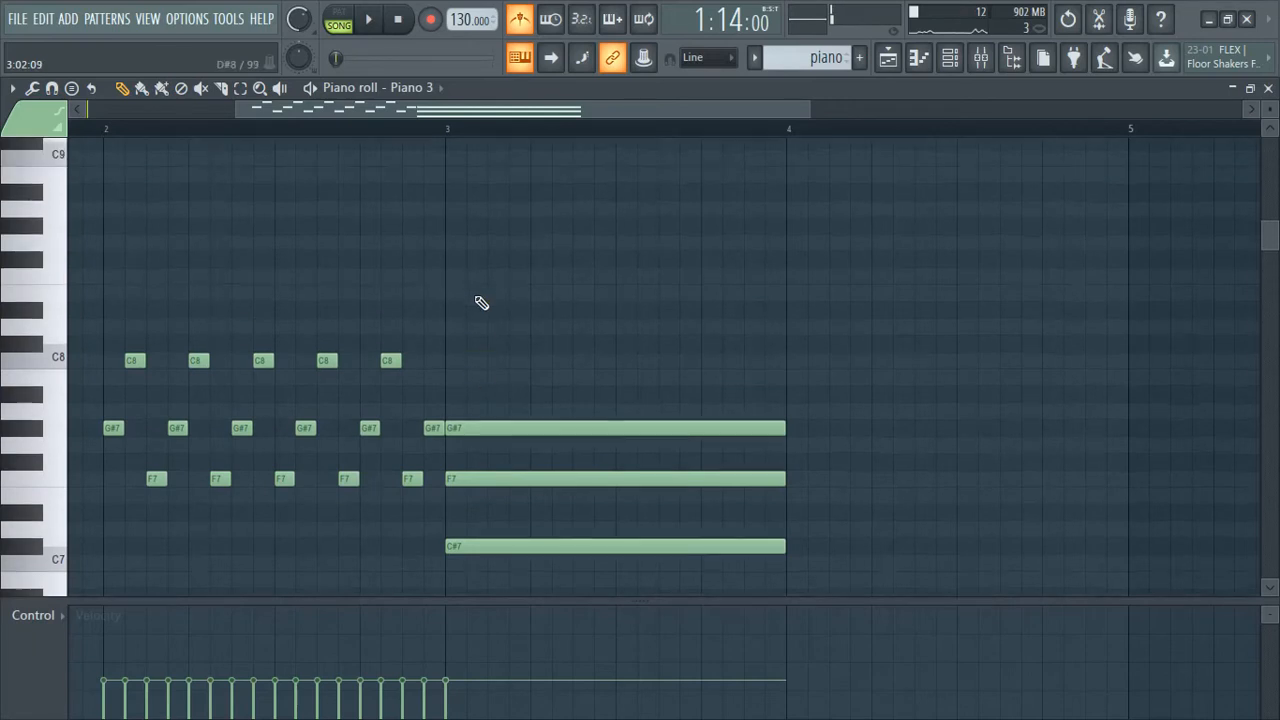
click(458, 282)
mouse_move(454, 334)
mouse_down()
mouse_move(455, 314)
mouse_move(457, 340)
mouse_up()
right_click(463, 284)
scroll(491, 277, down, 2)
Select the four chord notes at bar 3 and arpeggiate them with the default Normal pattern
drag(499, 217, 549, 461)
click(13, 88)
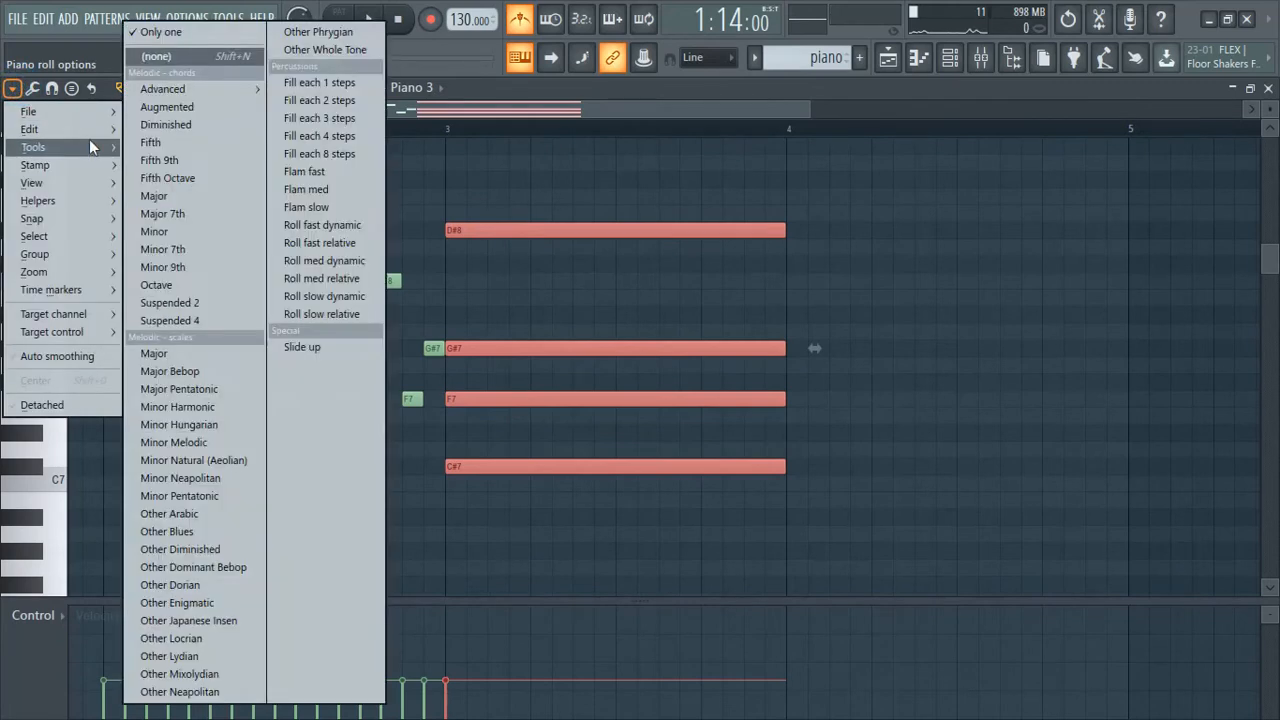
mouse_move(60, 147)
click(207, 341)
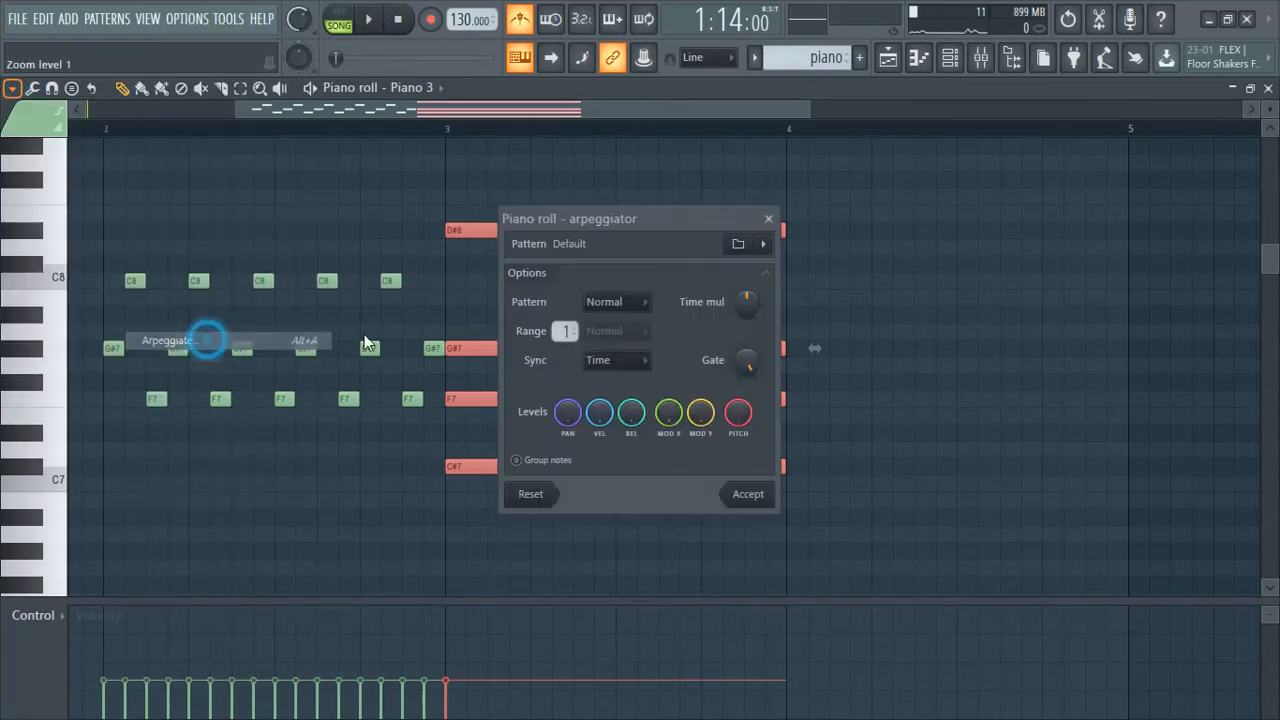
click(740, 489)
Play the song from just before bar 2 through the bar 3 arpeggio, and stop playback
scroll(320, 400, down, 4)
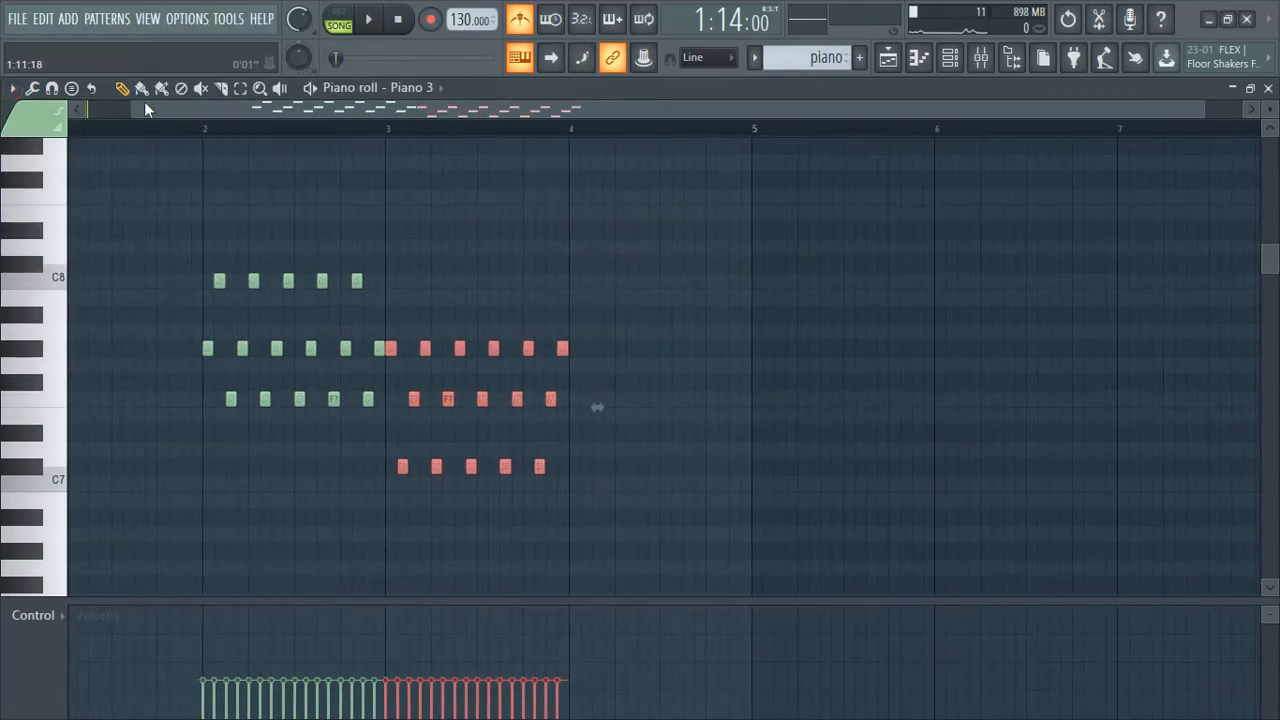
click(194, 126)
scroll(569, 386, up, 3)
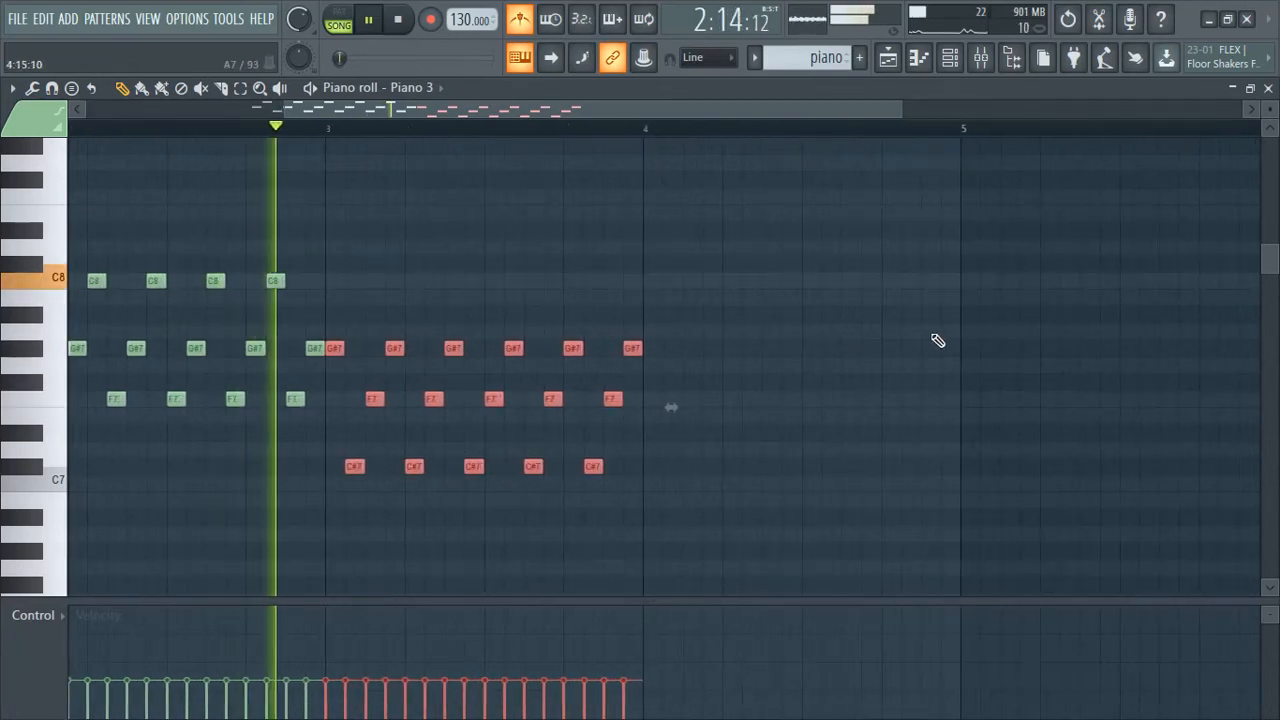
scroll(712, 527, down, 2)
scroll(1014, 486, up, 3)
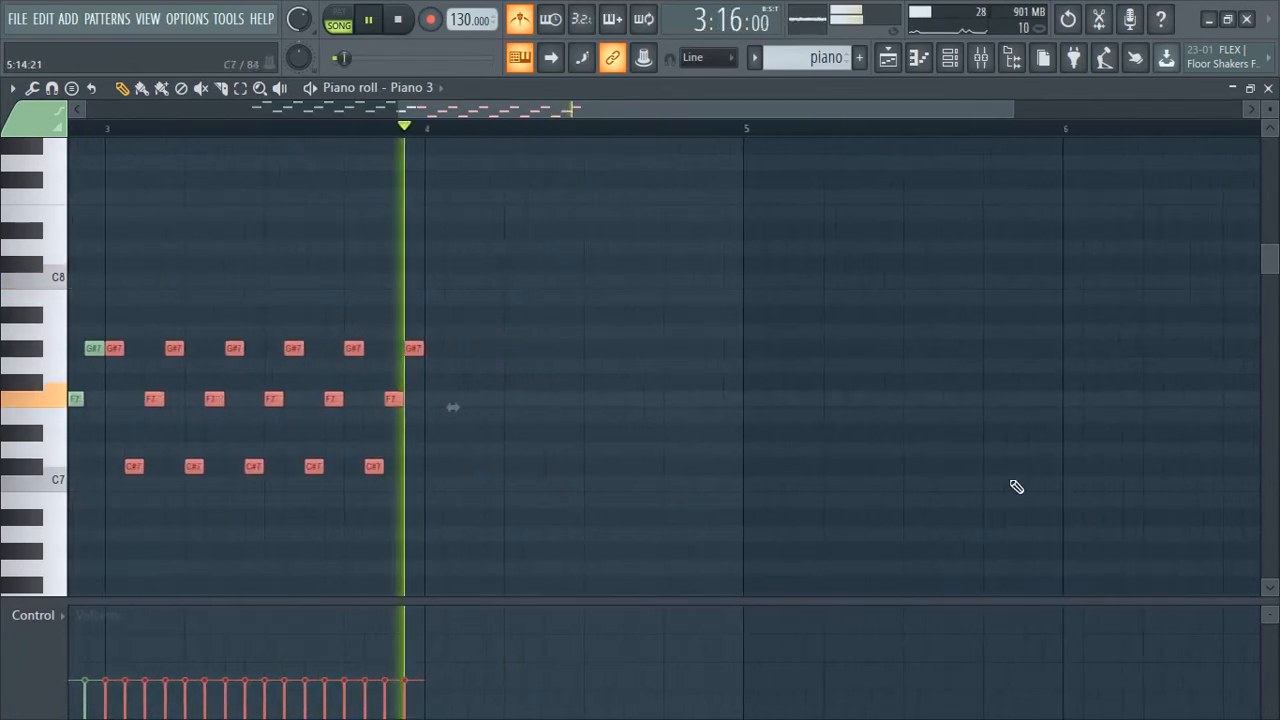
key(space)
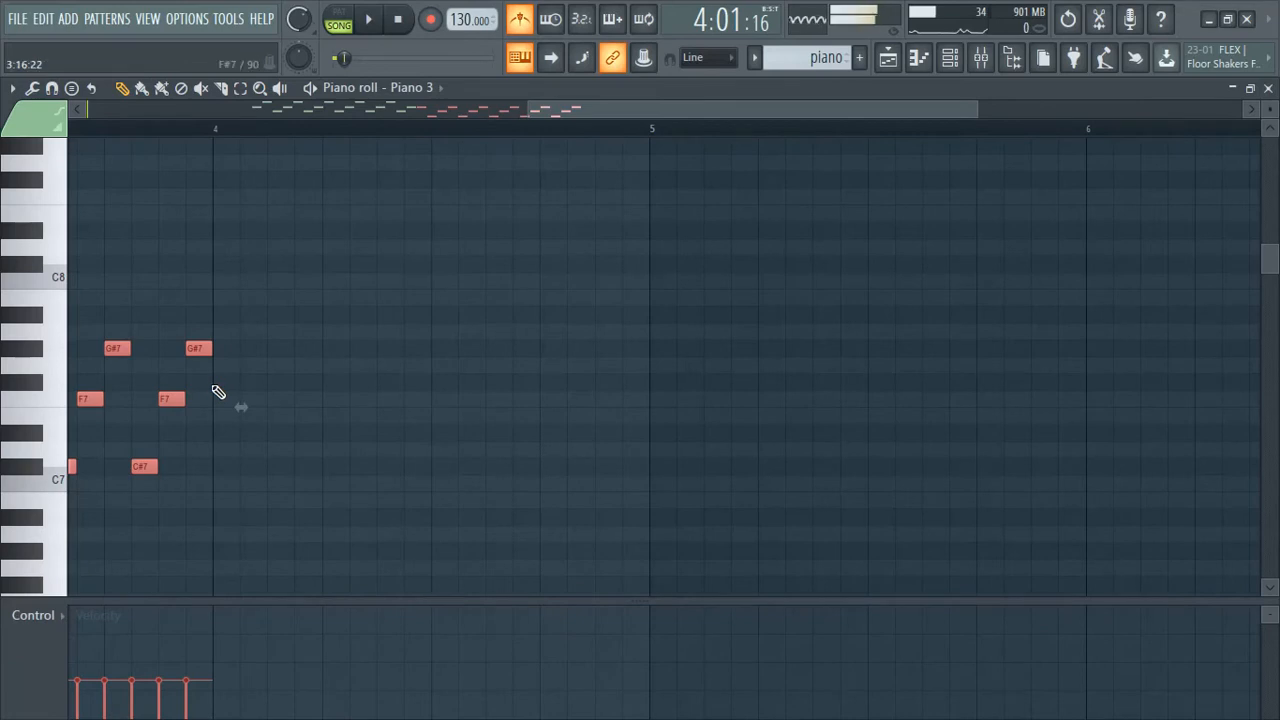
Draw a one-bar chord of D#7, G7, A#7 and D#8 at the start of bar 4
click(223, 450)
right_click(223, 450)
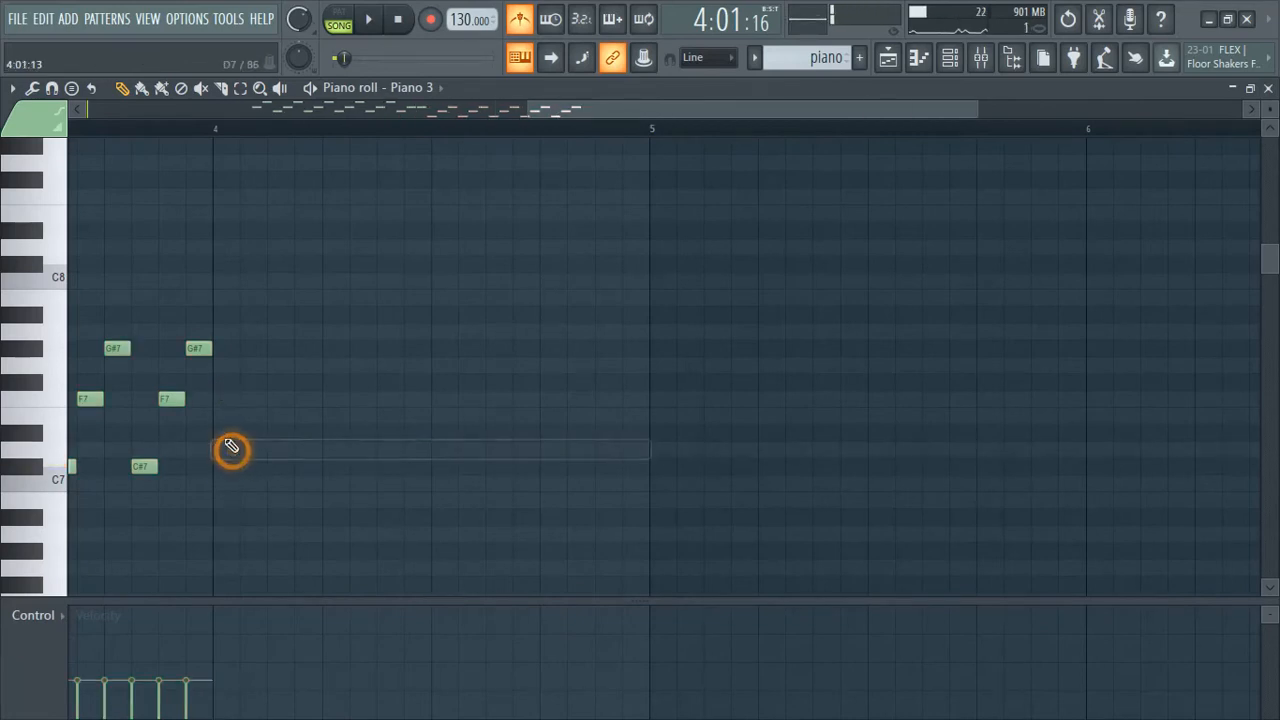
click(212, 431)
click(224, 333)
drag(224, 333, 224, 367)
drag(220, 290, 218, 332)
scroll(206, 246, up, 3)
scroll(270, 392, down, 3)
Select the four chord notes at bar 4 and arpeggiate them with the default Normal pattern
drag(320, 157, 288, 393)
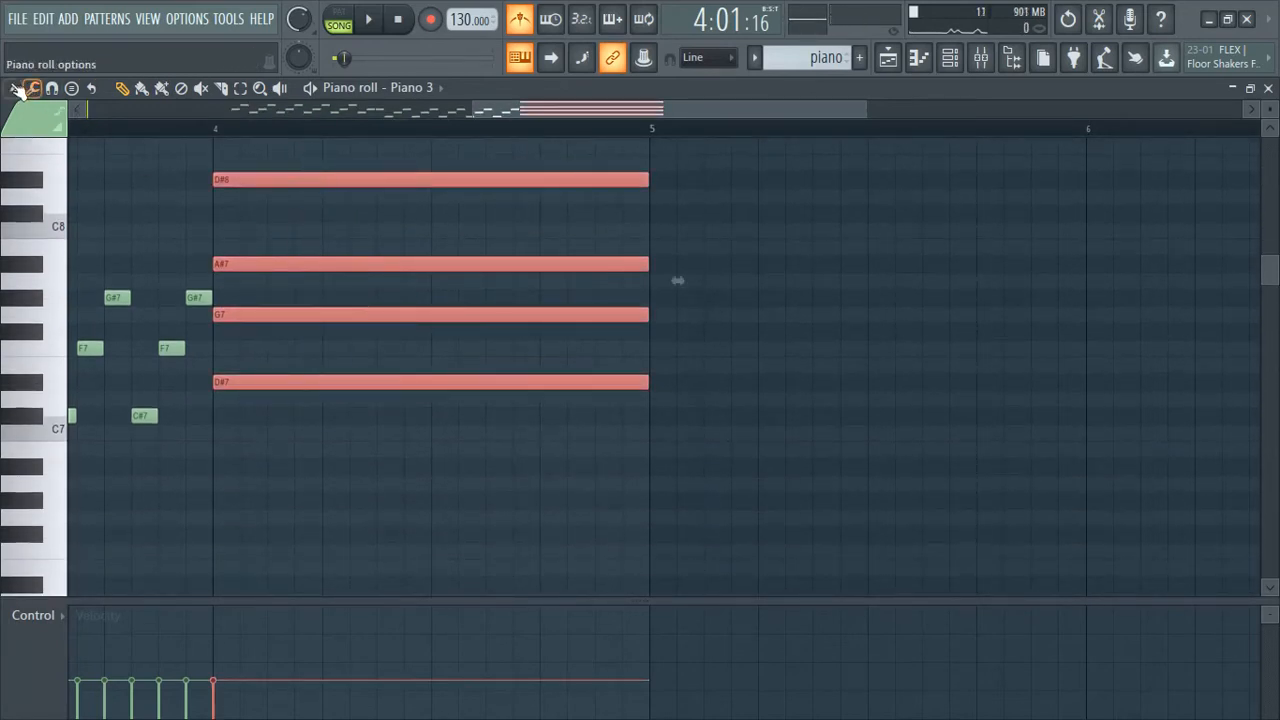
click(8, 90)
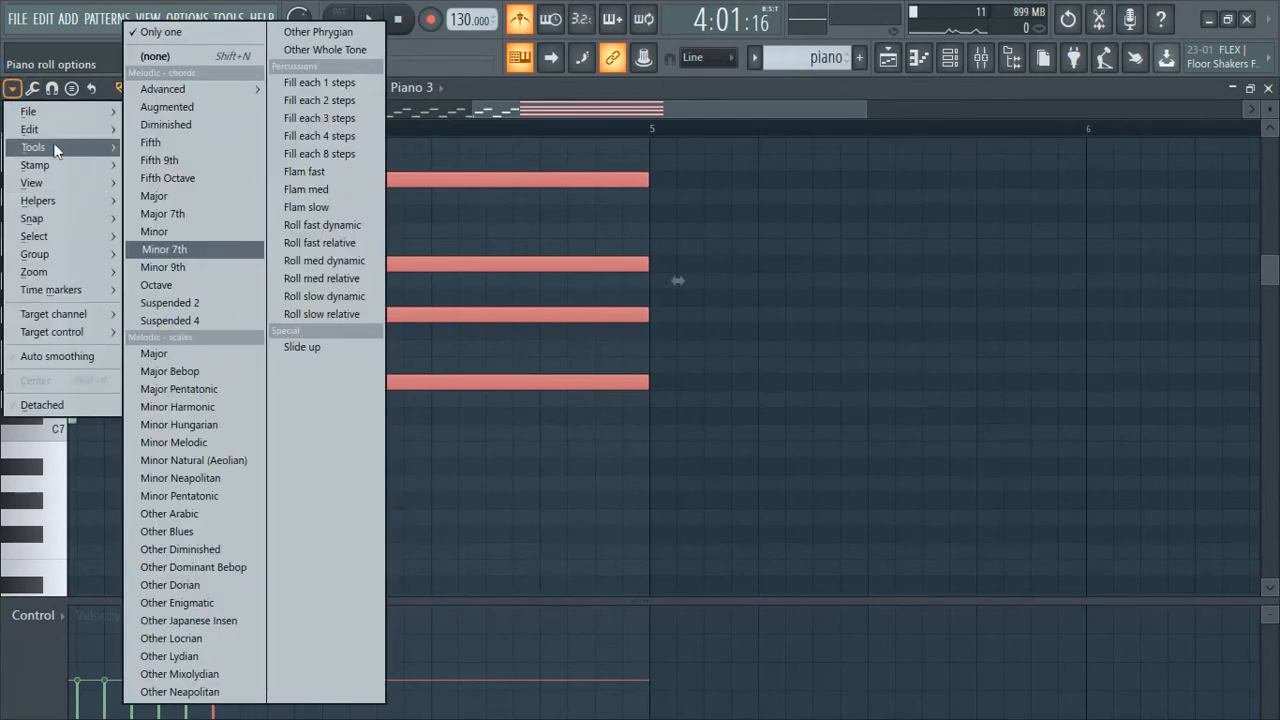
mouse_move(55, 150)
click(191, 341)
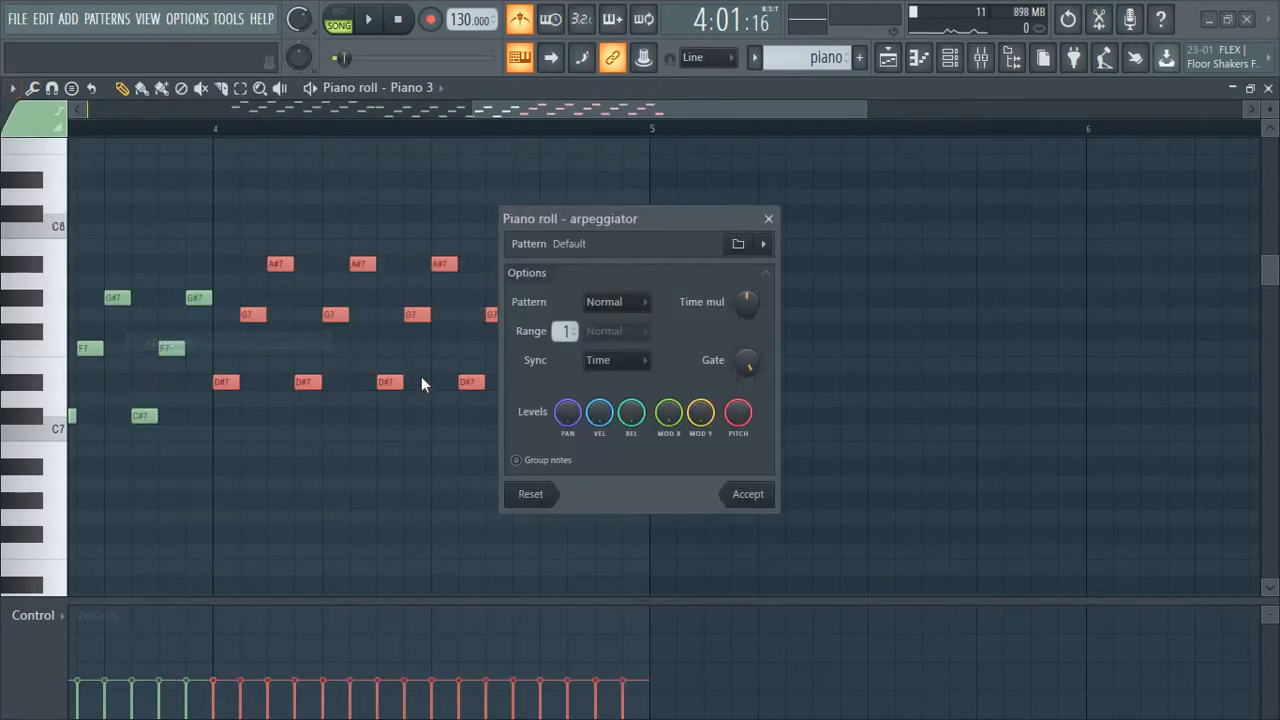
click(752, 497)
scroll(464, 496, down, 5)
scroll(932, 428, up, 2)
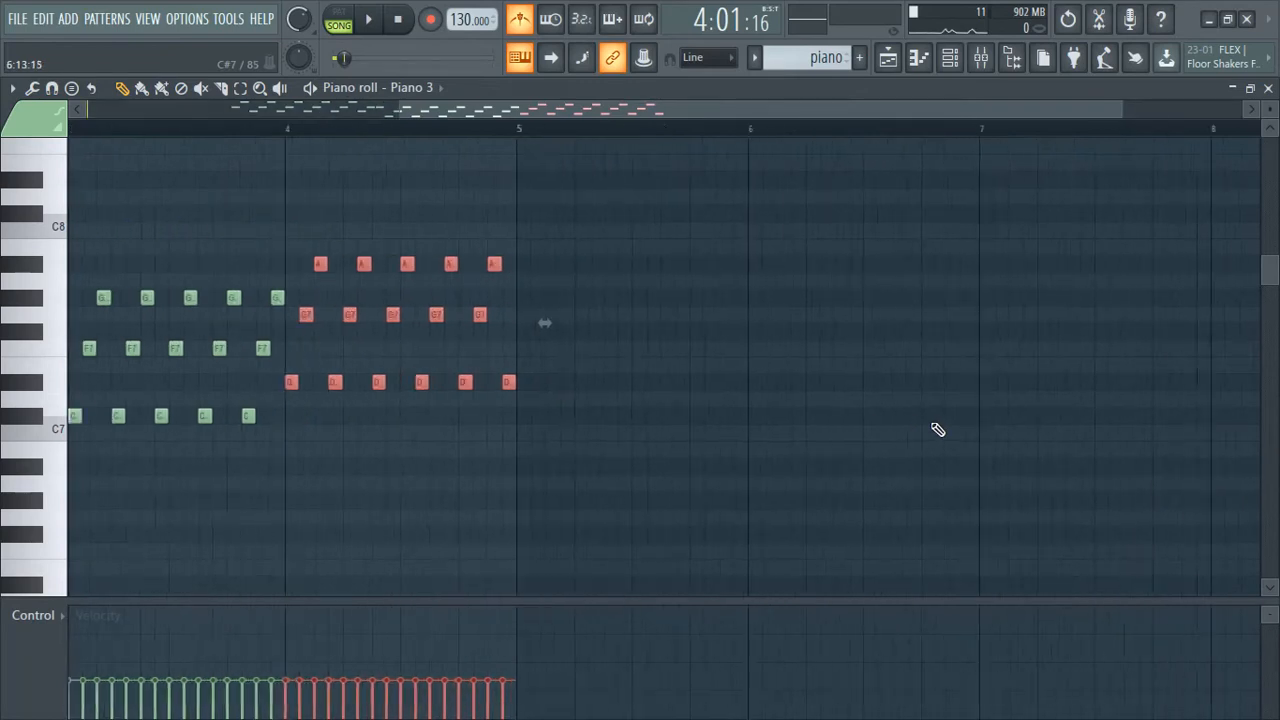
Draw a one-bar chord of C7, E7, G7 and C8 at the start of bar 5 and select its notes
click(507, 432)
scroll(615, 440, up, 2)
click(427, 368)
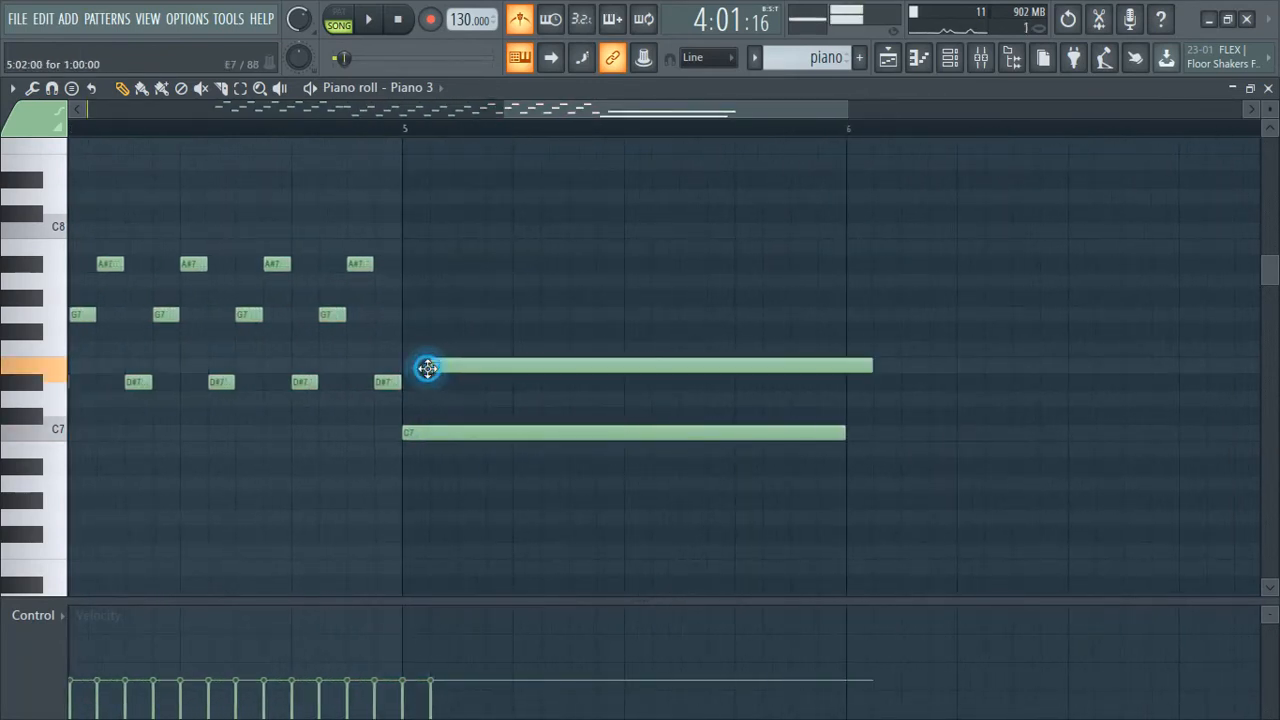
click(411, 316)
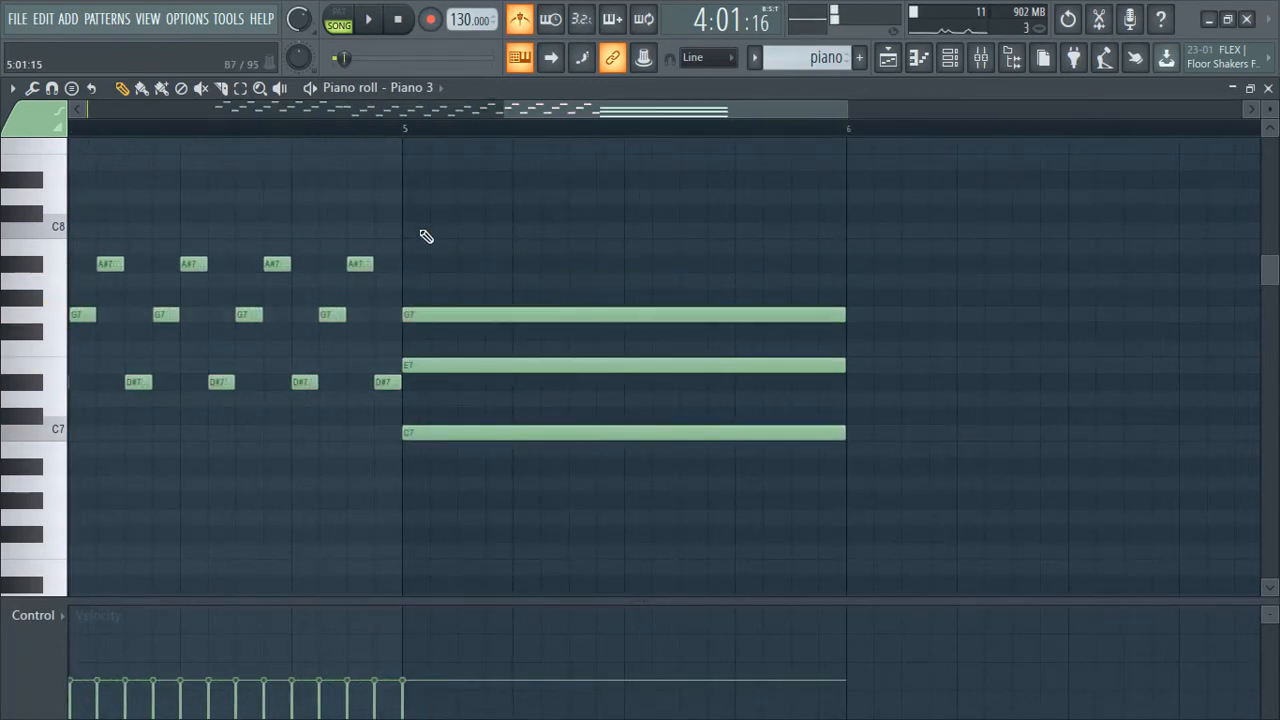
scroll(424, 272, up, 2)
drag(407, 264, 878, 588)
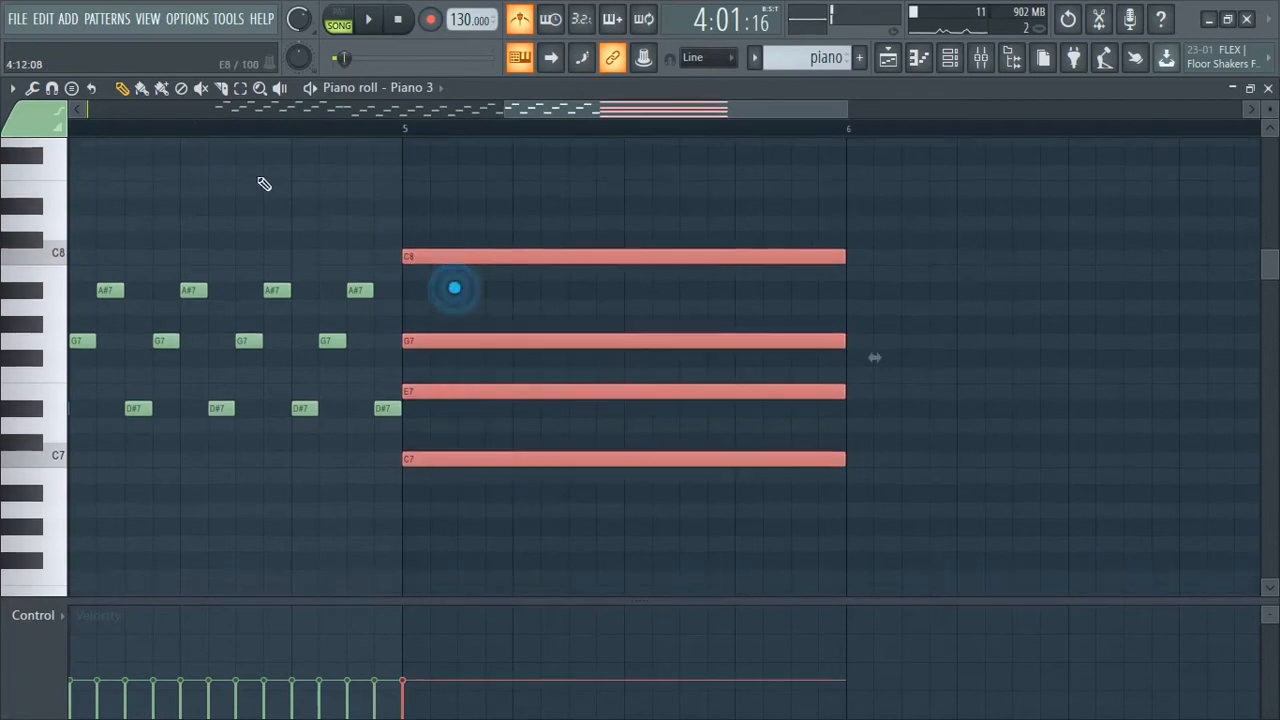
Arpeggiate the selected chord at bar 5 with the default Normal pattern
click(11, 88)
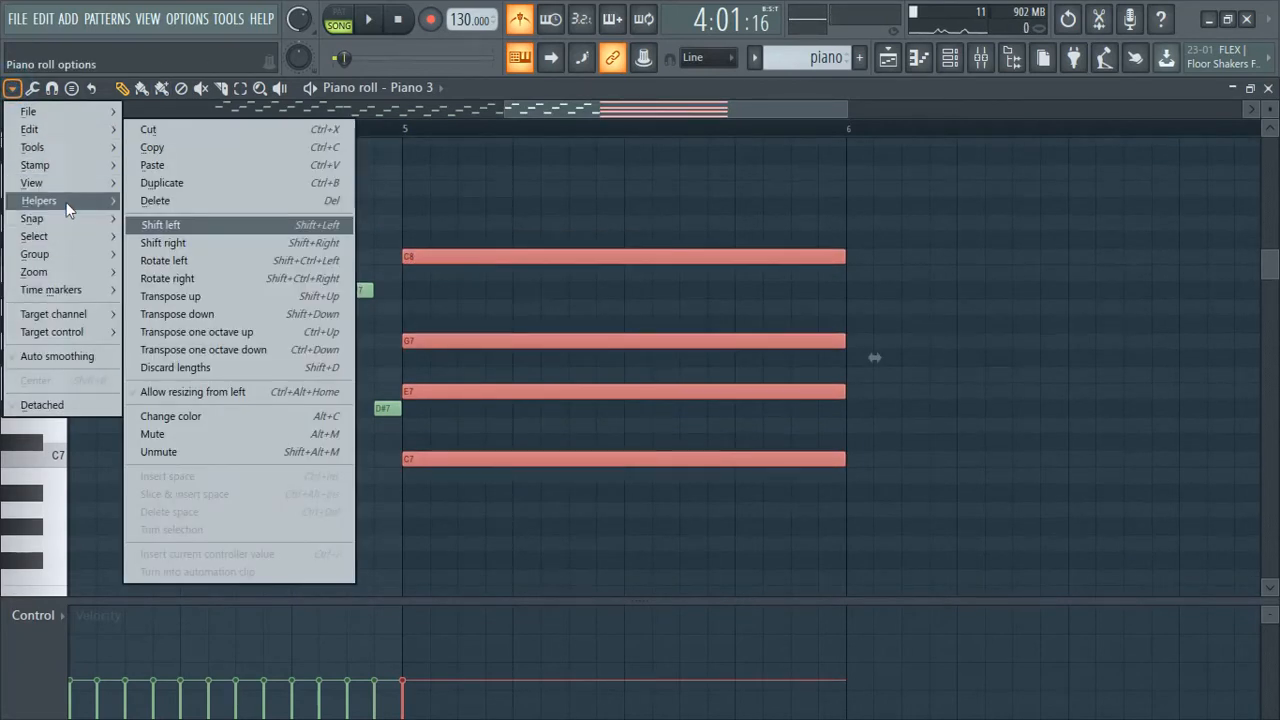
mouse_move(67, 158)
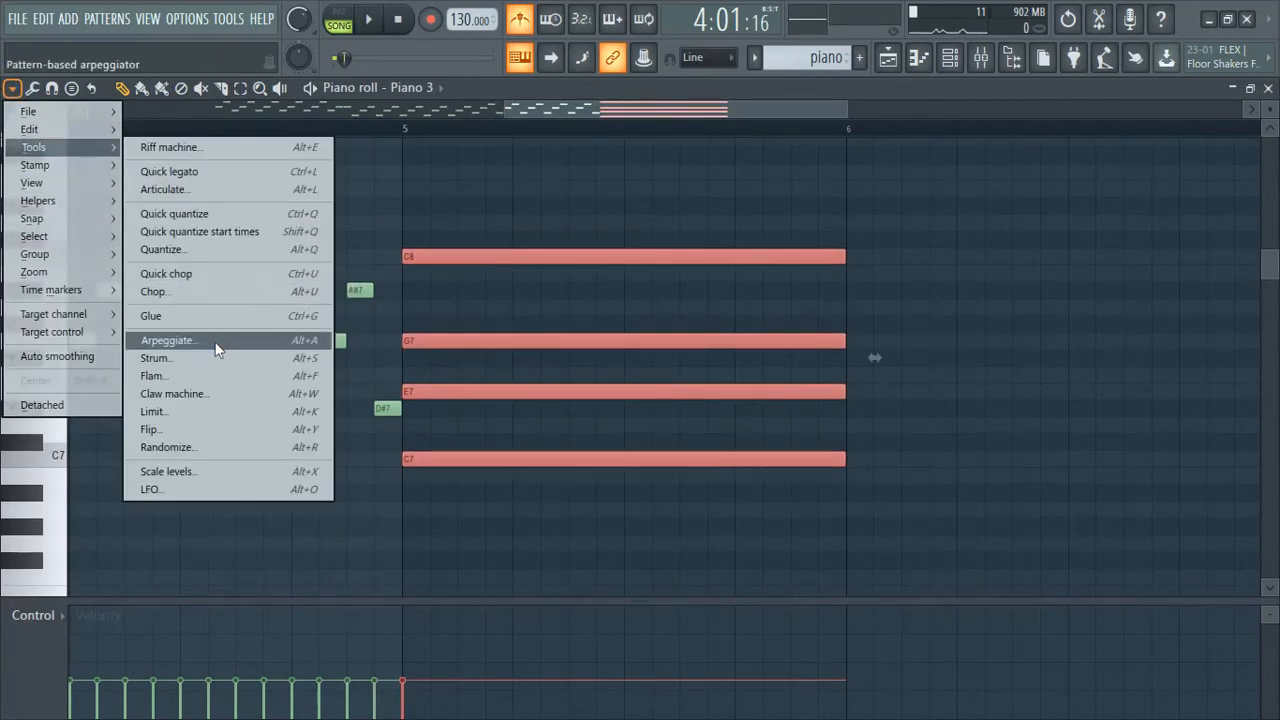
click(216, 342)
click(725, 492)
scroll(591, 466, down, 4)
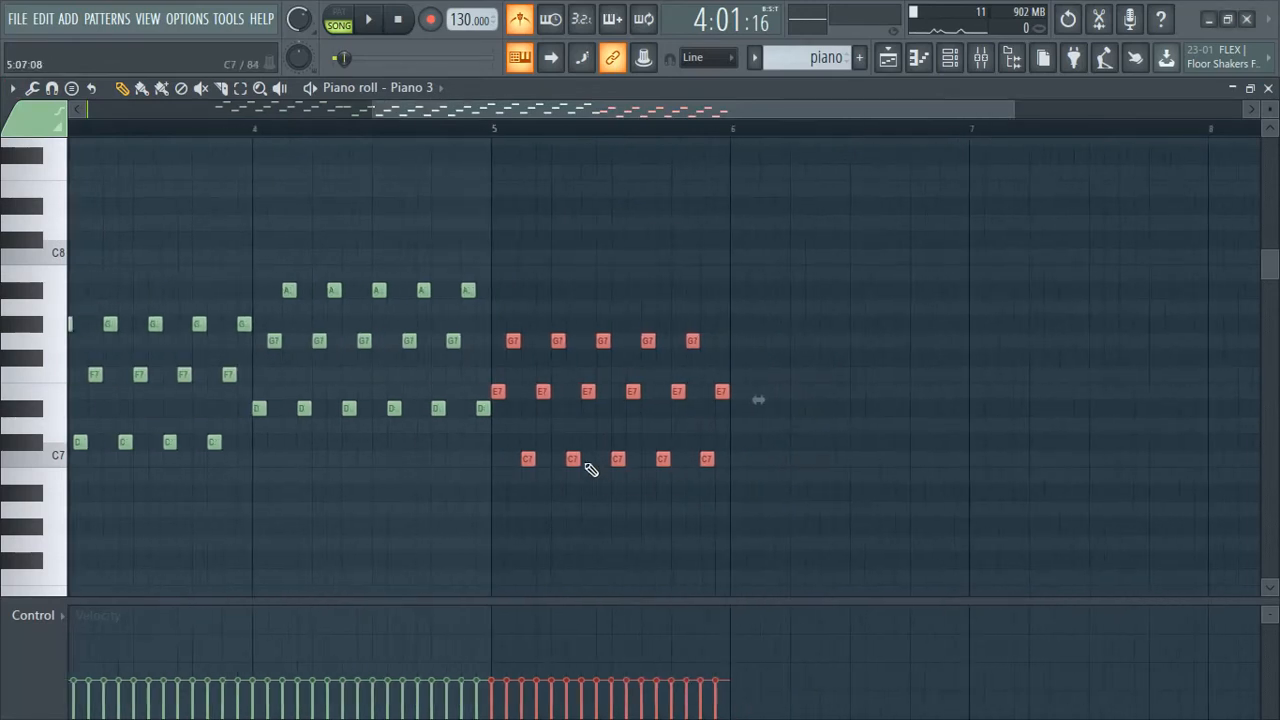
drag(203, 193, 756, 566)
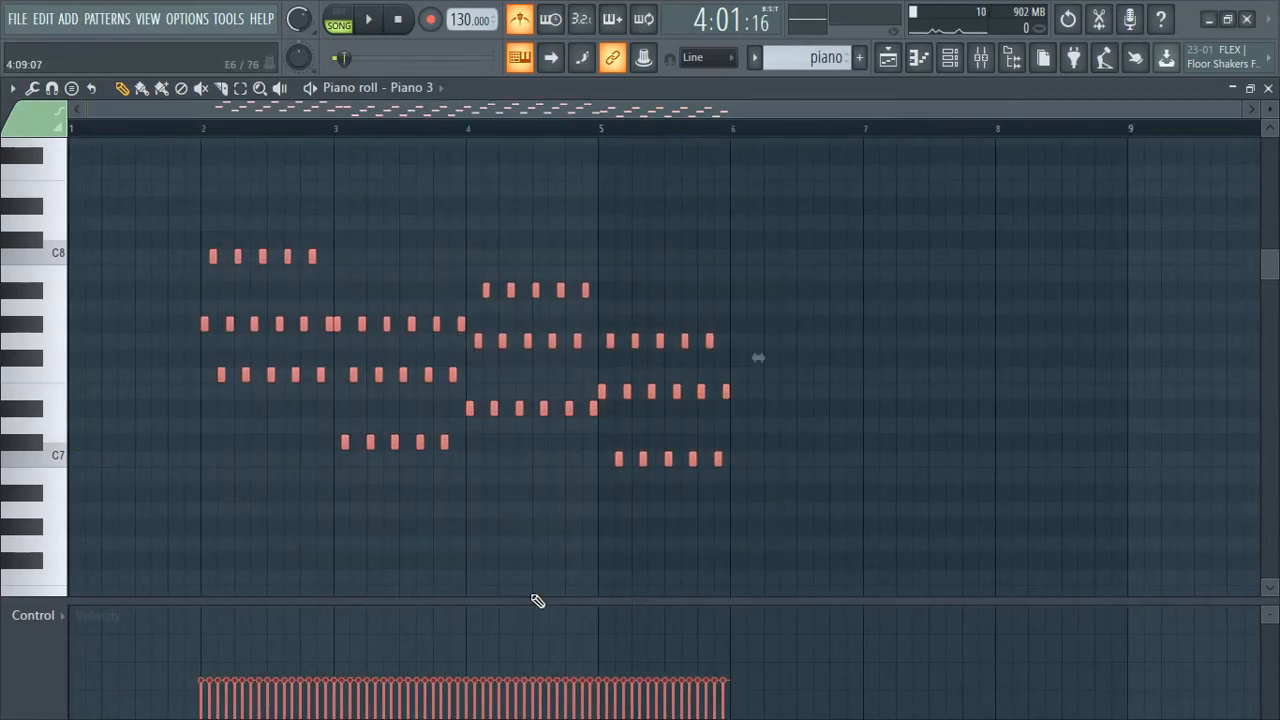
drag(200, 322, 170, 356)
key(ctrl+z)
drag(107, 108, 392, 128)
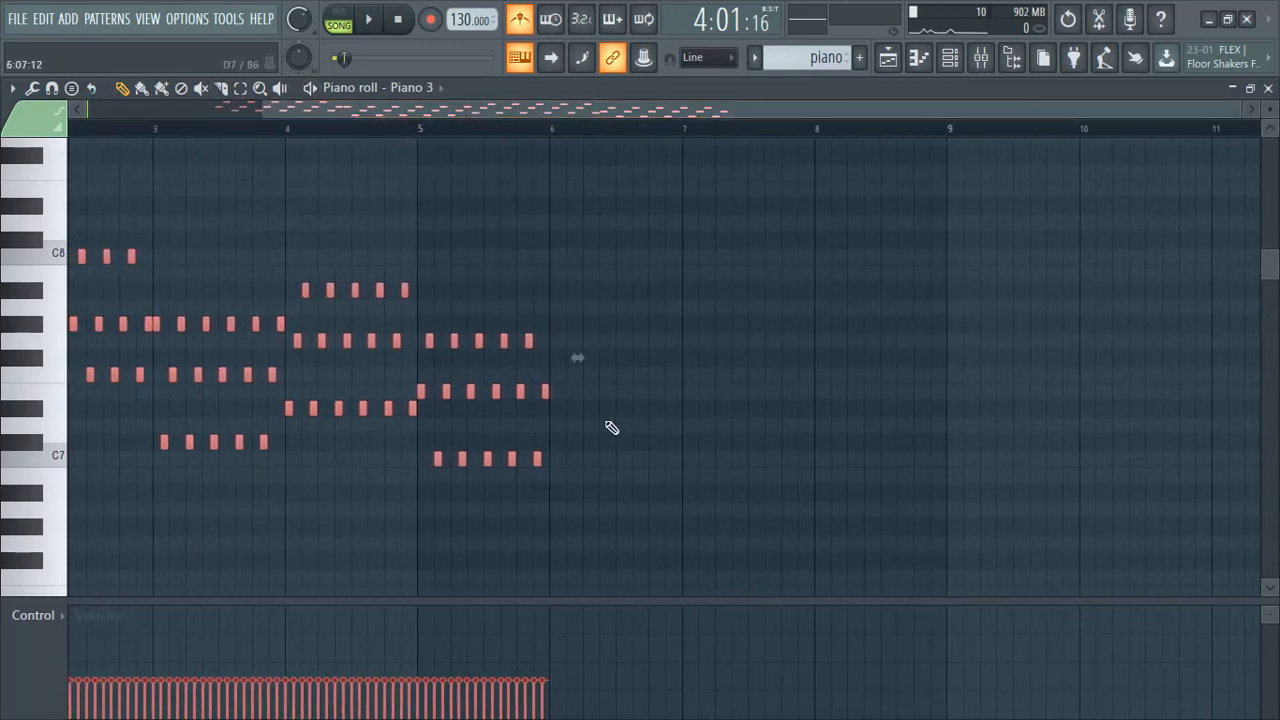
Place a short helper note on C7 late in bar 17 to extend the piano roll's visible range
click(1262, 430)
ctrl+scroll(1109, 523, down, 3)
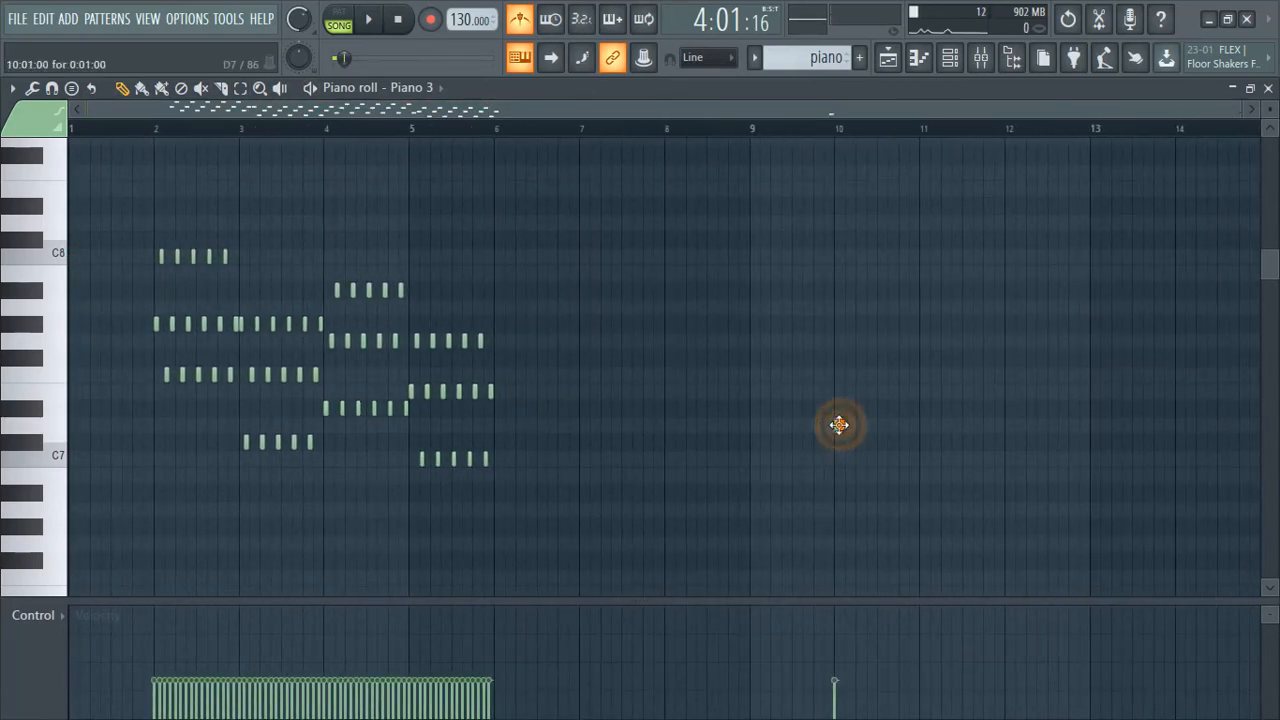
ctrl+scroll(889, 460, down, 2)
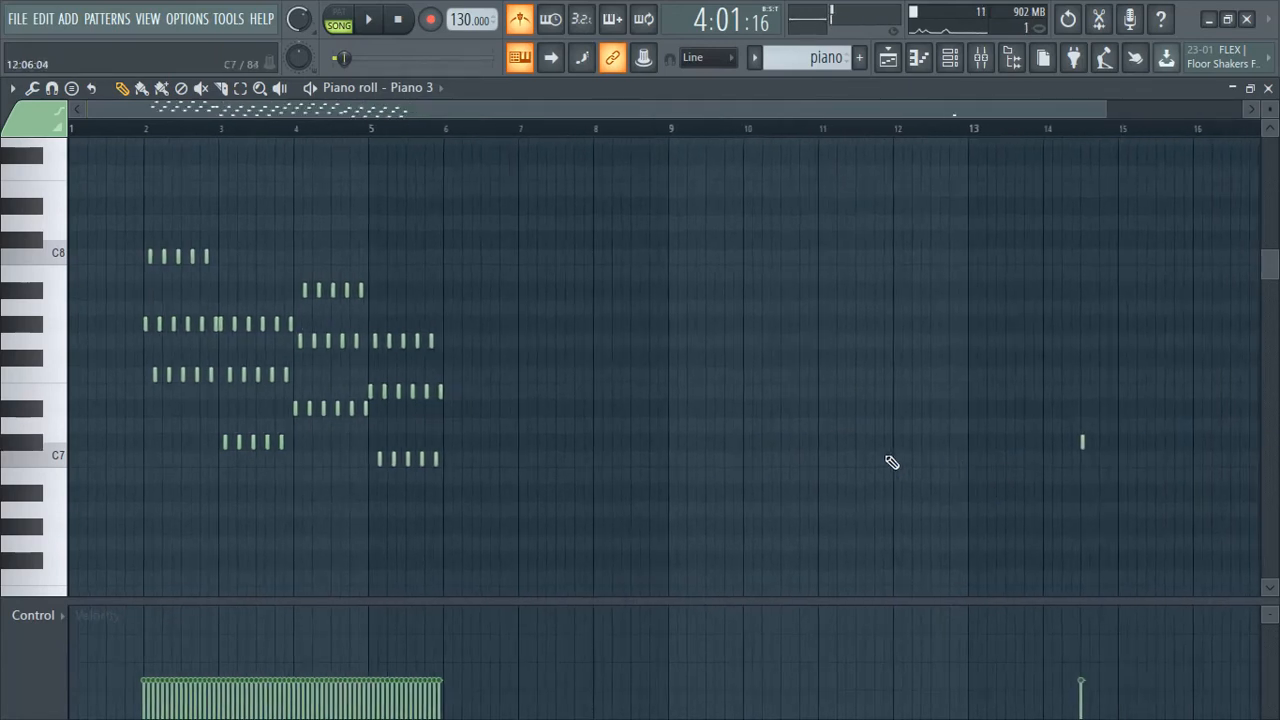
ctrl+scroll(1041, 496, down, 1)
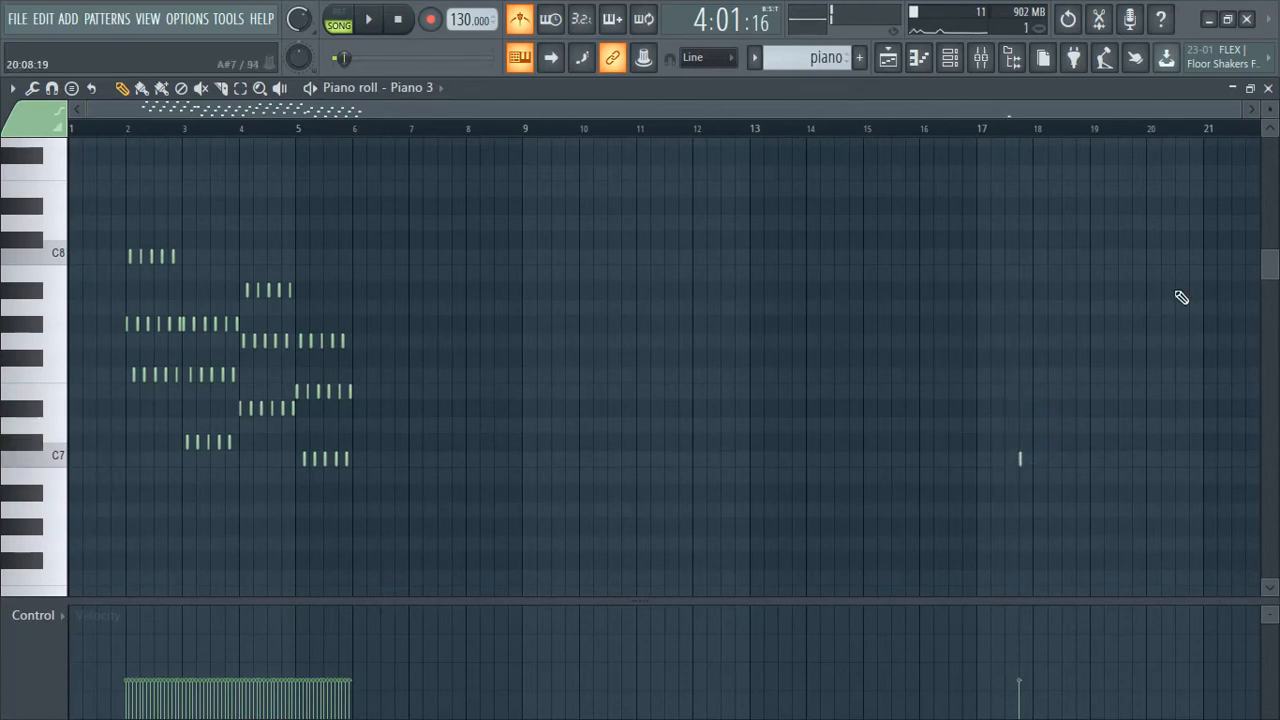
Return to the playlist and set the playback position to bar 18, where the notes of Pattern 1 and pattern 2 end
click(1232, 88)
ctrl+scroll(868, 232, up, 10)
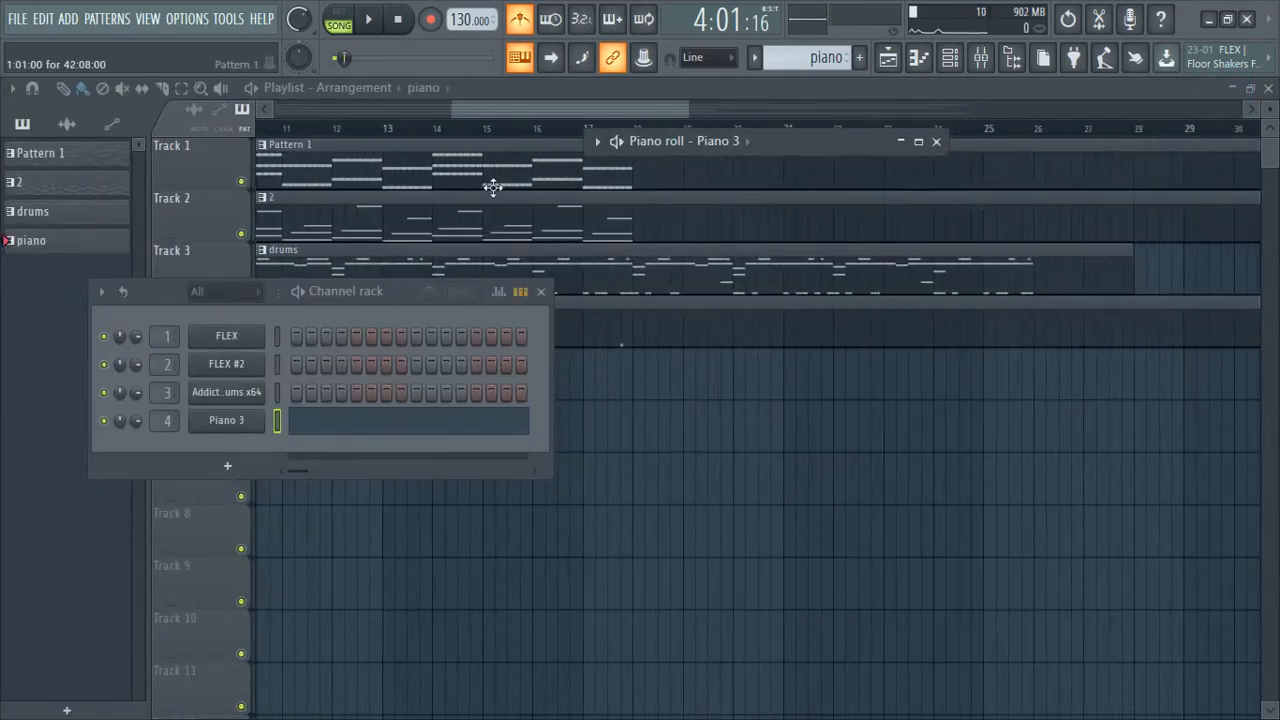
ctrl+scroll(640, 263, down, 2)
ctrl+scroll(417, 166, up, 2)
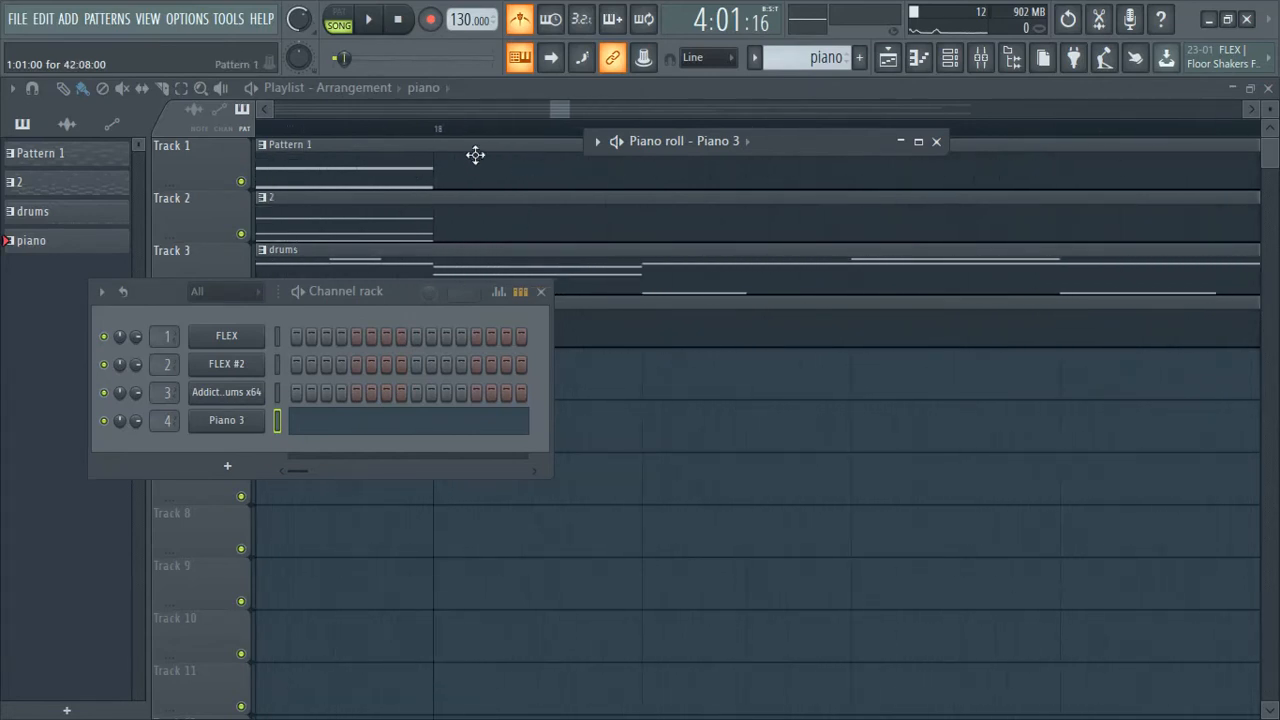
click(414, 127)
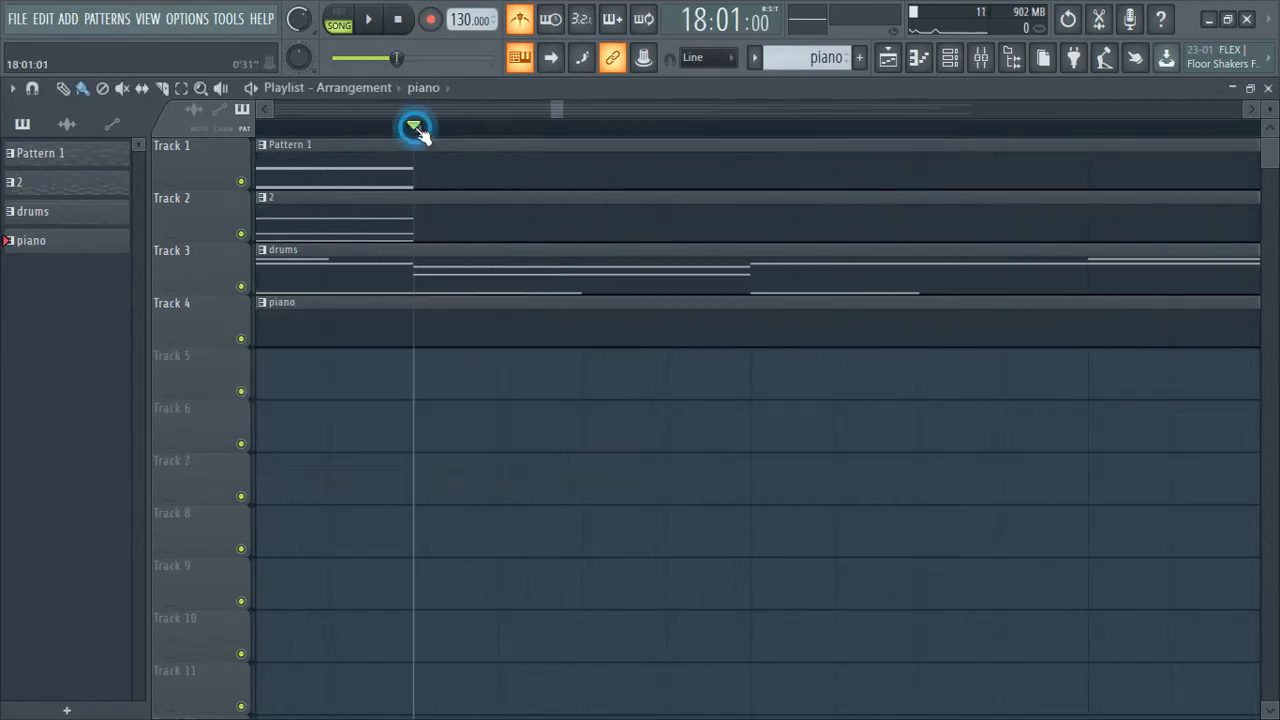
Reopen the Piano 3 notes of the piano pattern in a maximized piano roll
click(965, 60)
right_click(221, 424)
click(306, 424)
right_click(228, 421)
click(315, 421)
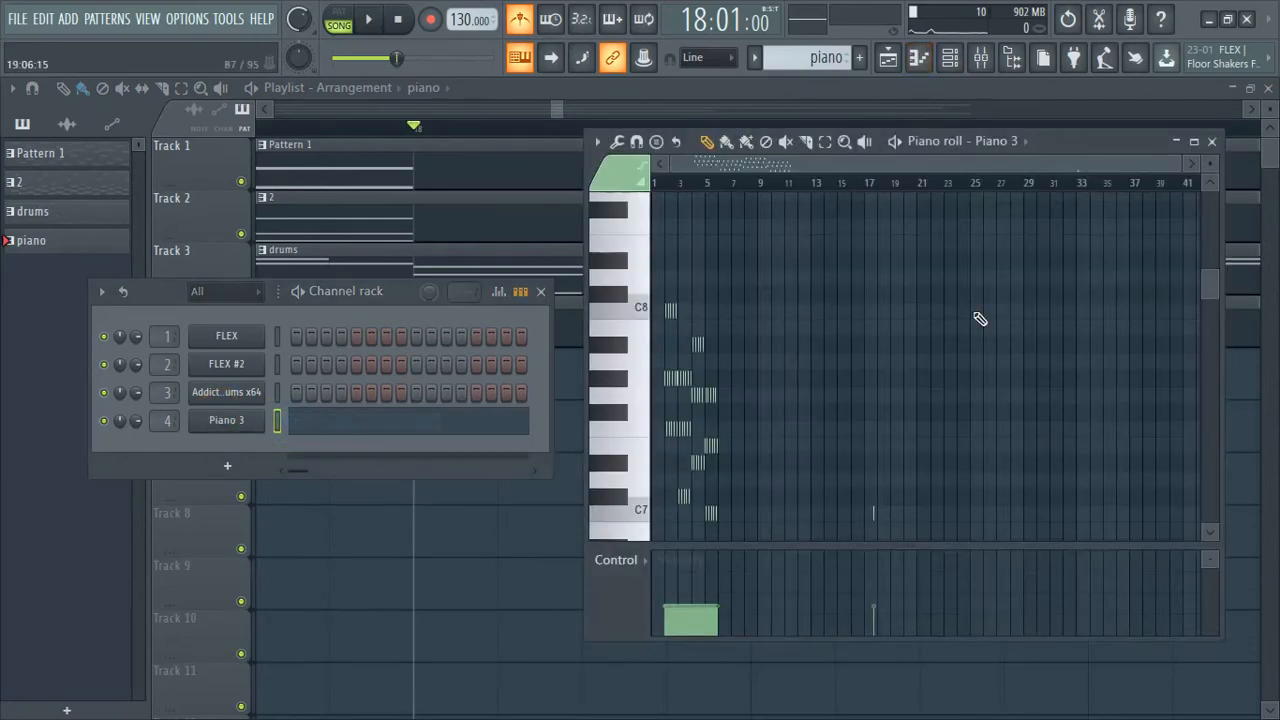
click(1193, 141)
scroll(371, 366, up, 6)
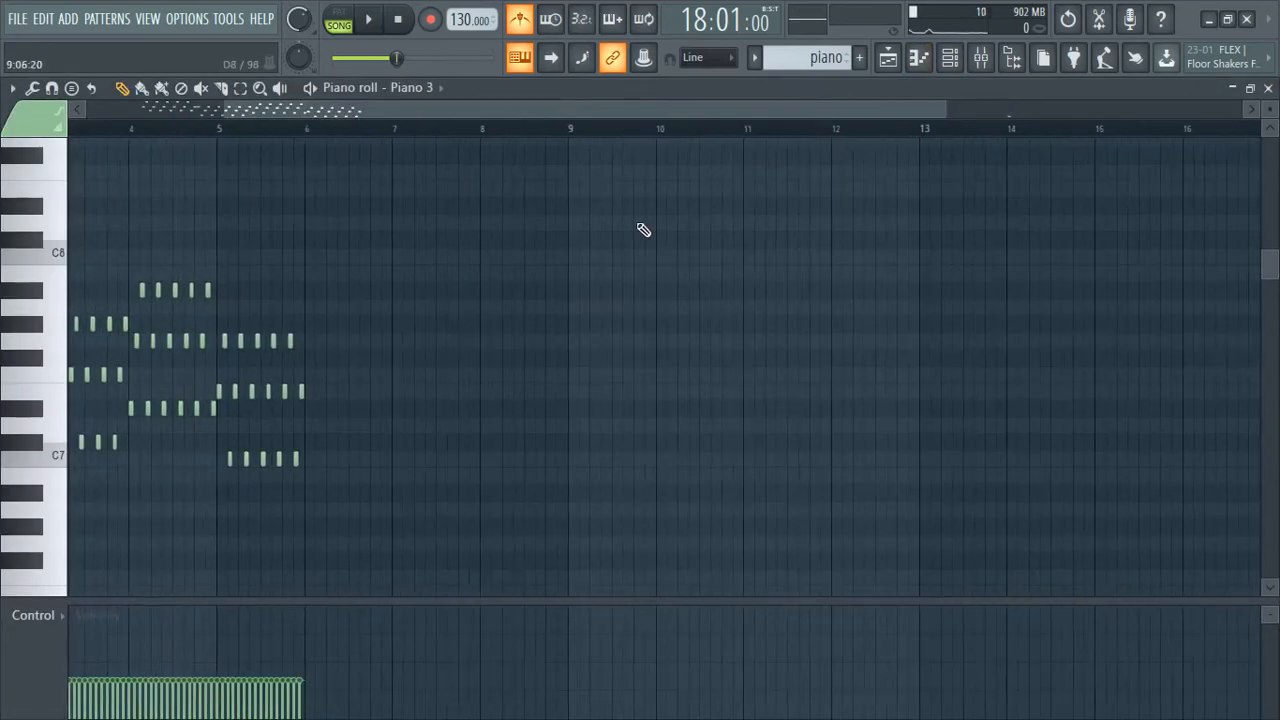
scroll(624, 402, down, 3)
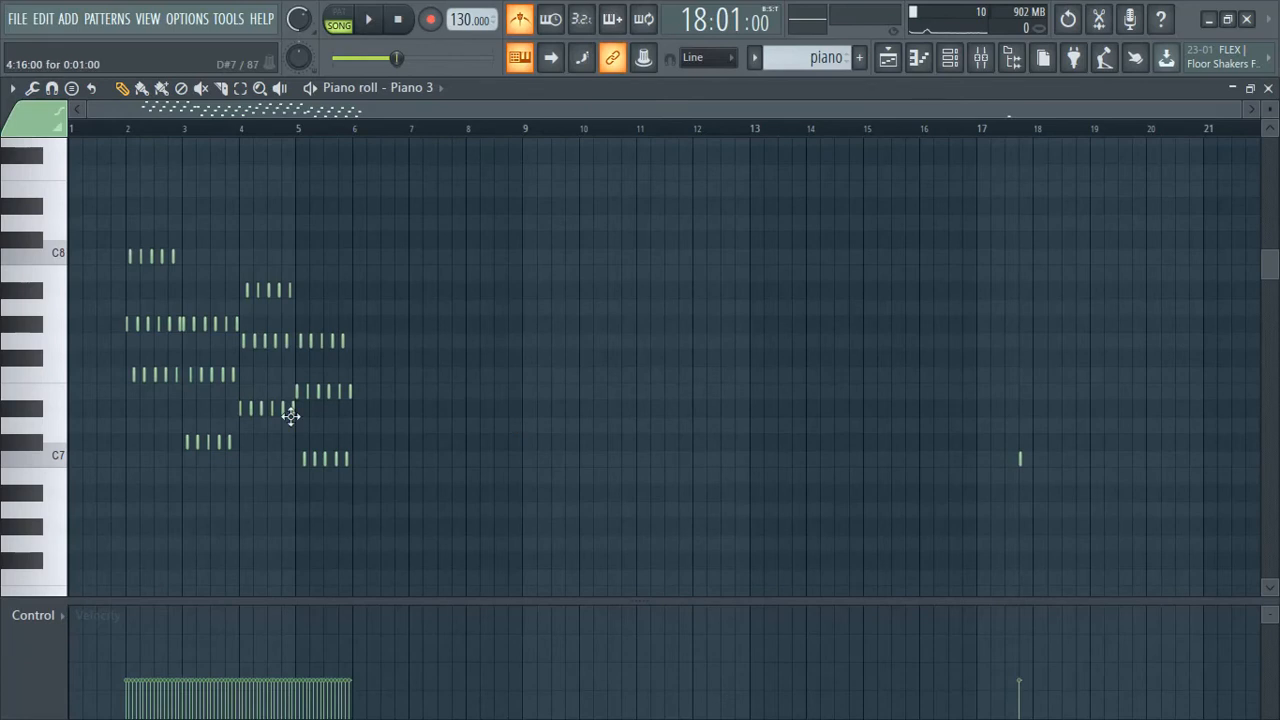
Move the whole arpeggio from bars 2 to 5 so it starts at bar 18, and delete the helper C7 note before it
drag(150, 378, 380, 512)
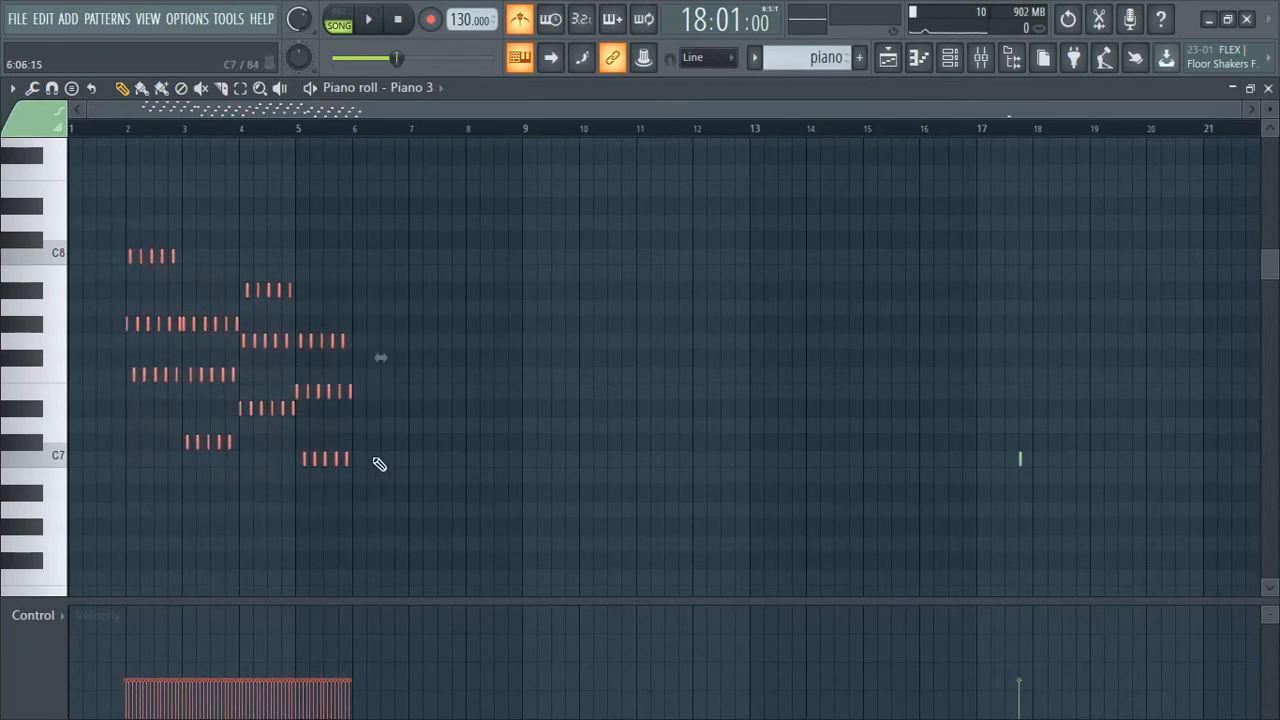
drag(263, 343, 1111, 374)
scroll(1066, 373, up, 7)
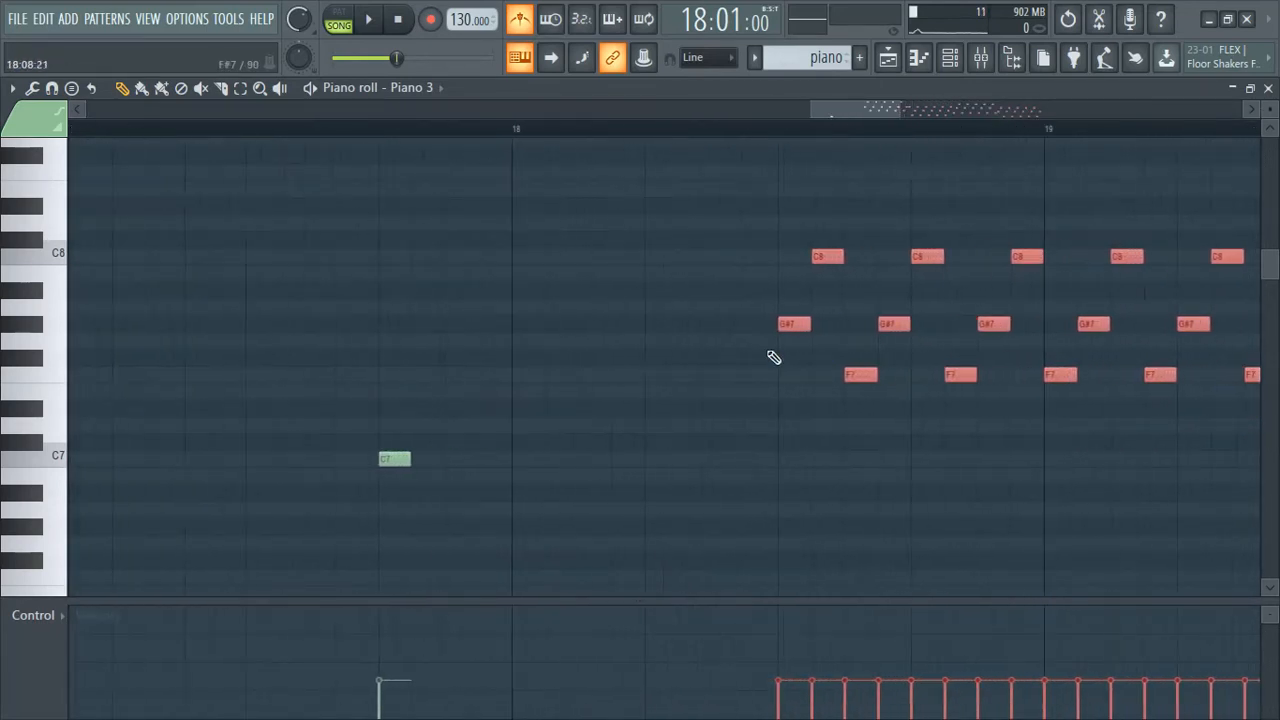
drag(789, 328, 600, 327)
scroll(489, 345, down, 7)
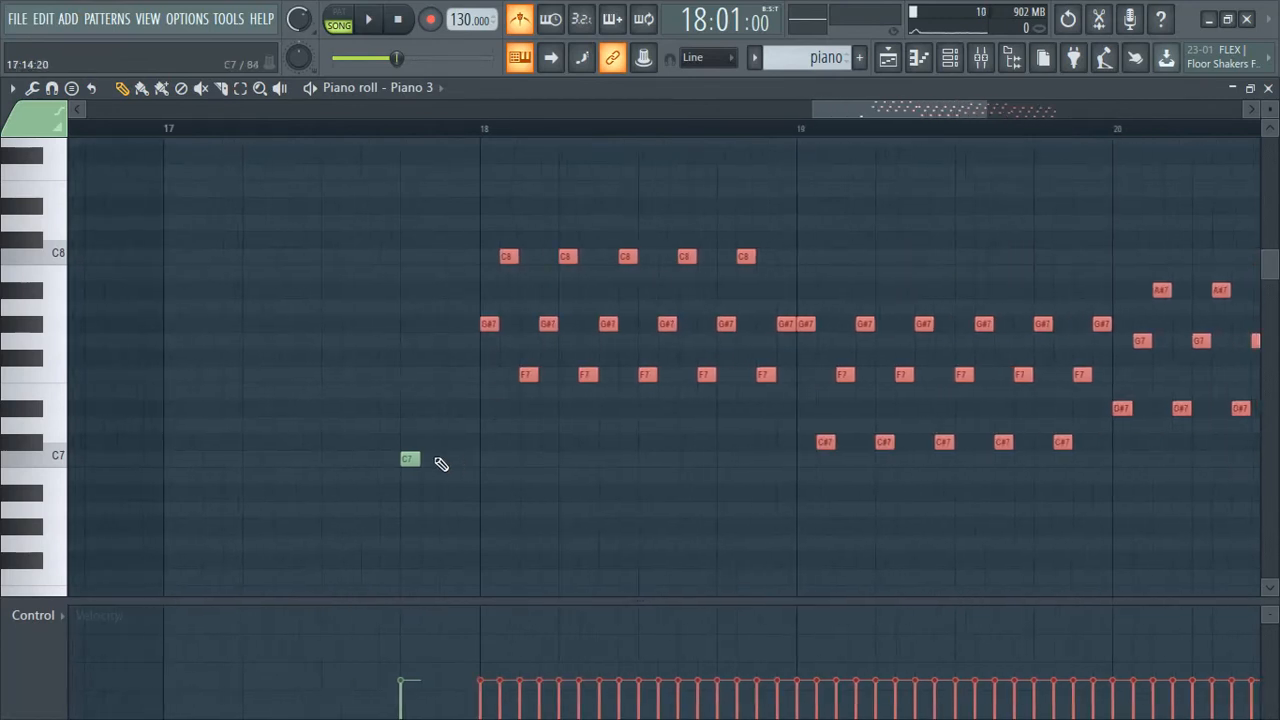
right_click(418, 458)
scroll(346, 485, down, 5)
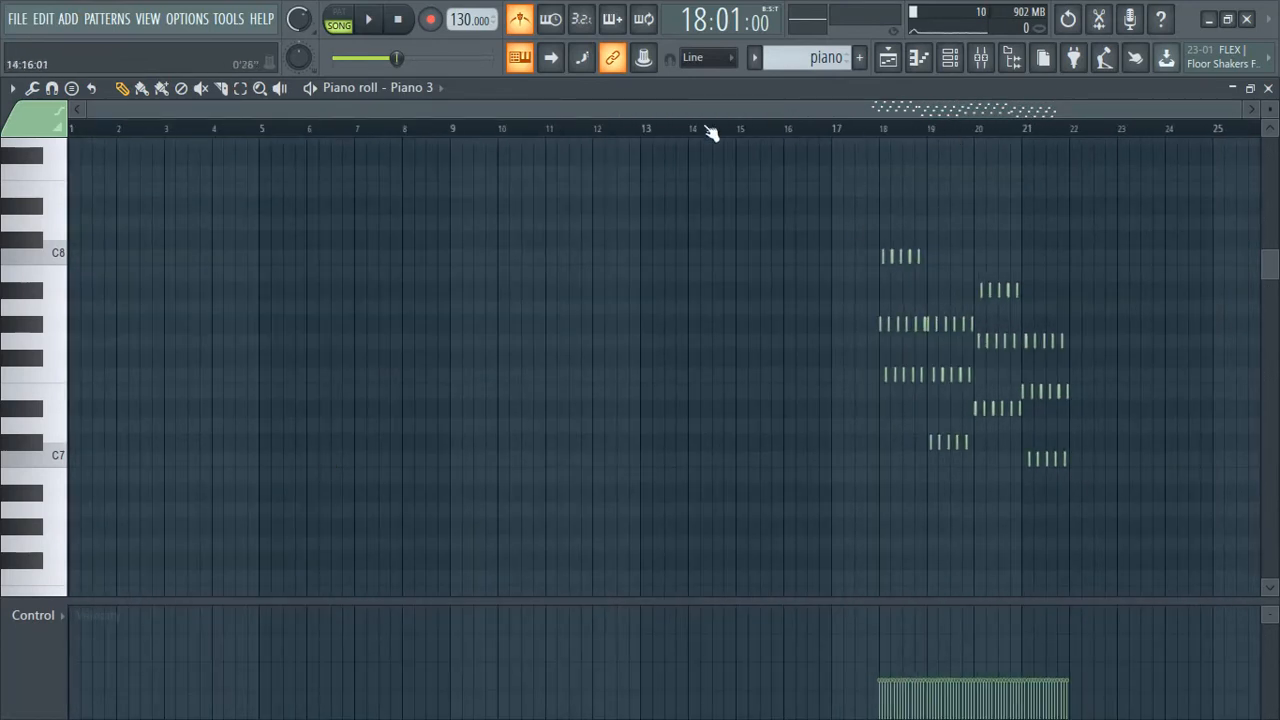
Play the song from bar 13 and show the unobstructed playlist with all four pattern clips
key(space)
click(1232, 87)
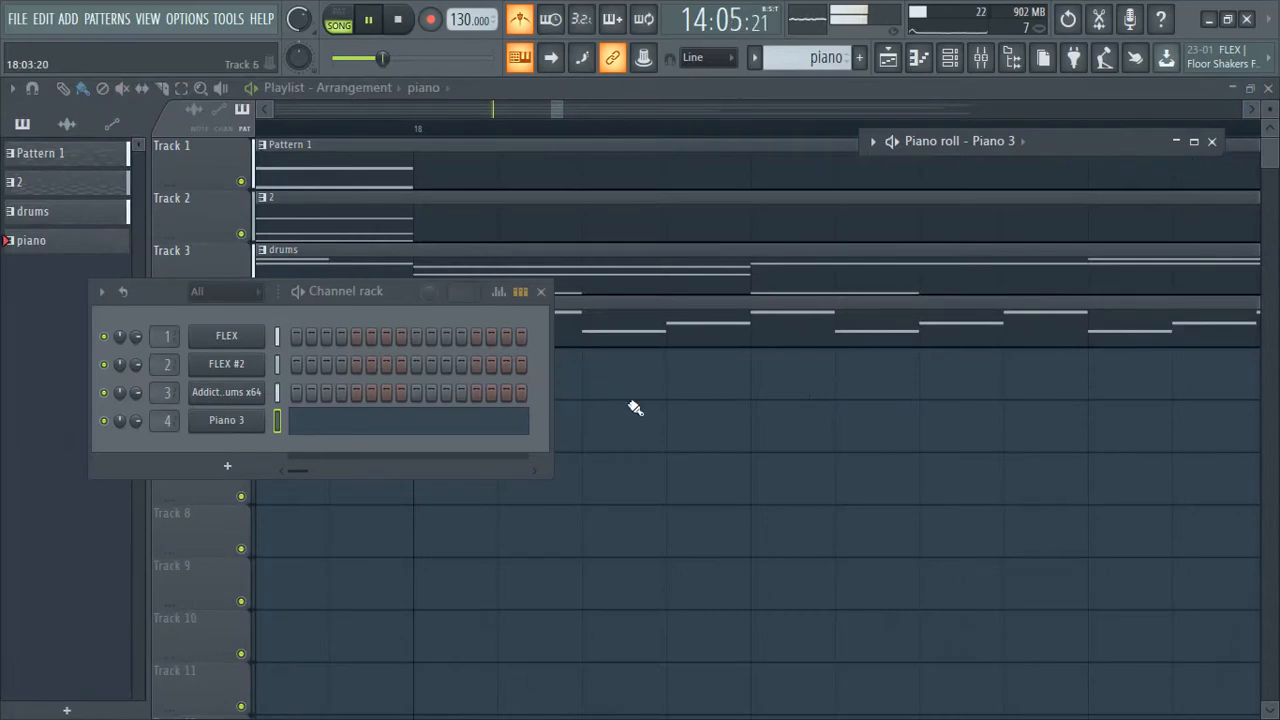
click(541, 291)
scroll(474, 509, down, 6)
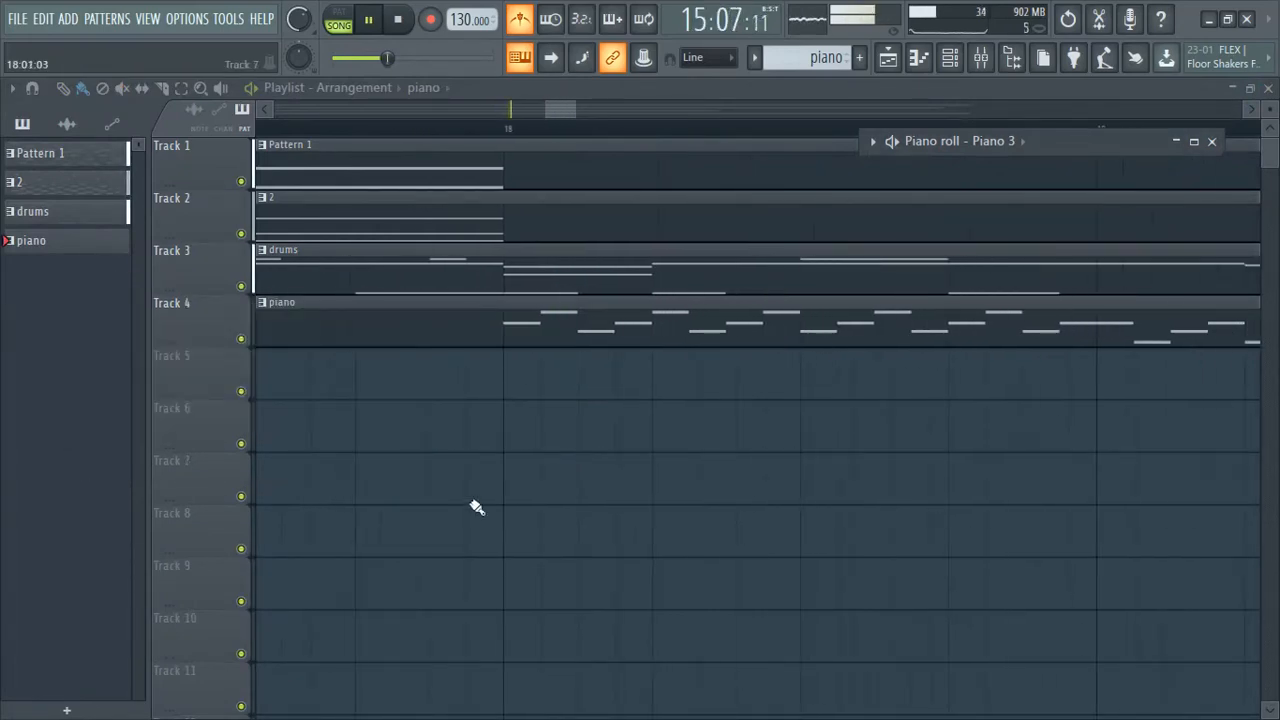
scroll(515, 430, down, 2)
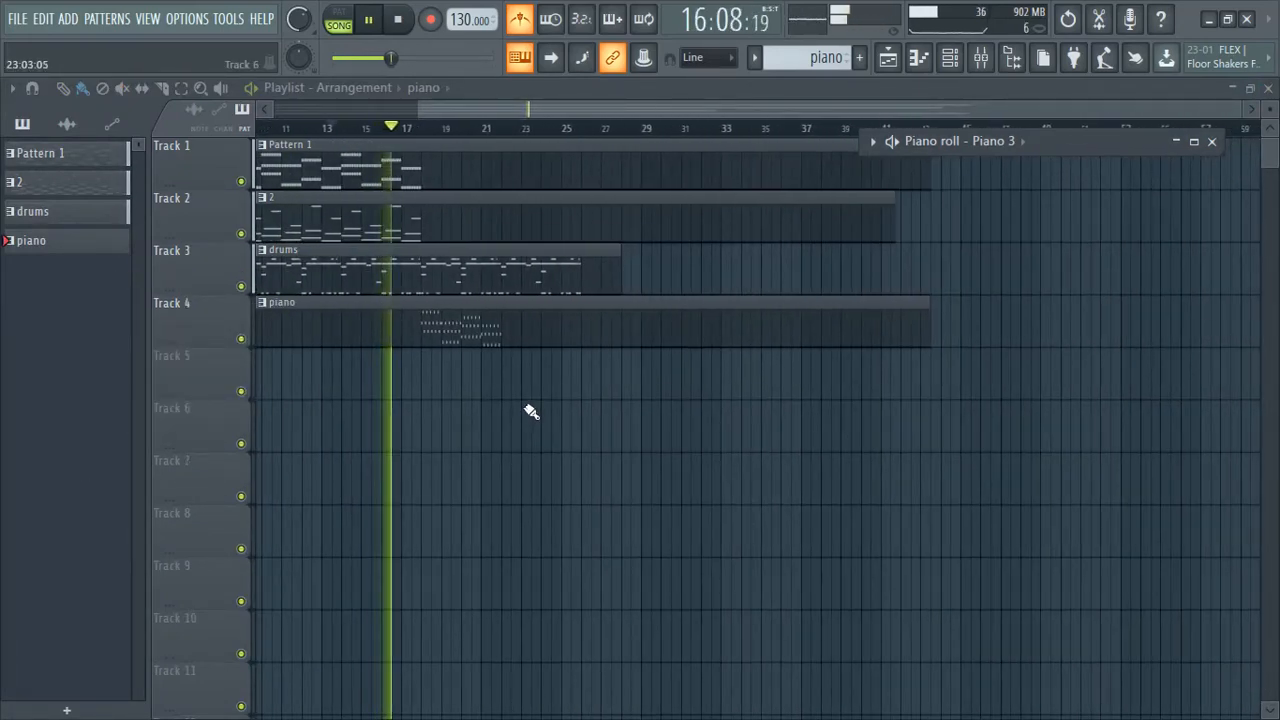
scroll(531, 412, up, 2)
scroll(551, 369, down, 4)
Shorten the piano clip on Track 4 to a length of 21:08:00, ending just after the arpeggio
click(966, 308)
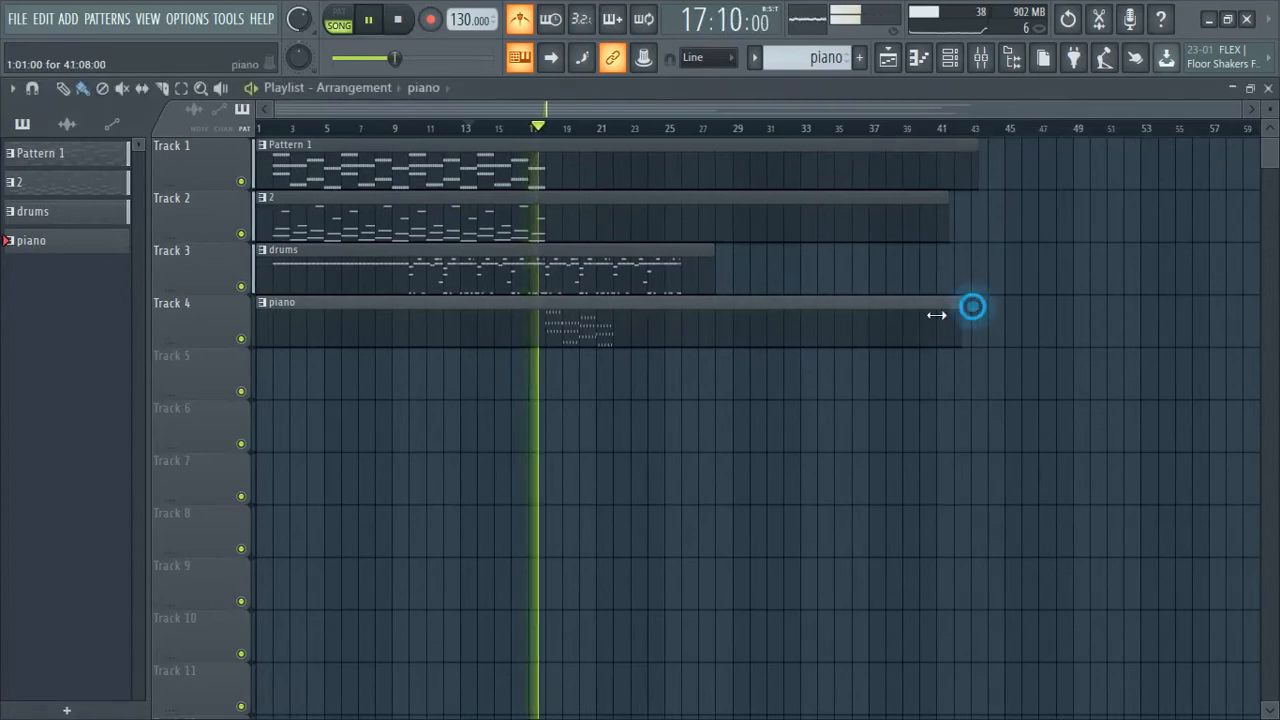
drag(966, 308, 628, 335)
scroll(640, 337, up, 4)
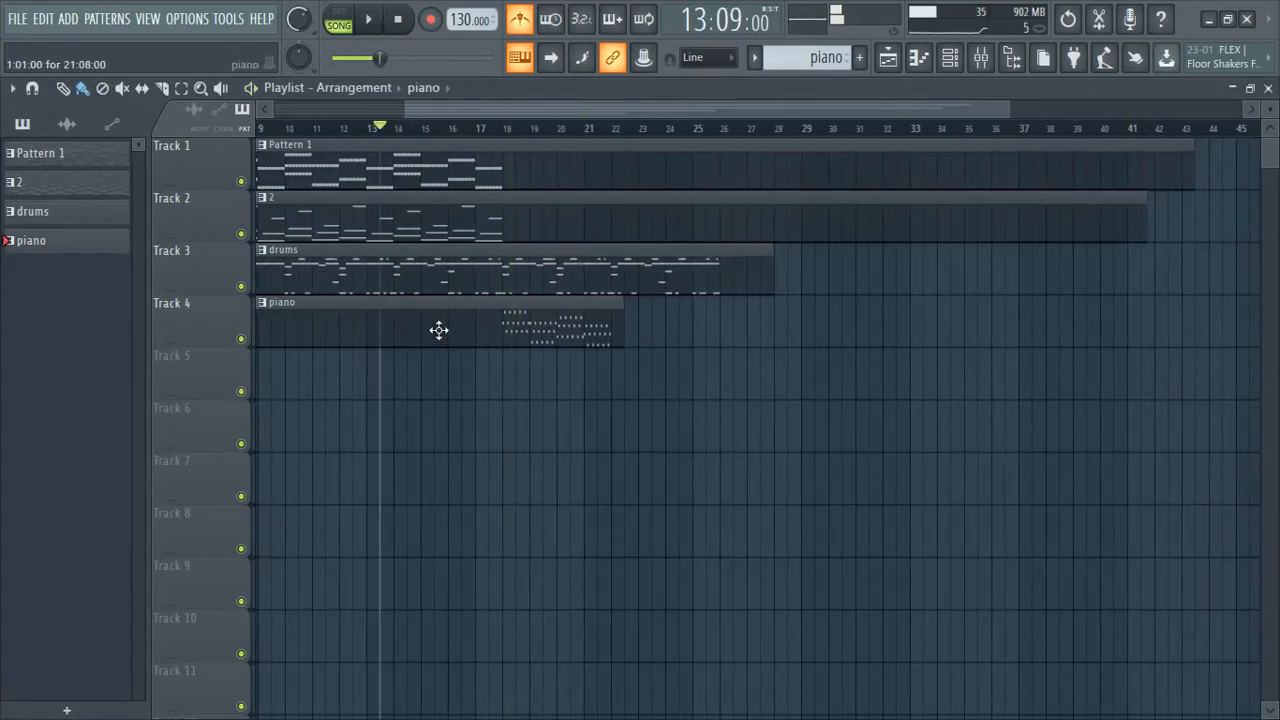
Replay the song from bar 13 to hear the lead-up to the piano arpeggio, and stop playback
scroll(440, 325, up, 4)
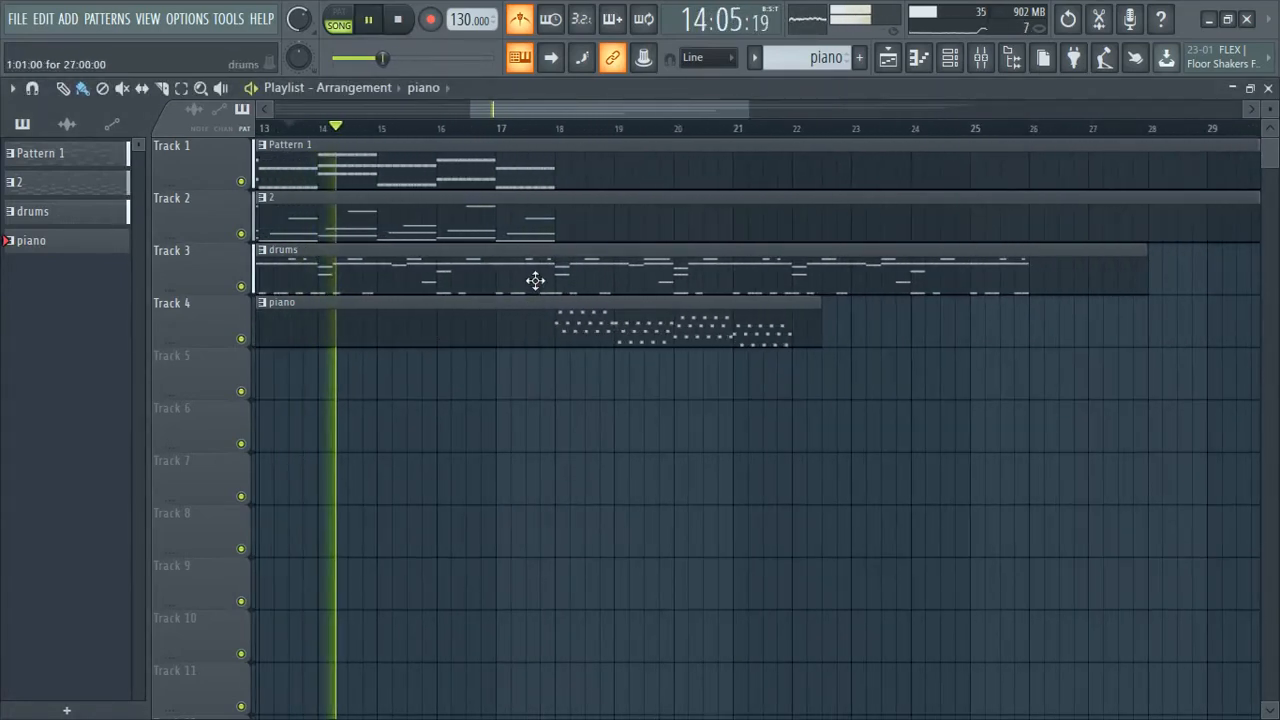
scroll(603, 289, down, 4)
key(space)
Open the FLEX #2 notes of pattern 2 in a maximized piano roll and bring the C6 range into view
click(541, 218)
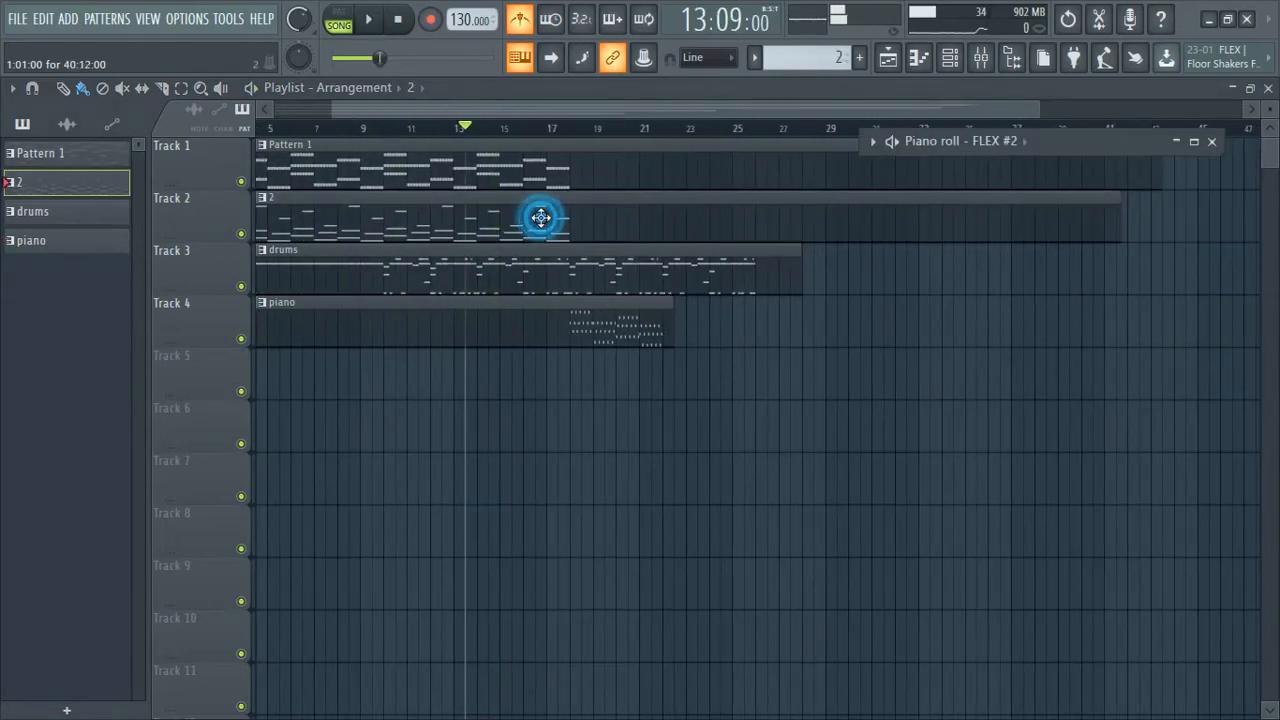
double_click(116, 181)
drag(1228, 158, 748, 172)
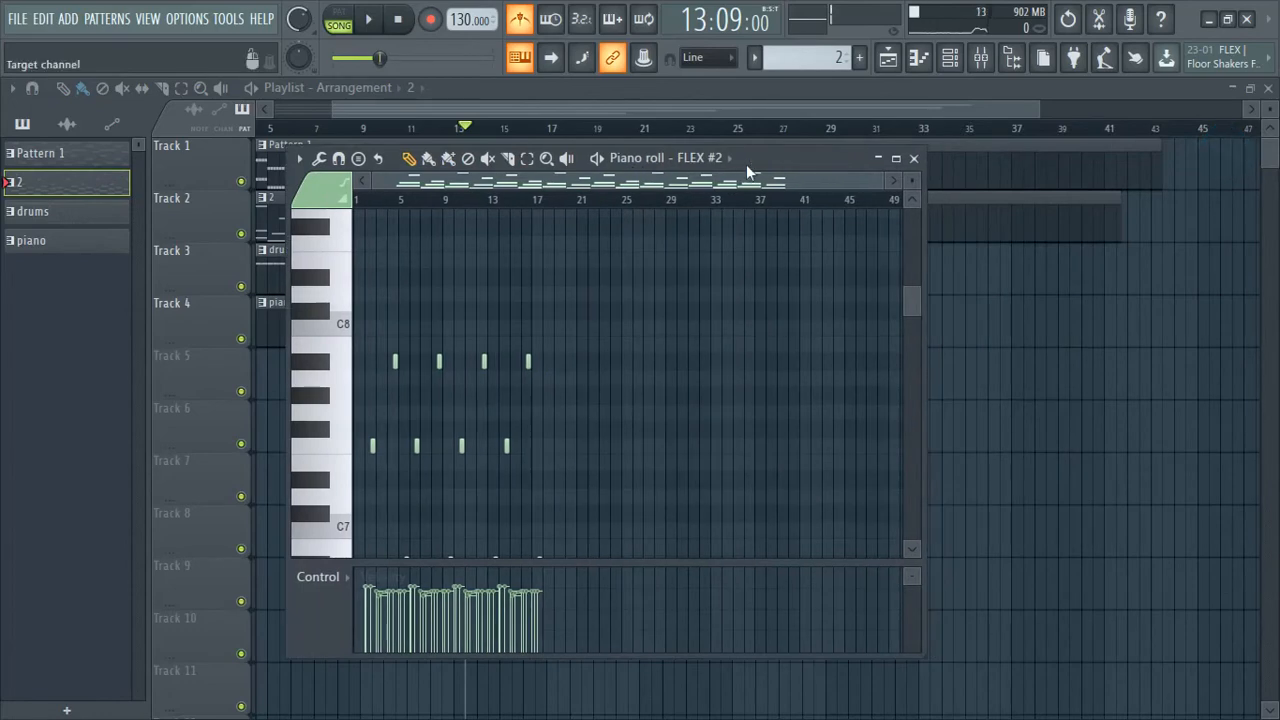
click(903, 160)
drag(160, 252, 1246, 586)
scroll(980, 421, down, 4)
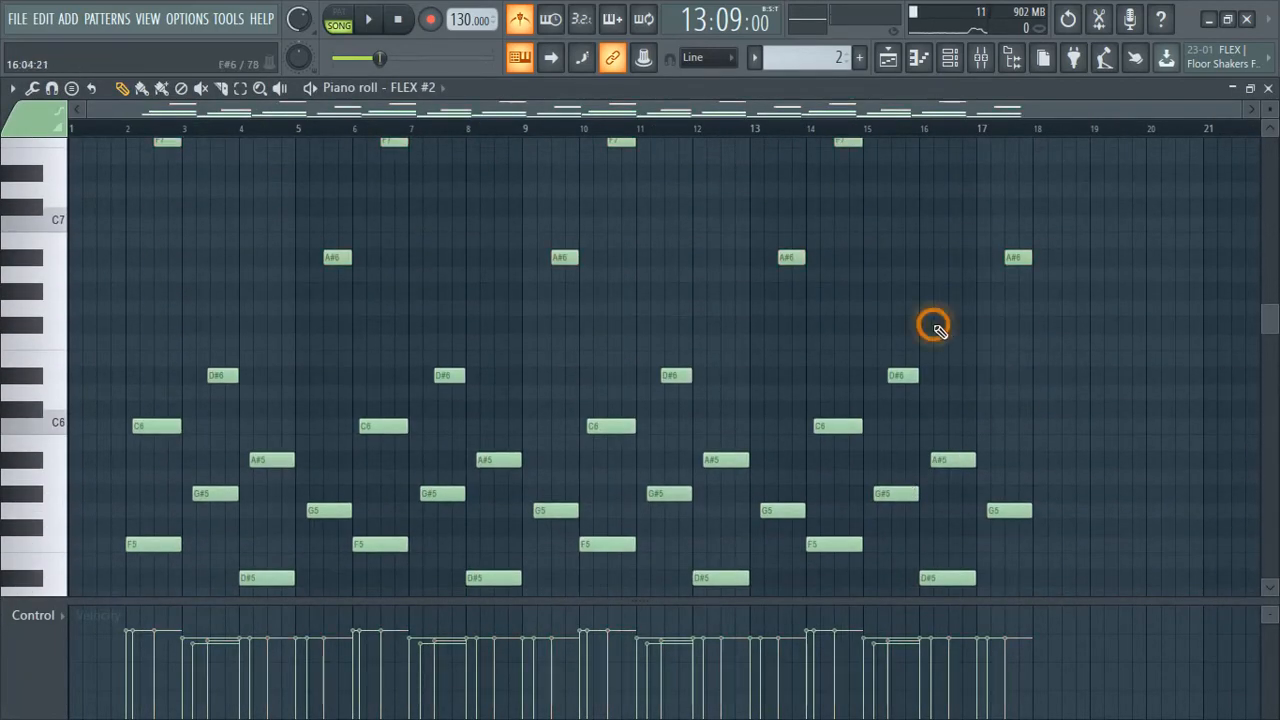
Duplicate all the FLEX #2 notes of pattern 2 twice so they continue through bar 49, and return to the playlist
scroll(394, 174, up, 3)
drag(128, 170, 1174, 385)
key(ctrl+b)
scroll(480, 362, up, 1)
key(ctrl+b)
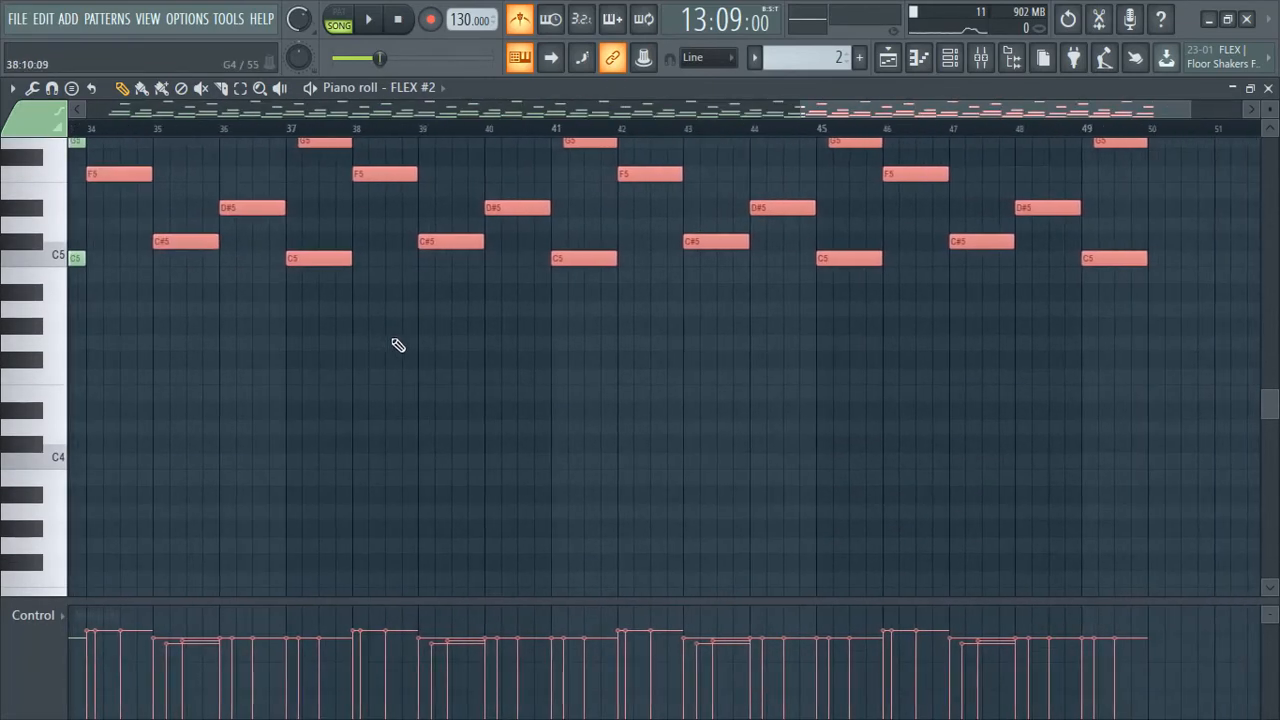
scroll(390, 380, down, 3)
click(1268, 88)
Play the song from around bar 19 and again from bar 17 to hear the piano arpeggio against the other patterns
key(space)
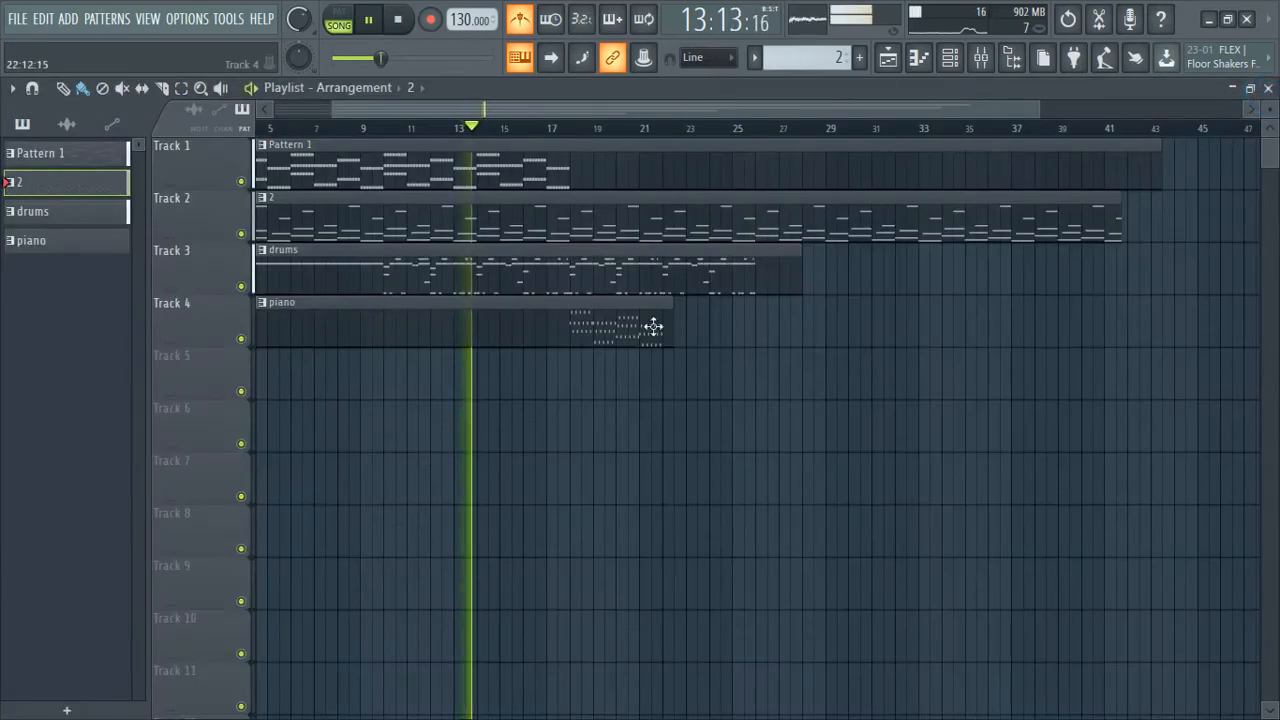
click(592, 125)
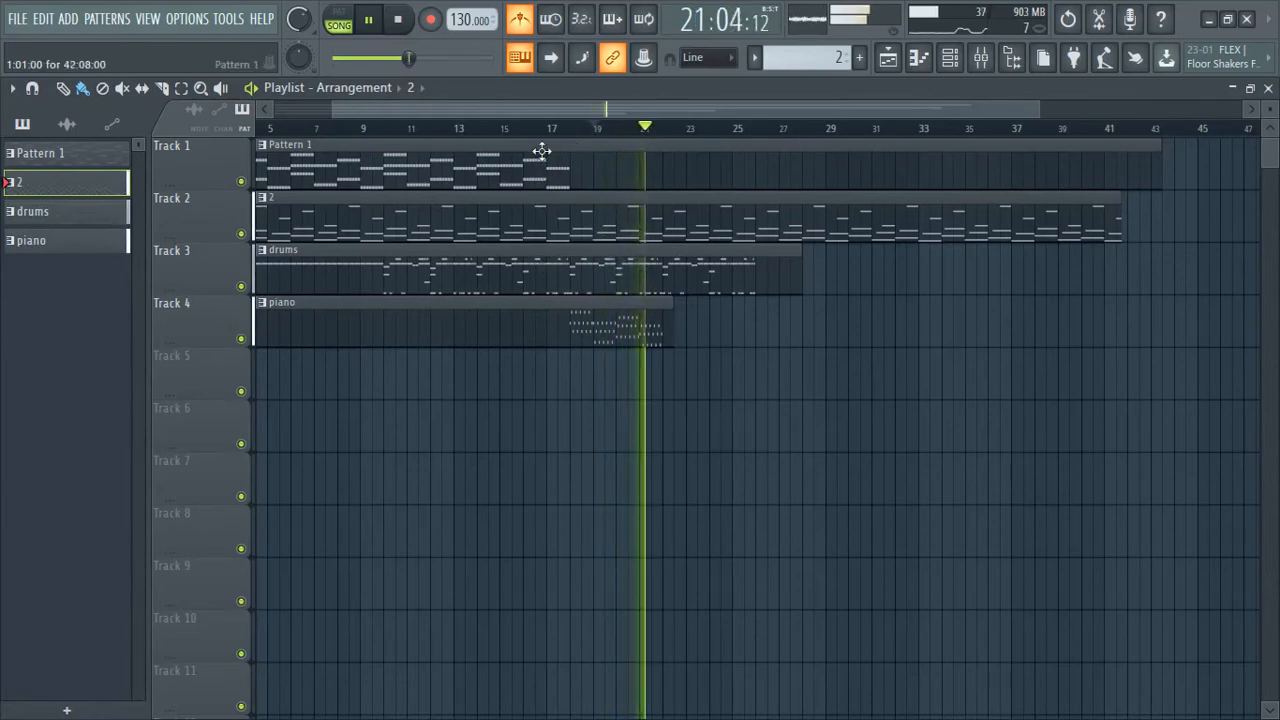
click(549, 125)
ctrl+scroll(674, 360, up, 6)
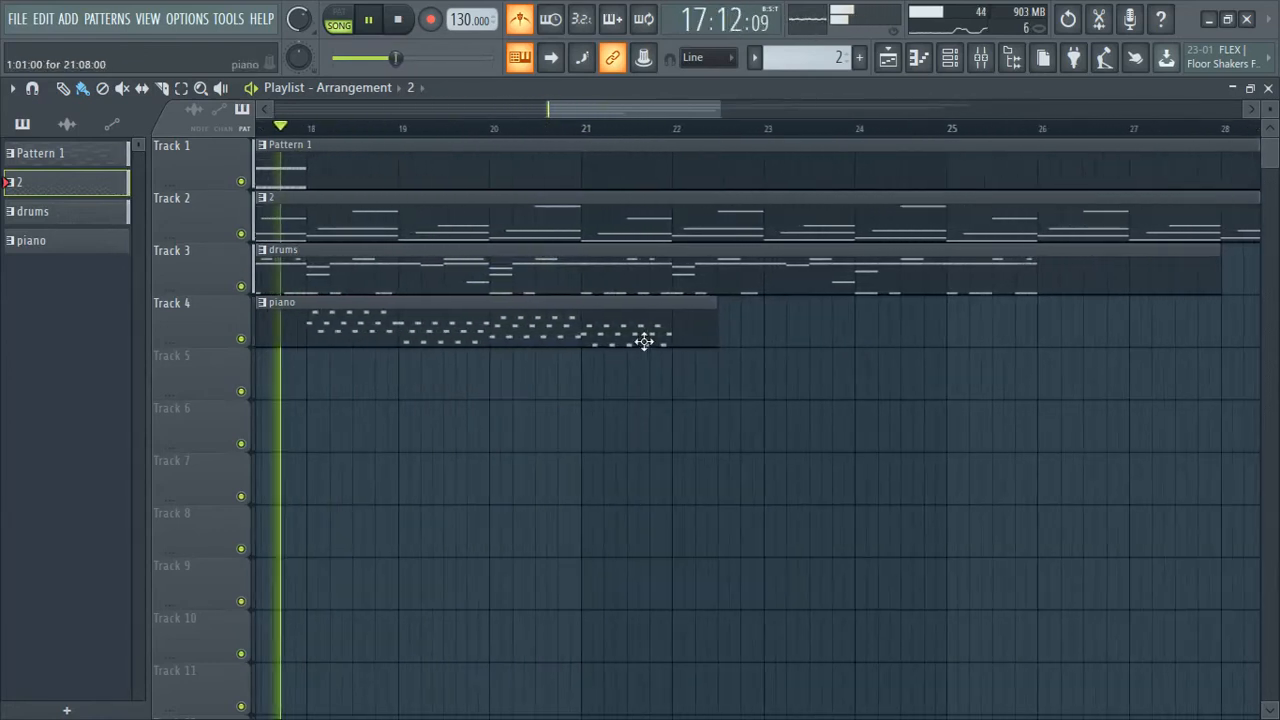
Extend the pattern 2 clip on Track 2 to a length of 61:12:00 so it covers the duplicated notes
ctrl+scroll(587, 340, down, 5)
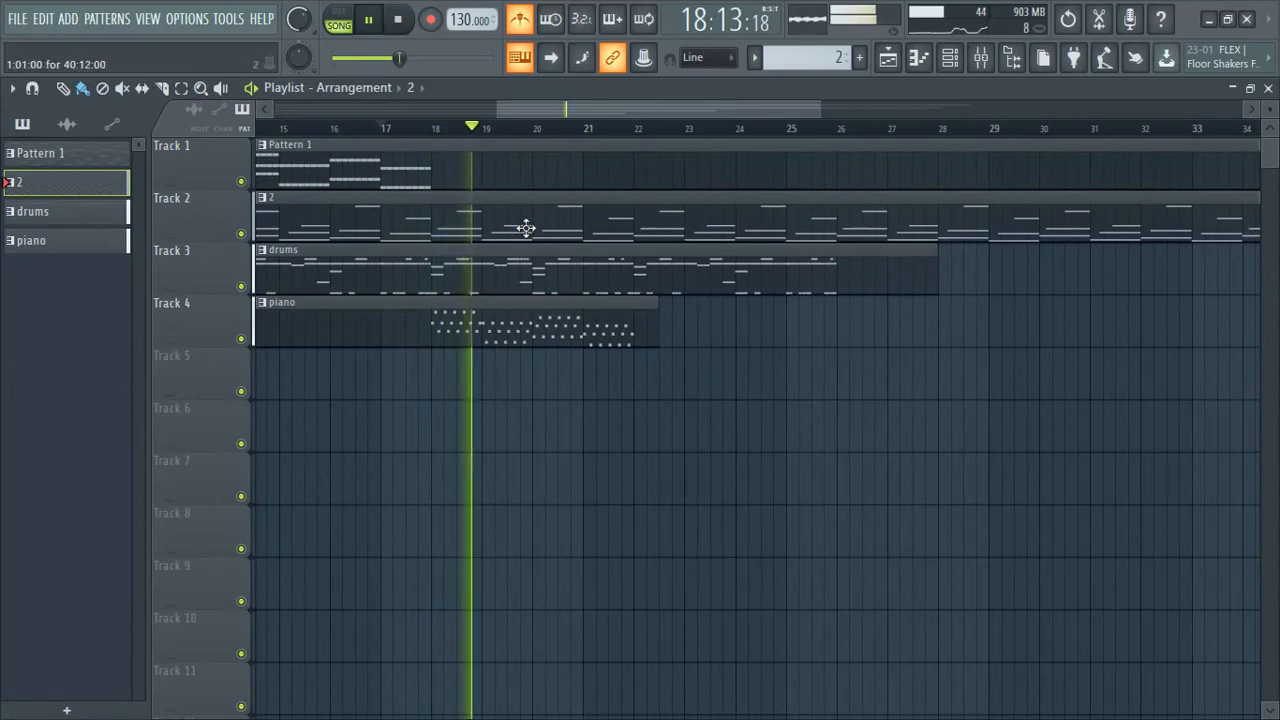
ctrl+scroll(651, 334, down, 3)
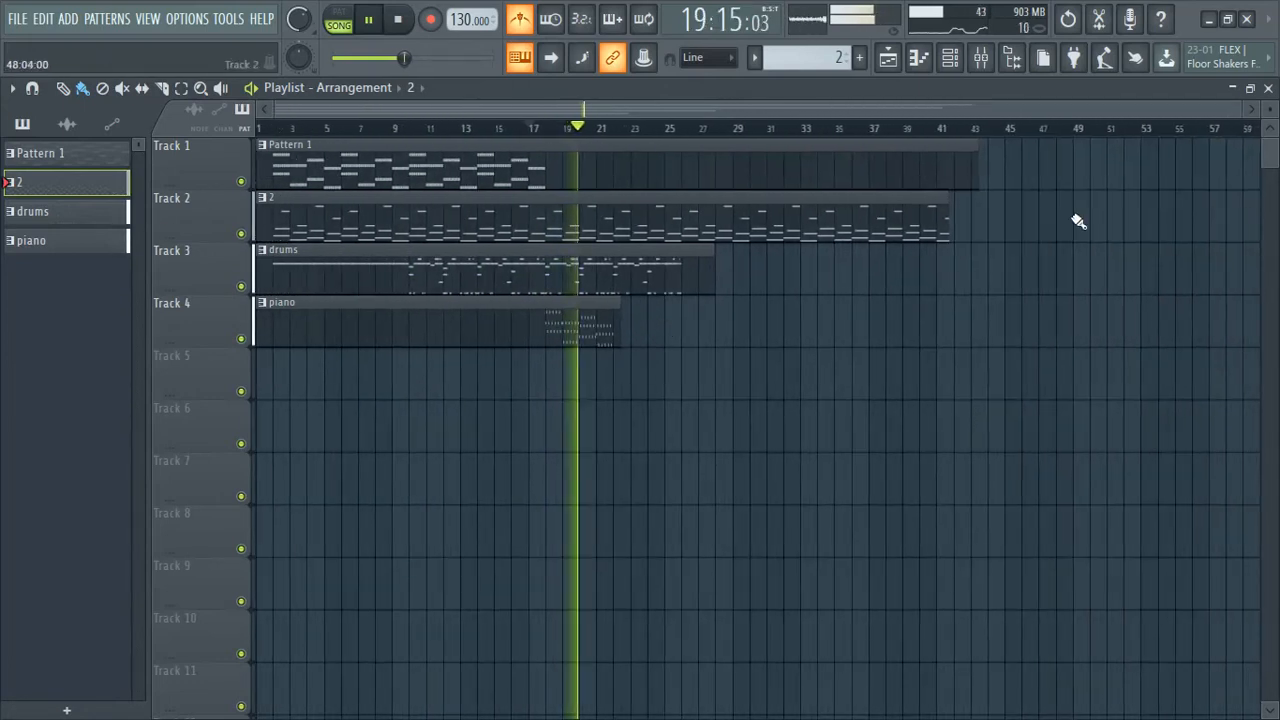
click(850, 209)
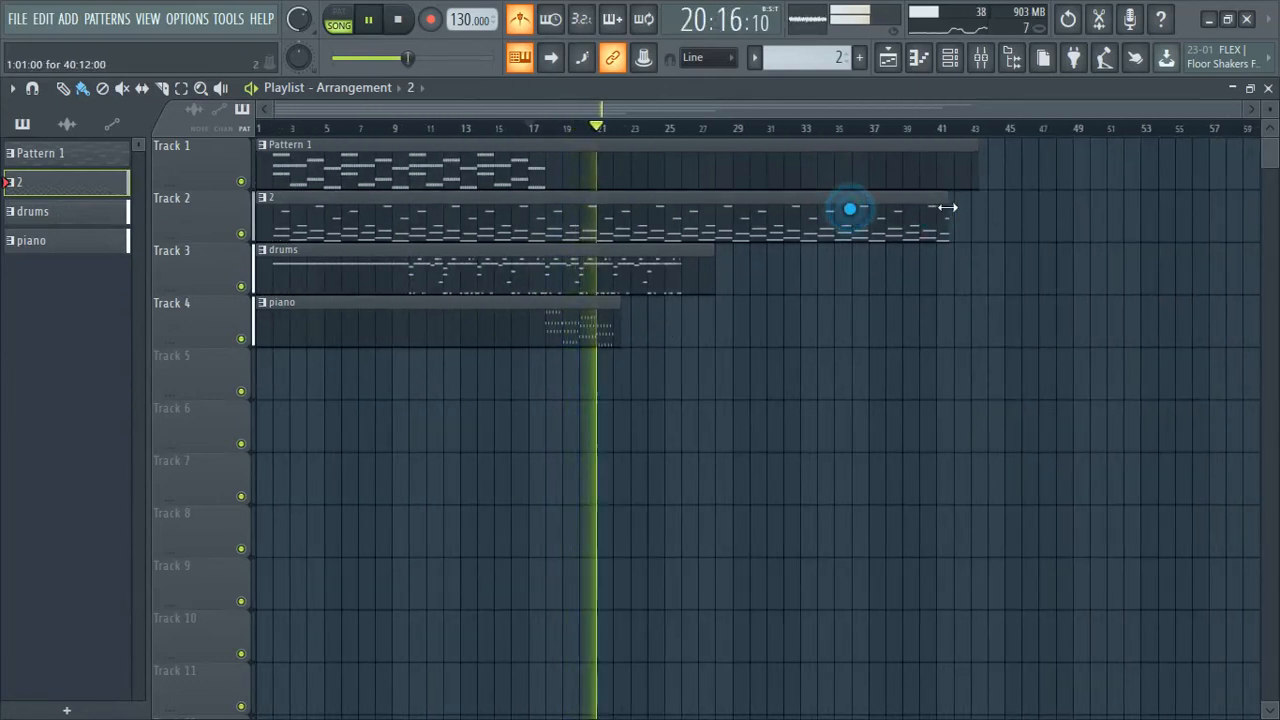
double_click(947, 205)
ctrl+scroll(720, 352, down, 1)
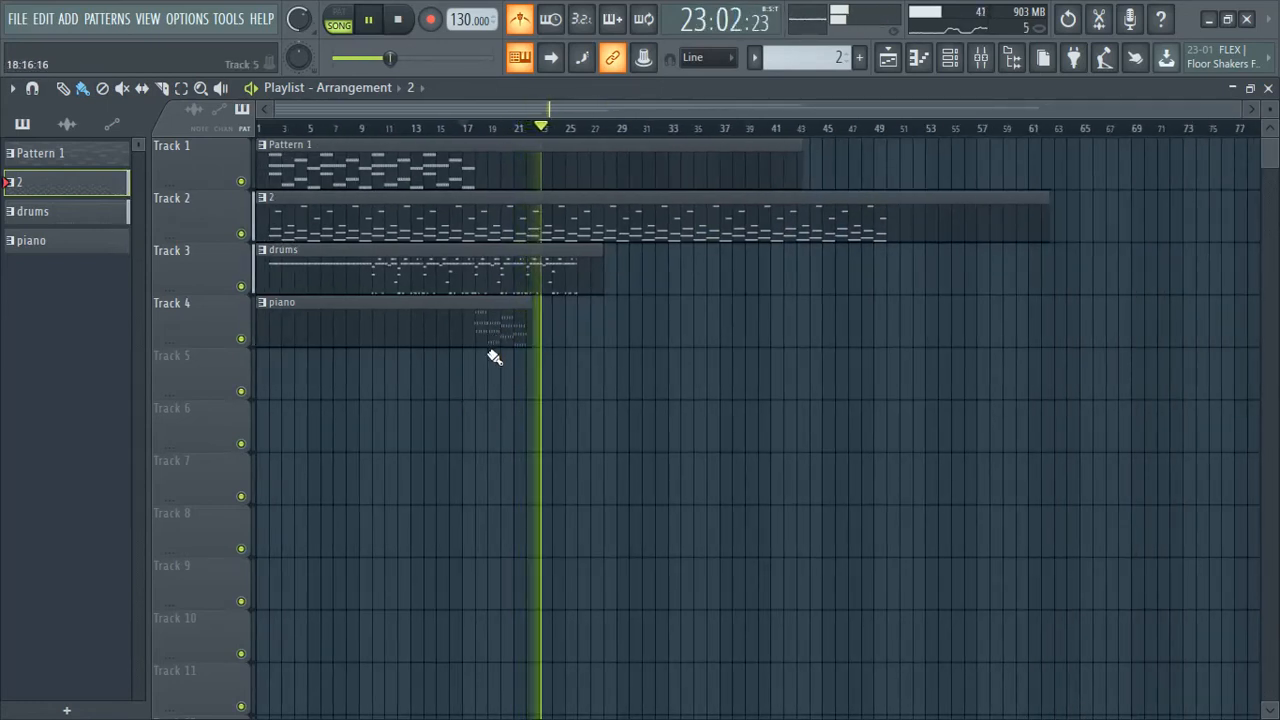
Duplicate the whole four-bar Piano 3 arpeggio of bars 18 to 21 into bars 22 to 25, and return to the playlist
double_click(488, 317)
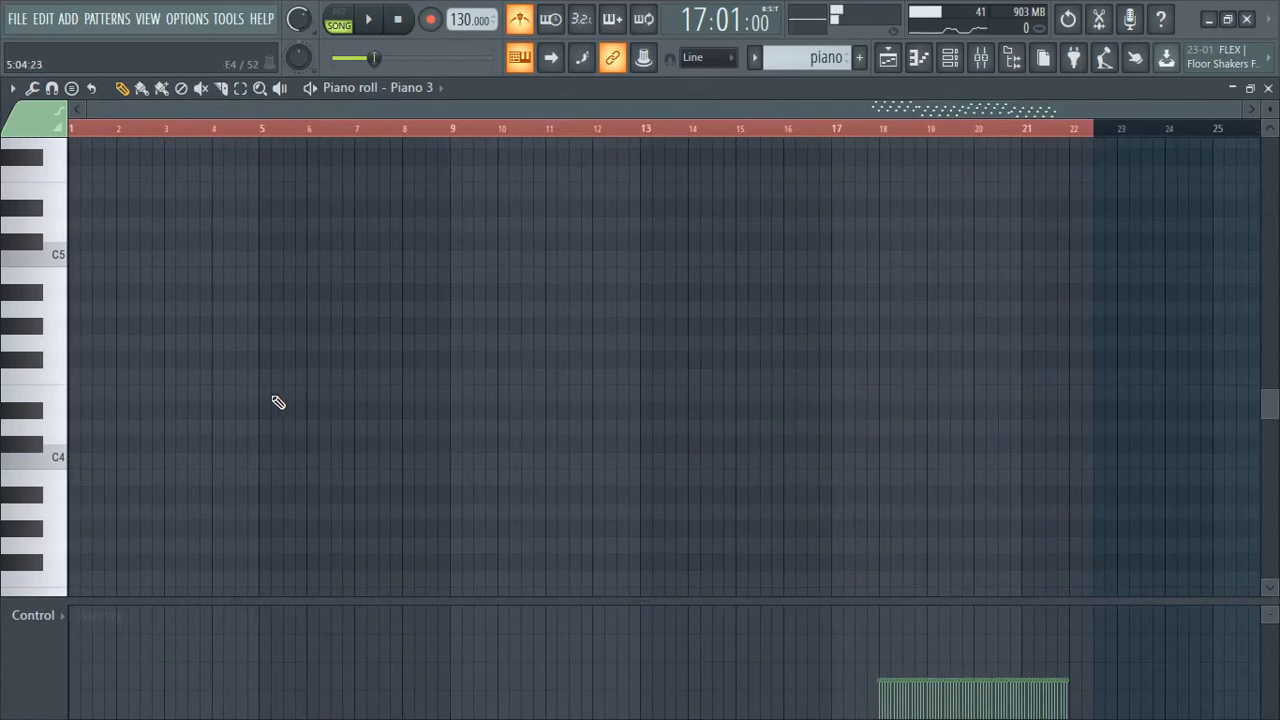
click(1268, 89)
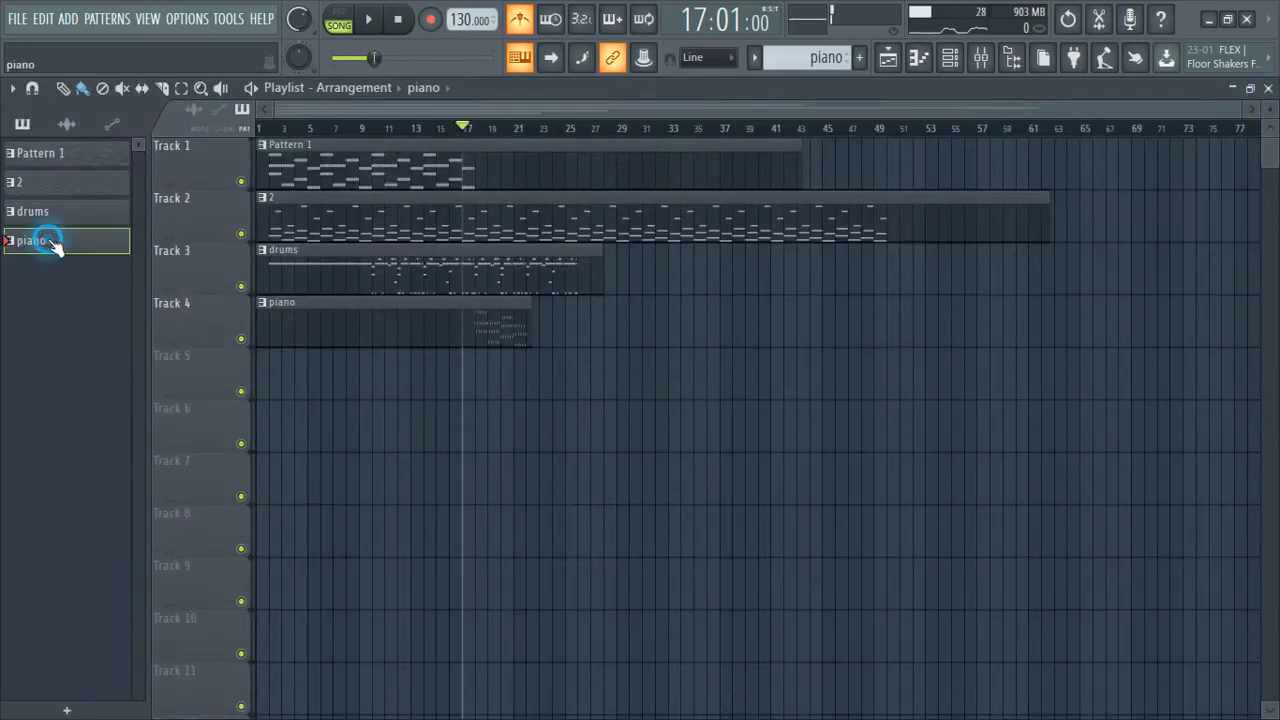
double_click(50, 242)
drag(279, 110, 862, 150)
scroll(797, 481, down, 3)
scroll(760, 466, down, 3)
scroll(735, 425, up, 12)
scroll(372, 507, left, 5)
scroll(760, 508, up, 4)
scroll(1131, 509, down, 6)
ctrl+scroll(1109, 477, up, 2)
ctrl+scroll(1005, 425, up, 2)
drag(271, 292, 1180, 571)
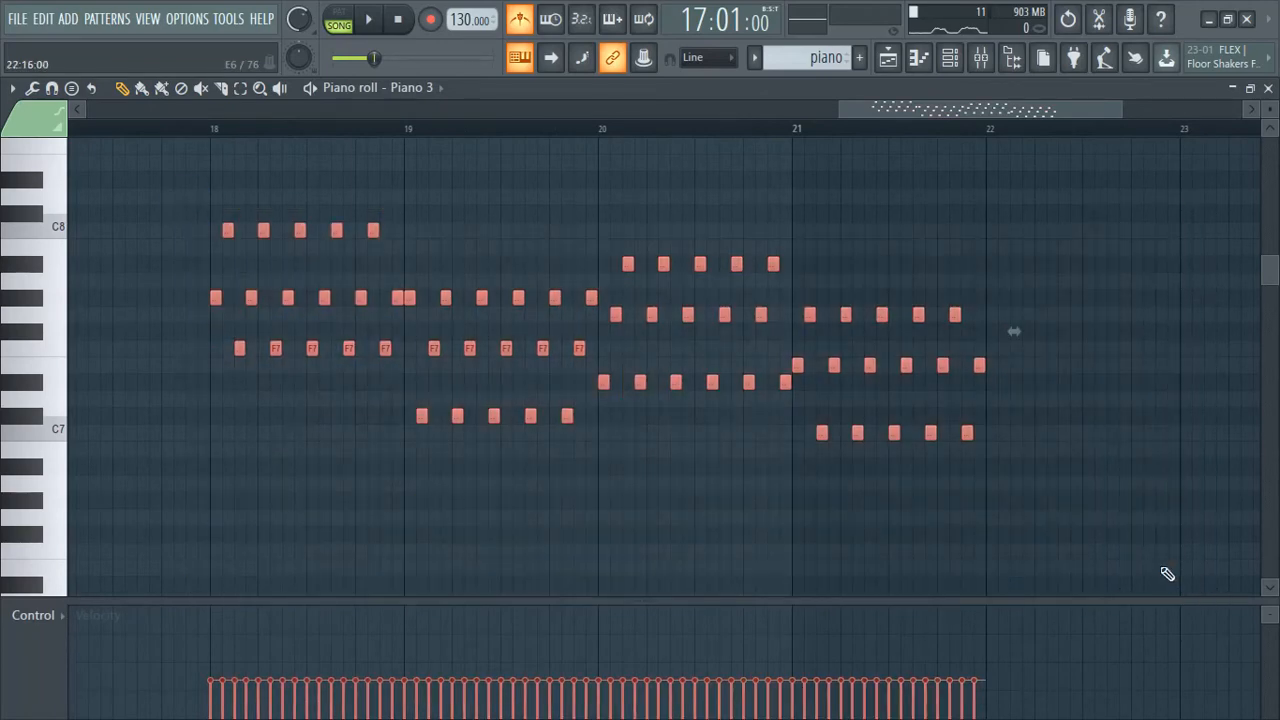
key(ctrl+b)
ctrl+scroll(474, 420, down, 4)
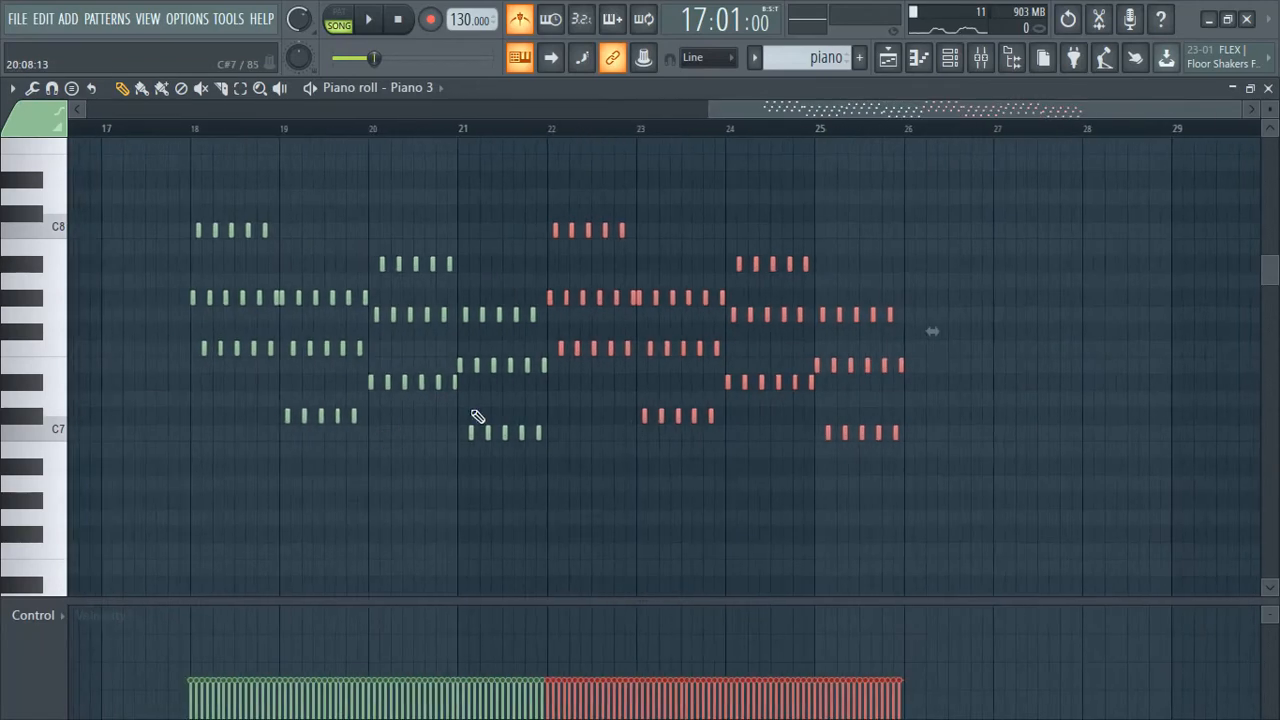
click(1267, 88)
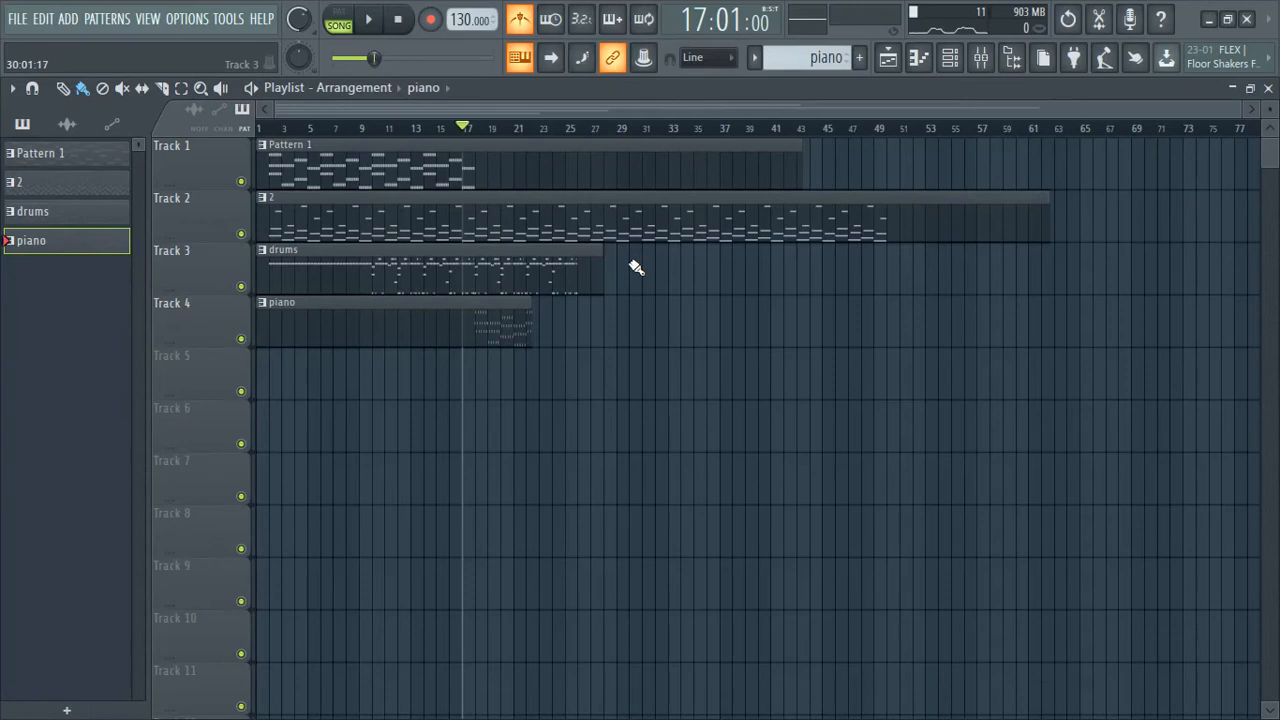
Extend the drums clip on Track 3 to 43:00:00 and the piano clip on Track 4 to 52:08:00
drag(598, 256, 773, 248)
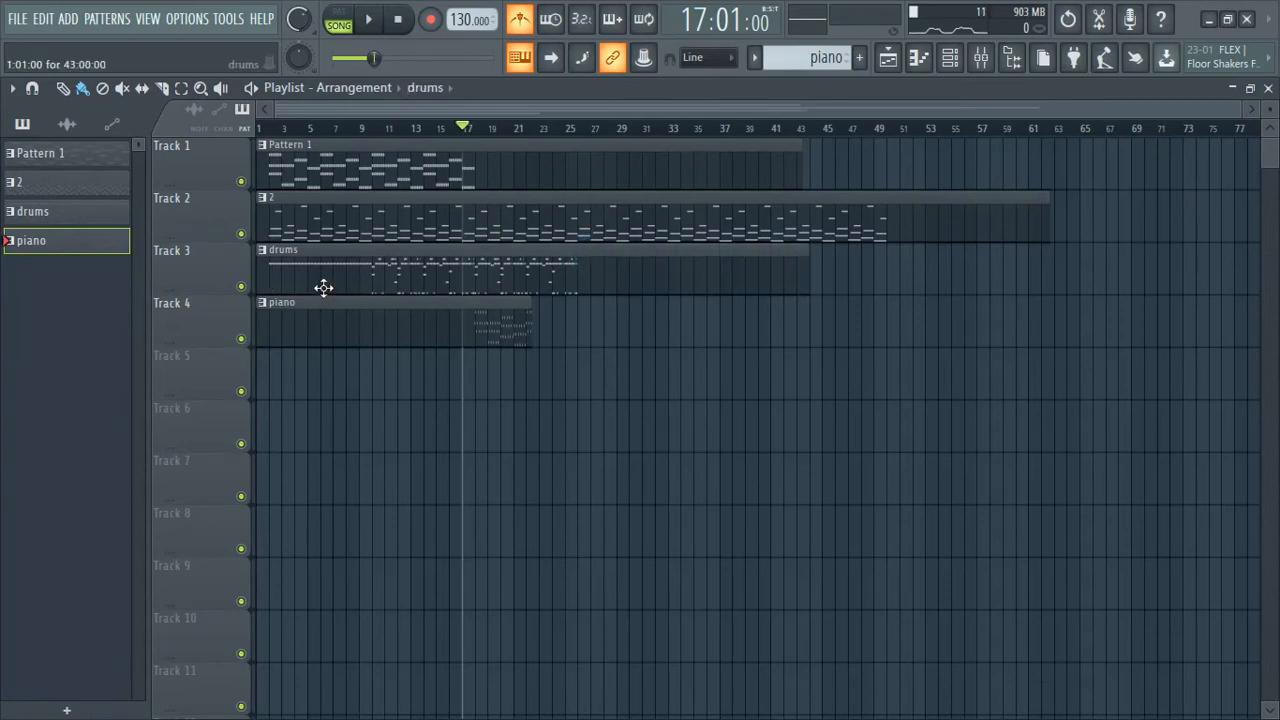
drag(530, 300, 925, 296)
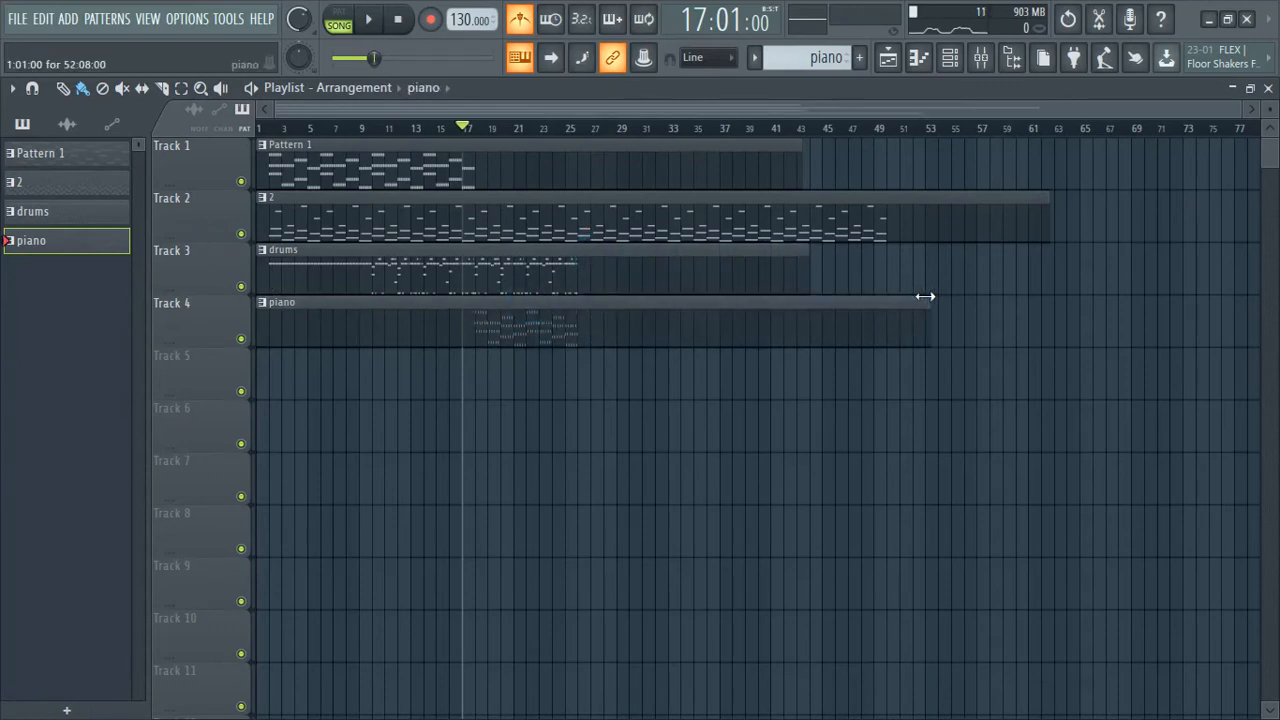
Move all drum notes from bar 18 onward in the drums pattern to around the middle of bar 25, clearing the piano section
click(75, 213)
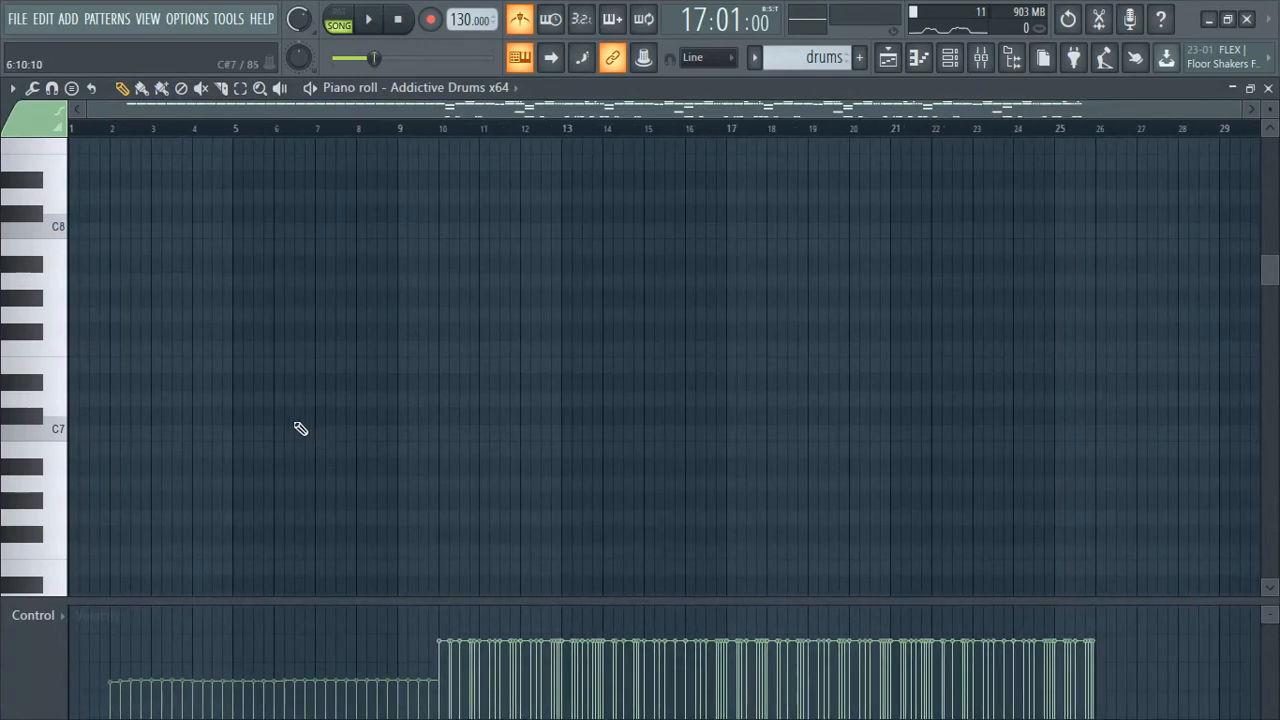
scroll(379, 432, down, 1)
scroll(379, 432, down, 10)
key(space)
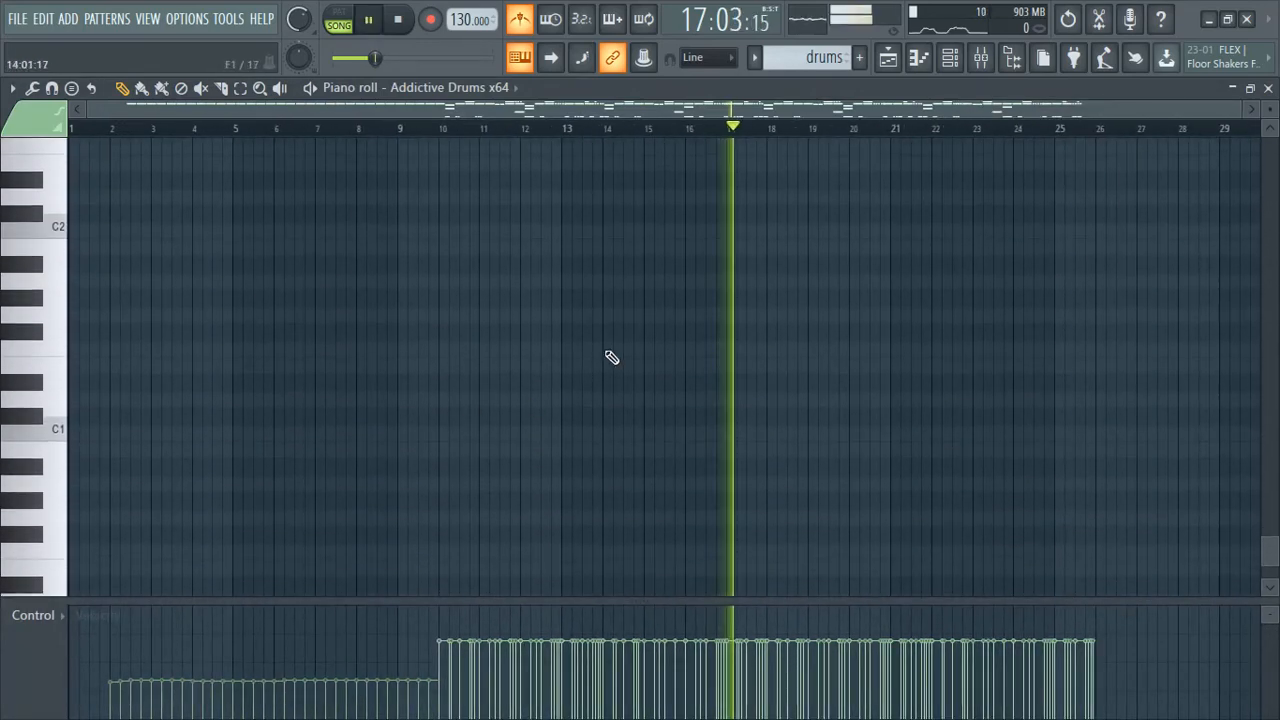
scroll(1176, 370, up, 2)
scroll(612, 425, up, 14)
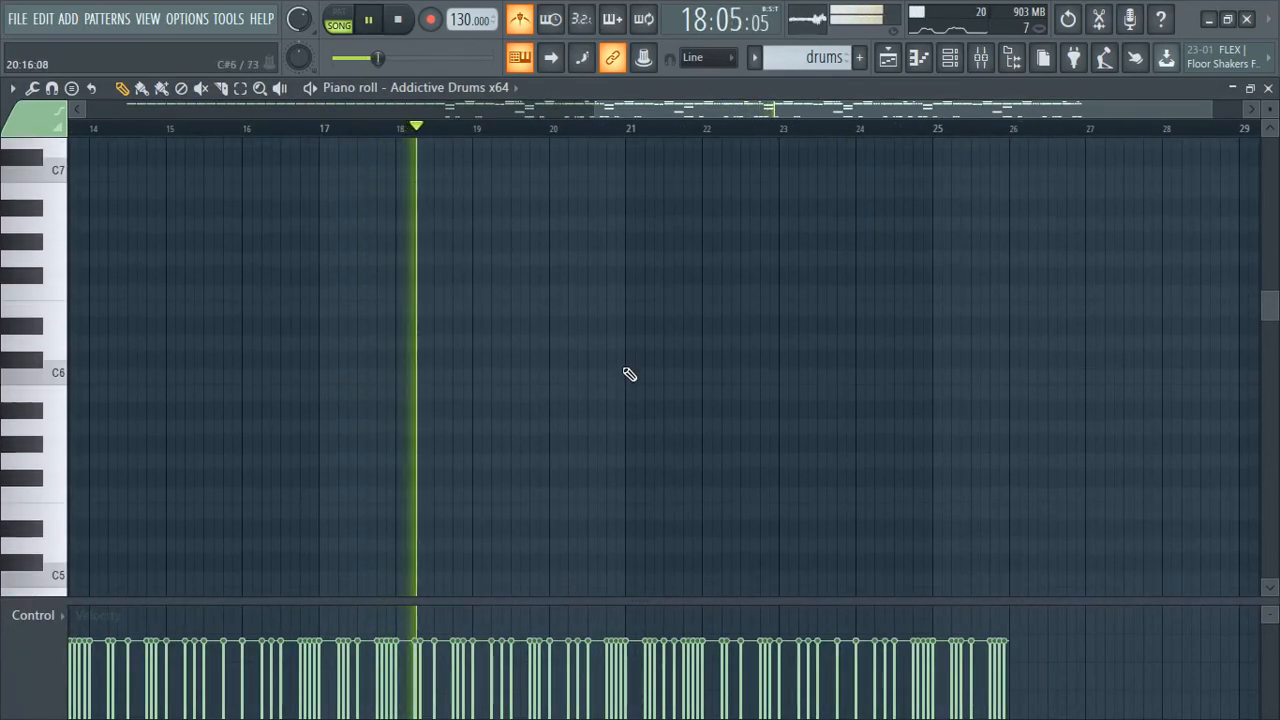
scroll(580, 385, up, 3)
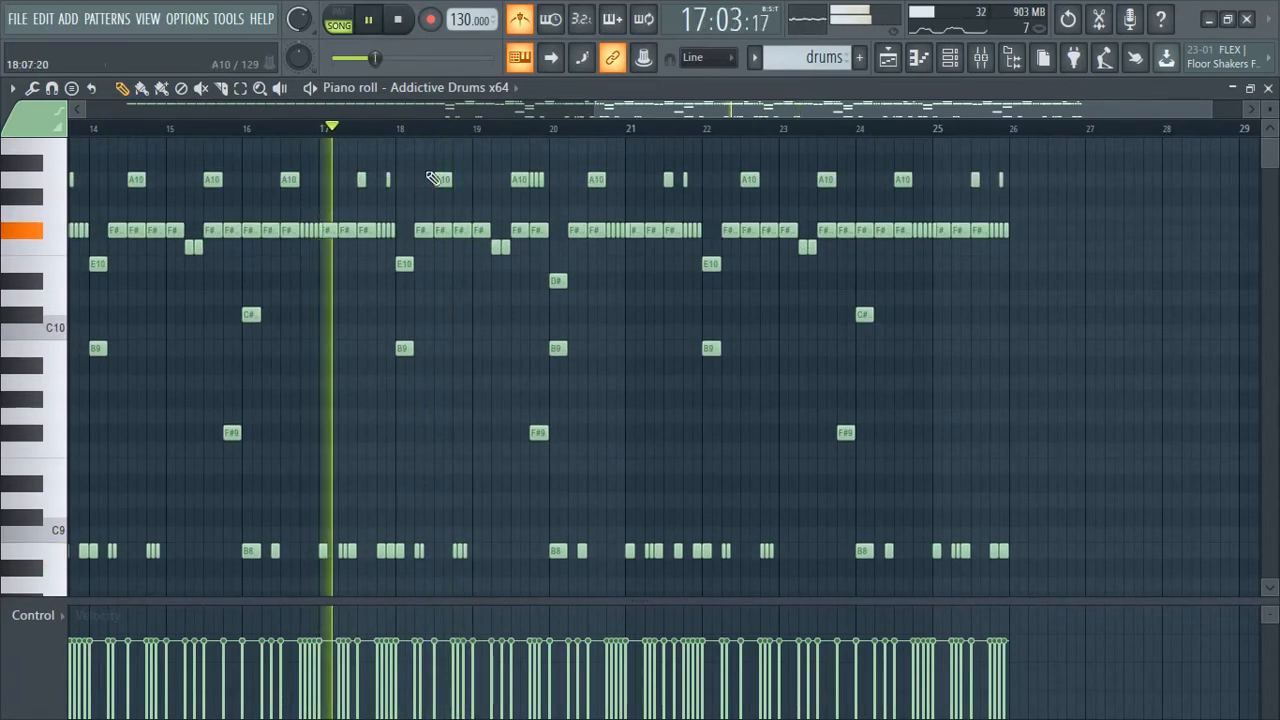
drag(380, 136, 1025, 556)
scroll(900, 520, up, 3)
scroll(736, 495, up, 1)
drag(517, 229, 1276, 226)
scroll(440, 460, down, 5)
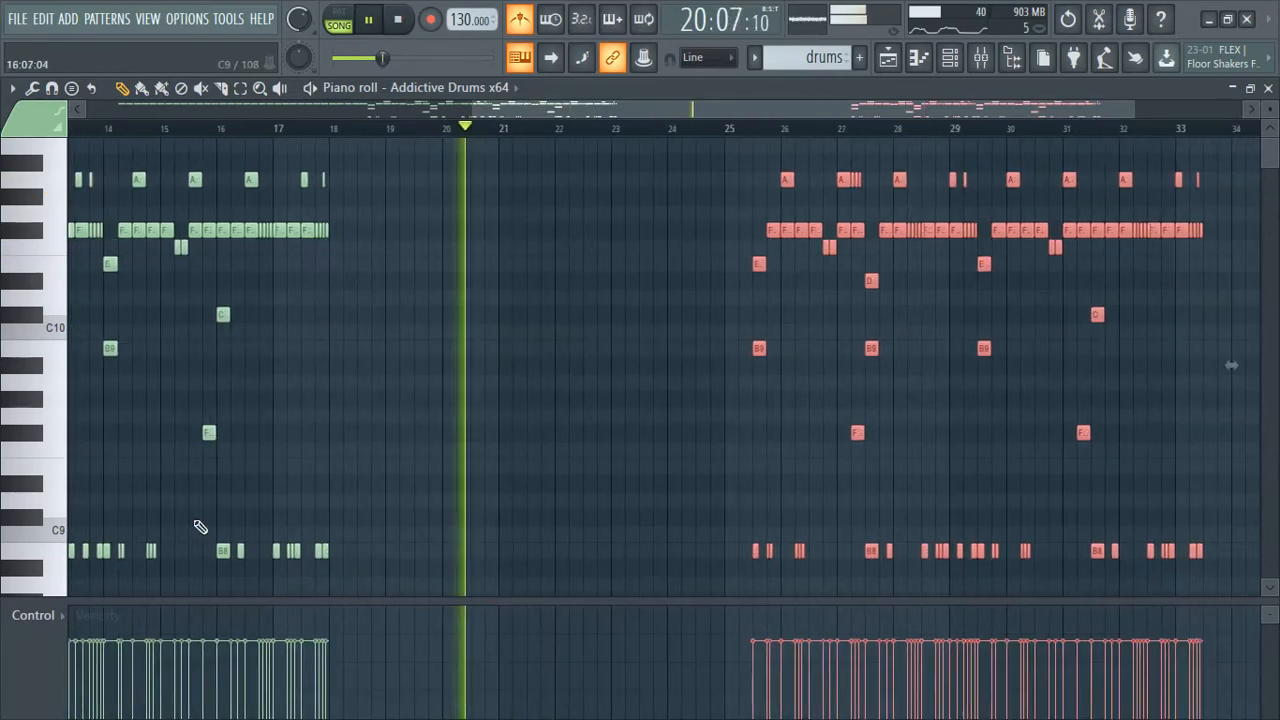
Shift the selected drum notes so they start exactly at bar 26, and return to the playlist
scroll(1231, 406, up, 4)
scroll(509, 383, down, 3)
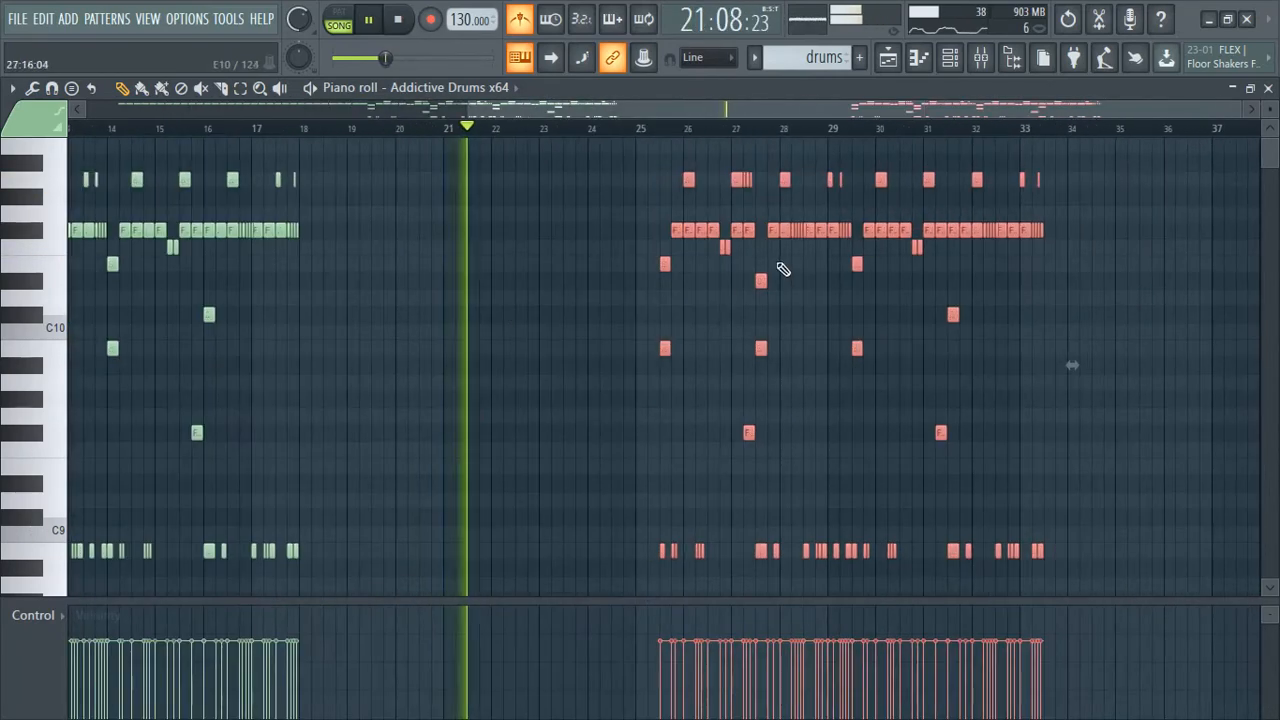
drag(677, 229, 698, 228)
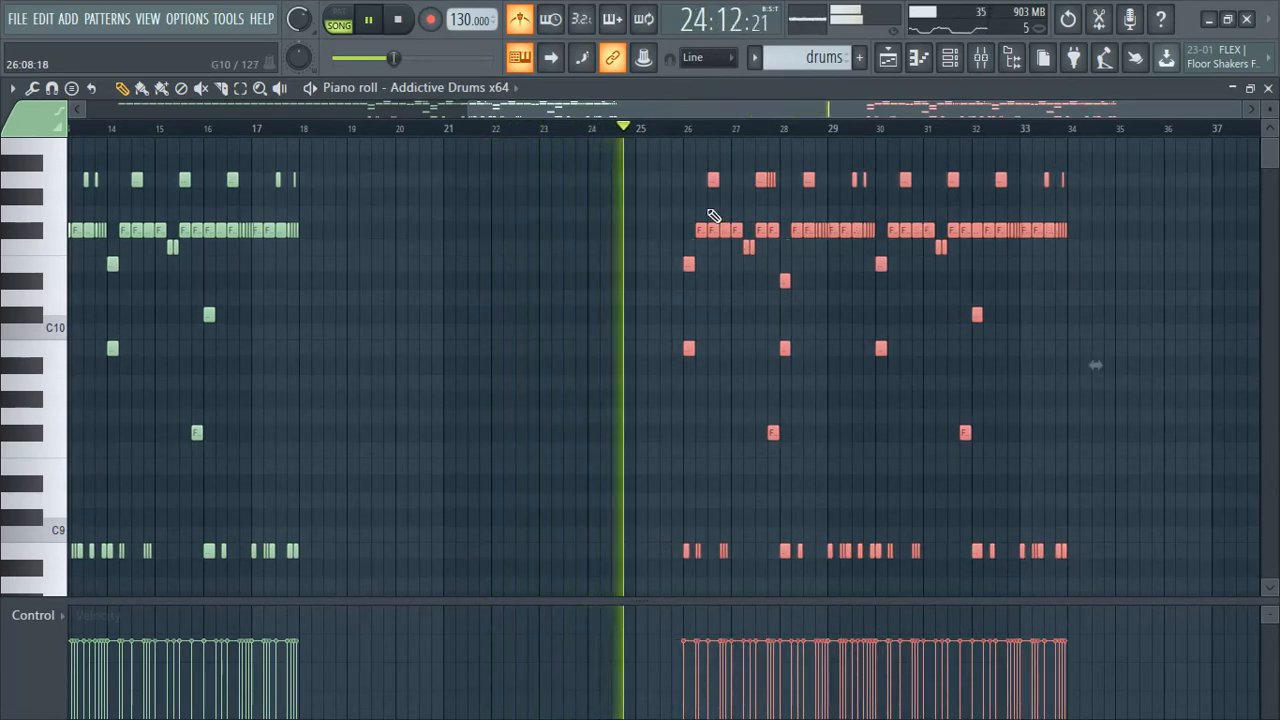
scroll(690, 263, up, 2)
scroll(748, 263, up, 2)
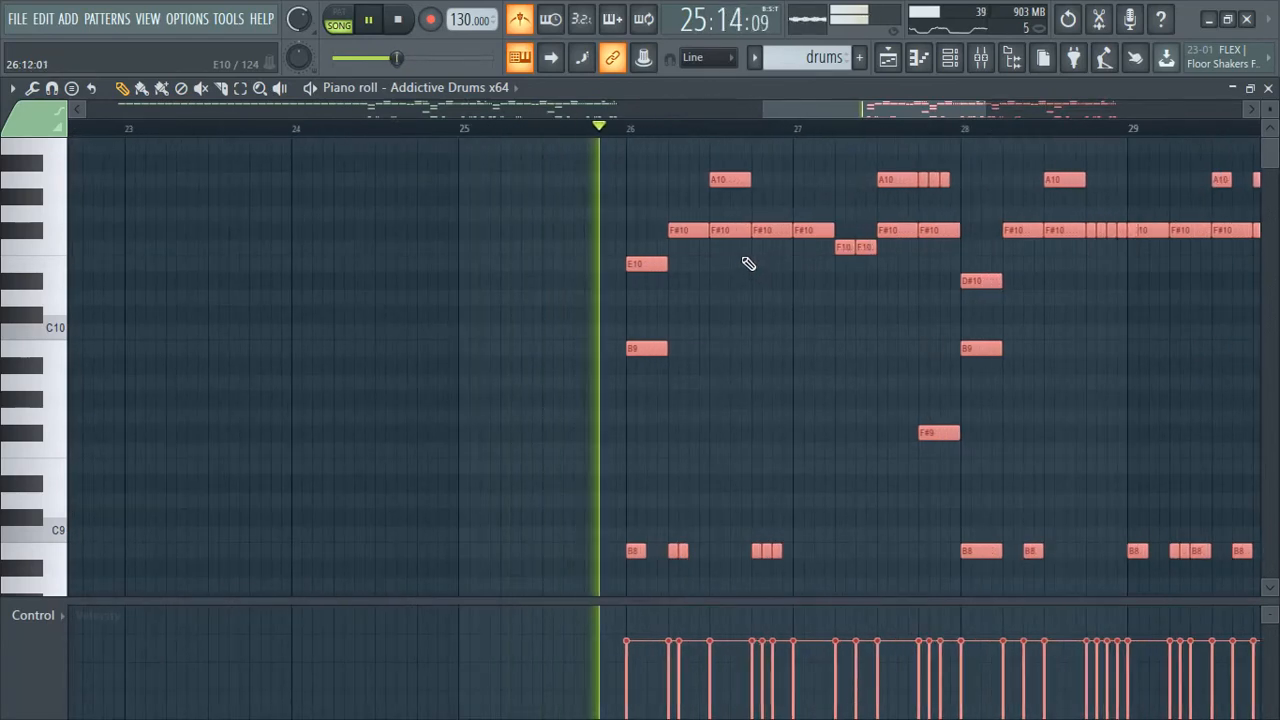
scroll(743, 266, down, 5)
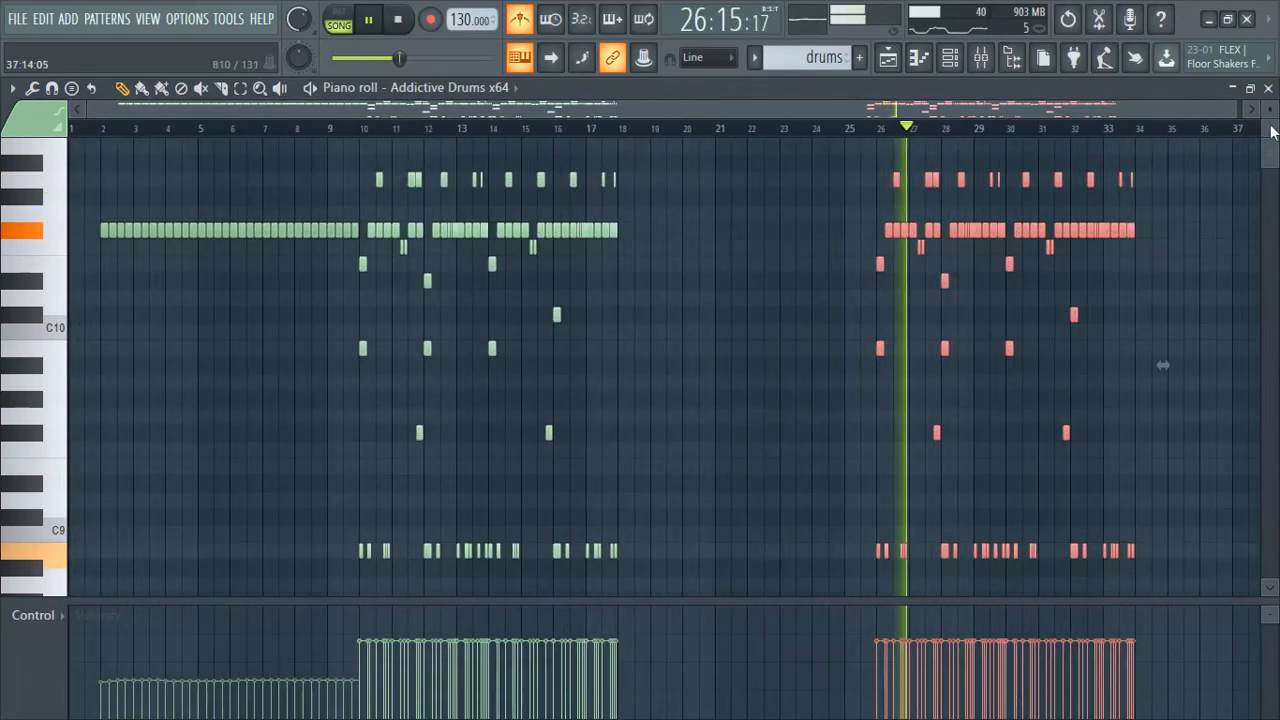
click(1268, 92)
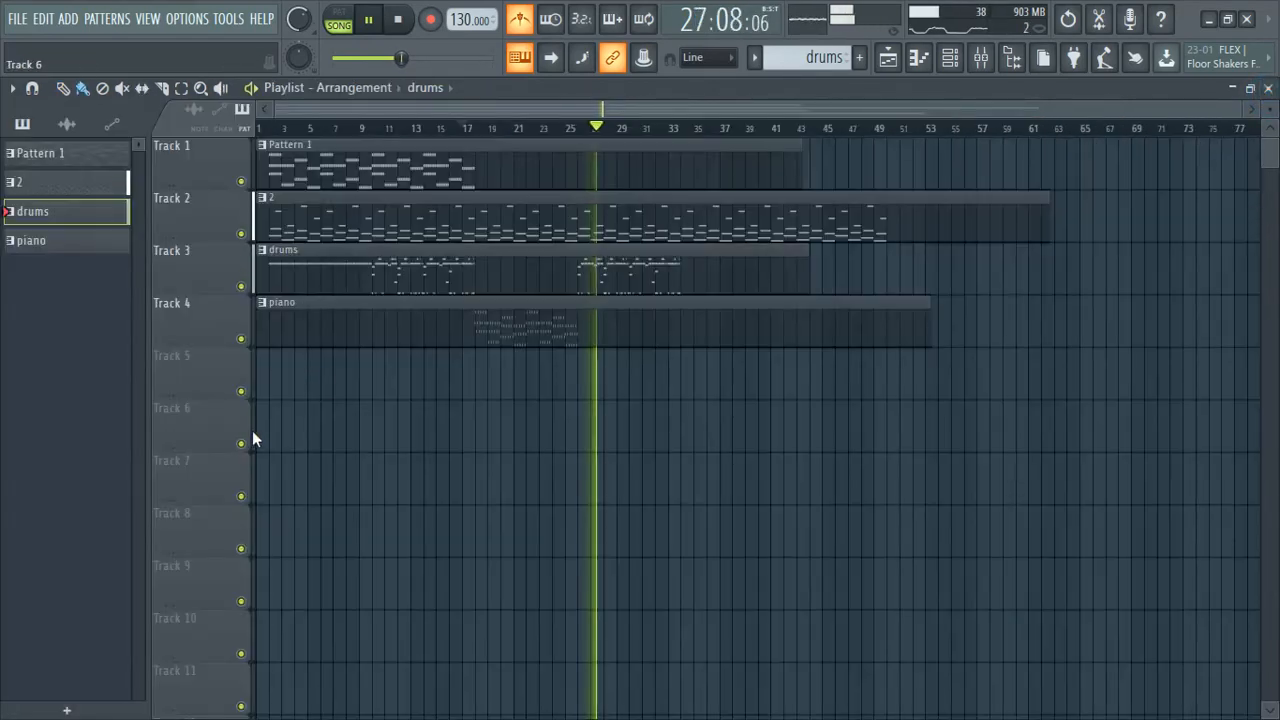
Duplicate all the FLEX chord notes of Pattern 1 from bars 2 to 17 into bars 18 to 33
double_click(381, 169)
key(F7)
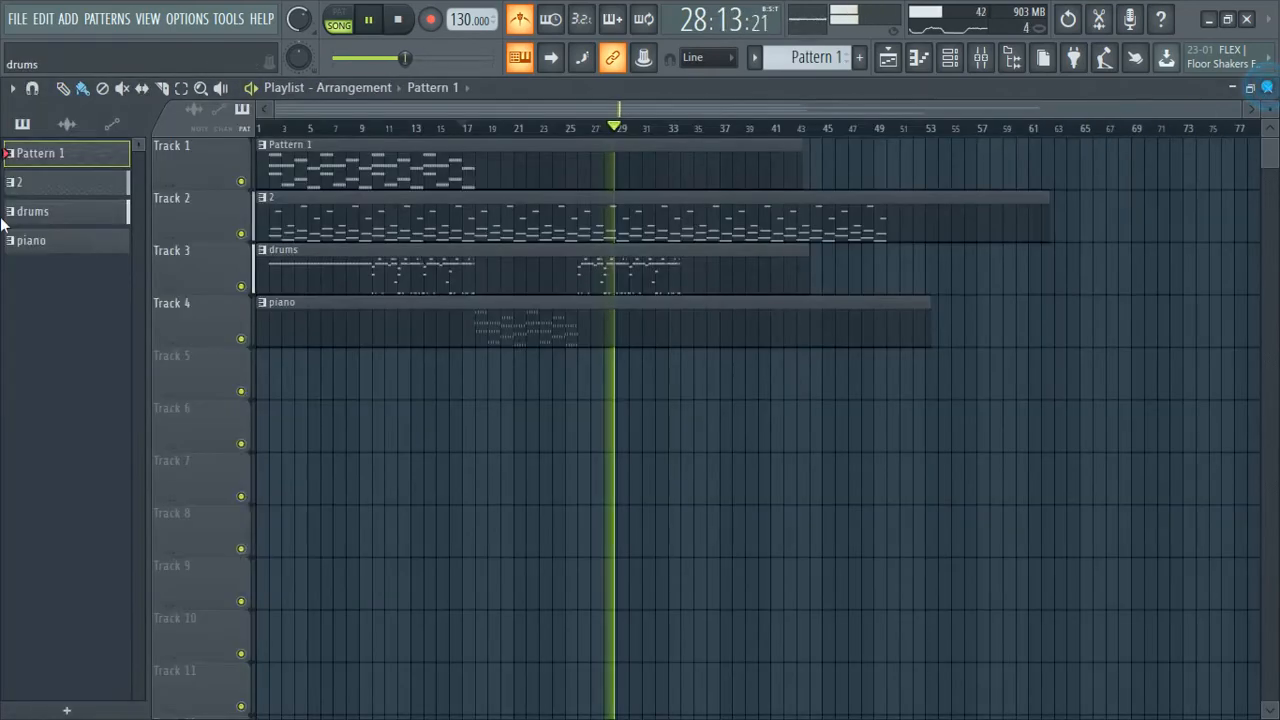
double_click(90, 156)
scroll(270, 370, up, 2)
scroll(180, 395, down, 8)
scroll(200, 396, down, 2)
scroll(970, 445, up, 9)
scroll(600, 498, down, 8)
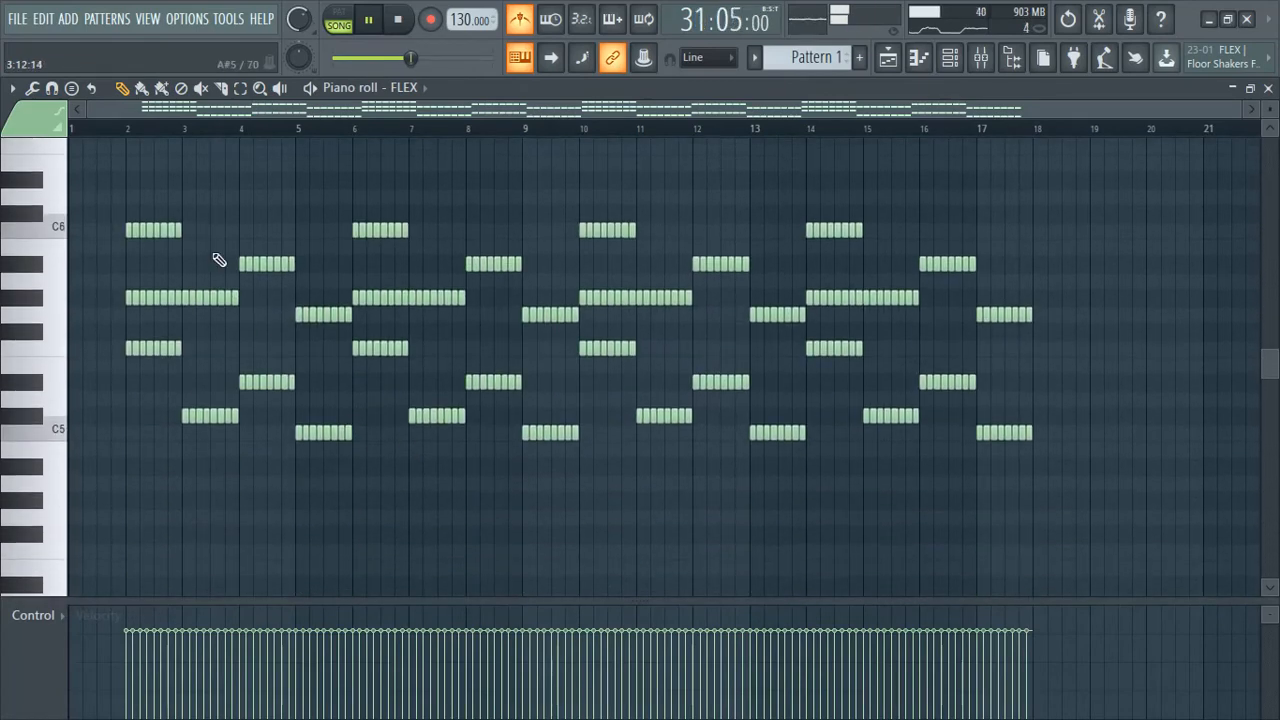
drag(128, 199, 294, 455)
drag(997, 583, 1096, 553)
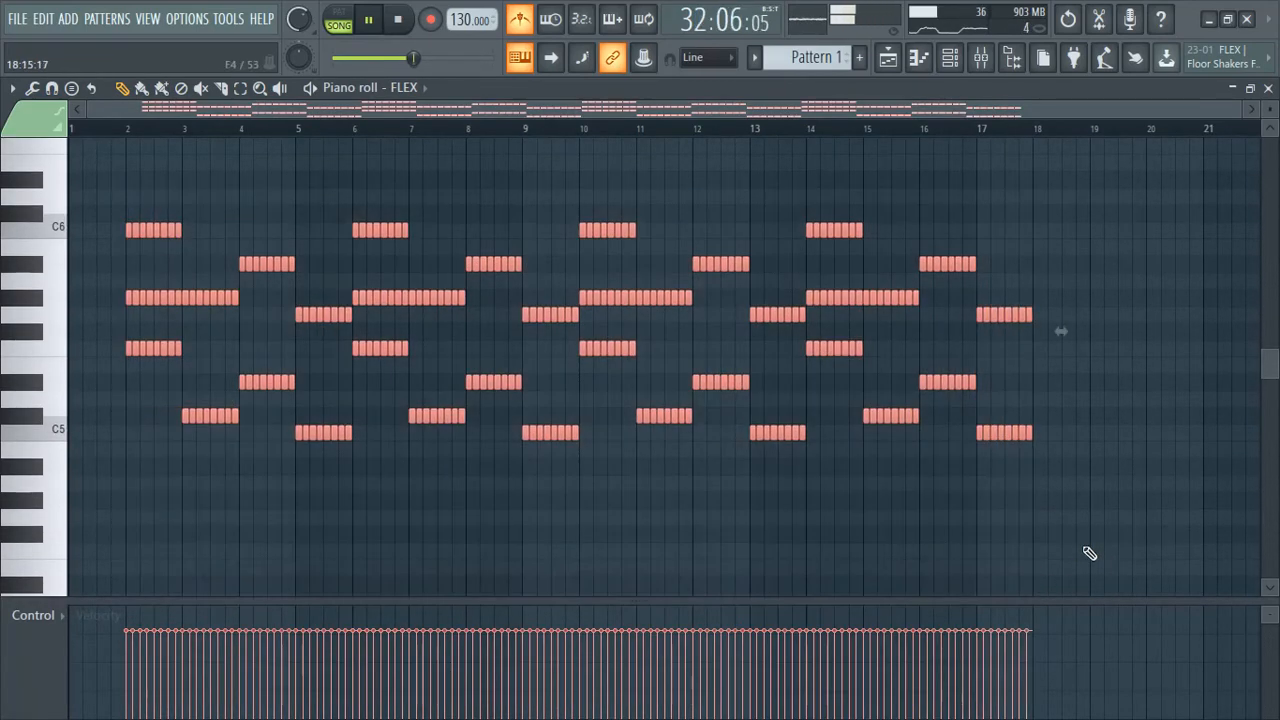
key(ctrl+b)
scroll(831, 497, down, 3)
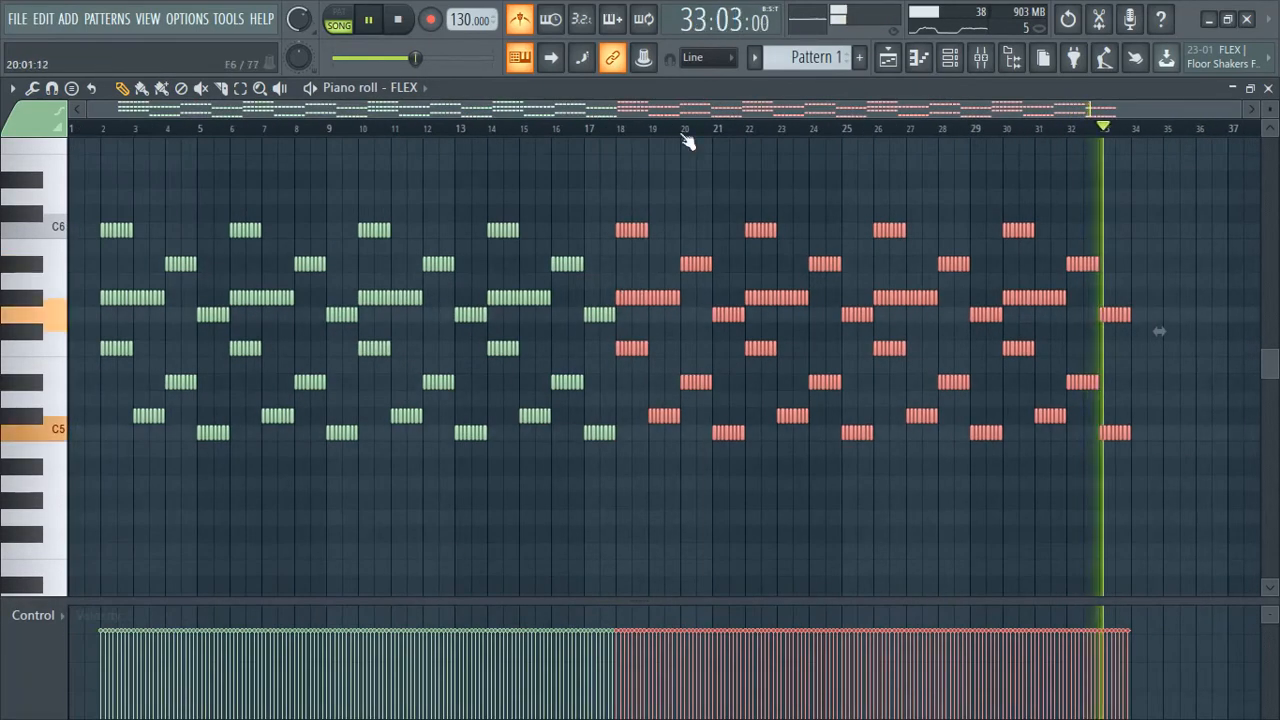
Move the duplicated Pattern 1 chord notes from bar 18 to start at bar 26, after the piano section
click(618, 130)
scroll(1083, 383, up, 3)
drag(416, 298, 734, 334)
click(627, 128)
scroll(848, 337, up, 2)
drag(606, 311, 724, 332)
scroll(803, 357, up, 2)
Raise the moved chord notes one semitone to match the original chords, and play the song from 23:13:00
key(space)
scroll(724, 332, down, 4)
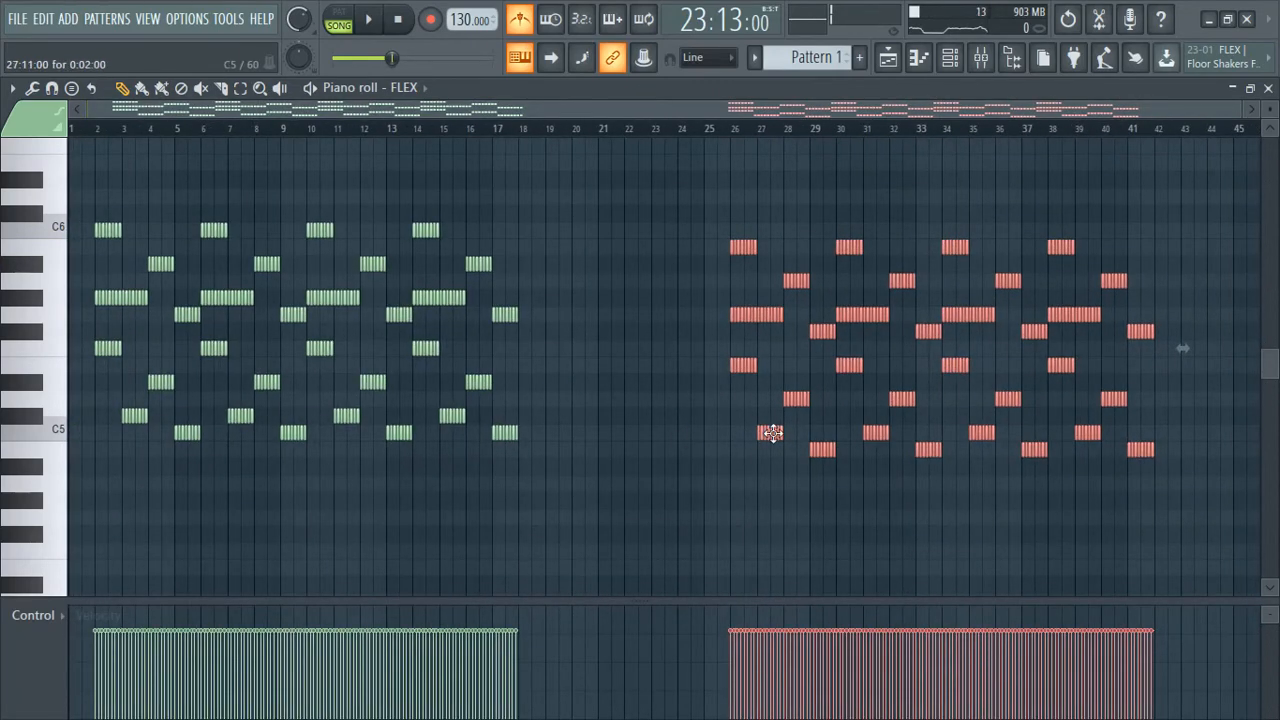
drag(771, 432, 766, 410)
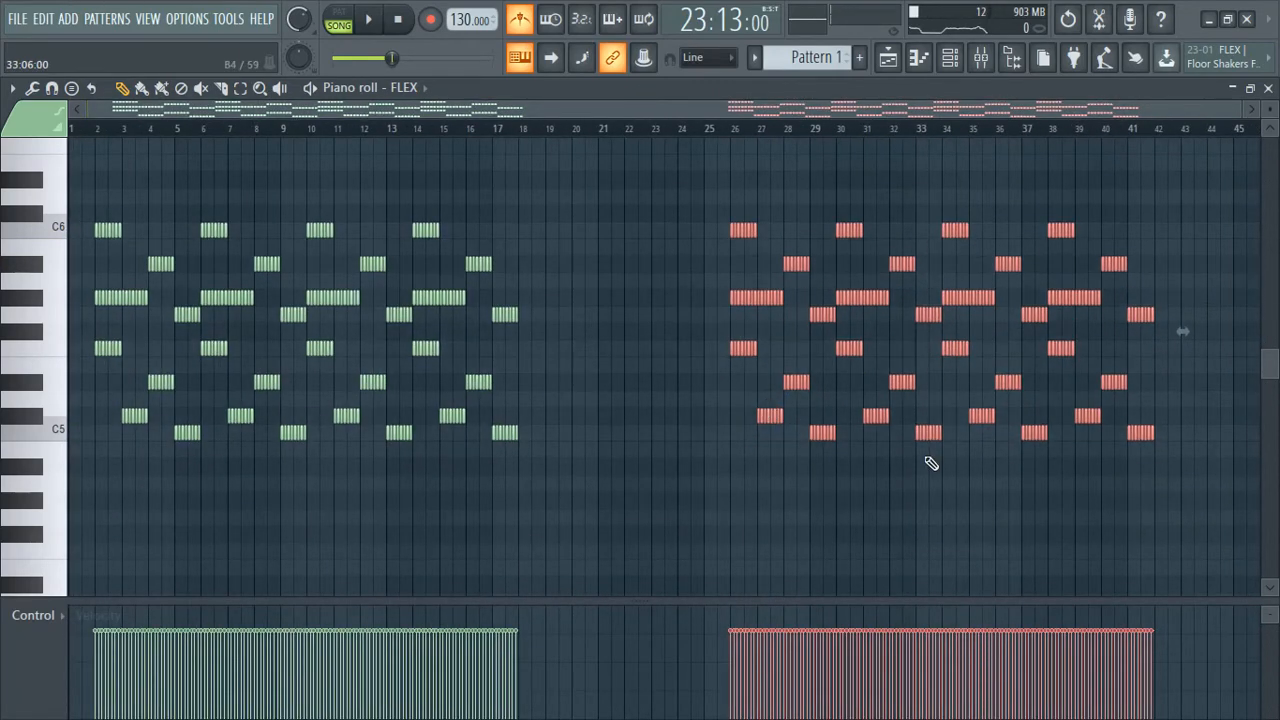
key(space)
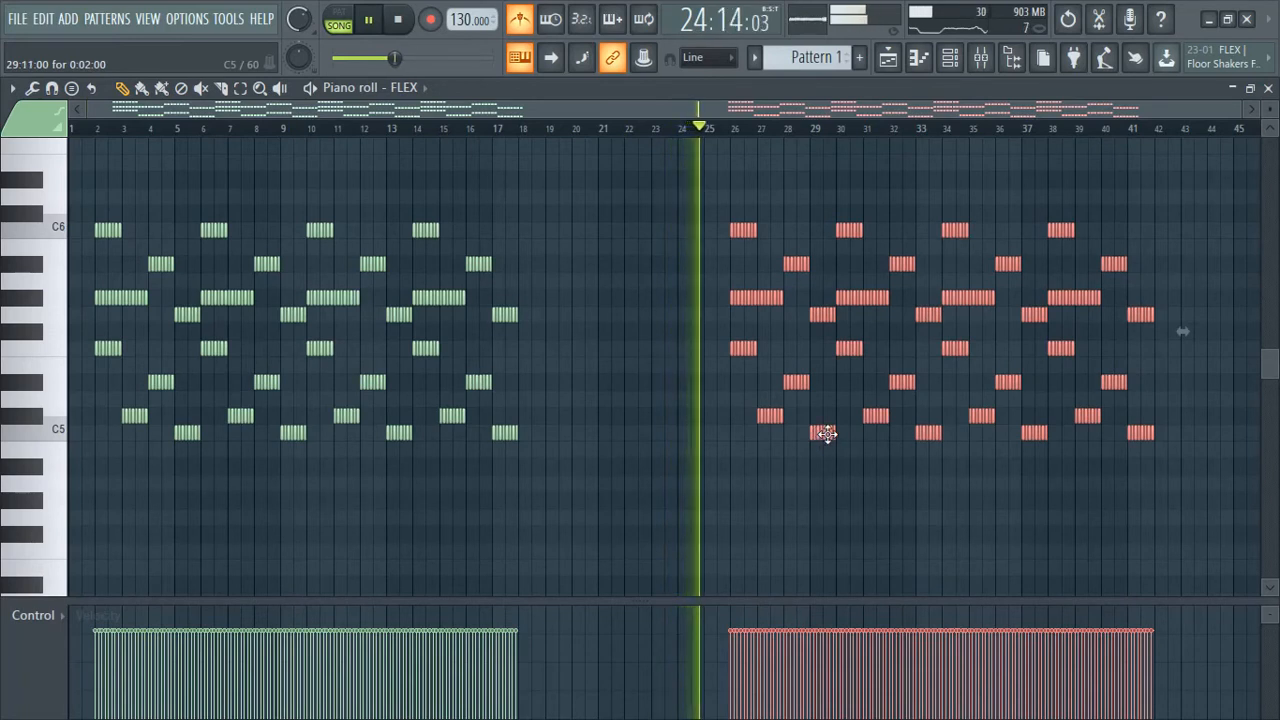
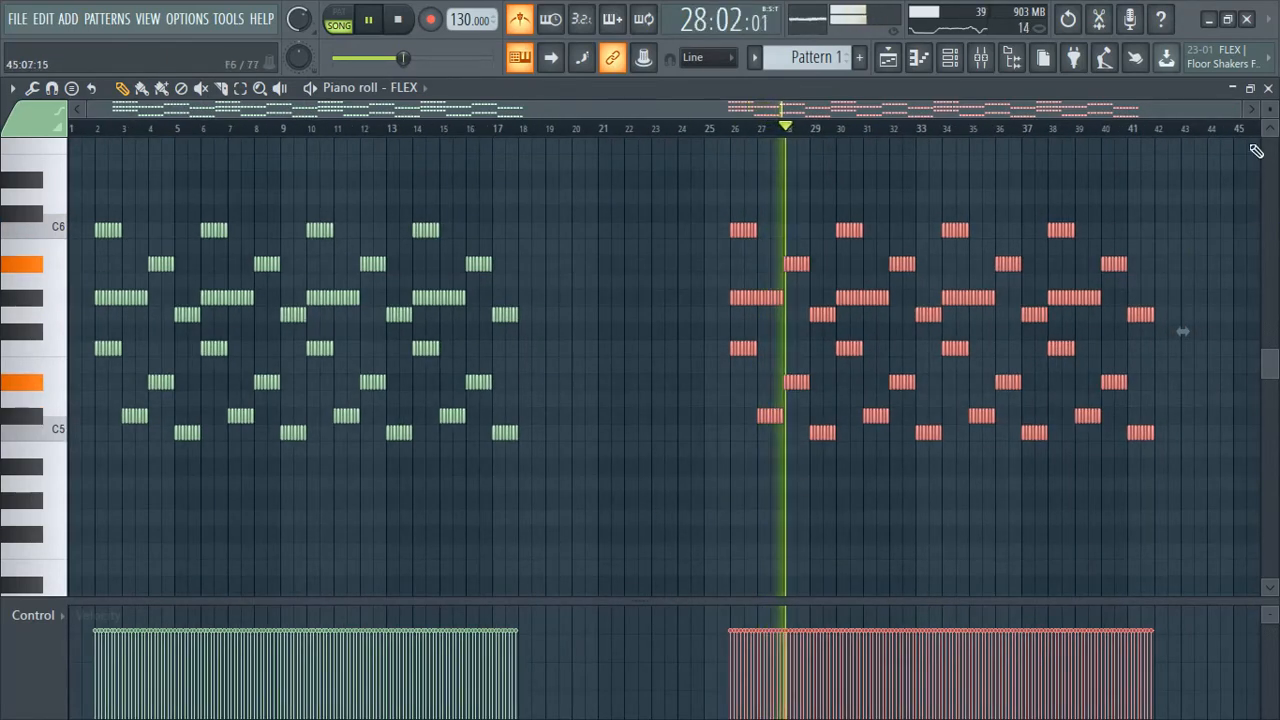
Return to the playlist and extend the piano clip on Track 4 to about bar 75
key(F5)
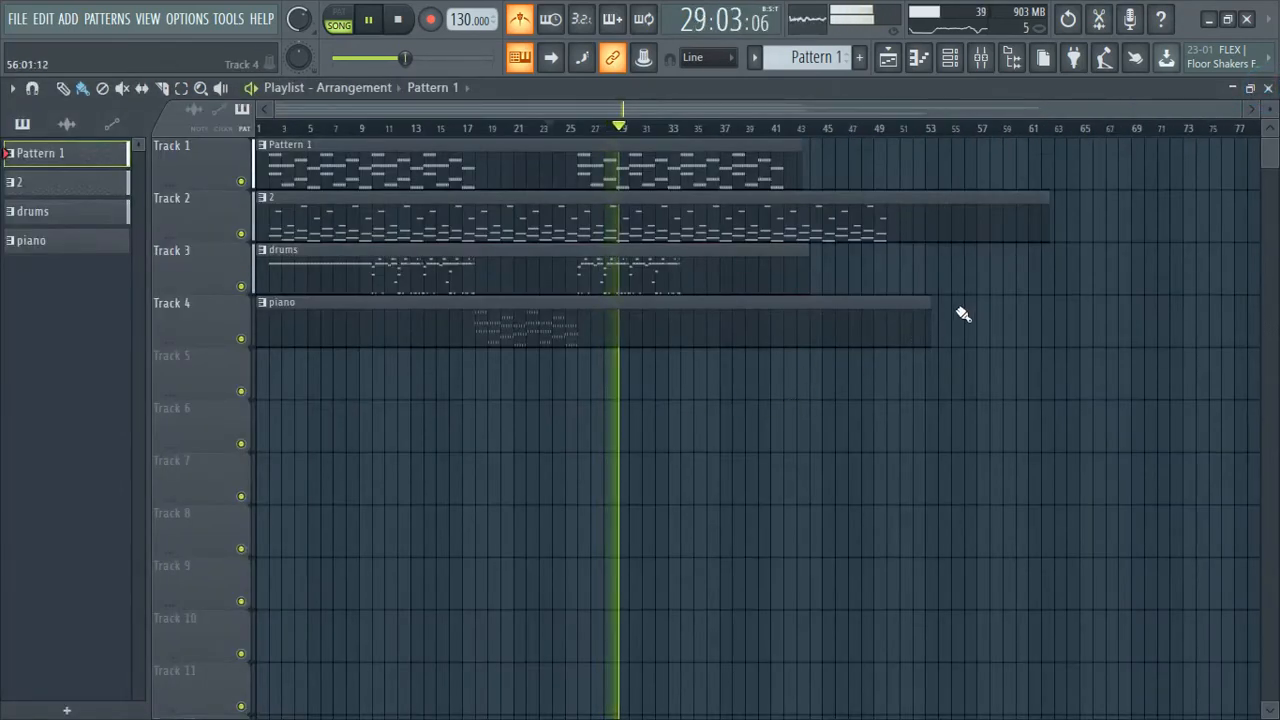
drag(930, 302, 1213, 302)
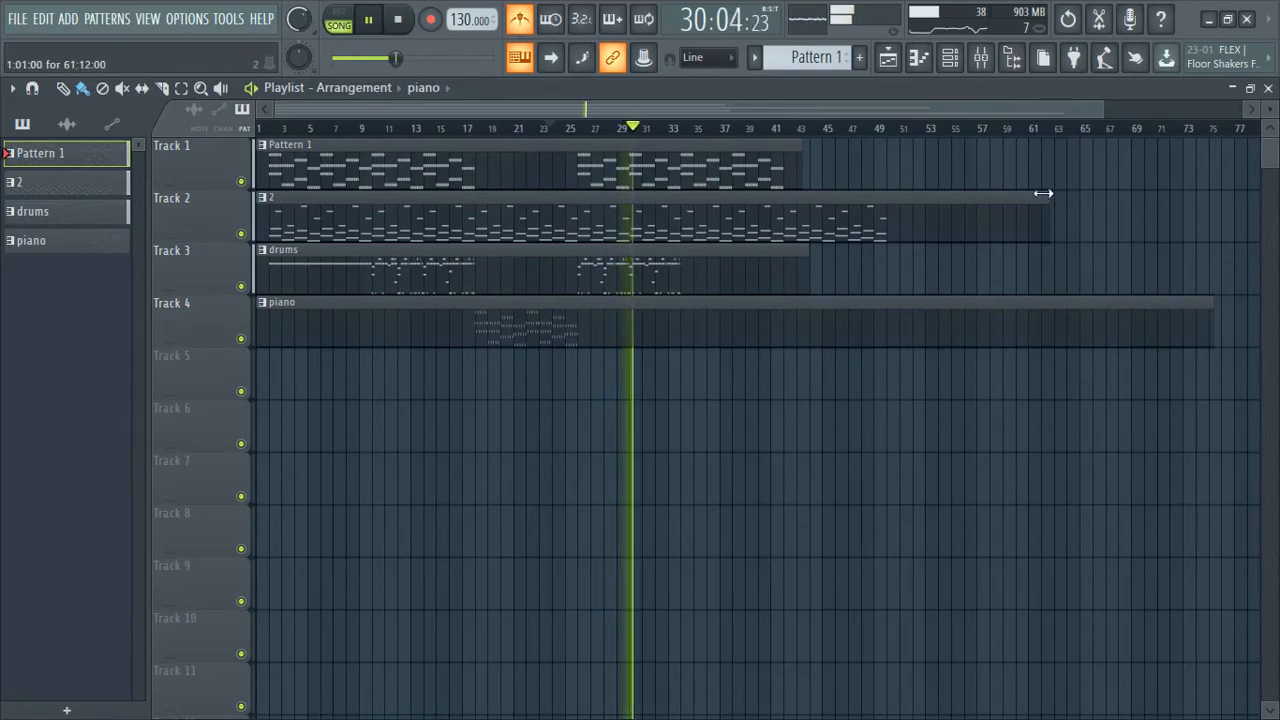
Extend clip 2 on Track 2 to about bar 73 and the Pattern 1 clip to about bar 57, and play from bar 26
drag(1043, 193, 1190, 193)
drag(800, 145, 984, 150)
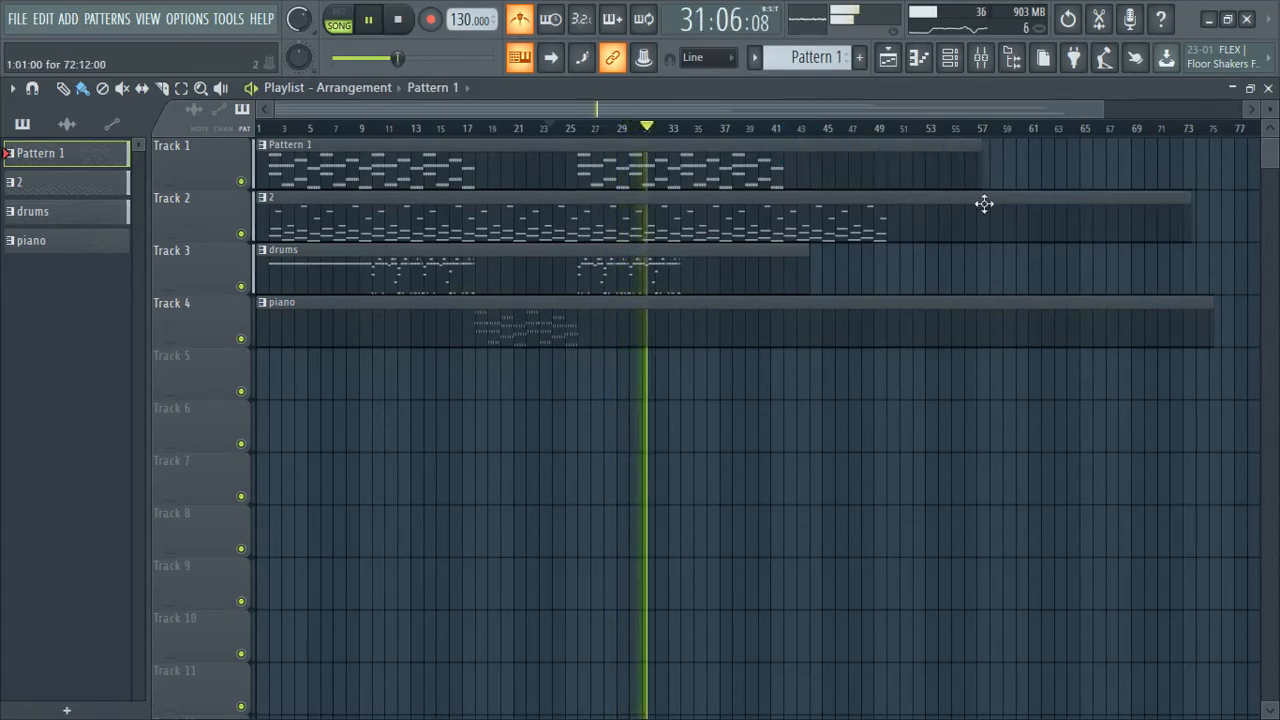
scroll(984, 204, down, 2)
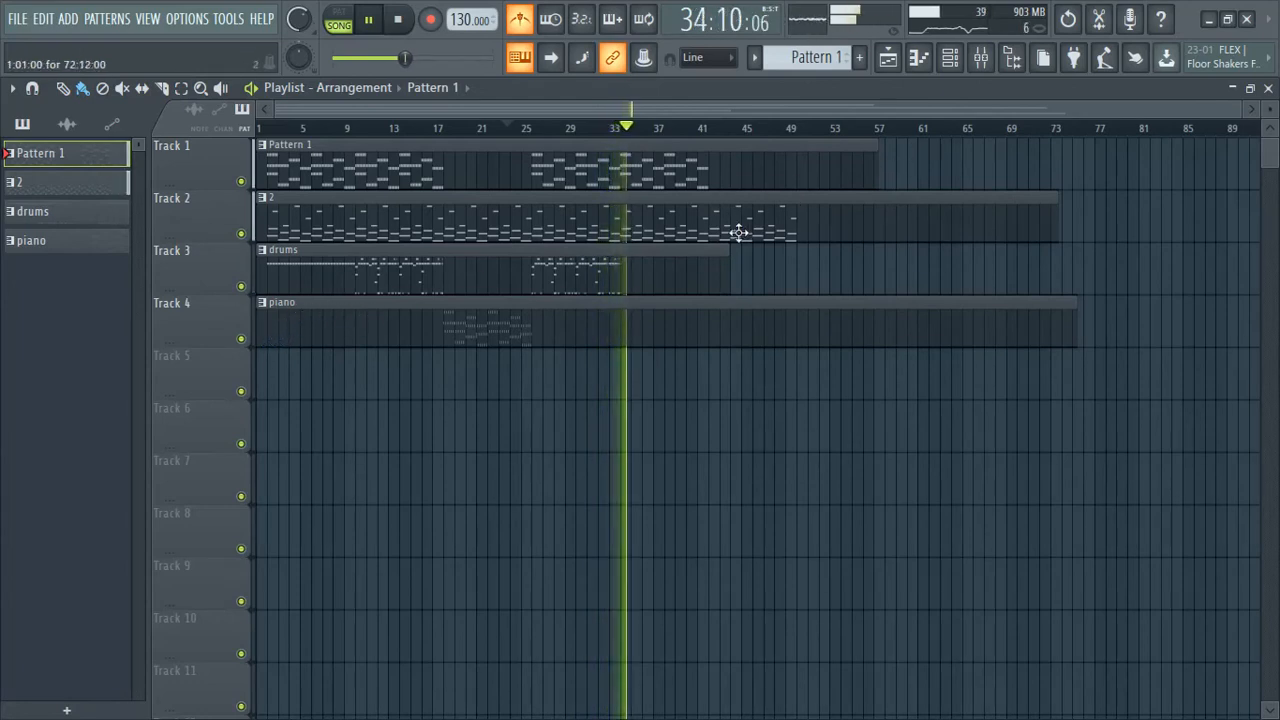
click(532, 126)
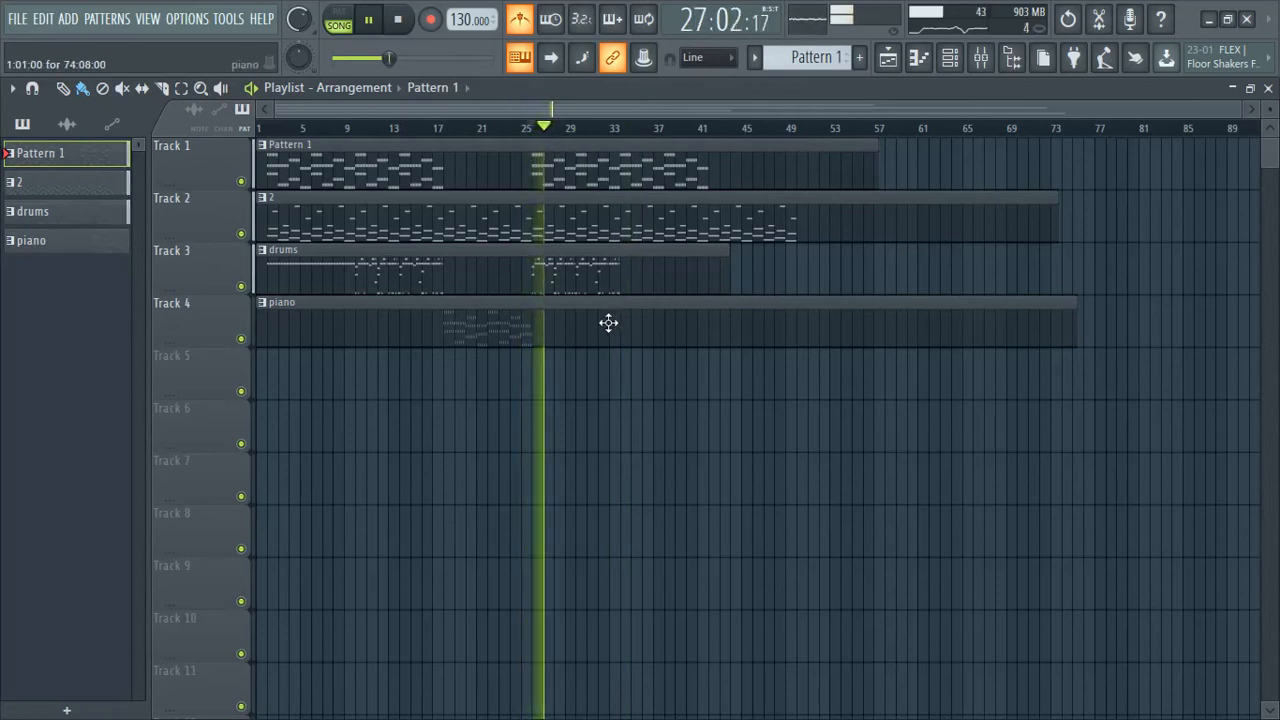
Shorten clip 2 on Track 2 to end at bar 42, level with the last Pattern 1 chord
drag(1053, 201, 672, 232)
scroll(718, 240, up, 4)
scroll(681, 227, up, 3)
scroll(659, 404, down, 5)
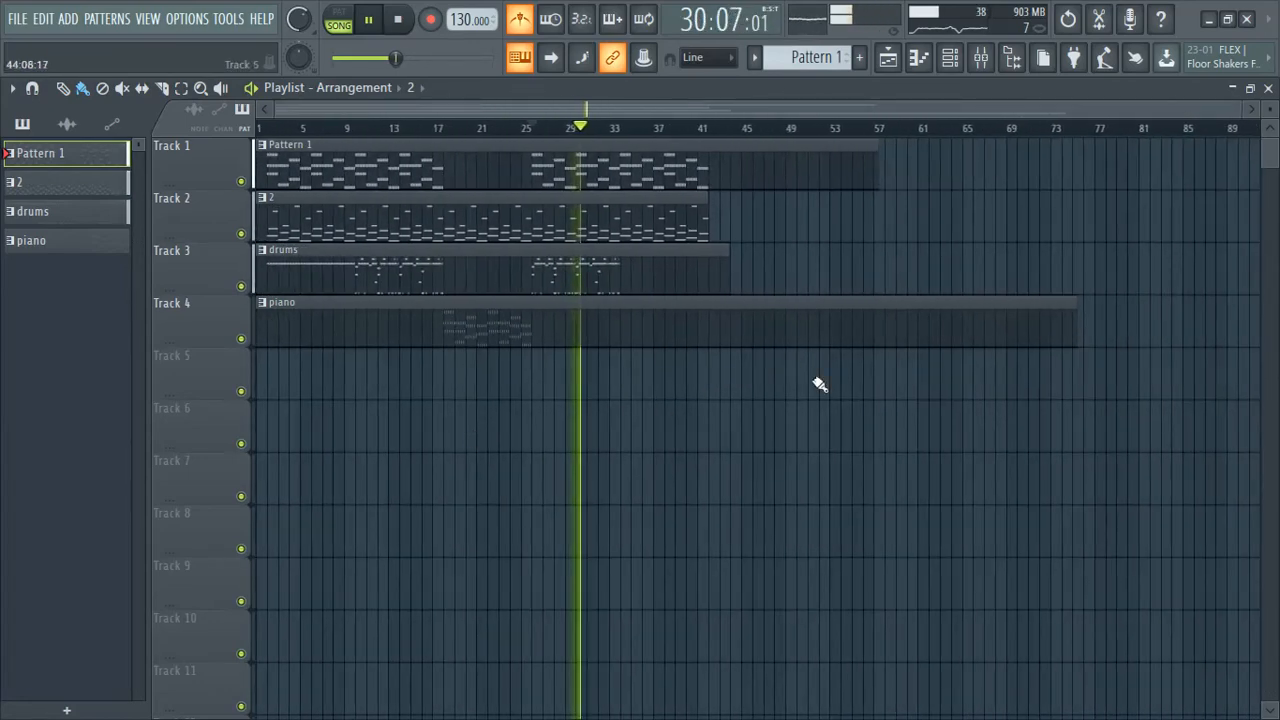
Duplicate all the piano arpeggio notes of bars 18 to 25 further along the piano pattern
double_click(474, 319)
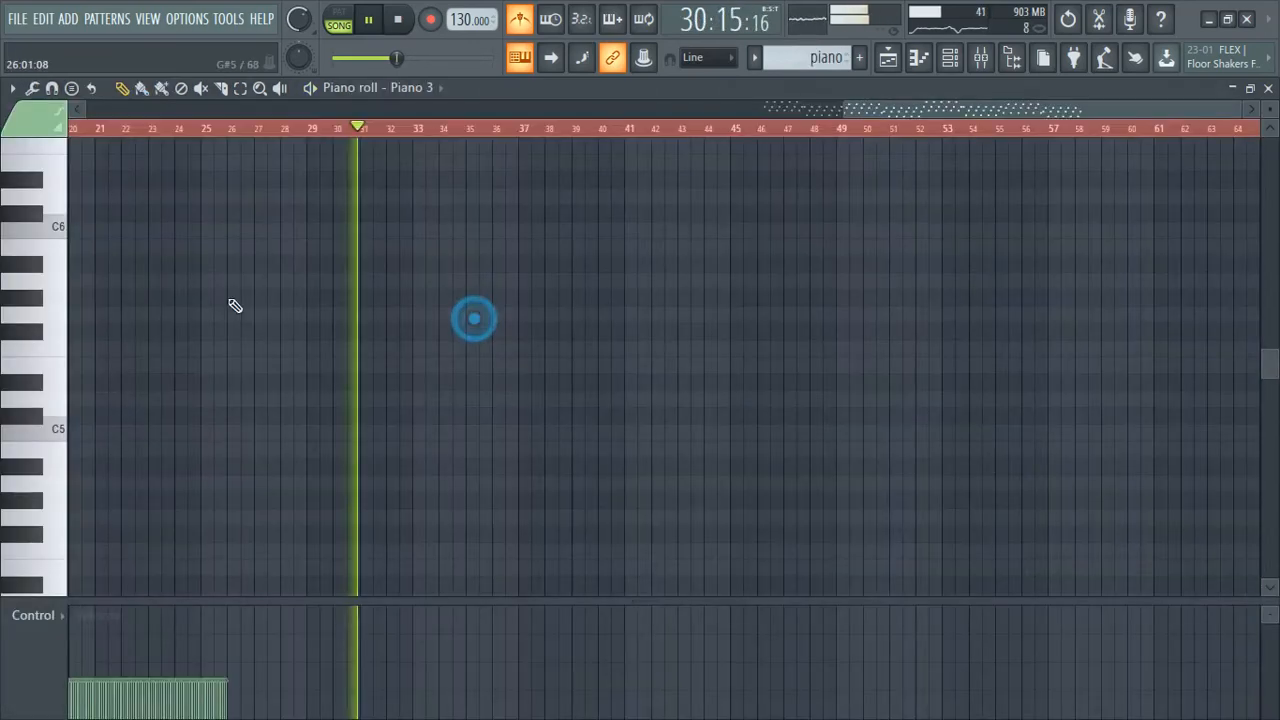
click(1269, 88)
double_click(82, 250)
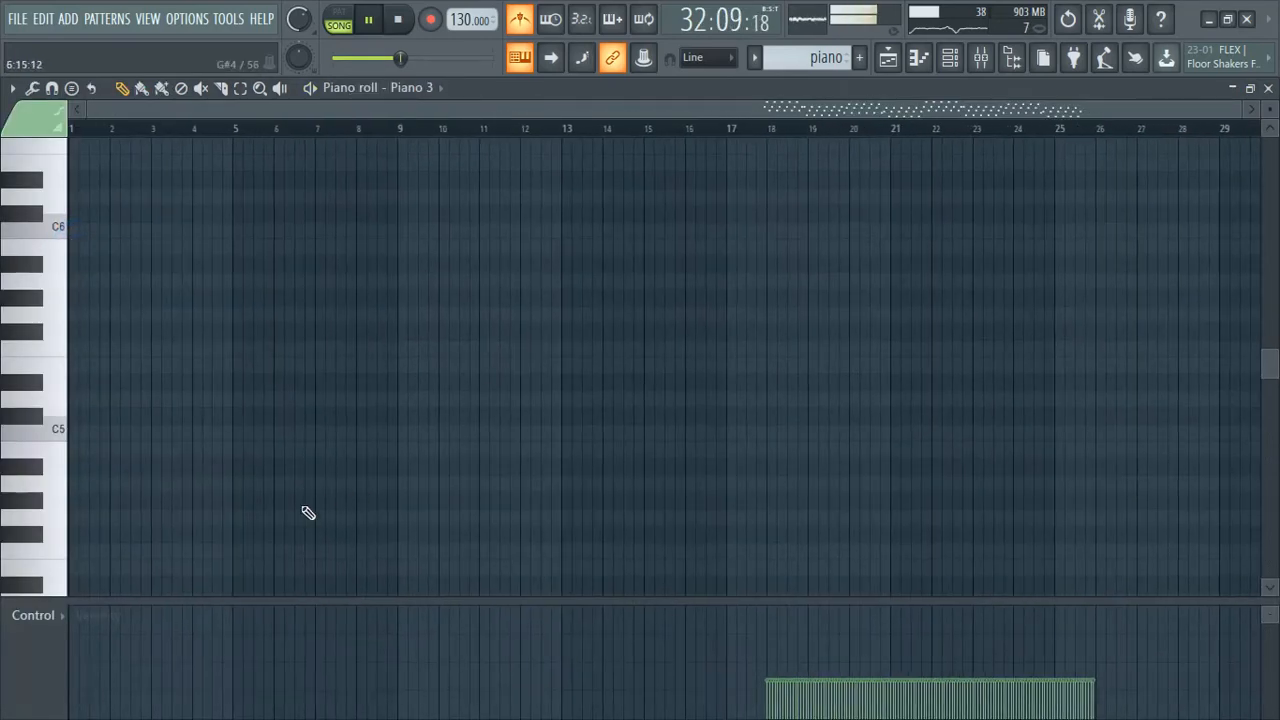
drag(239, 108, 882, 148)
scroll(709, 304, down, 6)
scroll(760, 292, up, 12)
scroll(1160, 309, left, 8)
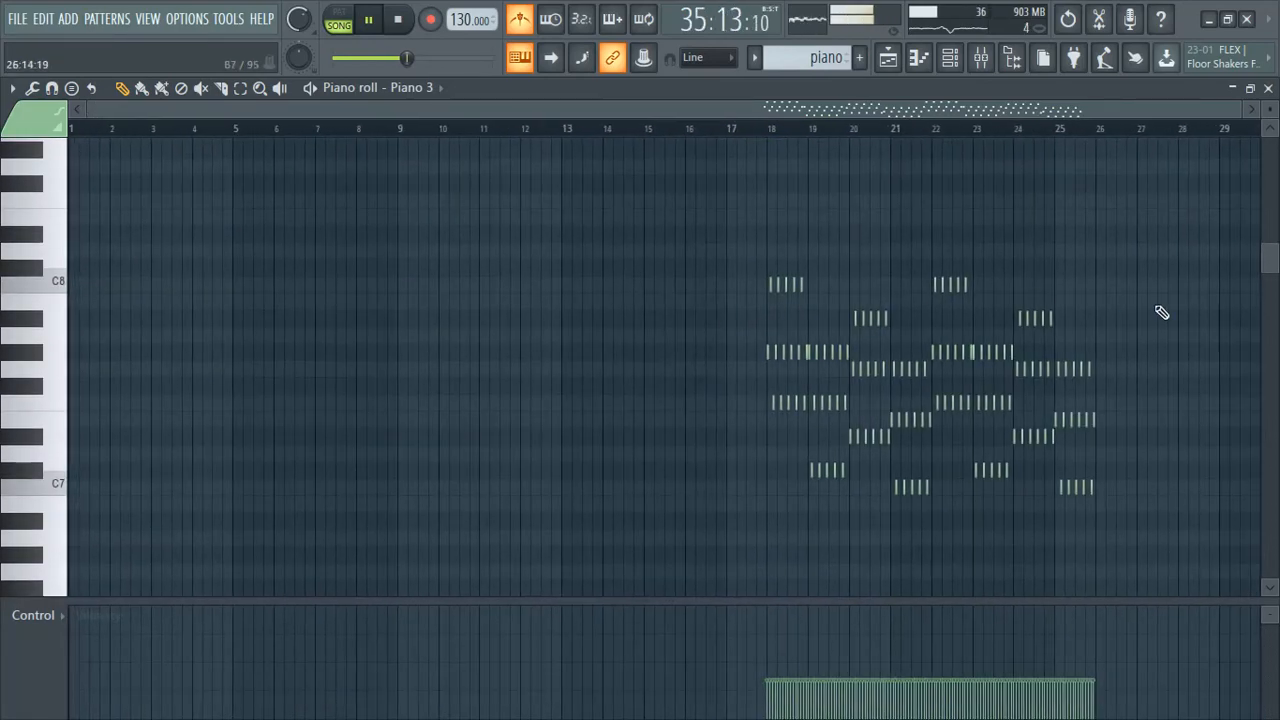
scroll(997, 314, up, 3)
drag(603, 251, 1090, 556)
key(ctrl+b)
scroll(960, 468, down, 3)
drag(906, 351, 1213, 351)
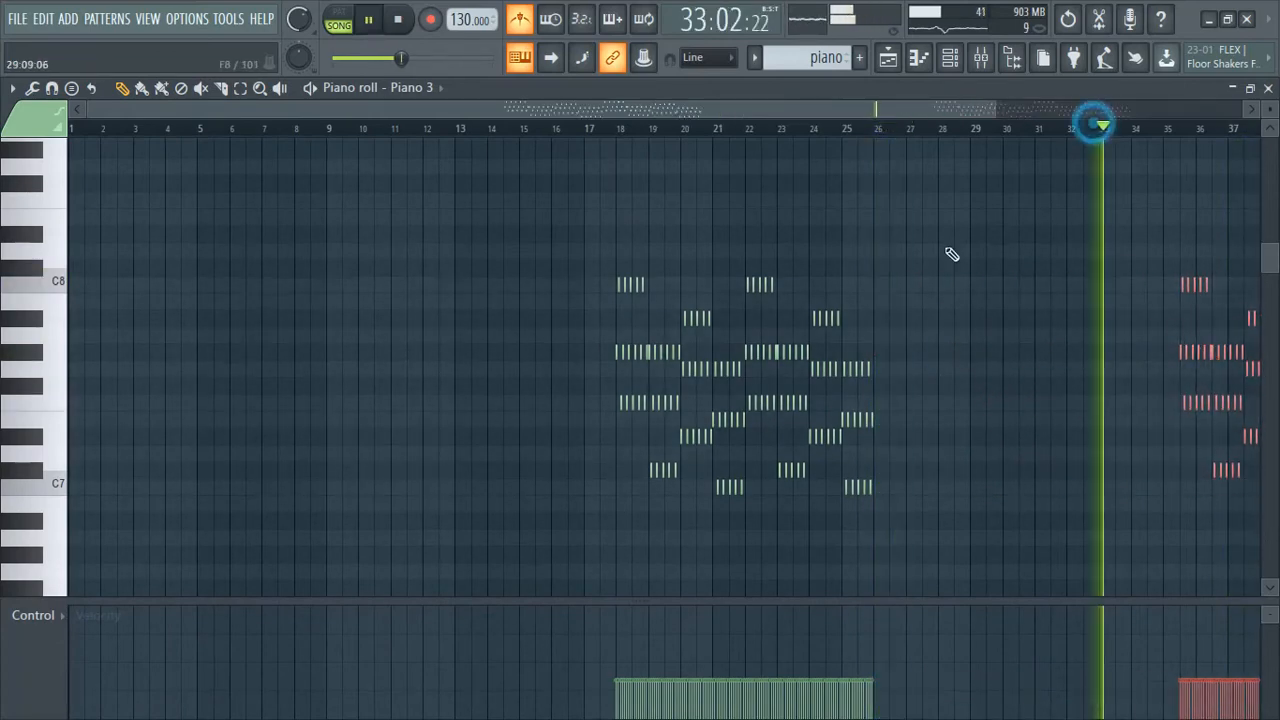
Move the duplicated piano arpeggio to start at bar 34 at its original pitch, and return to the playlist
scroll(1171, 380, up, 6)
scroll(729, 351, up, 2)
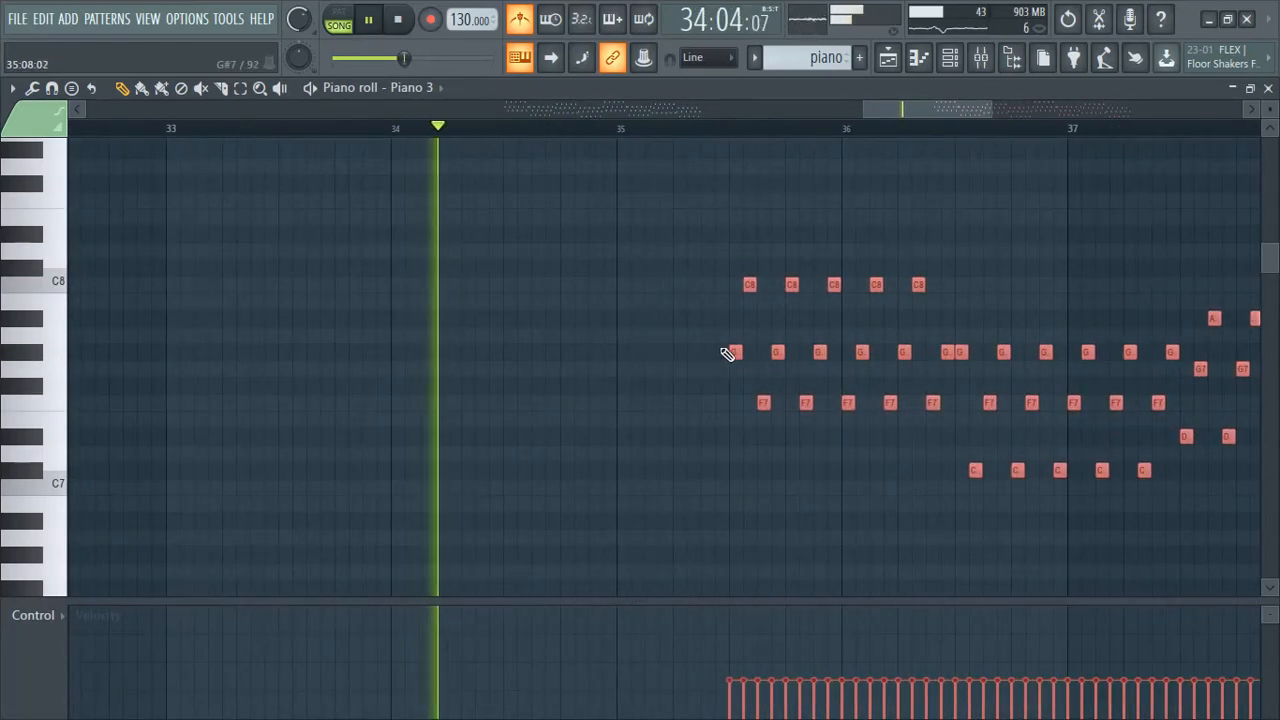
drag(731, 351, 394, 369)
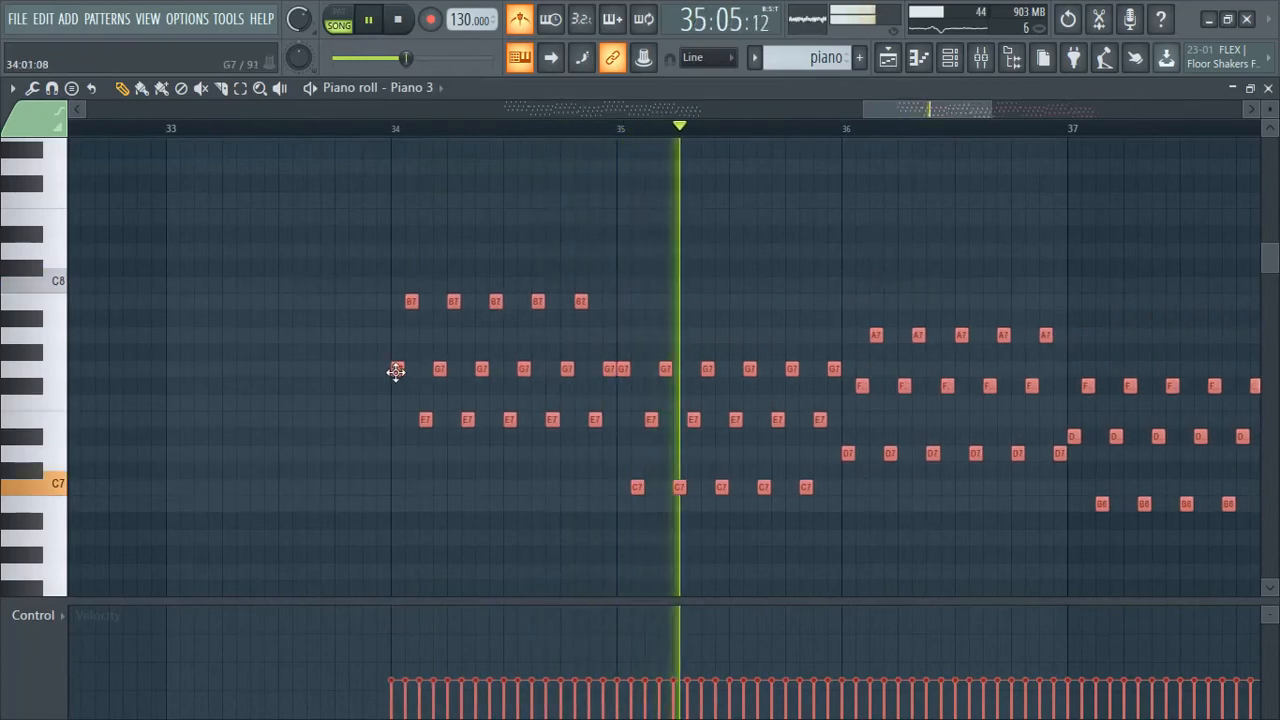
scroll(755, 451, down, 4)
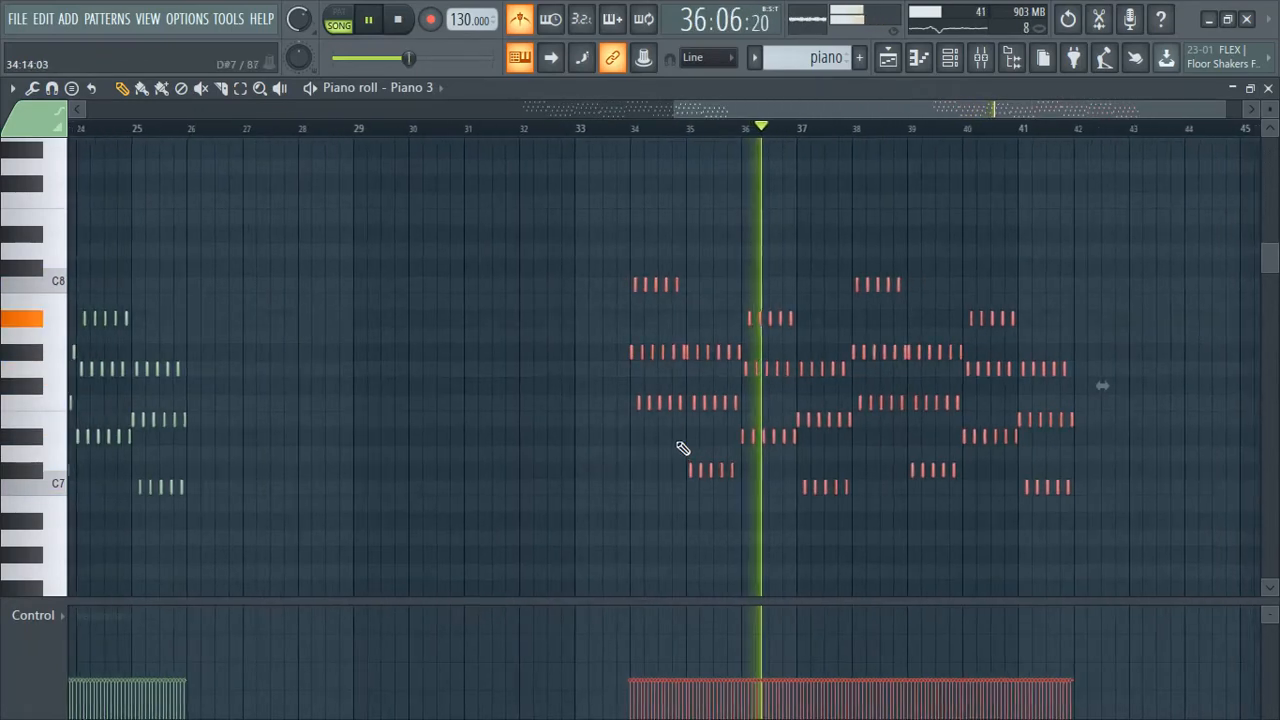
key(F5)
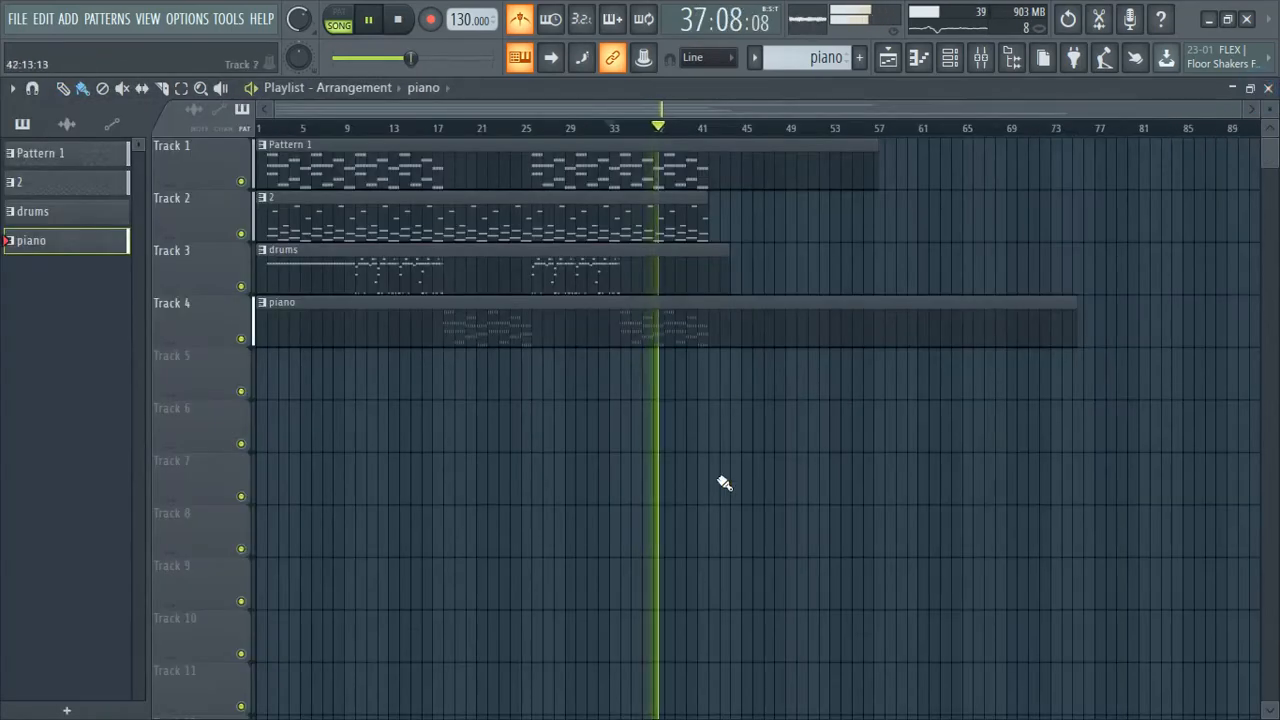
Shorten the piano clip on Track 4 and the drums clip on Track 3 to end at bar 42
scroll(730, 321, up, 4)
scroll(640, 374, down, 5)
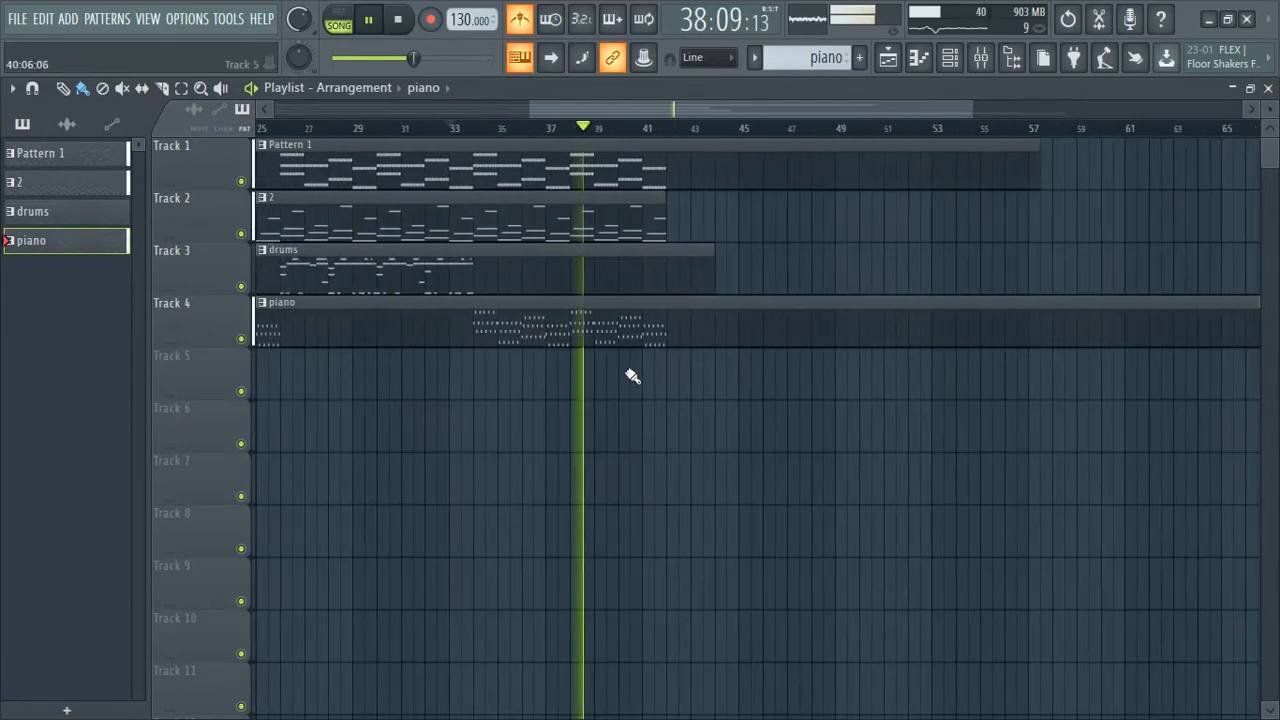
drag(1077, 307, 703, 351)
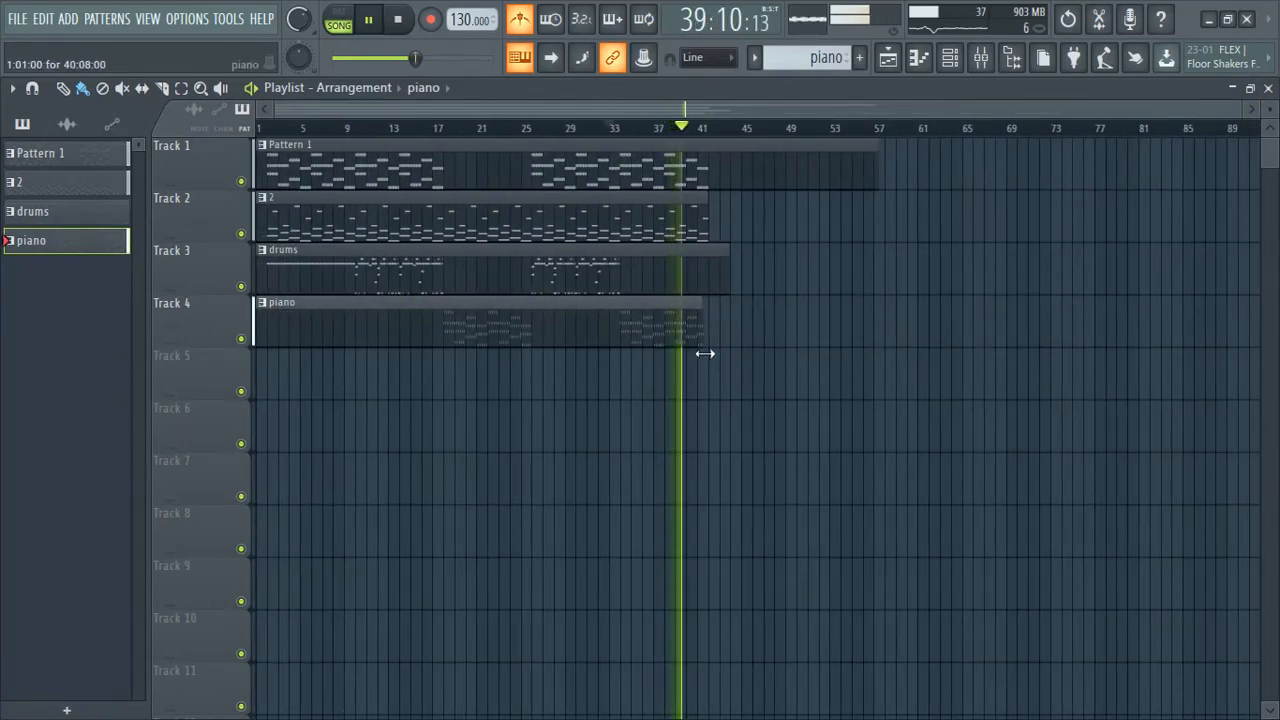
scroll(933, 313, up, 3)
drag(864, 304, 880, 330)
drag(928, 263, 869, 277)
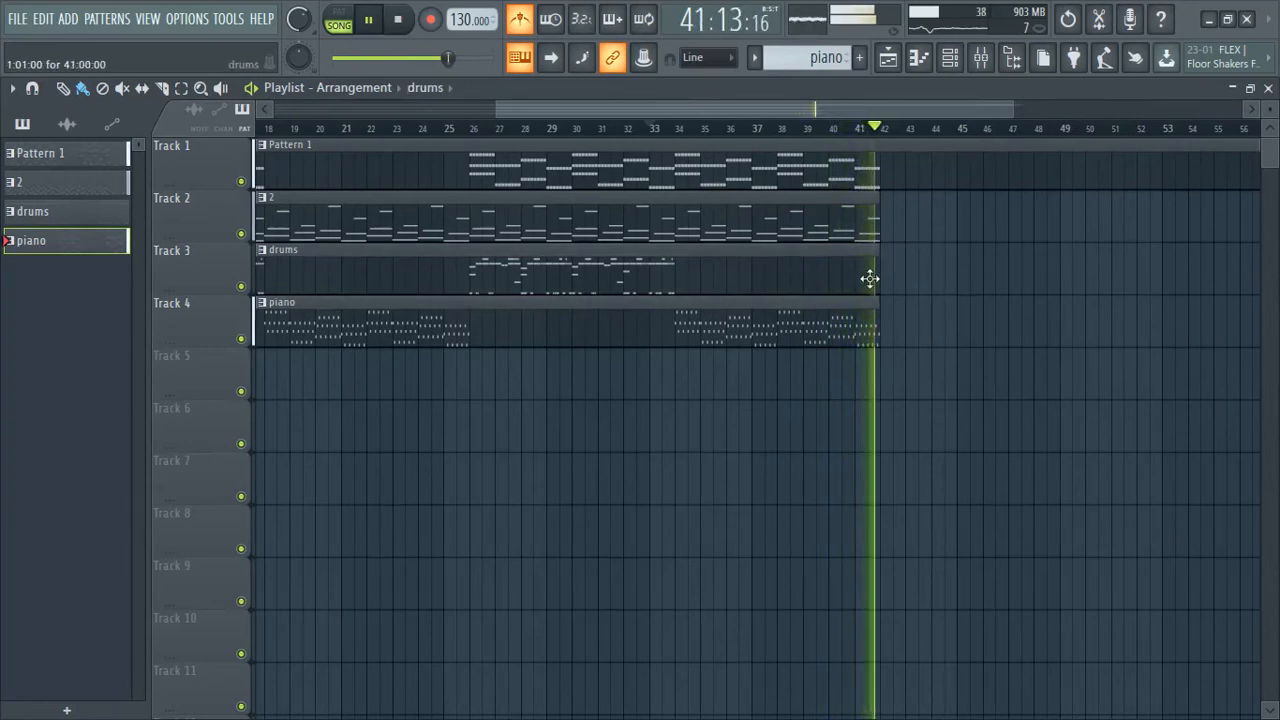
Shorten the Pattern 1 clip on Track 1 to end at bar 42 like the other clips
scroll(930, 262, down, 3)
drag(1132, 152, 910, 160)
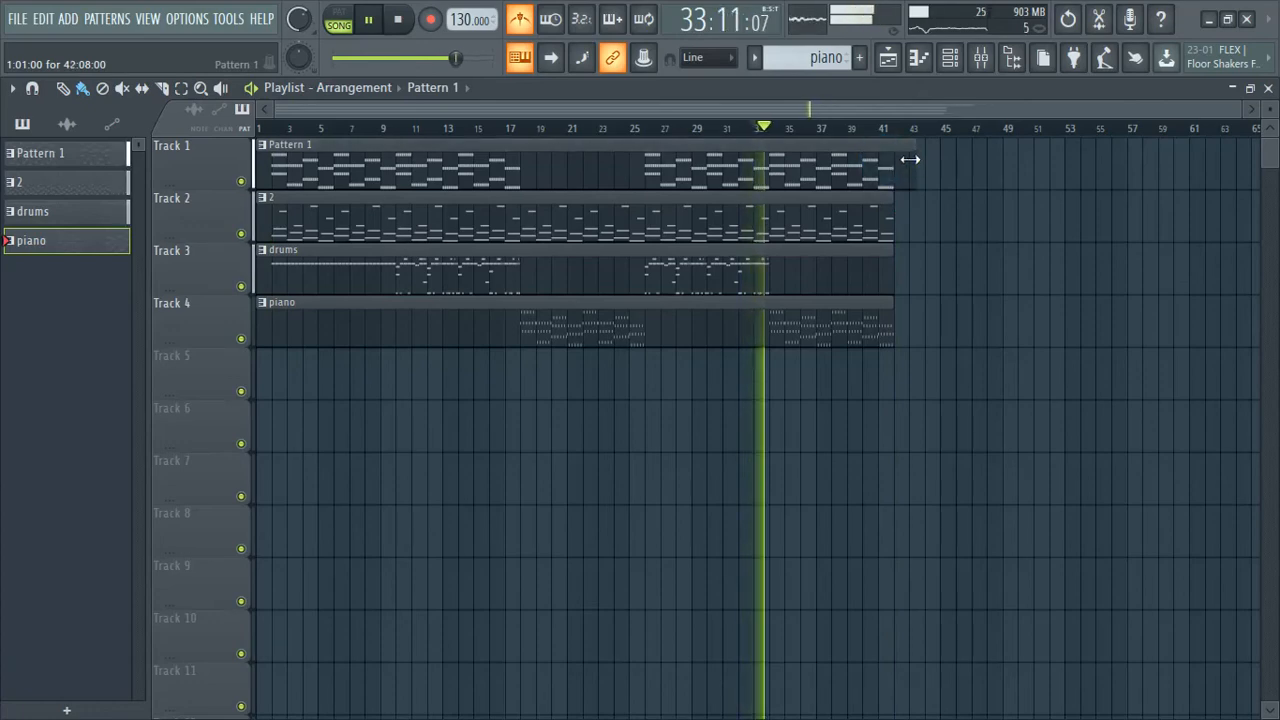
scroll(912, 156, up, 3)
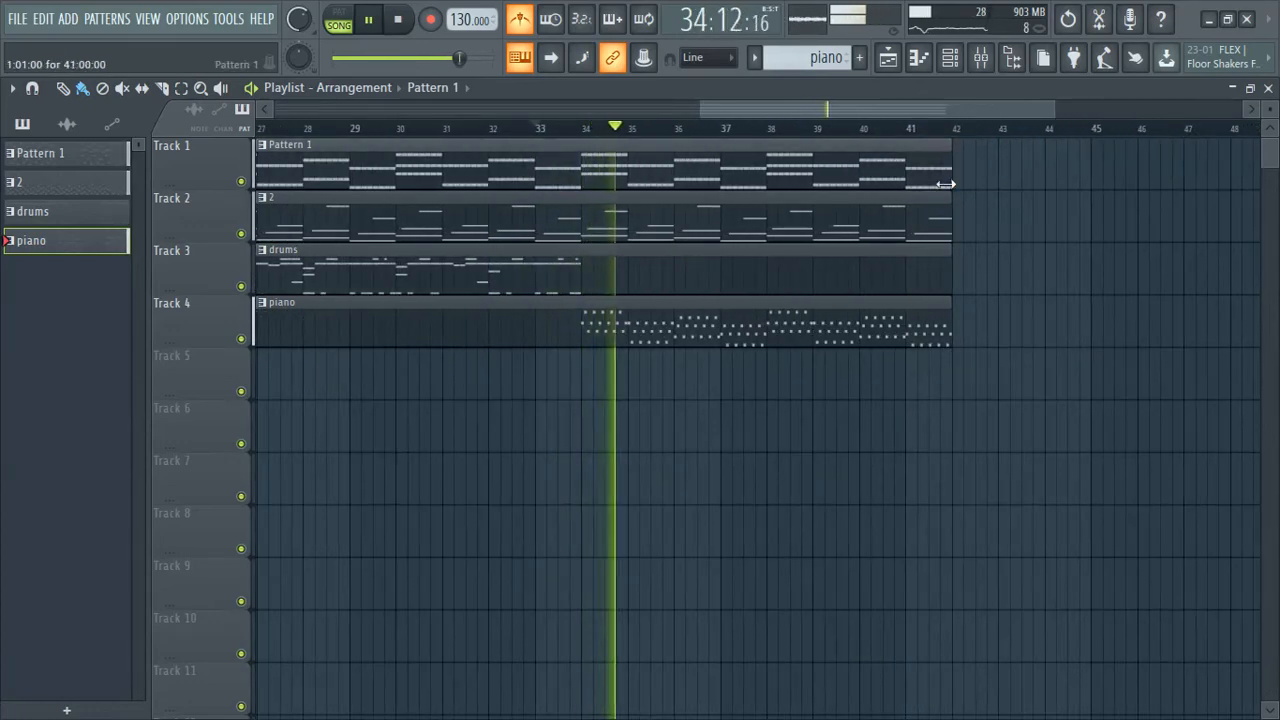
scroll(1013, 236, down, 2)
scroll(1013, 236, down, 1)
Open the mixer maximized, check the first four mixer tracks during playback, and solo Insert 4
click(981, 57)
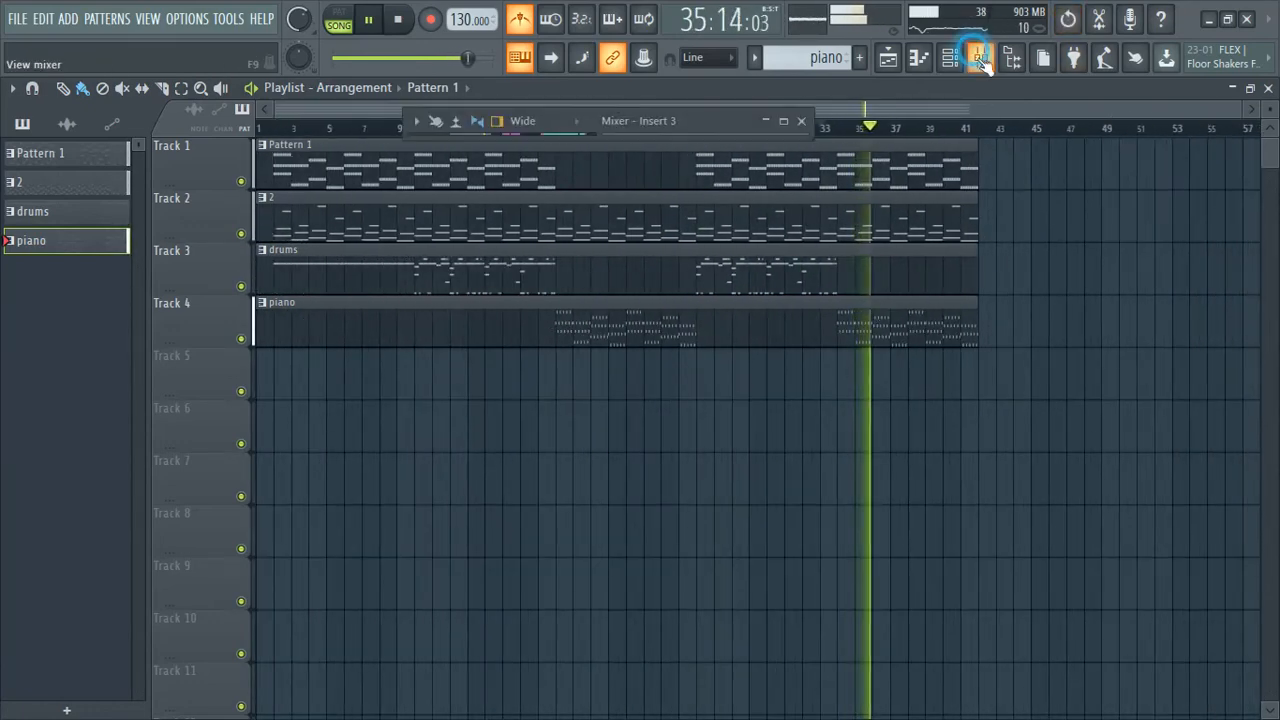
click(783, 121)
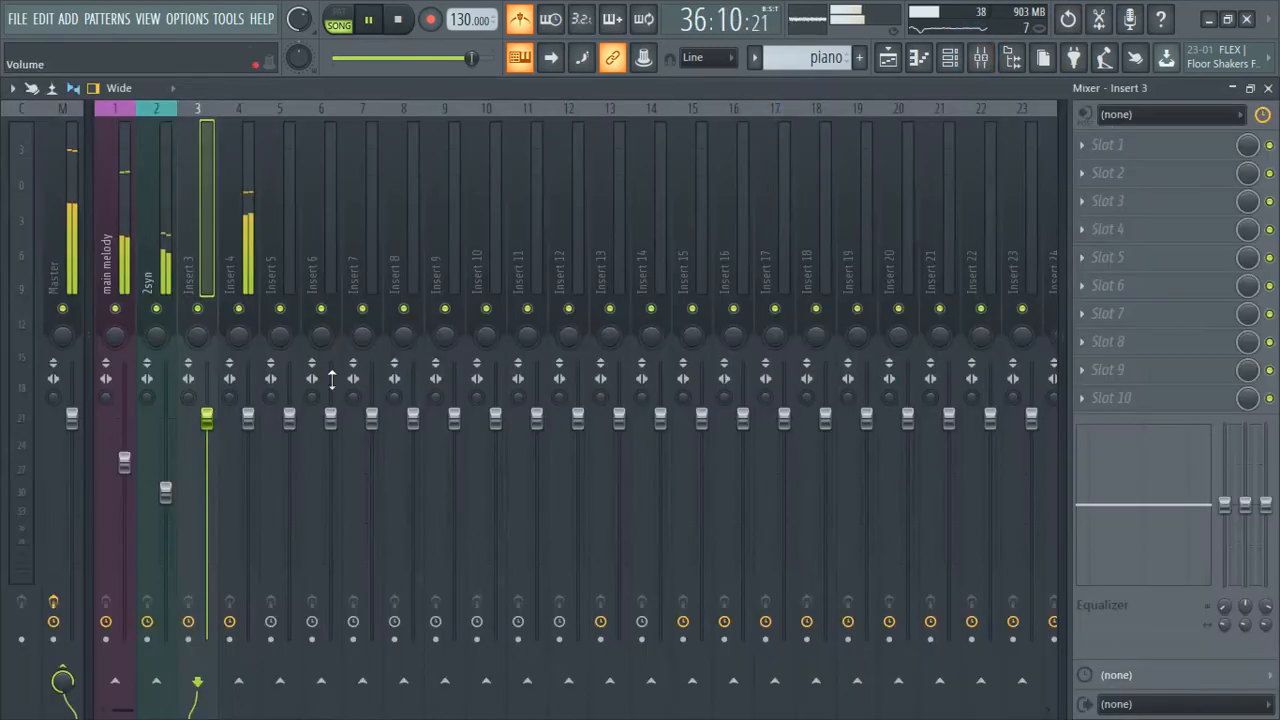
click(122, 275)
click(146, 265)
click(189, 249)
click(249, 240)
click(201, 240)
click(143, 243)
click(122, 255)
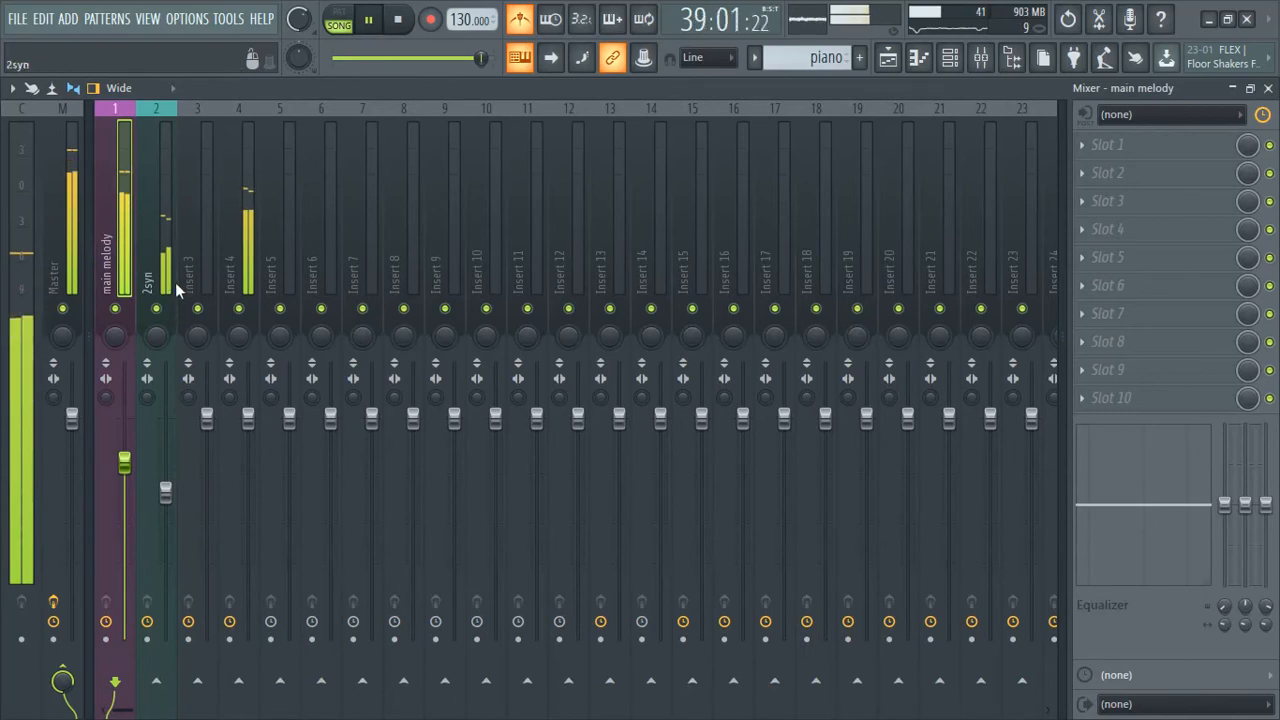
click(231, 252)
right_click(240, 309)
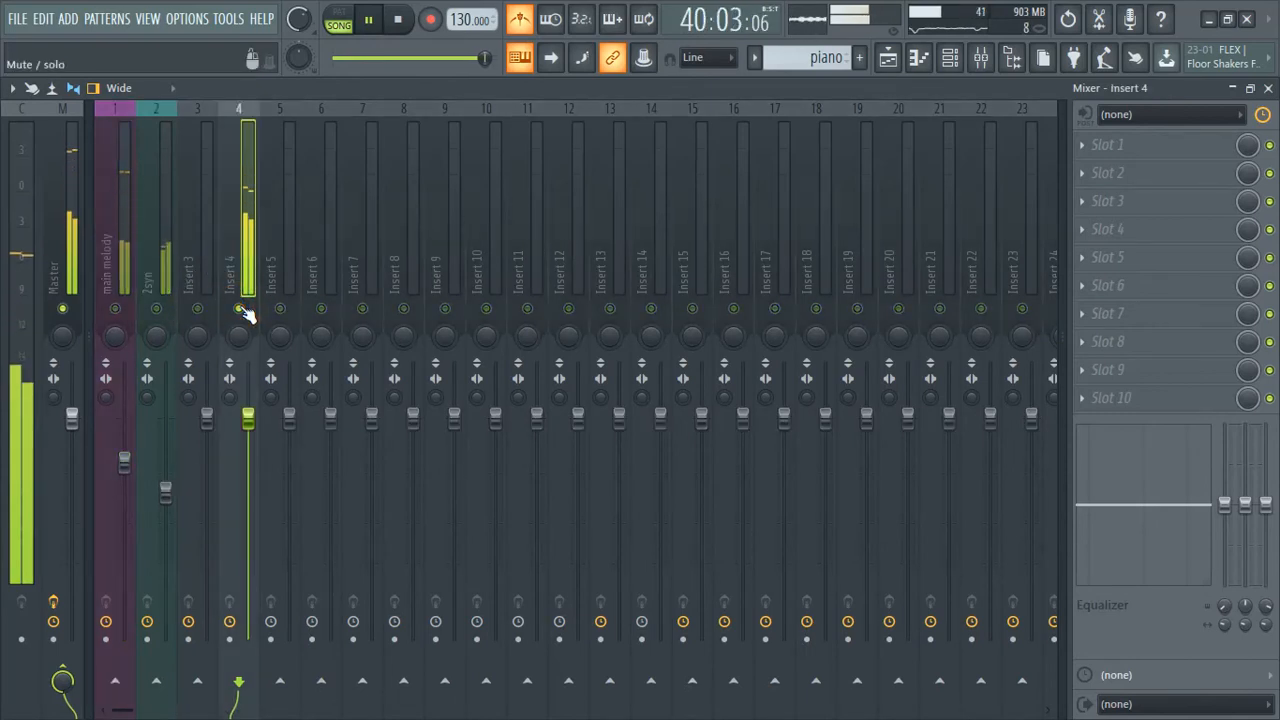
Rename mixer track Insert 4 as piano and colour it red
right_click(240, 254)
click(304, 127)
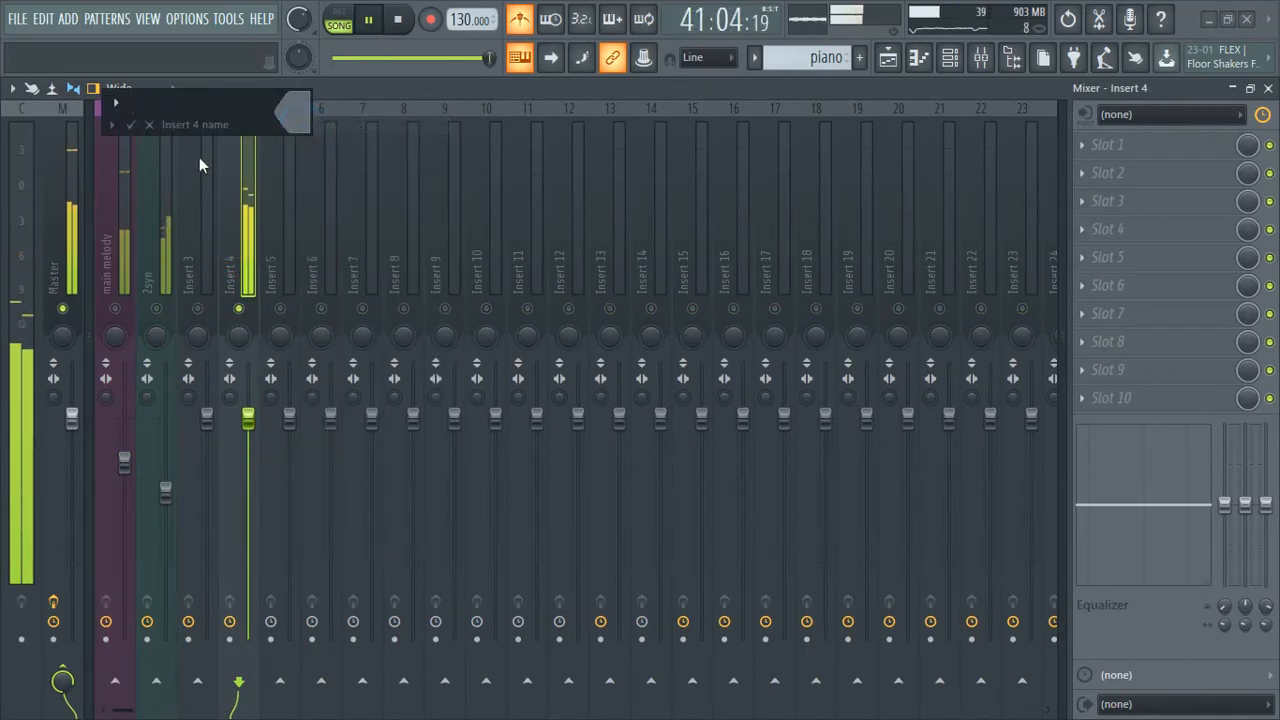
text(pian)
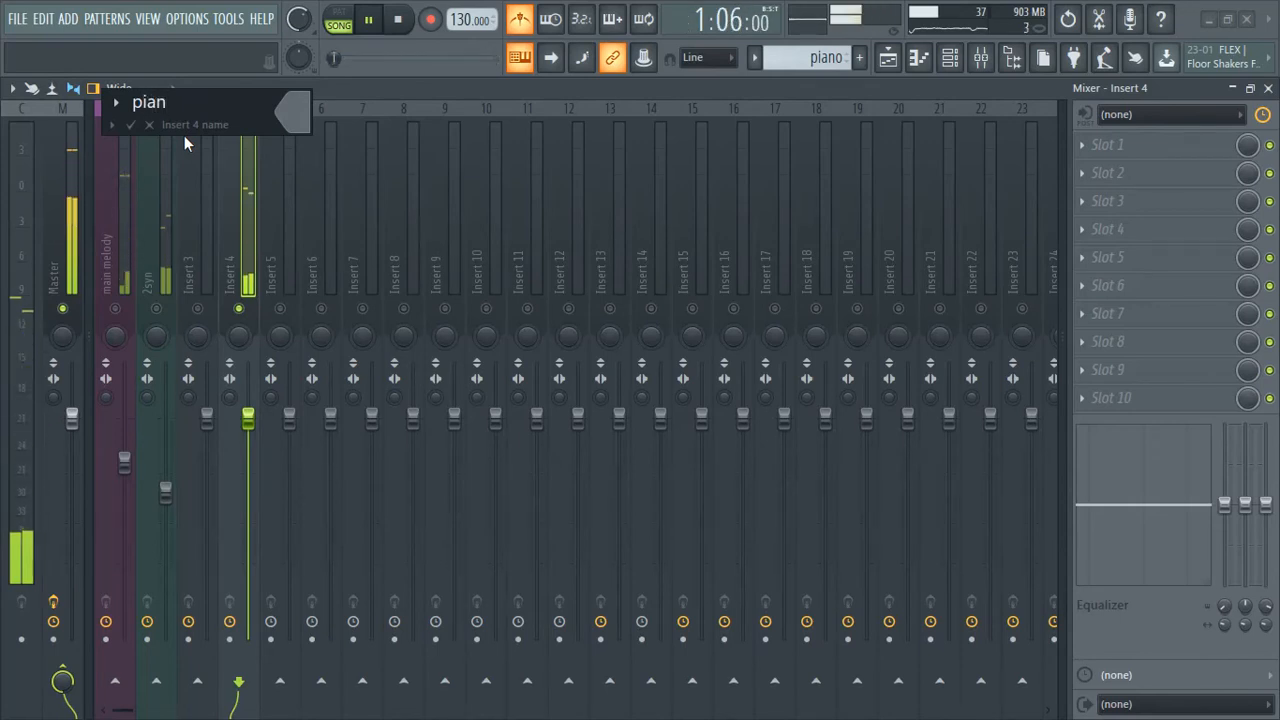
text(o)
key(Return)
right_click(247, 183)
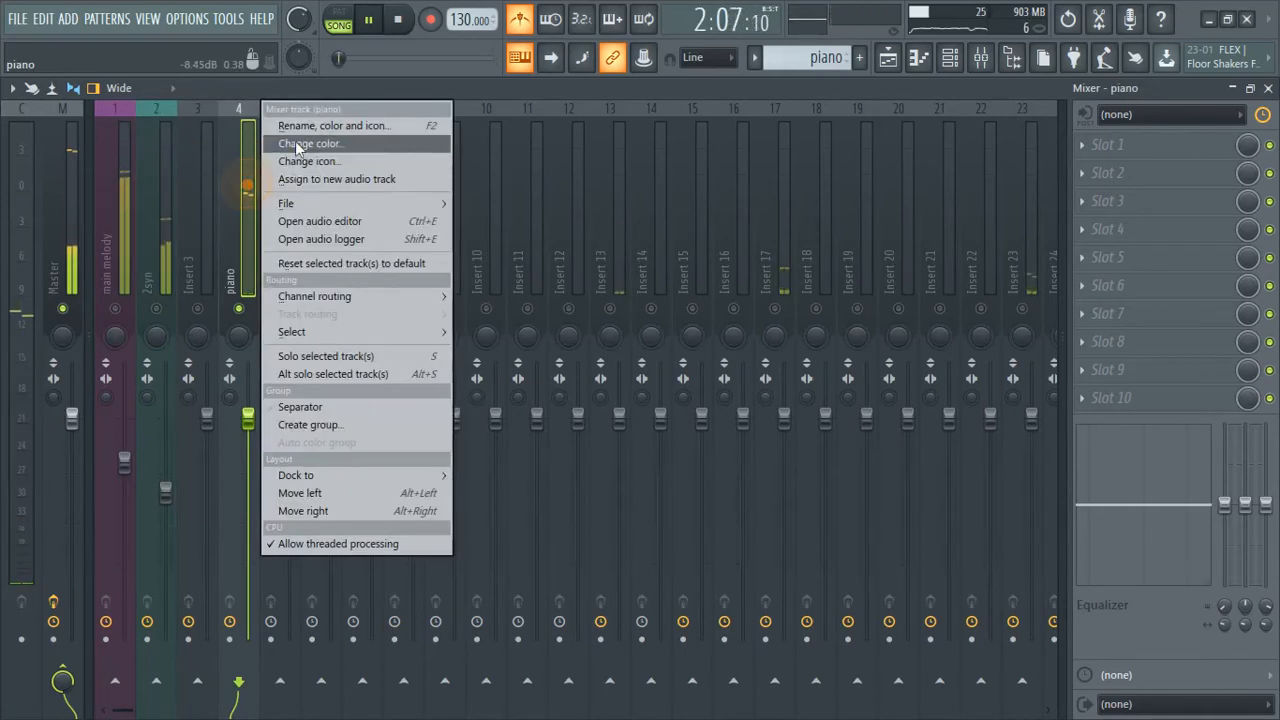
click(295, 142)
click(509, 149)
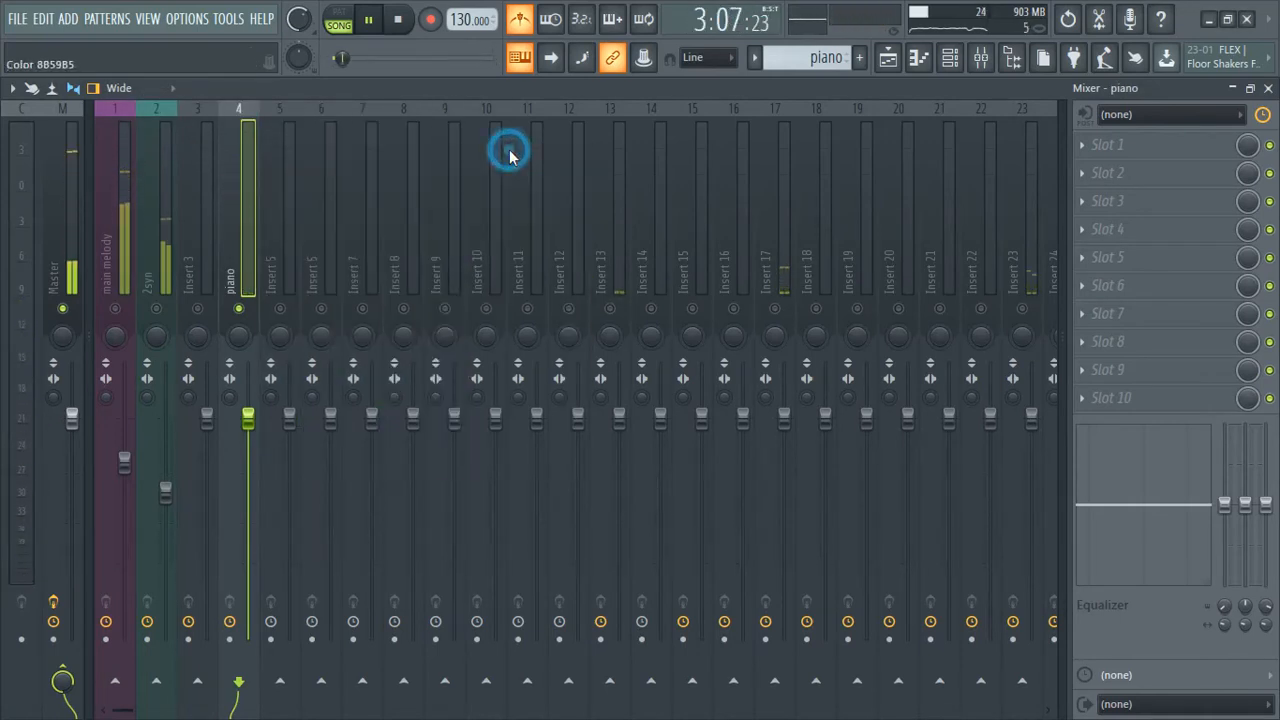
Return to the playlist, close the mixer window, and play the song from near its beginning
key(F5)
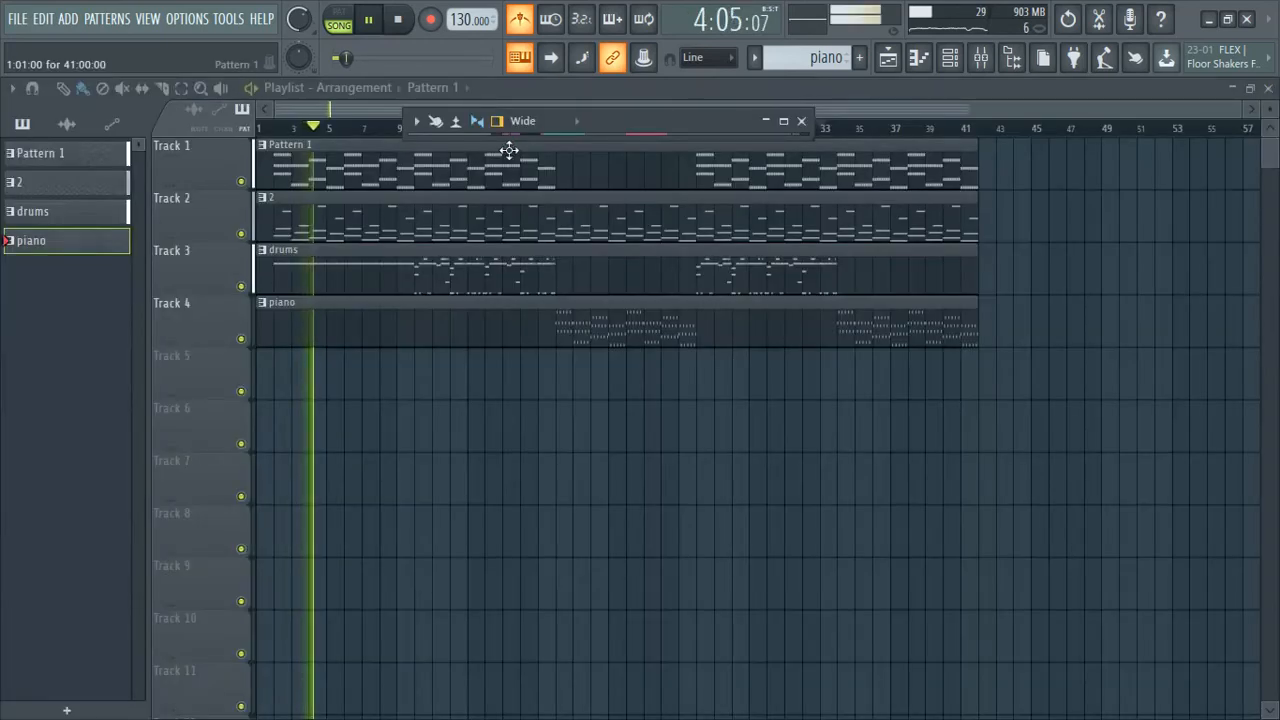
click(801, 121)
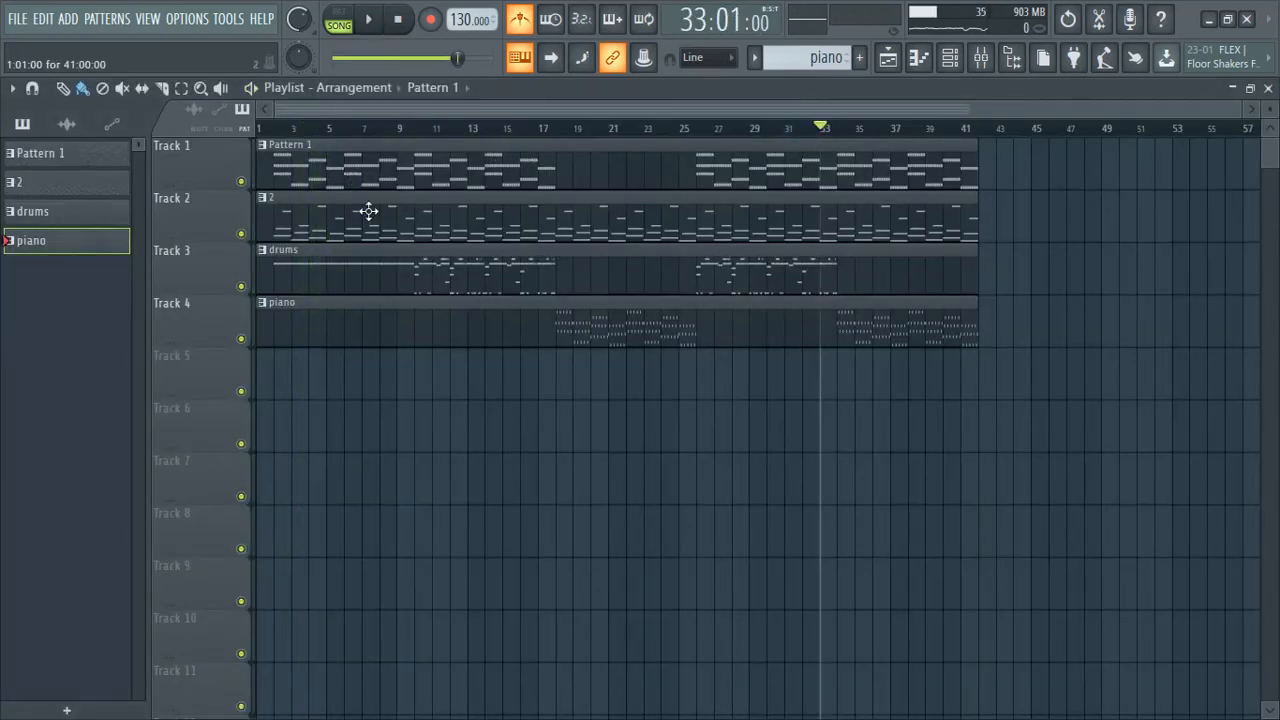
click(272, 131)
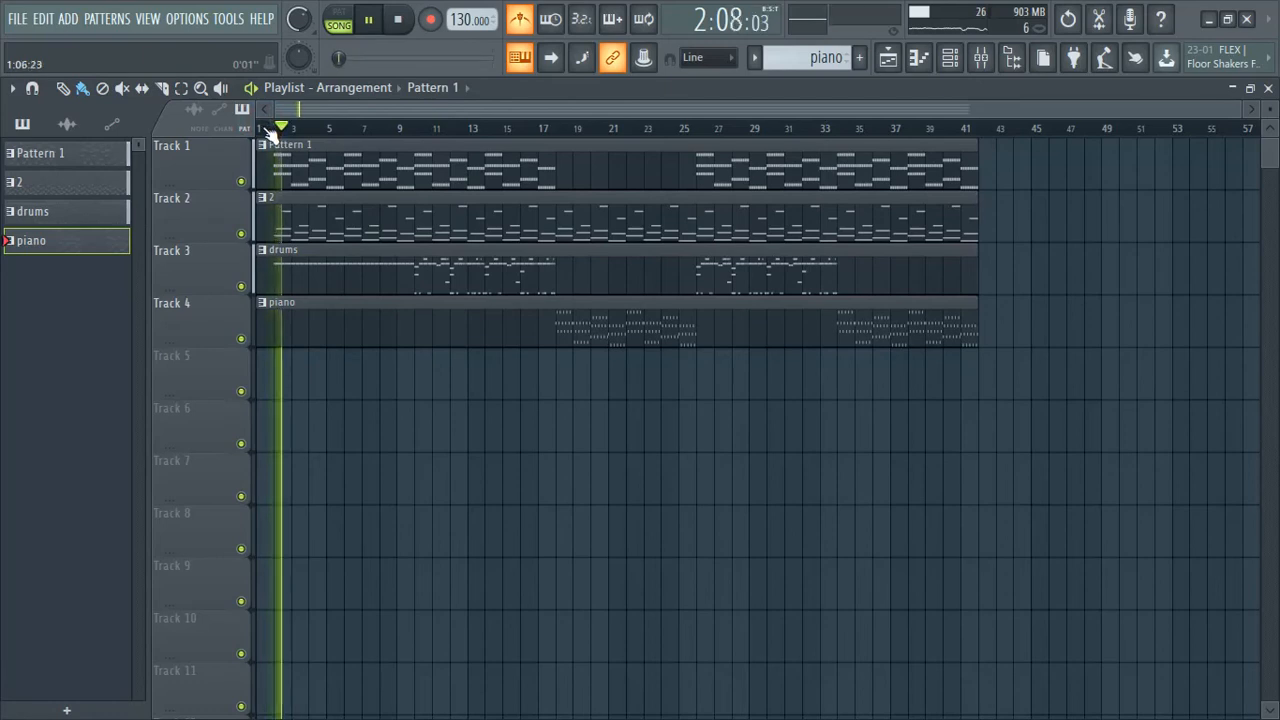
Reopen the mixer maximized and unsolo the piano track so that all tracks play
click(980, 57)
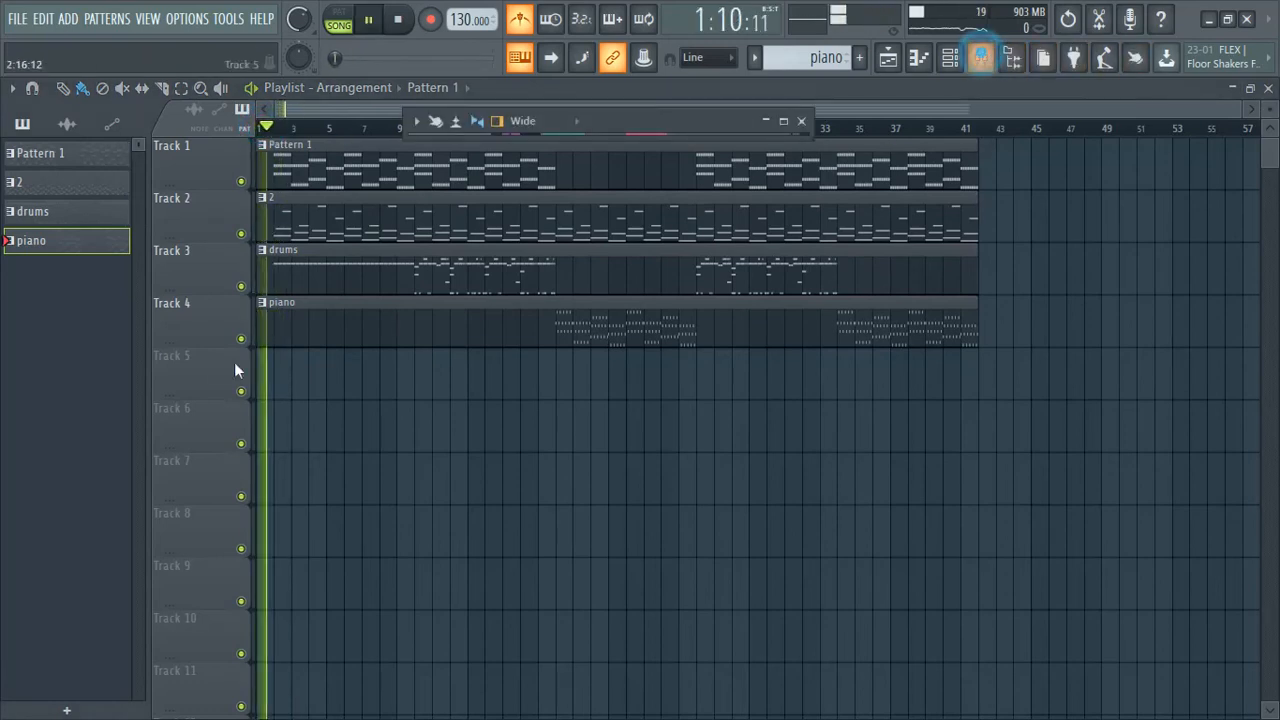
click(783, 122)
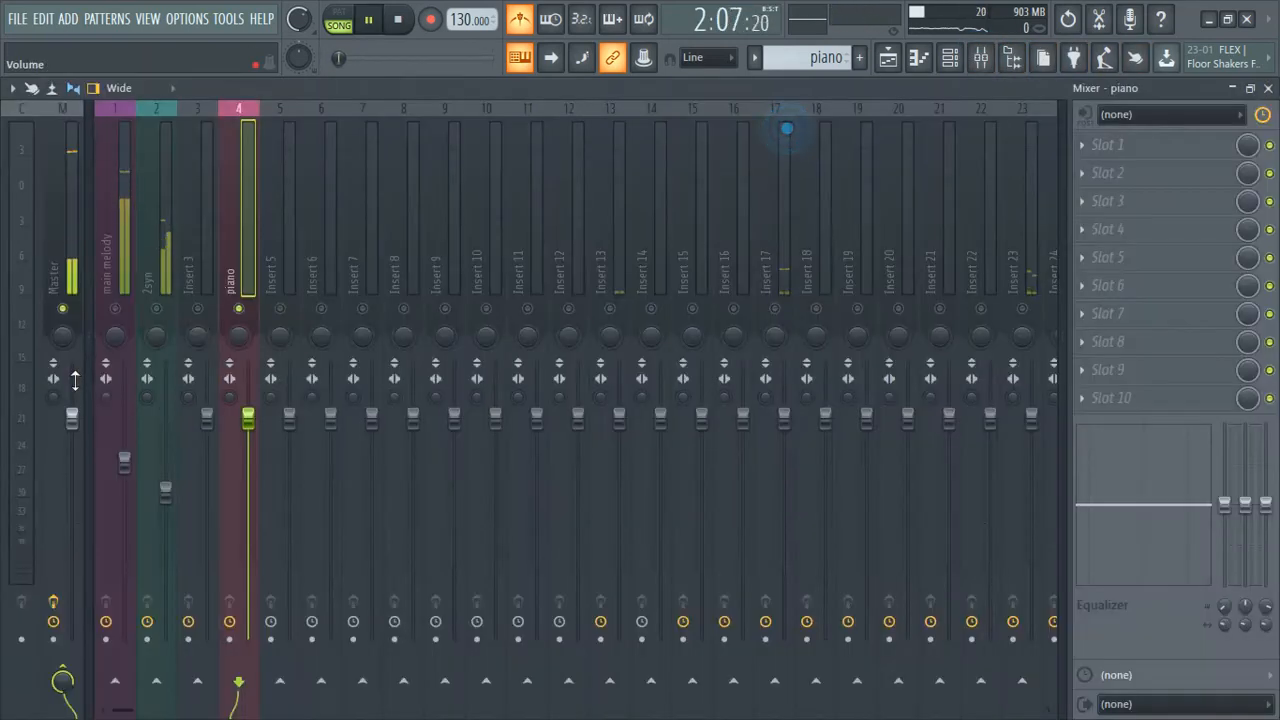
click(240, 305)
Delete the Fruity Limiter from slot 10 of the Master track
click(65, 255)
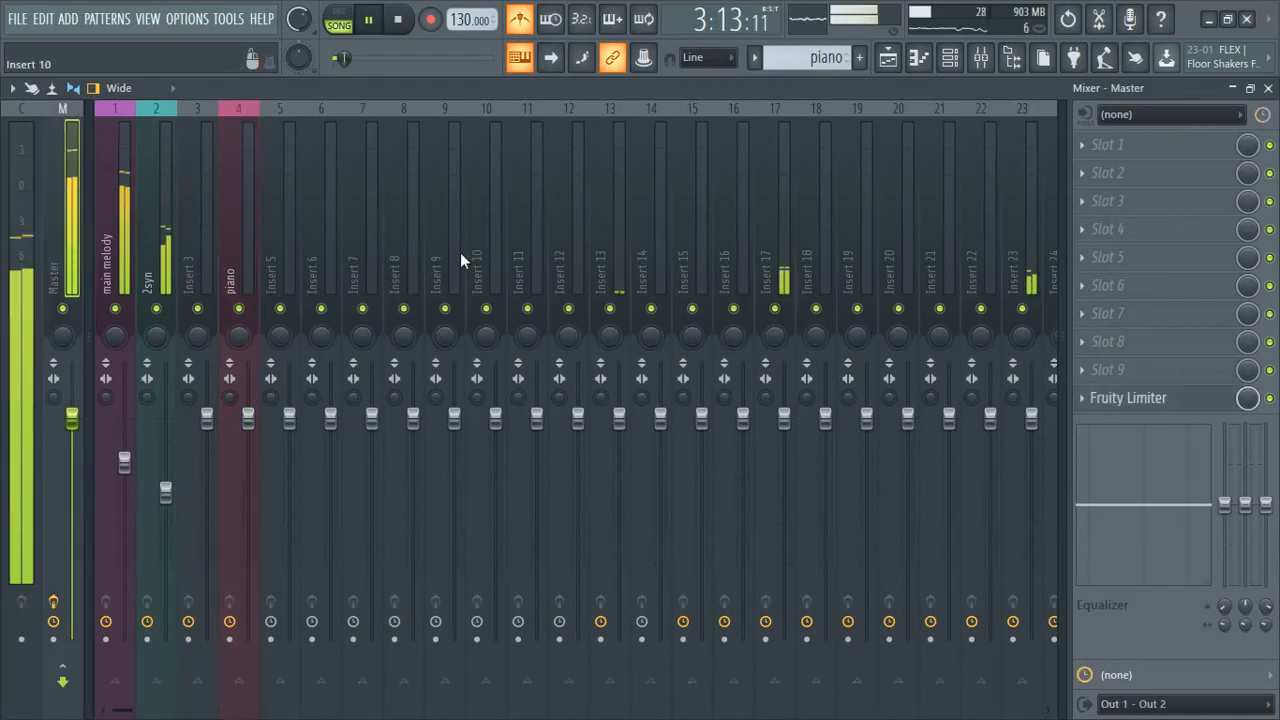
click(1080, 398)
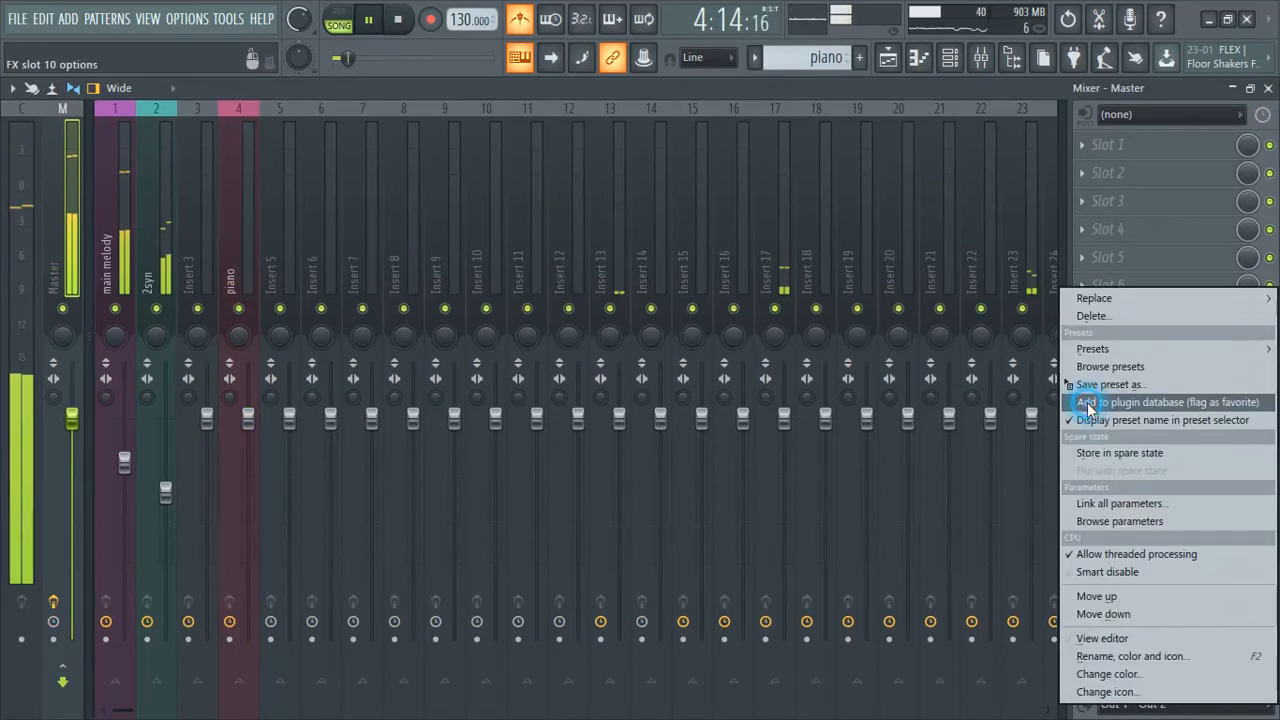
click(1100, 316)
Browse the effect plugins available for slot 1 of the main melody mixer track
click(103, 235)
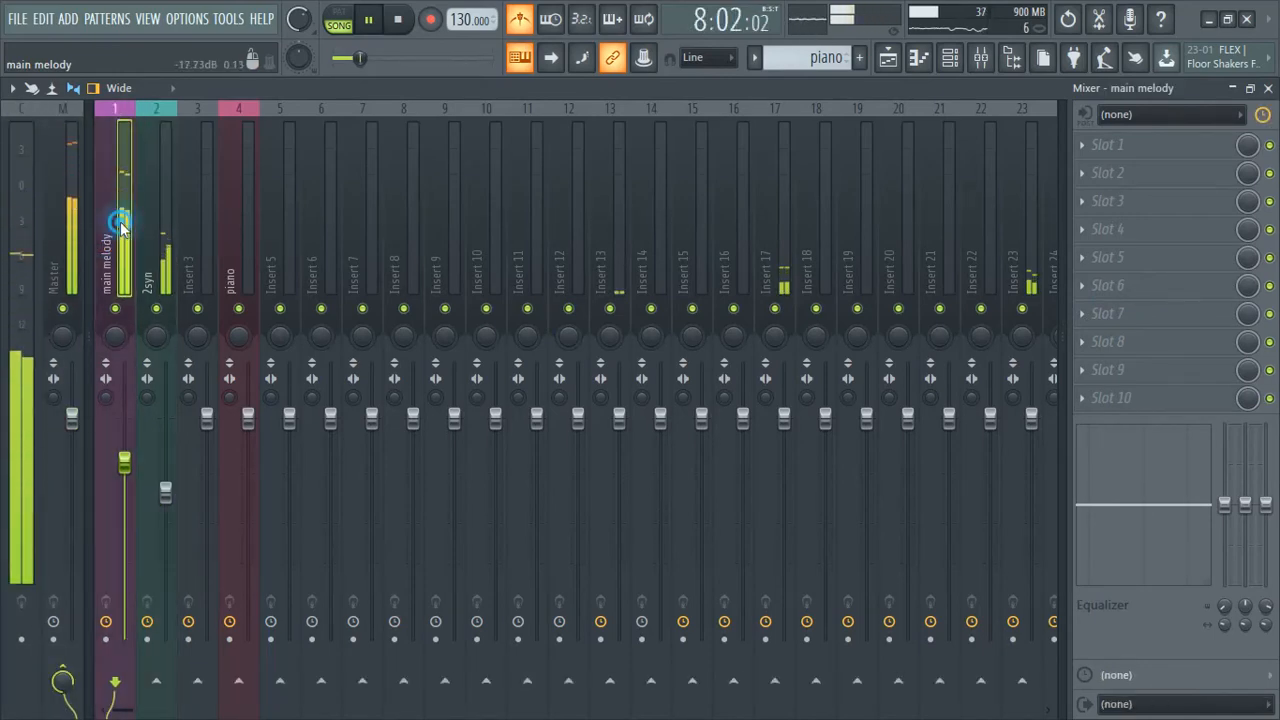
click(1084, 158)
mouse_move(1092, 169)
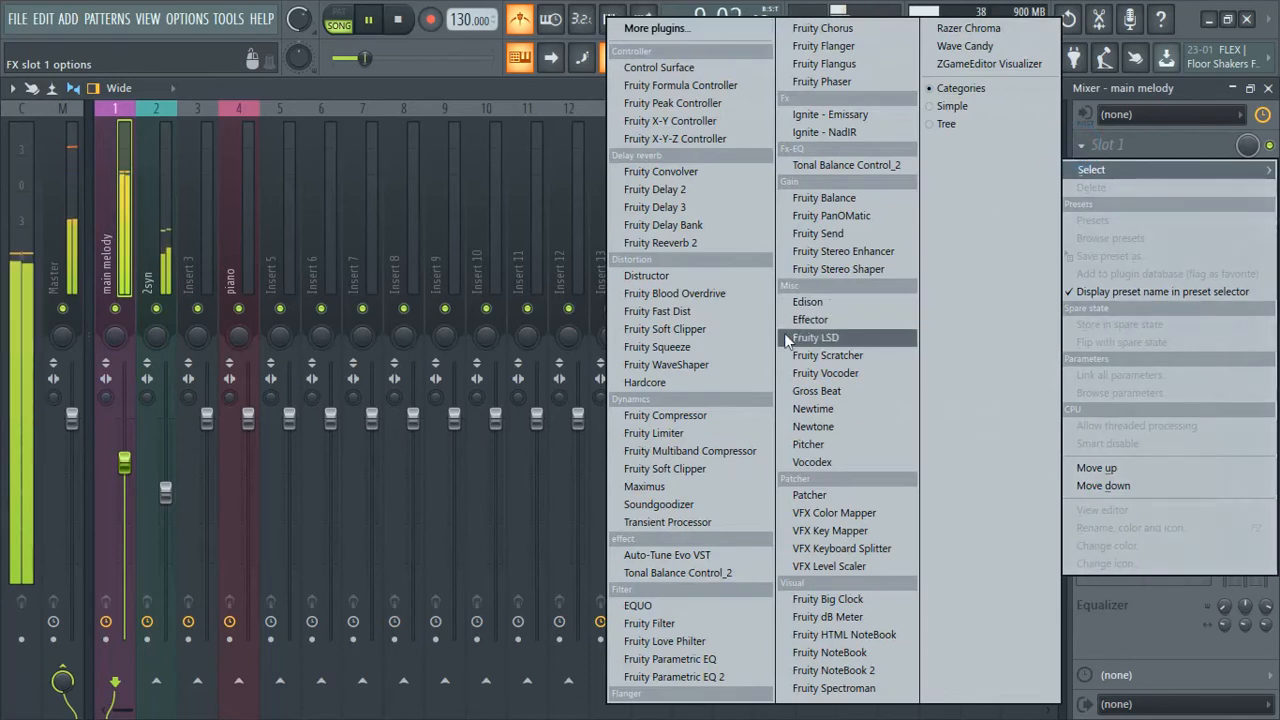
click(105, 193)
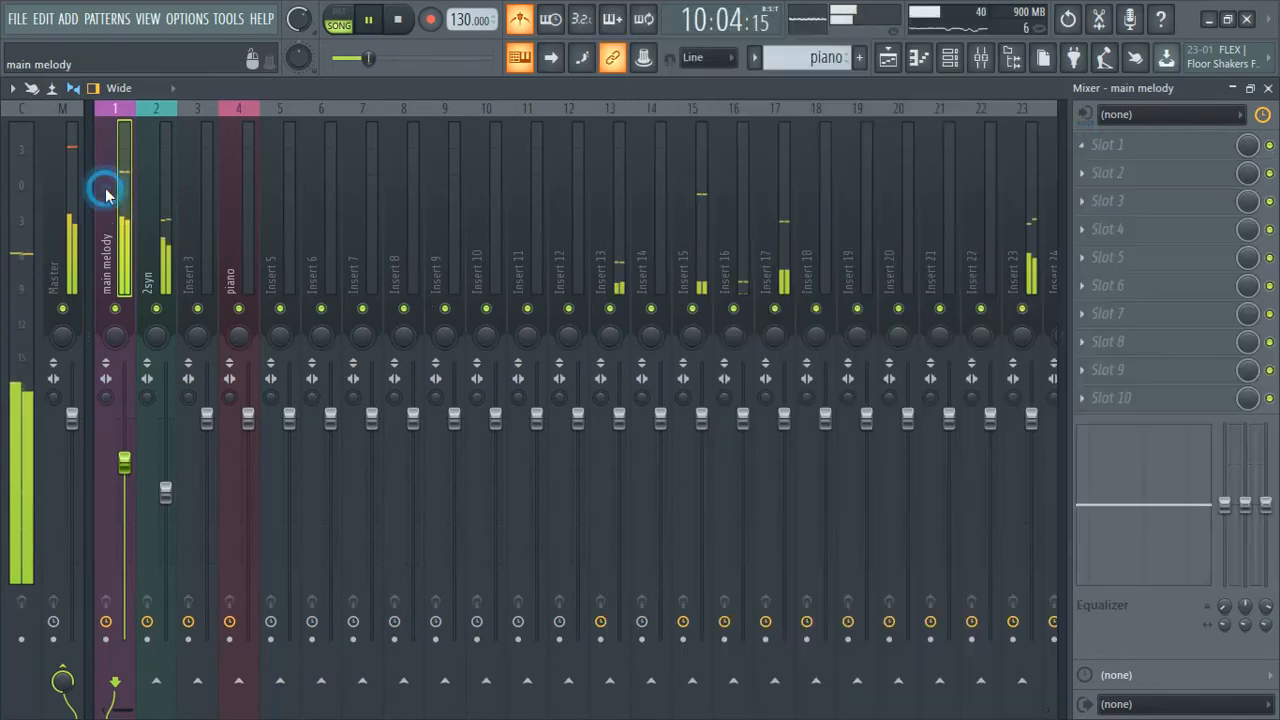
Step through the mixer tracks up to Insert 31 and back to Insert 14, examining which inserts carry a signal
key(Right)
key(Right)
key(Right)
key(Right)
key(Right)
key(Right)
key(Right)
key(Right)
key(Right)
key(Right)
key(Right)
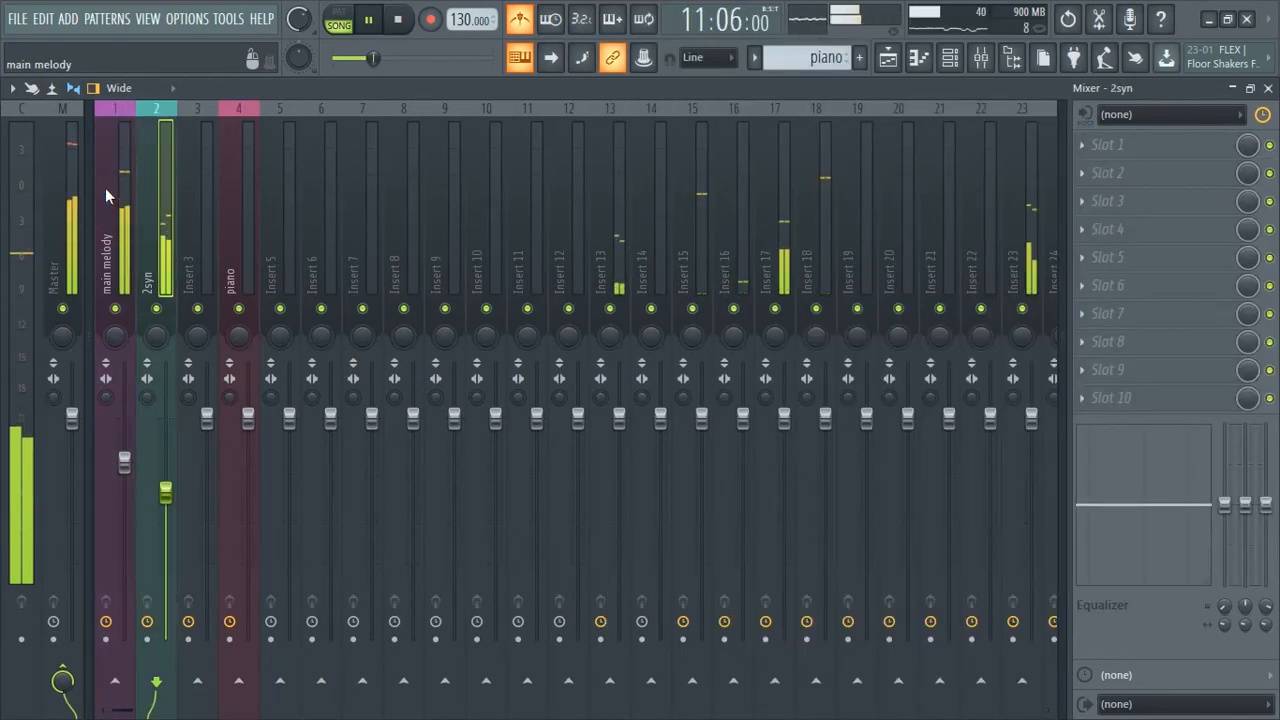
key(Right)
key(Right)
key(Right)
key(Right)
key(Right)
key(Right)
key(Right)
key(Right)
key(Right)
key(Right)
key(Right)
key(Right)
key(Right)
key(Right)
key(Right)
key(Right)
key(Right)
key(Right)
key(Right)
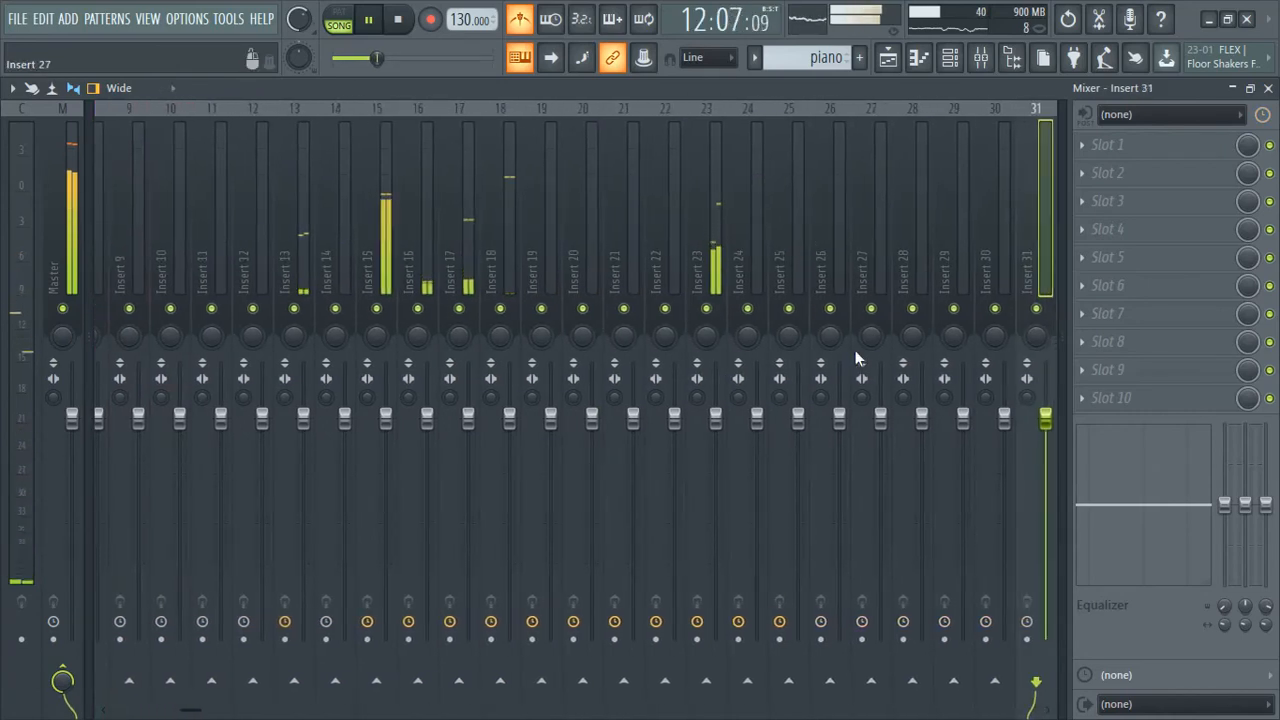
key(Left)
key(Left)
key(Left)
key(Left)
key(Left)
key(Left)
key(Left)
key(Left)
key(Left)
key(Left)
key(Left)
key(Left)
key(Left)
key(Left)
key(Left)
key(Left)
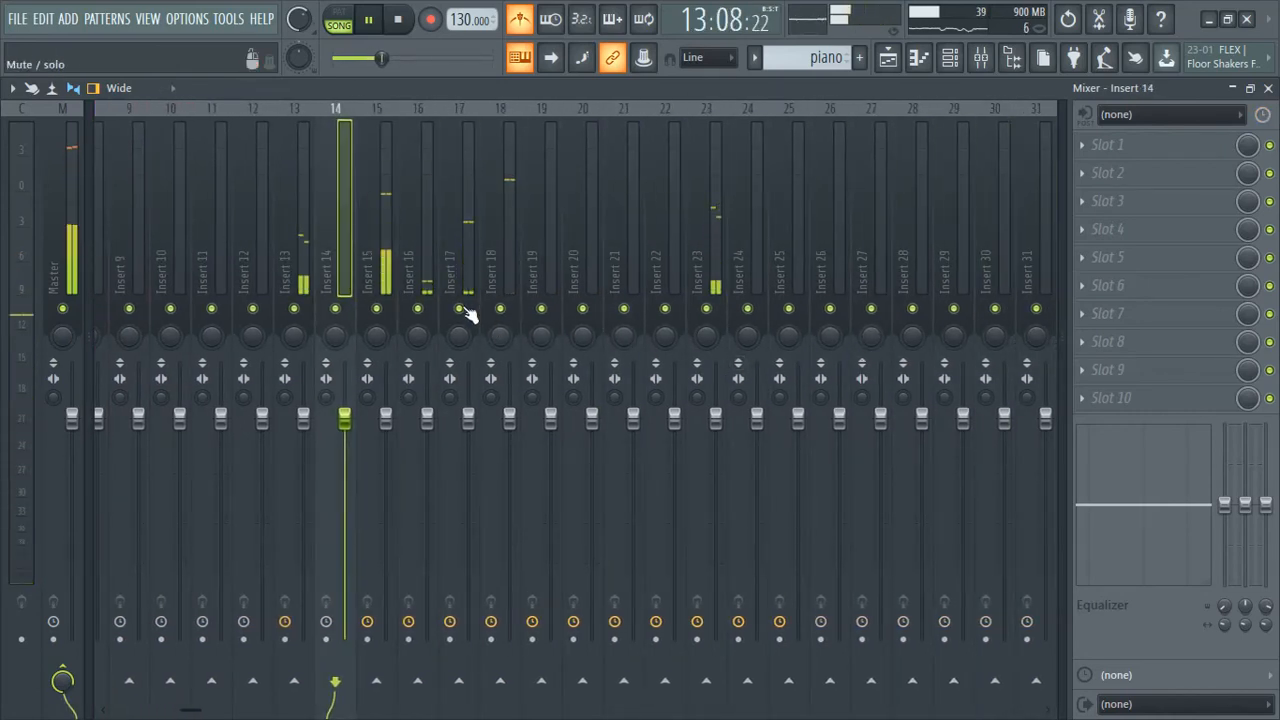
Solo Insert 17 and Insert 18 in turn to hear which drum each carries, and restore all tracks
right_click(463, 310)
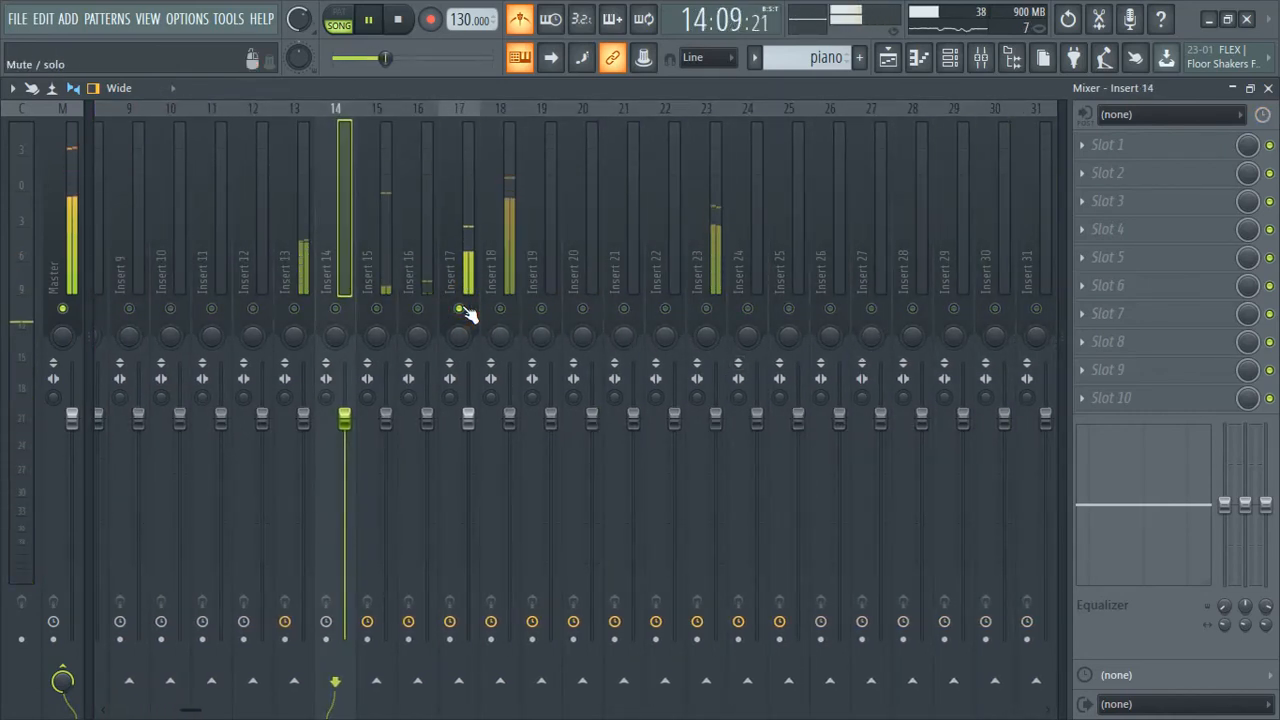
right_click(464, 309)
right_click(510, 305)
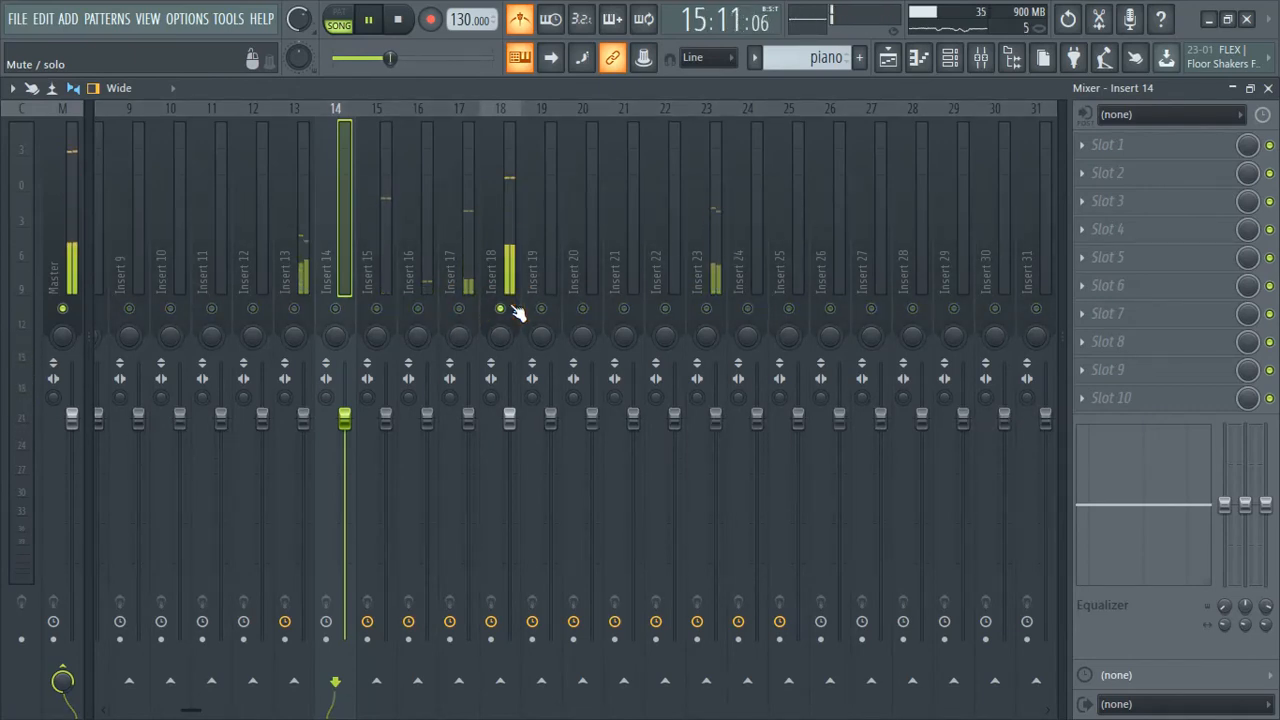
right_click(505, 305)
Rename mixer track Insert 18 to "snare" and color it black
click(517, 266)
right_click(515, 104)
click(610, 125)
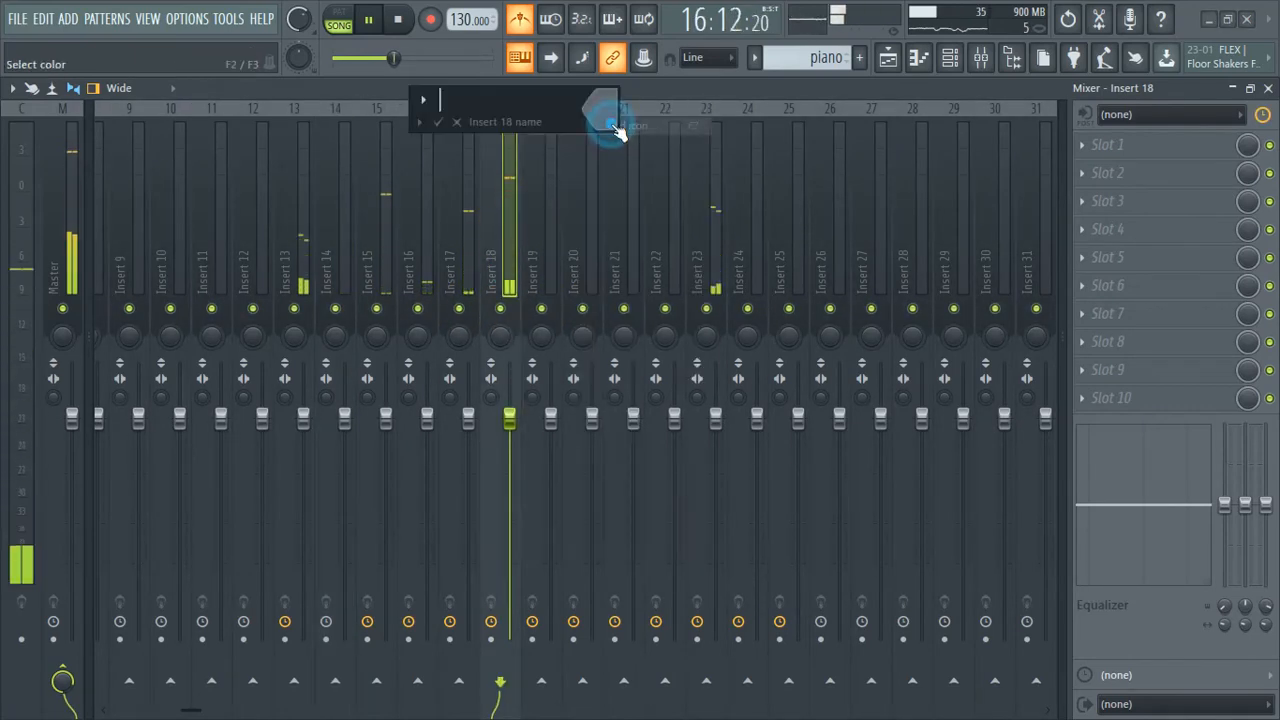
text(snare)
click(596, 114)
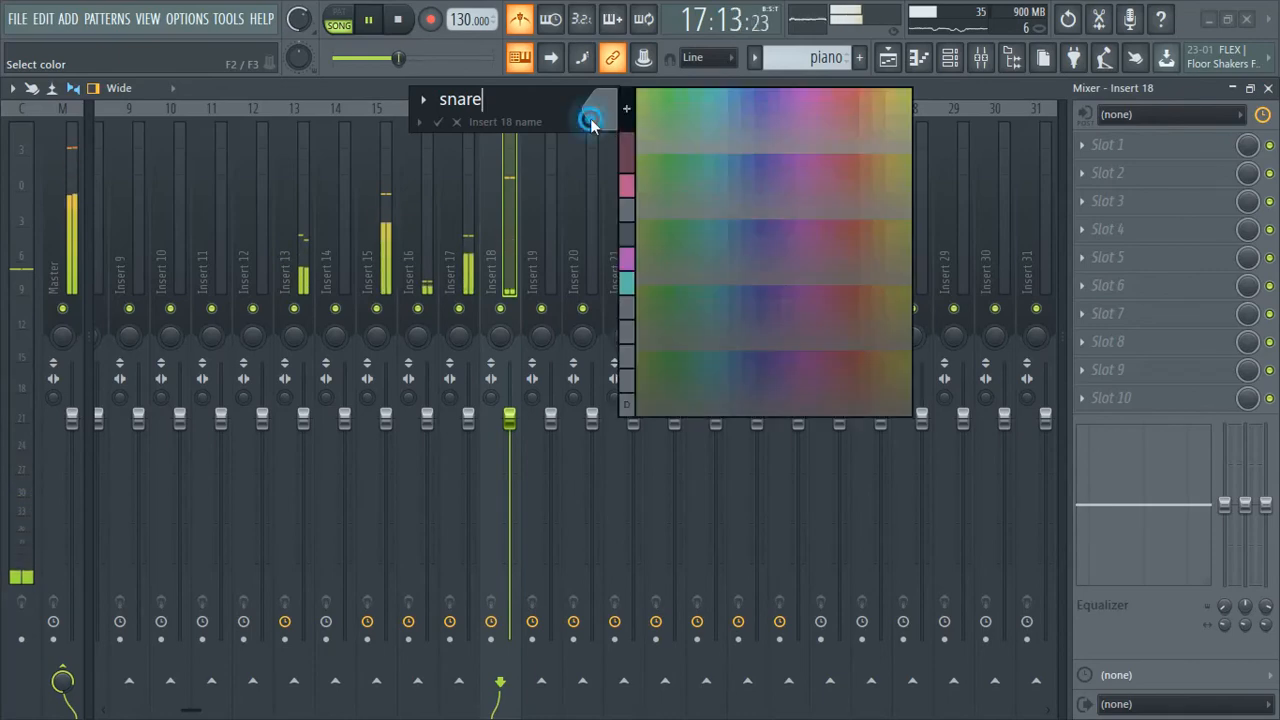
click(628, 105)
click(447, 296)
key(Return)
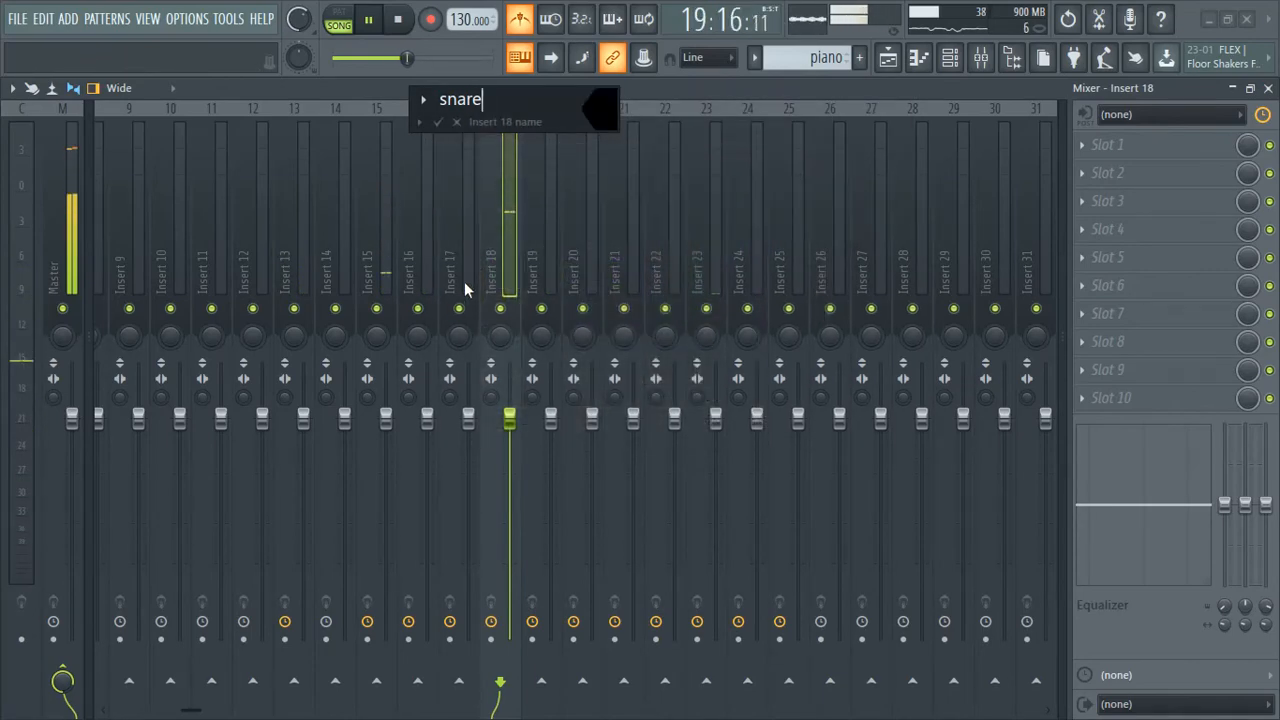
key(Return)
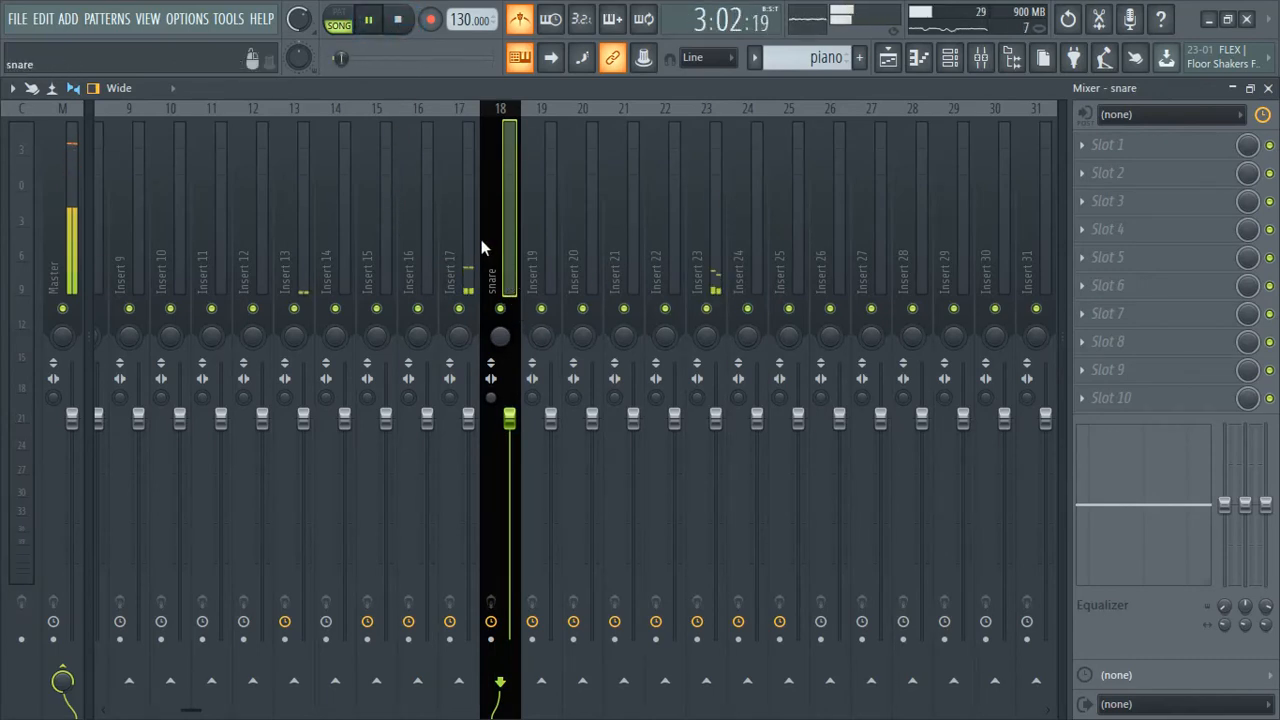
Rename mixer track Insert 17 to "overheads" and color it black
right_click(457, 254)
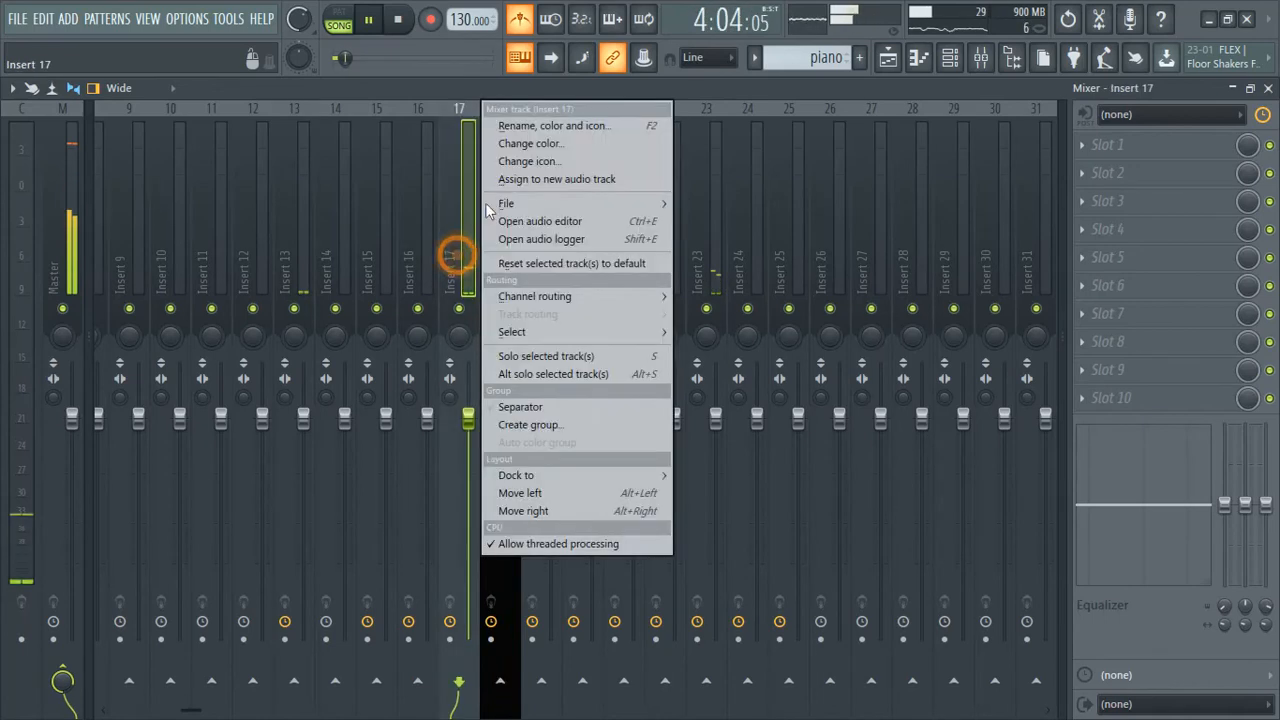
click(548, 124)
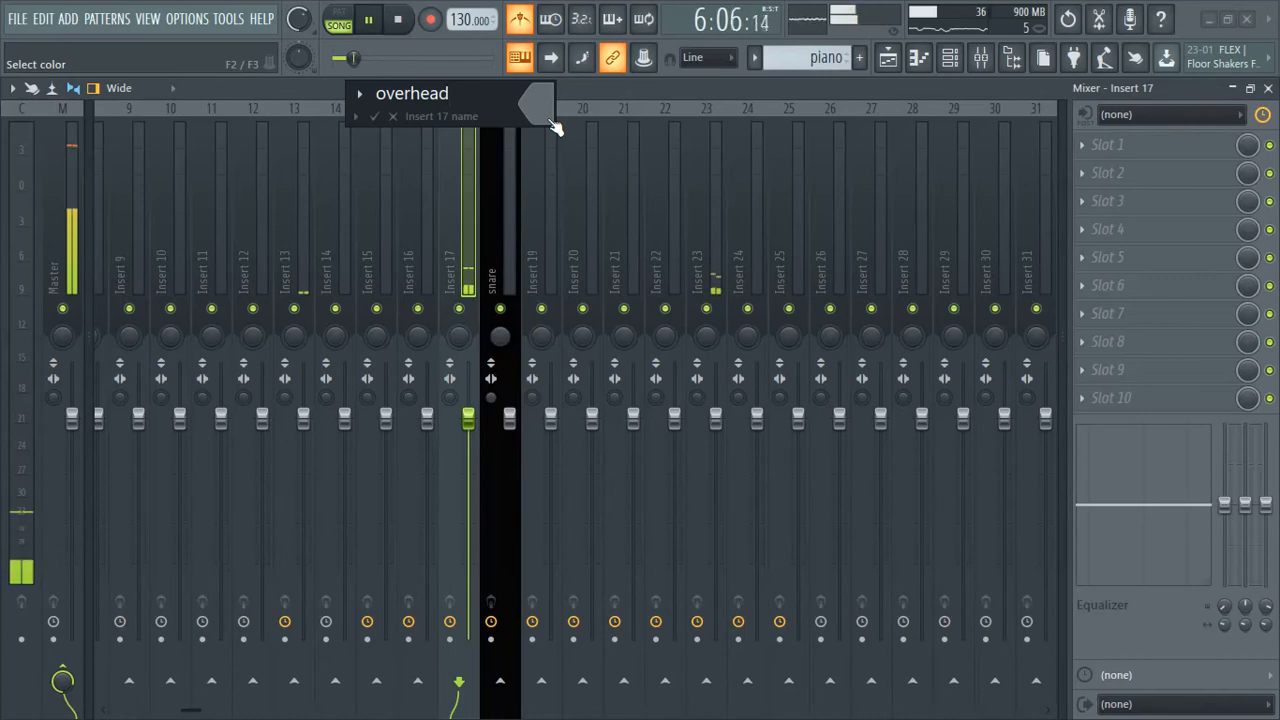
click(555, 127)
click(567, 107)
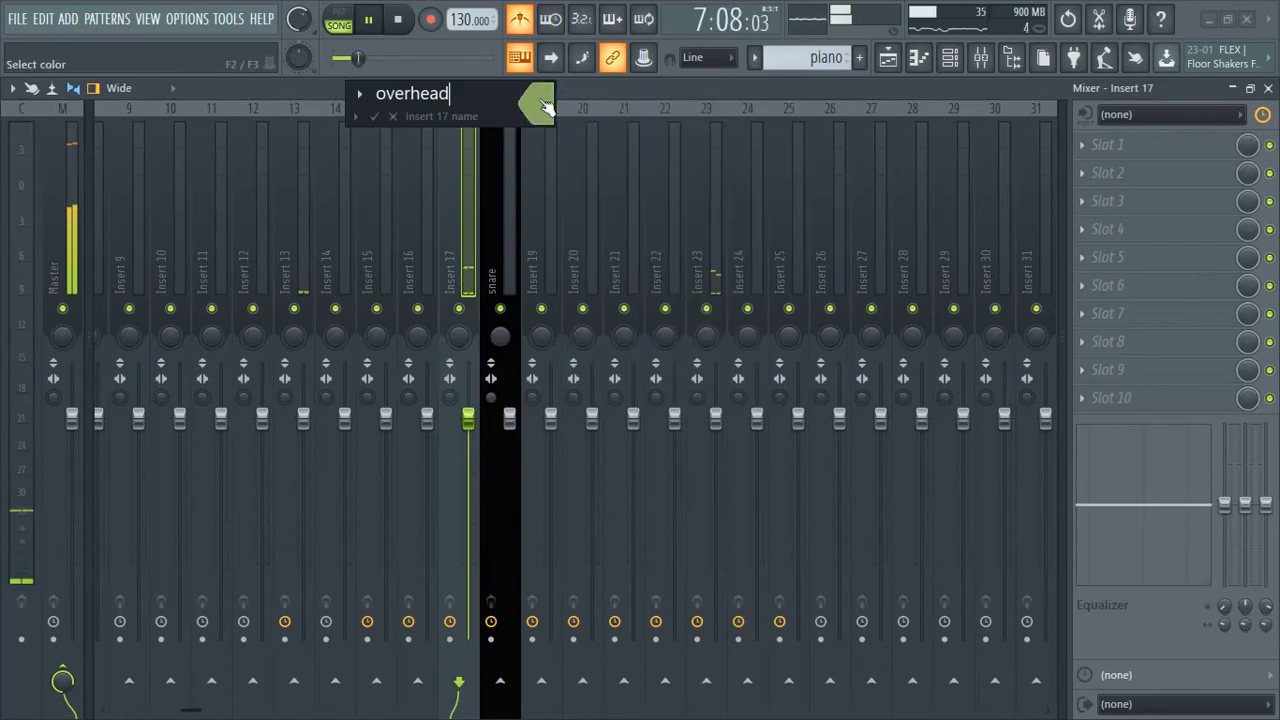
click(528, 106)
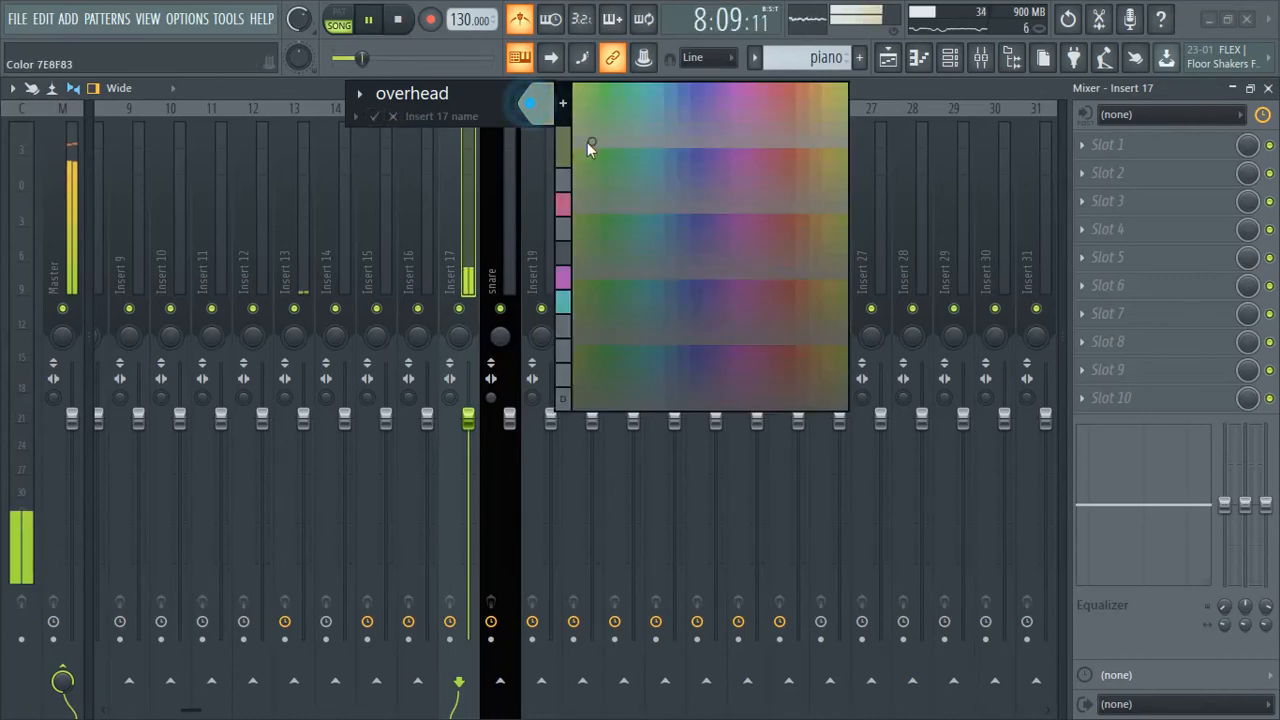
click(566, 114)
click(447, 298)
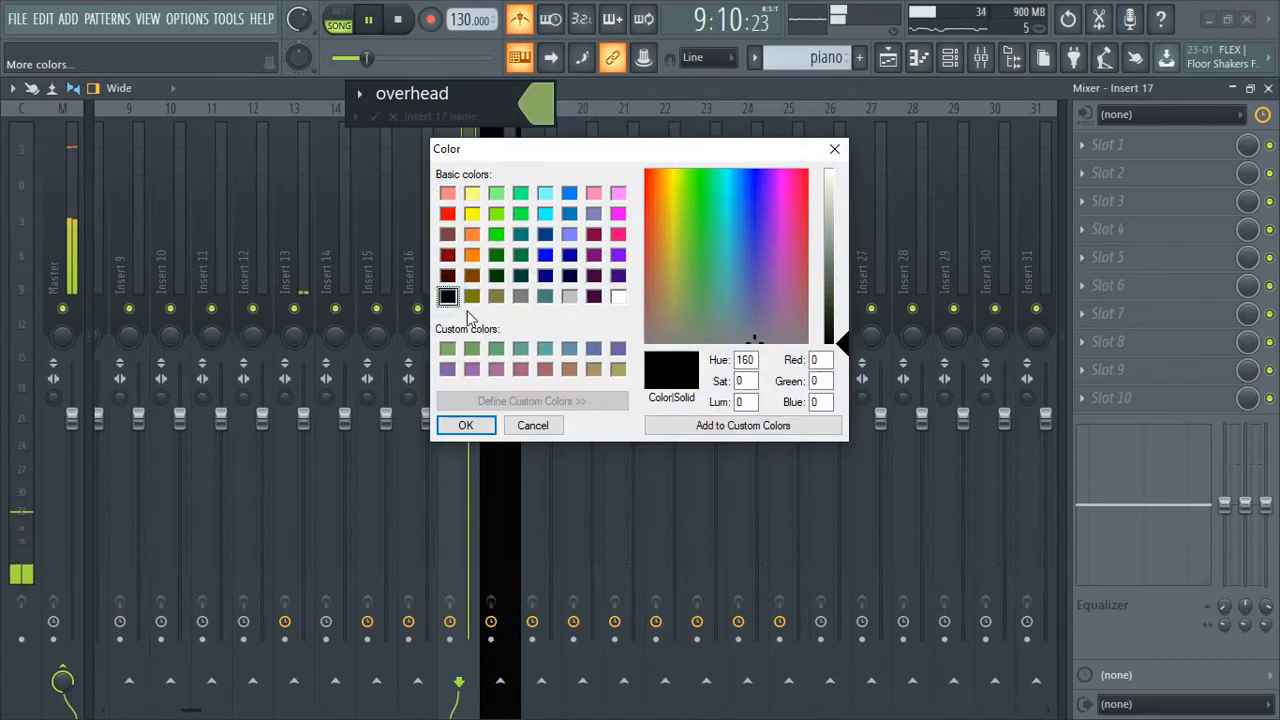
key(Return)
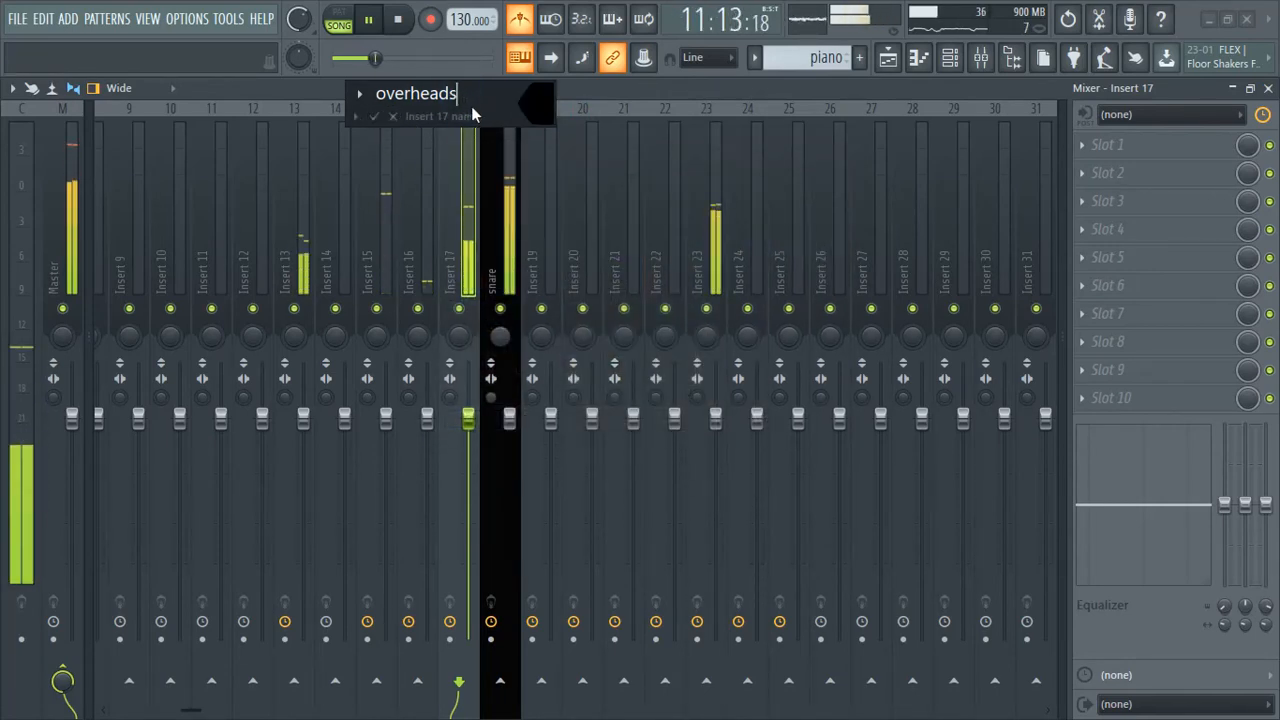
key(Return)
Rename mixer track Insert 15 to "kick" and color it black
click(418, 223)
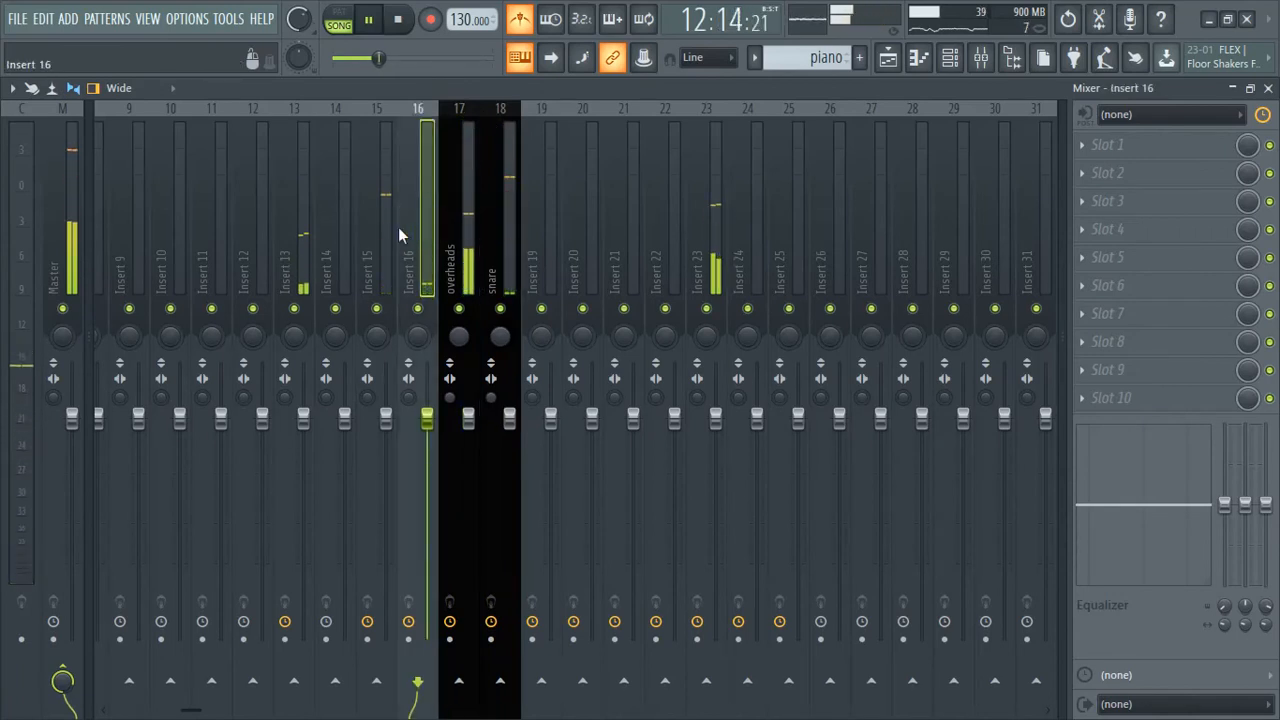
right_click(380, 226)
click(490, 126)
text(kick)
key(Return)
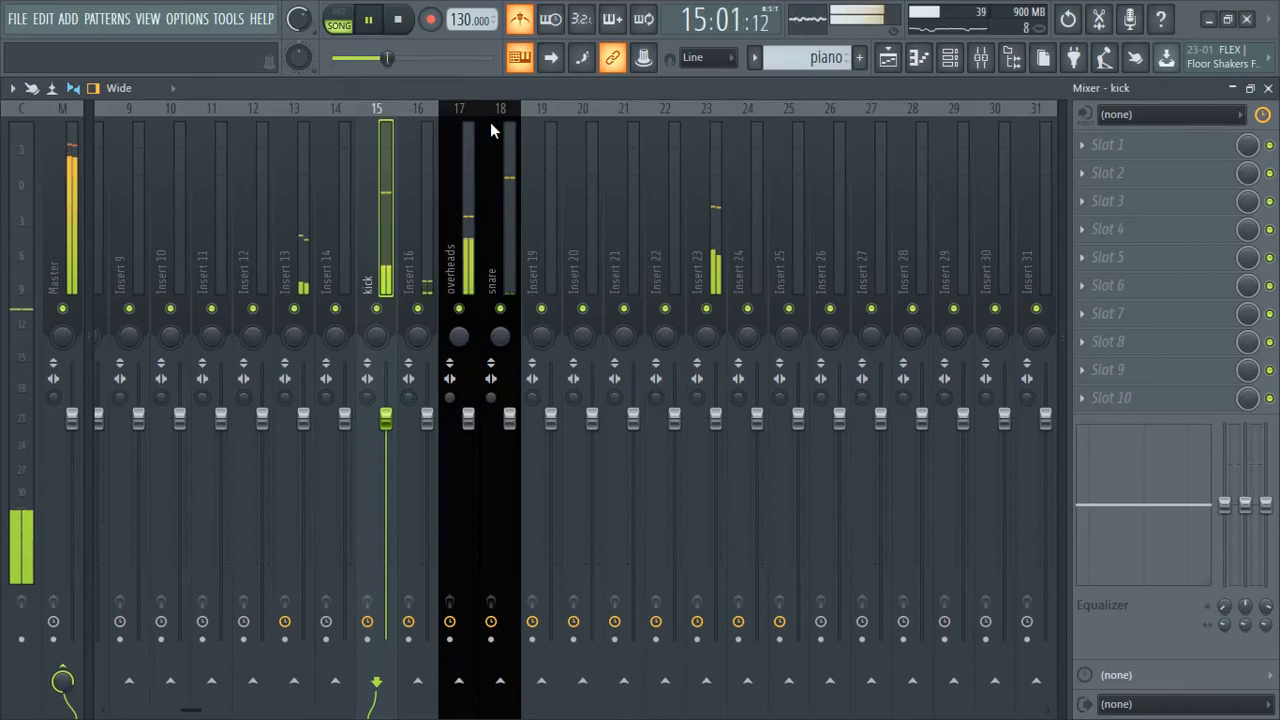
right_click(371, 204)
click(529, 143)
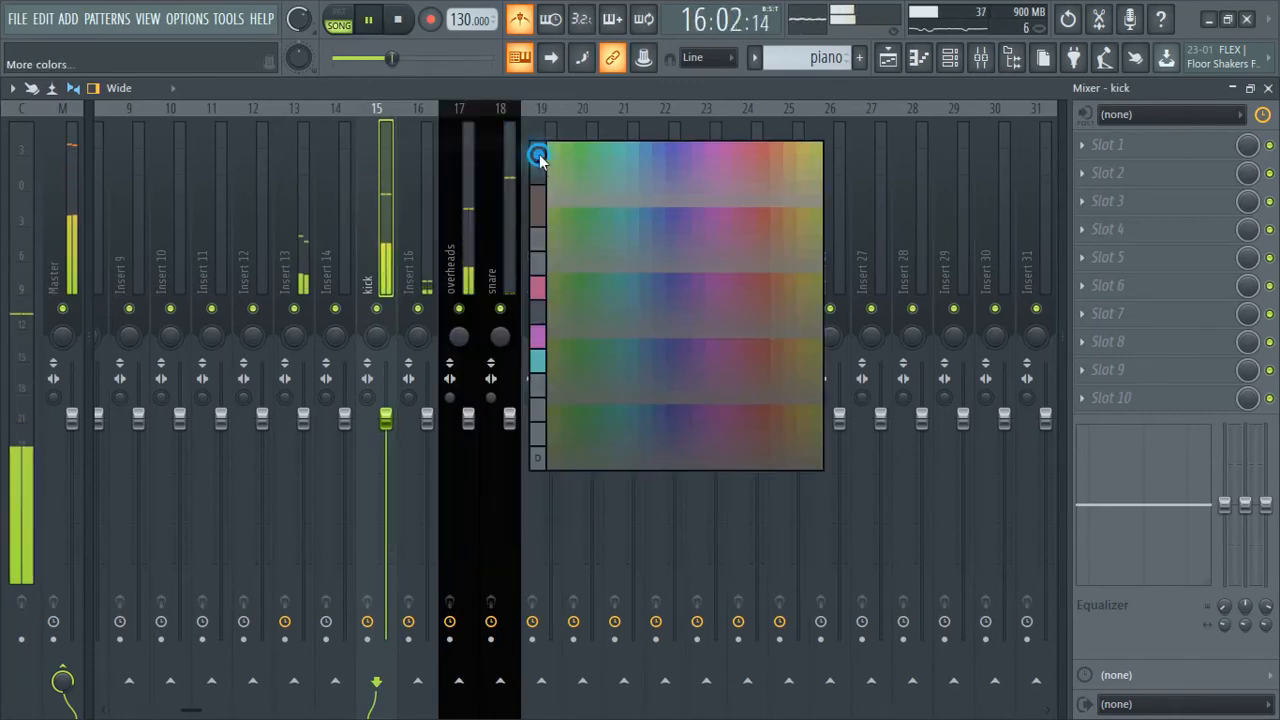
click(538, 156)
click(447, 296)
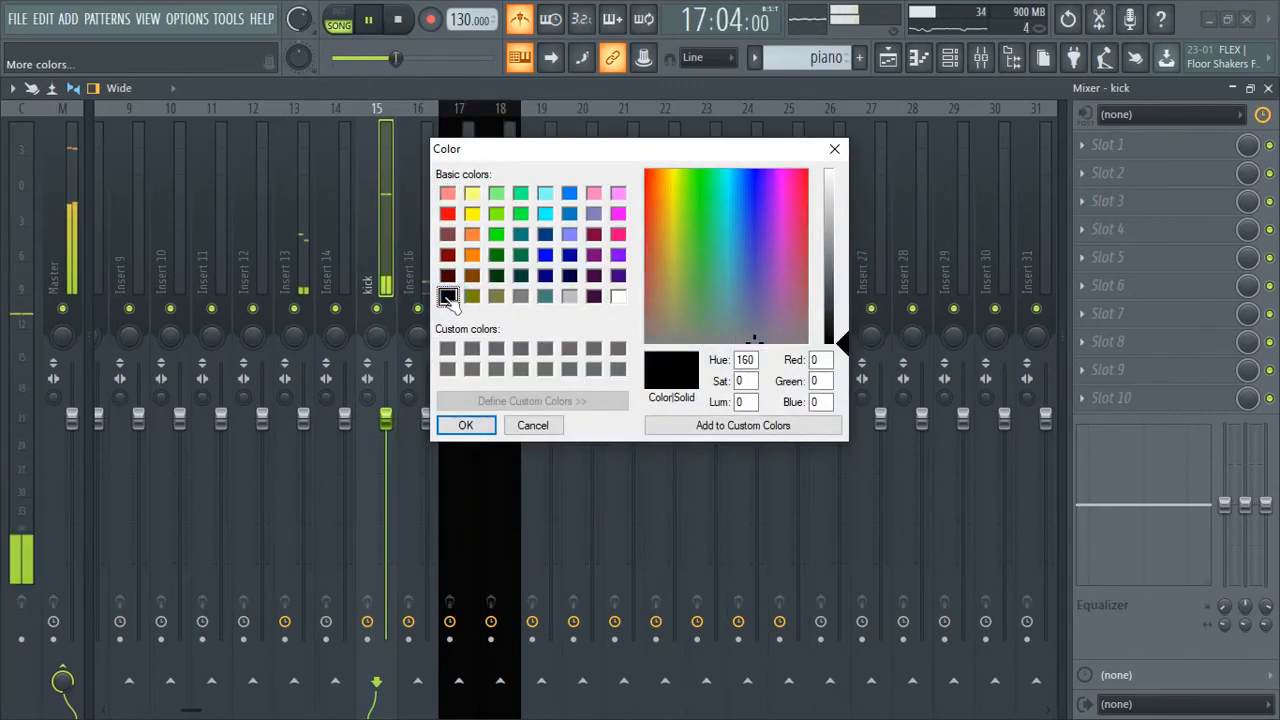
double_click(448, 294)
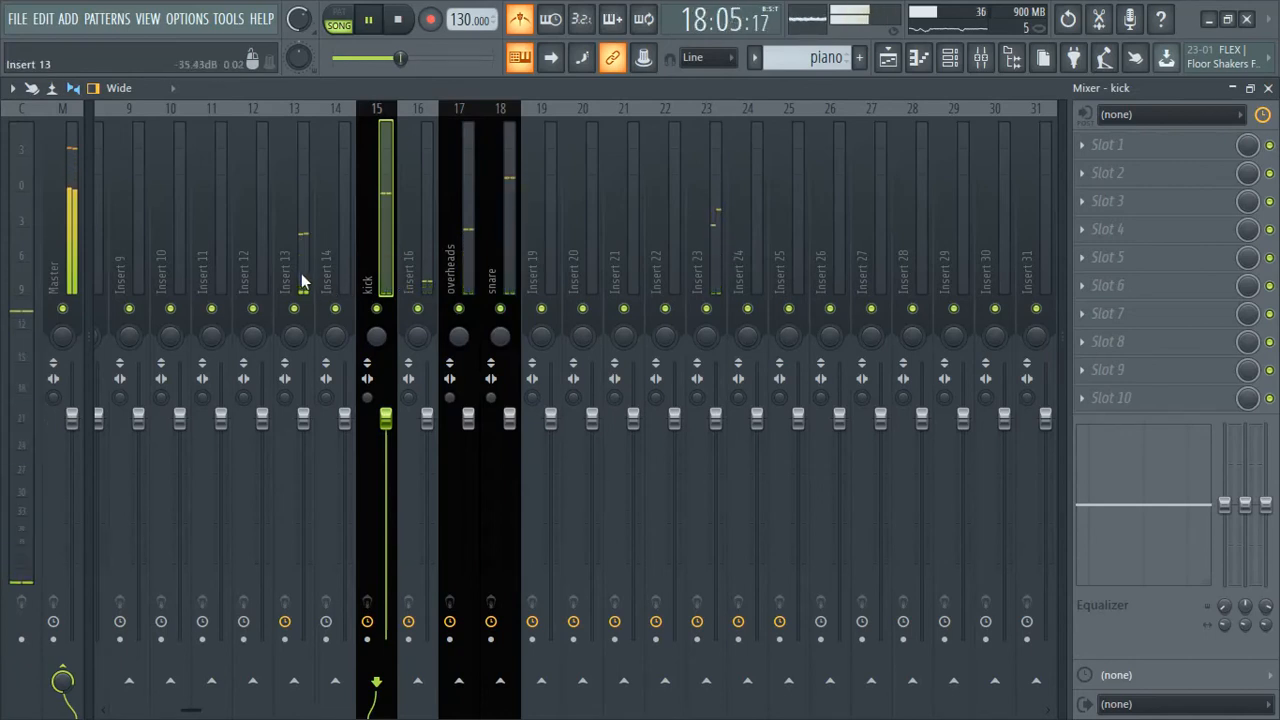
Rename mixer track Insert 23 to "room 1" and color it black
click(416, 233)
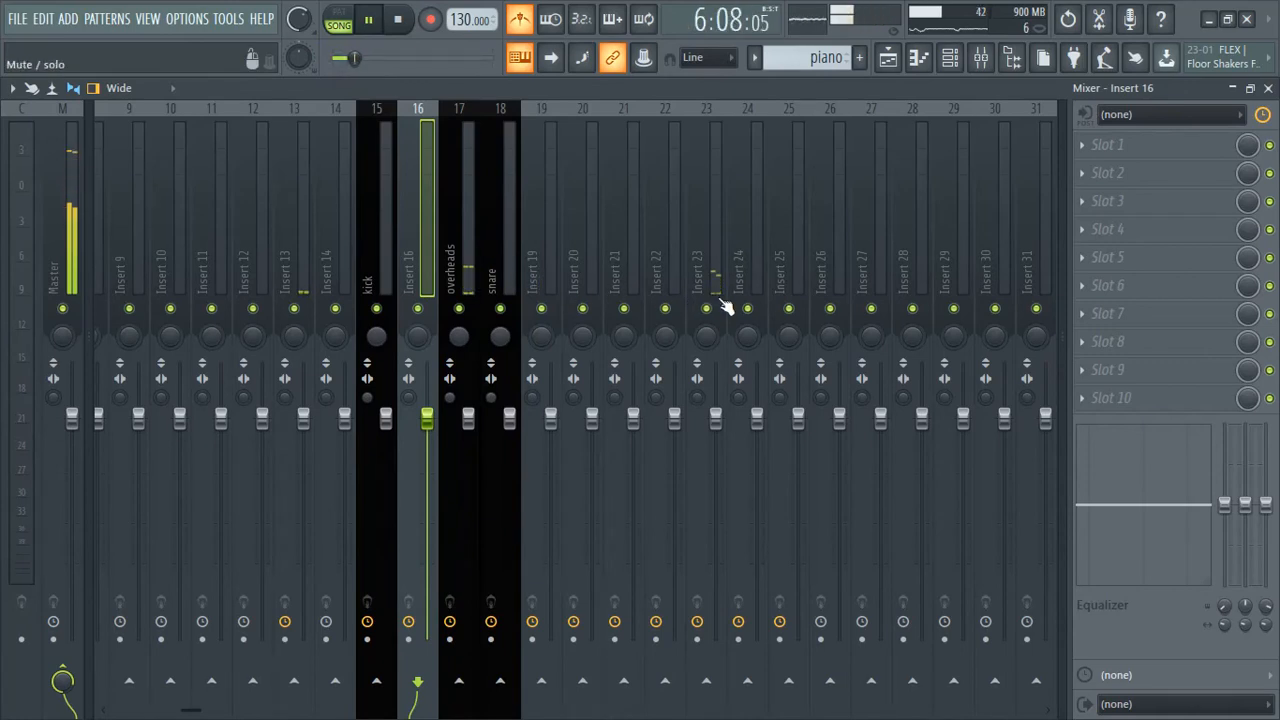
right_click(714, 256)
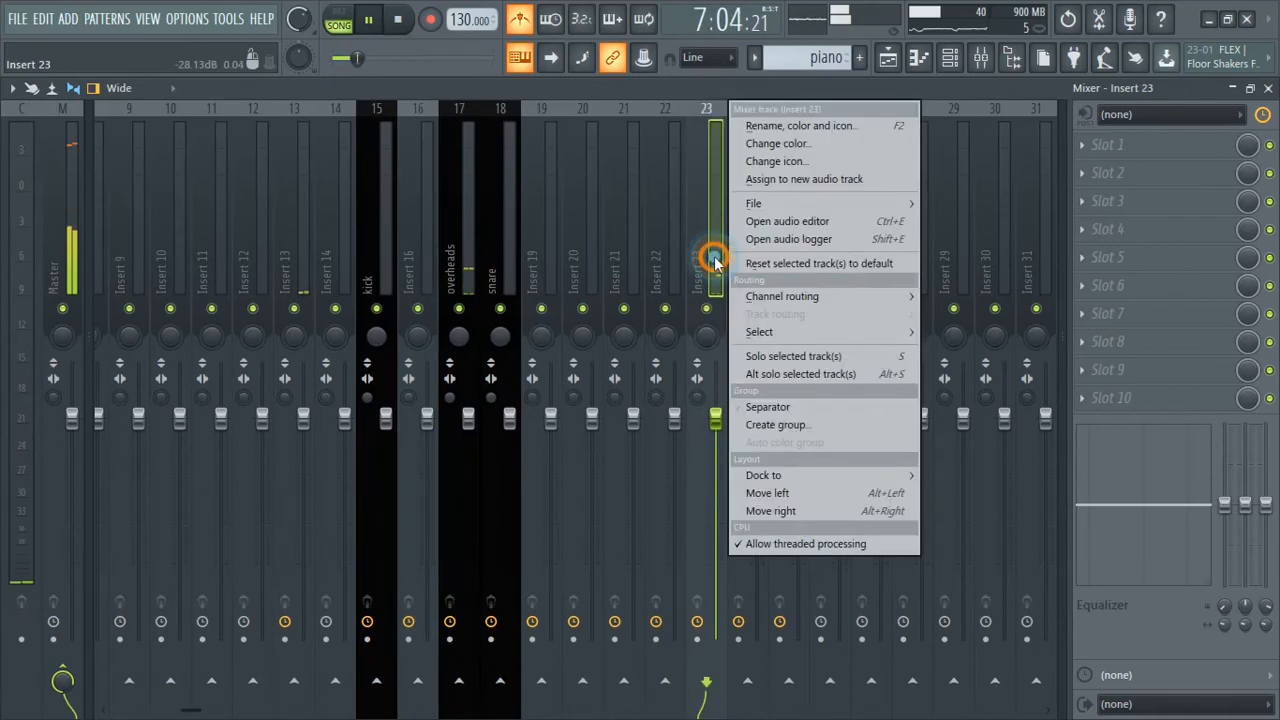
click(778, 127)
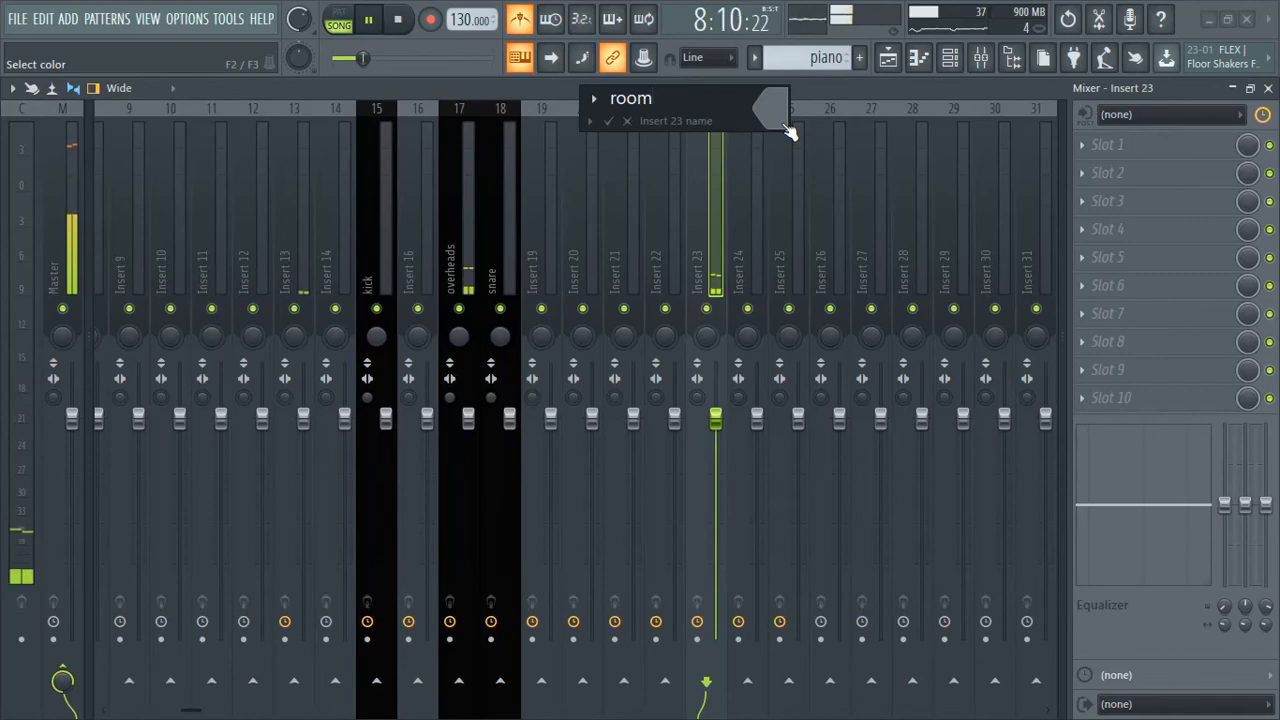
key(Return)
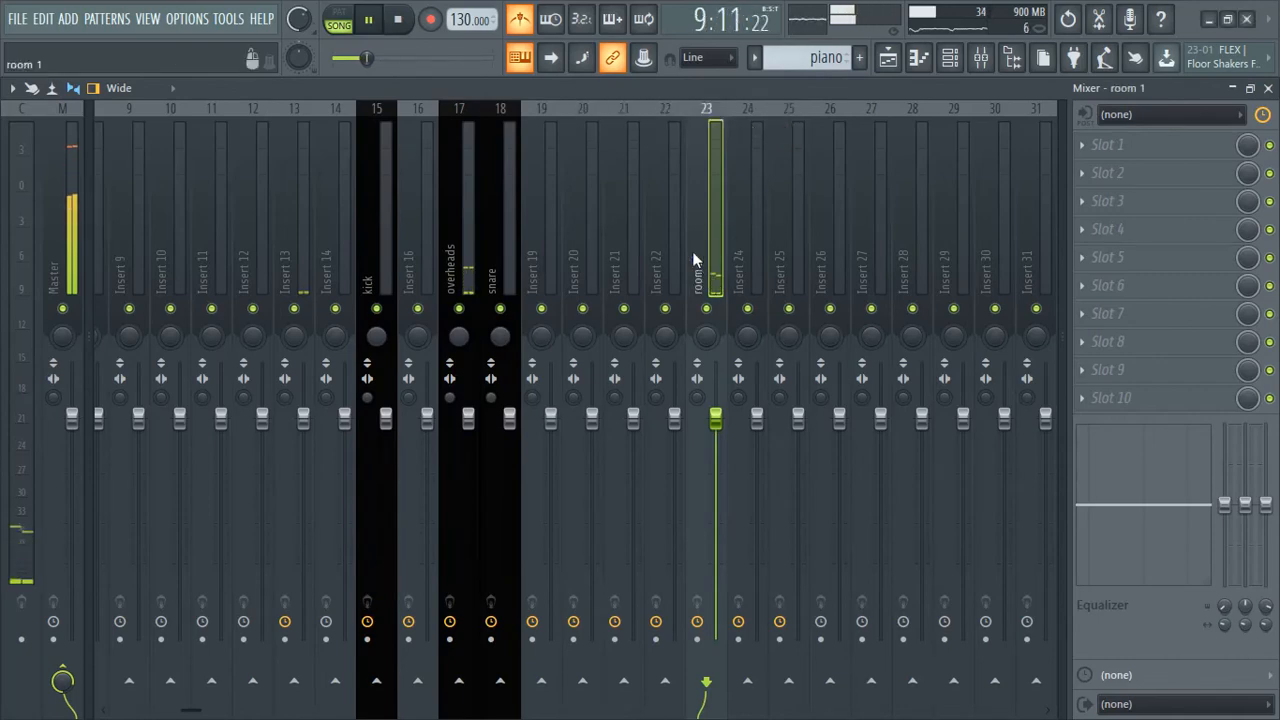
right_click(720, 104)
click(797, 144)
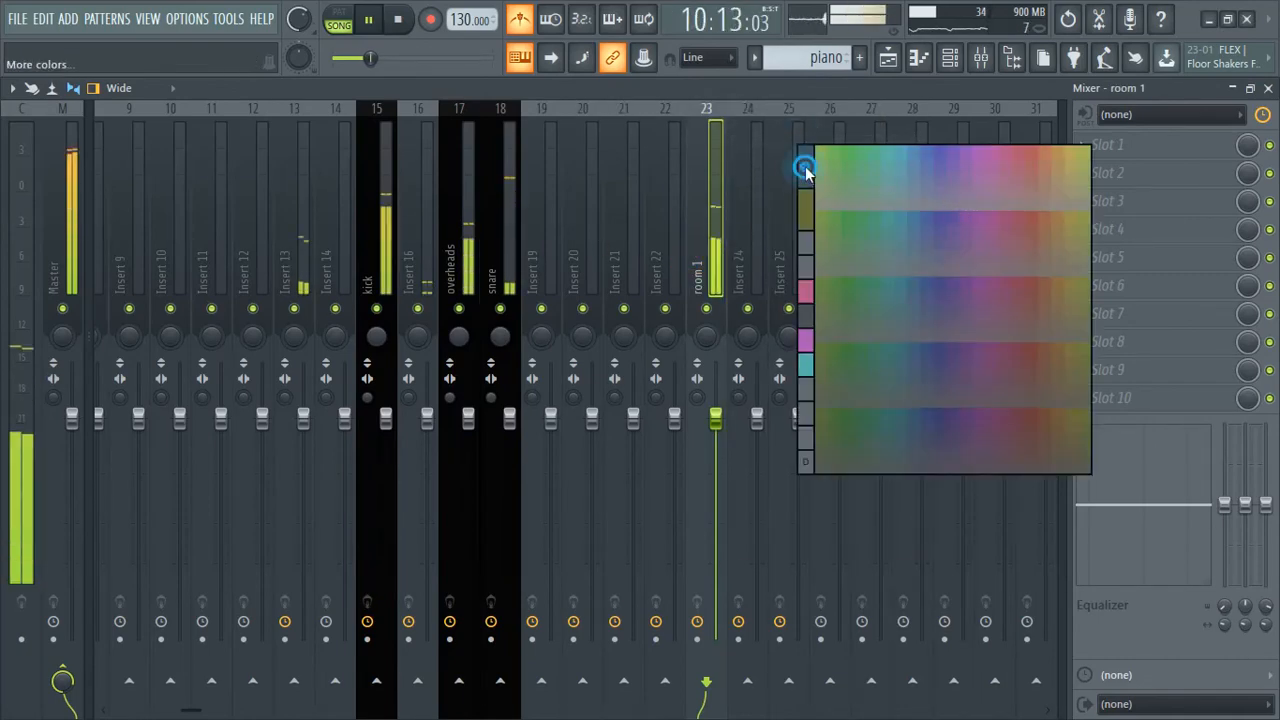
click(806, 168)
click(452, 296)
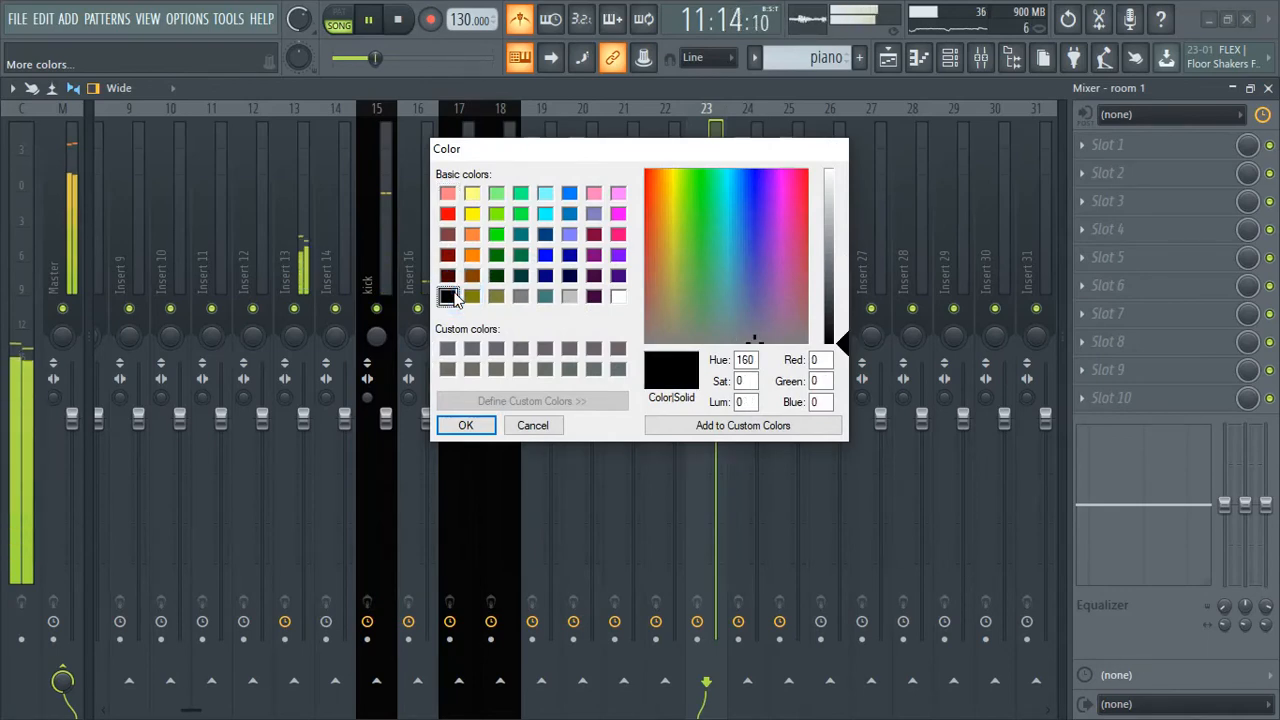
click(452, 296)
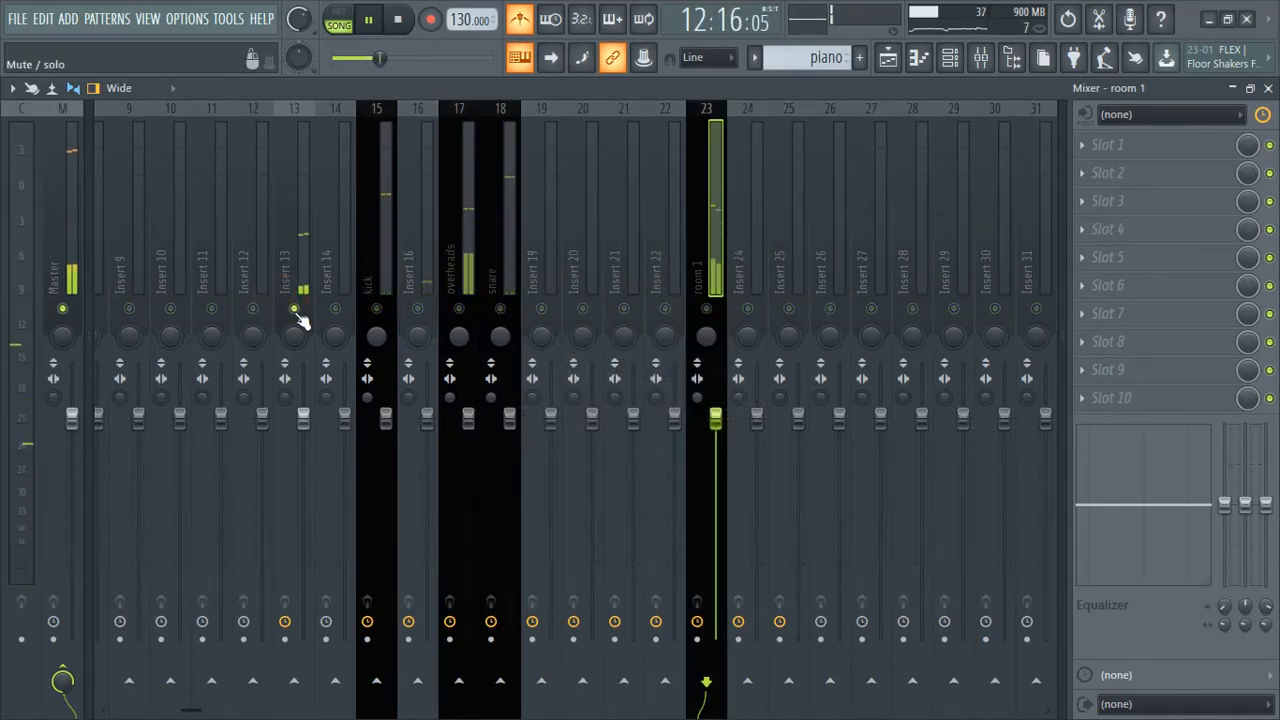
Rename mixer track Insert 13 to "room 2" and color it black
right_click(288, 262)
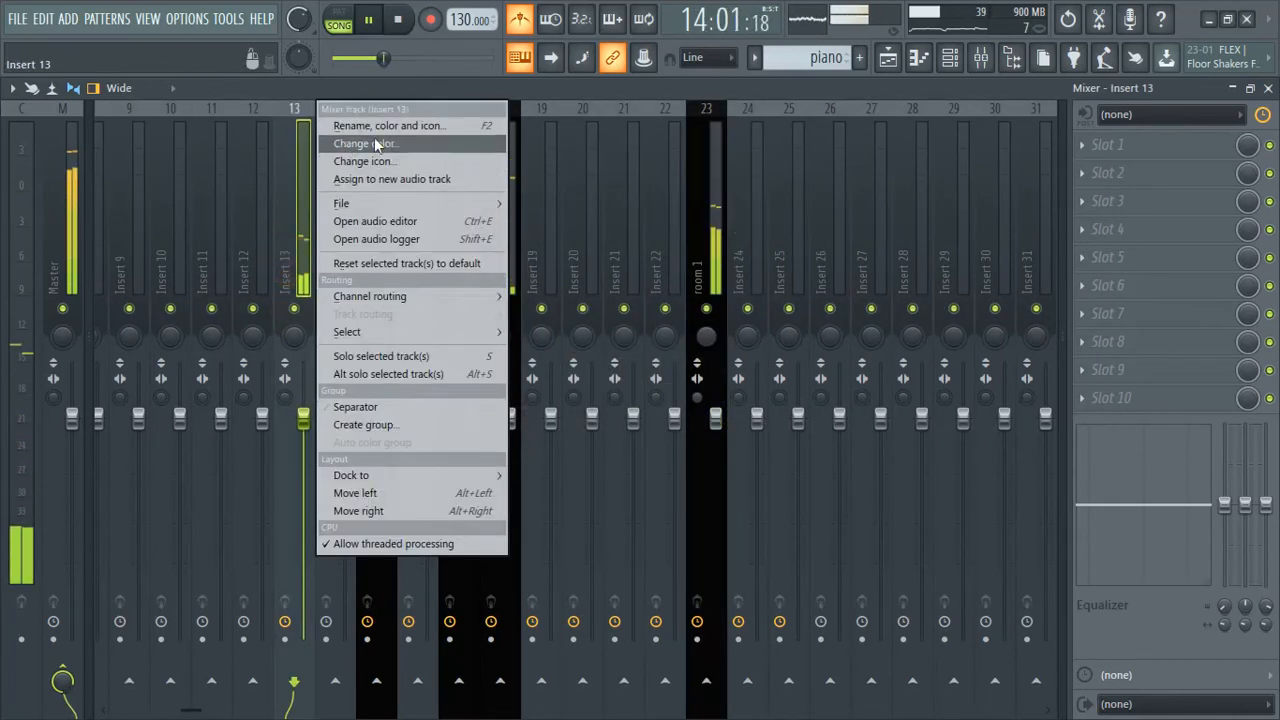
click(386, 123)
text(room 2)
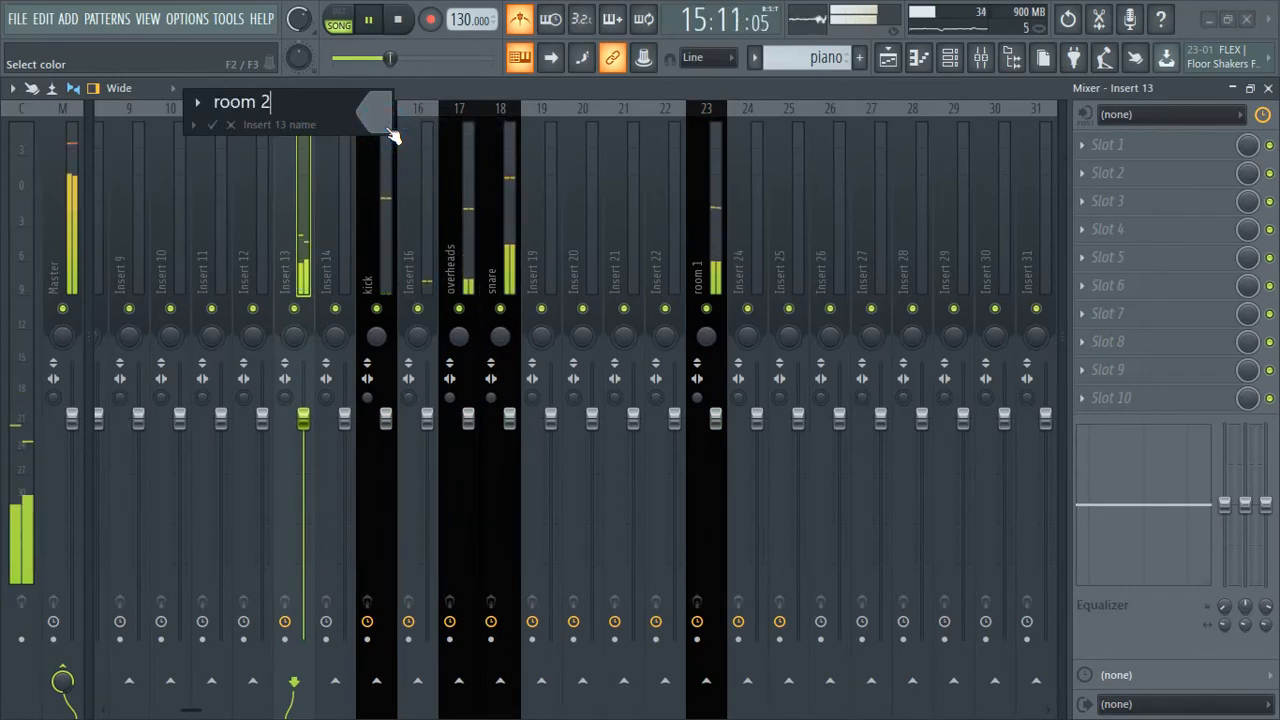
click(390, 128)
click(422, 118)
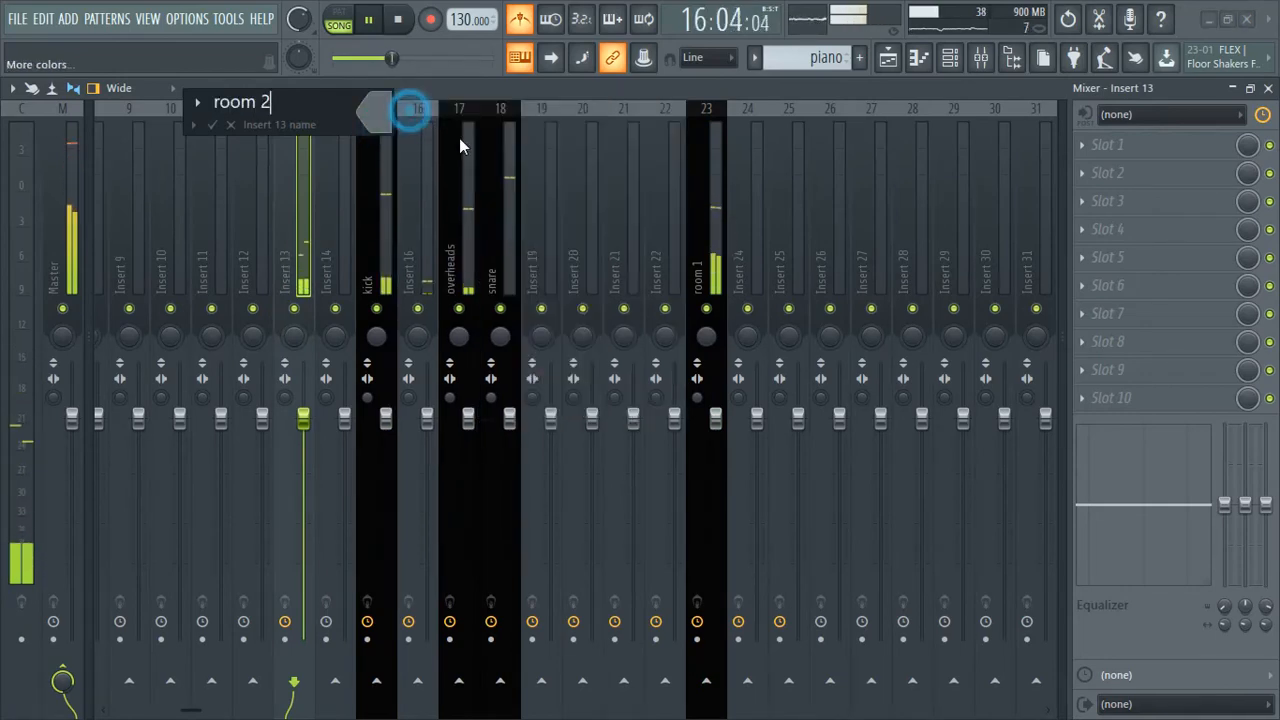
click(448, 296)
key(Return)
key(Return)
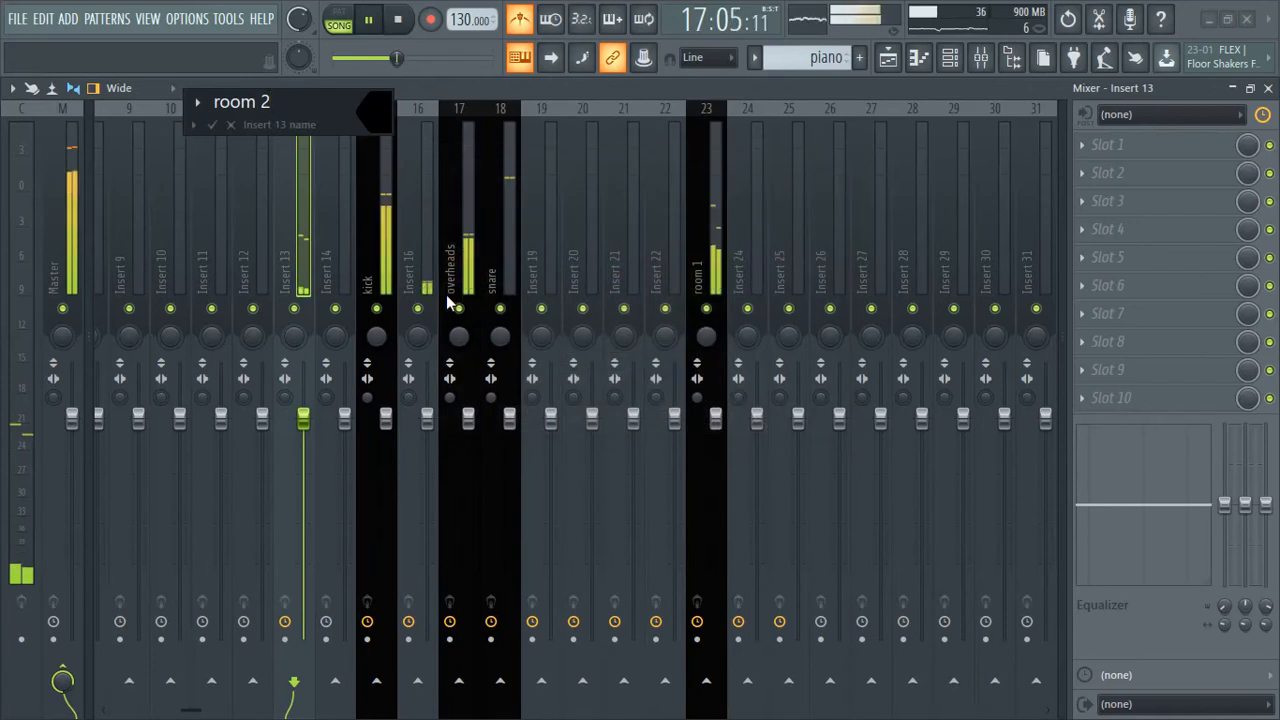
click(335, 198)
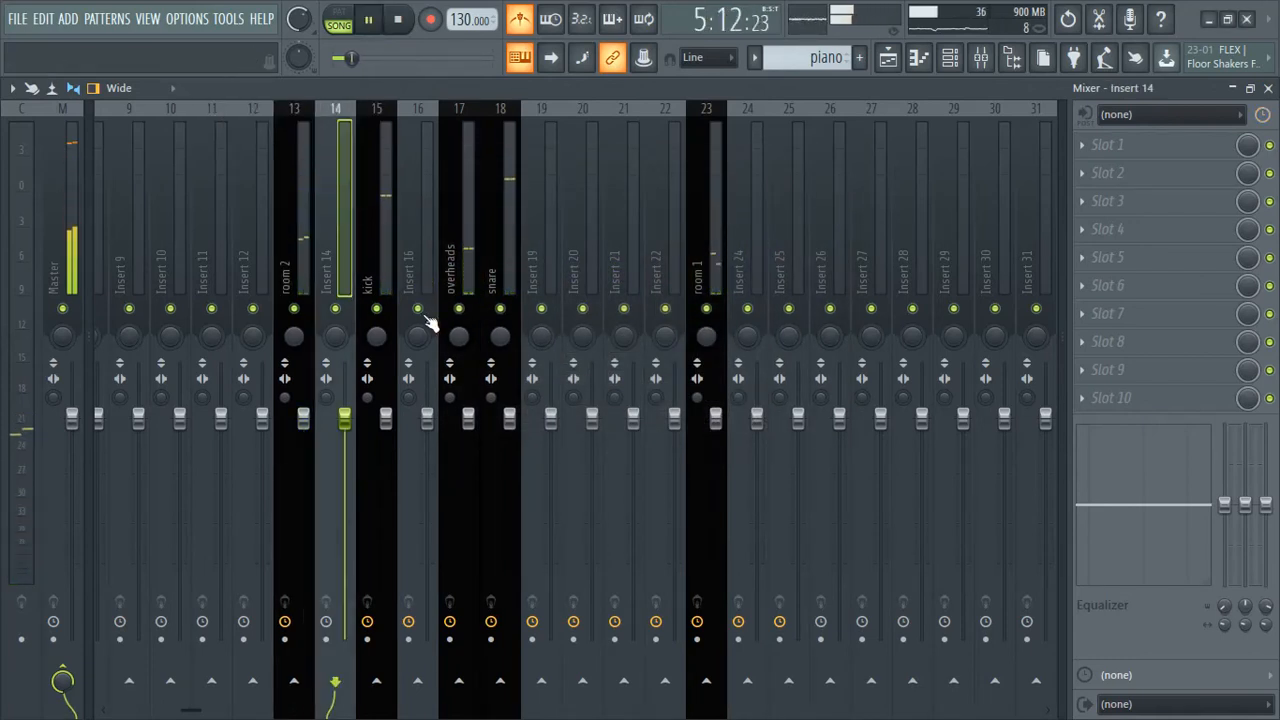
Solo Insert 16, move playback ahead to about bar 14 to hear what it carries, and unsolo it
right_click(418, 309)
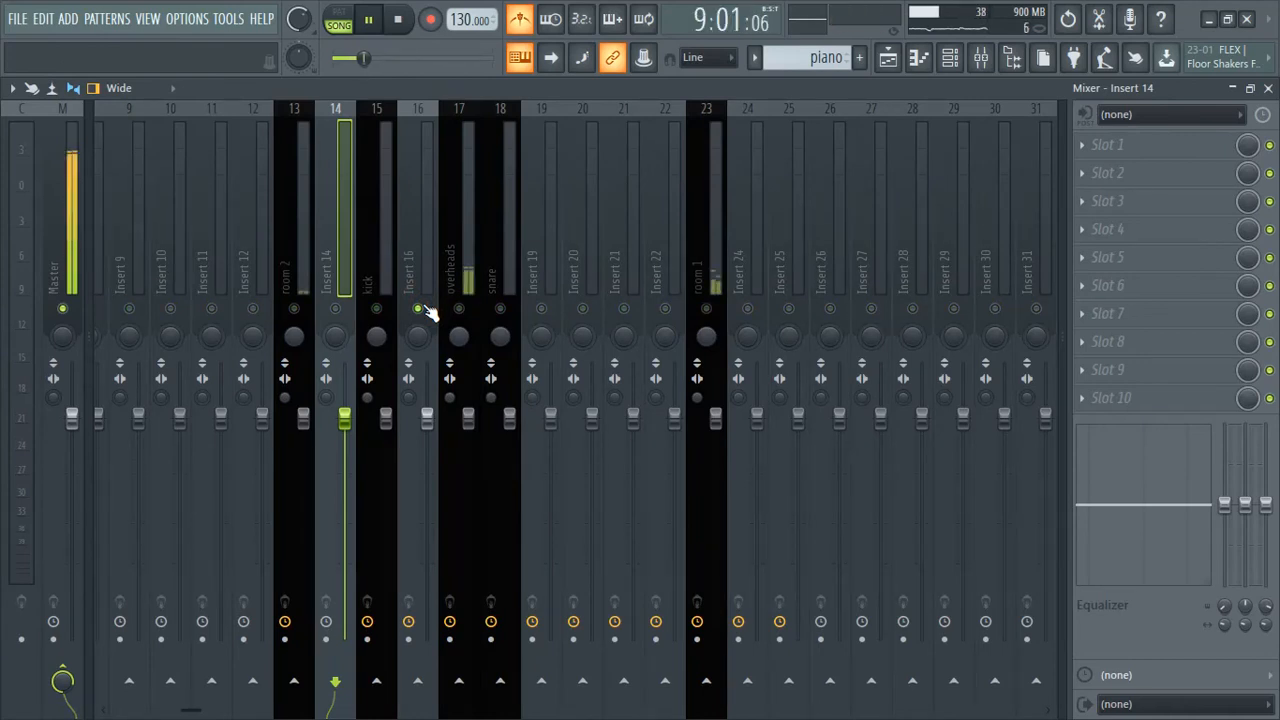
drag(377, 61, 391, 63)
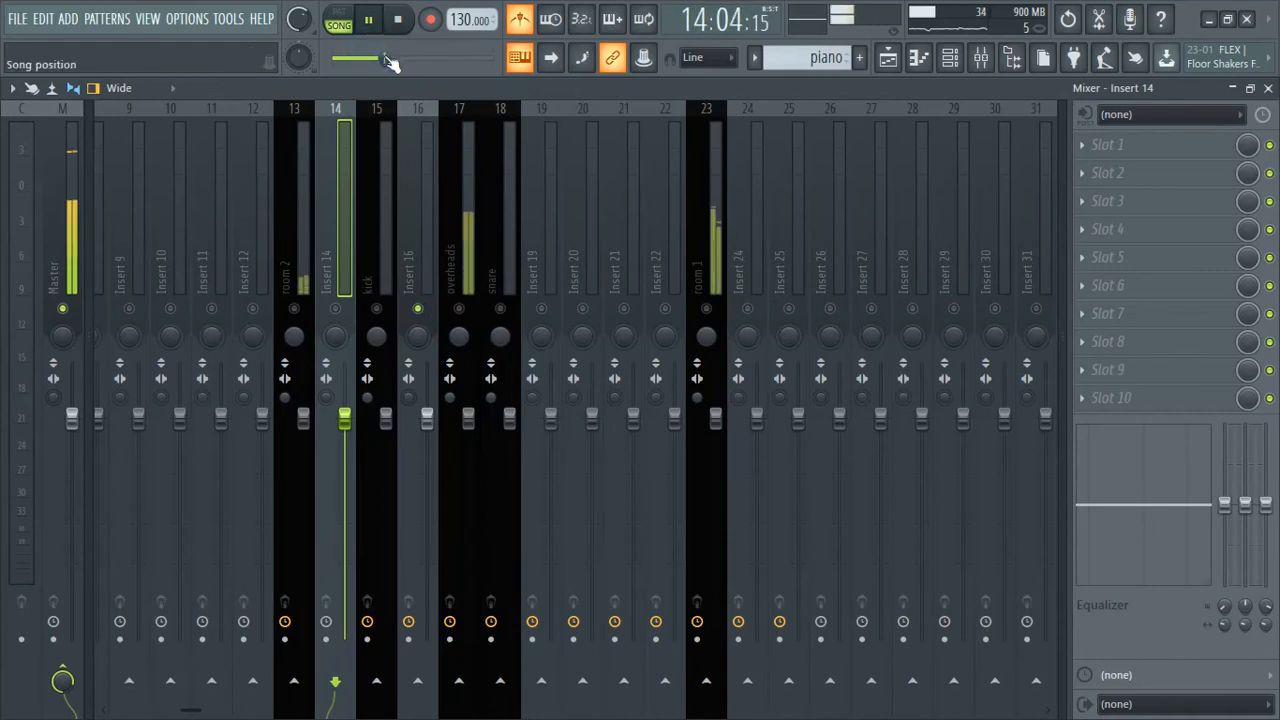
right_click(418, 309)
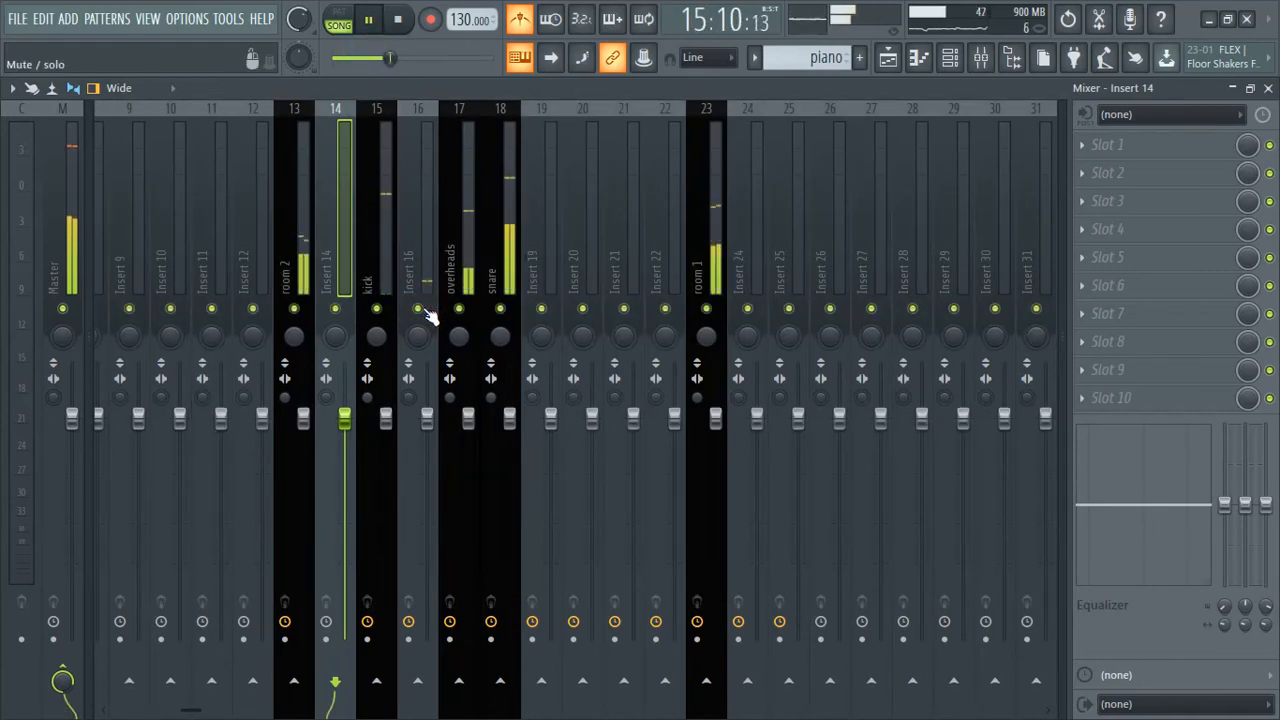
Solo Insert 16 to hear what it carries, return it to the full mix and mute it
right_click(418, 309)
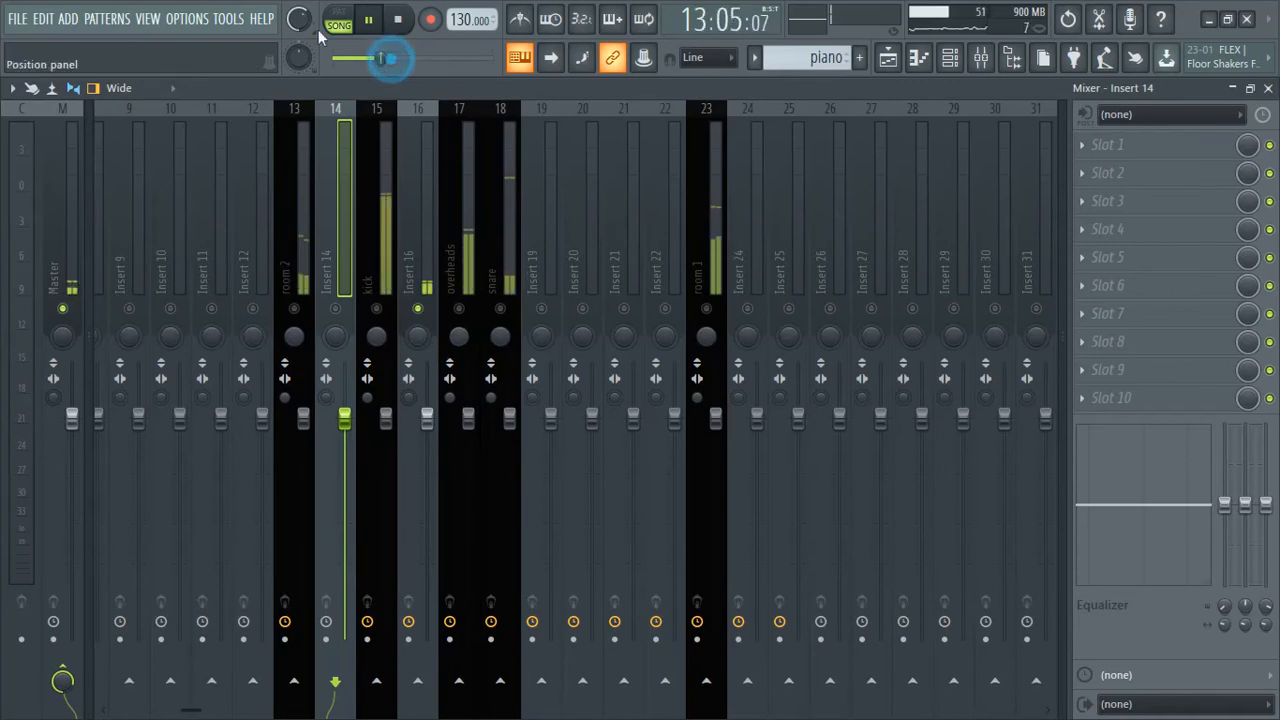
right_click(417, 308)
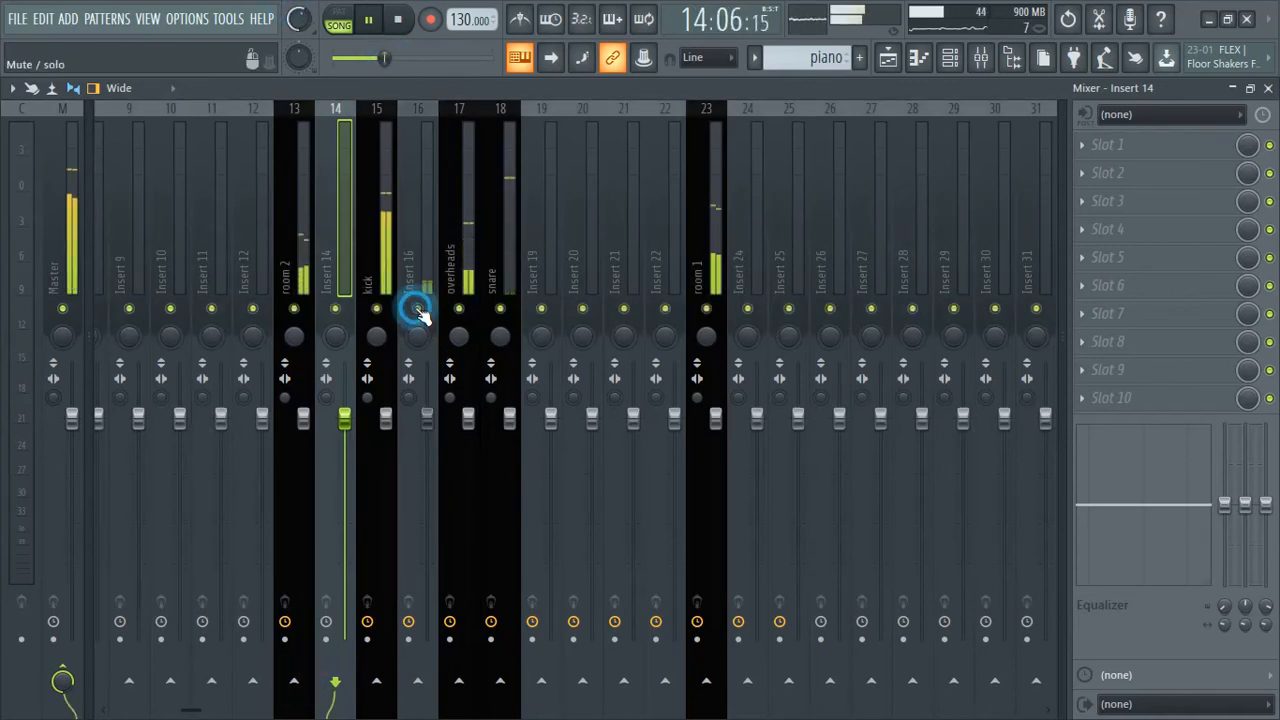
click(417, 308)
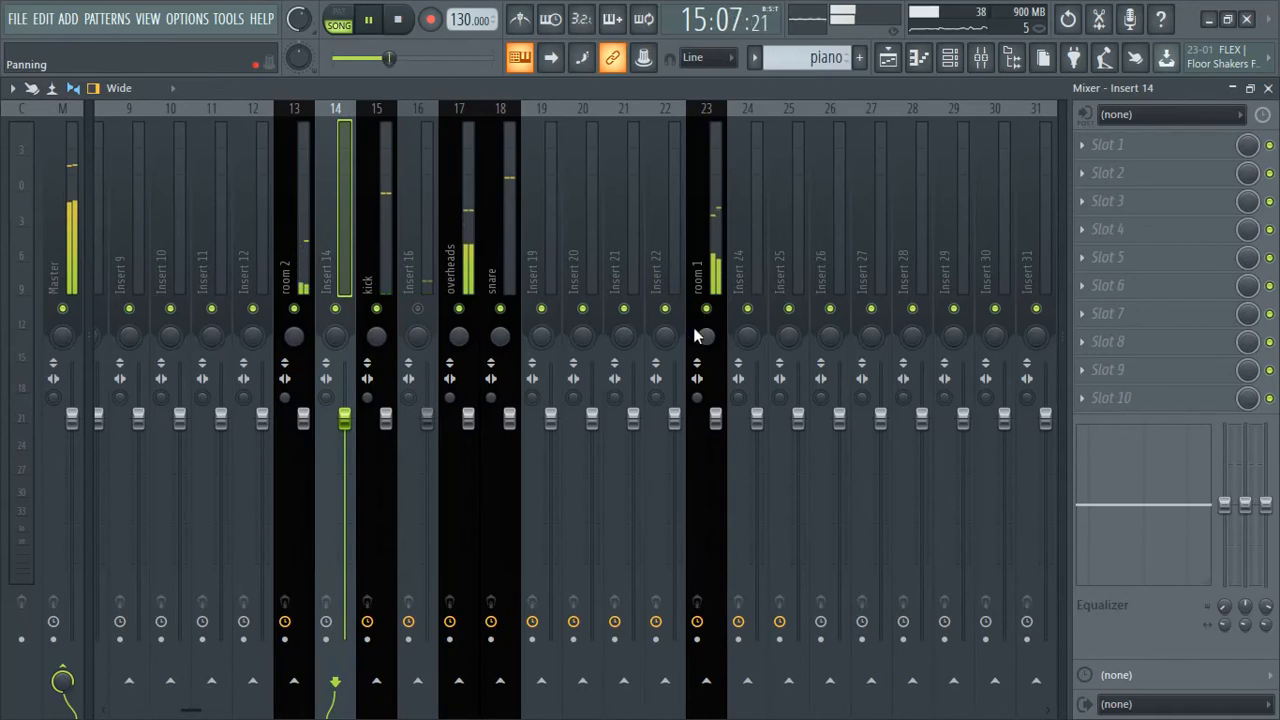
click(463, 229)
click(343, 209)
click(388, 206)
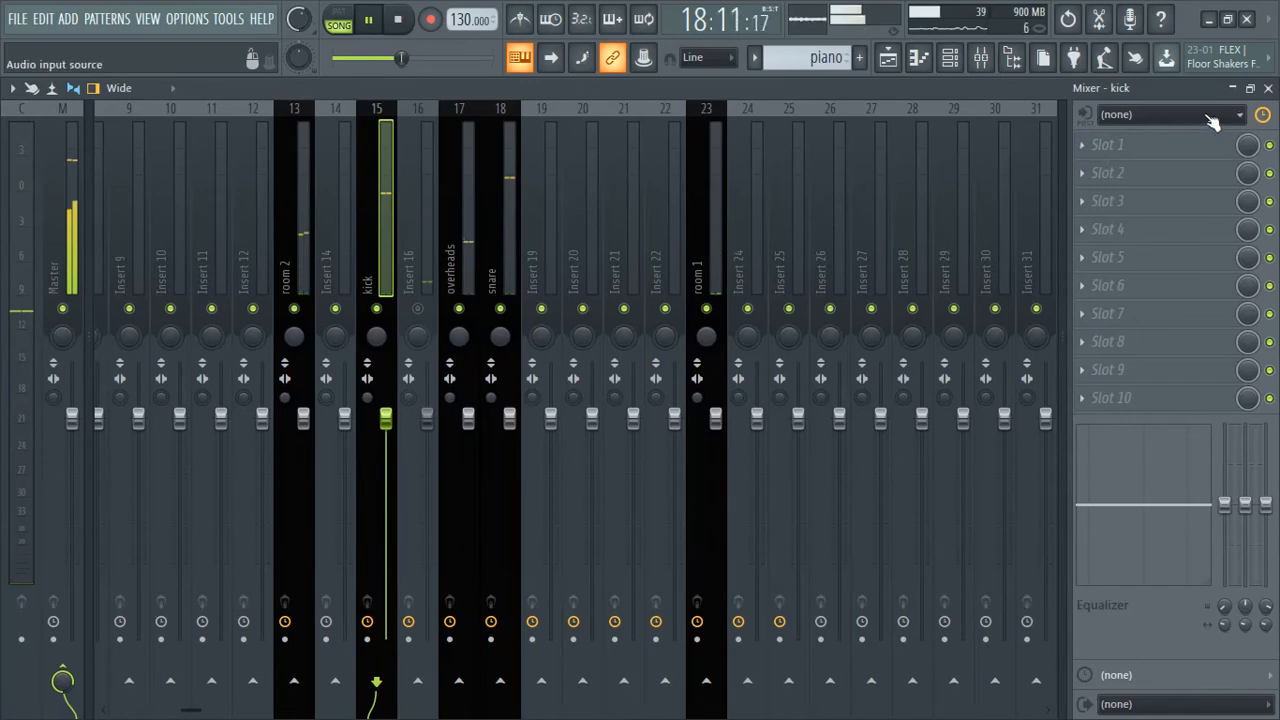
click(1234, 89)
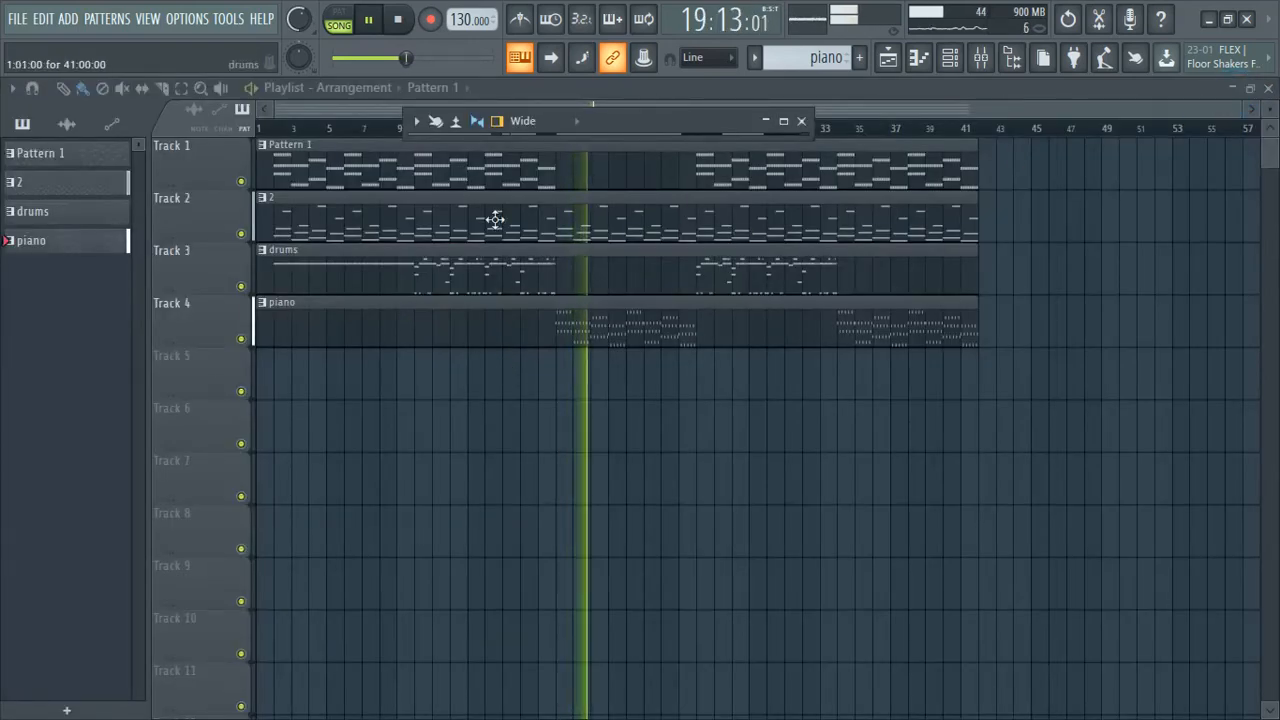
click(801, 121)
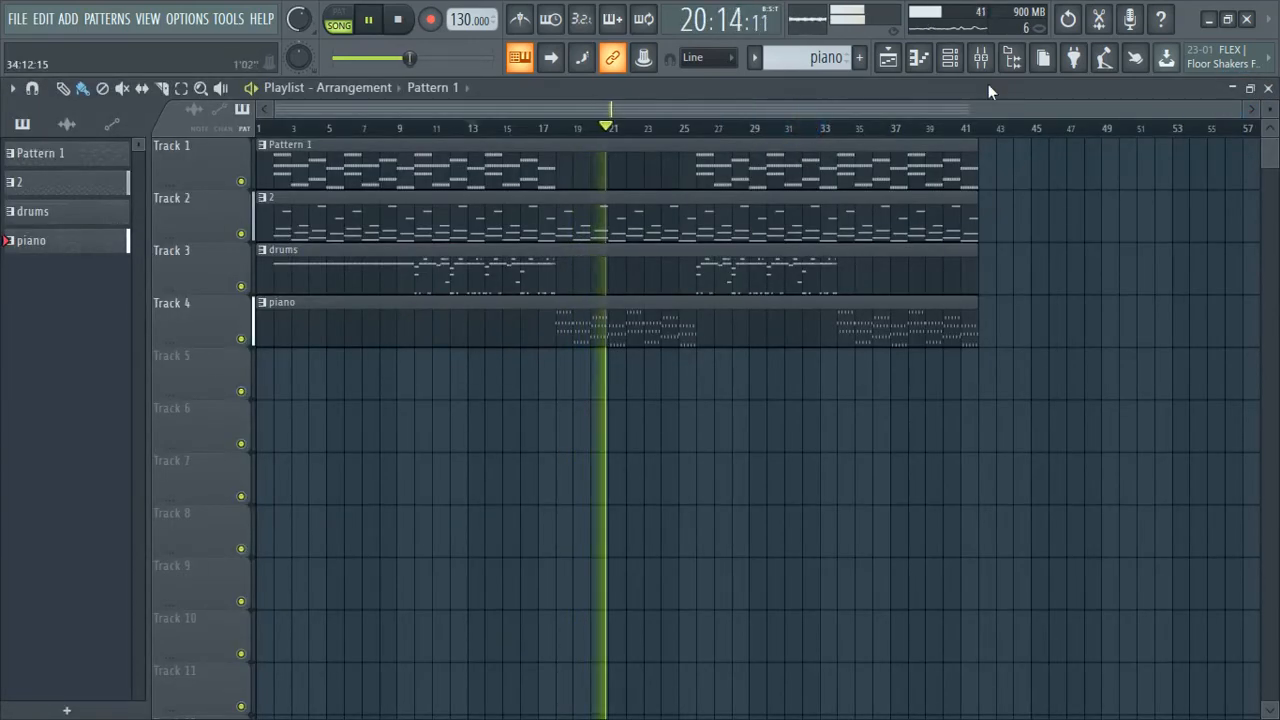
click(949, 57)
click(245, 452)
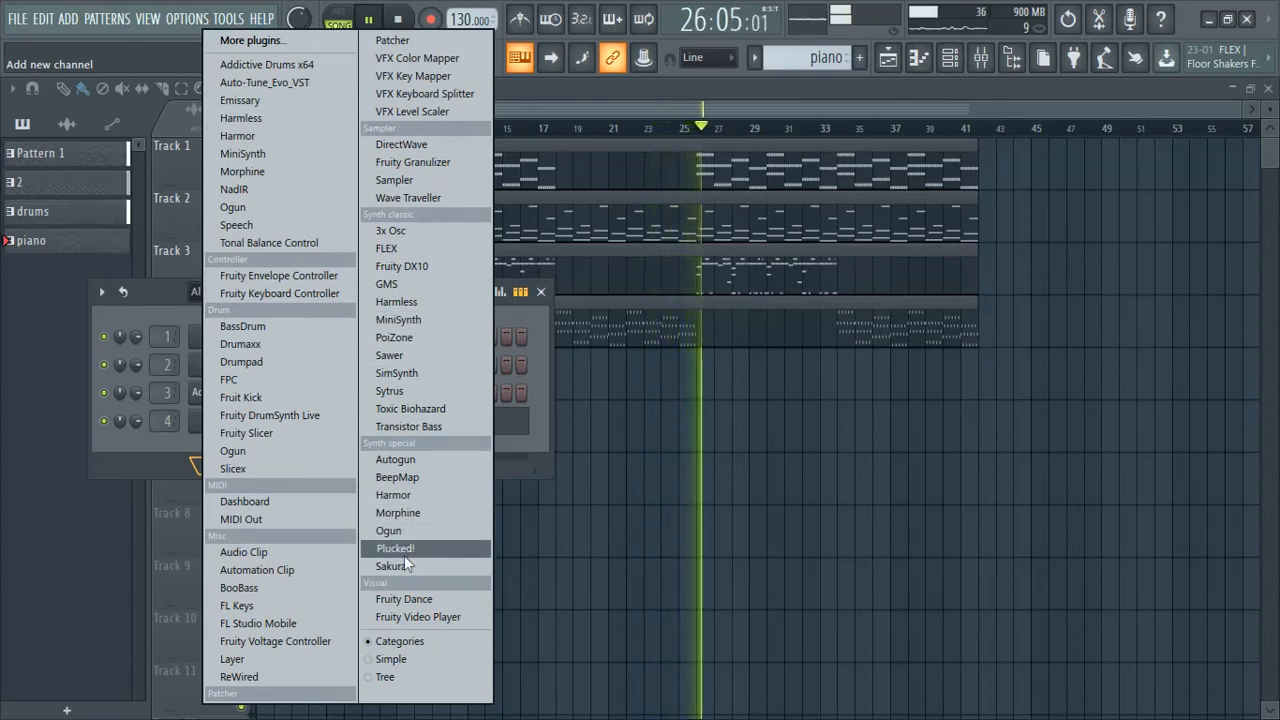
click(516, 303)
click(541, 291)
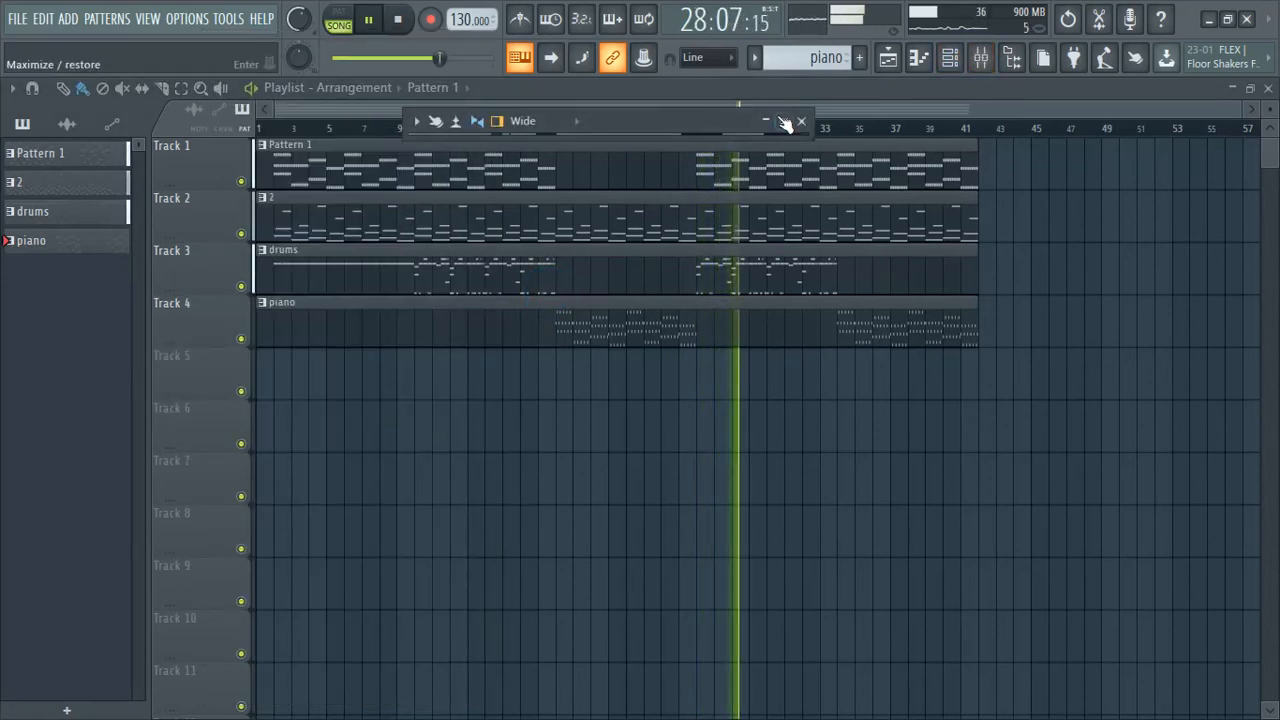
Return to the mixer, select the piano track and load Fruity Parametric EQ 2 in its first effect slot
key(F9)
click(286, 234)
click(377, 223)
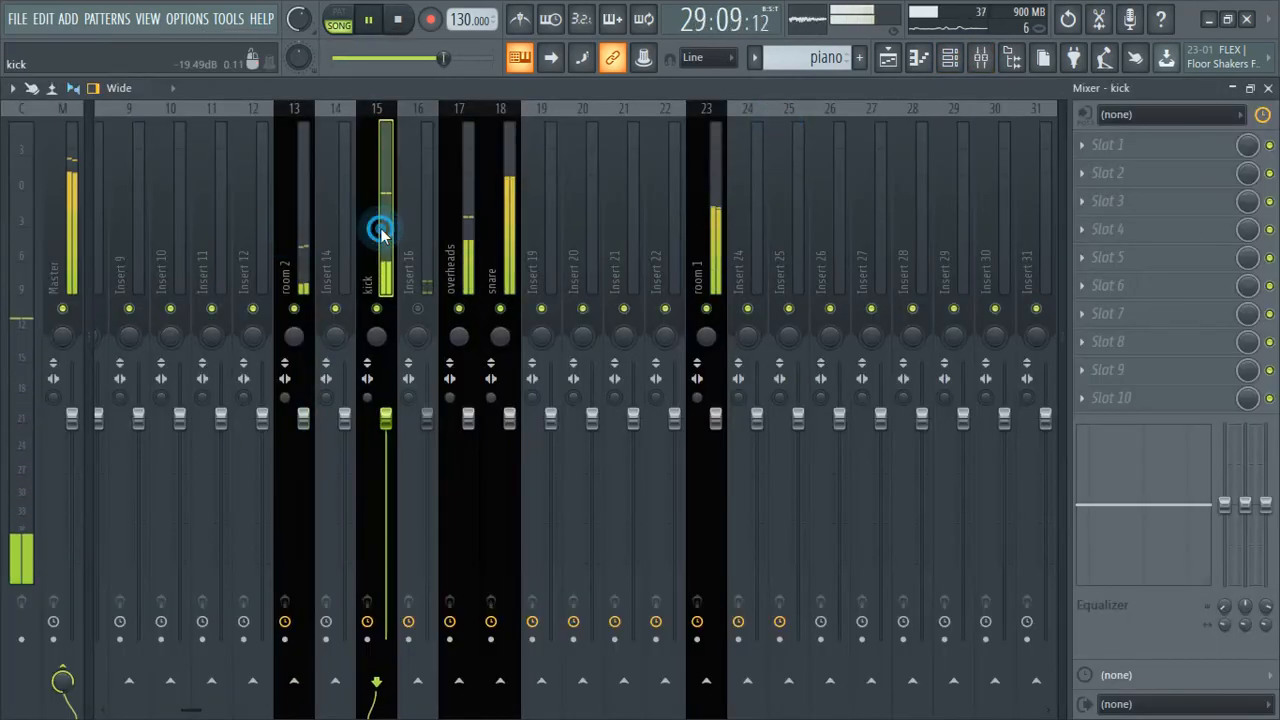
click(431, 217)
key(Left)
key(Left)
key(Left)
key(Left)
key(Left)
key(Left)
key(Left)
key(Left)
key(Left)
key(Left)
key(Left)
key(Left)
key(Left)
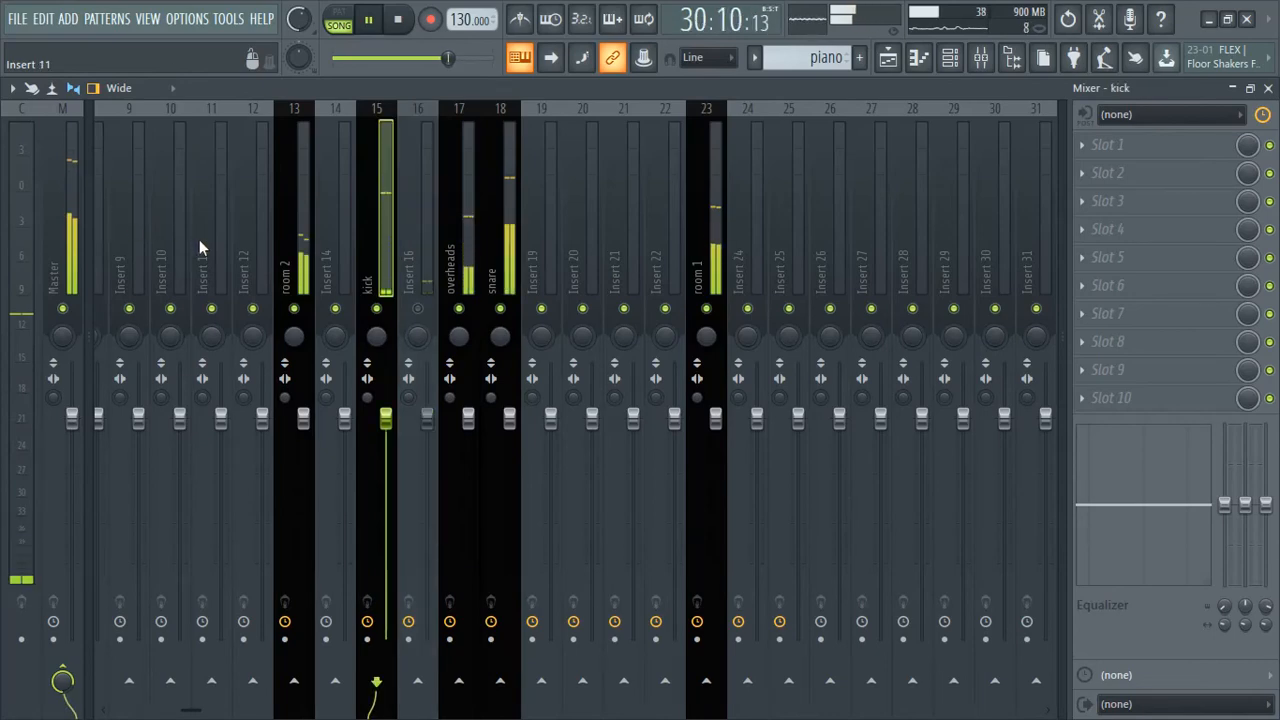
click(140, 215)
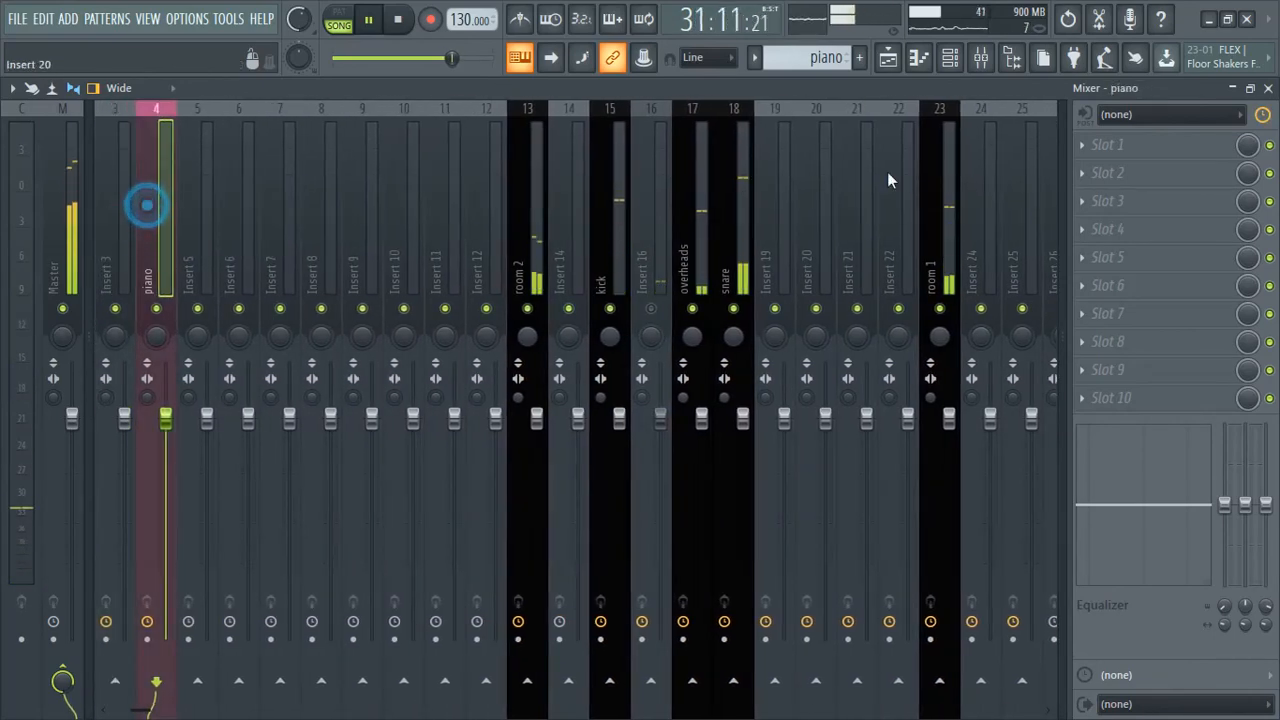
click(1084, 146)
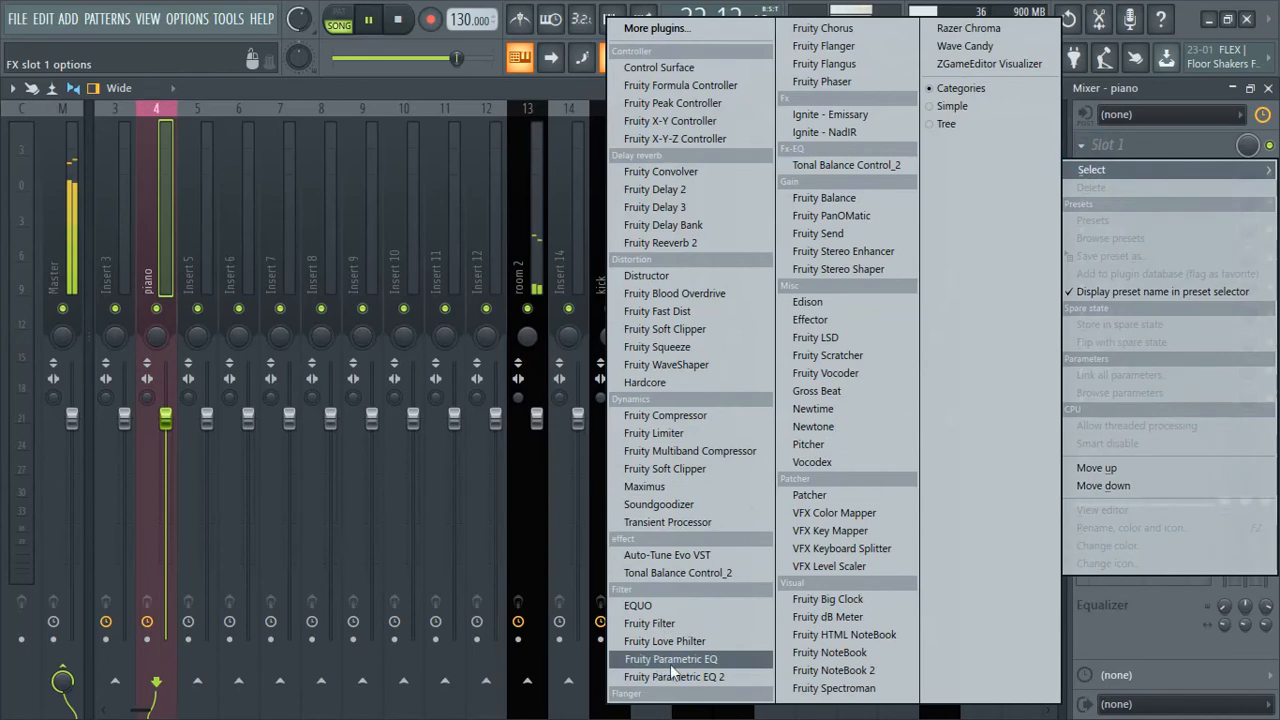
click(735, 660)
drag(366, 219, 612, 175)
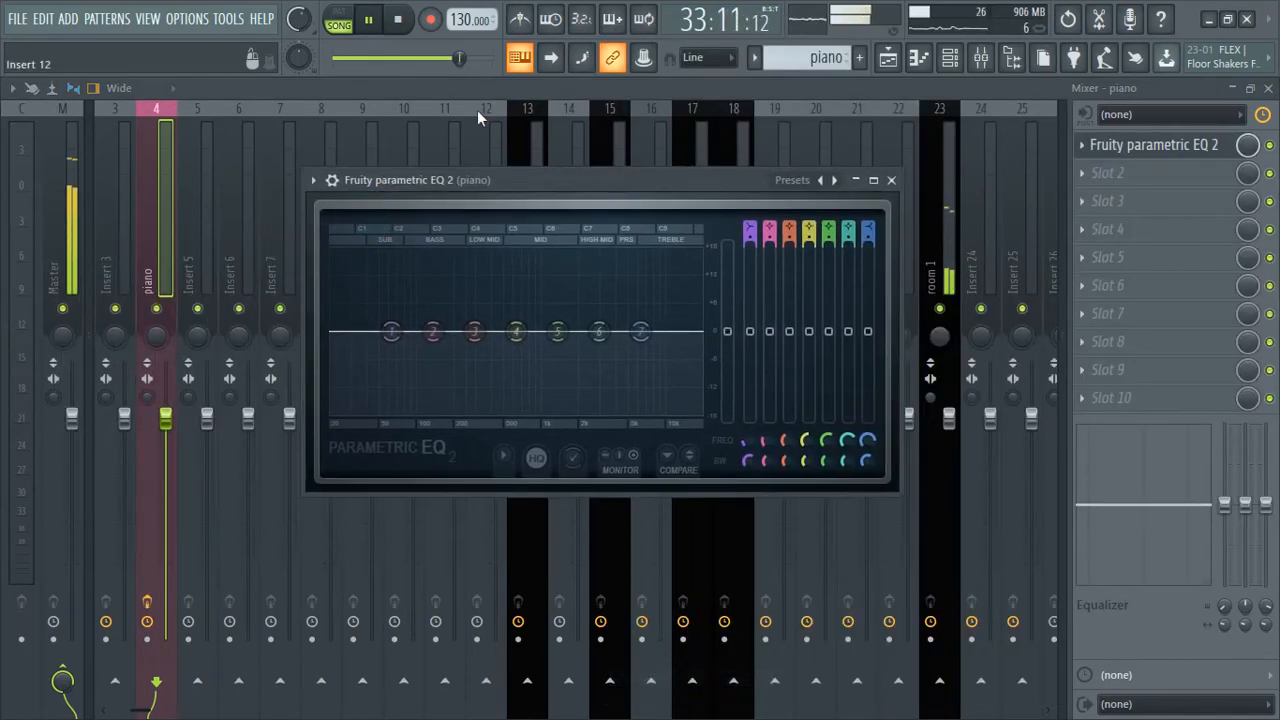
Play from the piano section around bar 18 and pull the EQ's low shelf to -18 dB at 59 Hz and high shelf to -18 dB at 12086 Hz
click(397, 26)
click(368, 16)
drag(381, 59, 404, 60)
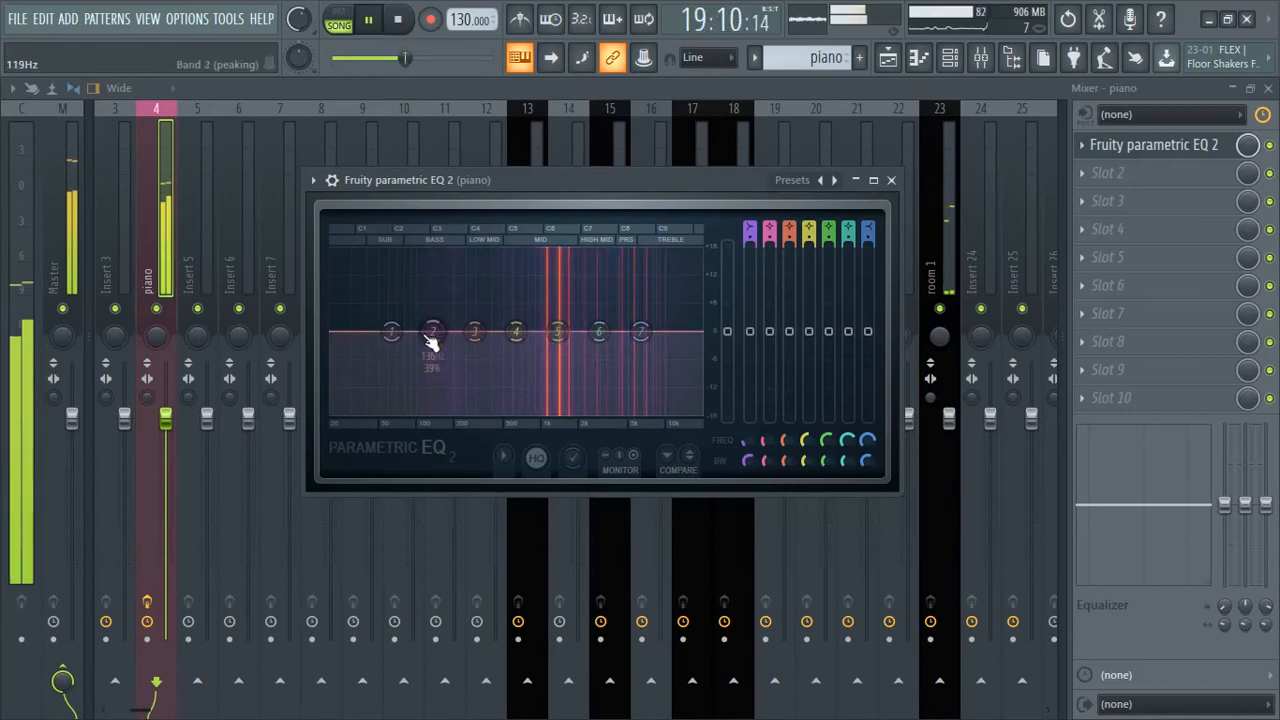
drag(392, 332, 385, 413)
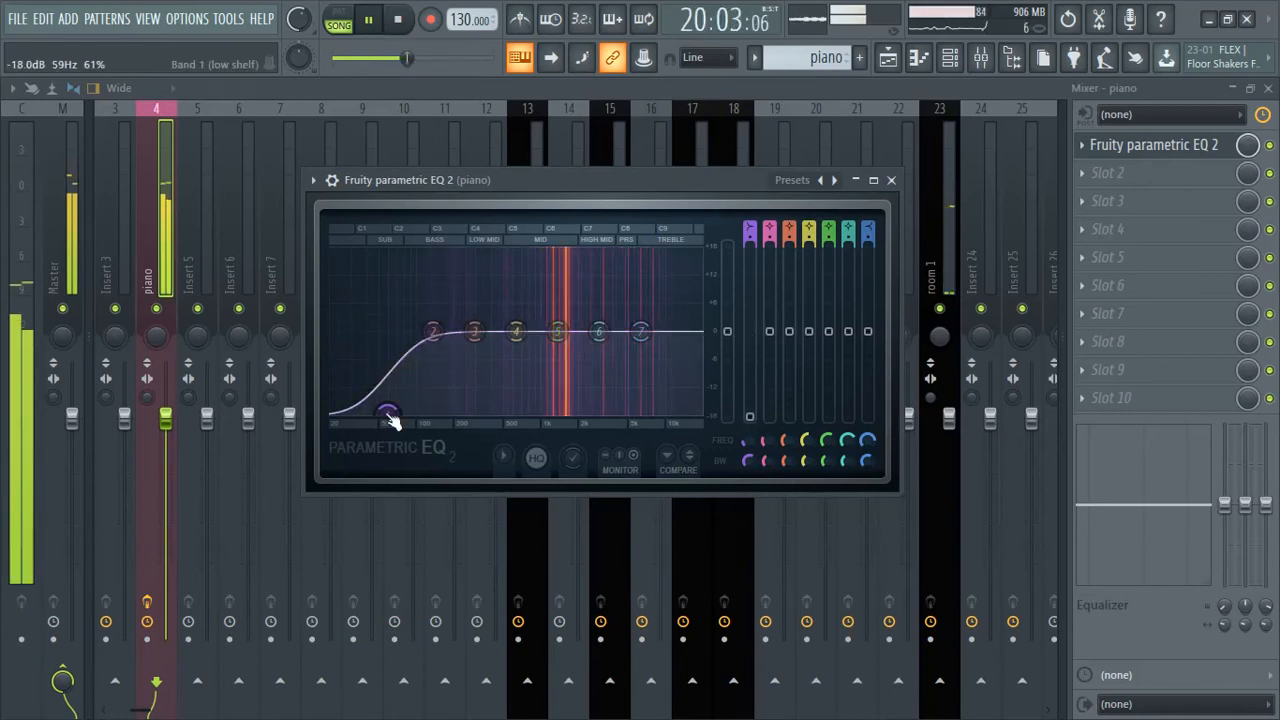
drag(640, 332, 673, 411)
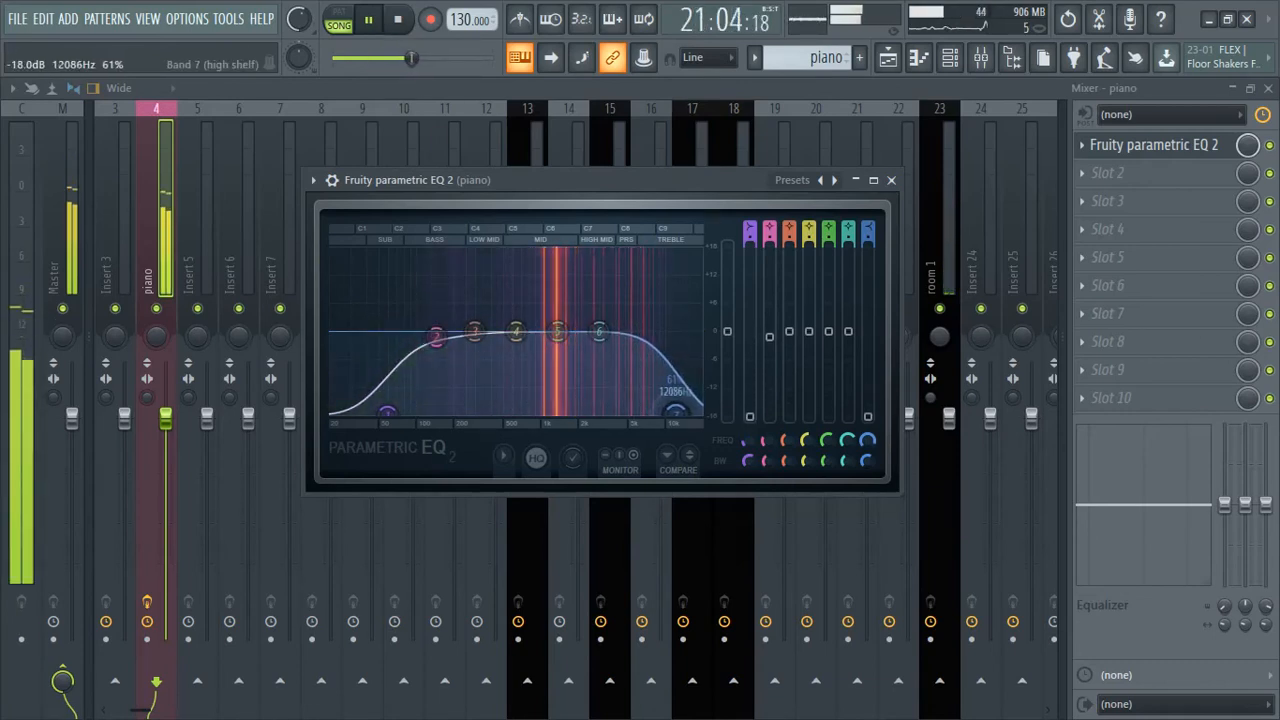
Dip the piano EQ's band 5 around 1341 Hz and band 3 around 297 Hz, narrowing band 3 to 10%
mouse_move(565, 345)
mouse_down()
mouse_move(548, 336)
mouse_move(563, 358)
mouse_up()
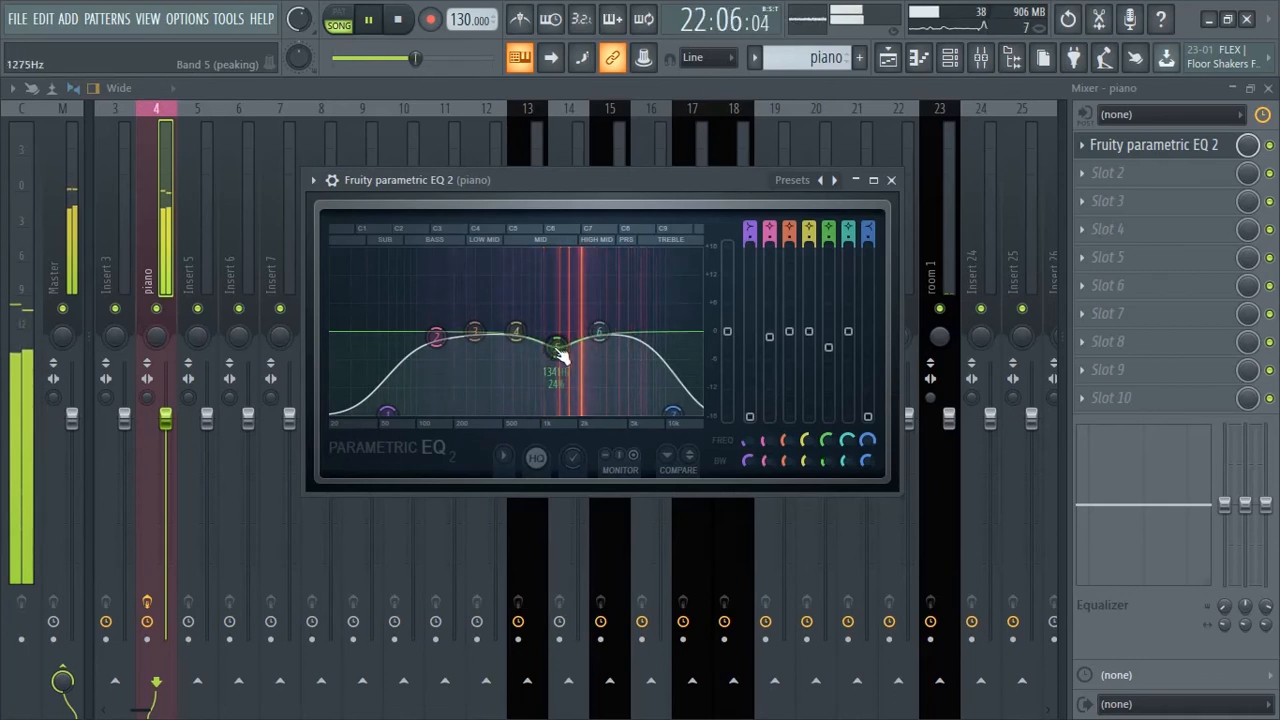
drag(475, 332, 475, 352)
scroll(475, 353, up, 4)
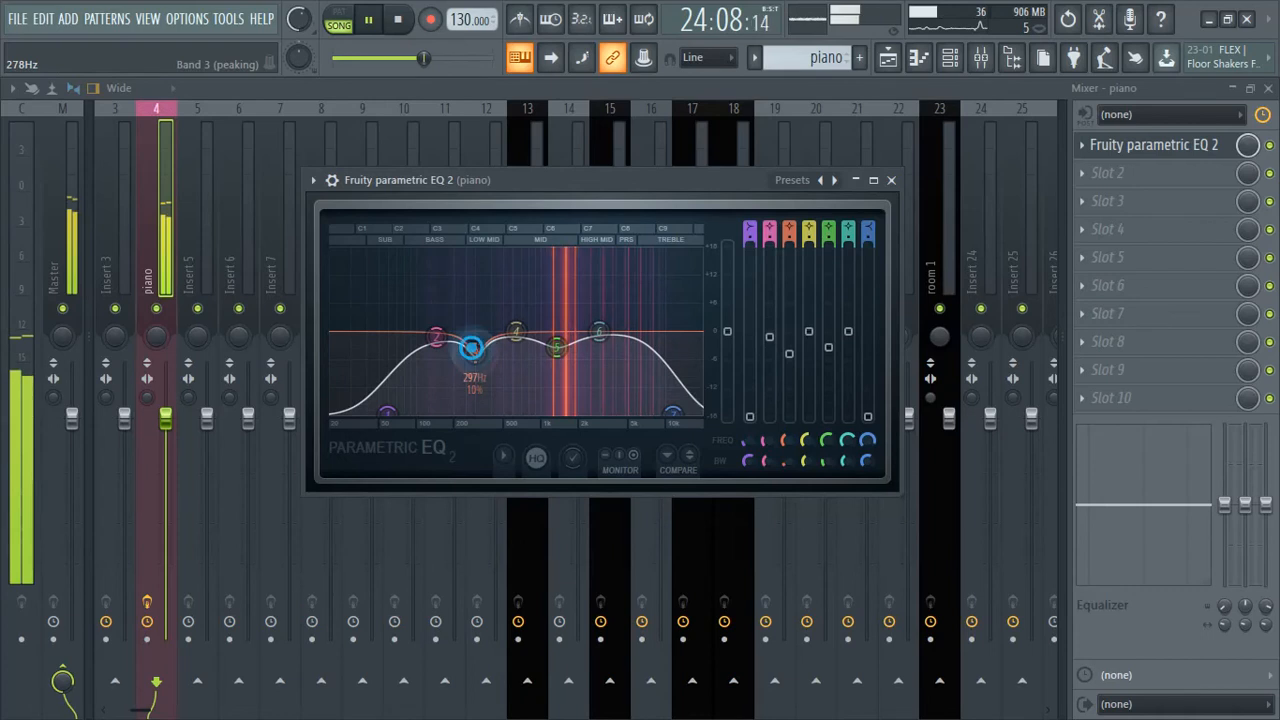
Move the EQ's low shelf to 105 Hz, lower the high shelf's frequency slightly, and set band 5 to -6.2 dB at 1602 Hz with 15% bandwidth
drag(389, 412, 420, 416)
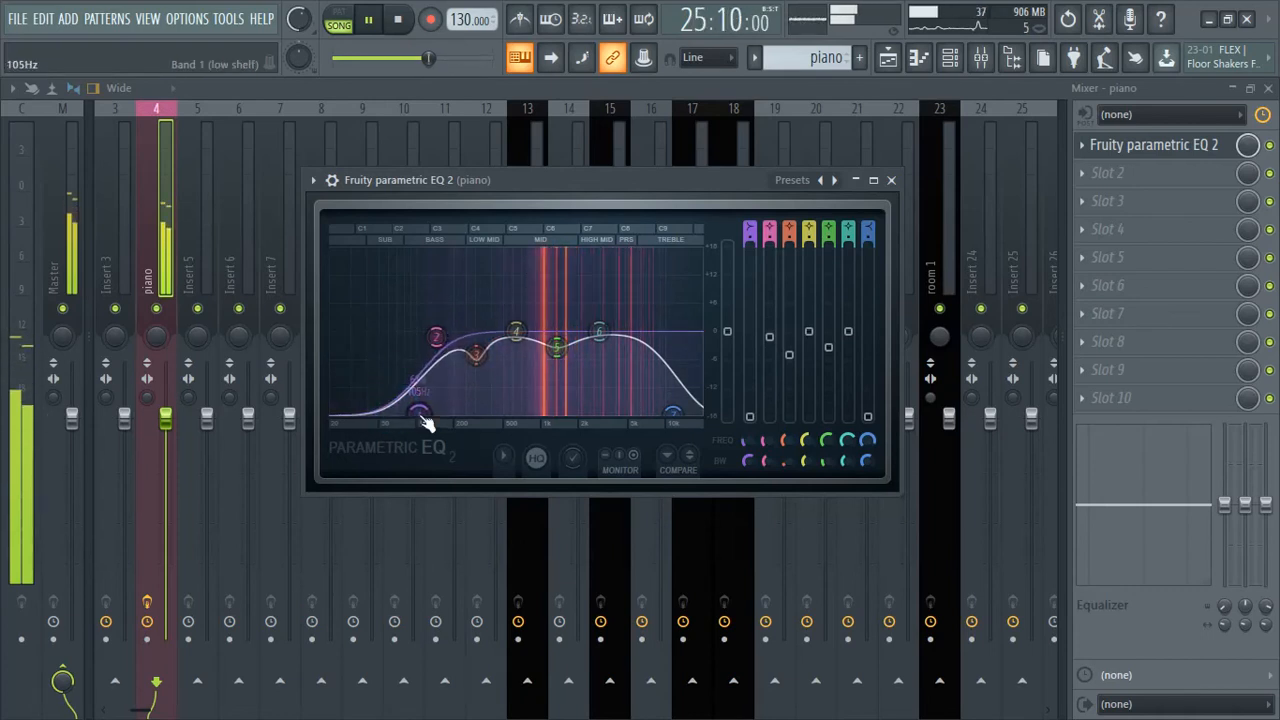
drag(678, 422, 668, 416)
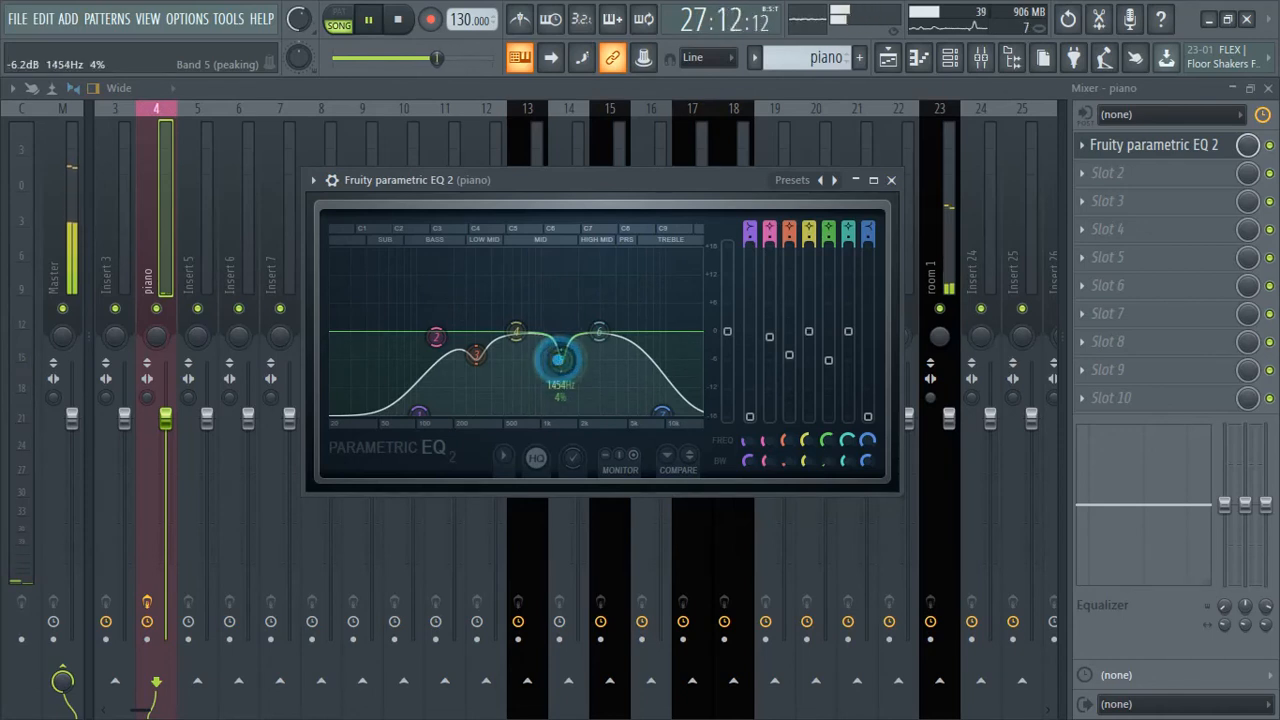
key(space)
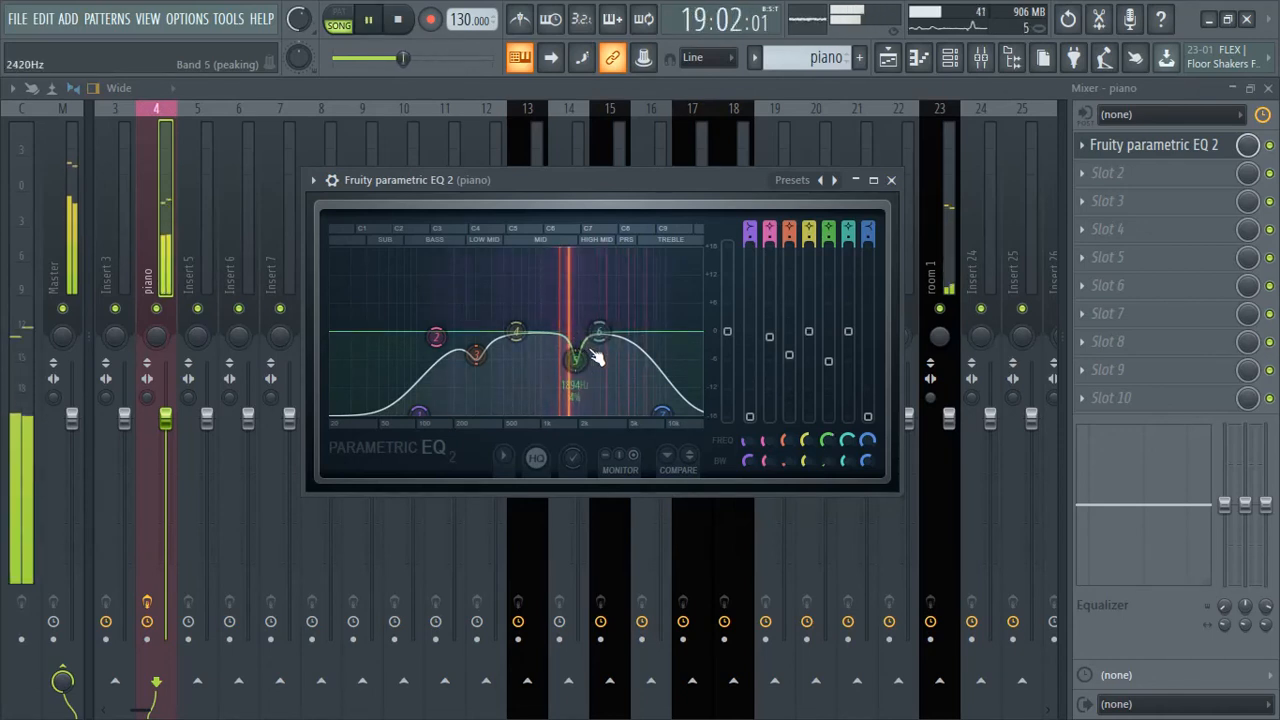
drag(568, 359, 566, 361)
scroll(566, 362, up, 3)
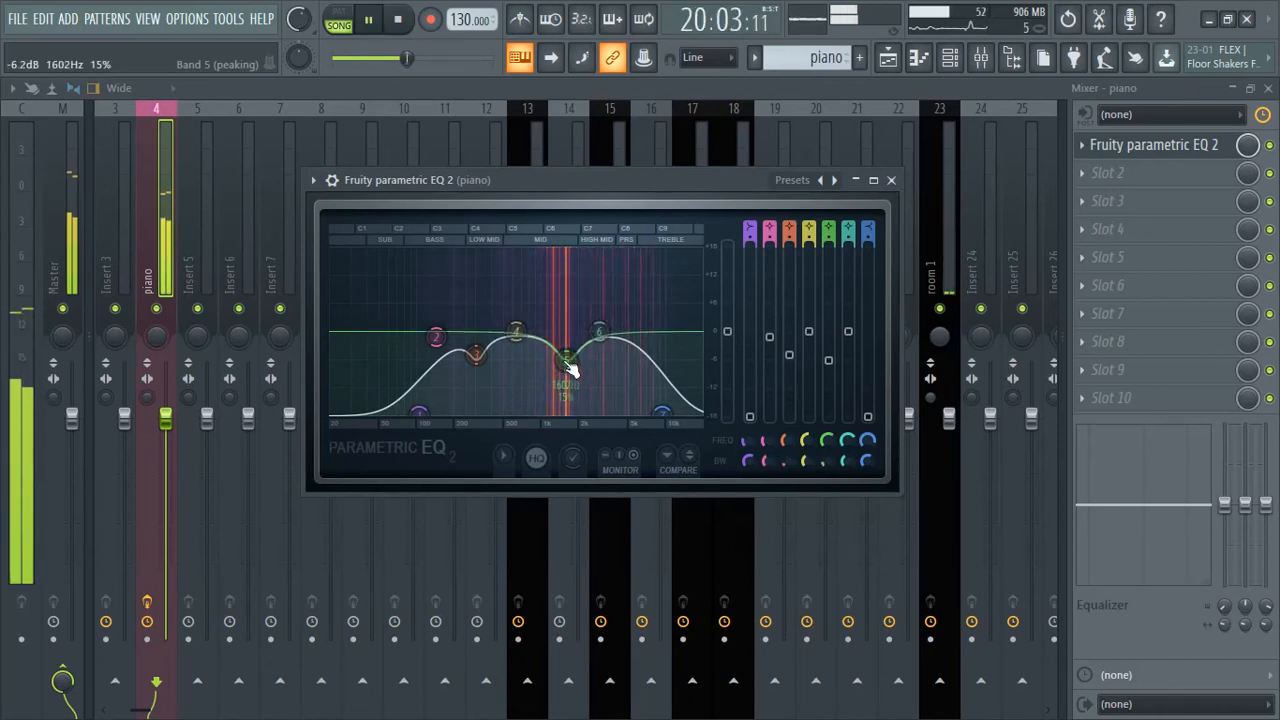
click(892, 180)
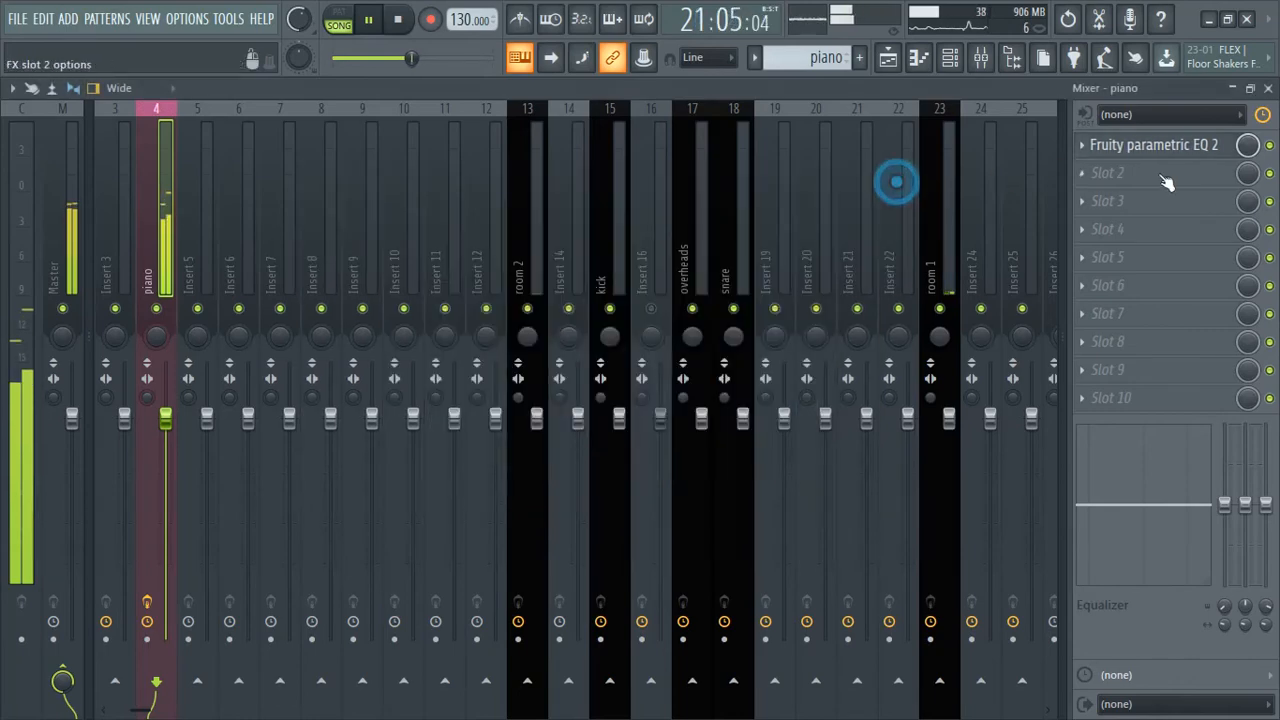
Load Fruity Multiband Compressor in the piano track's second effect slot
click(1094, 178)
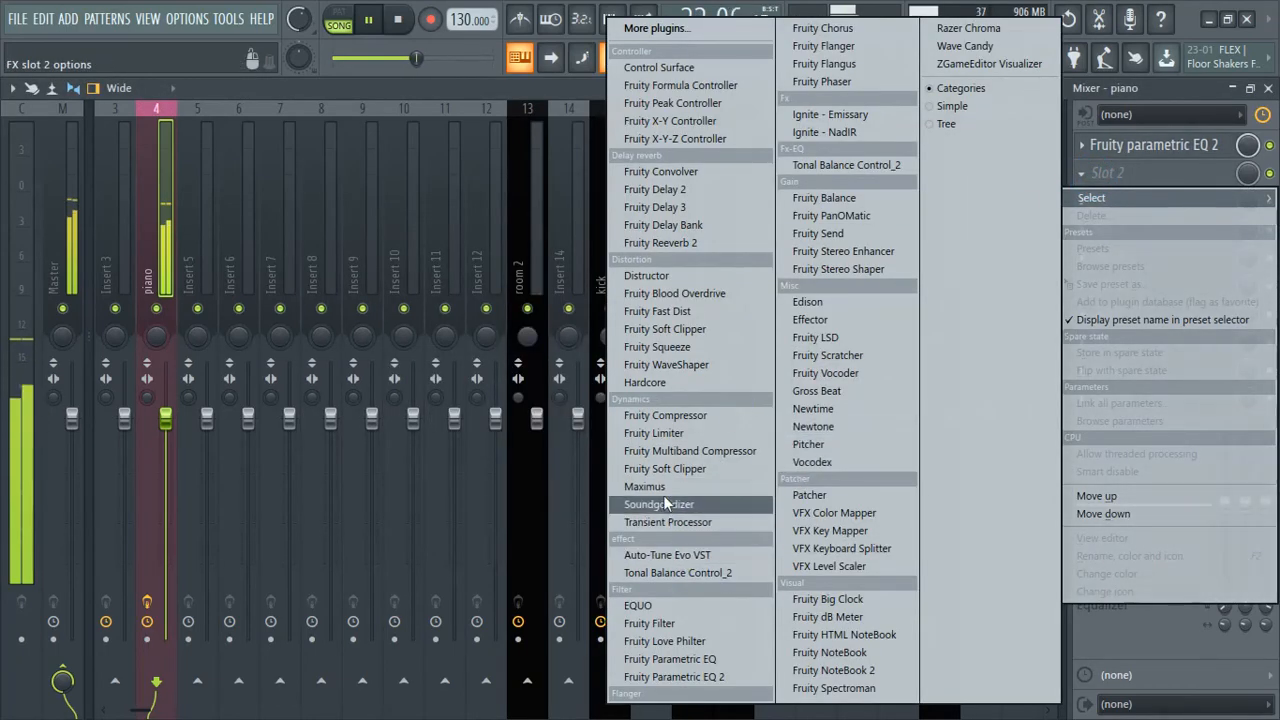
click(697, 451)
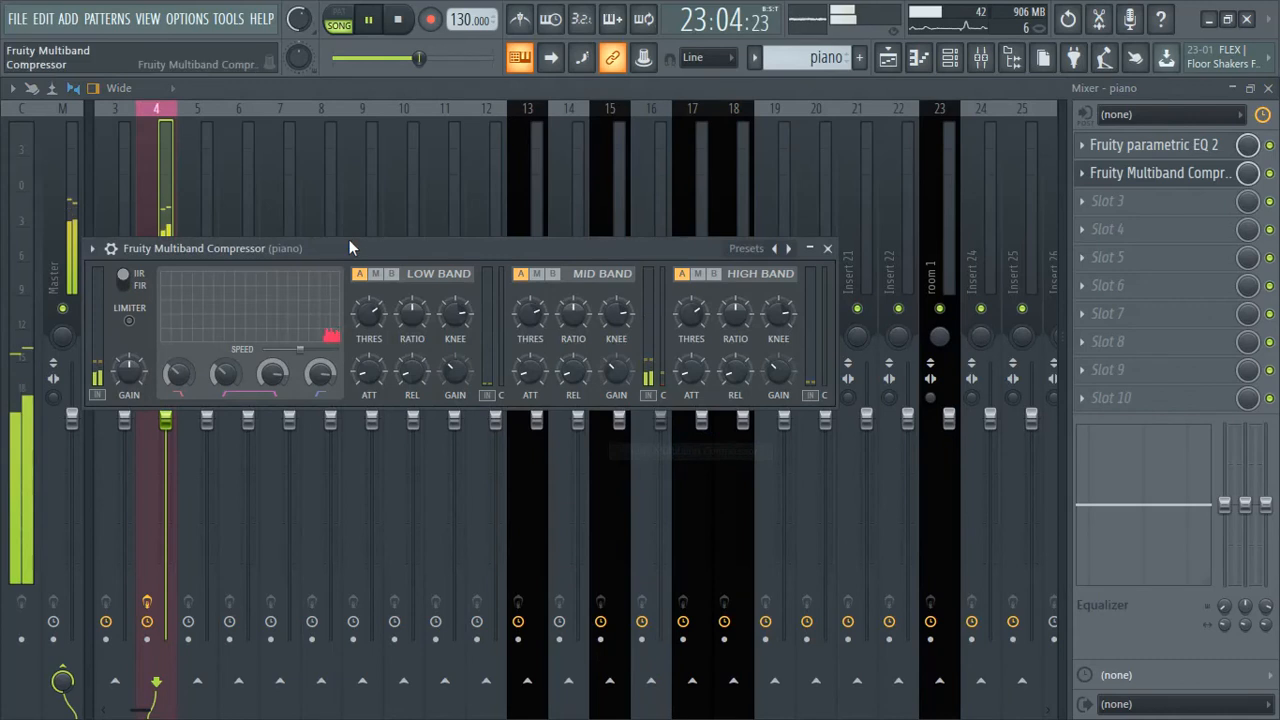
drag(342, 240, 359, 267)
Audition the Comp 1.9, Comp 4.4, Bass boost, Bright and Noisy neighboors presets on the piano's multiband compressor
click(764, 277)
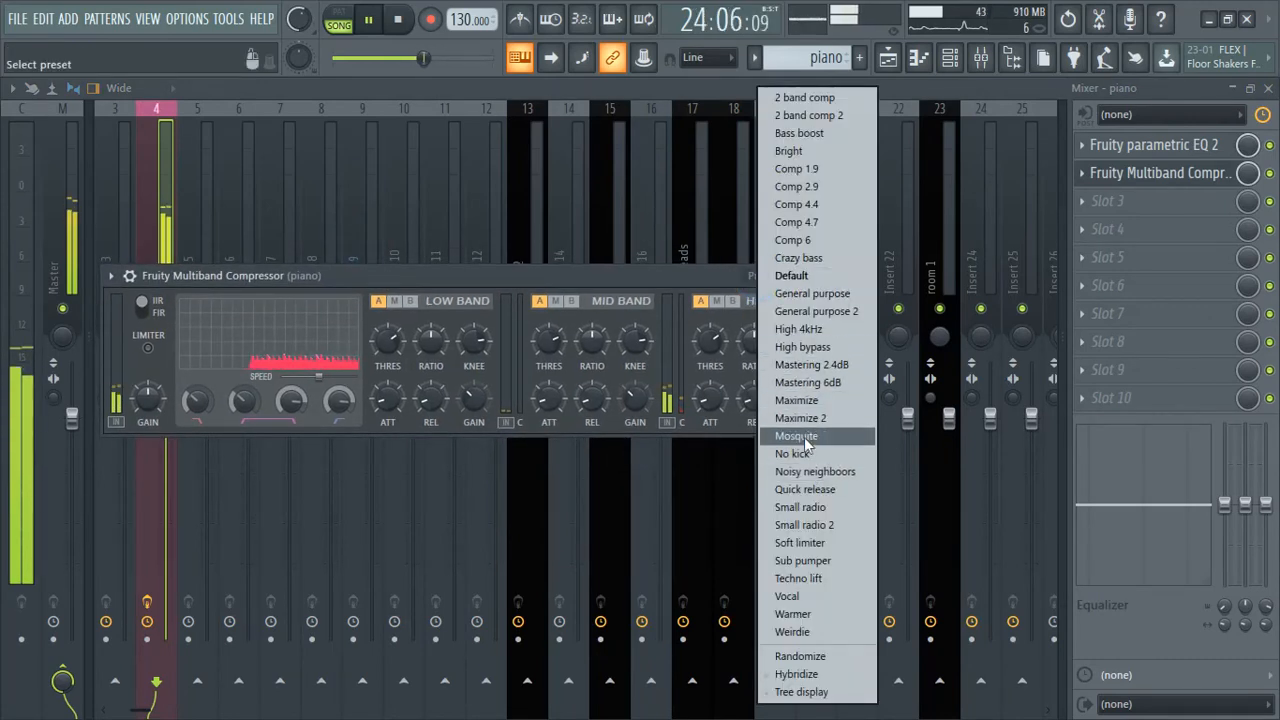
click(800, 222)
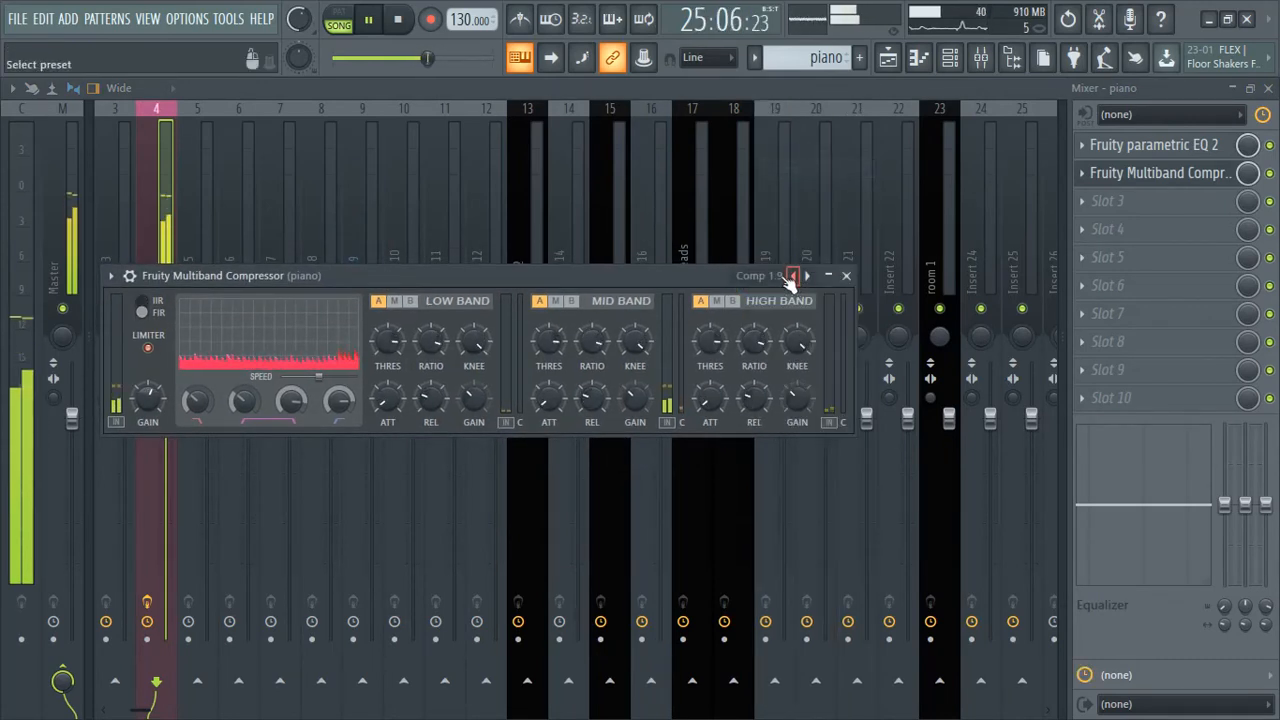
click(782, 275)
click(804, 204)
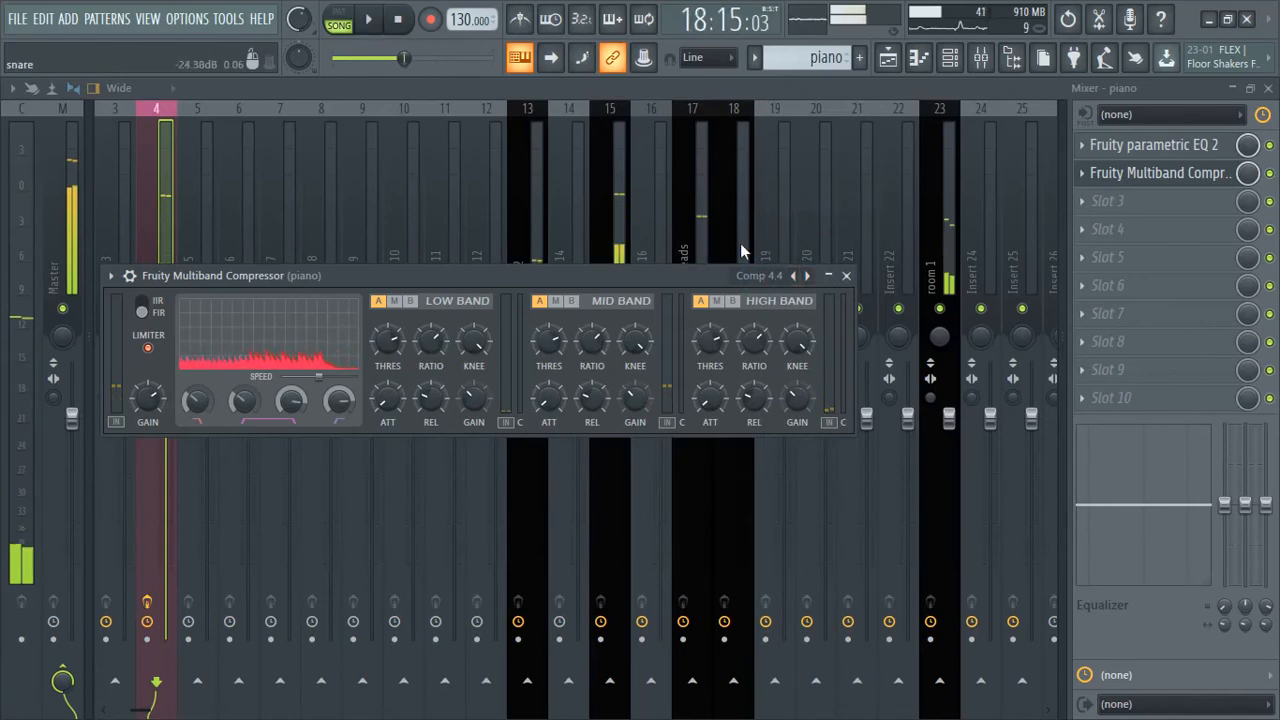
click(745, 275)
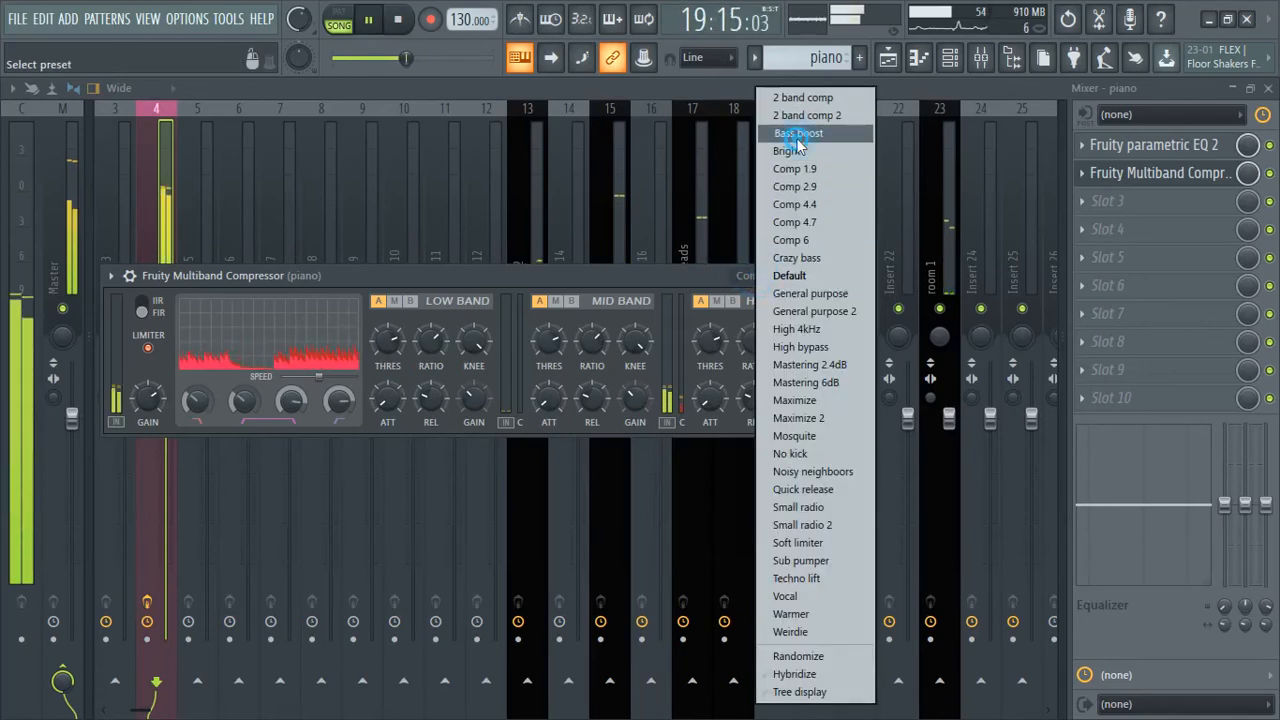
click(797, 133)
click(734, 277)
click(785, 192)
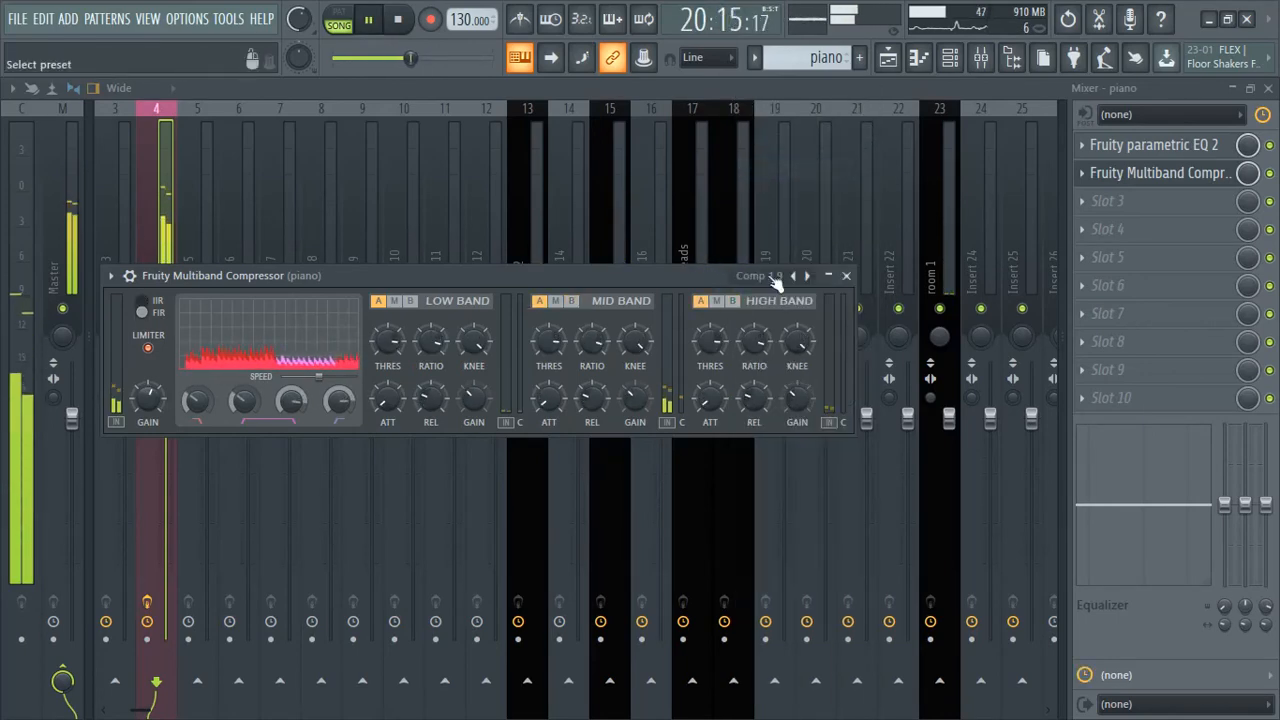
click(762, 276)
click(797, 152)
click(766, 277)
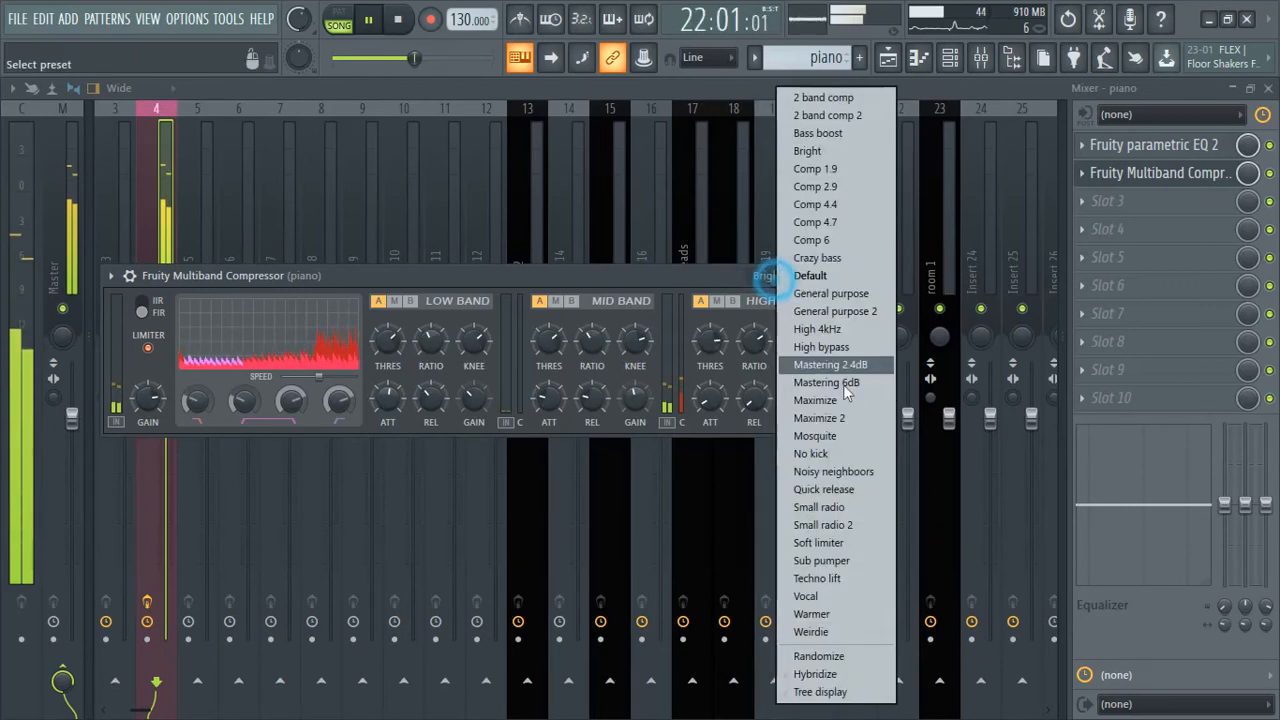
click(825, 469)
Apply the Techno lift preset to the piano's multiband compressor
click(740, 276)
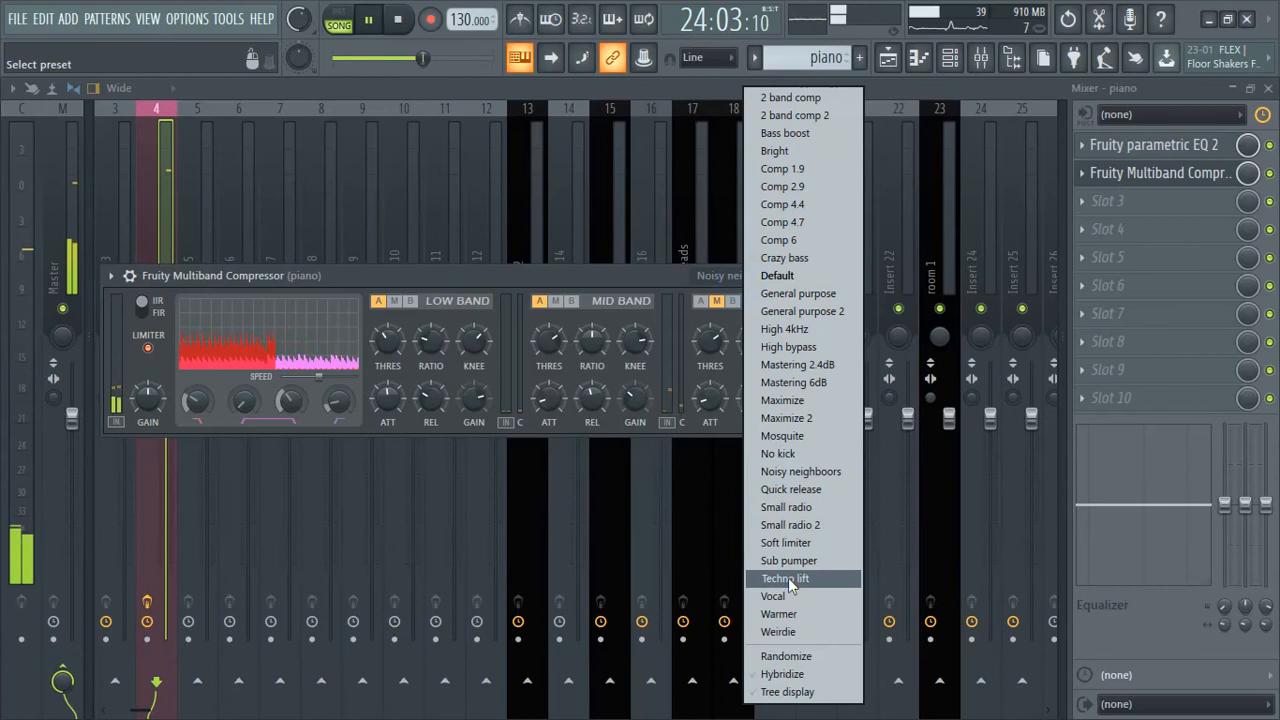
click(784, 578)
click(758, 278)
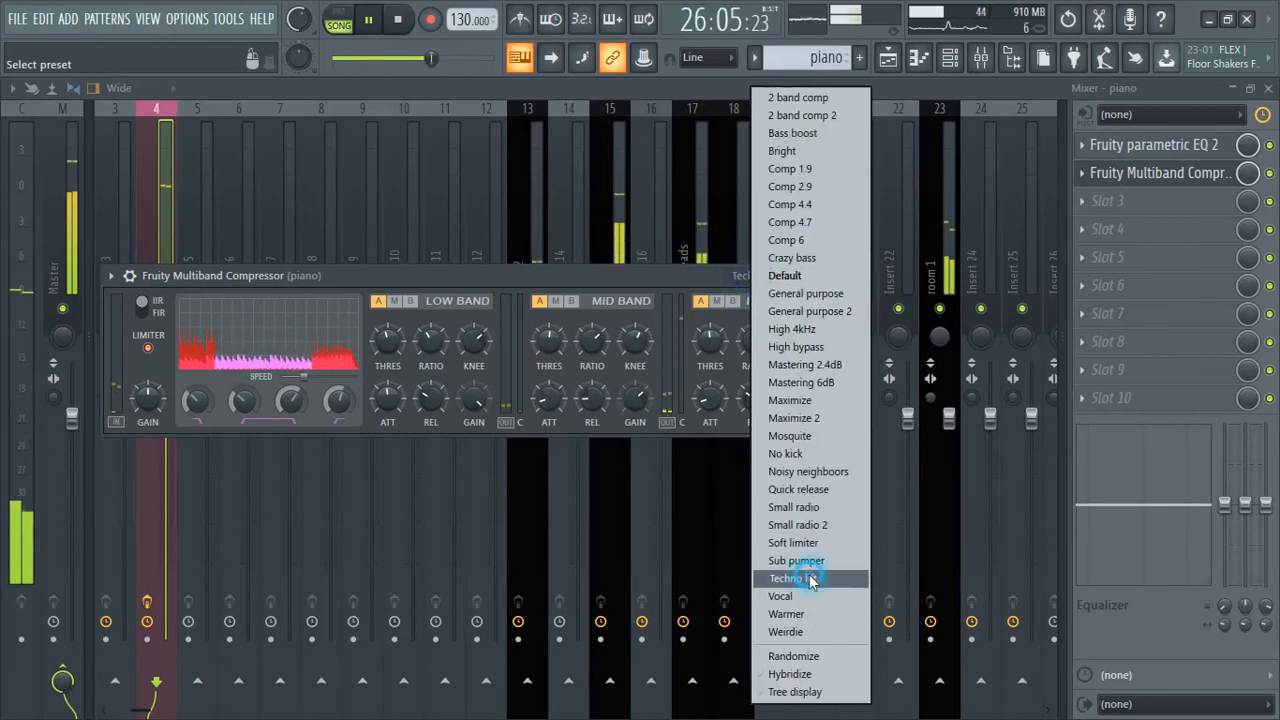
click(815, 578)
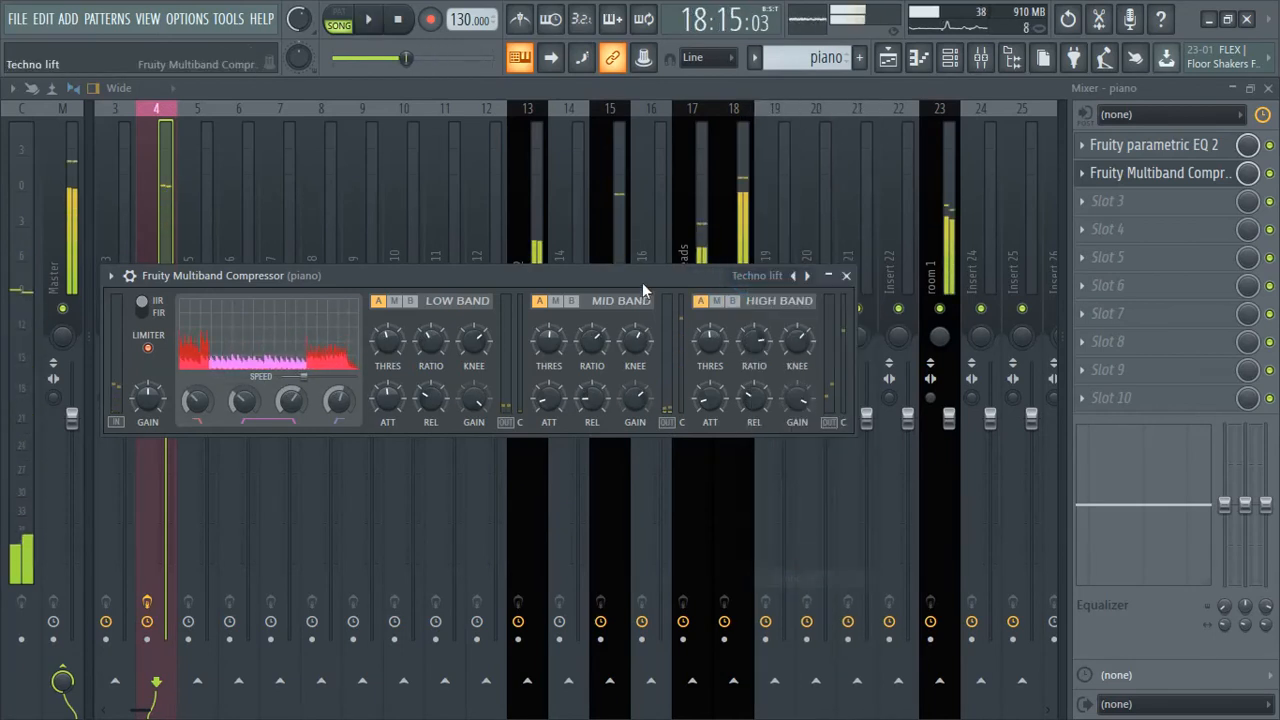
Audition the Quick release, Maximize and Mastering 6dB presets on the piano's multiband compressor
click(778, 277)
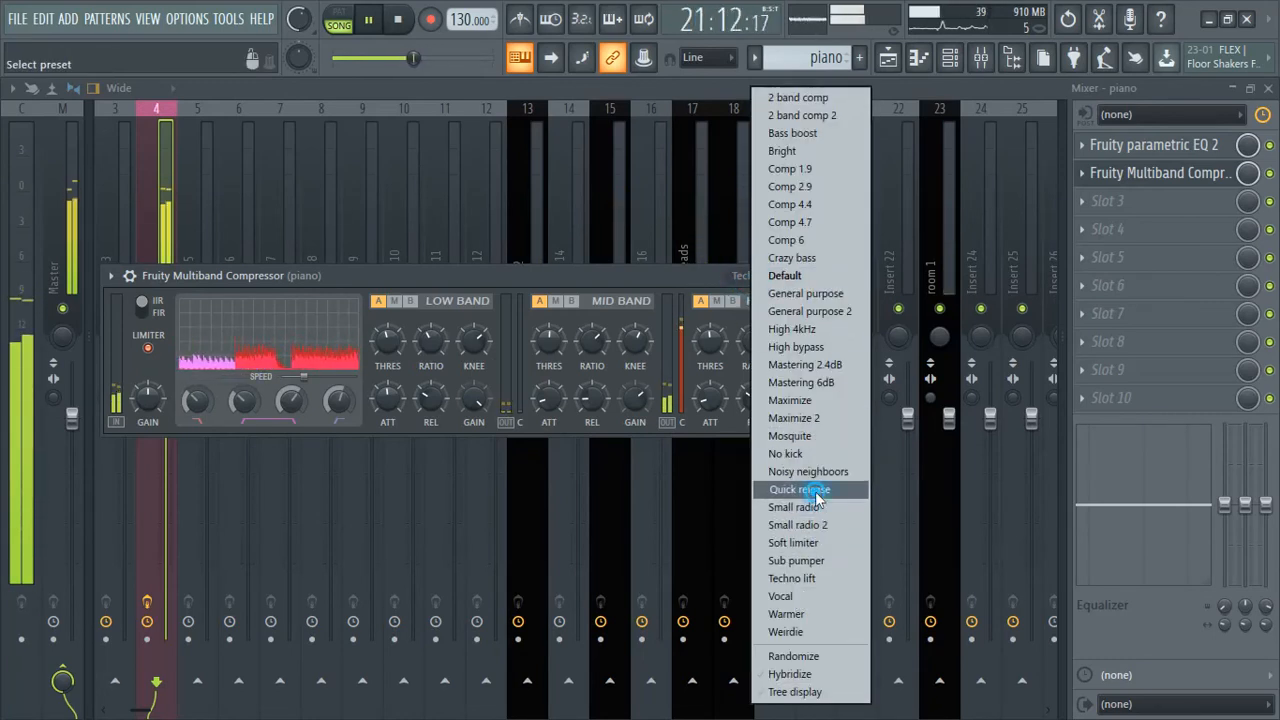
click(815, 491)
click(751, 283)
click(803, 396)
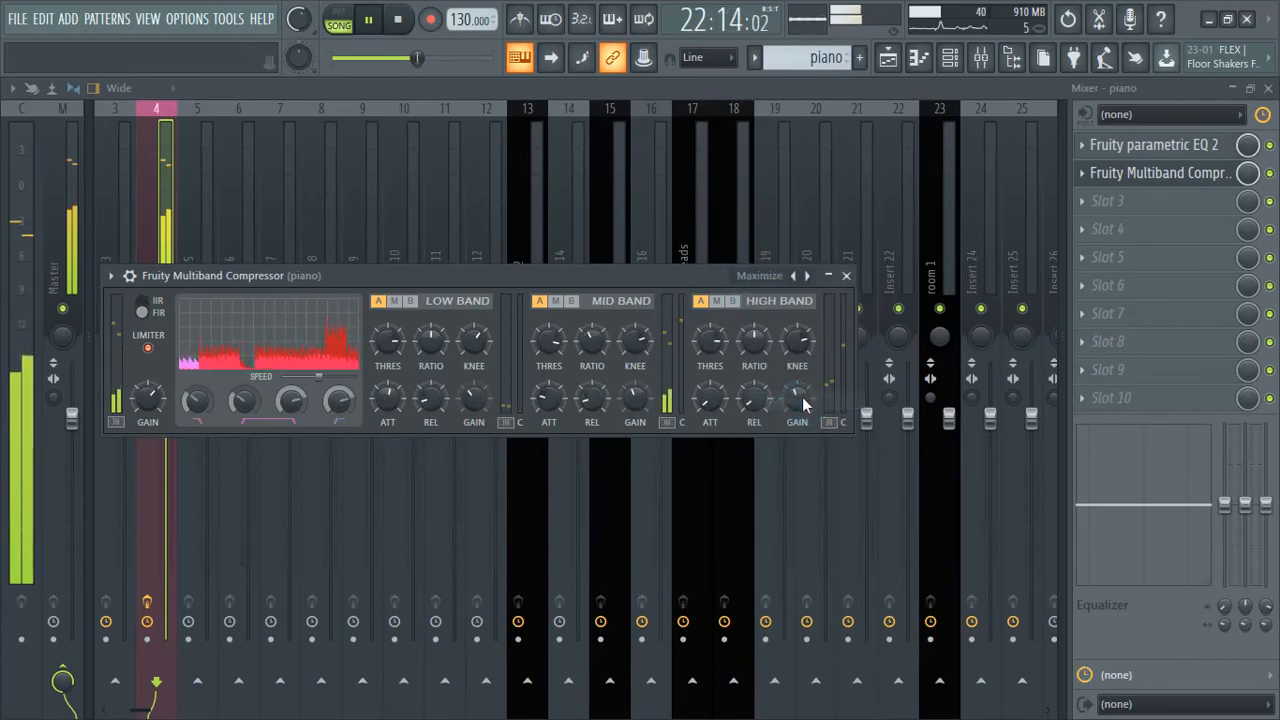
click(776, 281)
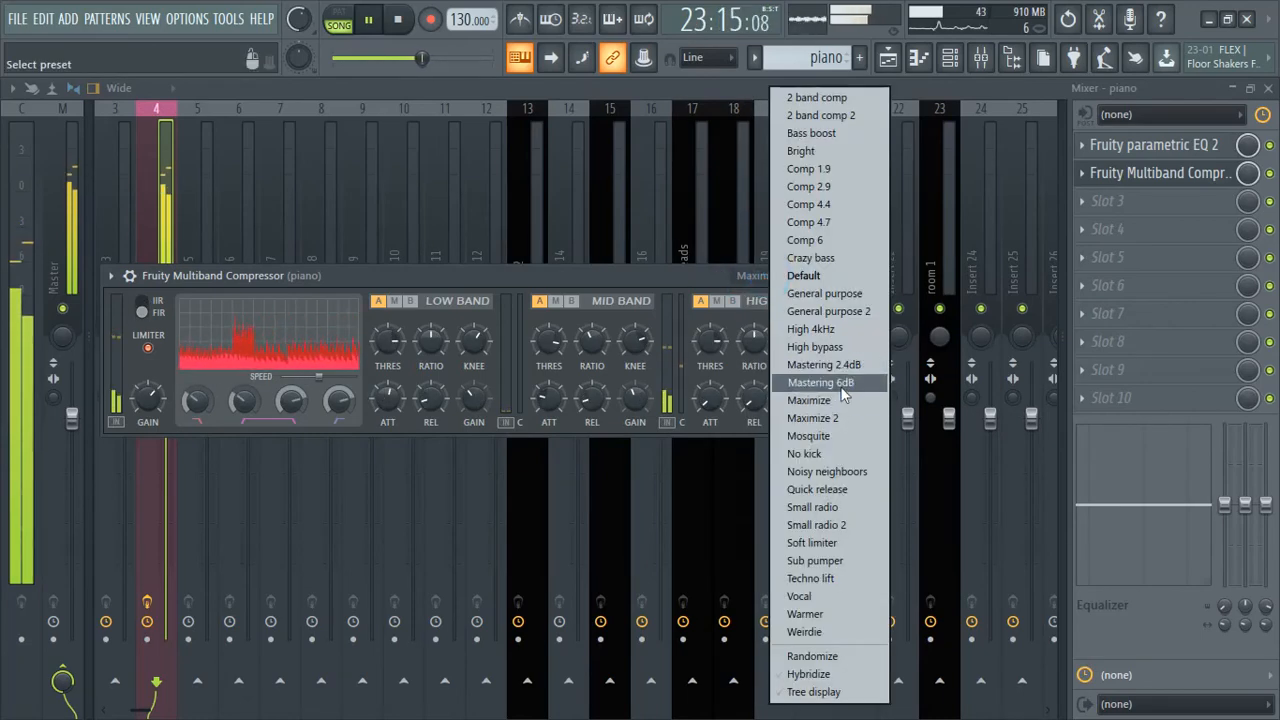
click(842, 390)
Apply the Mastering 2.4dB preset to the piano's multiband compressor and close its window
click(755, 277)
click(823, 364)
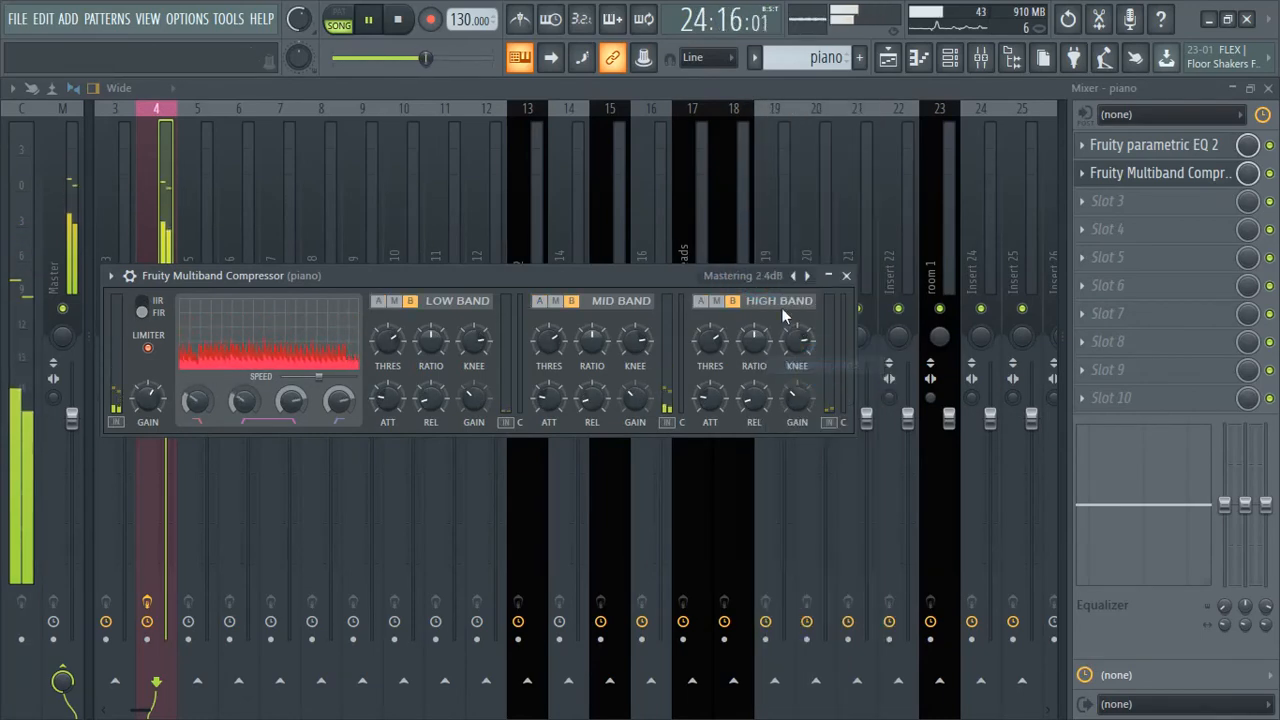
click(772, 276)
click(836, 345)
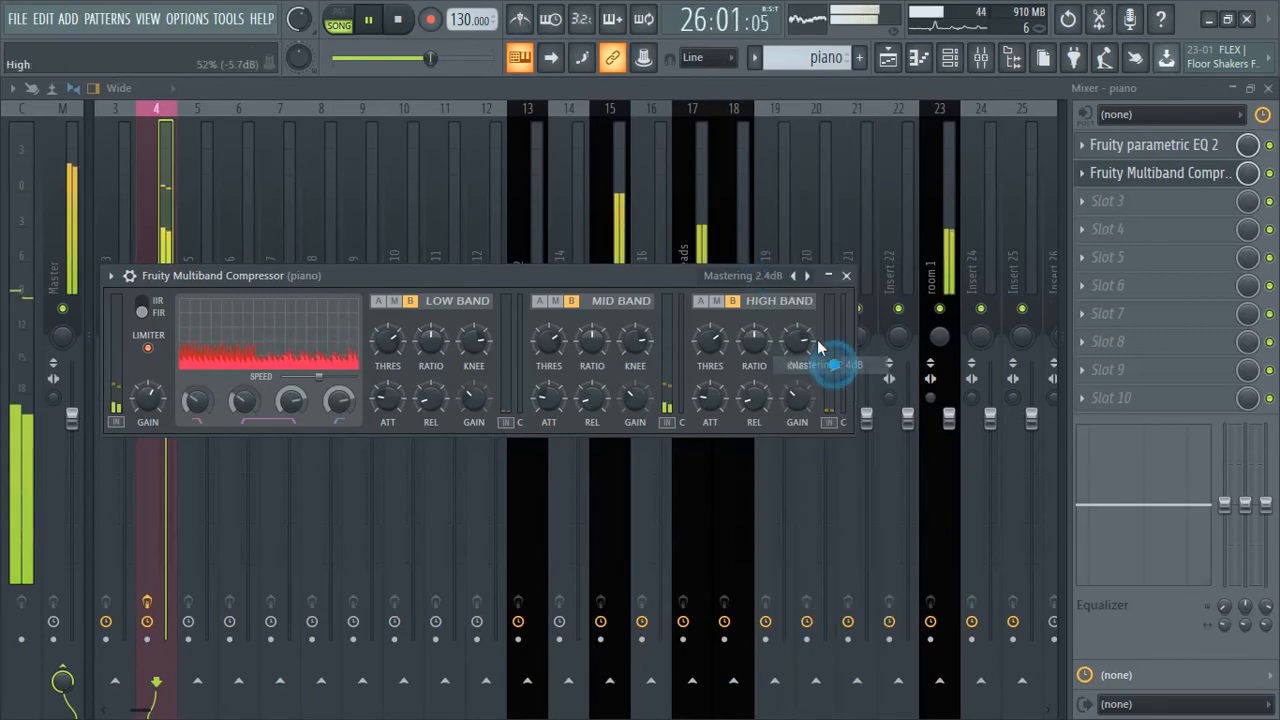
click(846, 280)
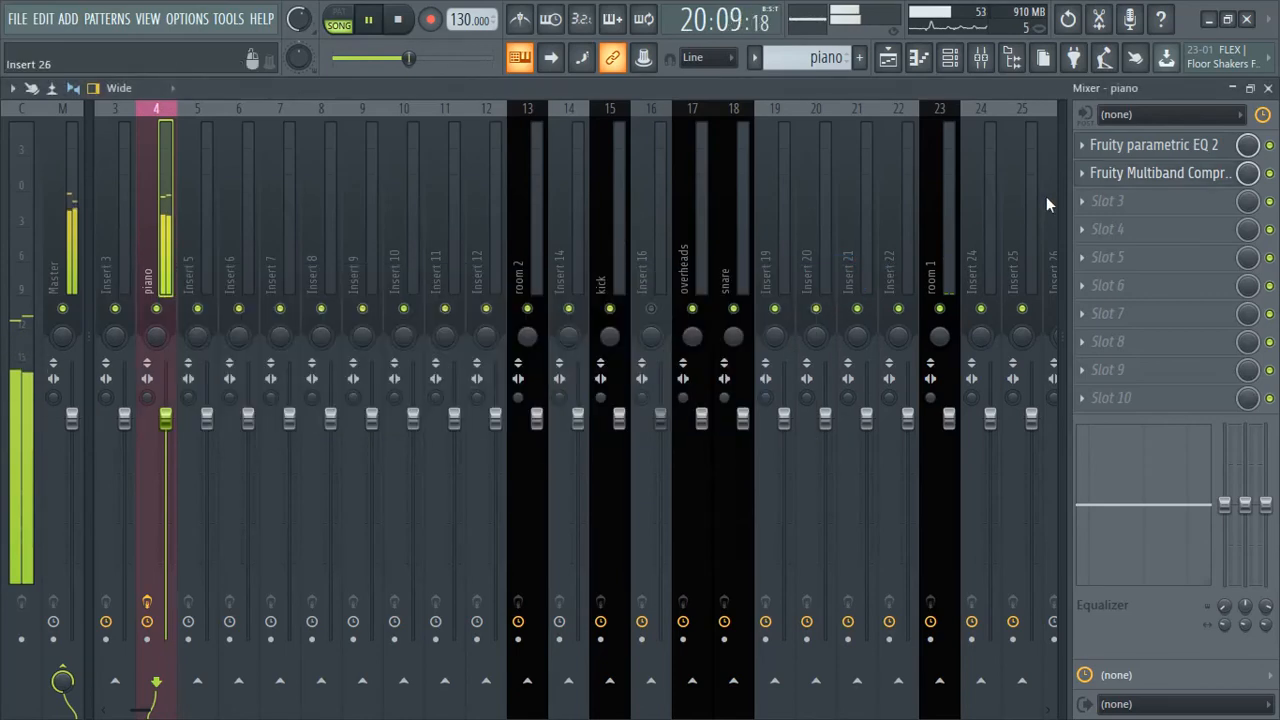
Load Fruity Reeverb 2 in the piano track's third effect slot and adjust its dry level, room size, decay time and low cut
click(1082, 203)
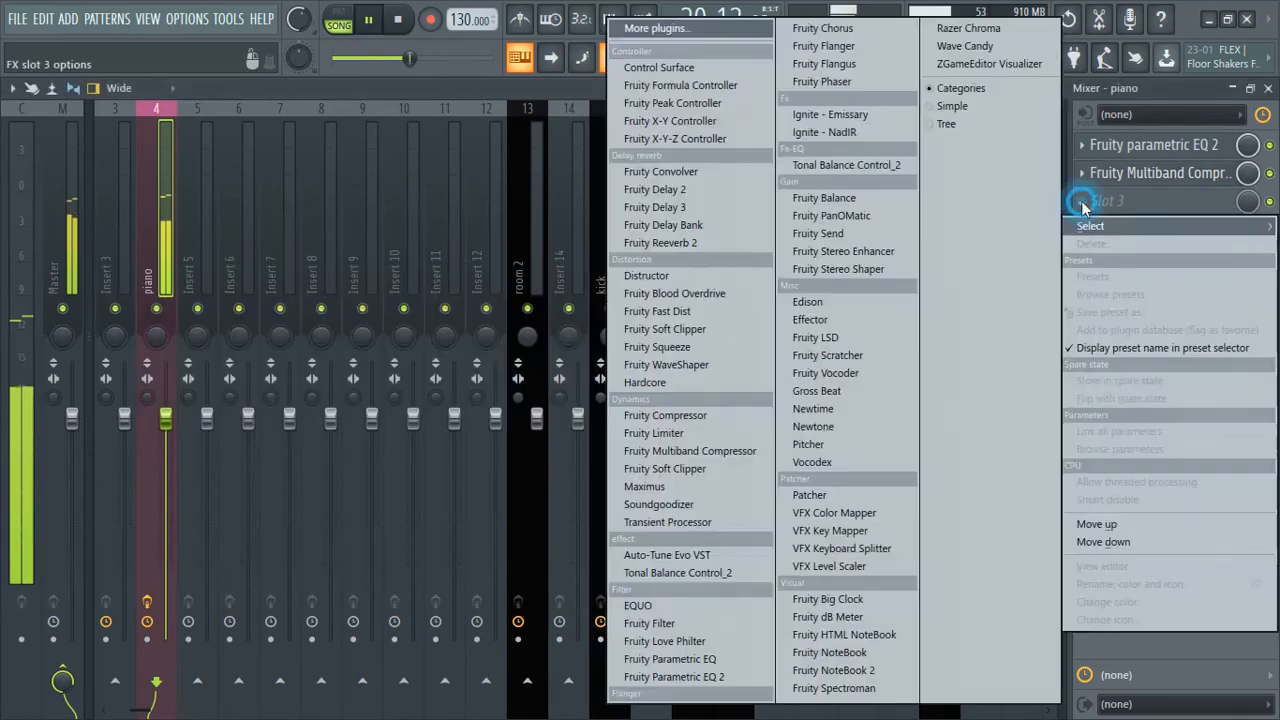
click(686, 243)
drag(551, 348, 580, 374)
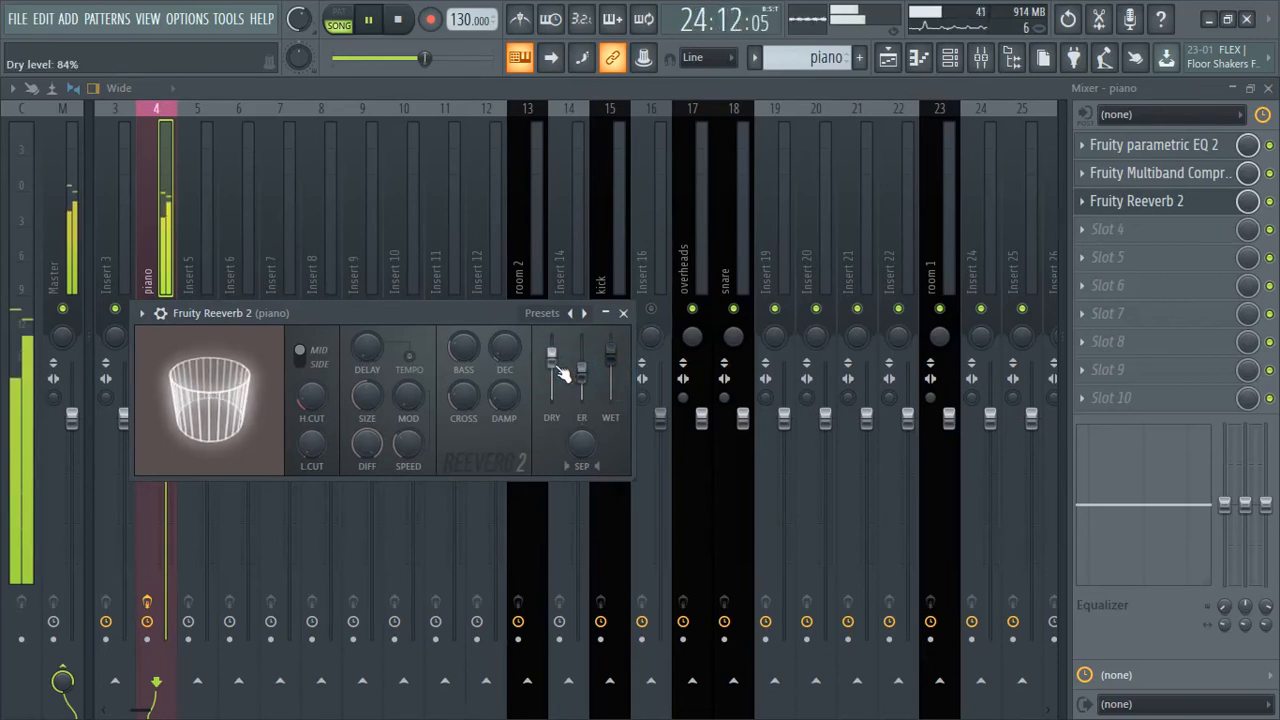
drag(367, 397, 367, 360)
drag(508, 348, 551, 357)
drag(312, 446, 326, 453)
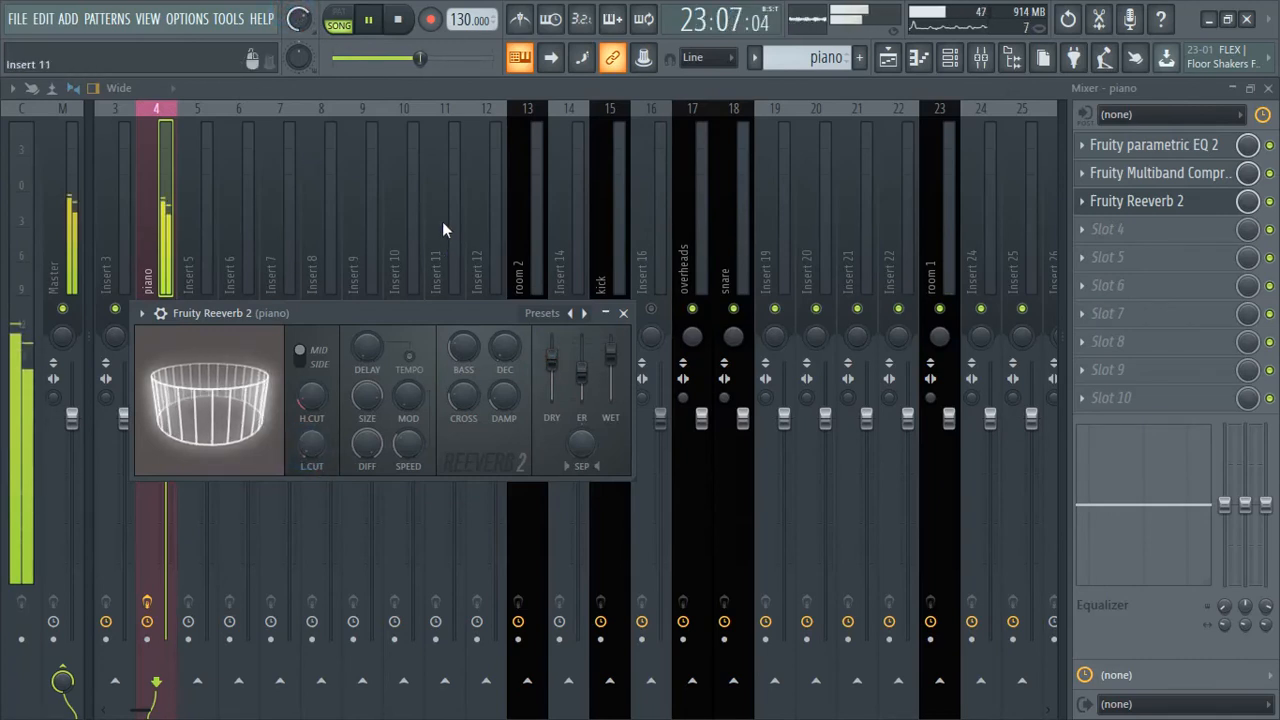
Set the piano reverb's predelay to 0 ms and wet level to about 93%, and lower its early reflections level
click(368, 348)
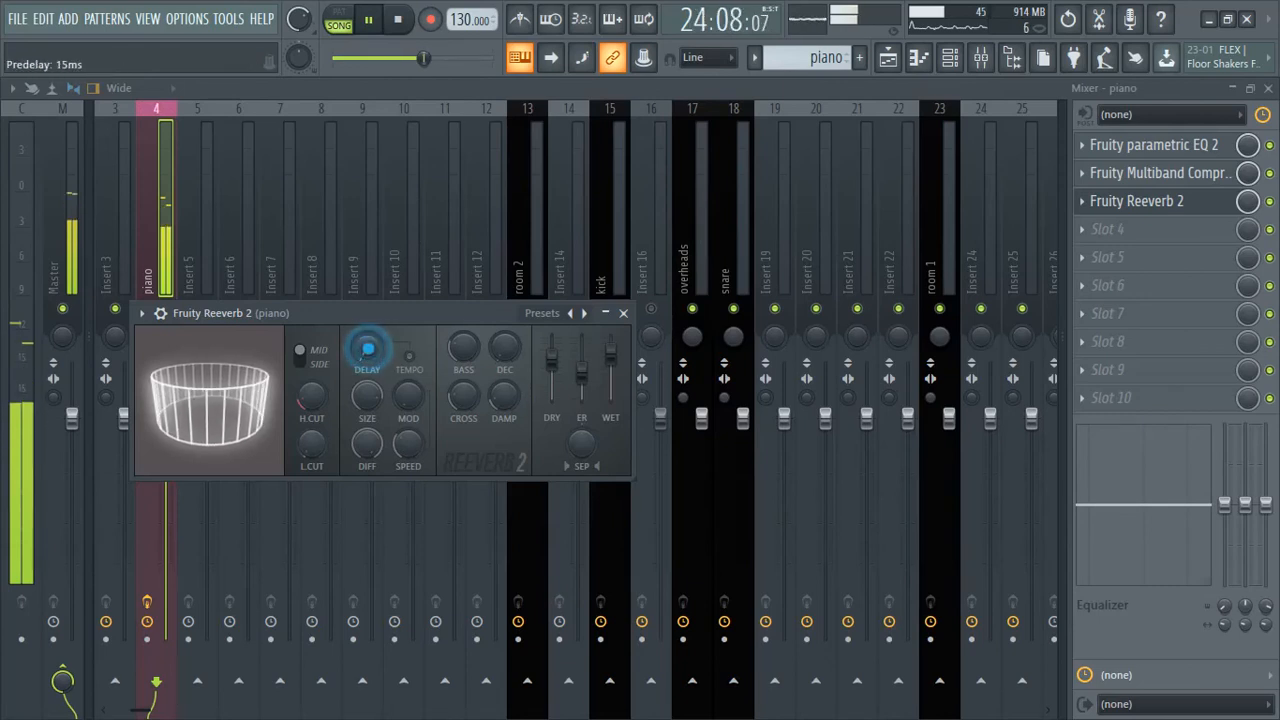
click(380, 346)
click(375, 344)
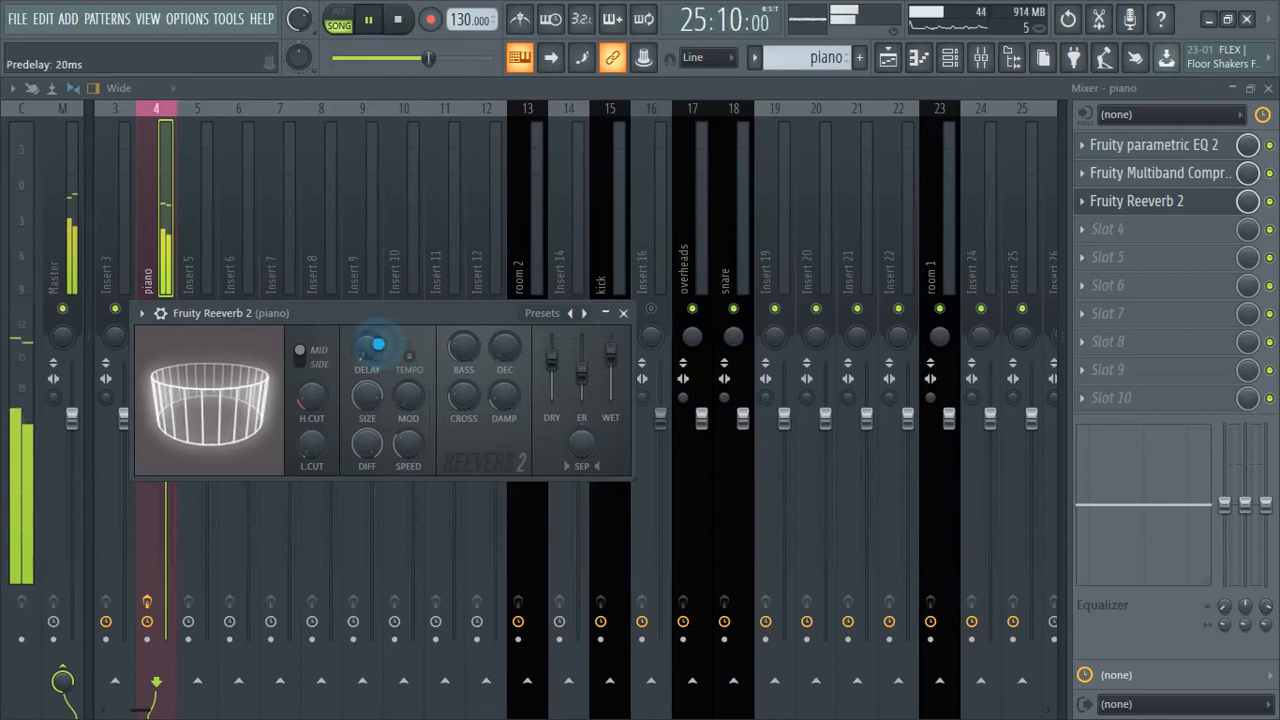
drag(374, 346, 374, 350)
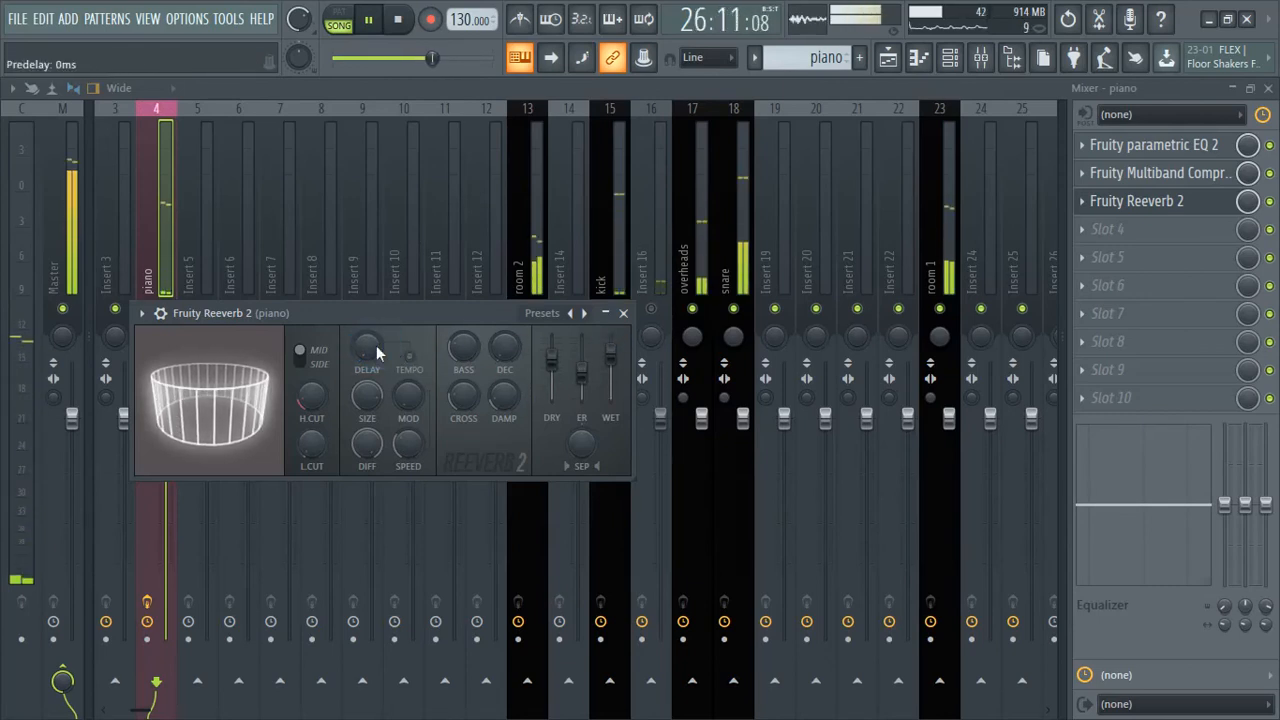
key(space)
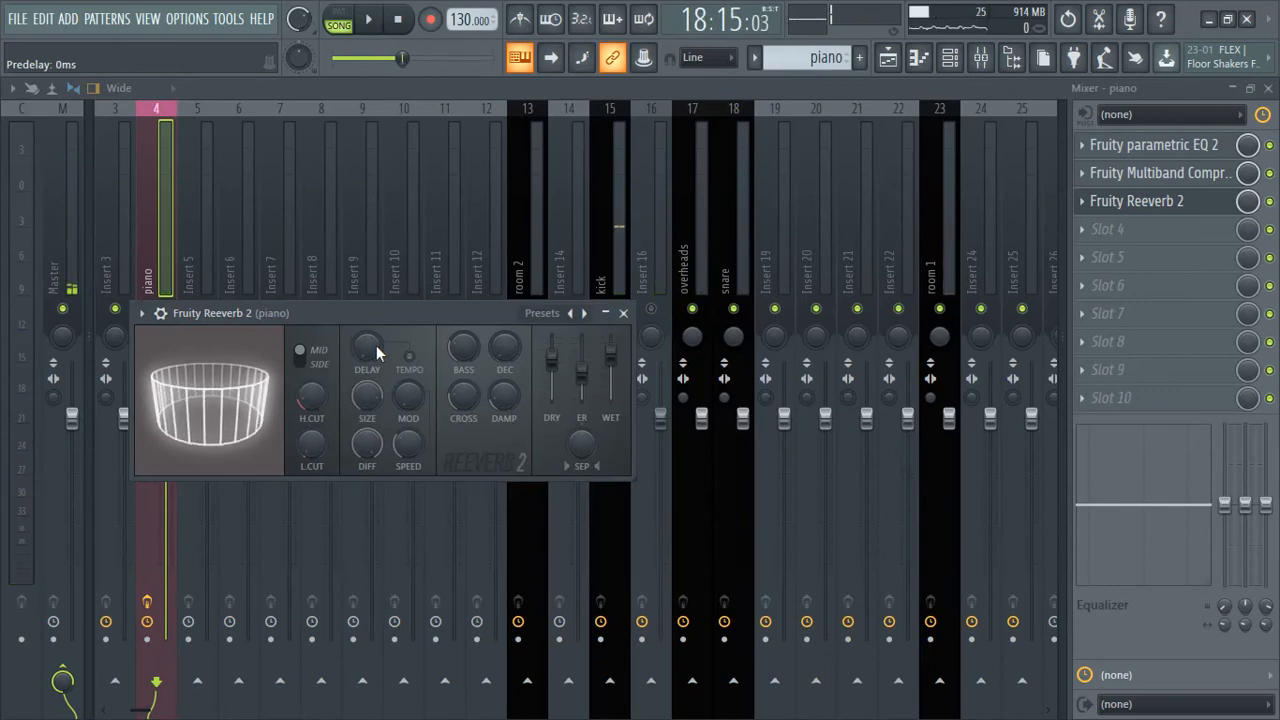
key(space)
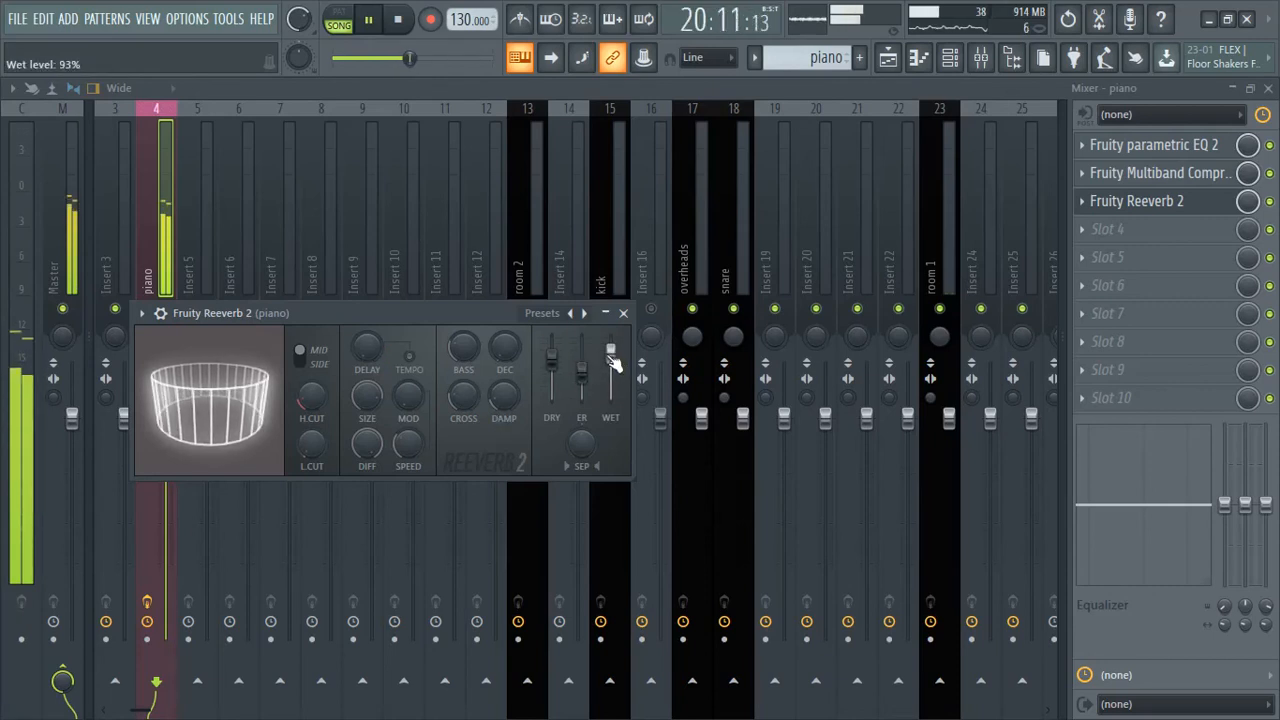
mouse_move(581, 366)
mouse_down()
mouse_move(575, 391)
mouse_move(580, 381)
mouse_up()
click(622, 315)
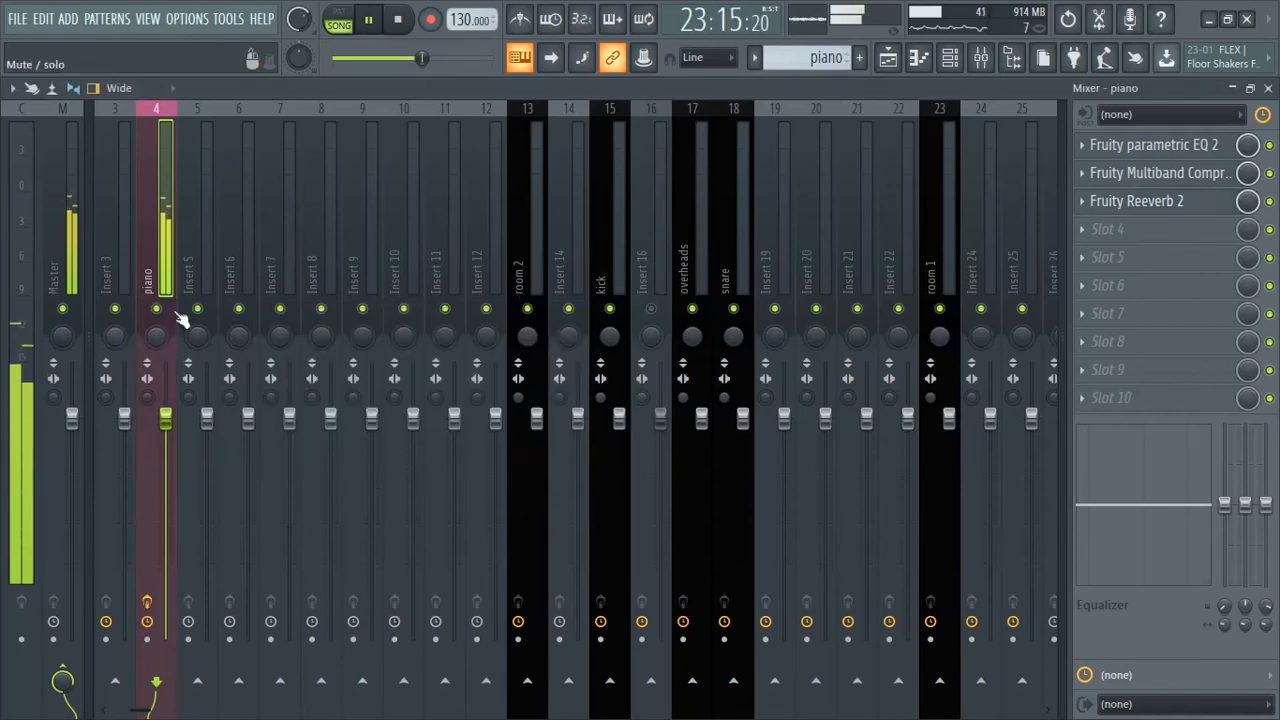
click(1268, 90)
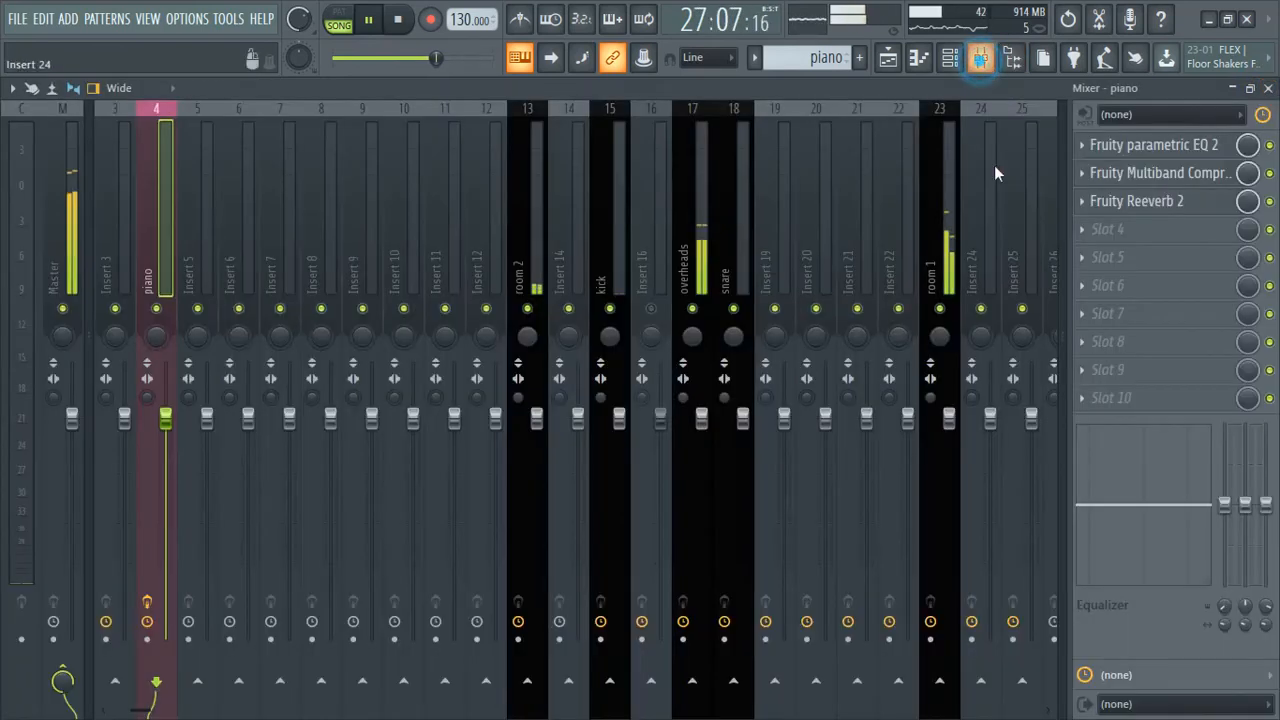
click(981, 57)
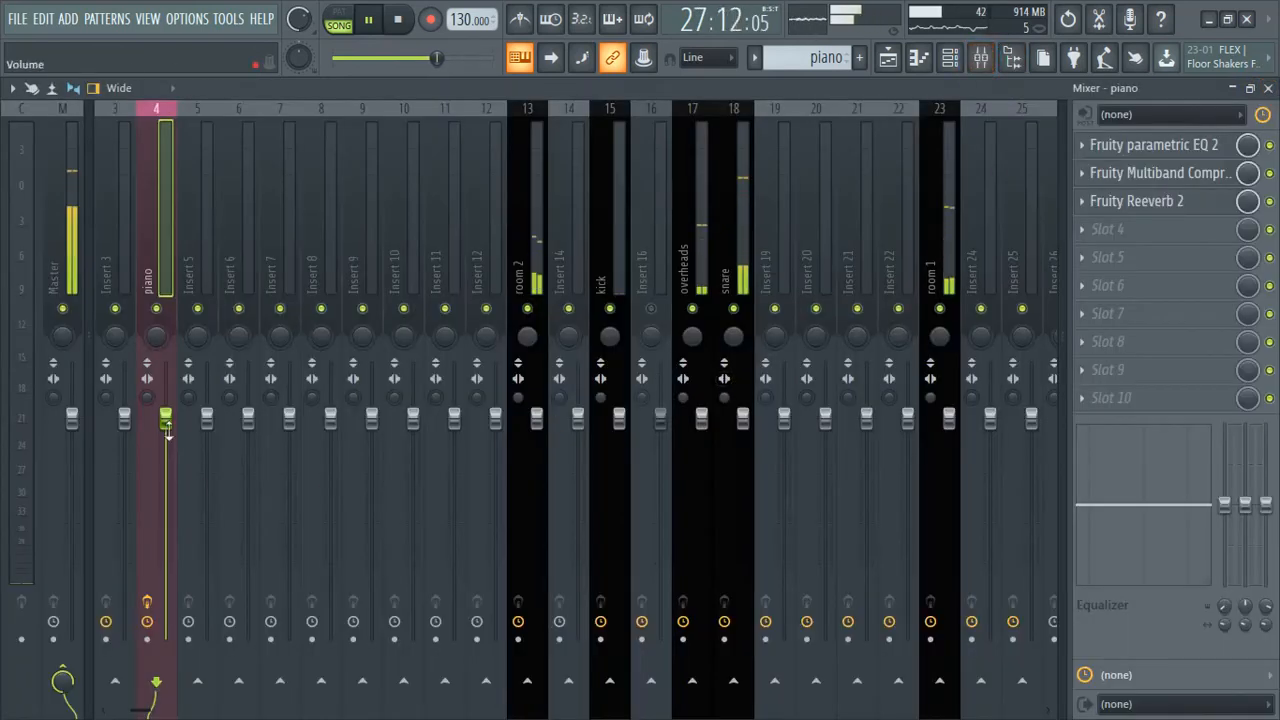
click(950, 57)
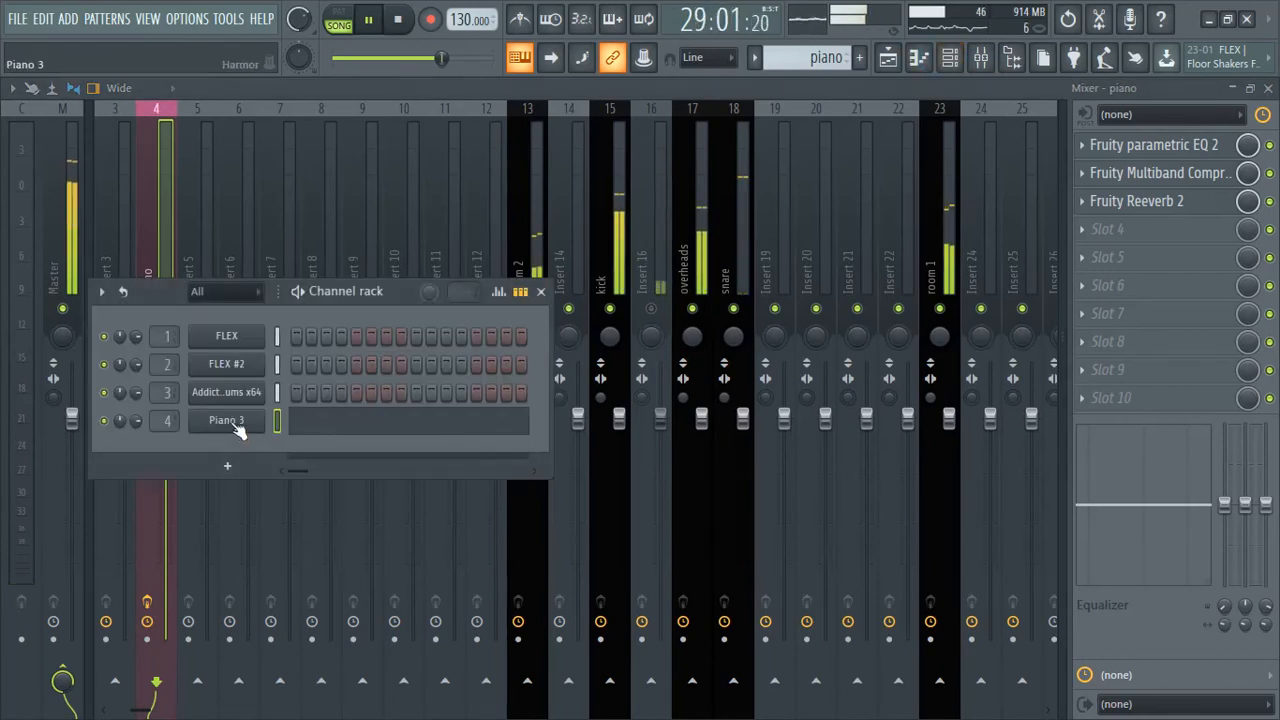
click(950, 57)
Readjust band 3 of the piano's EQ and set band 5 to about -9.7 dB at 1543 Hz with 15% bandwidth
click(1137, 201)
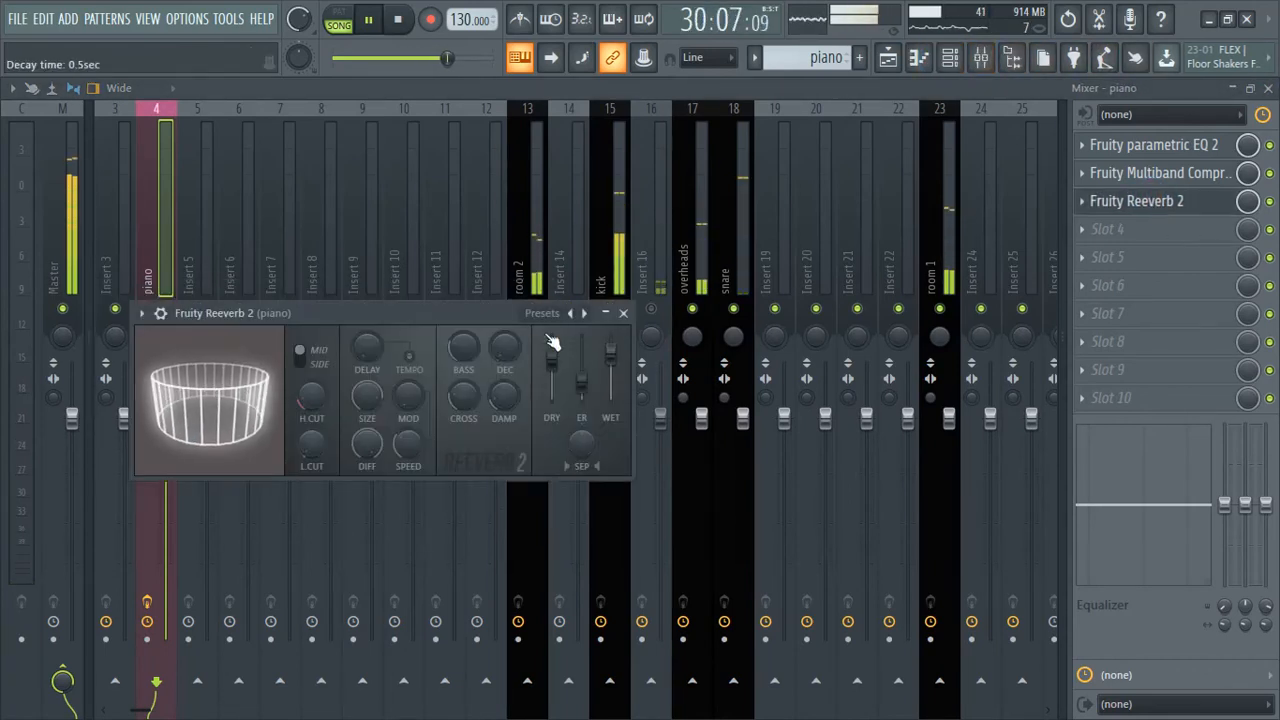
click(1158, 200)
click(1140, 173)
click(1170, 145)
click(1175, 147)
click(1175, 147)
drag(476, 356, 487, 365)
drag(564, 358, 564, 360)
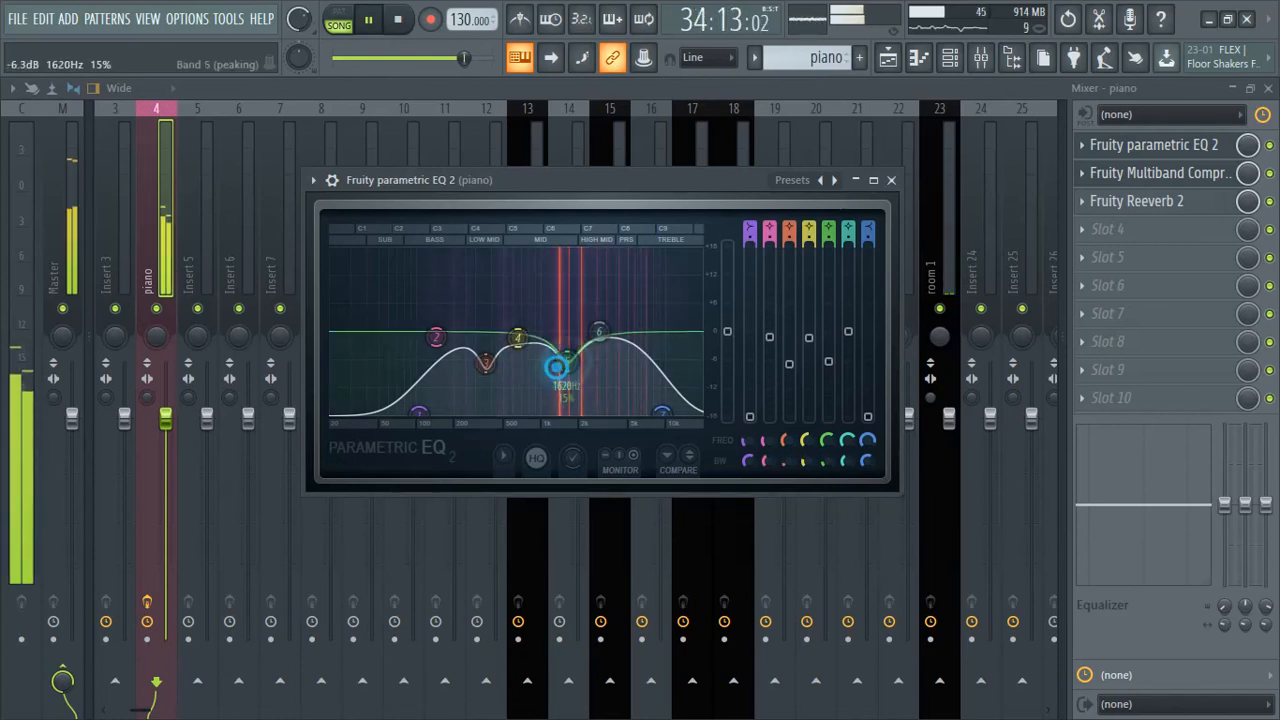
mouse_move(566, 358)
mouse_down()
mouse_move(574, 381)
mouse_move(568, 372)
mouse_up()
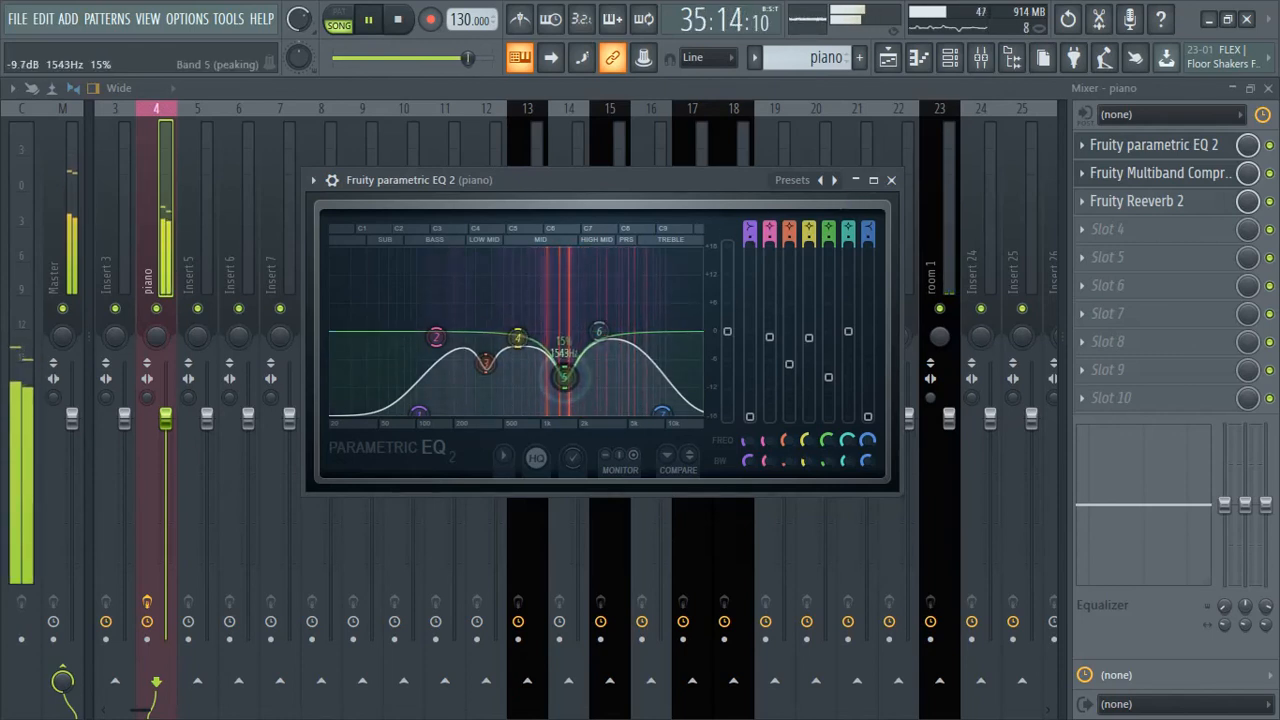
click(891, 180)
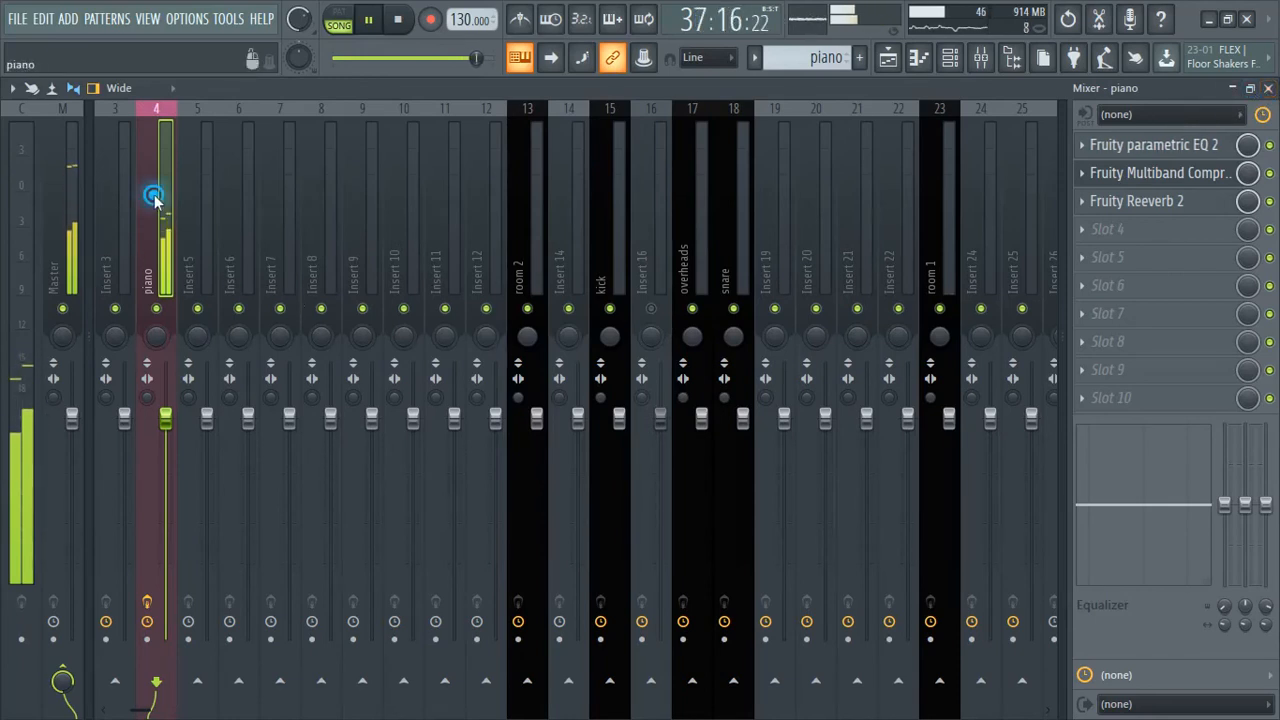
Select the main melody mixer track and load Fruity Parametric EQ 2 in its first effect slot
scroll(181, 207, up, 4)
scroll(190, 207, down, 1)
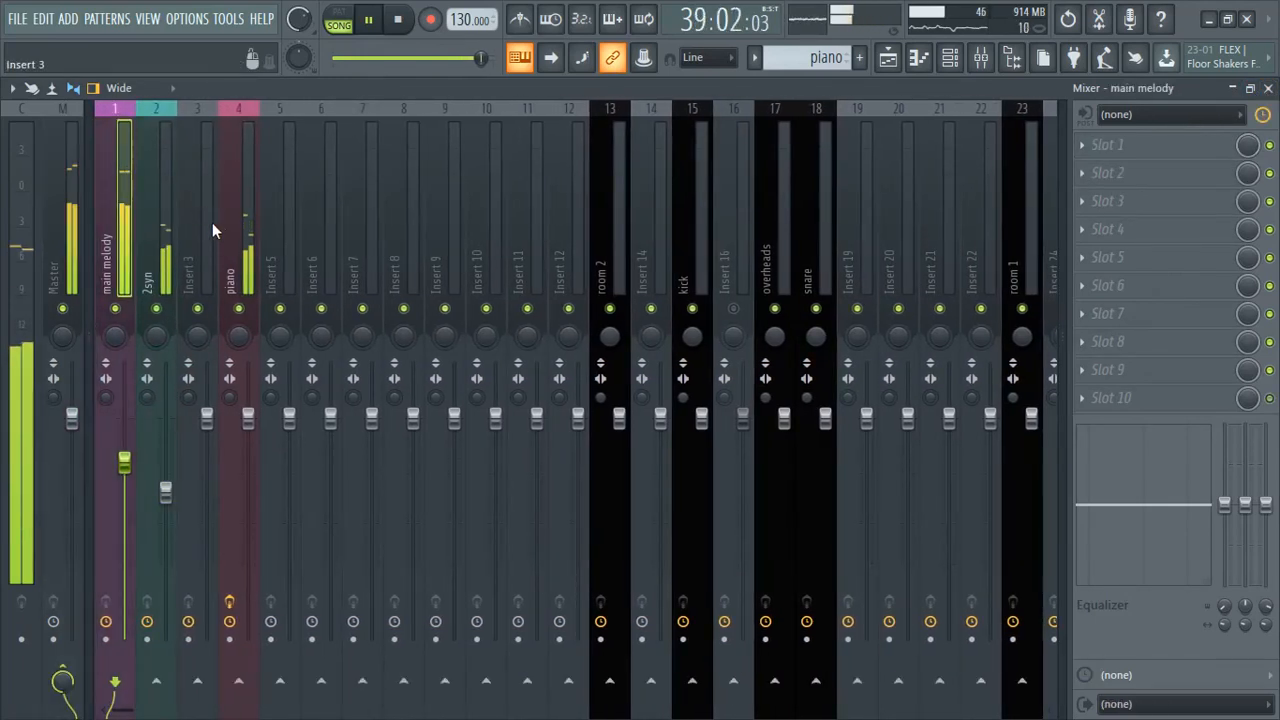
click(1094, 147)
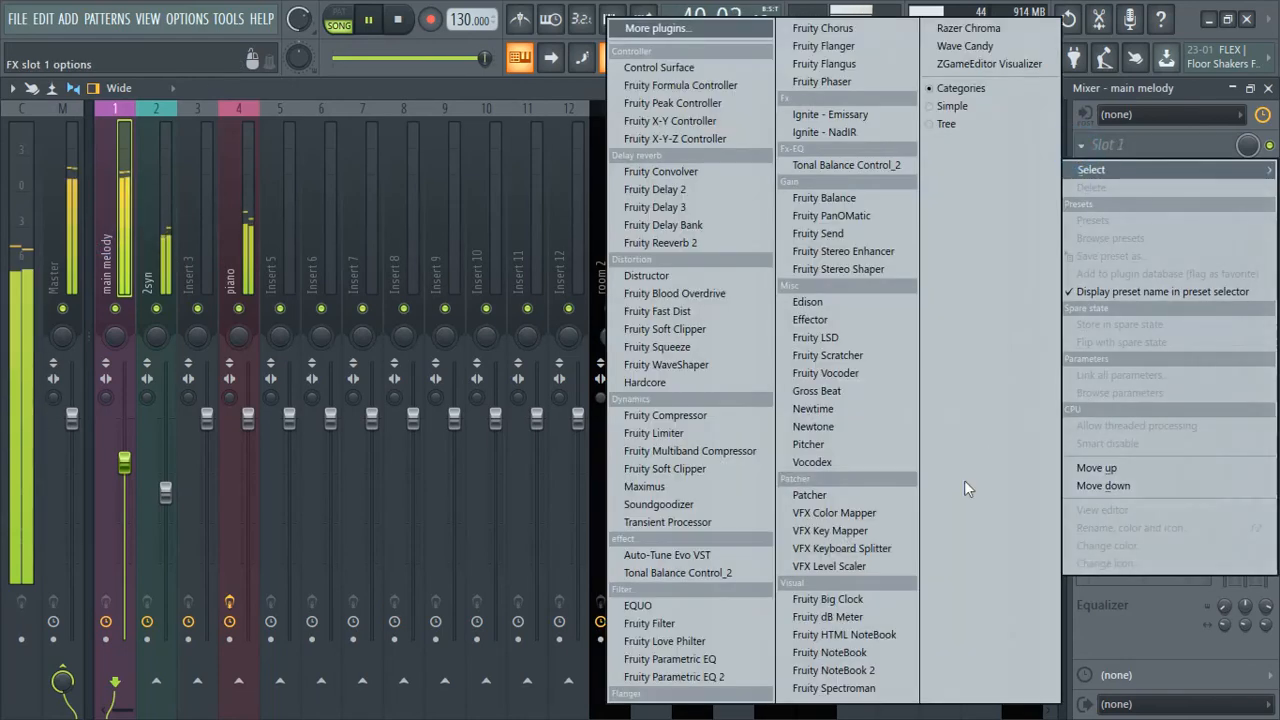
click(680, 675)
drag(397, 277, 537, 253)
Roll off the main melody's lows and highs, dip band 3 to -5.1 dB at 323 Hz and band 5 at 1363 Hz, and raise band 4
drag(455, 403, 453, 413)
drag(330, 403, 328, 483)
drag(580, 405, 593, 484)
drag(416, 404, 419, 427)
drag(495, 408, 456, 393)
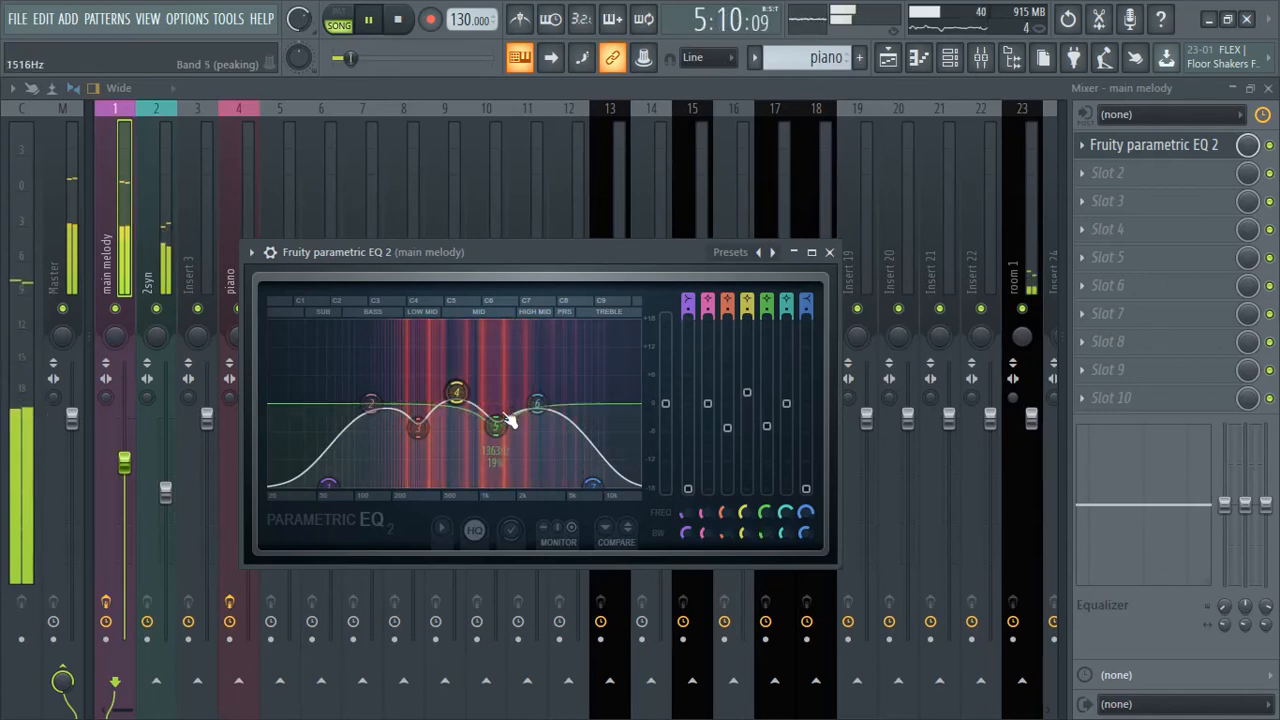
click(489, 428)
Shift bands 1 and 2 of the main melody's EQ higher in frequency and soften the band 3, 4 and 5 gains
drag(371, 407, 394, 407)
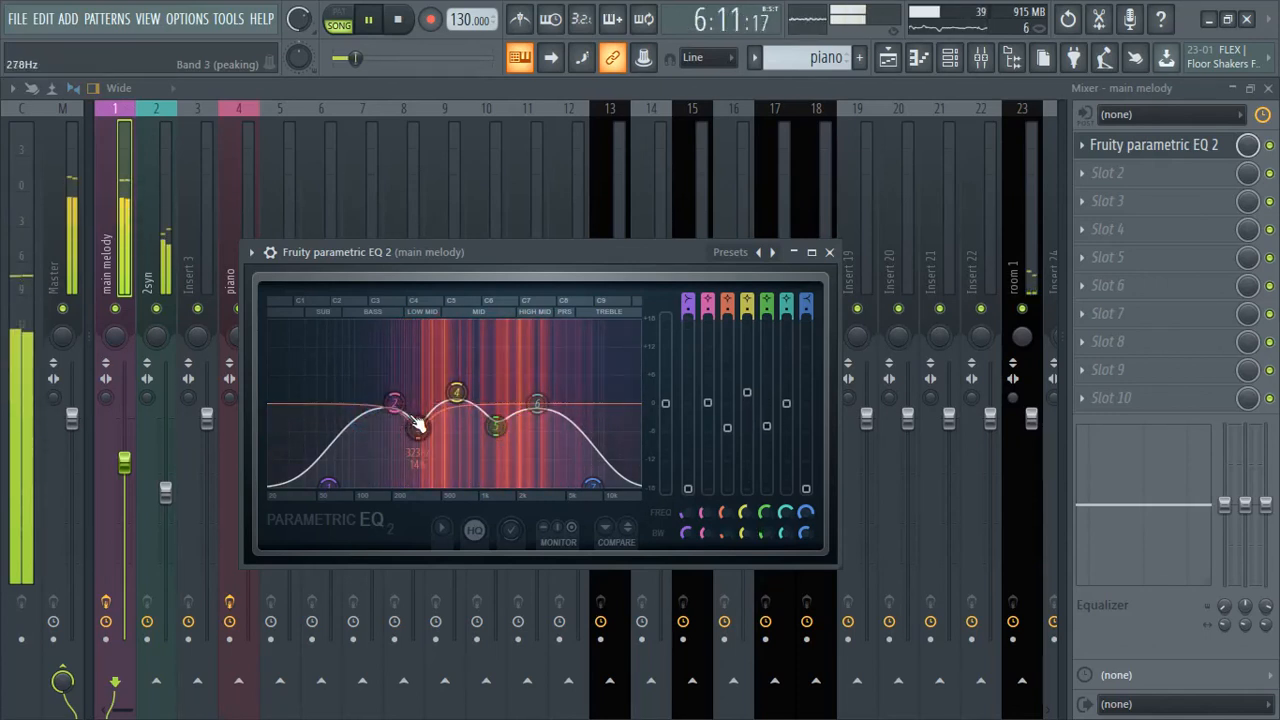
drag(325, 485, 346, 487)
click(416, 431)
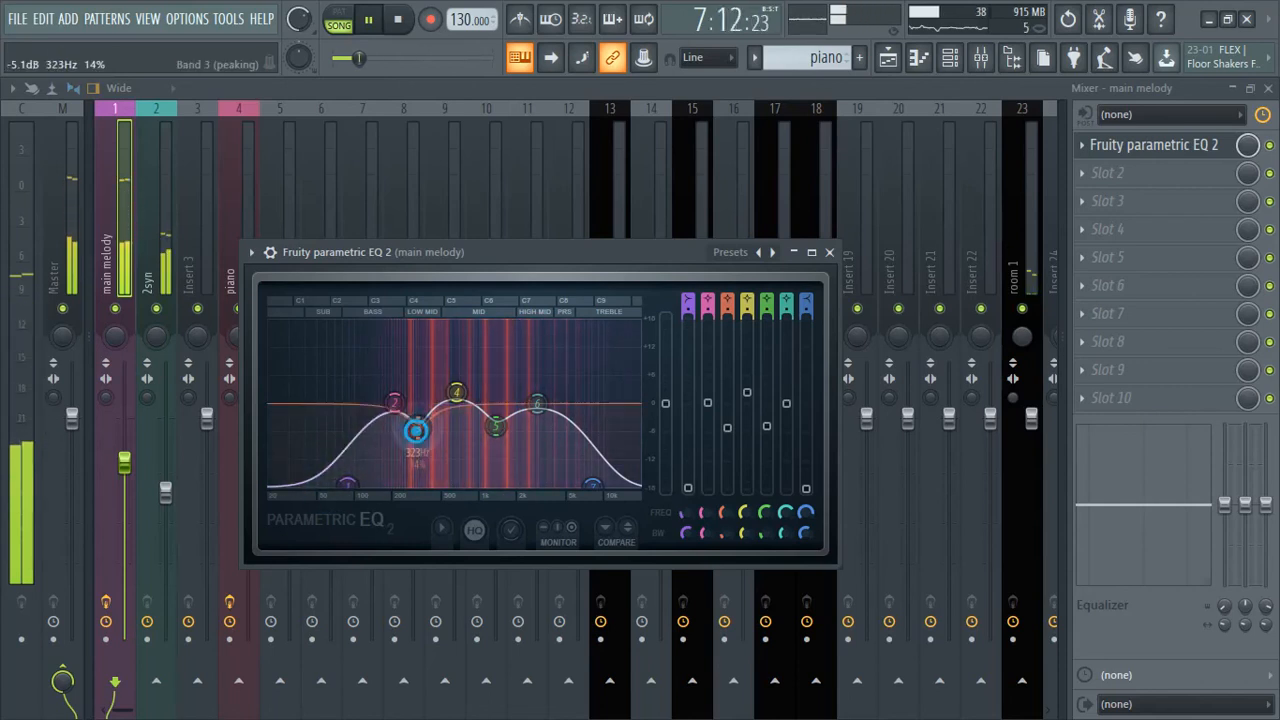
drag(416, 431, 423, 417)
drag(531, 402, 456, 398)
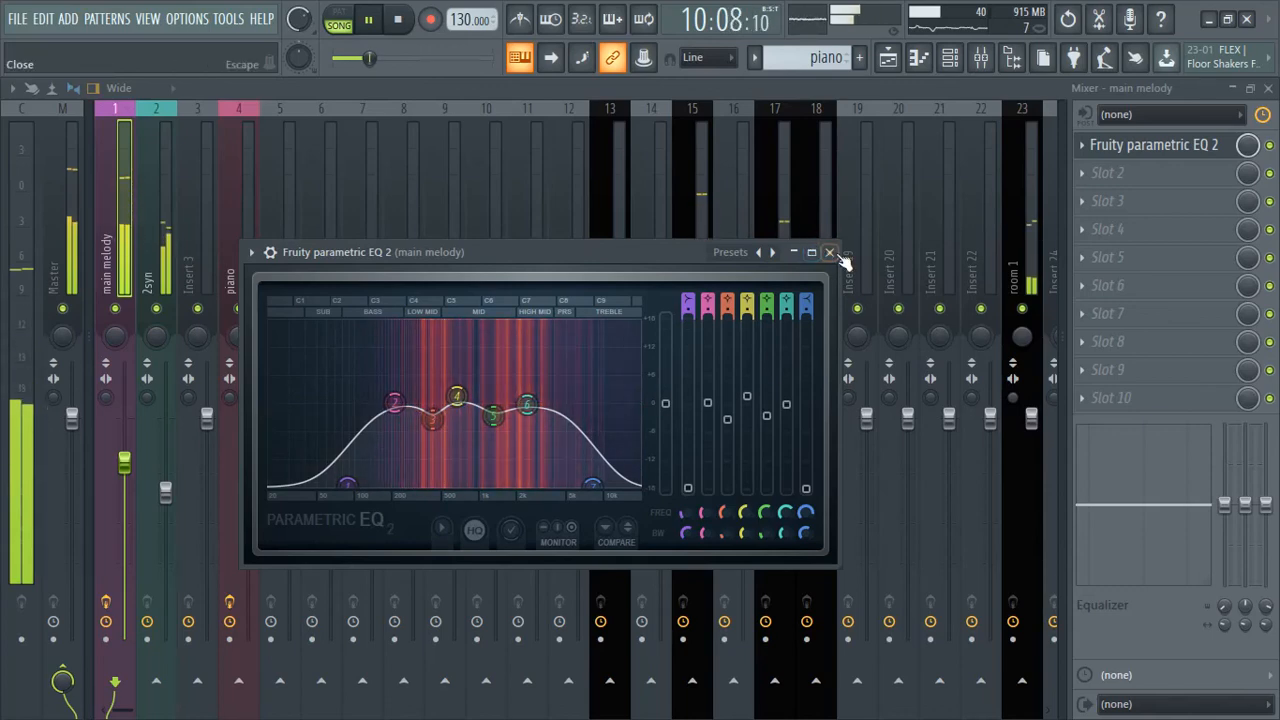
click(833, 255)
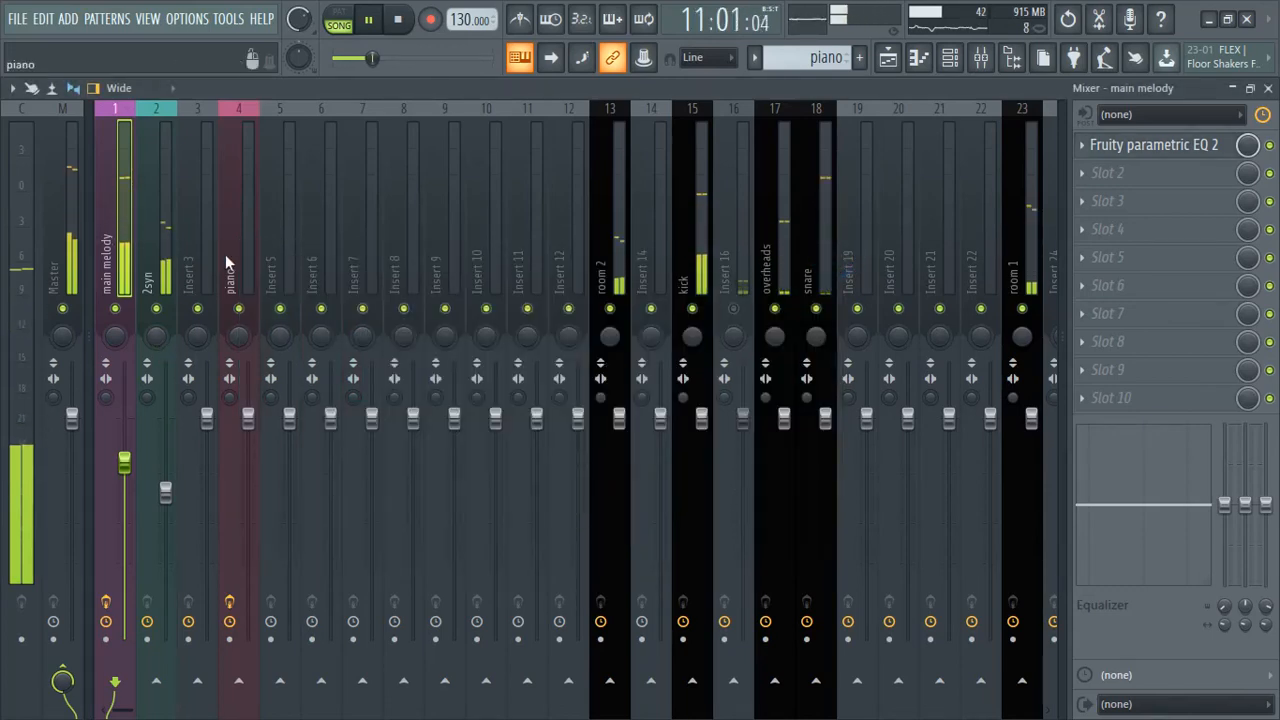
Select the 2syn mixer track and load Fruity Parametric EQ 2 in its first effect slot
click(163, 210)
click(1113, 146)
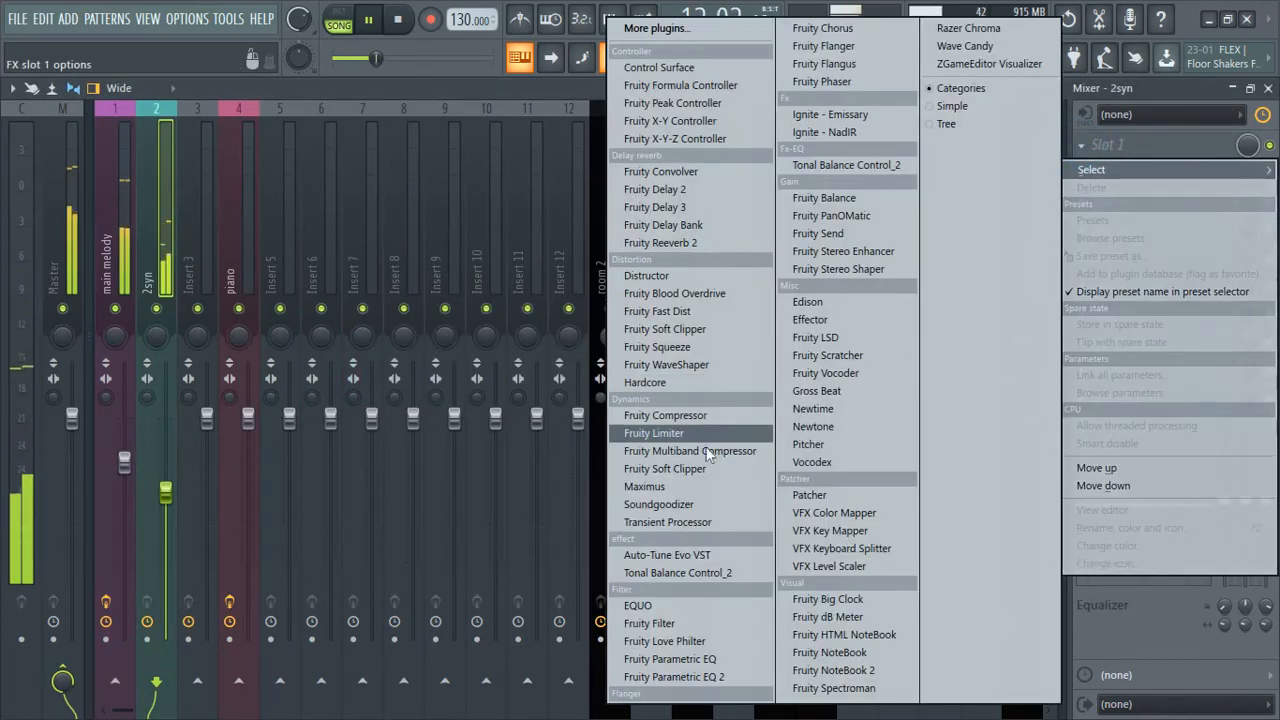
click(674, 677)
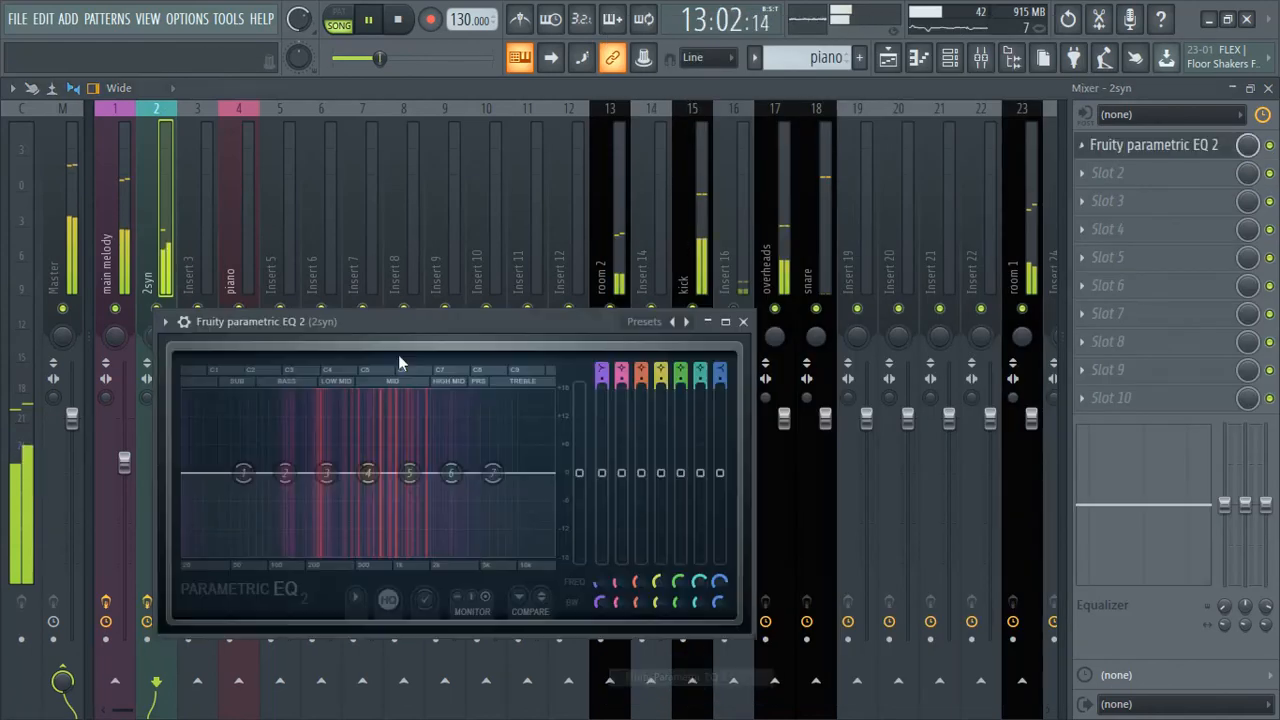
drag(424, 310, 515, 278)
Roll off 2syn's lows and highs, dip EQ bands 2 and 3, and set band 4 to -2.0 dB at 728 Hz with 39% bandwidth
drag(397, 430, 406, 511)
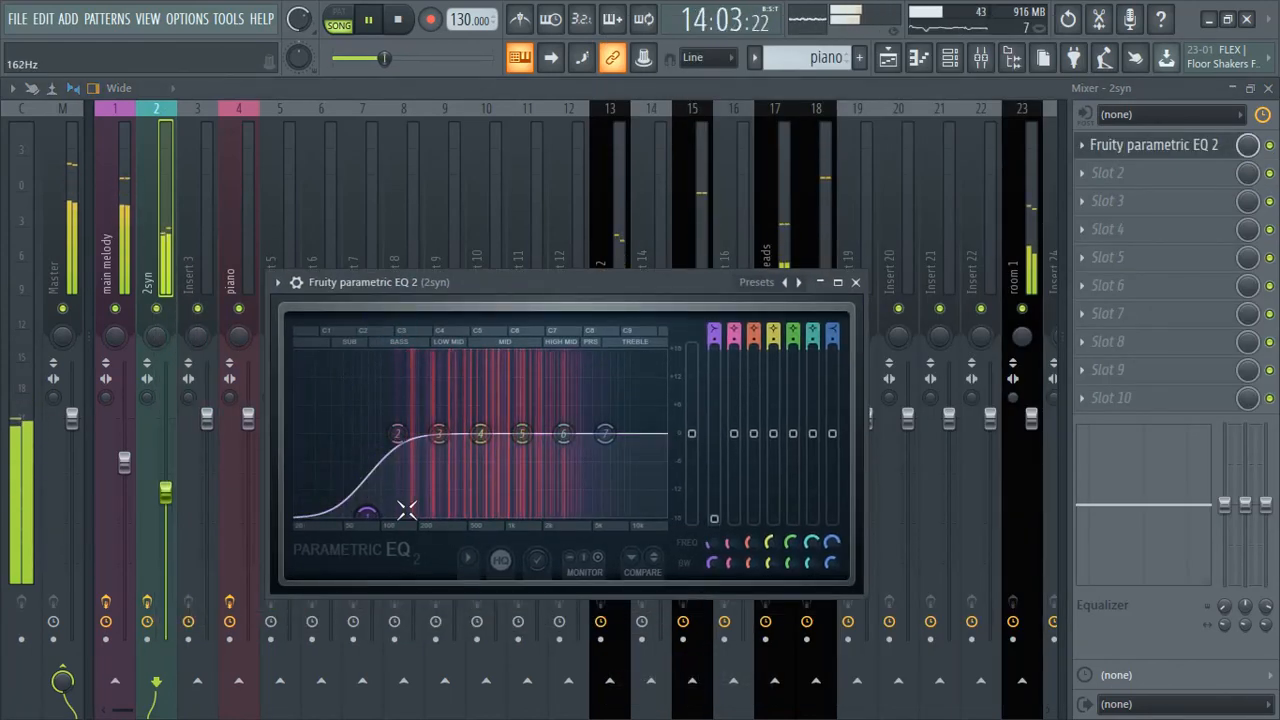
drag(605, 434, 631, 510)
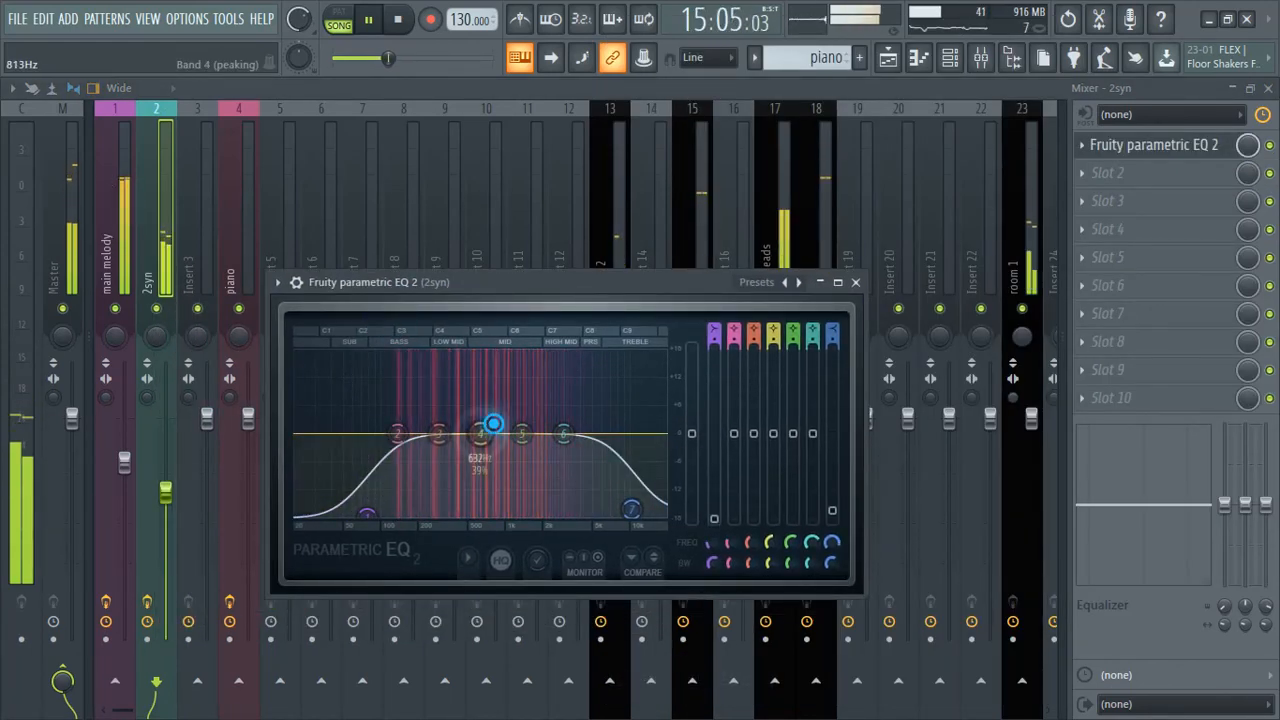
drag(398, 436, 487, 441)
click(393, 469)
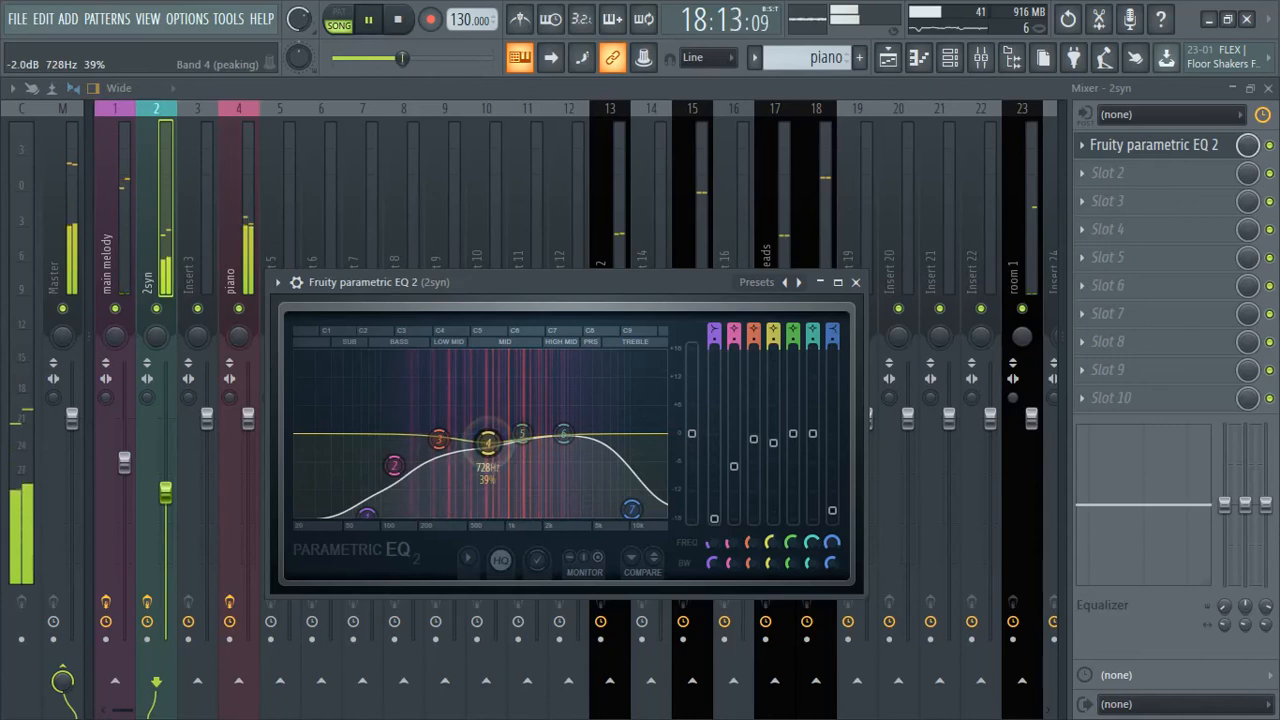
click(838, 282)
click(1268, 88)
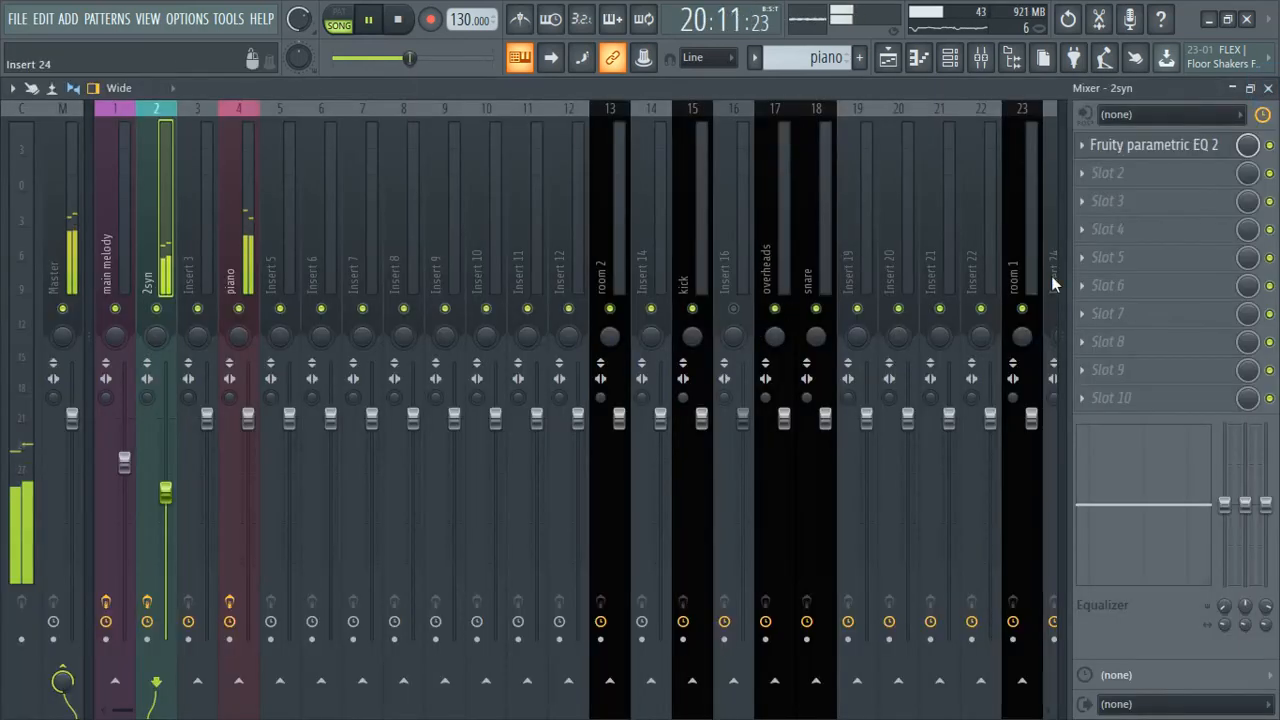
Leave the mixer for the playlist and close the piano's Fruity Multiband Compressor window
click(238, 214)
click(168, 205)
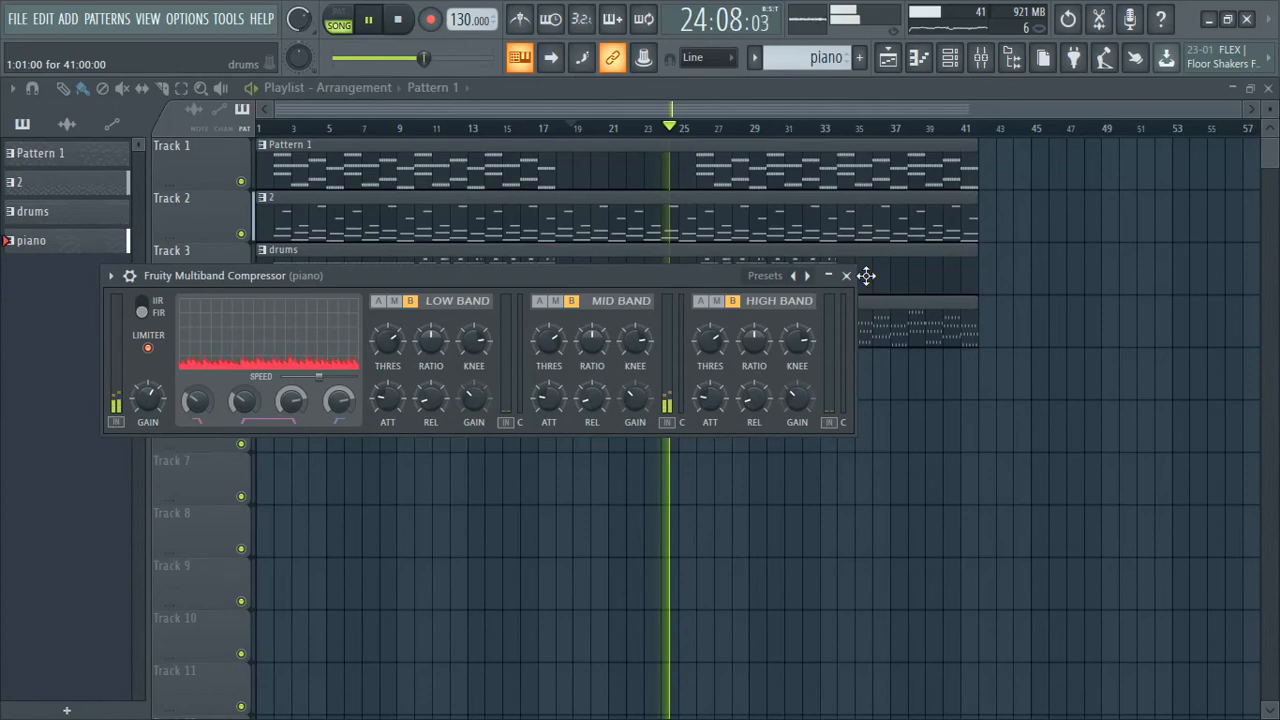
click(851, 274)
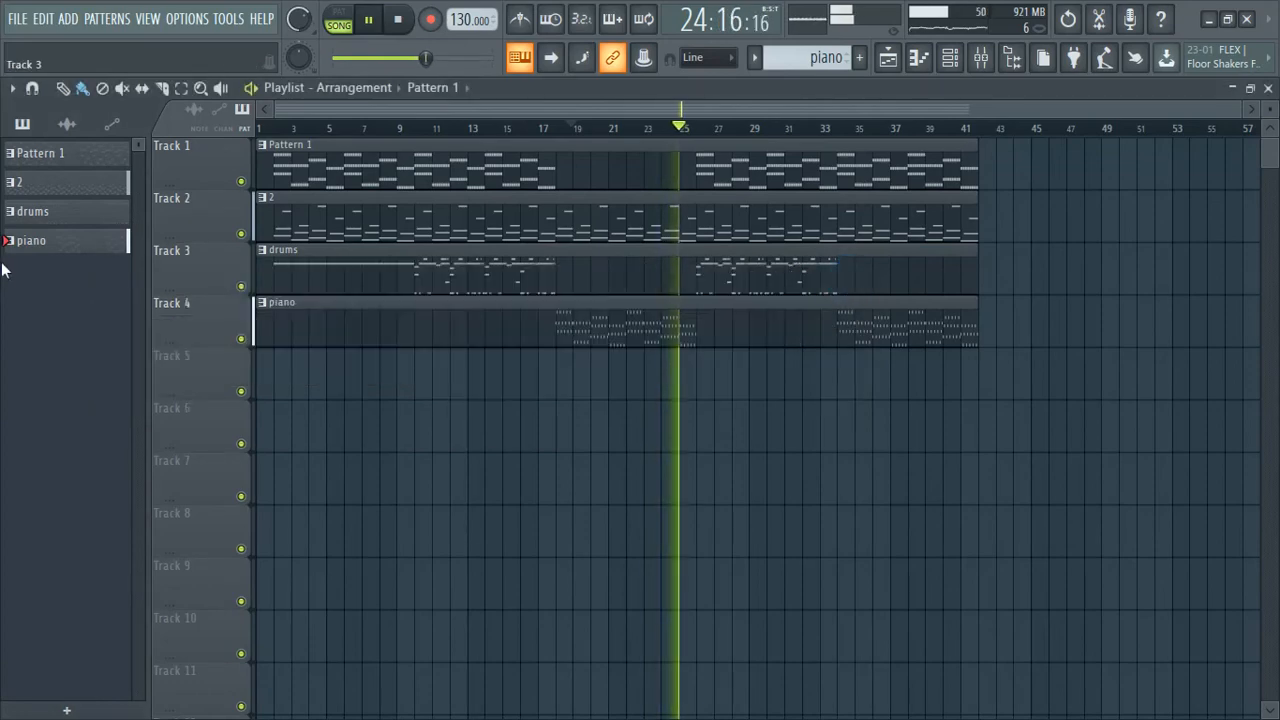
click(950, 60)
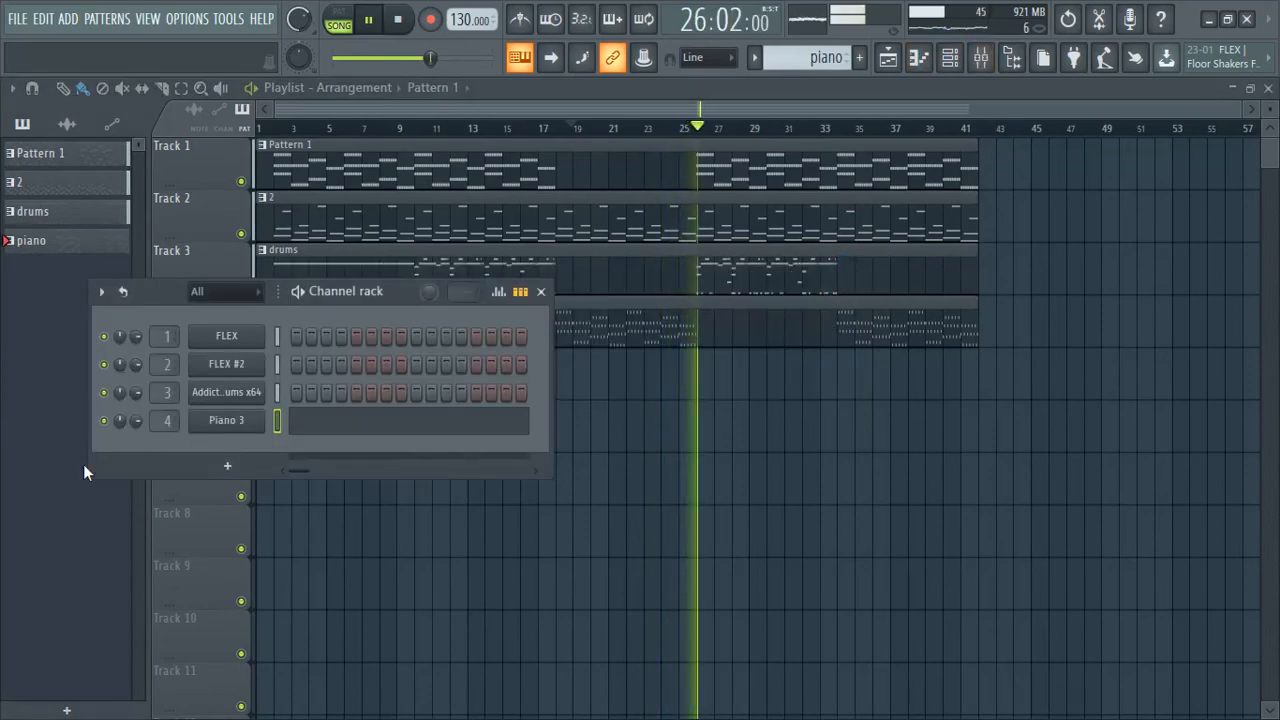
click(228, 426)
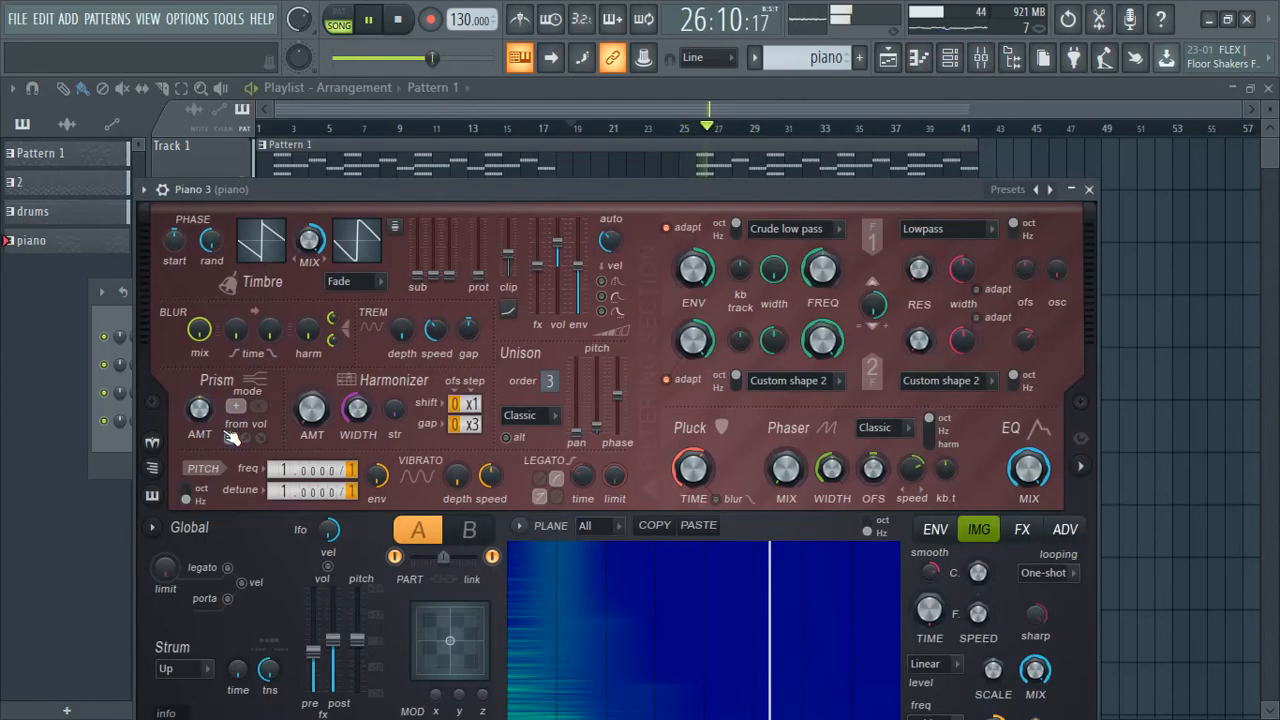
click(1089, 189)
click(950, 59)
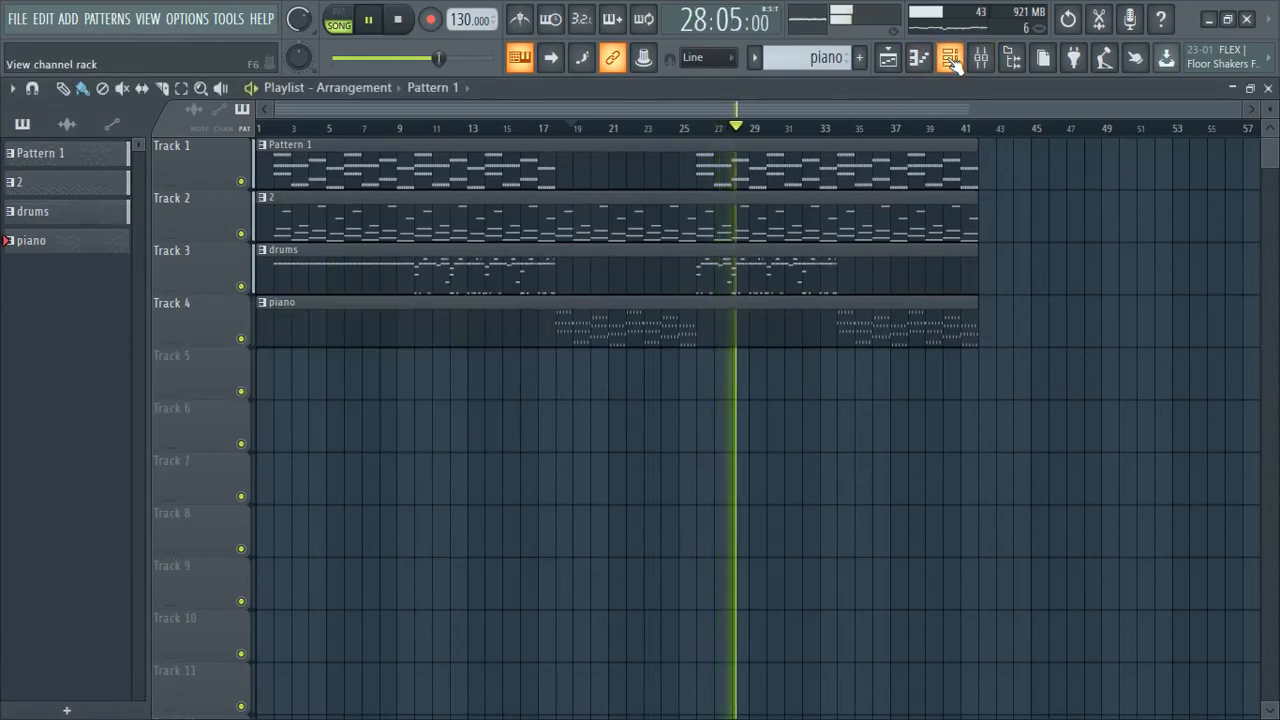
Open the Addictive Drums instrument from the channel rack and show the edit page for the kick
click(950, 60)
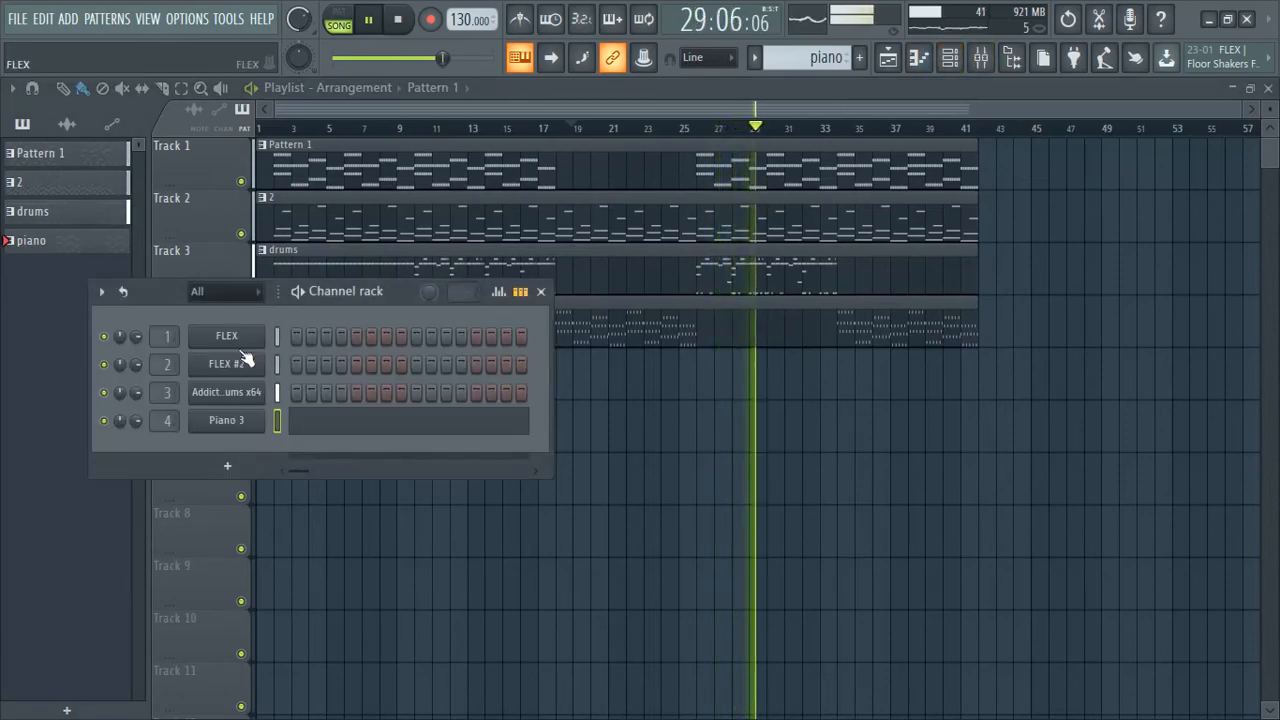
click(216, 392)
drag(731, 92, 727, 92)
click(277, 450)
click(323, 420)
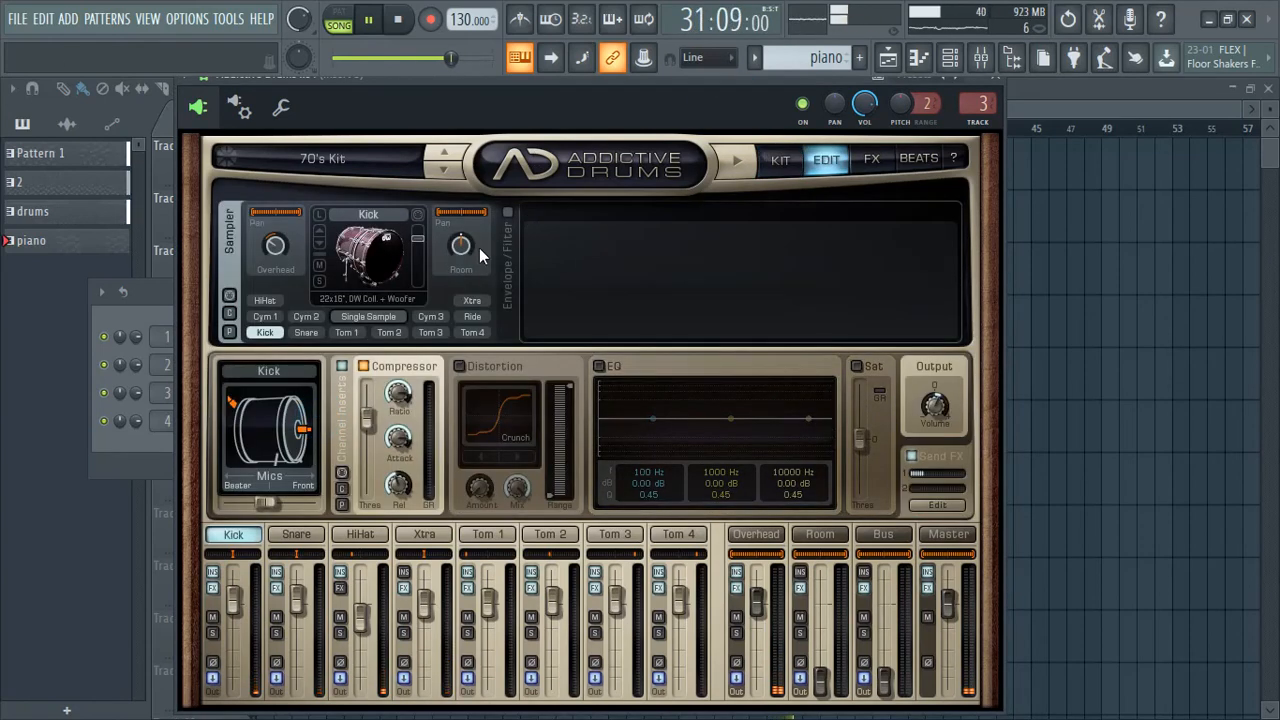
Enable the kick's envelope/filter section and EQ, boosting 3.29 dB at 50 Hz and cutting to -2.47 dB at 973 Hz
click(505, 215)
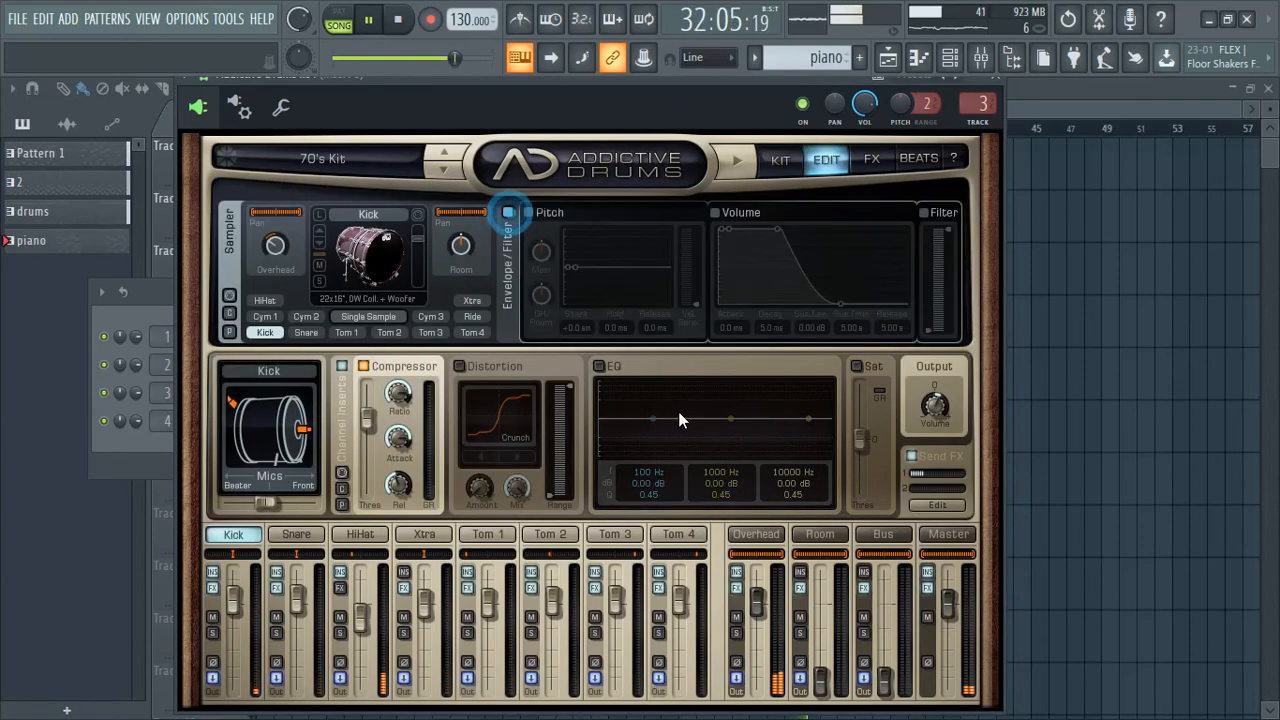
click(598, 366)
drag(647, 416, 631, 404)
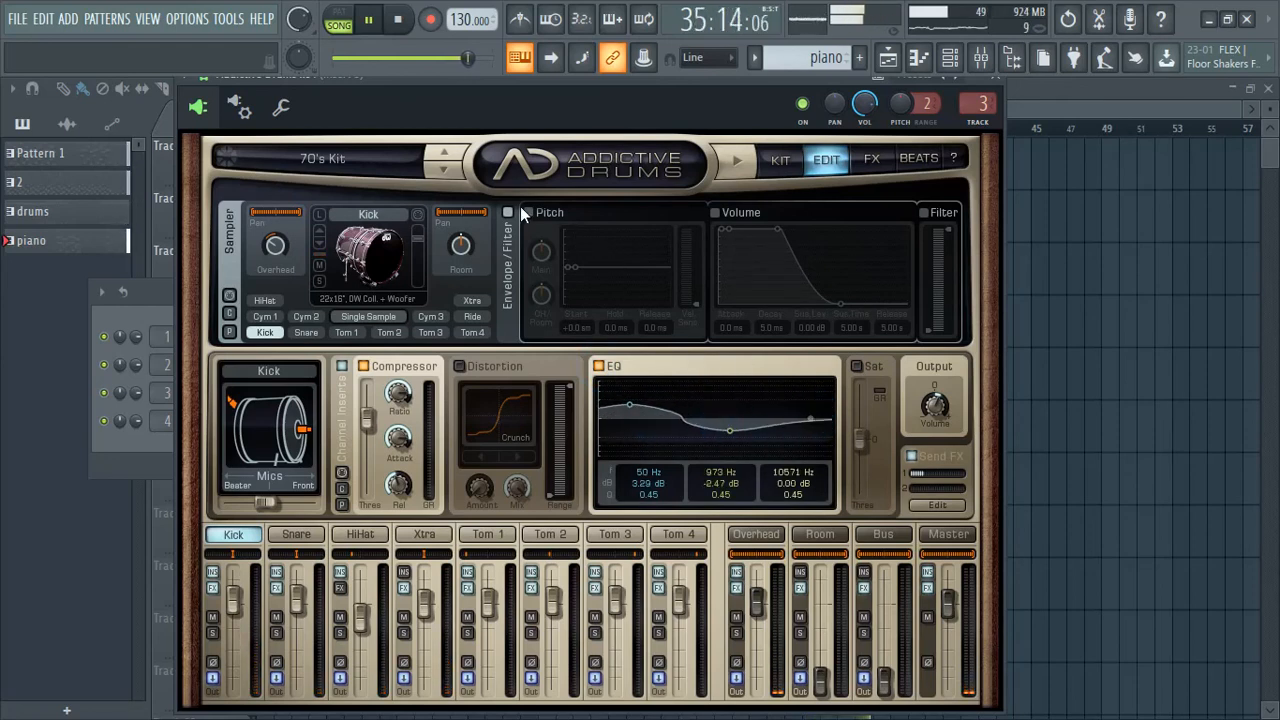
Enable the kick's volume envelope and filter, lower the filter's upper cutoff, and set its lower cutoff to 29 Hz
click(716, 213)
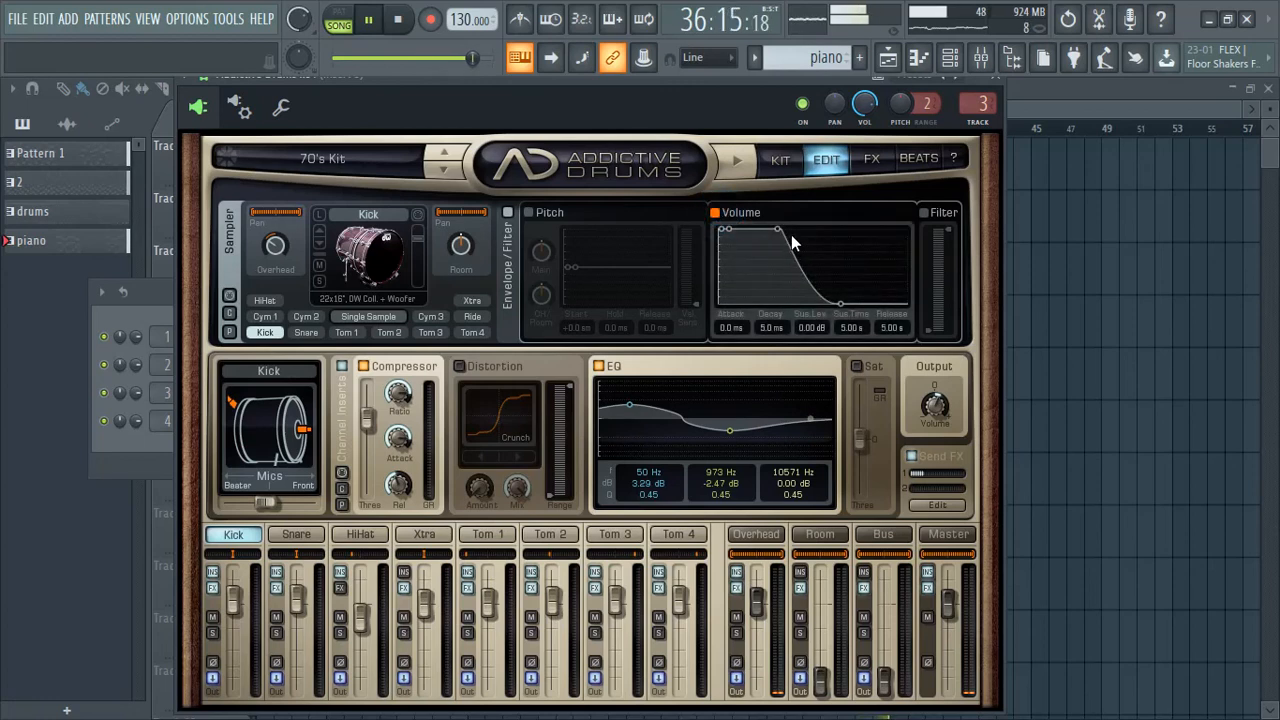
click(948, 233)
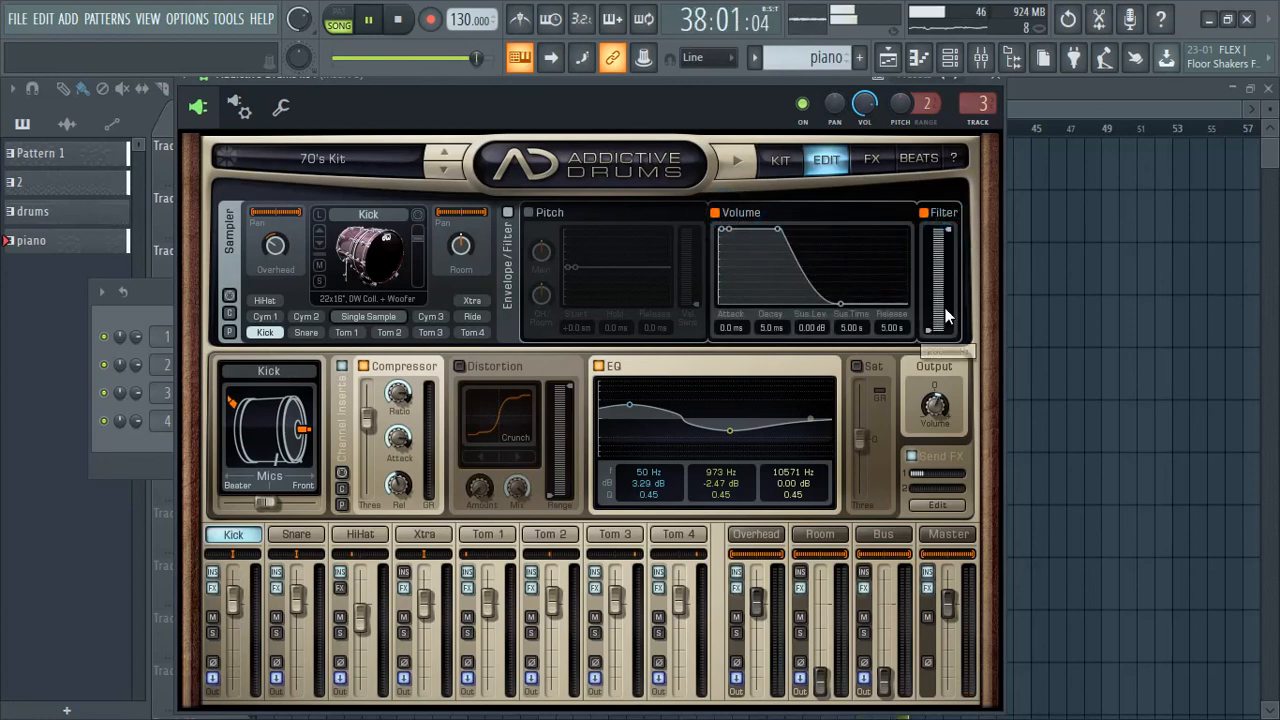
drag(945, 232, 947, 245)
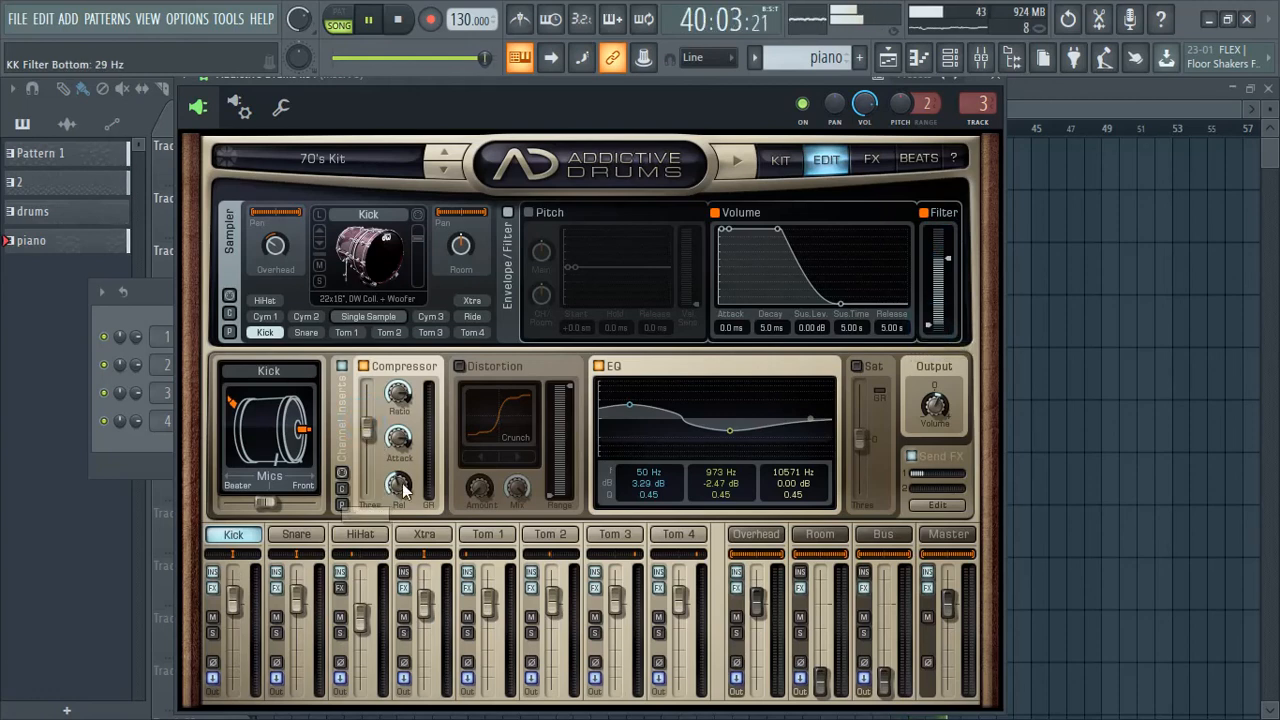
Shift the kick's mic balance toward Front, lower its compressor threshold, and close the drum instrument and channel rack
drag(255, 507, 294, 504)
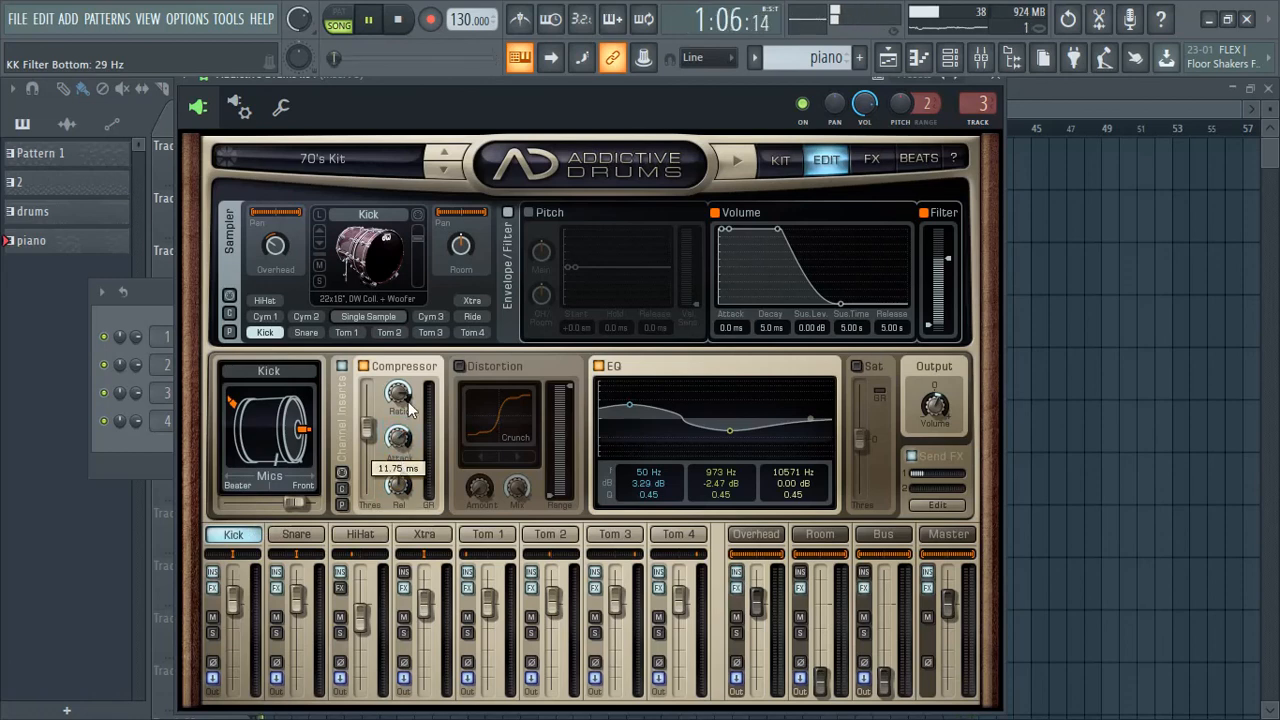
click(995, 80)
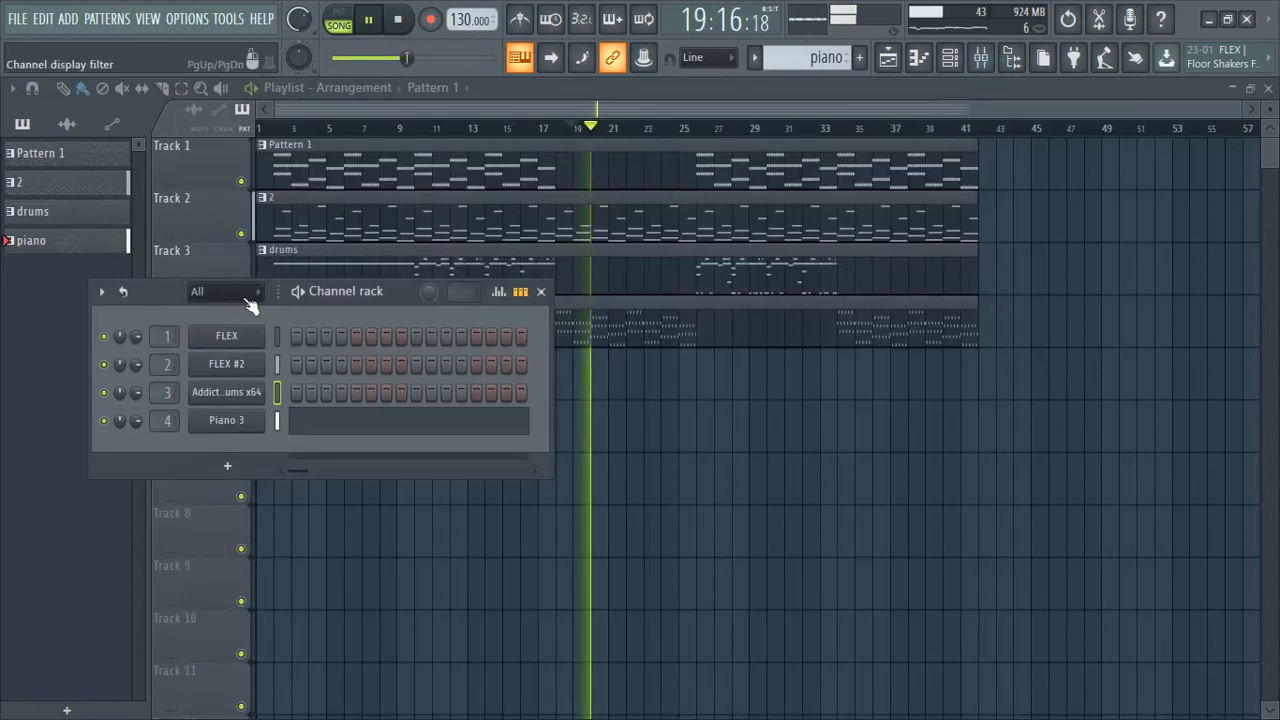
click(541, 289)
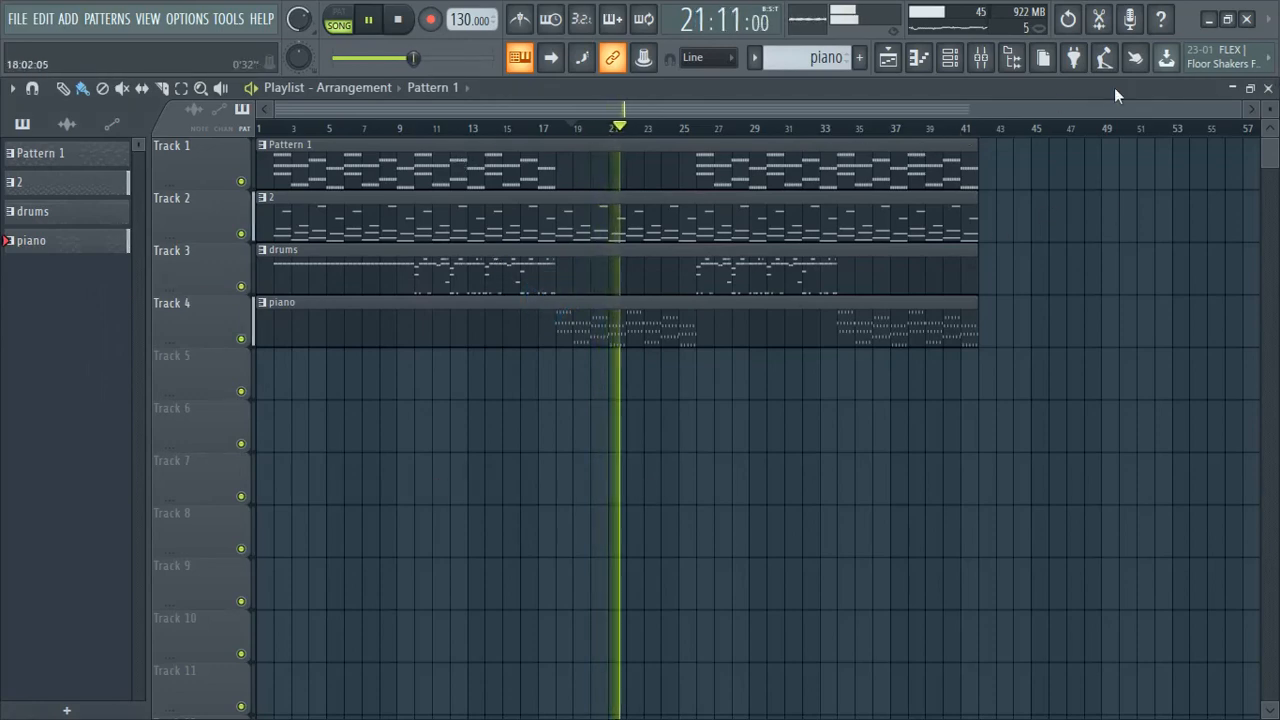